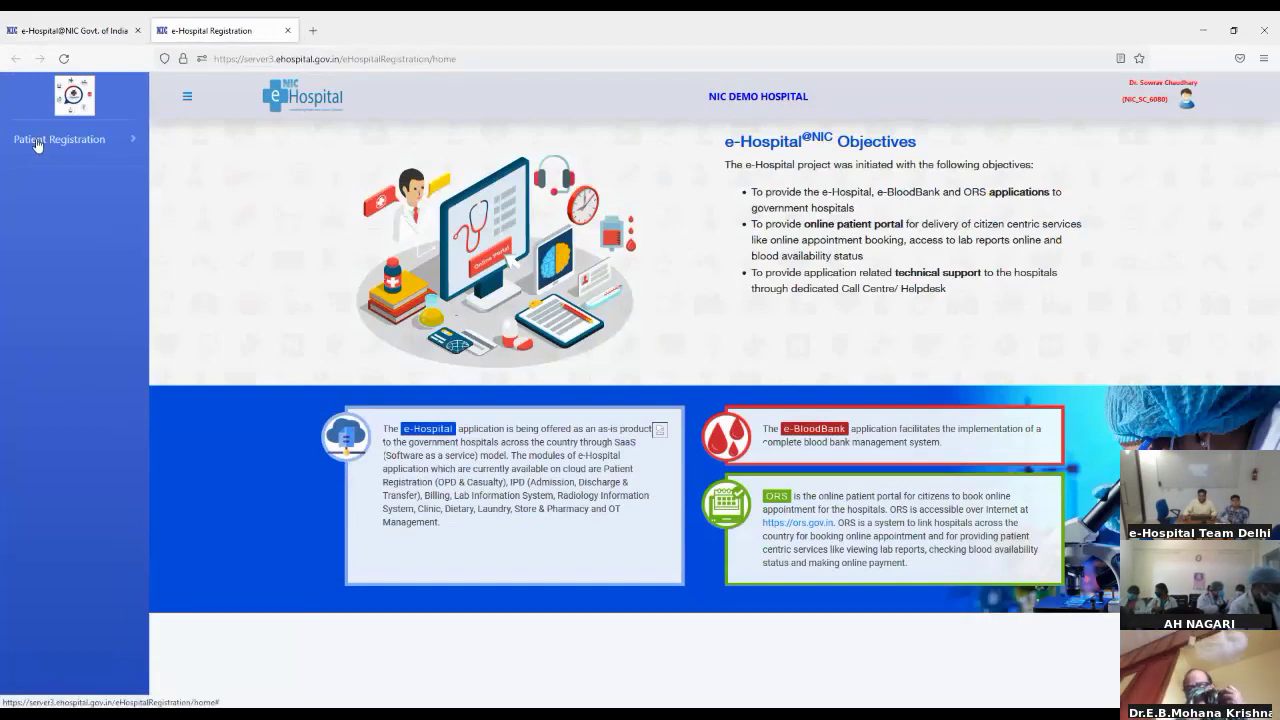
Step: Open a blank New Registration form from Patient Registration and dismiss the National Health ID popup
left_click(37, 145)
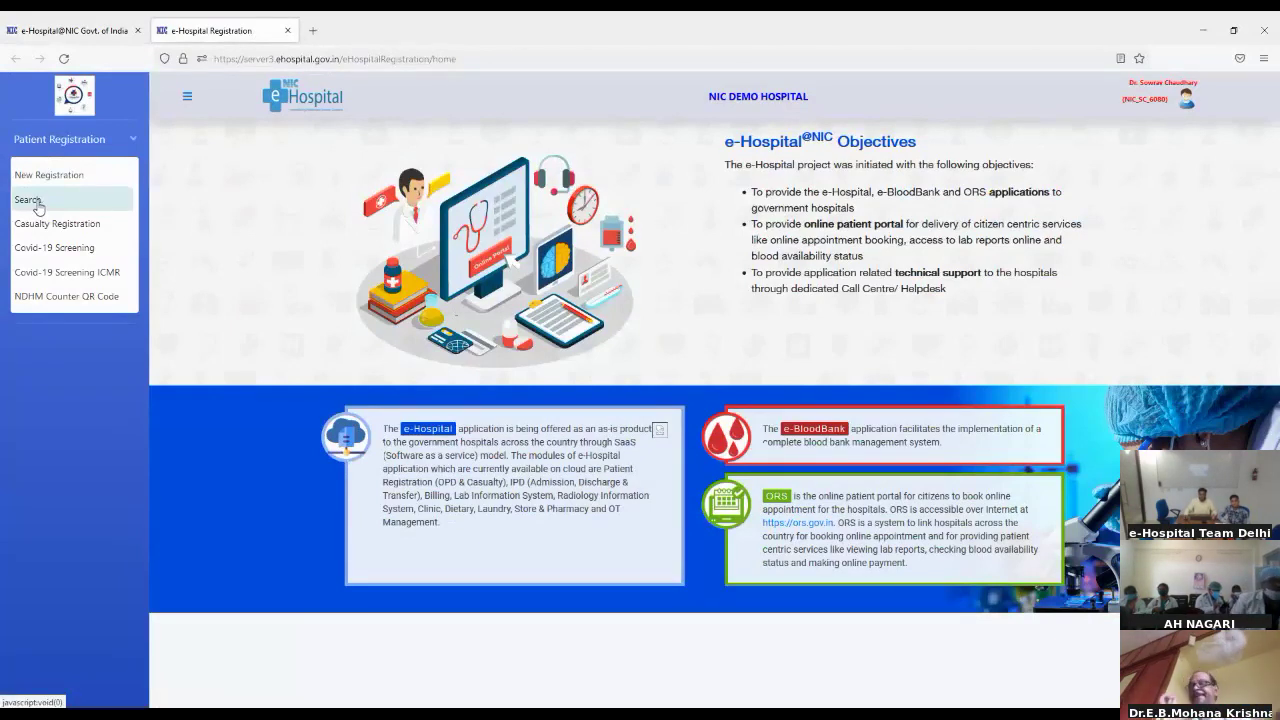
left_click(36, 172)
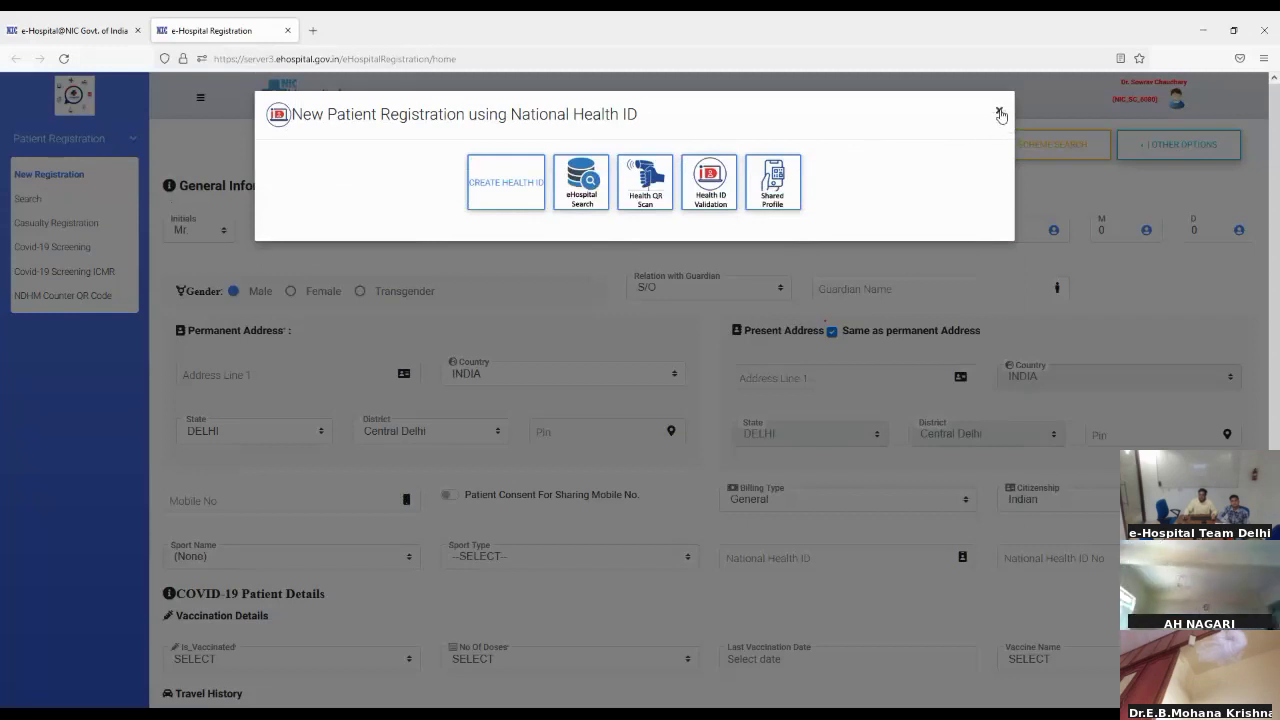
left_click(1000, 116)
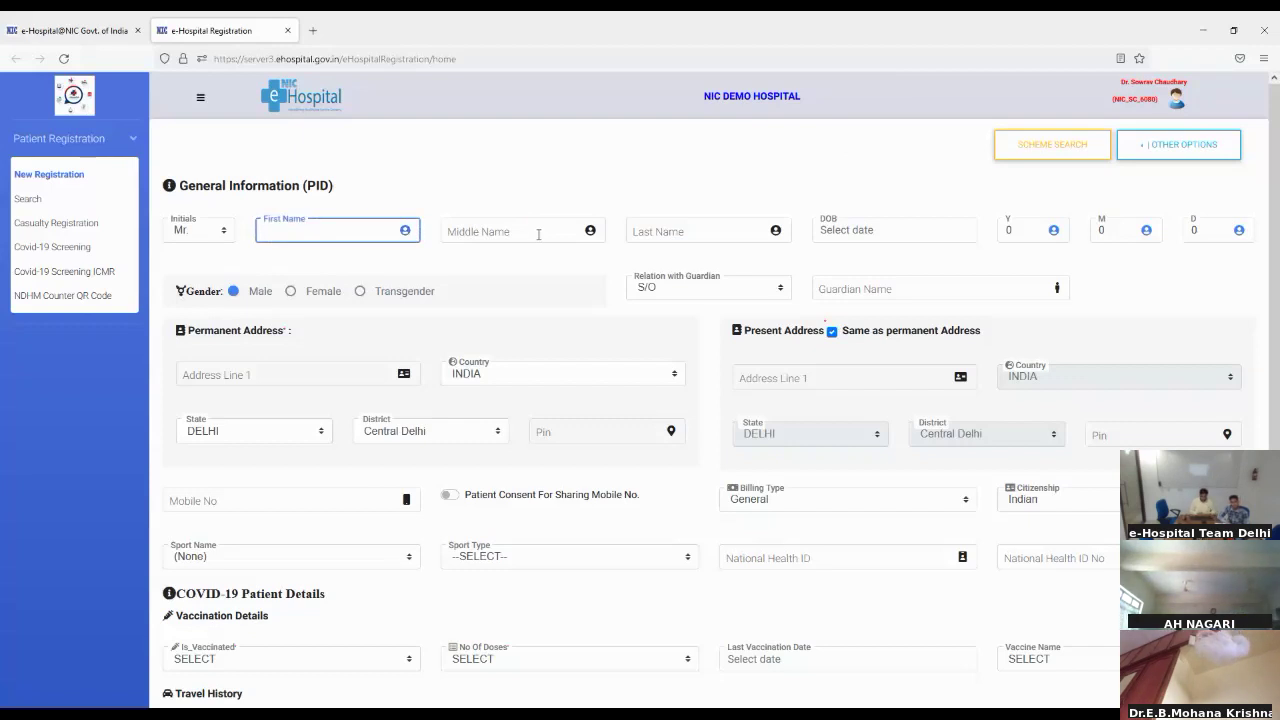
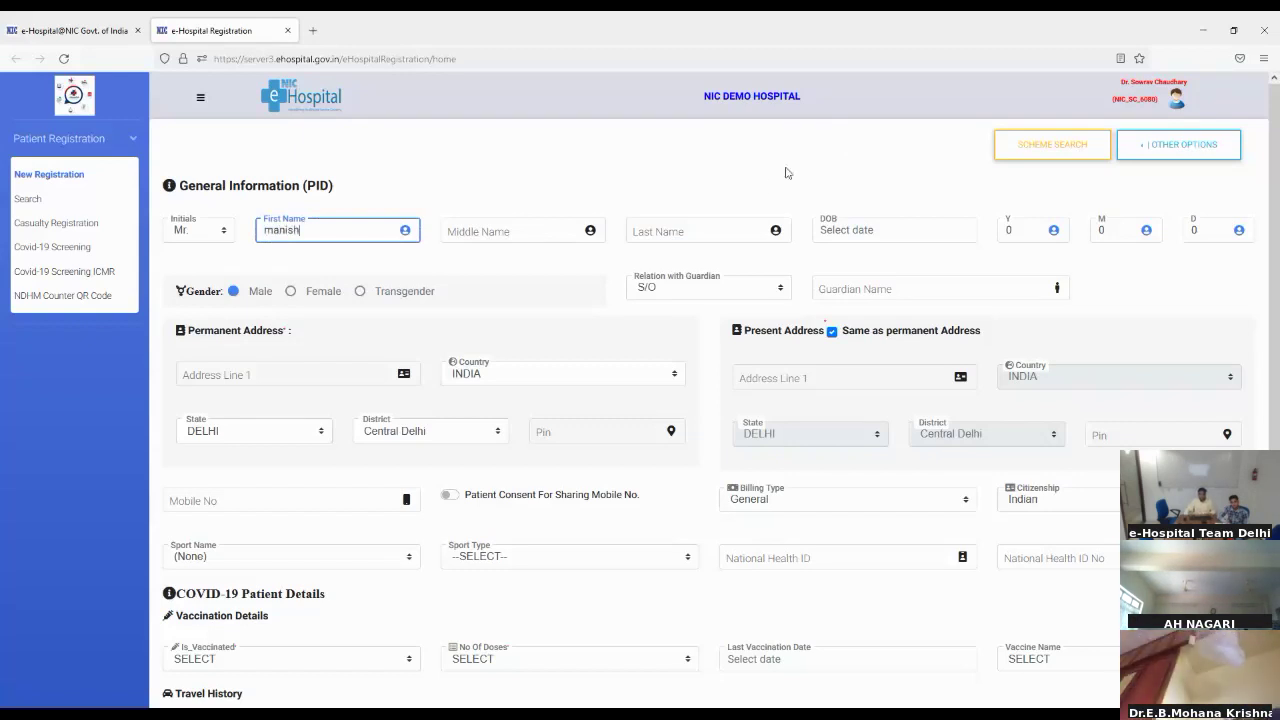
Step: Enter the patient's first and last name and an age of 11 years
left_click(731, 221)
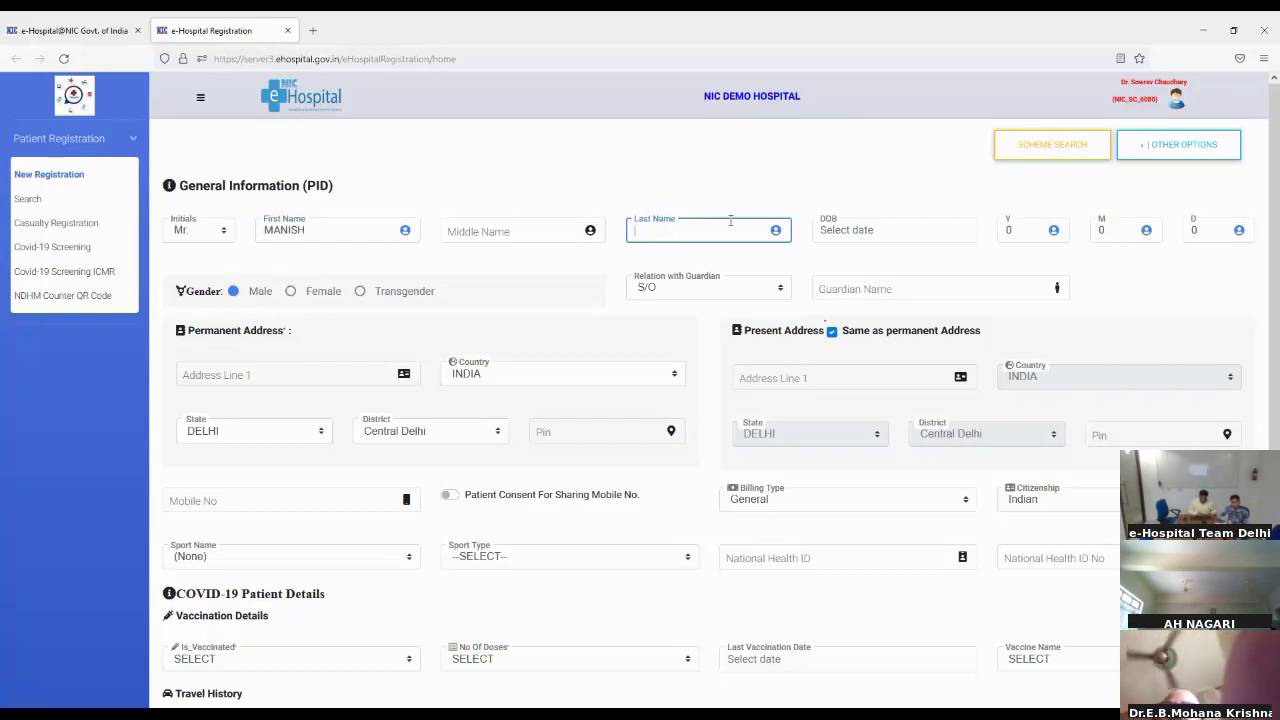
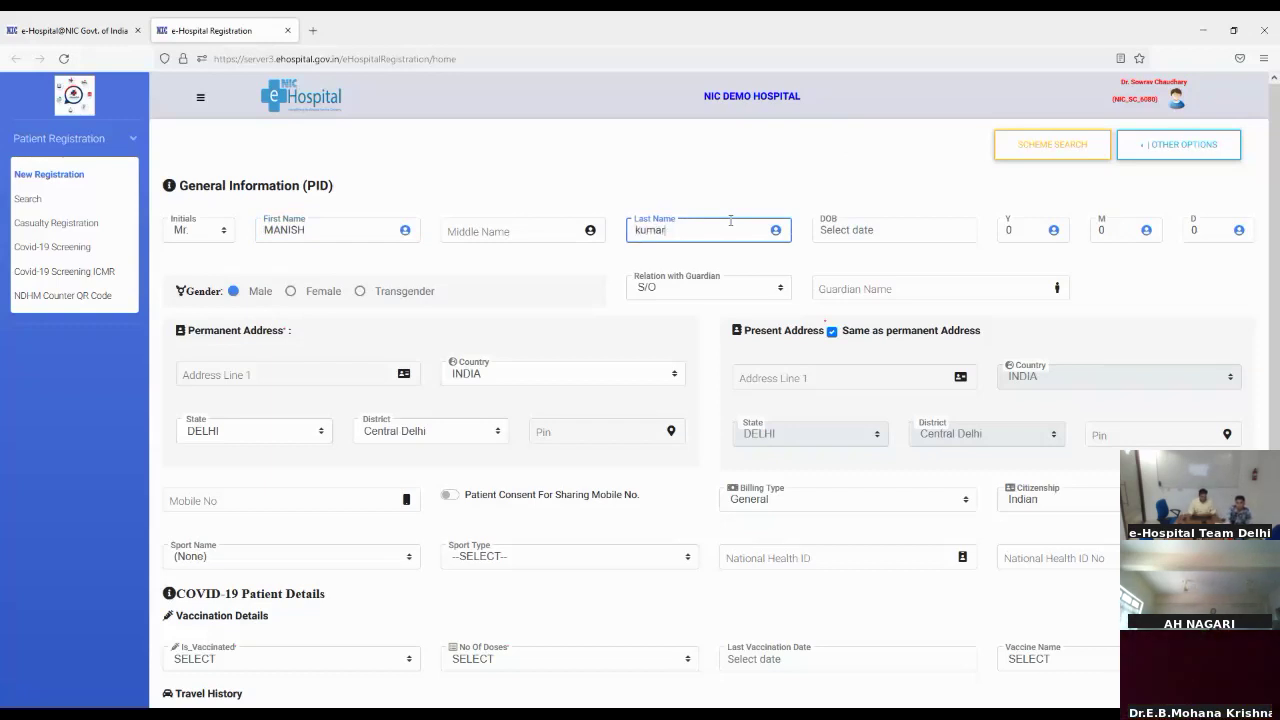
left_click(1020, 236)
type("11")
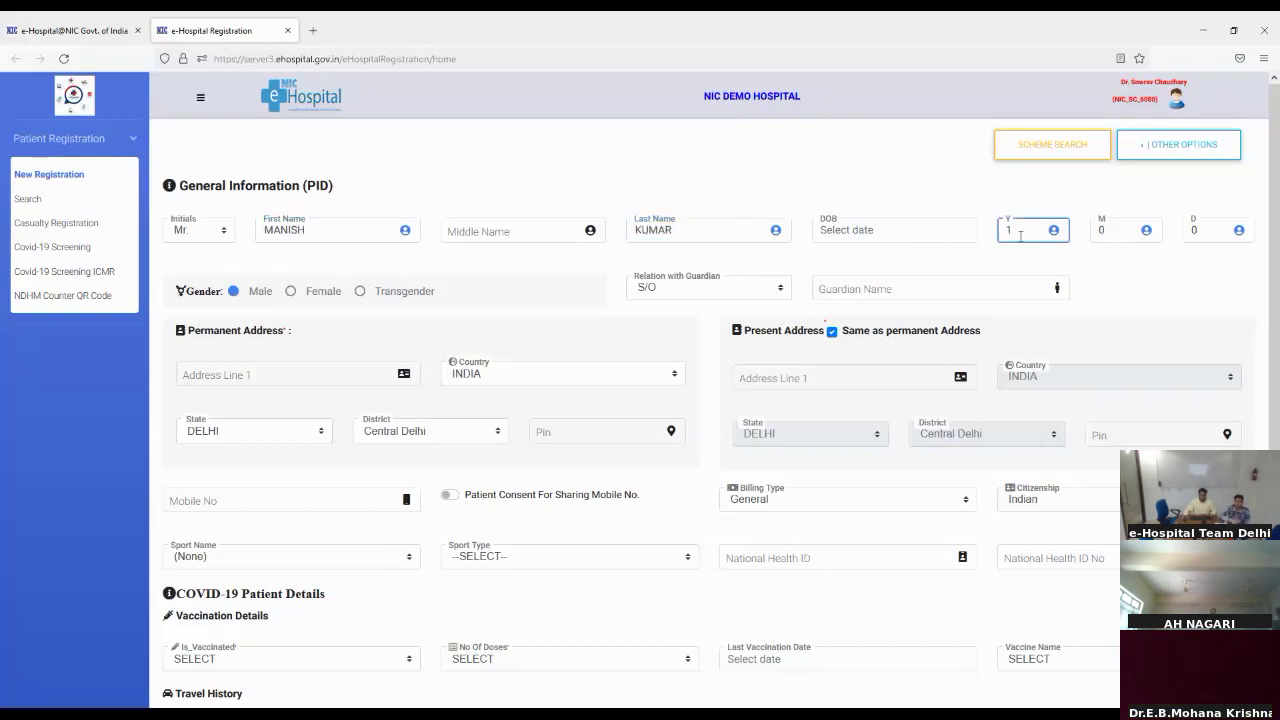
Step: Fill in the patient's permanent address, guardian's name and mobile number
left_click(244, 374)
type("delhi")
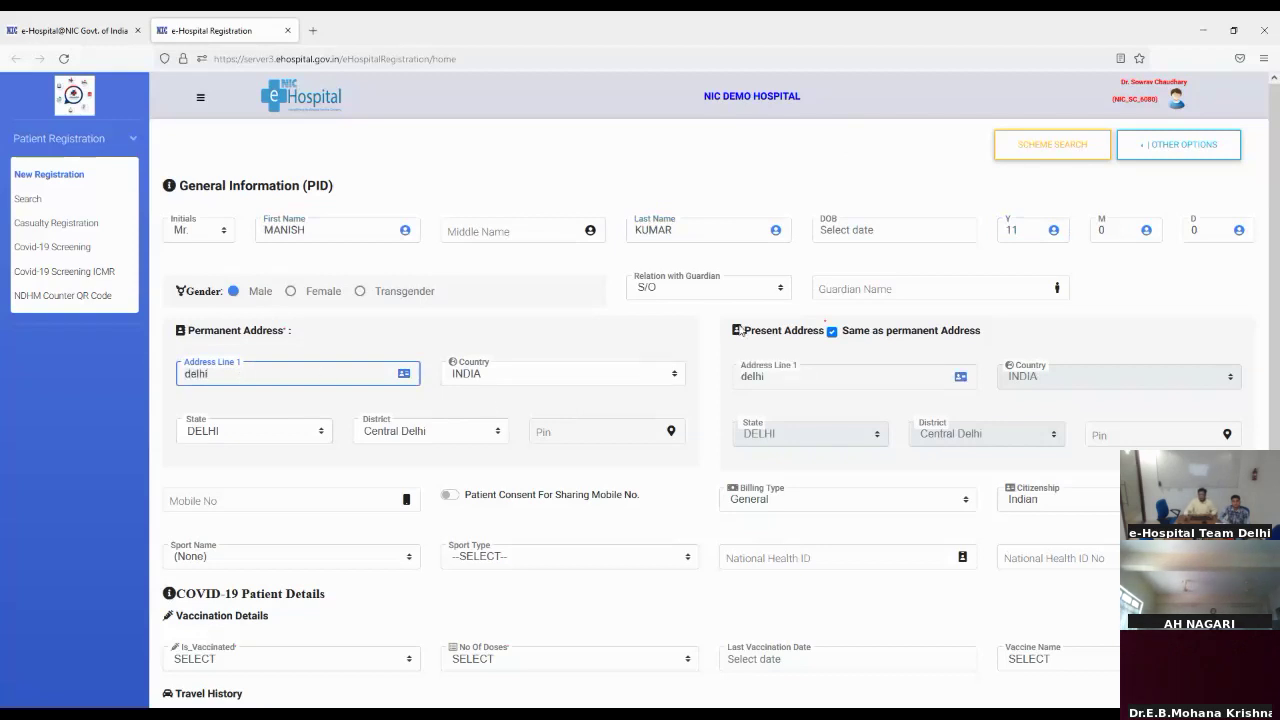
left_click(840, 286)
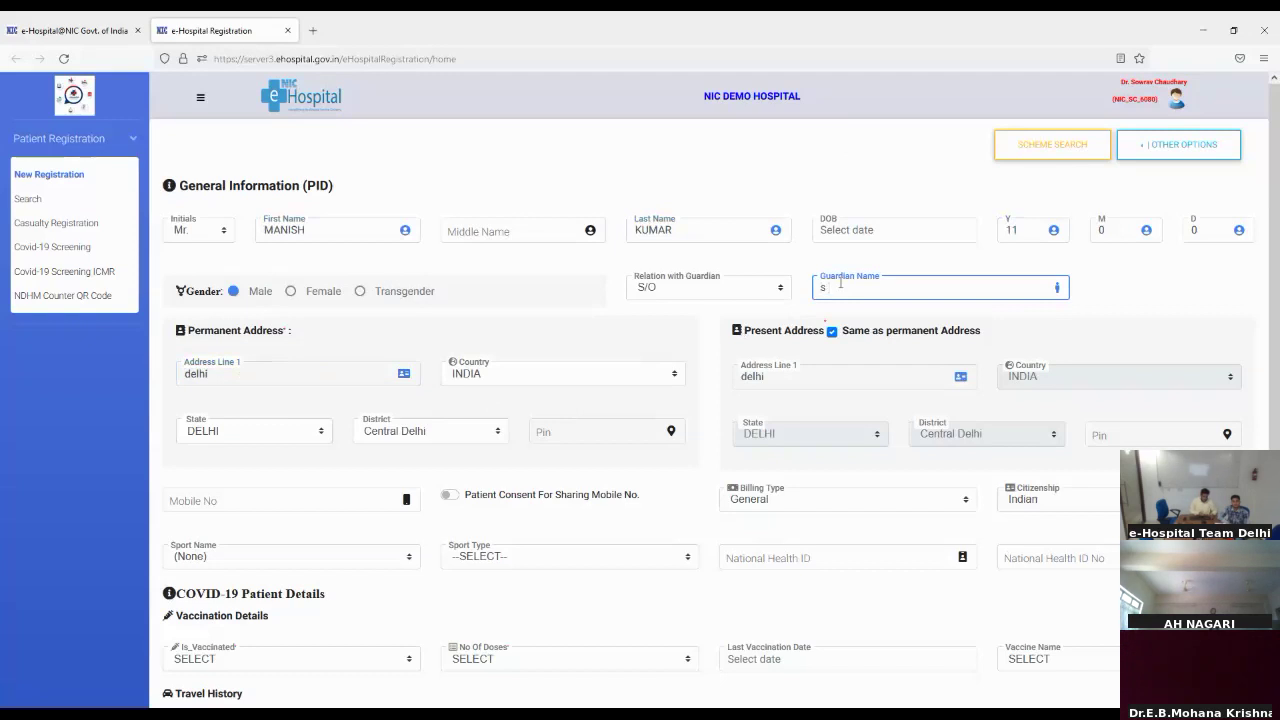
type("s Kumar")
scroll(403, 528, "down", 2)
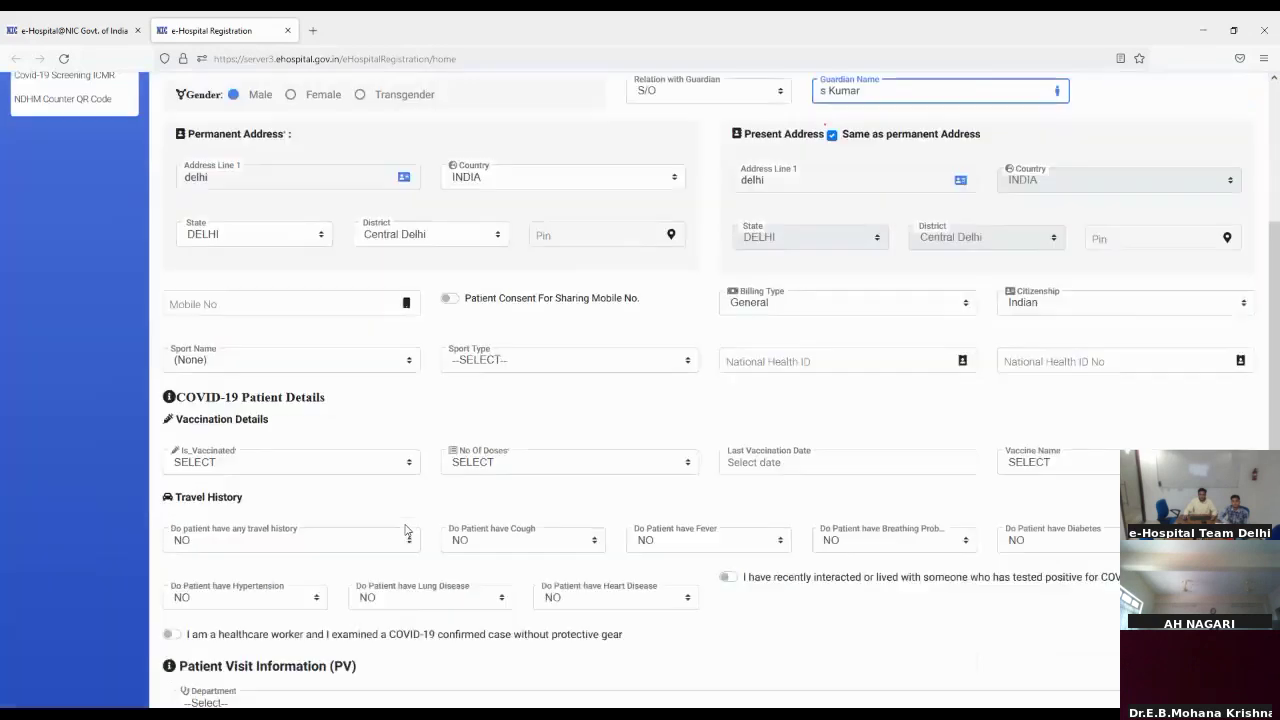
left_click(206, 292)
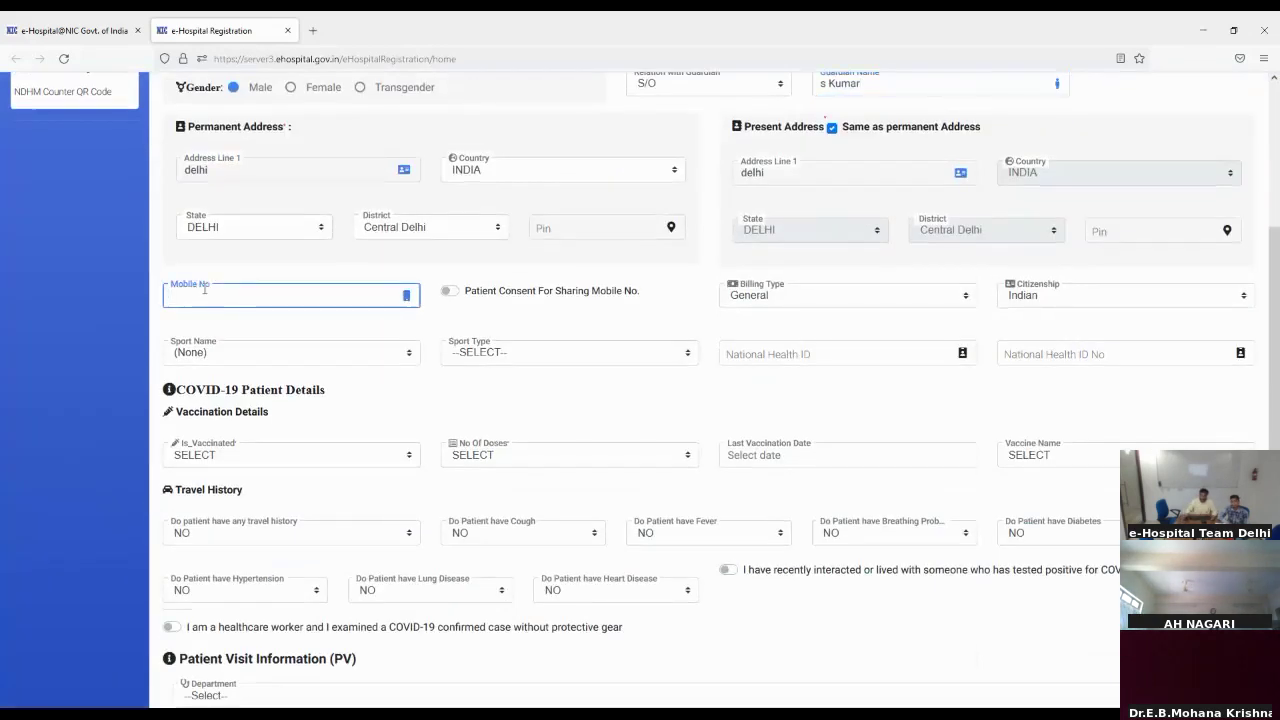
type("9999999999")
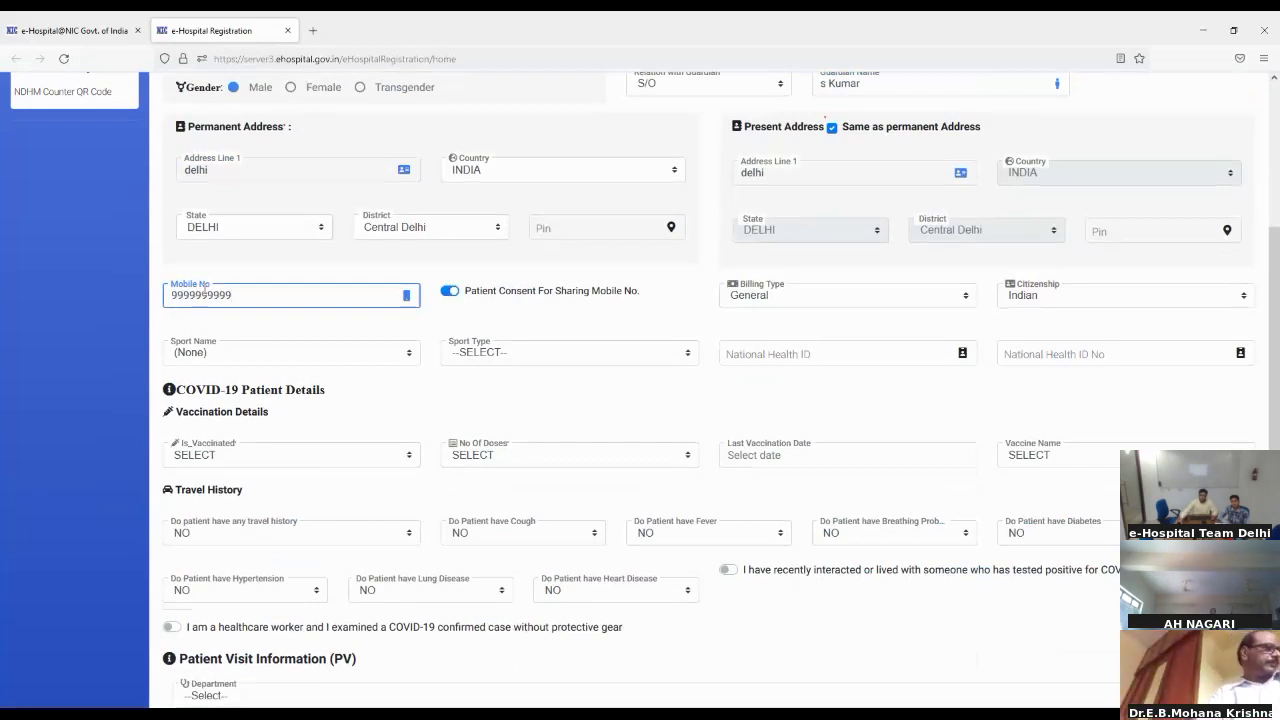
scroll(230, 440, "down", 1)
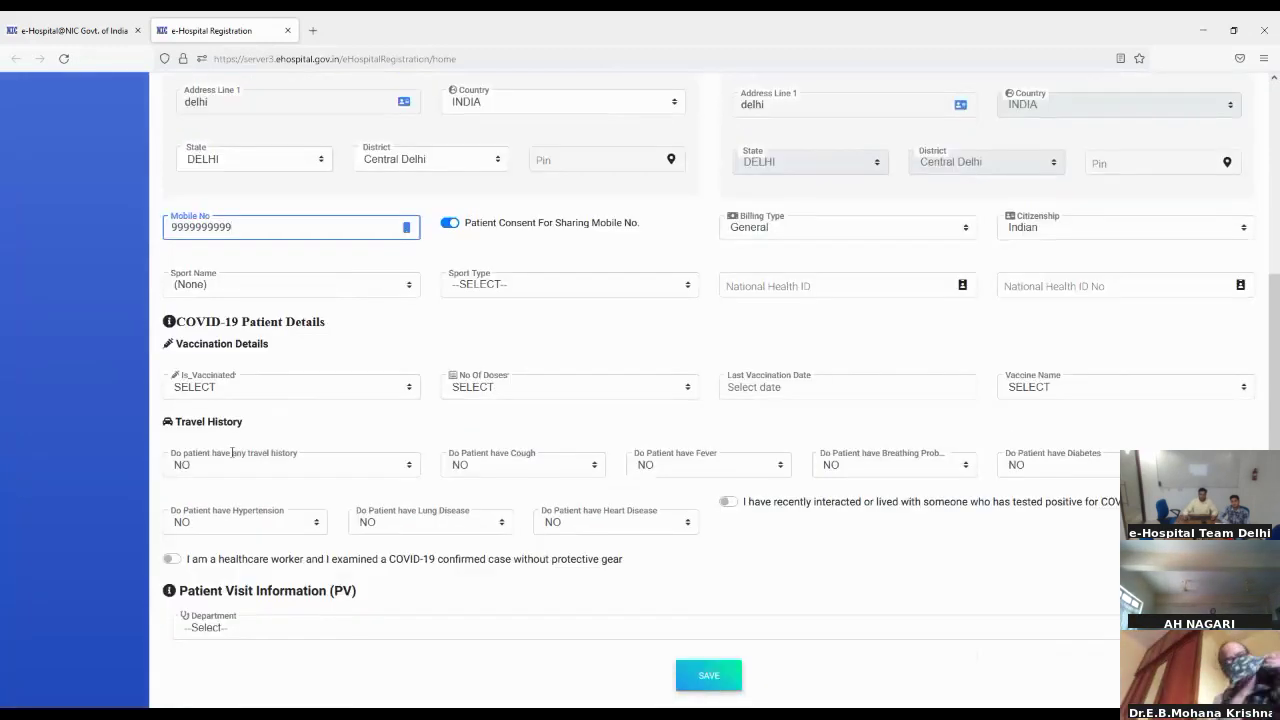
left_click(277, 631)
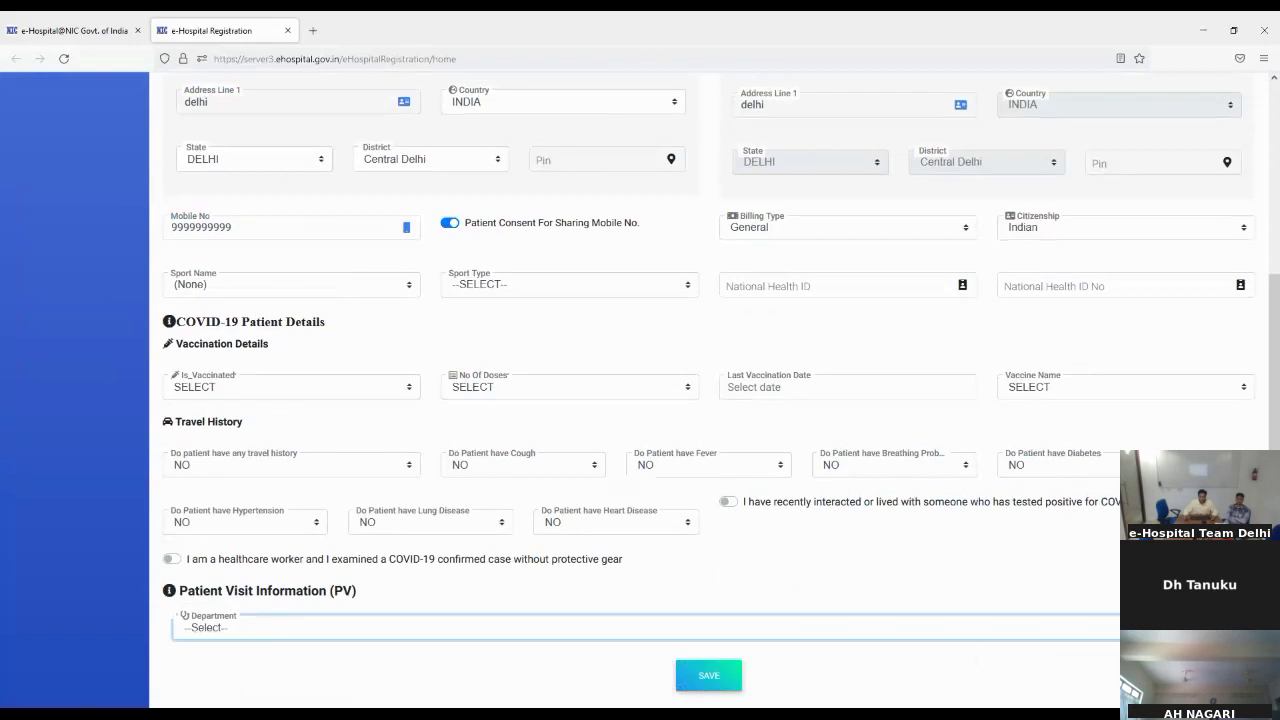
Step: Set the visit department to Cardiology and select the Unit 2 OPD Building-Ground-004 unit
key("c")
scroll(211, 535, "up", 1)
scroll(211, 535, "down", 3)
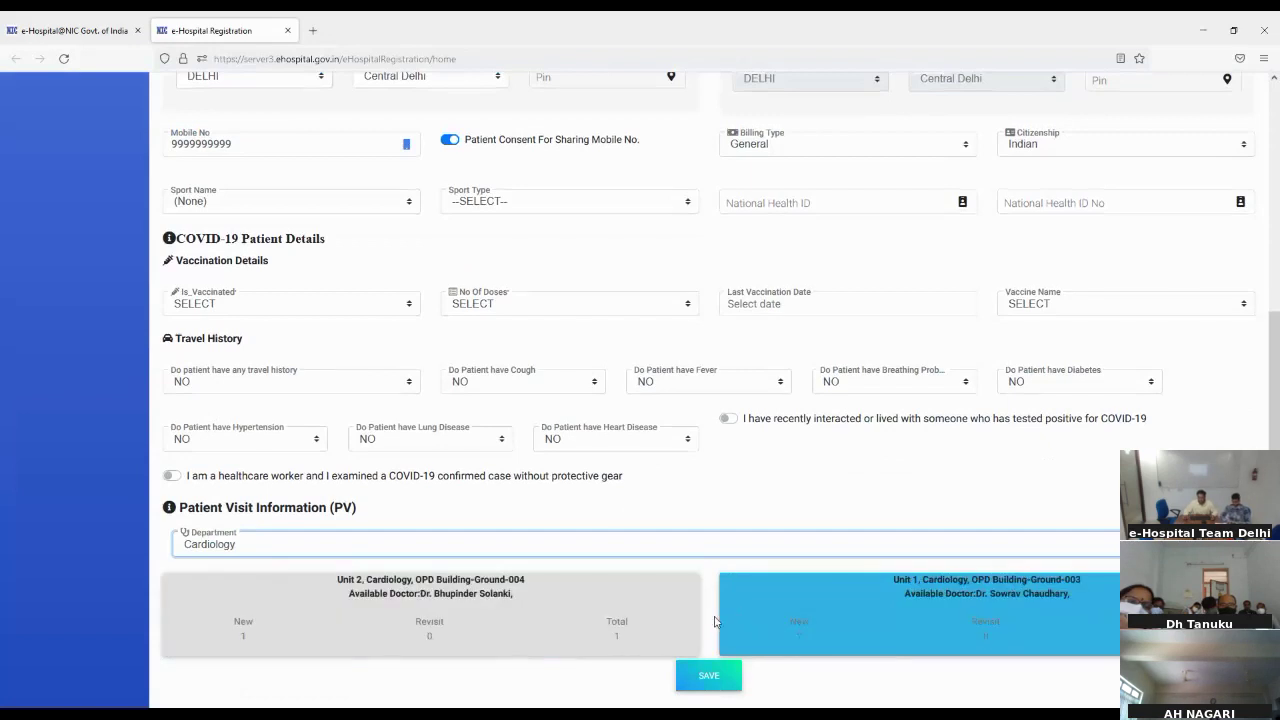
left_click(422, 593)
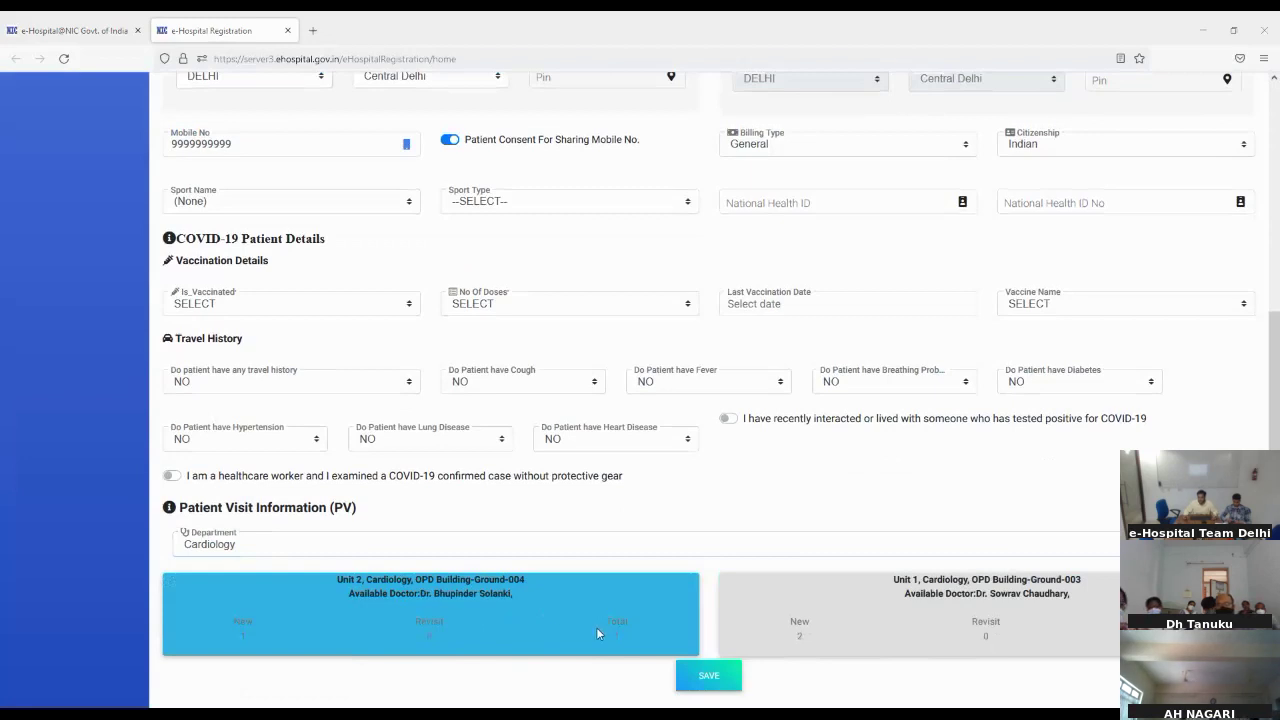
left_click(498, 632)
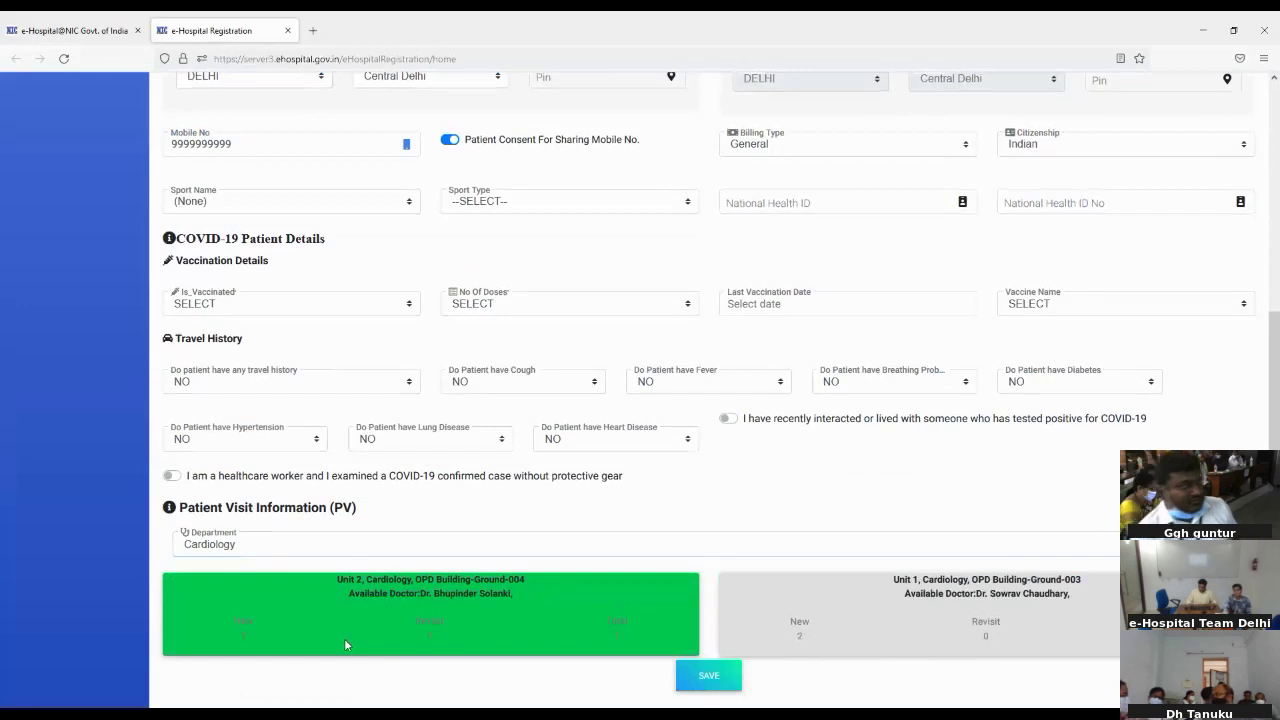
Step: Zoom the registration page in four levels with Cardiology Unit 2 still selected
key("ctrl+plus")
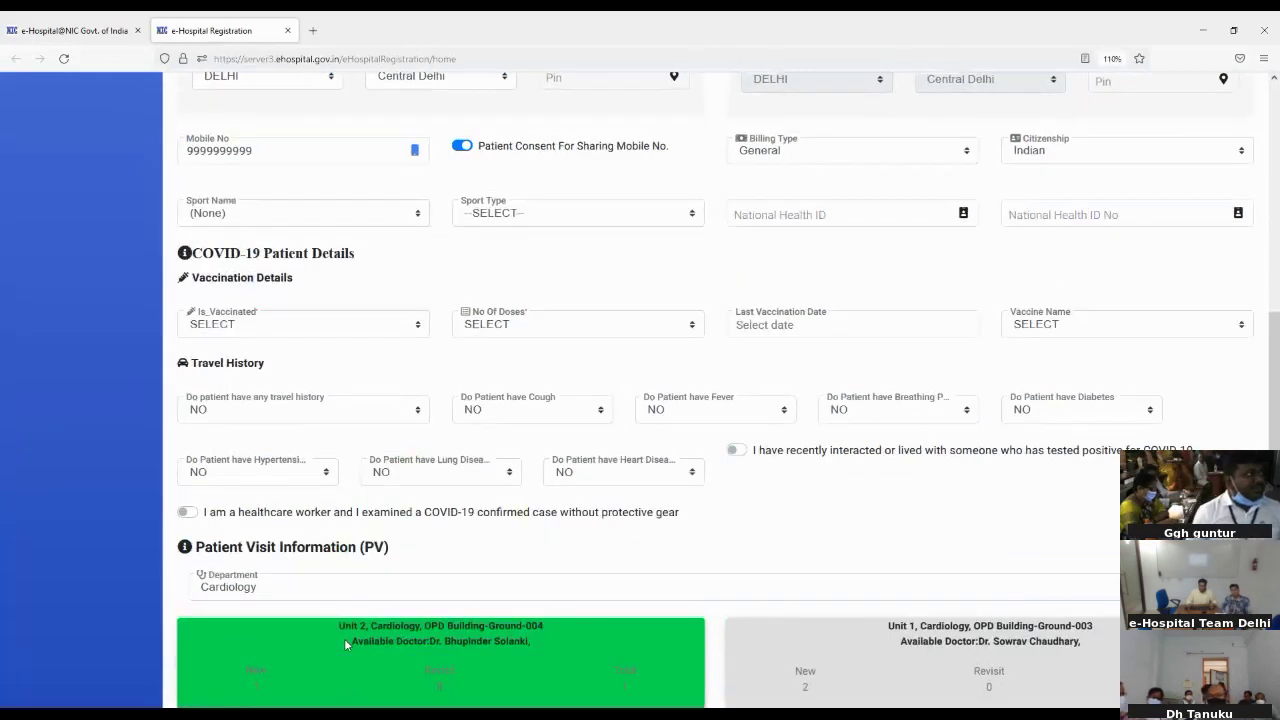
key("ctrl+plus")
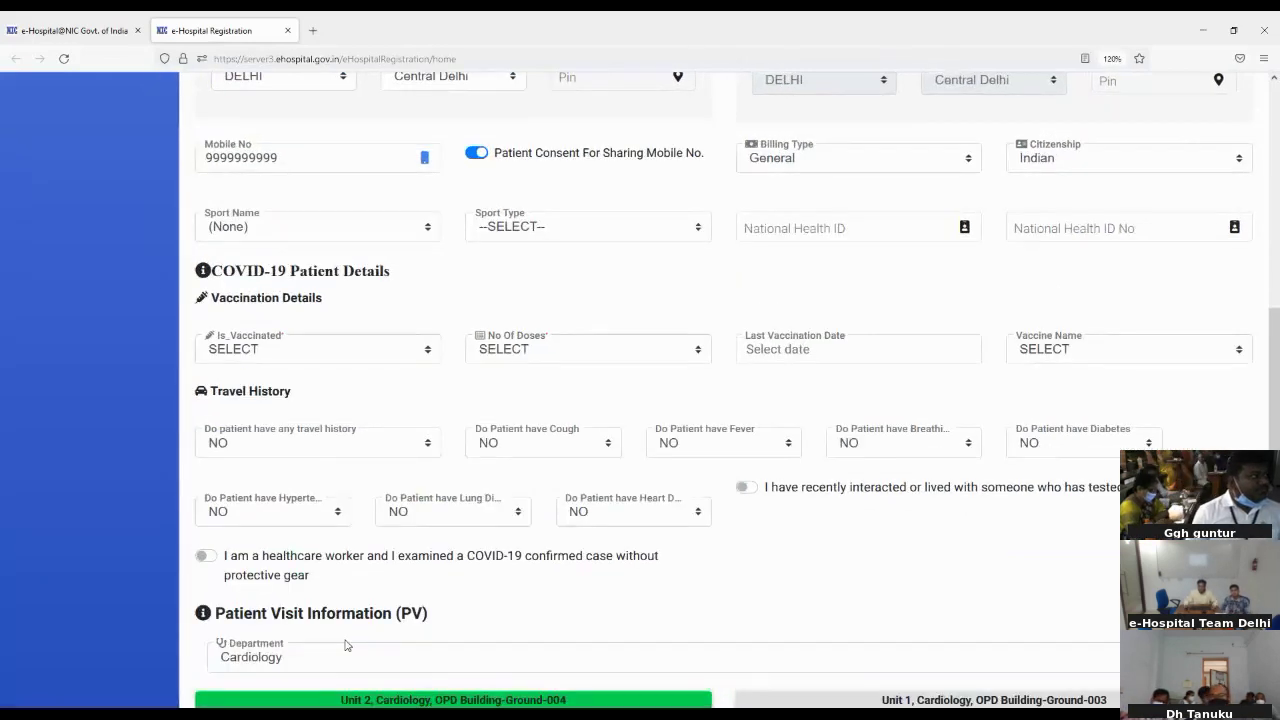
scroll(735, 597, "down", 3)
left_click(734, 593)
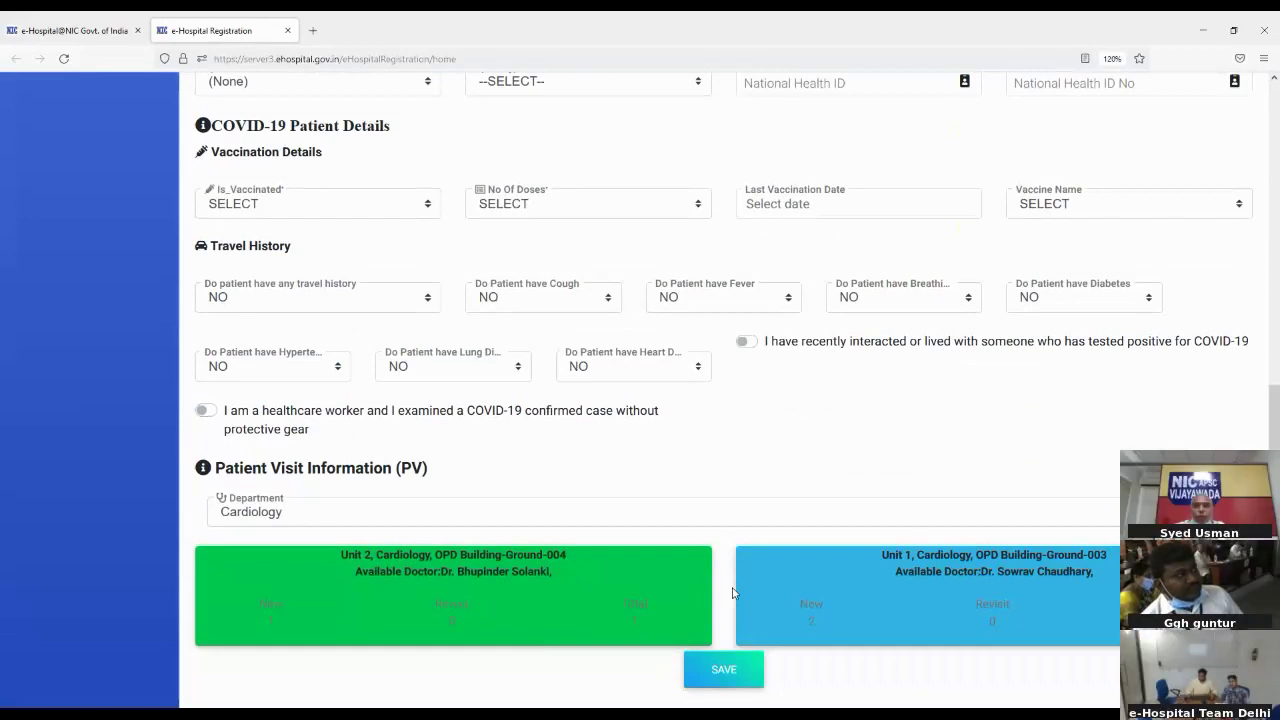
key("ctrl+plus")
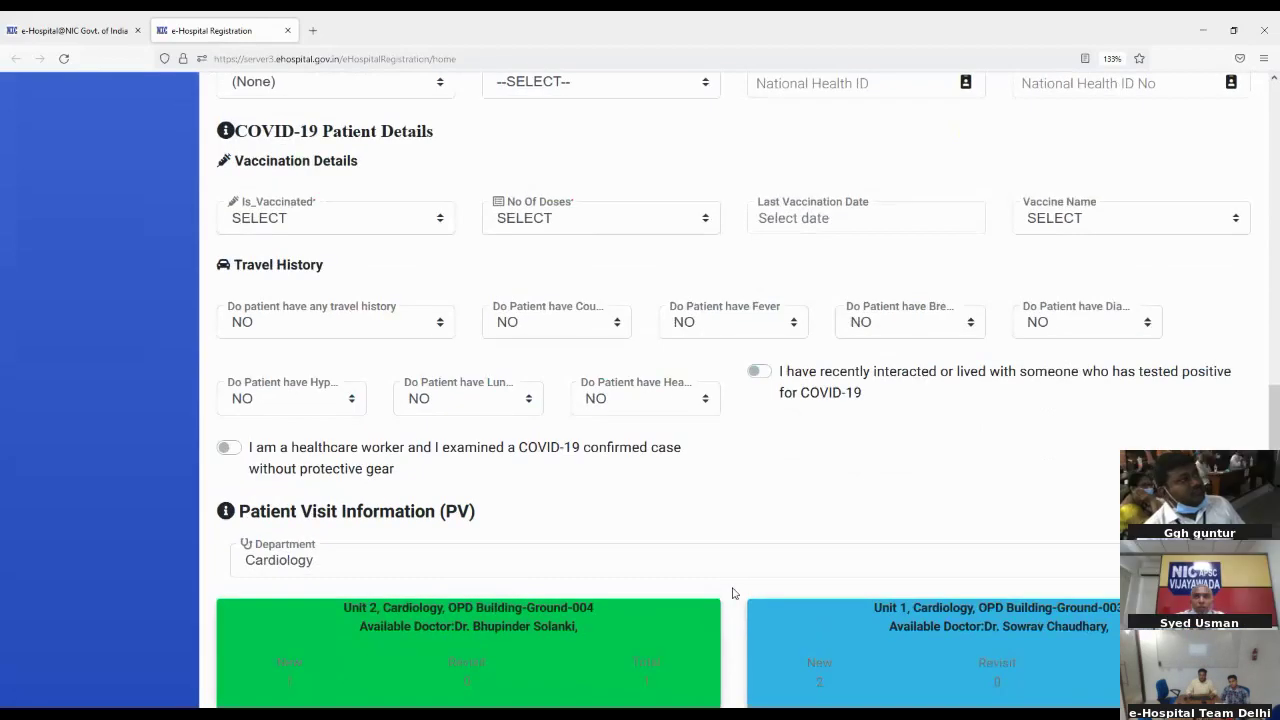
key("ctrl+plus")
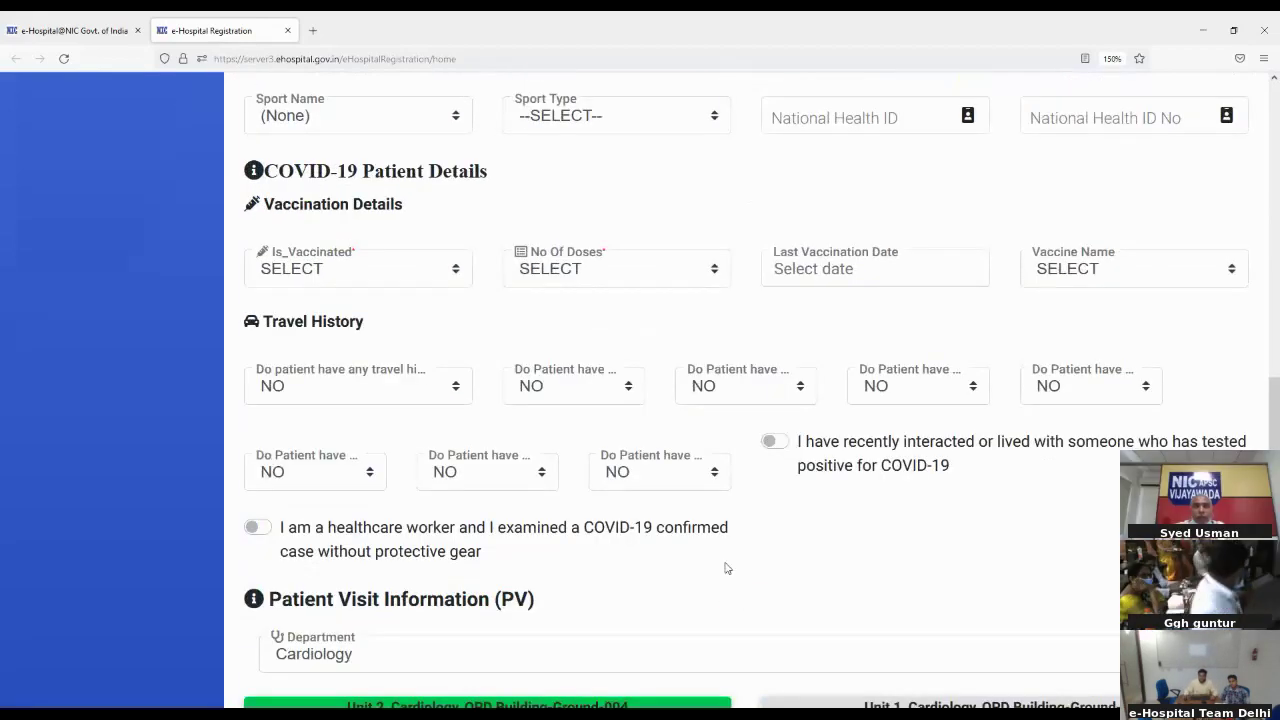
scroll(726, 568, "down", 2)
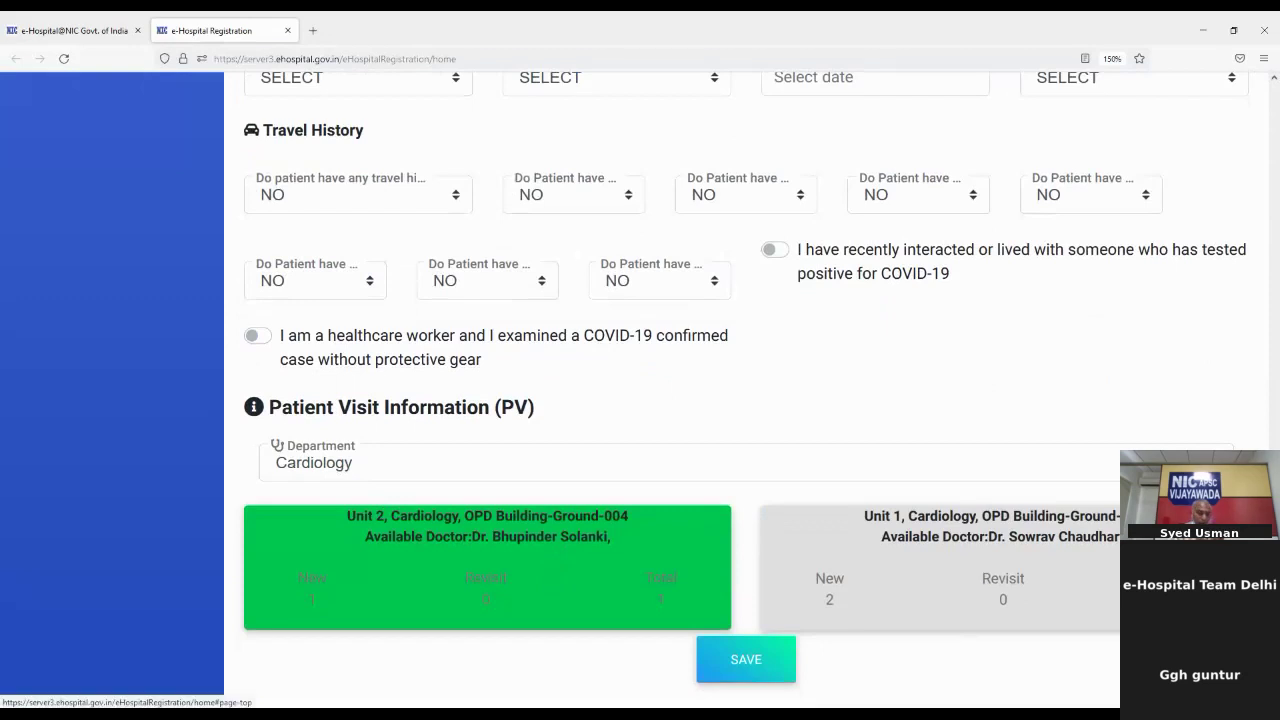
left_click(1250, 688)
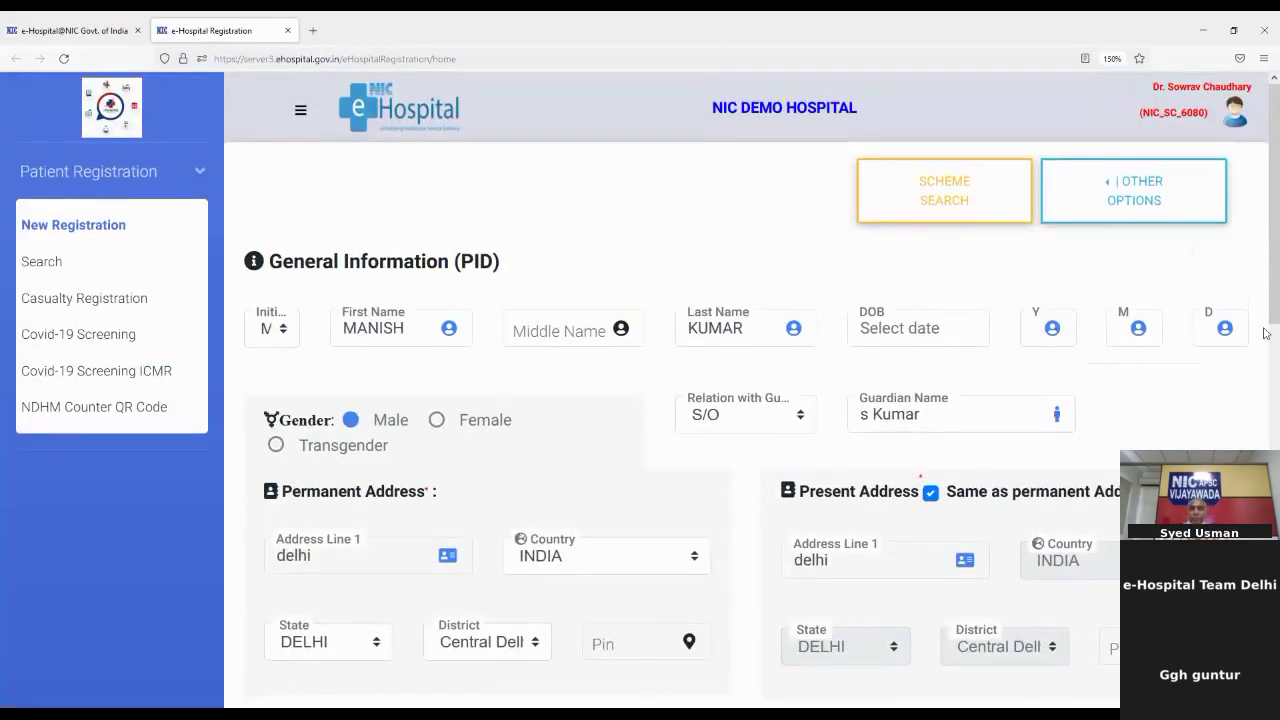
scroll(1272, 353, "down", 1)
scroll(1272, 353, "down", 8)
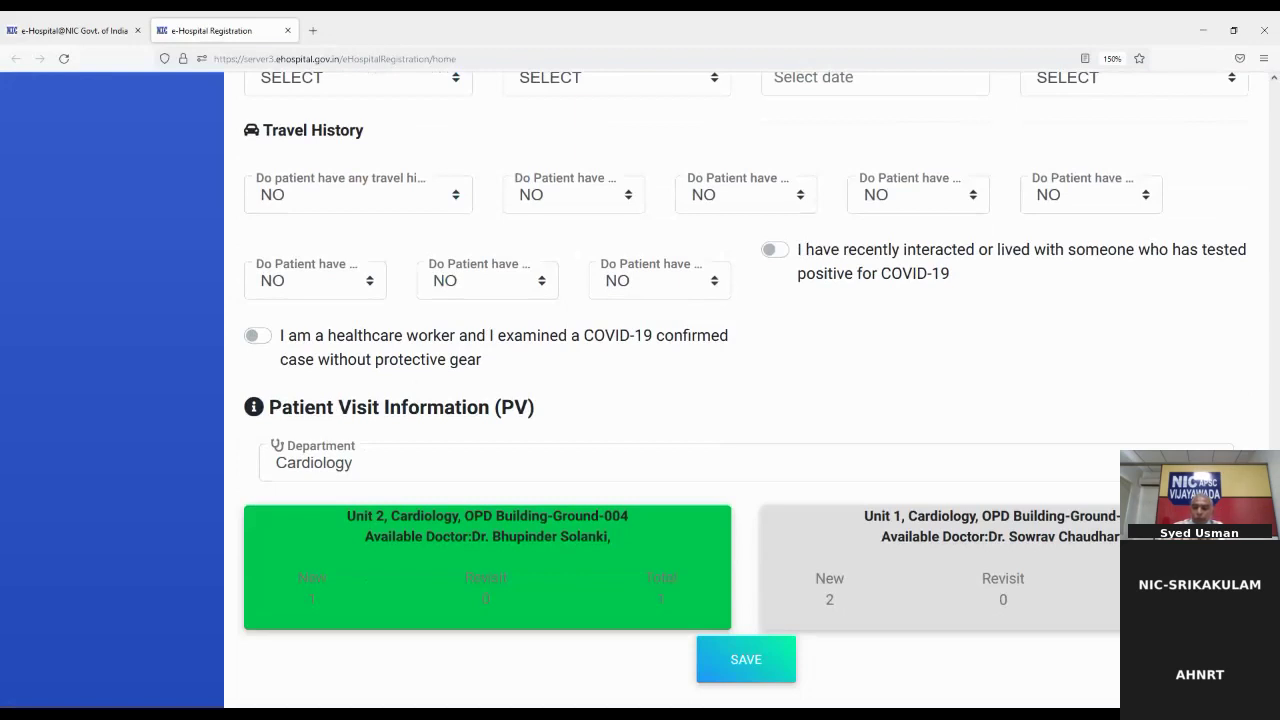
scroll(332, 540, "up", 3)
scroll(333, 547, "up", 4)
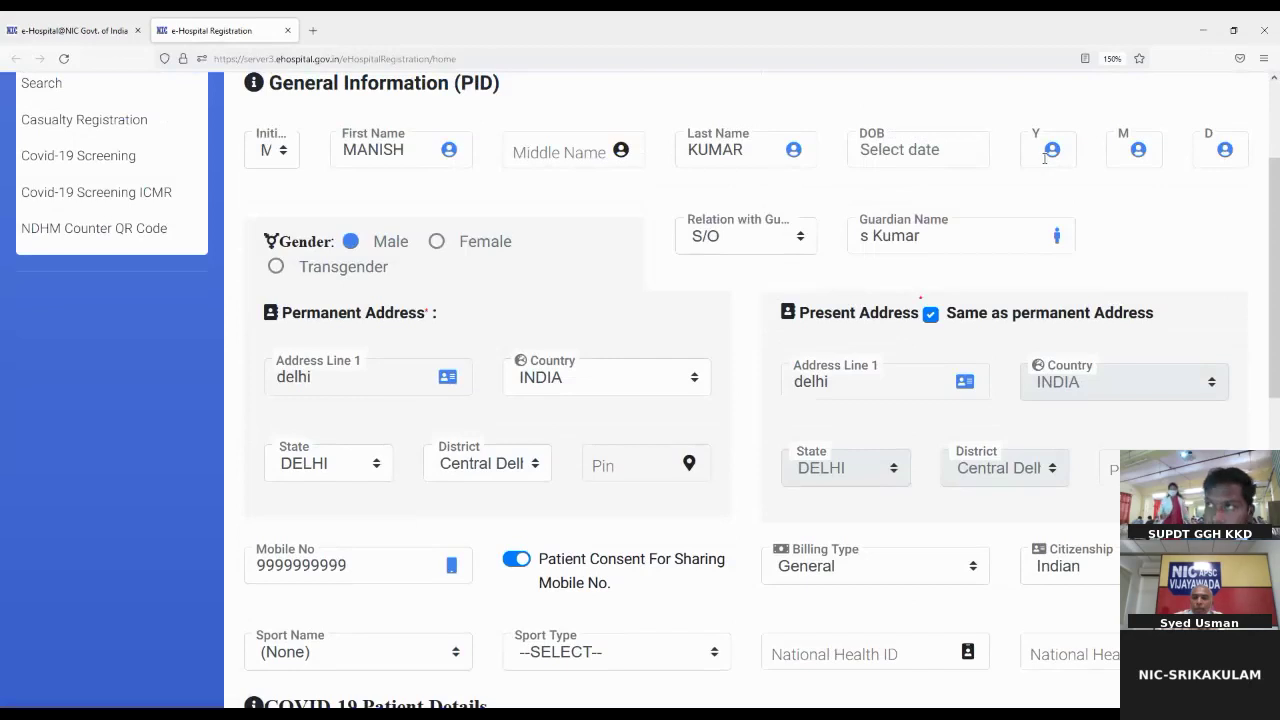
scroll(1046, 158, "down", 8)
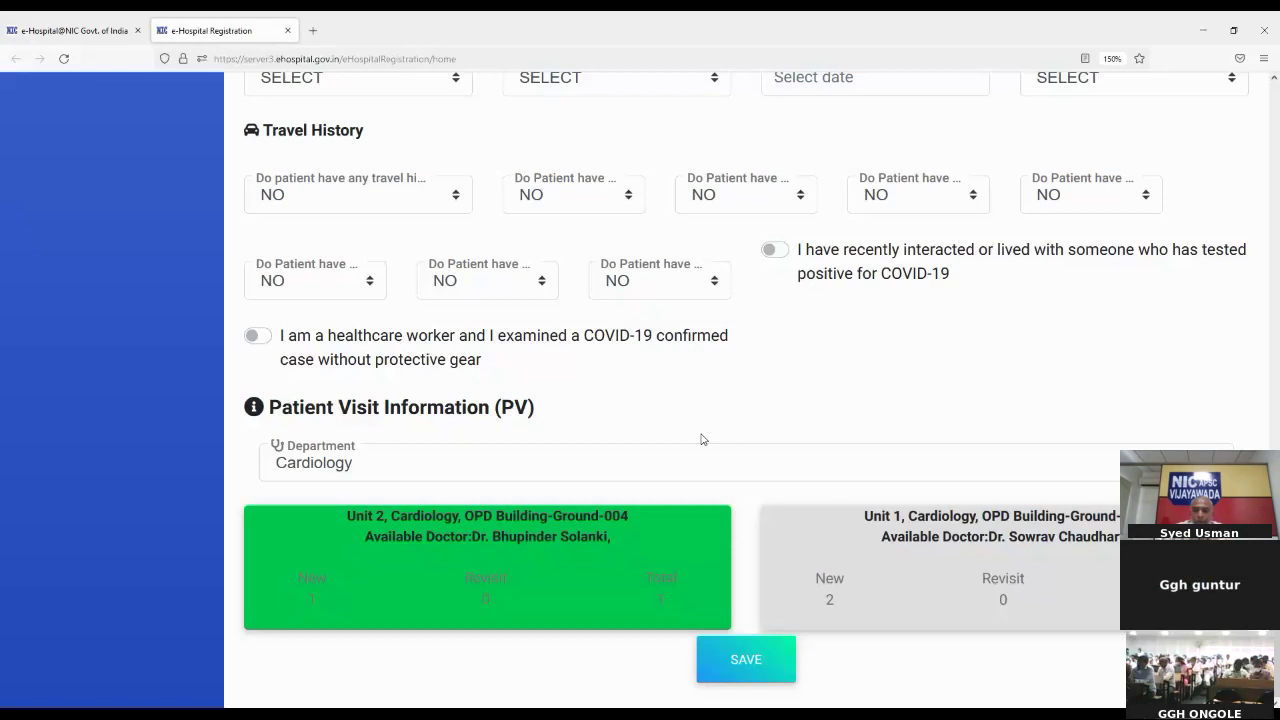
Step: Save the registration form to bring up the Cardiology, Unit 2, room 004 confirmation
triple_click(742, 366)
left_click(742, 366)
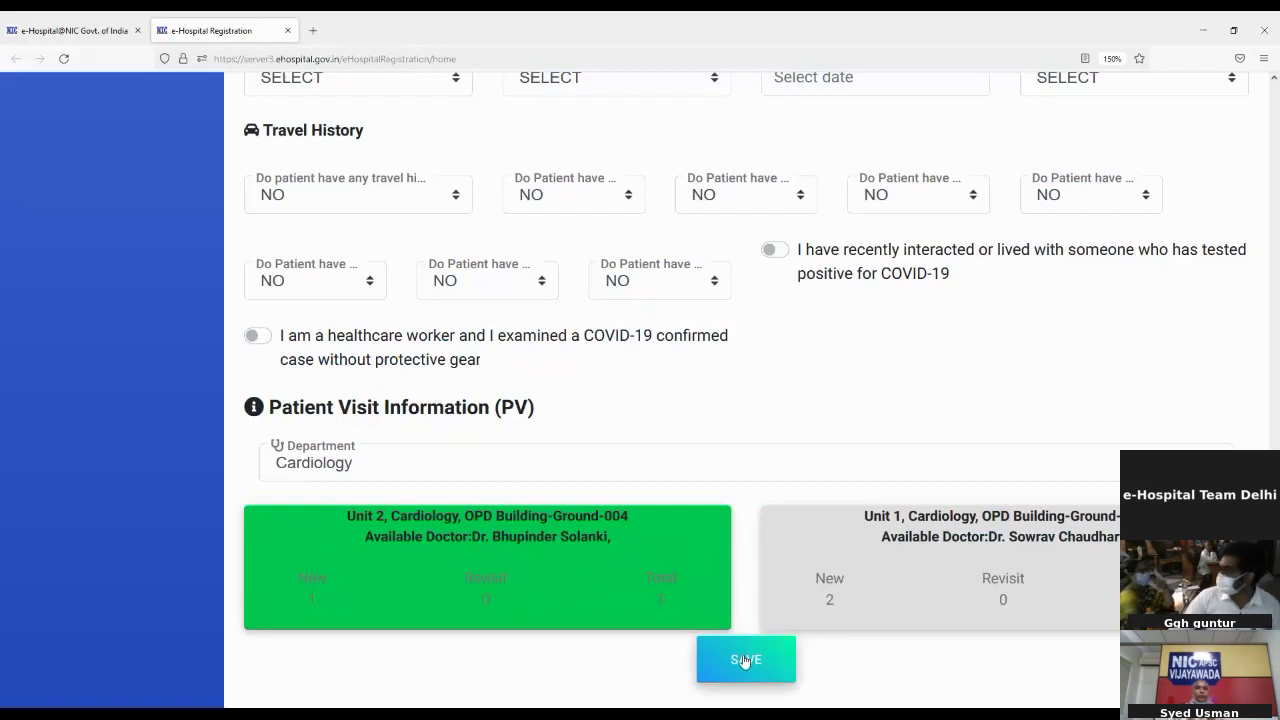
left_click(744, 661)
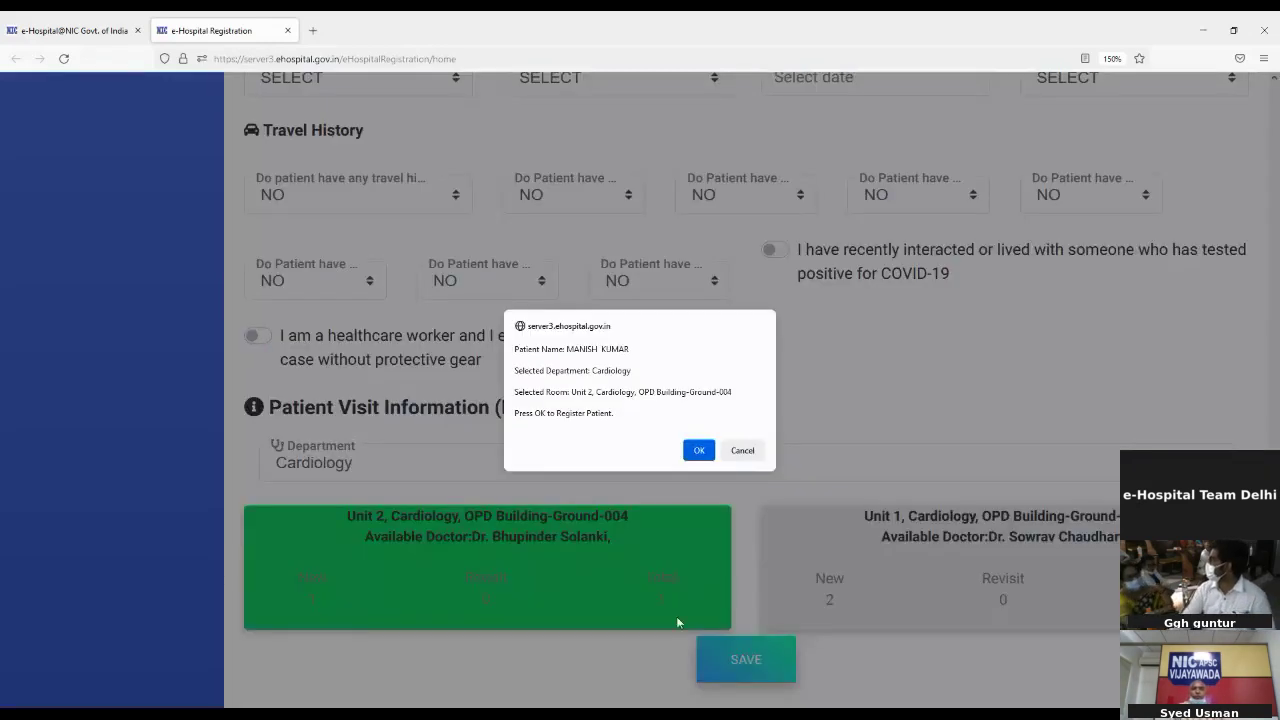
Step: Confirm the Cardiology registration so the out-patient registration slip appears
left_click(698, 452)
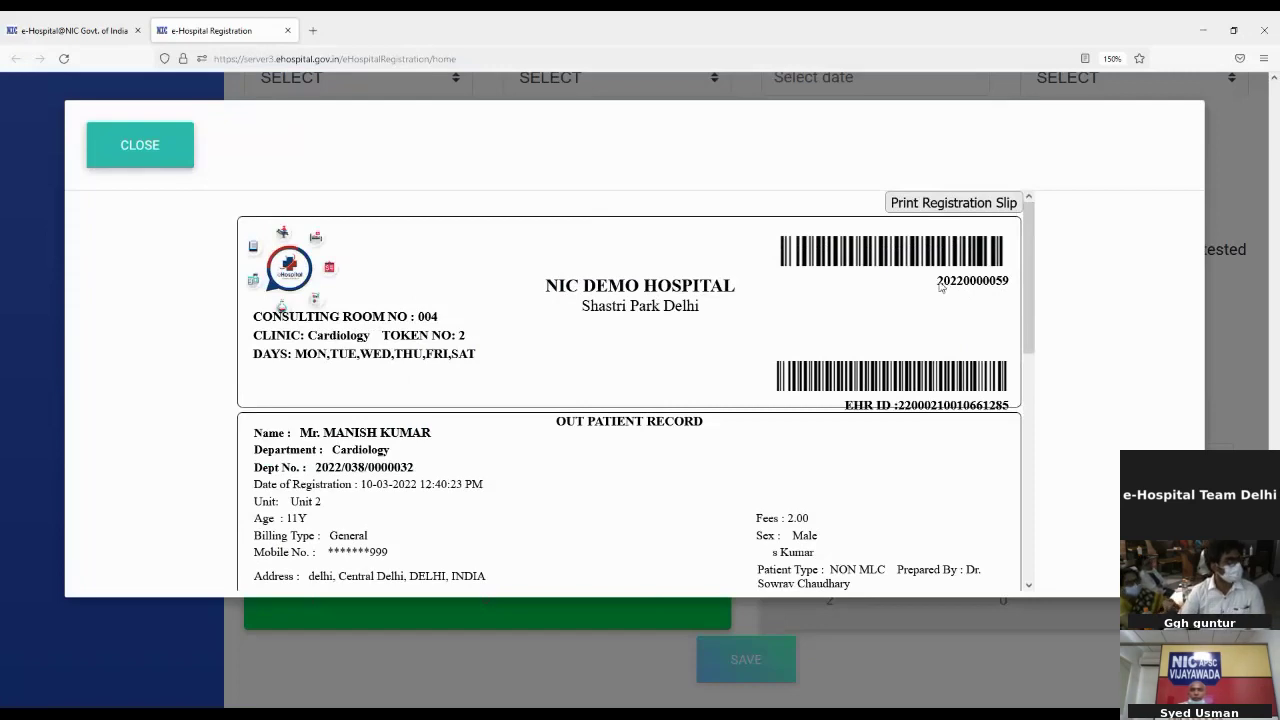
left_click_drag(937, 281, 1012, 281)
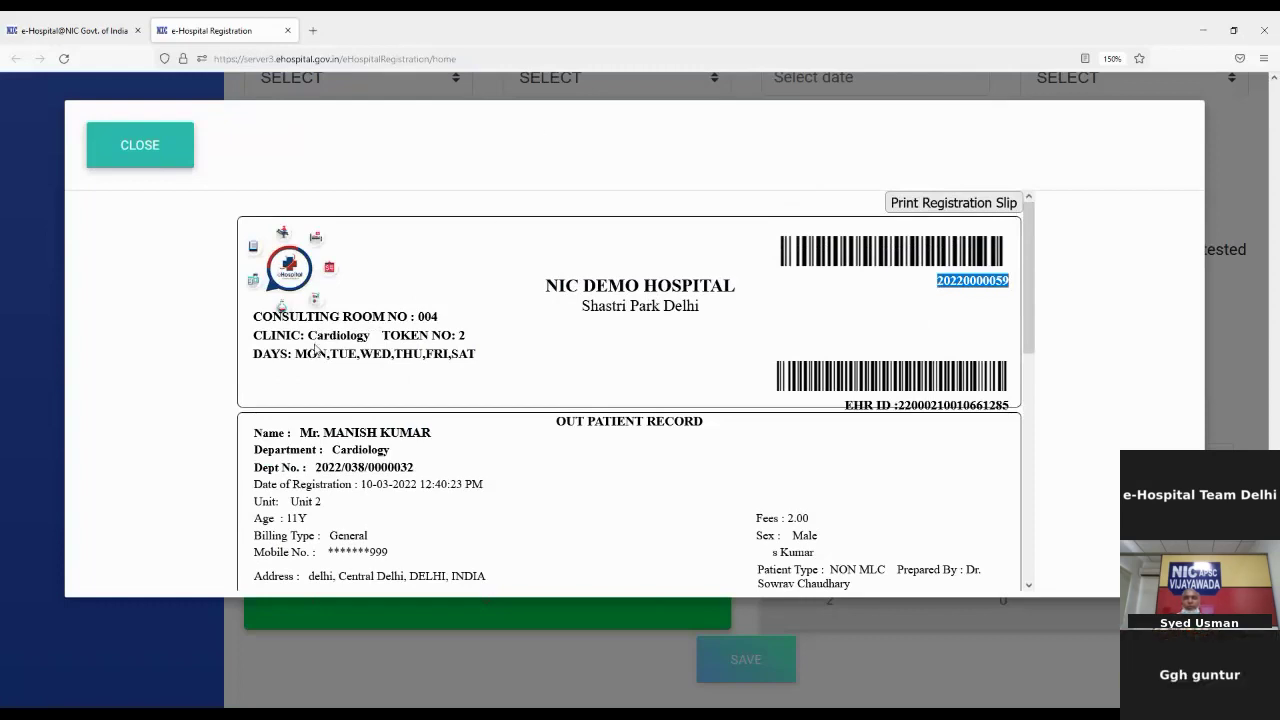
left_click(255, 316)
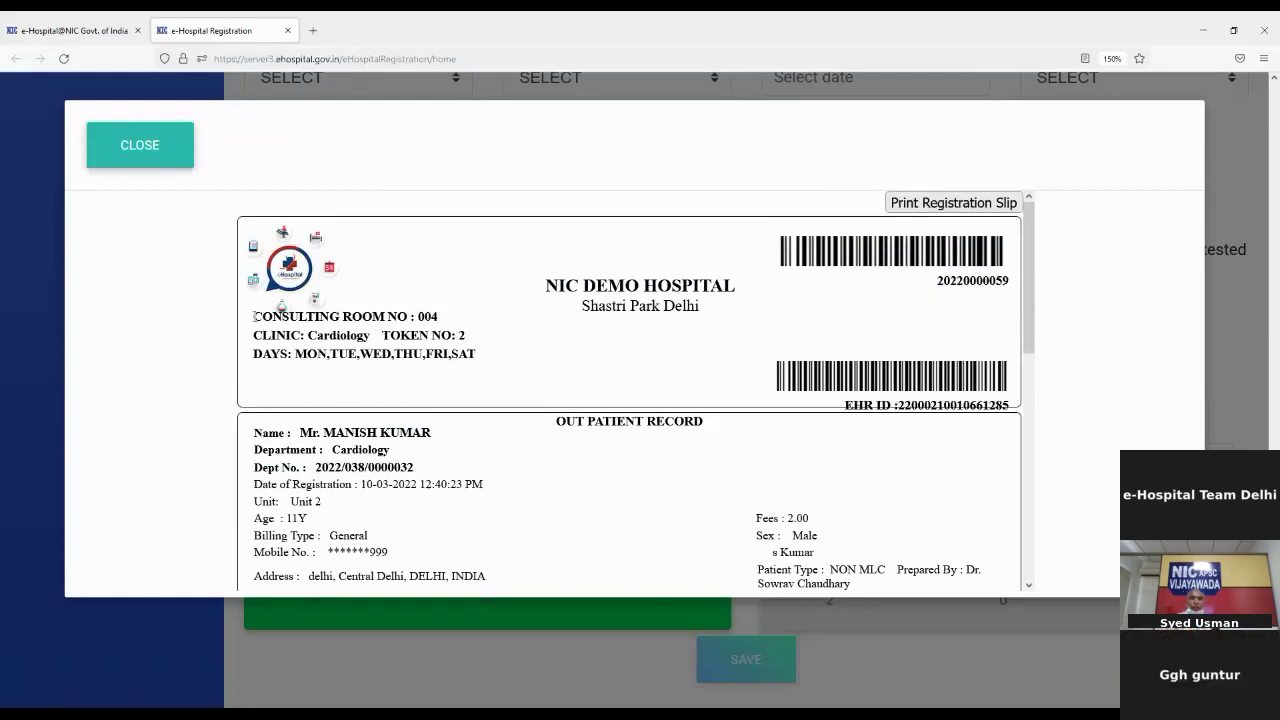
left_click_drag(255, 316, 466, 337)
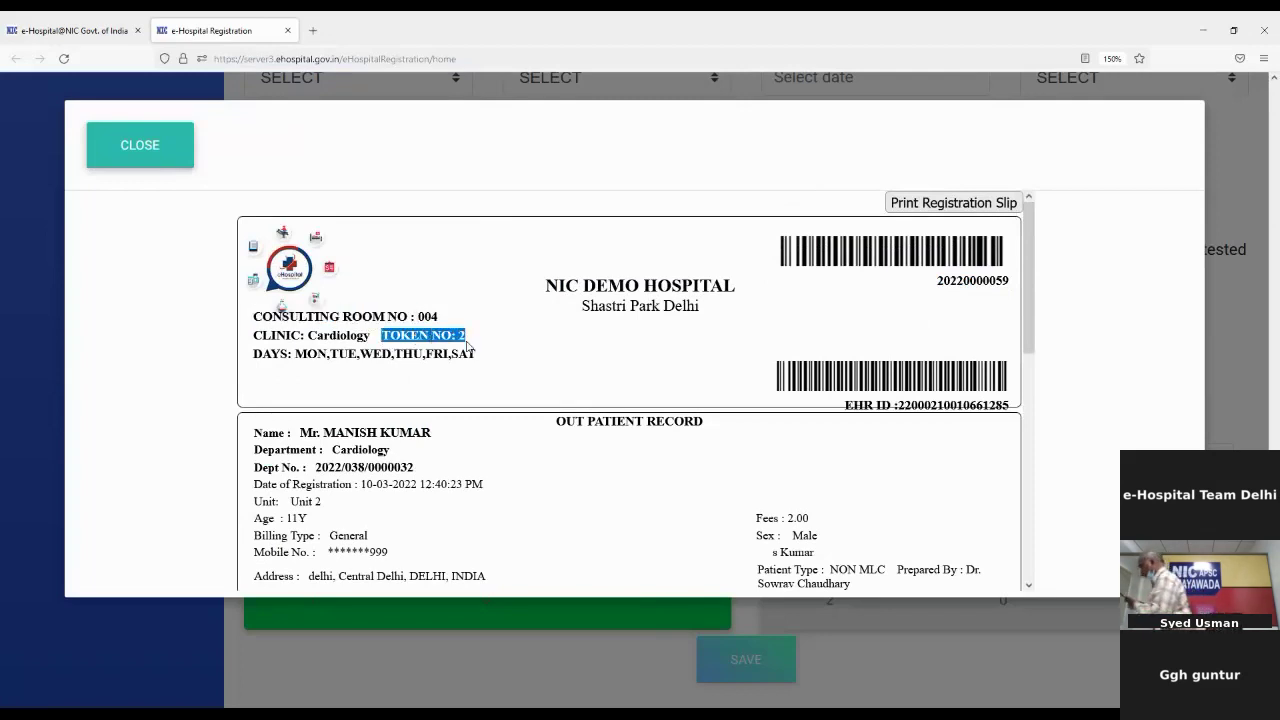
scroll(464, 431, "down", 3)
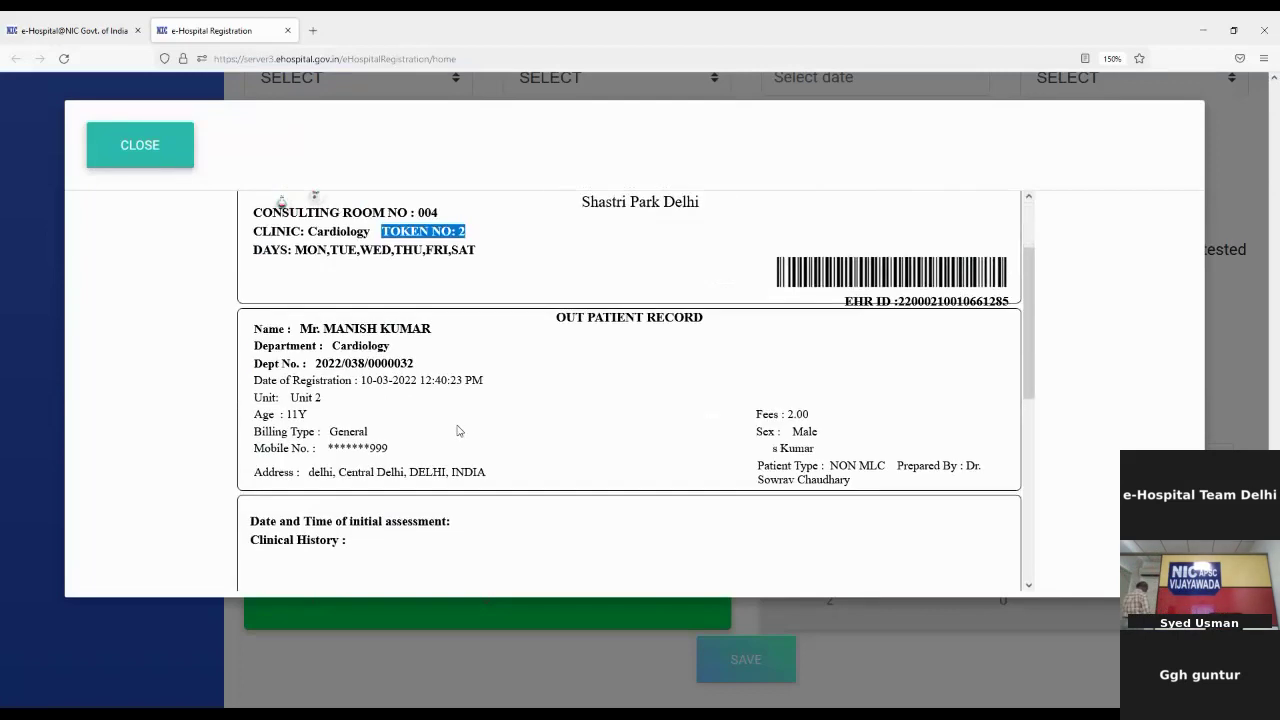
scroll(458, 430, "down", 4)
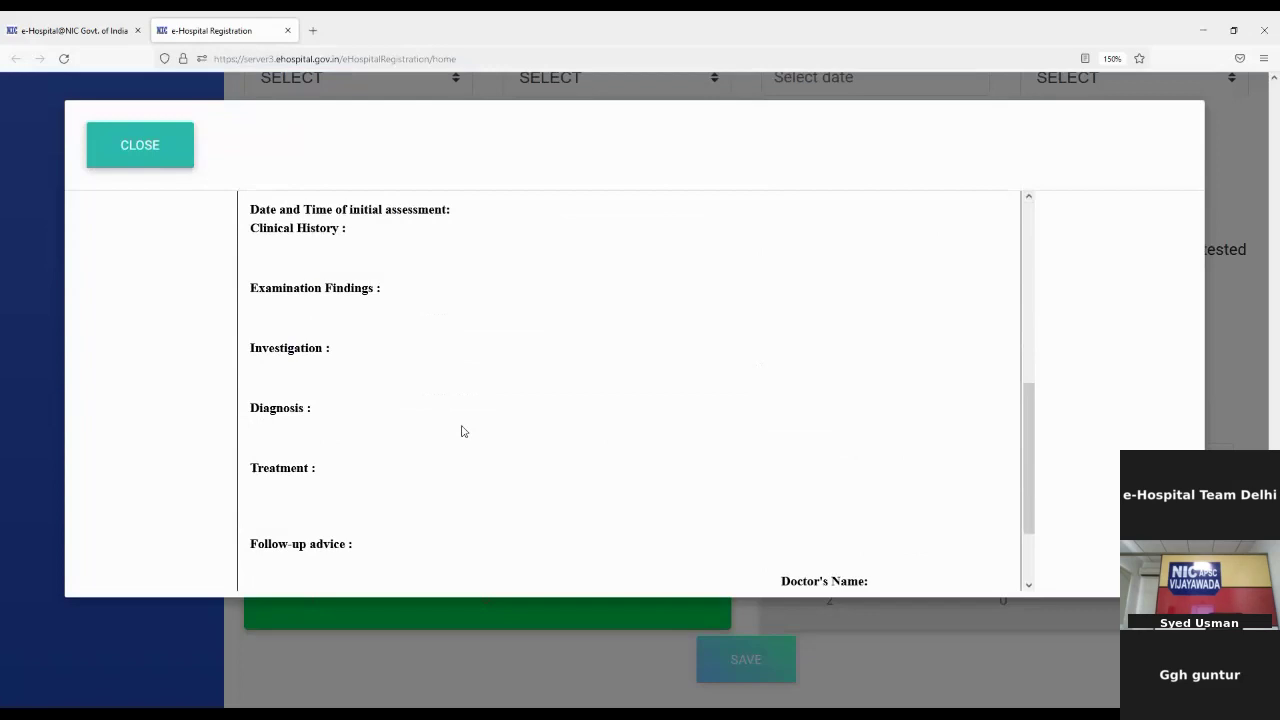
scroll(462, 431, "up", 10)
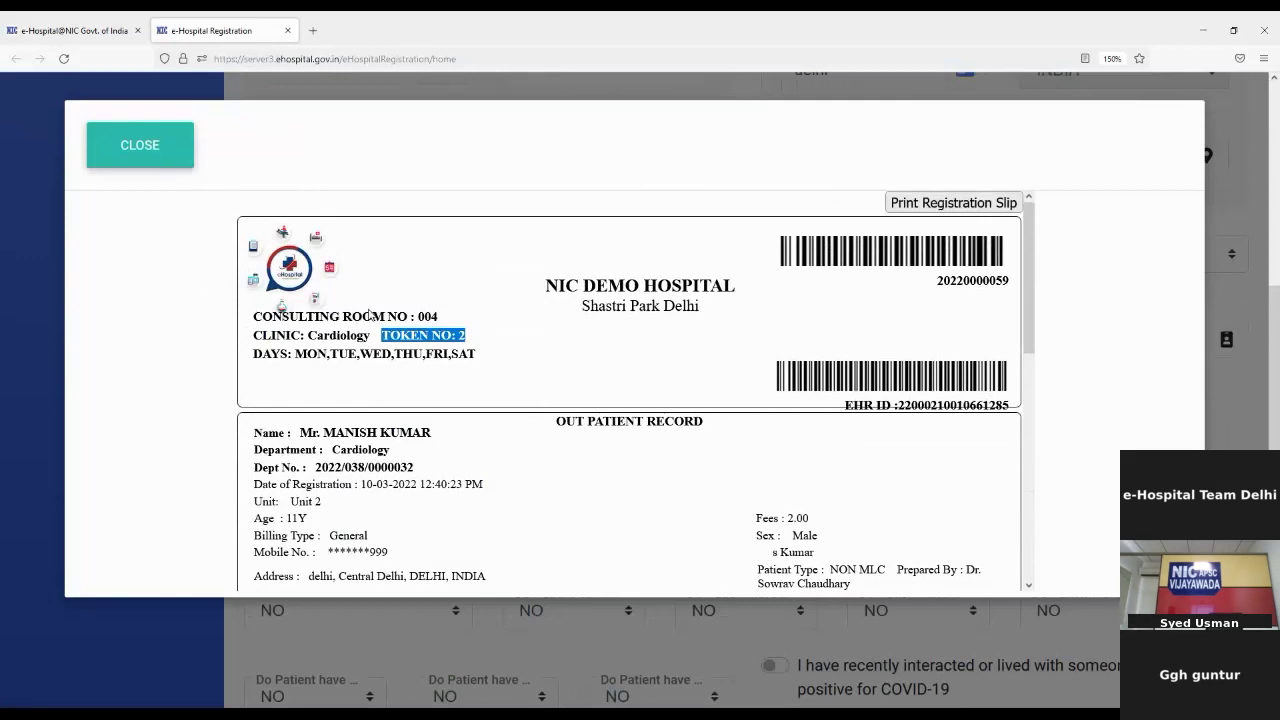
Step: Close the registration slip and Health ID popup, returning to the Daily Statistical Dashboard tab
left_click(130, 155)
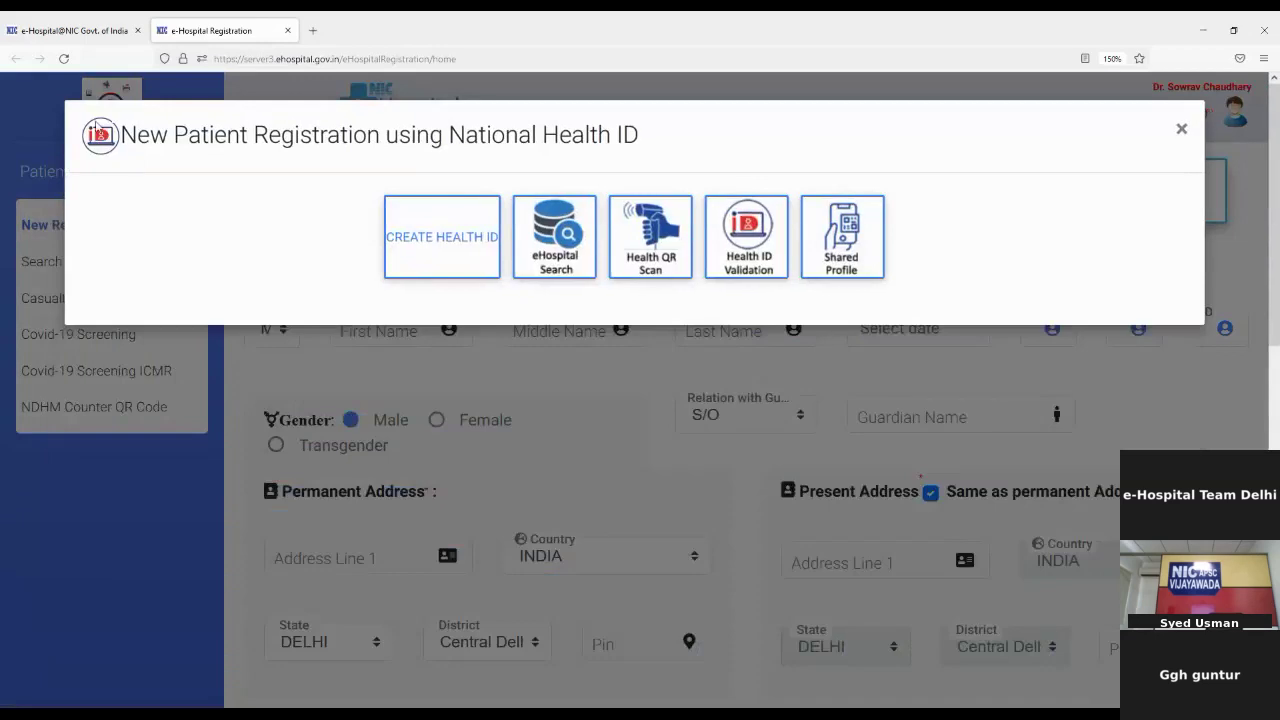
left_click(1181, 131)
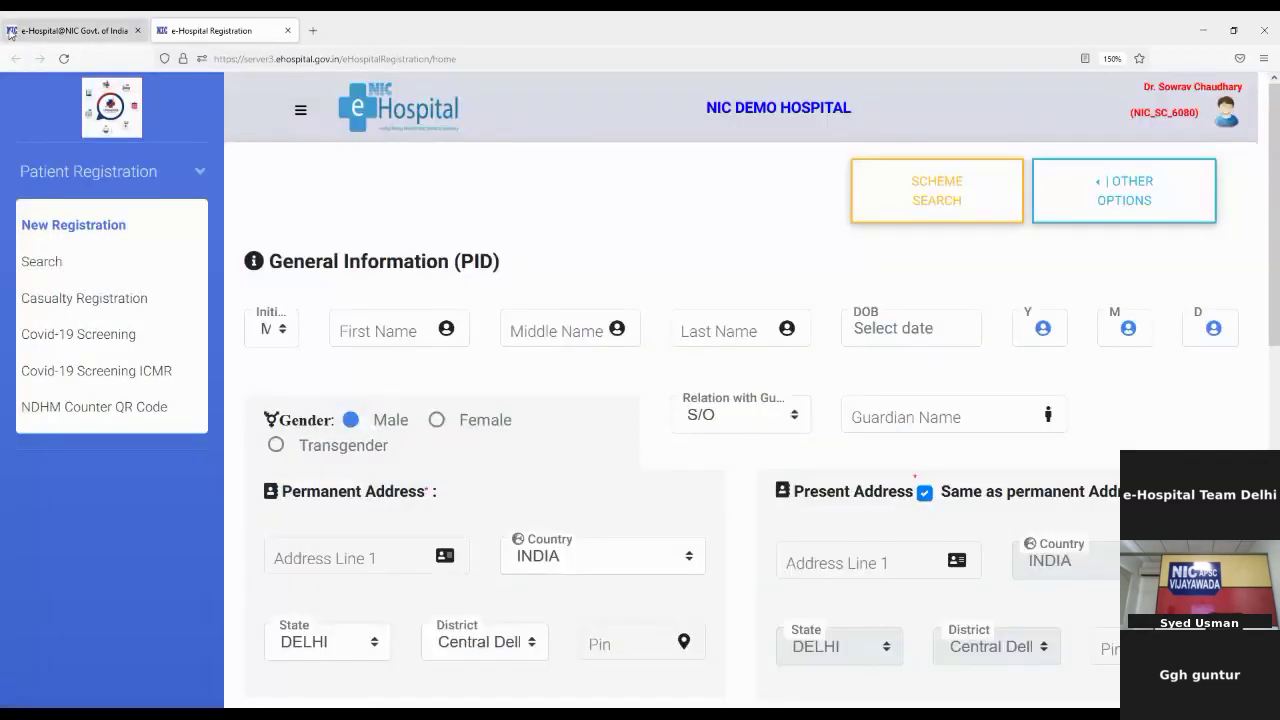
left_click(38, 29)
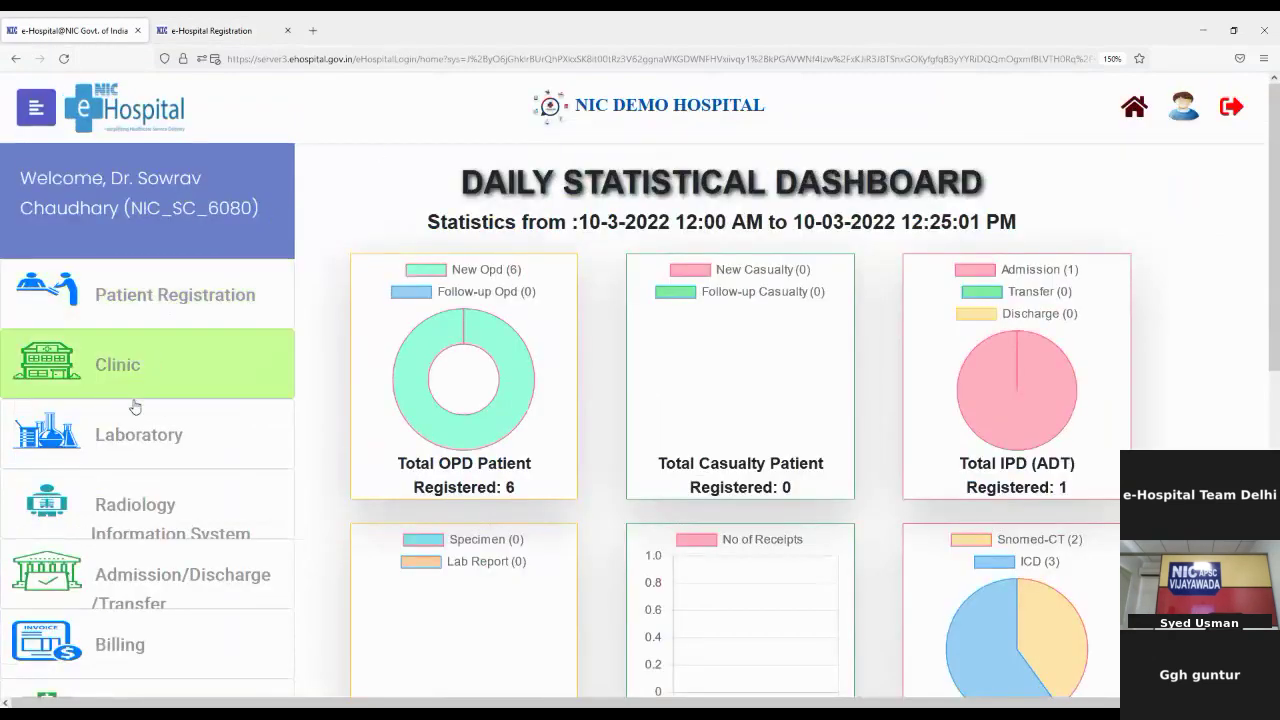
Step: Launch the Clinic module, accepting that it opens in a separate tab
left_click(79, 387)
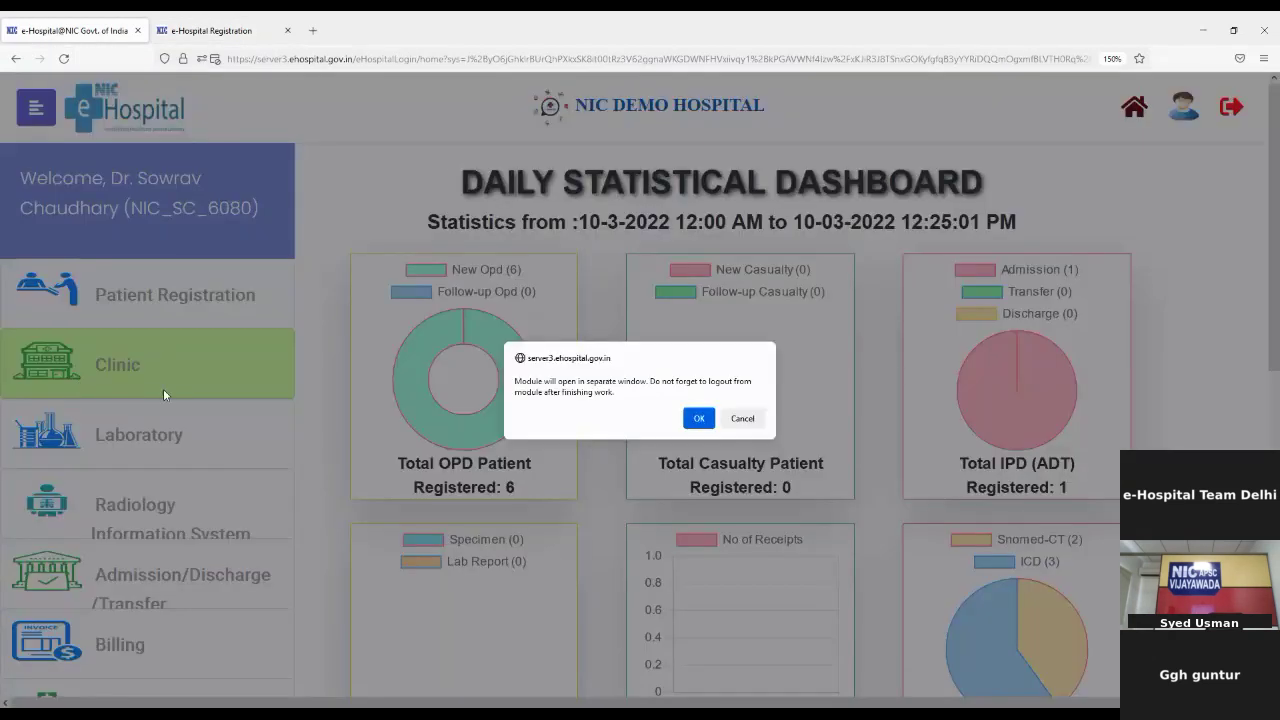
left_click(694, 425)
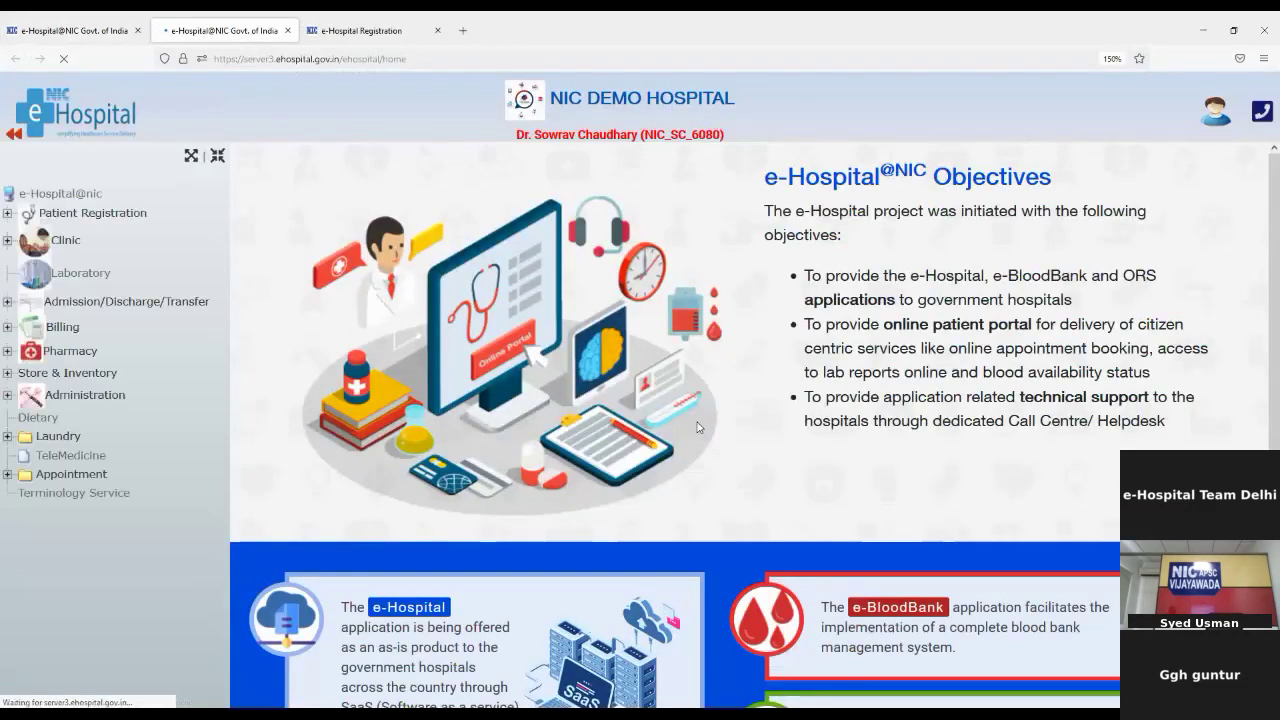
Step: Expand the Clinic node and go to Clinic Visit, bringing up the Your CarePoint dialog
left_click(66, 240)
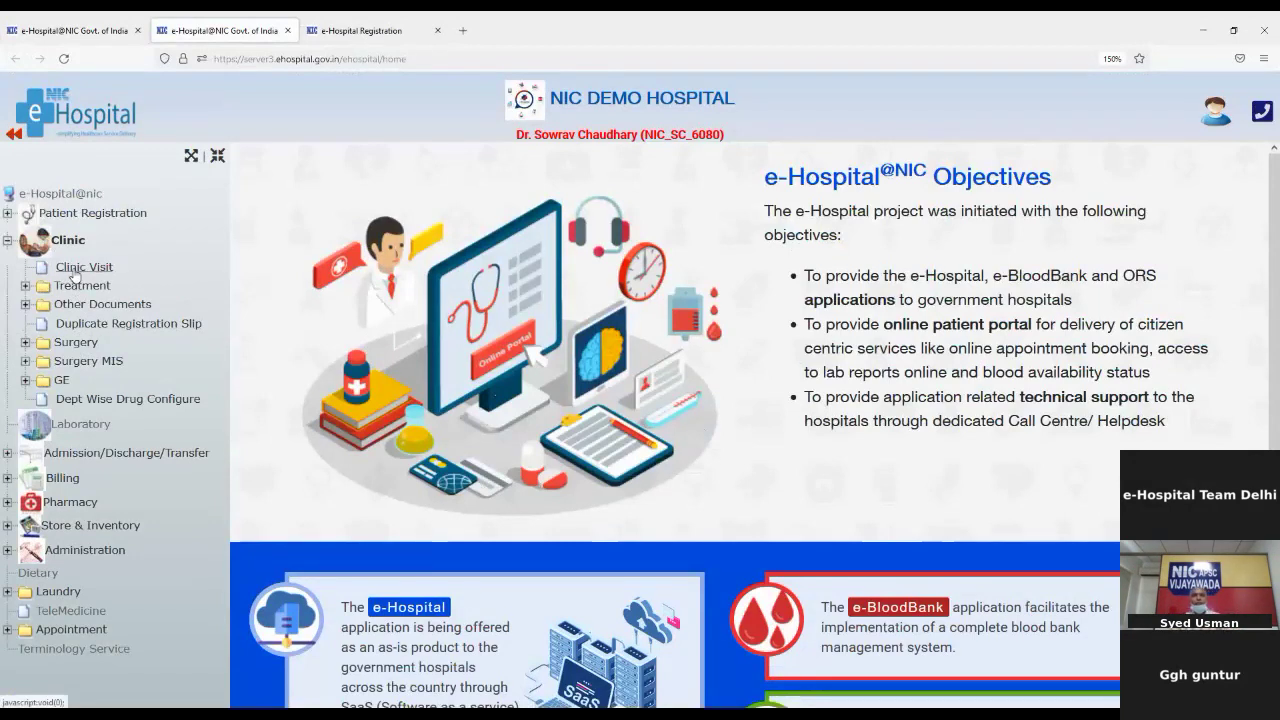
left_click(74, 272)
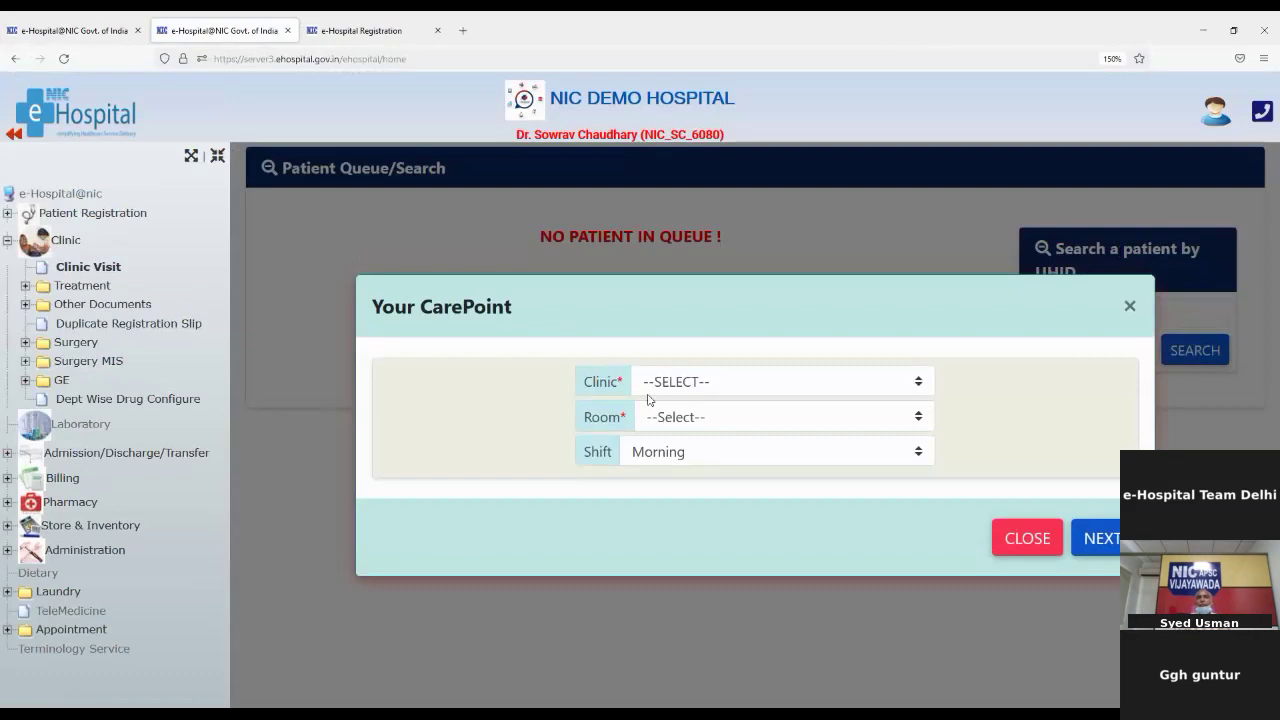
Step: Set the care point to the Cardiology clinic, room 003, and confirm it
left_click(665, 382)
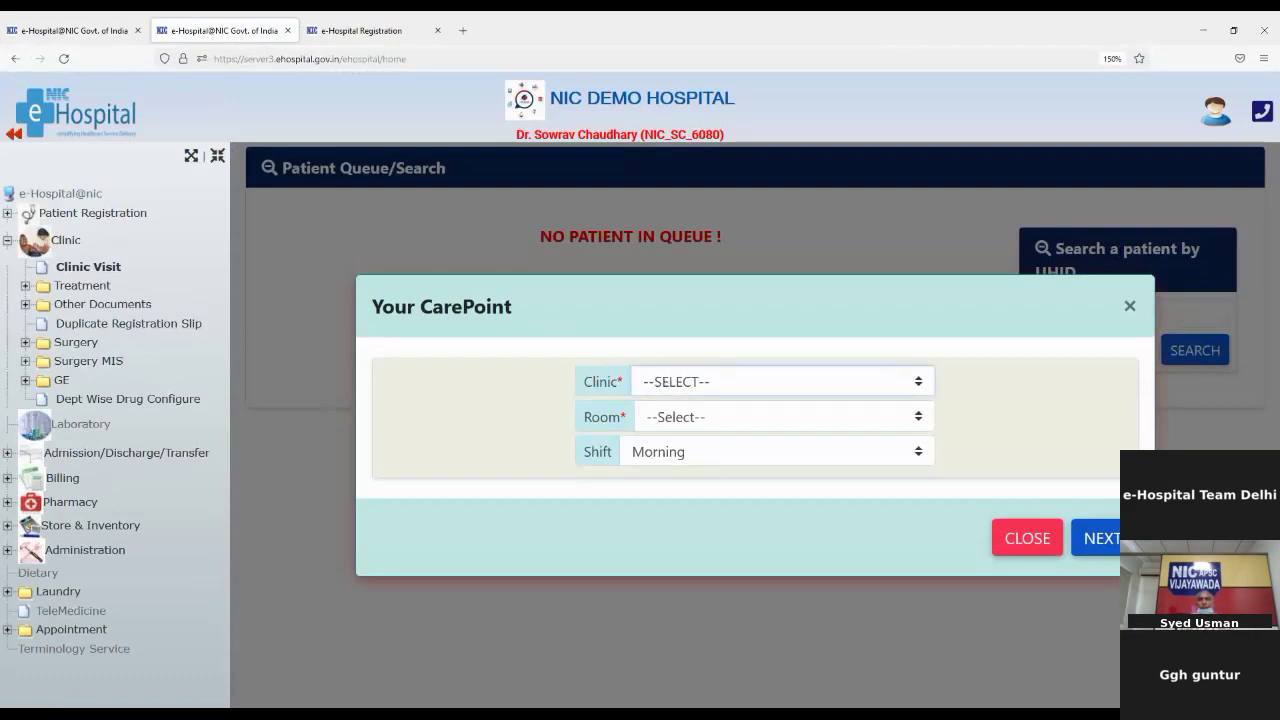
left_click(683, 481)
left_click(669, 429)
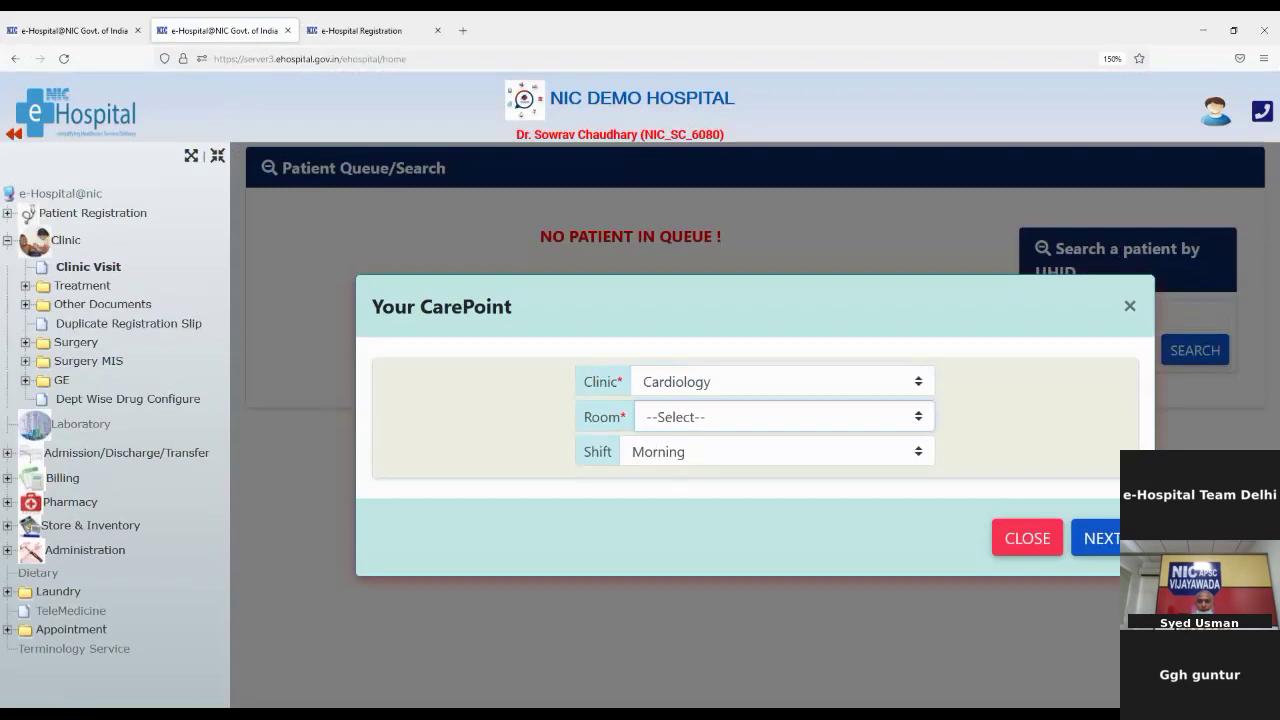
left_click(659, 490)
left_click(1104, 540)
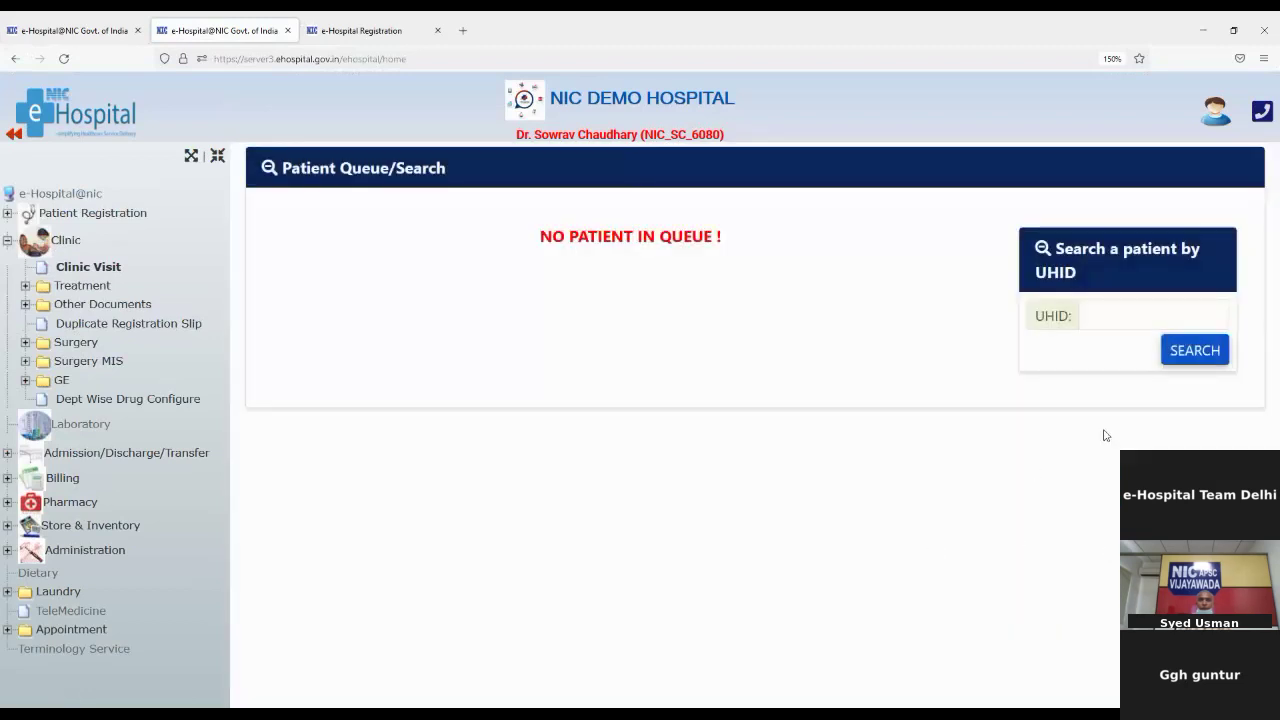
Step: Dismiss the missing-registration warning, reload the Clinic Visit queue, and reopen the care point choice
left_click(1196, 354)
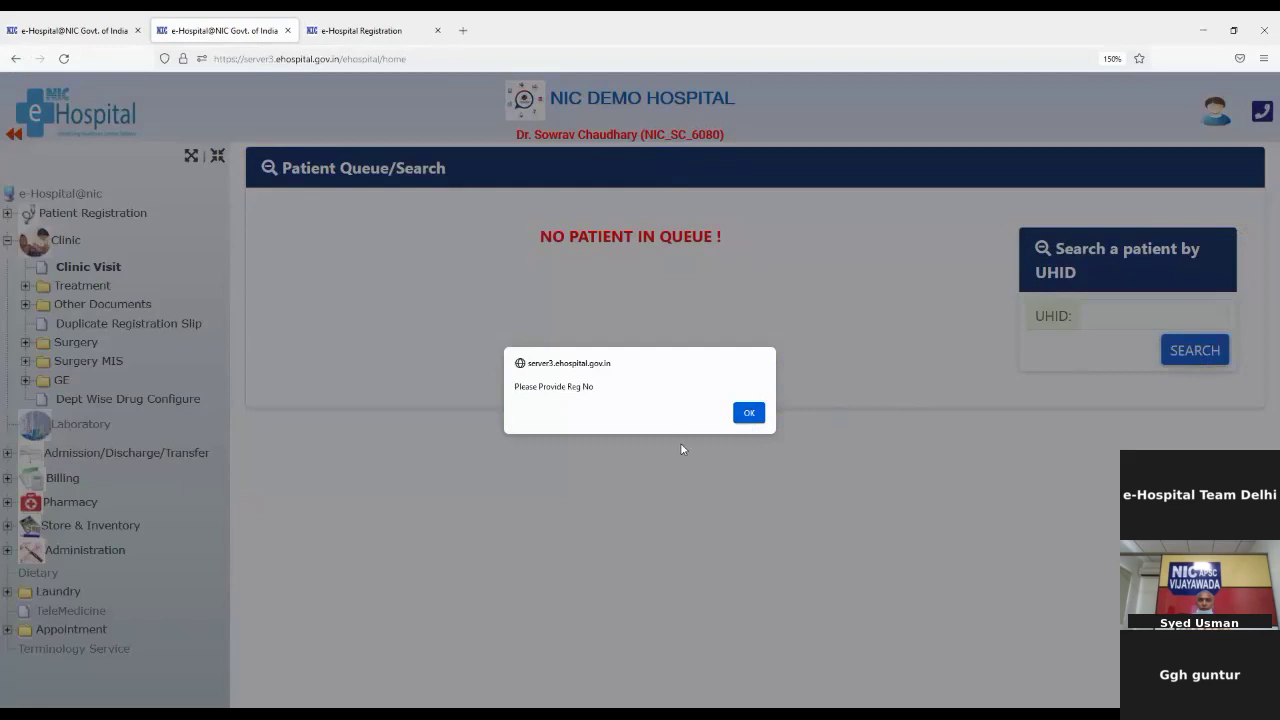
left_click(749, 412)
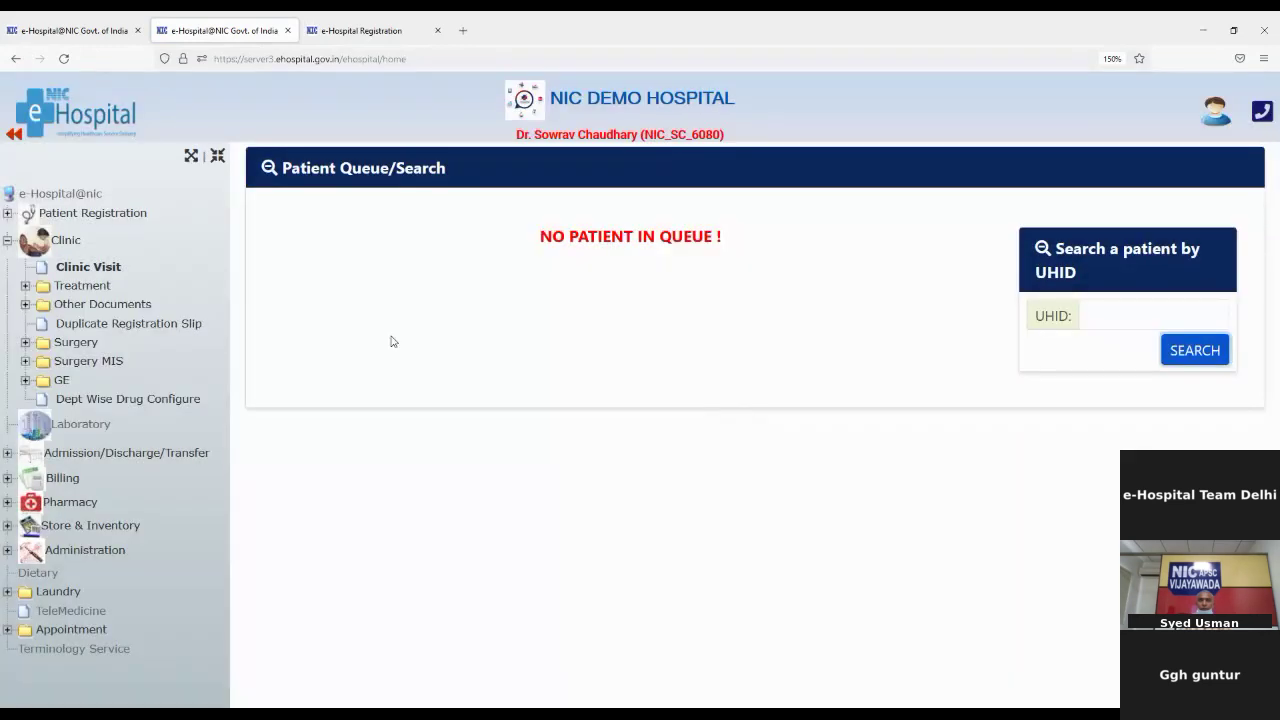
left_click(76, 271)
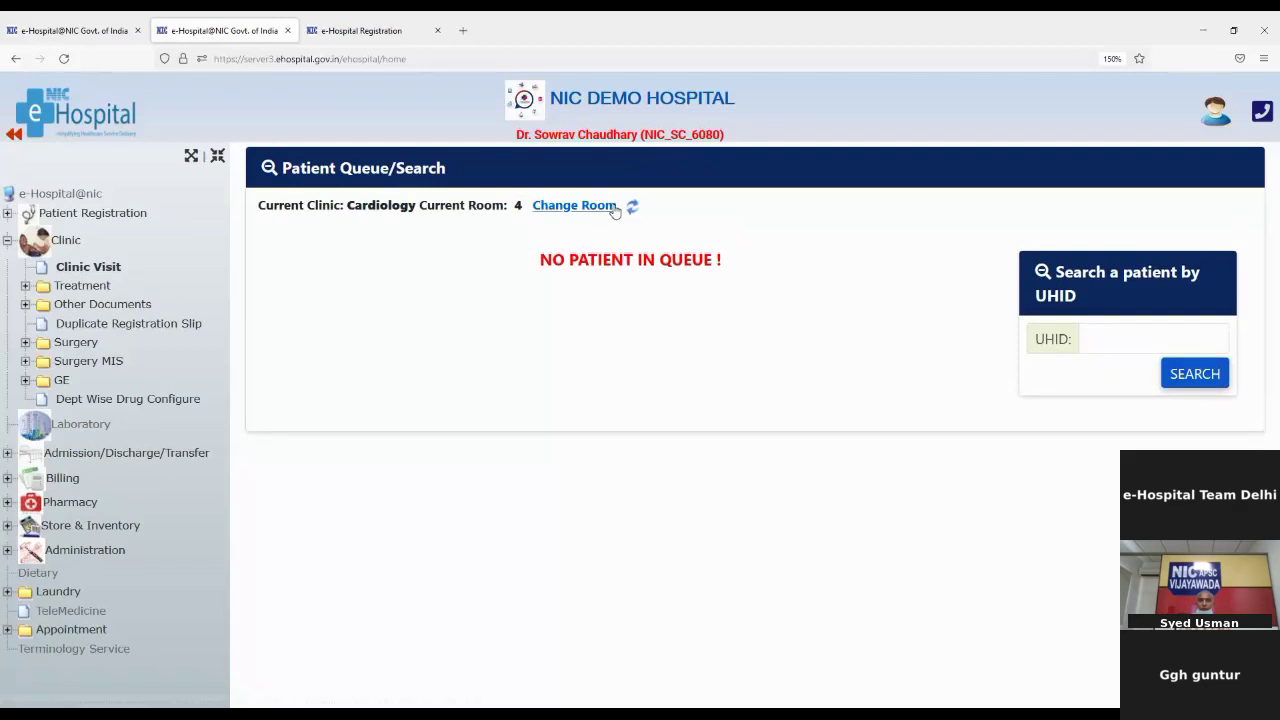
left_click(595, 205)
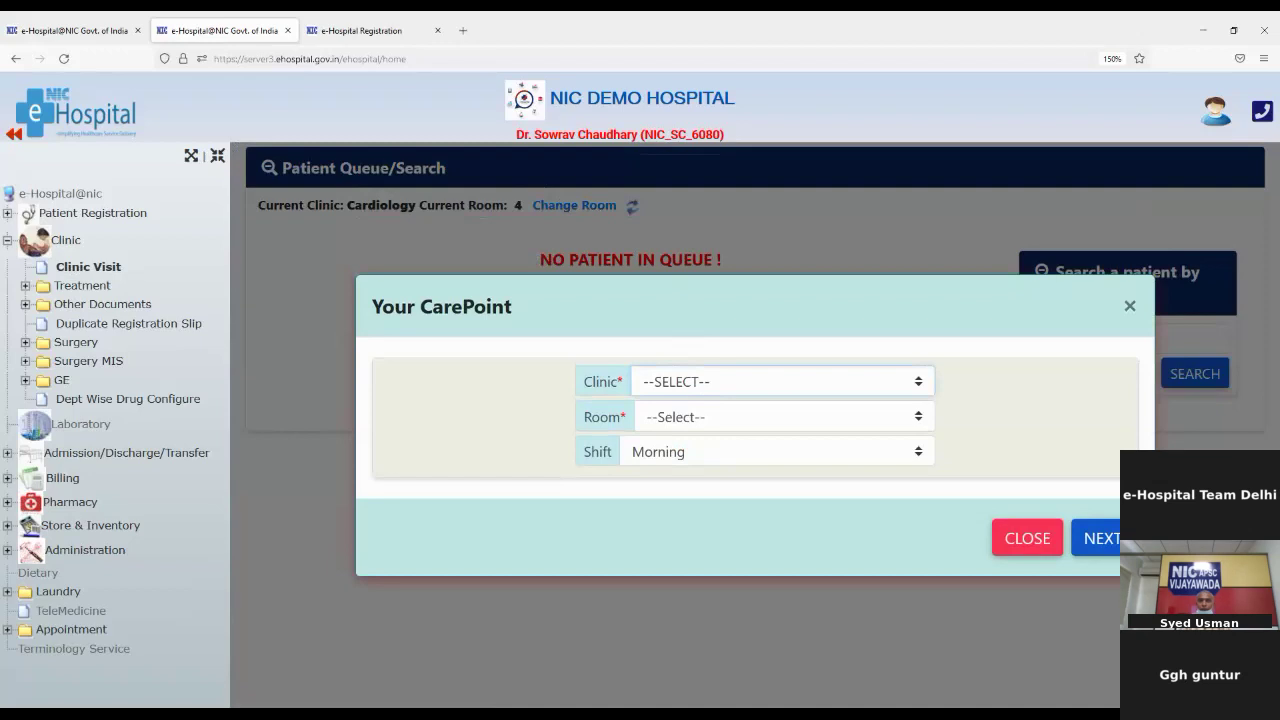
Step: Set the care point to Clinic Cardiology, Room 004, and confirm it
left_click(702, 477)
left_click(694, 420)
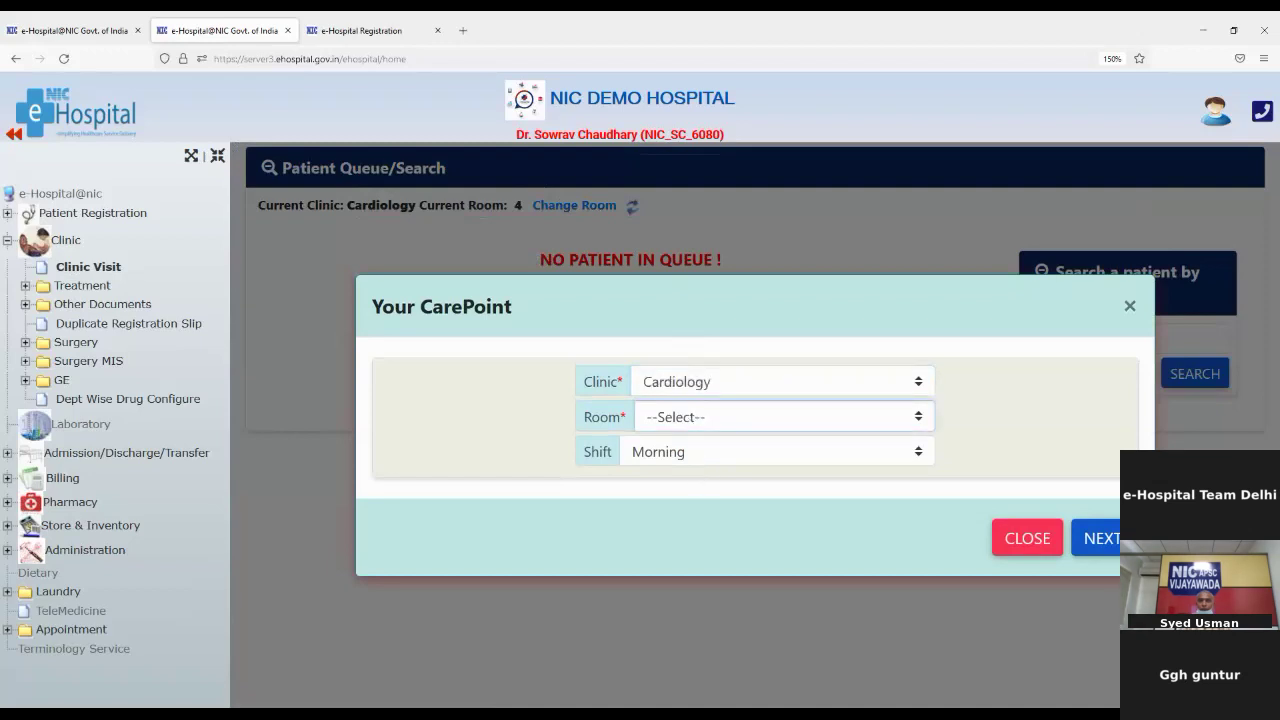
left_click(686, 503)
left_click(1113, 553)
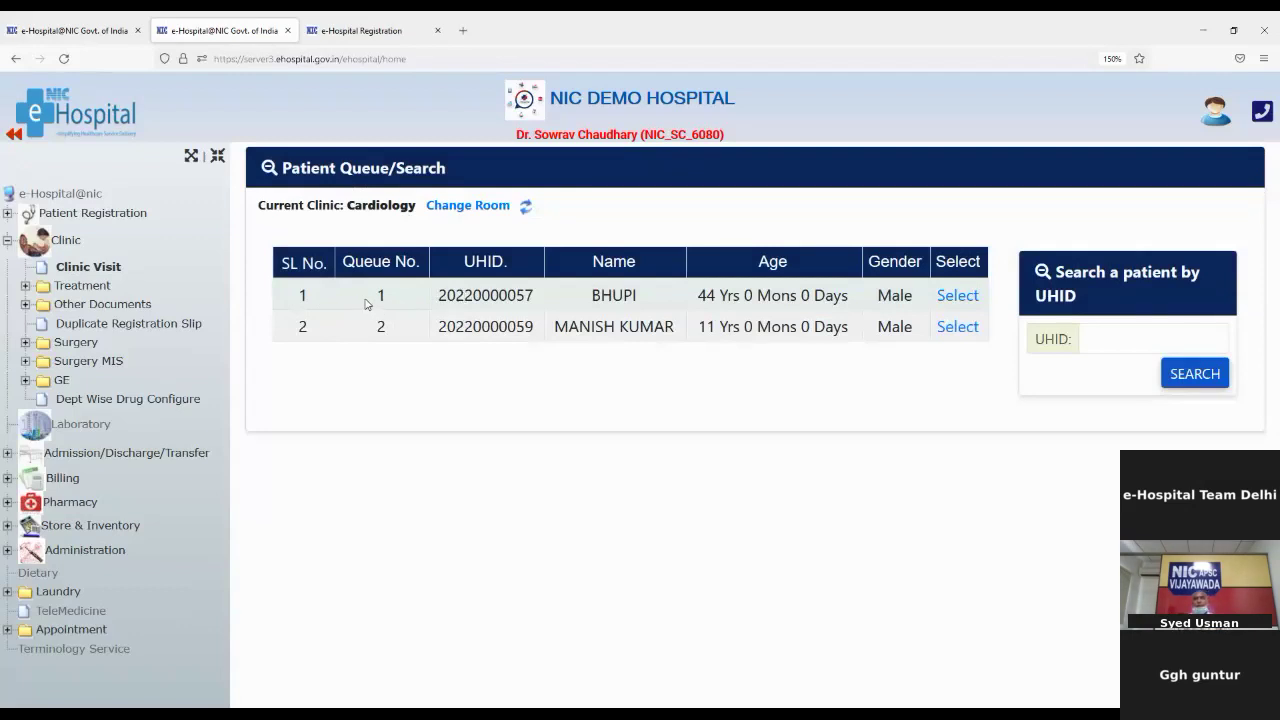
Step: Select the first queued patient, the 44-year-old male, from the queue table
left_click_drag(374, 294, 391, 337)
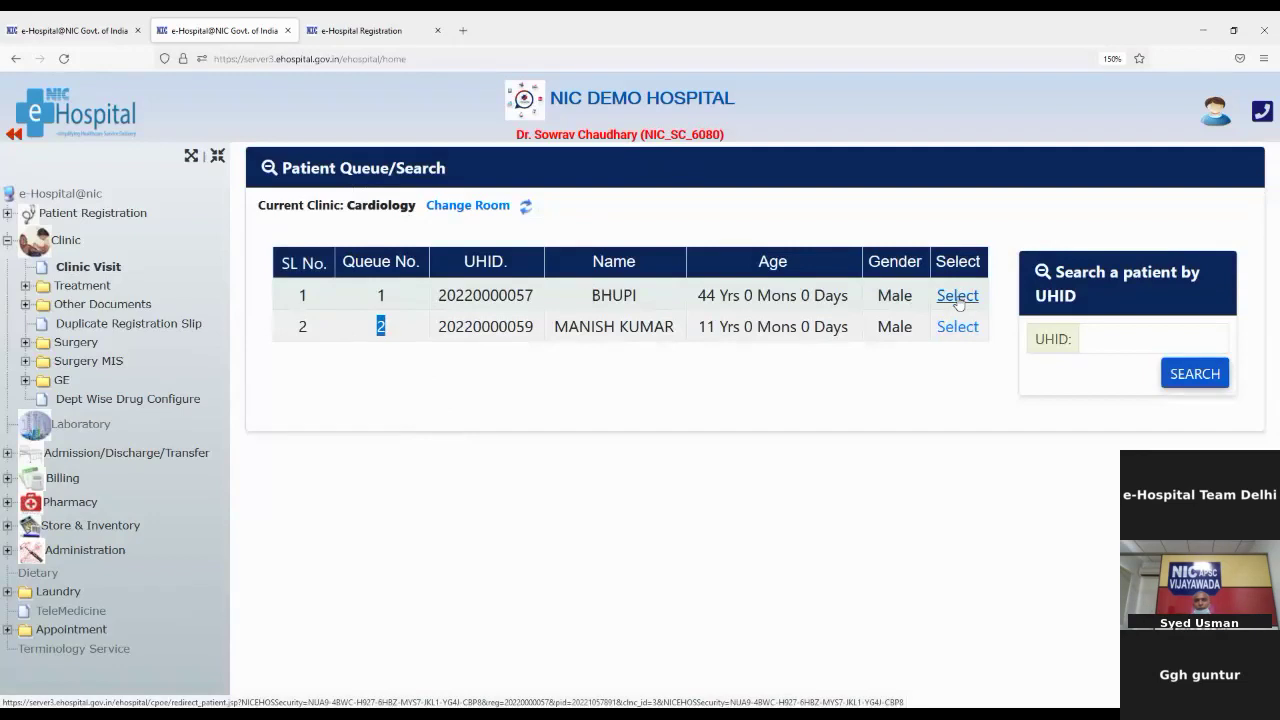
left_click(957, 298)
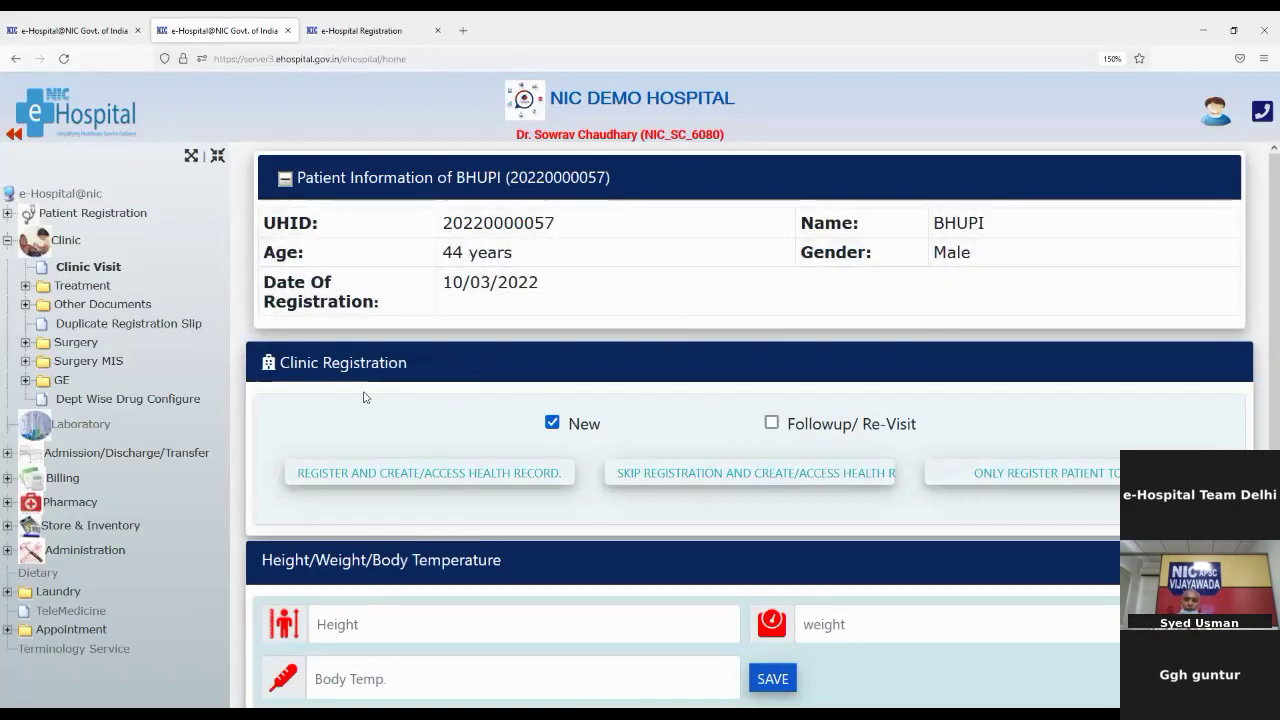
scroll(482, 440, "down", 1)
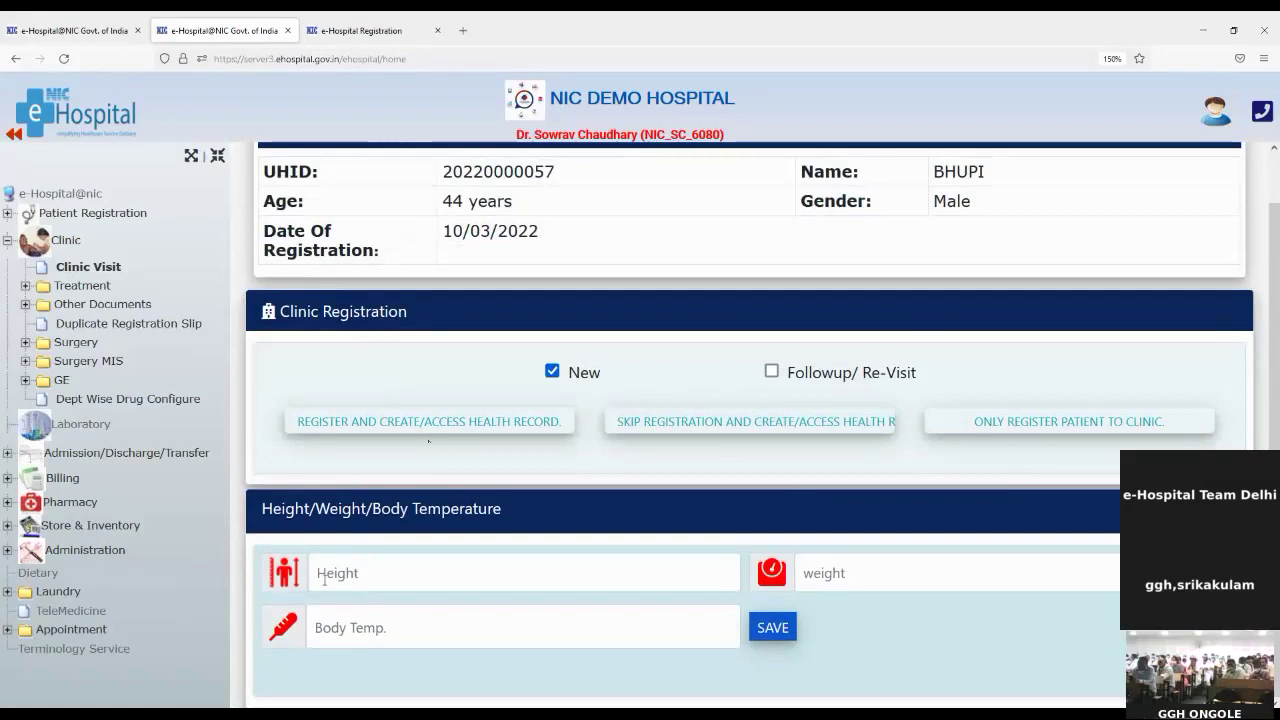
Step: Record height 158, weight 78 and body temperature 99, then save the vitals
left_click(429, 575)
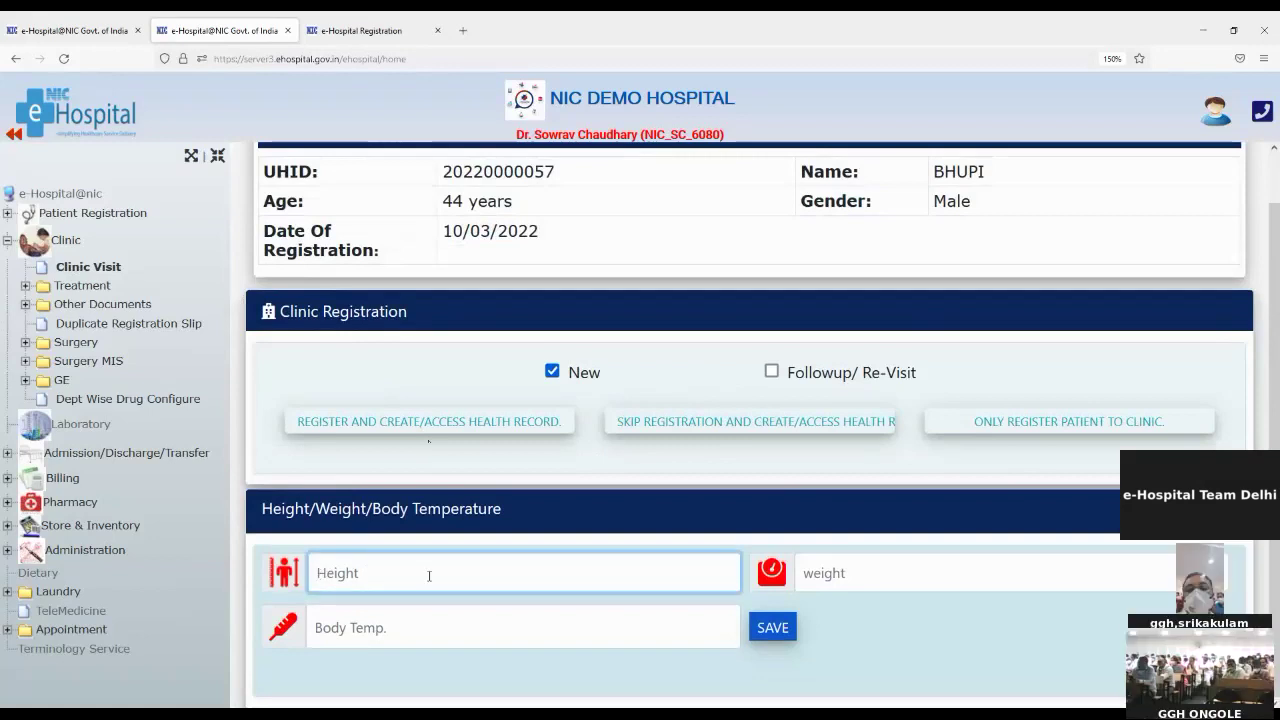
type("158")
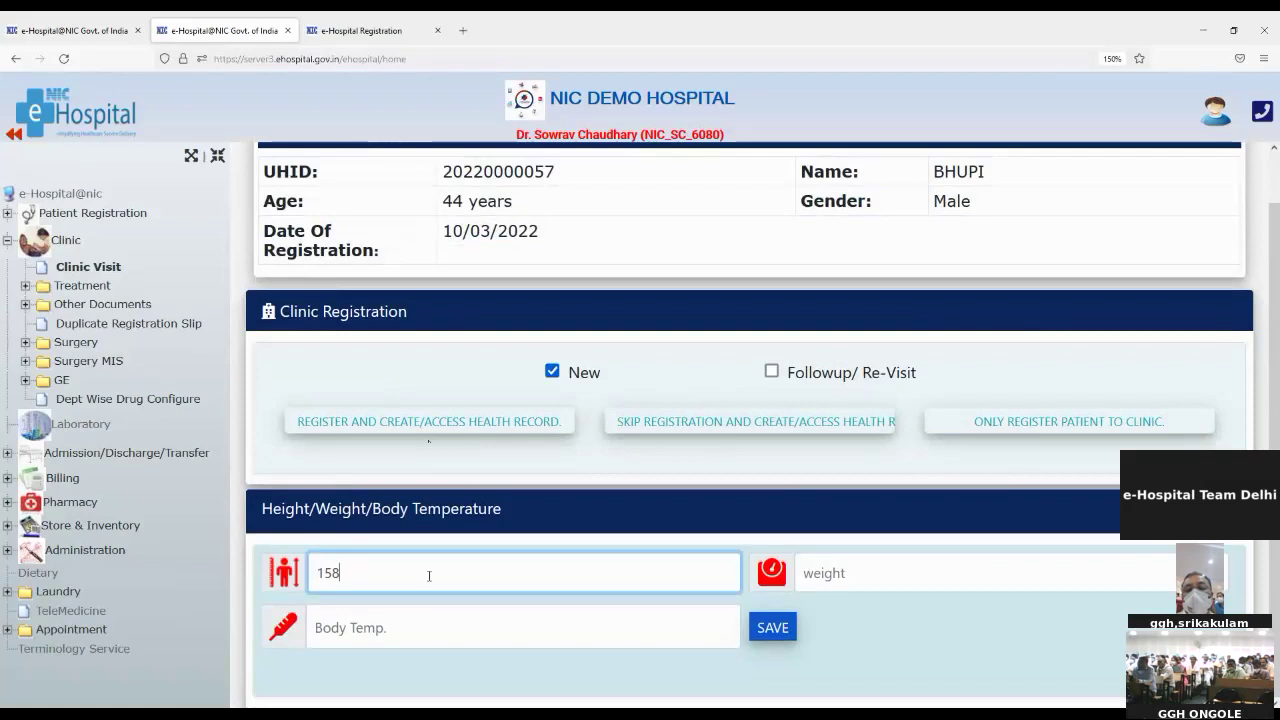
left_click(1034, 579)
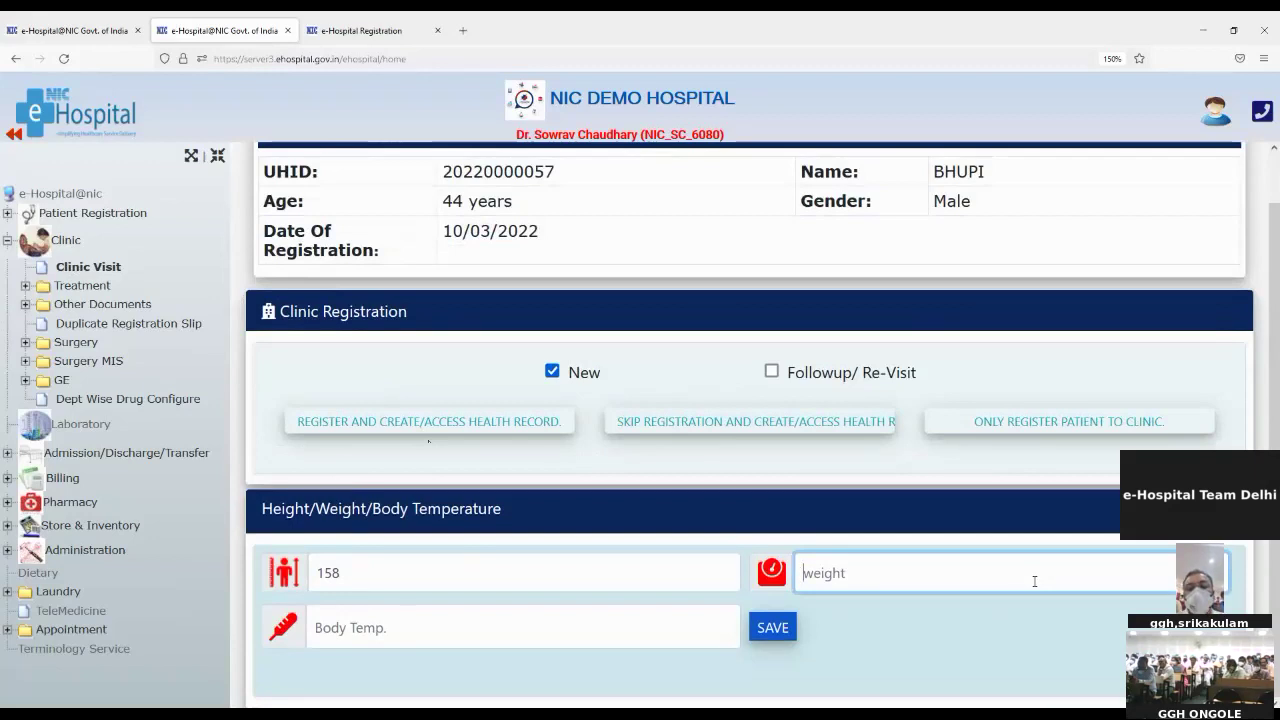
type("78")
left_click(538, 627)
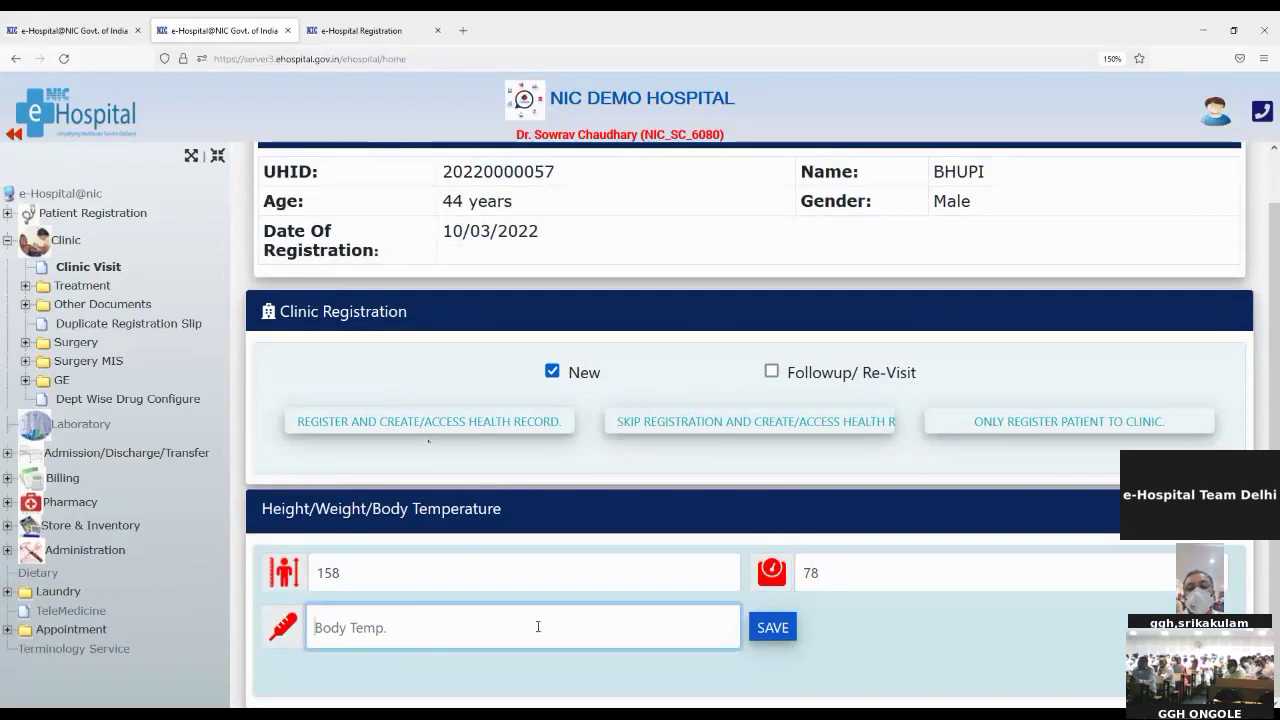
type("99")
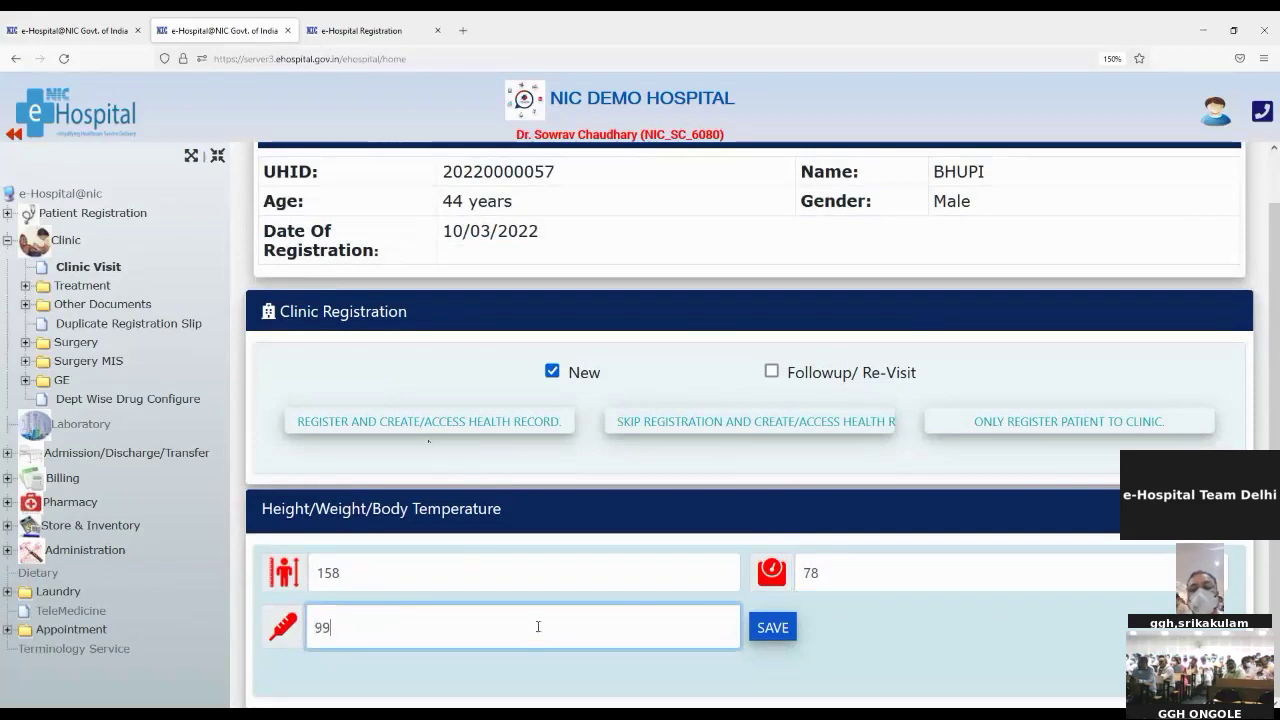
left_click(770, 636)
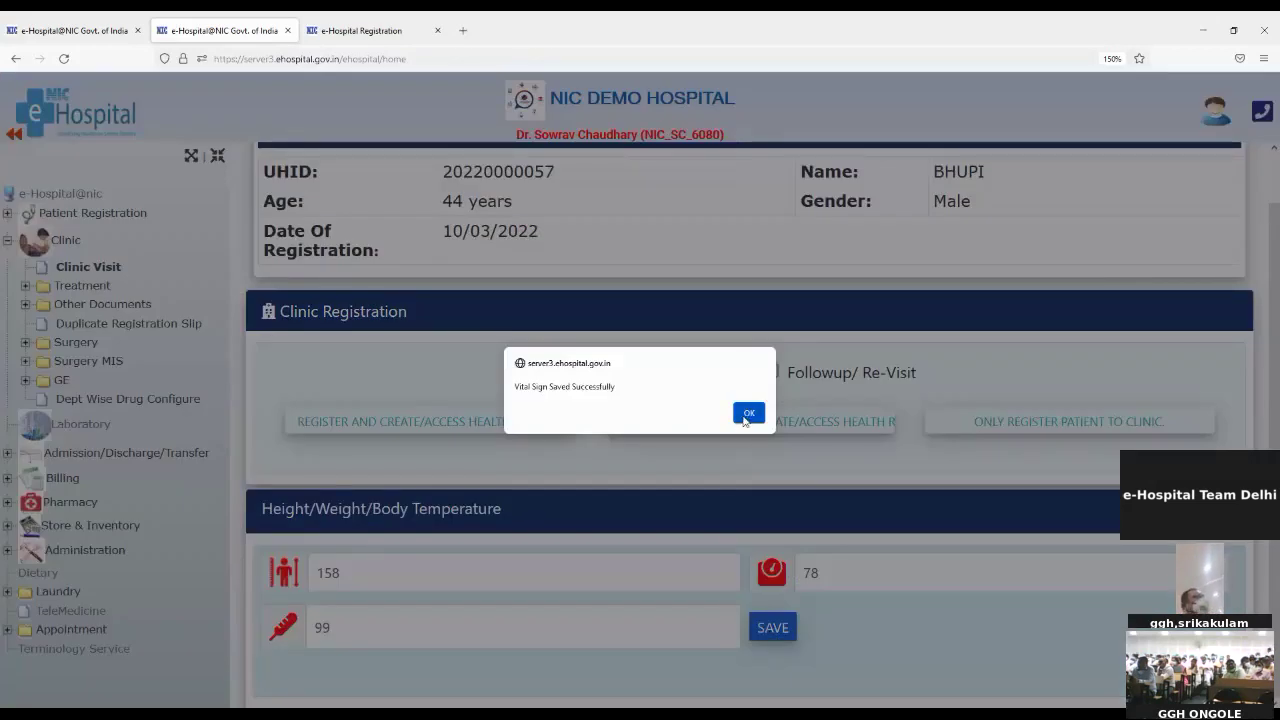
left_click(748, 413)
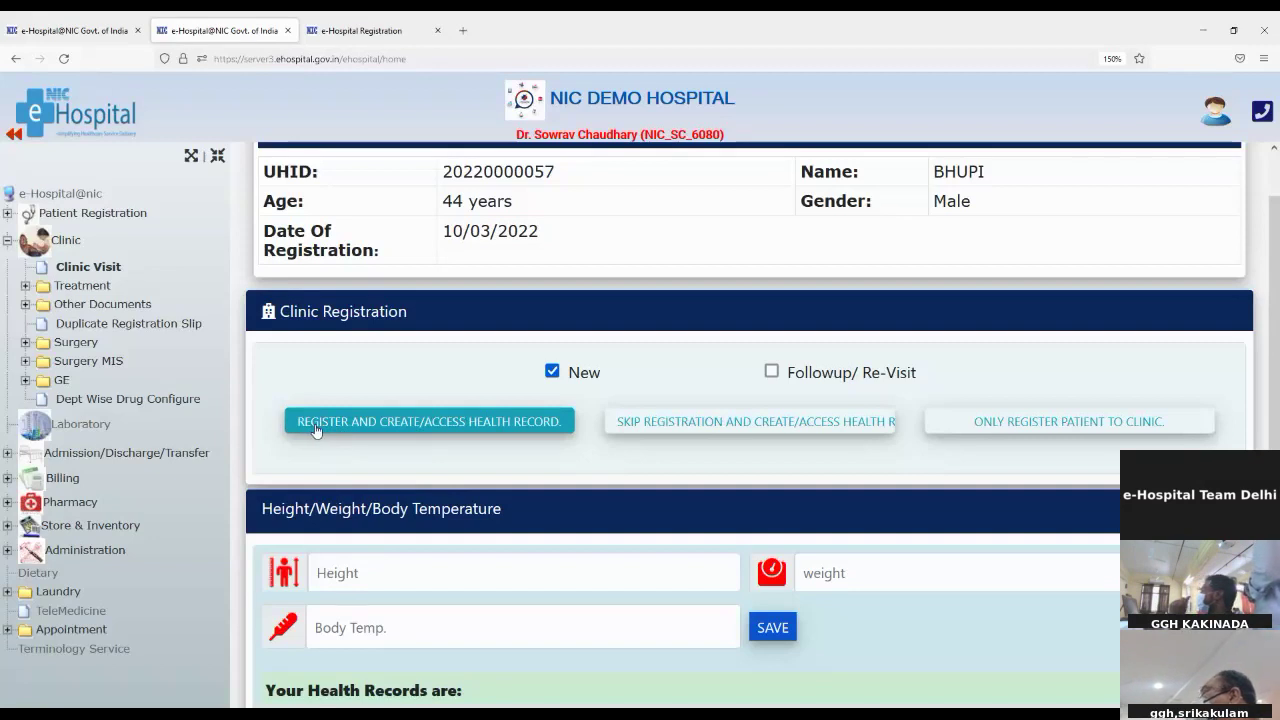
Step: Register the patient in the clinic and open their health record
left_click(316, 427)
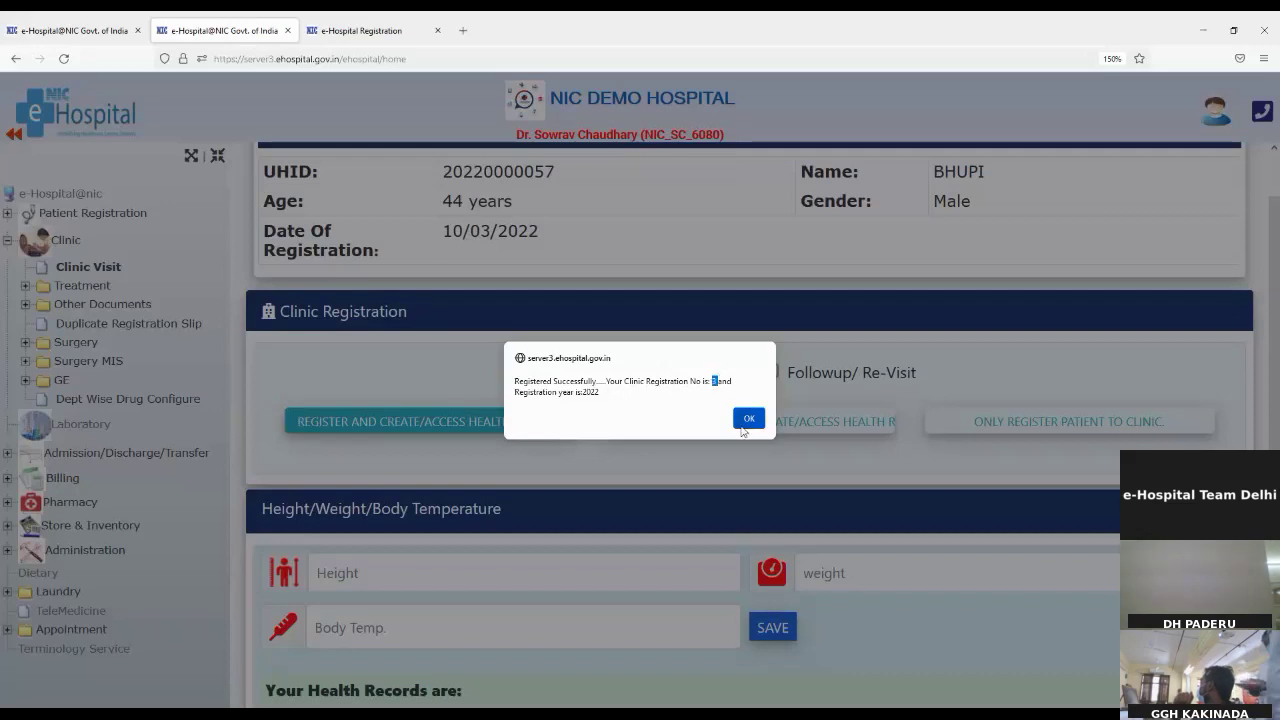
left_click(746, 419)
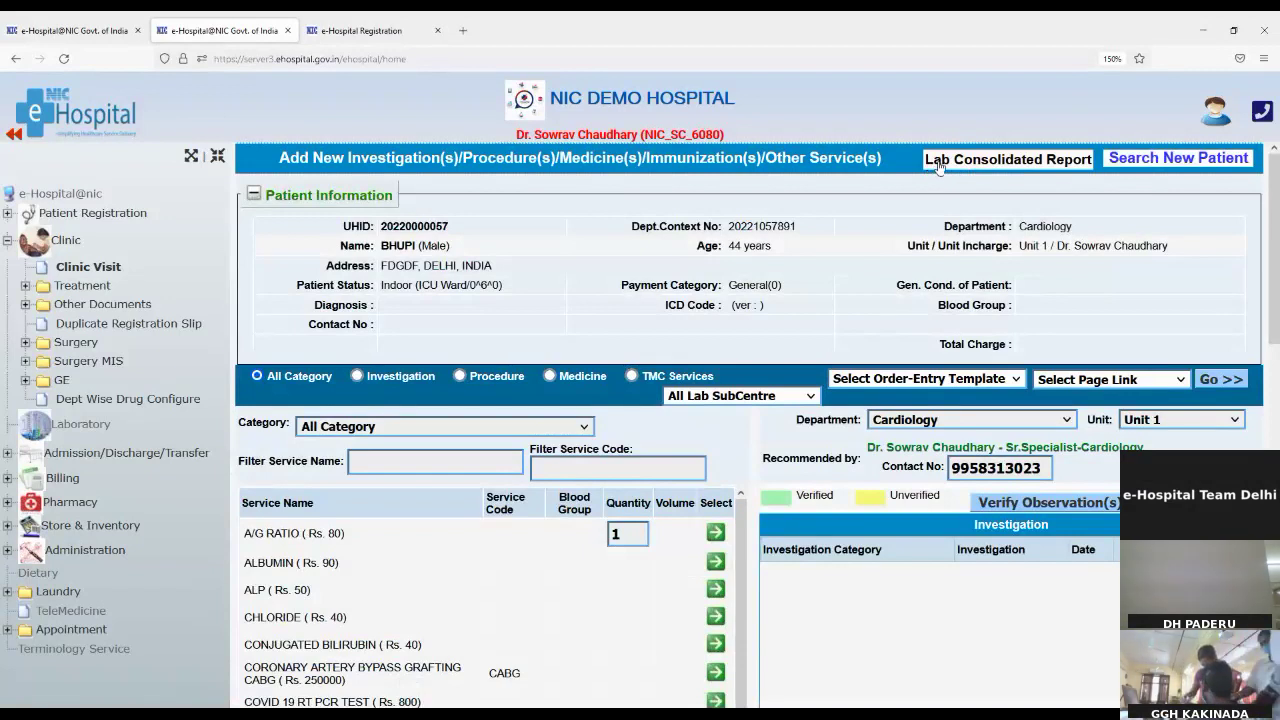
left_click(939, 167)
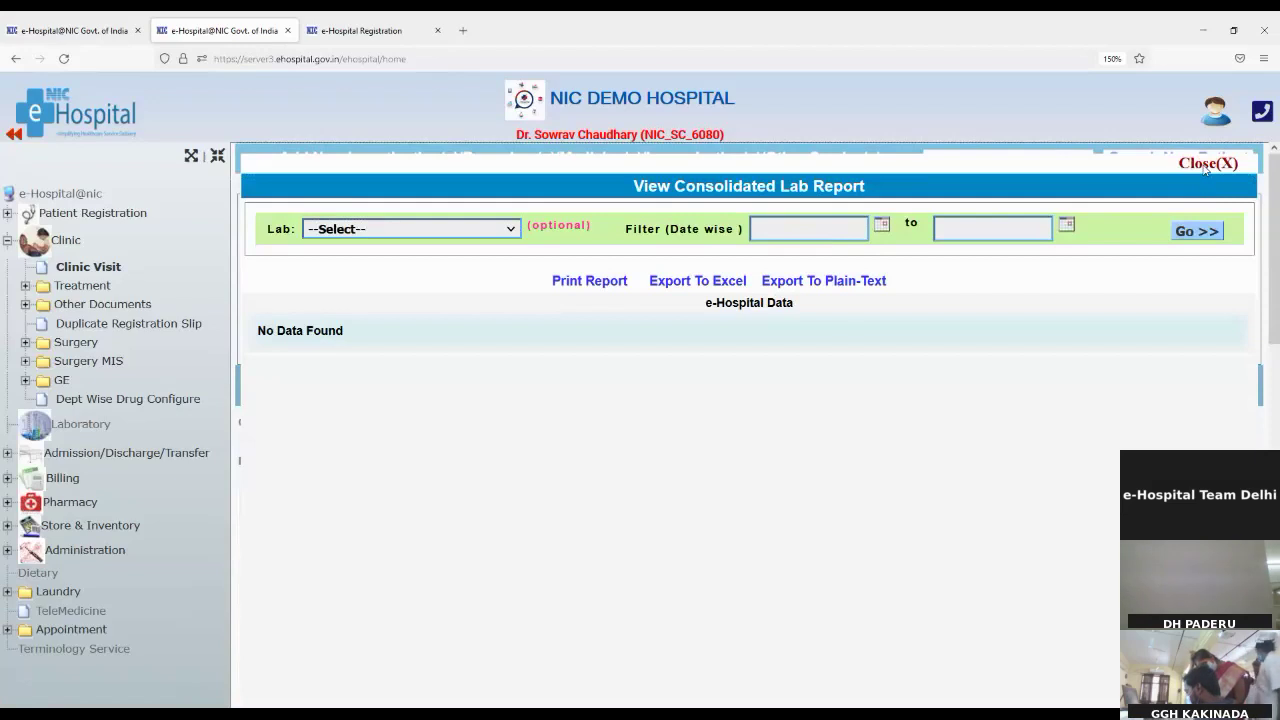
left_click(1205, 165)
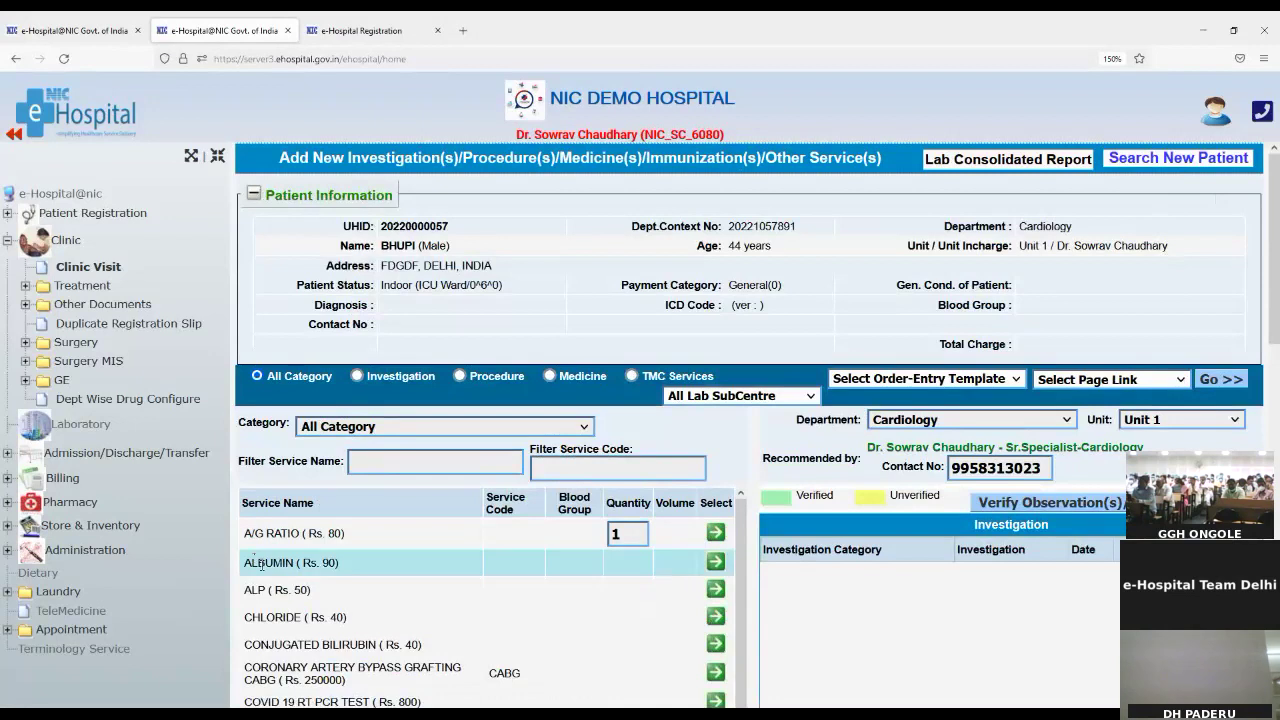
left_click(440, 462)
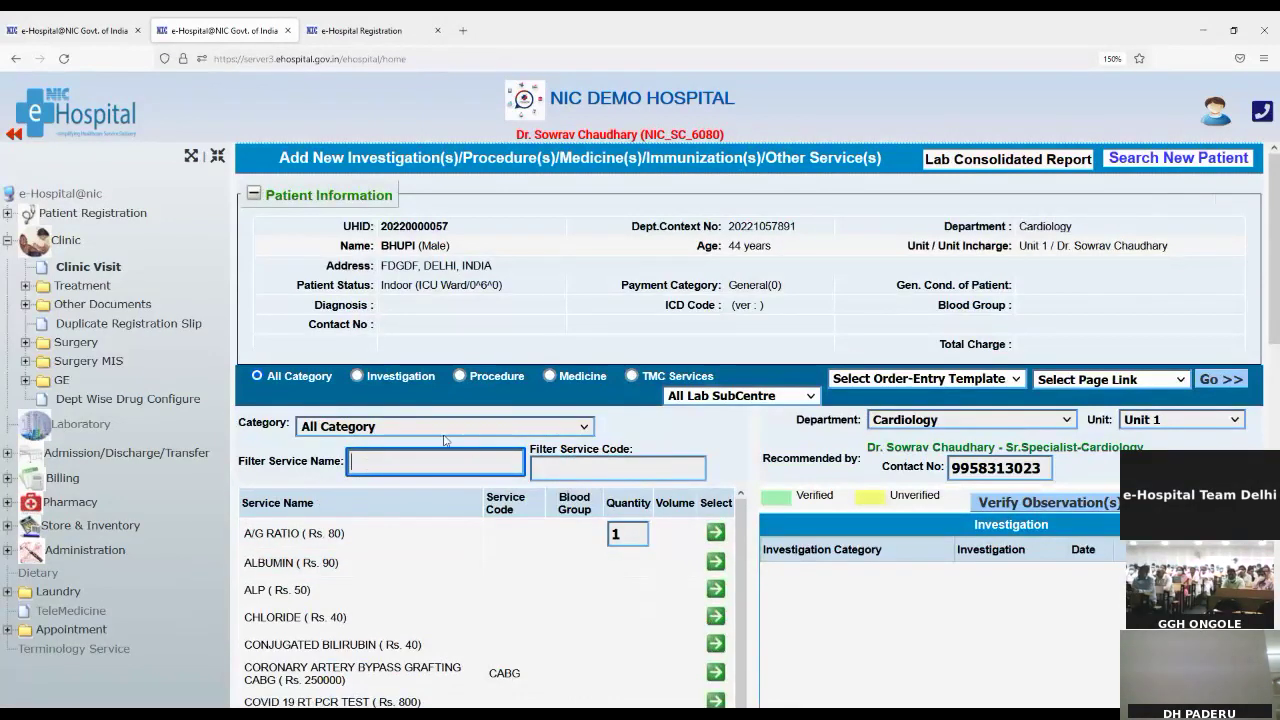
left_click(322, 428)
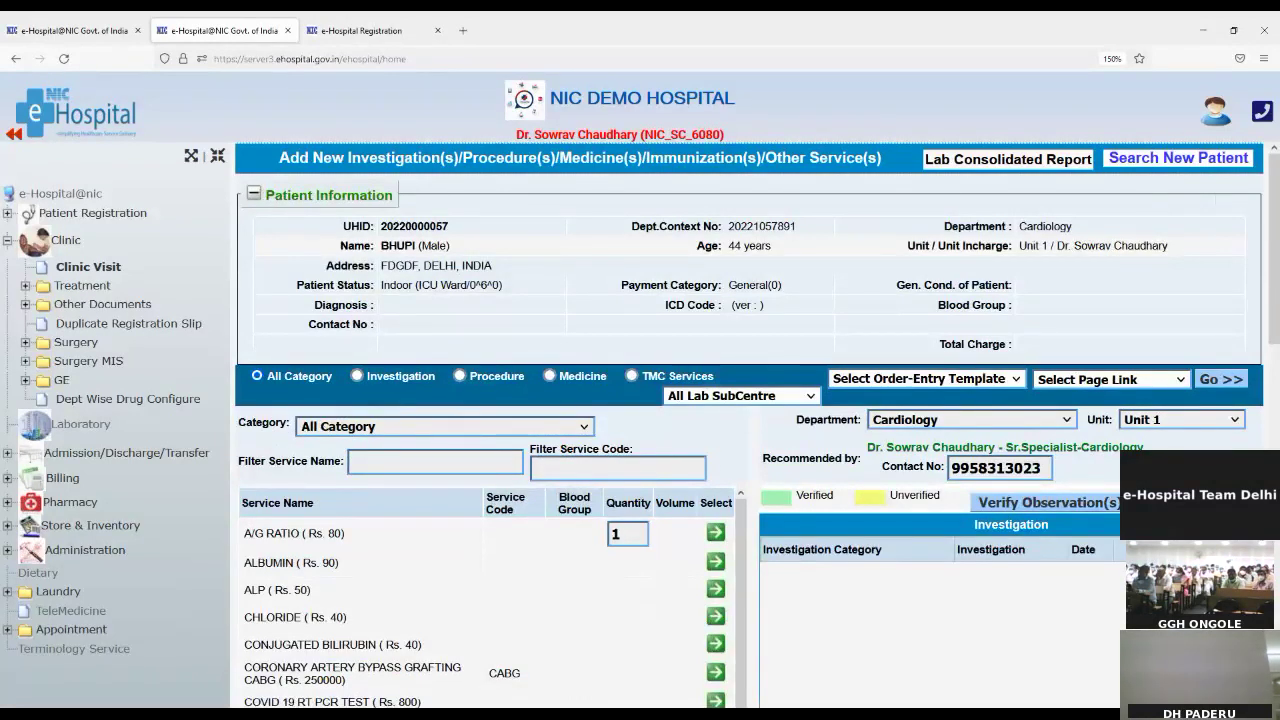
Step: Filter services to BIOCHEMISTRY and order the PLASMA GLUCOSE test at Rs. 75
left_click(354, 502)
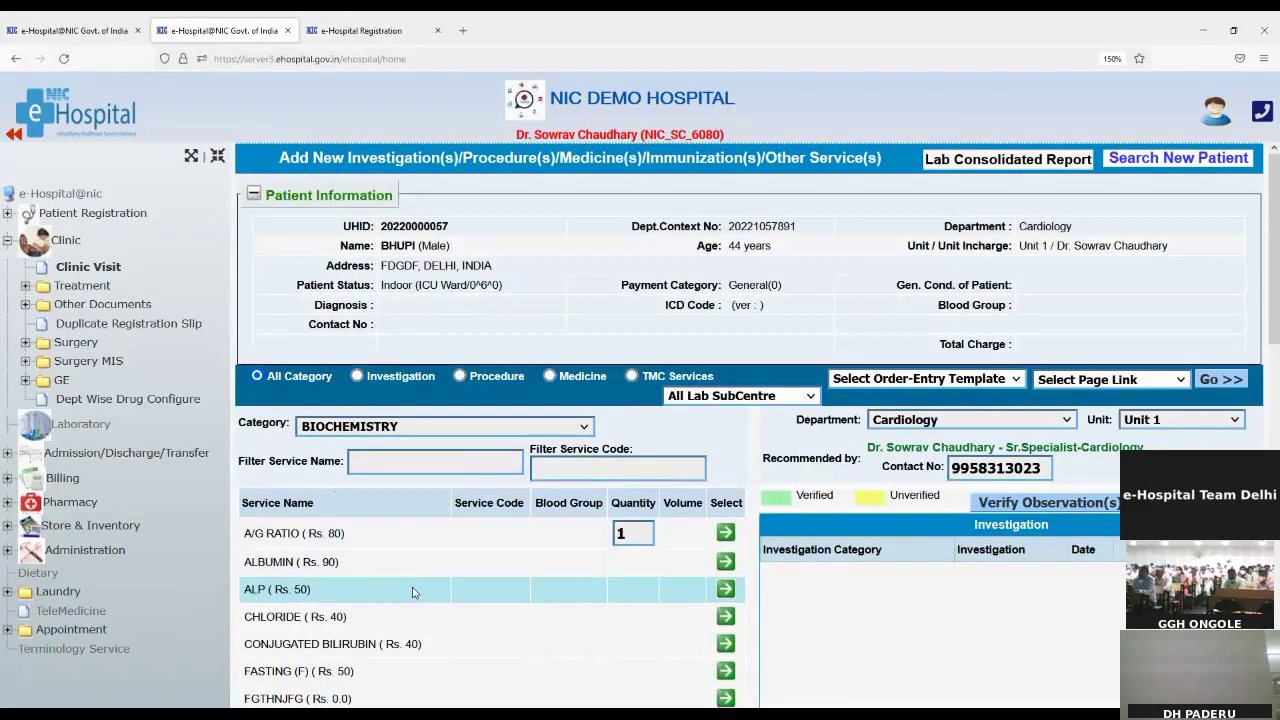
scroll(413, 590, "down", 2)
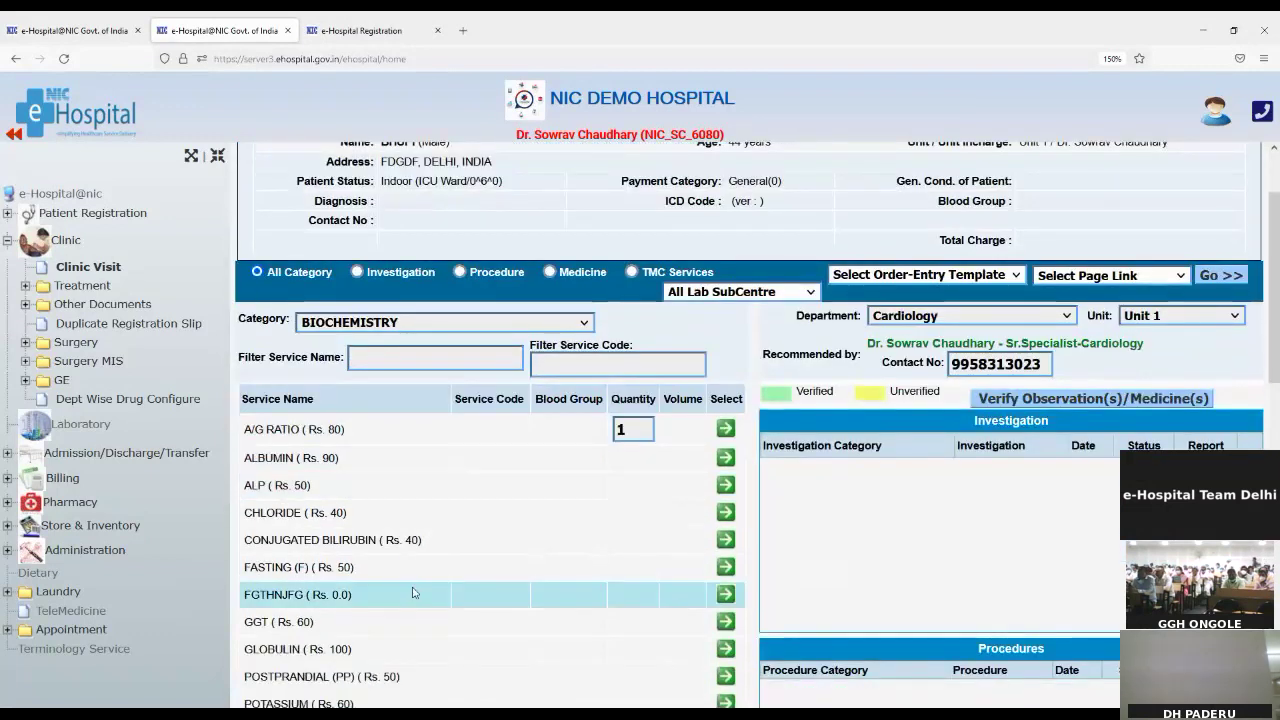
scroll(413, 593, "down", 4)
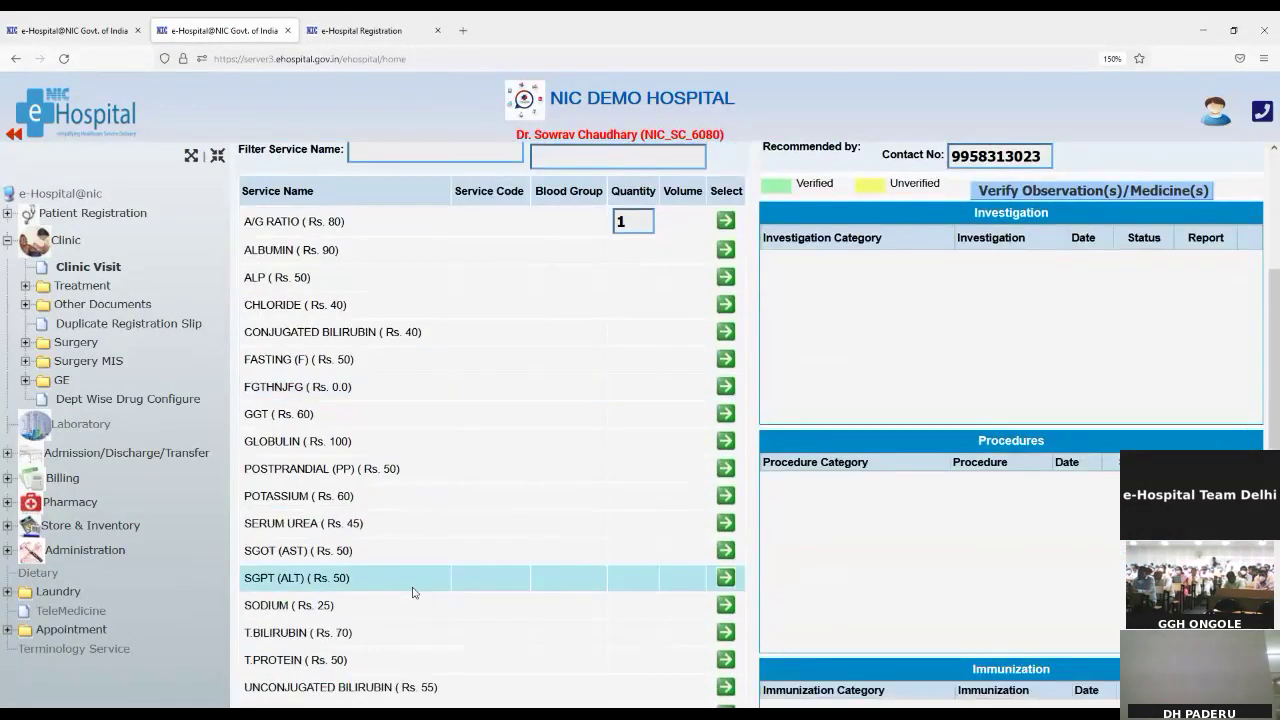
scroll(413, 593, "down", 6)
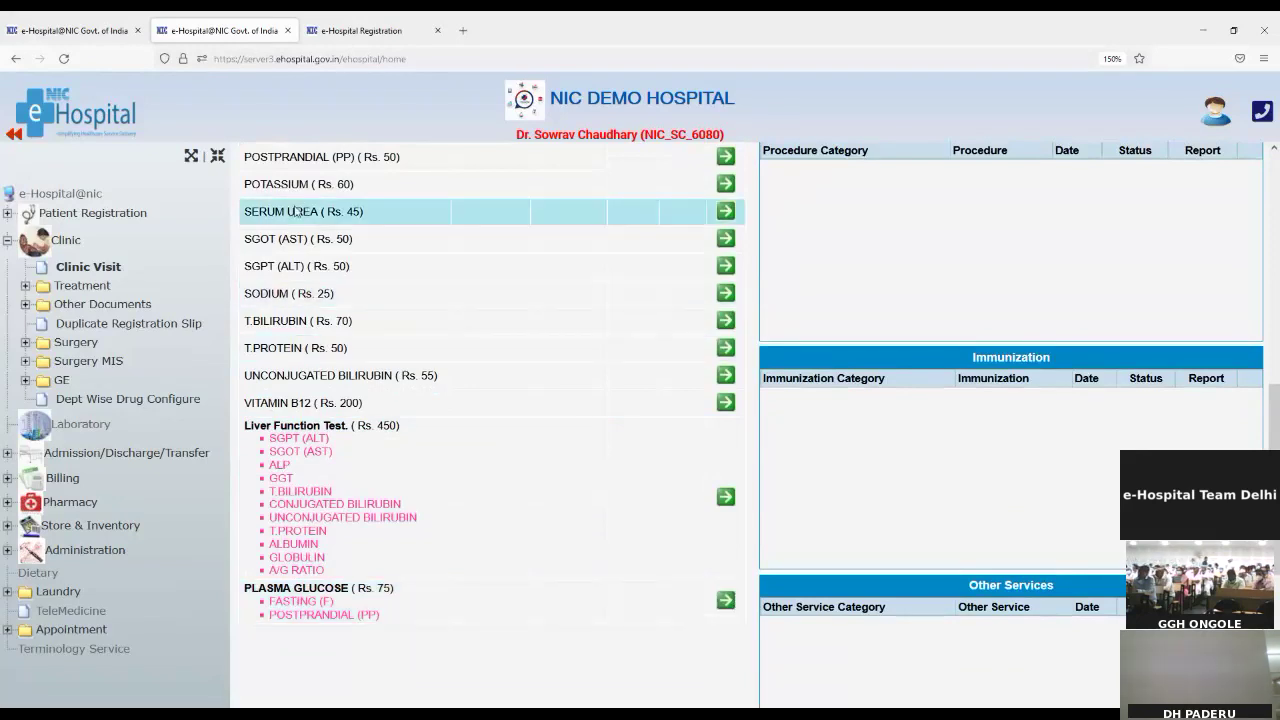
scroll(300, 250, "up", 3)
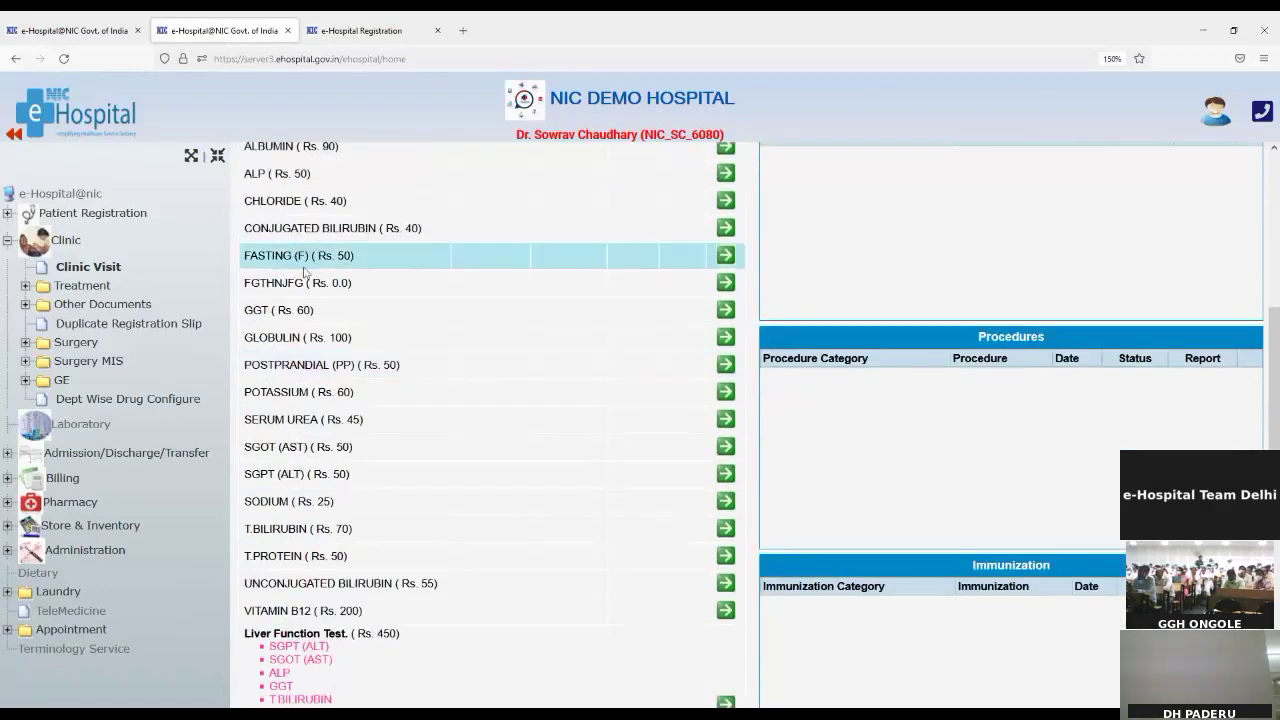
scroll(305, 272, "down", 5)
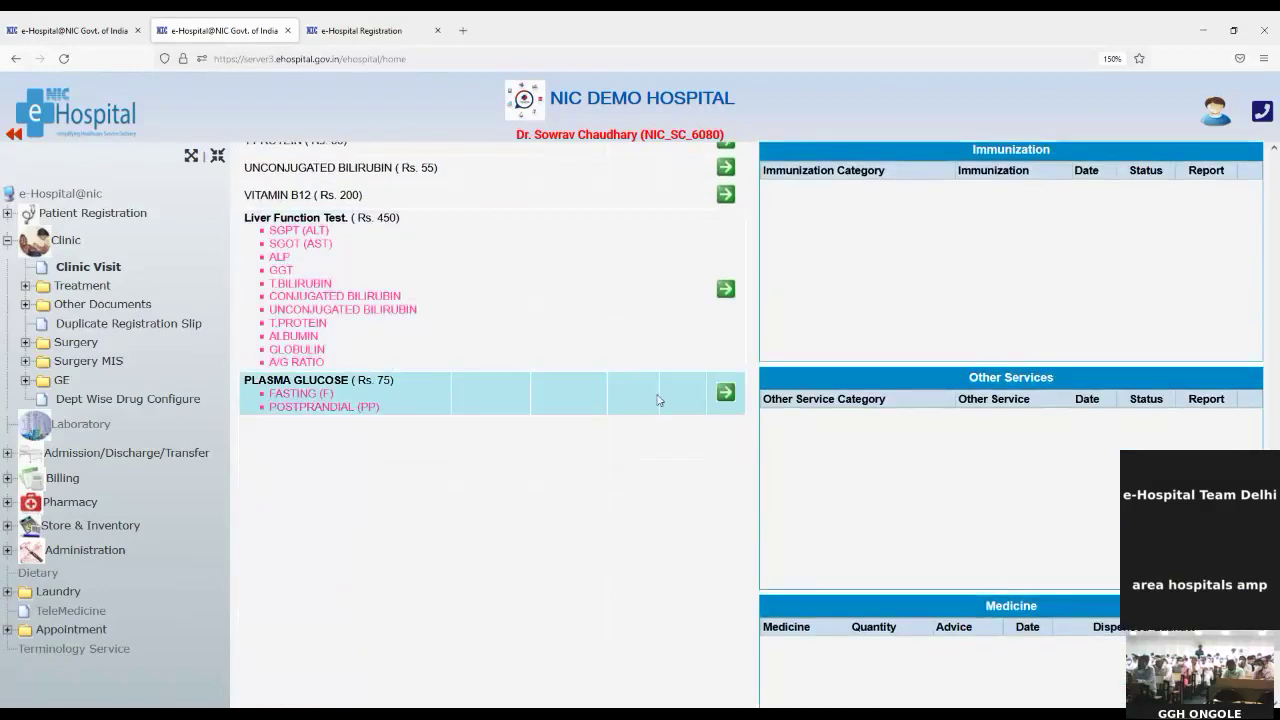
left_click(724, 396)
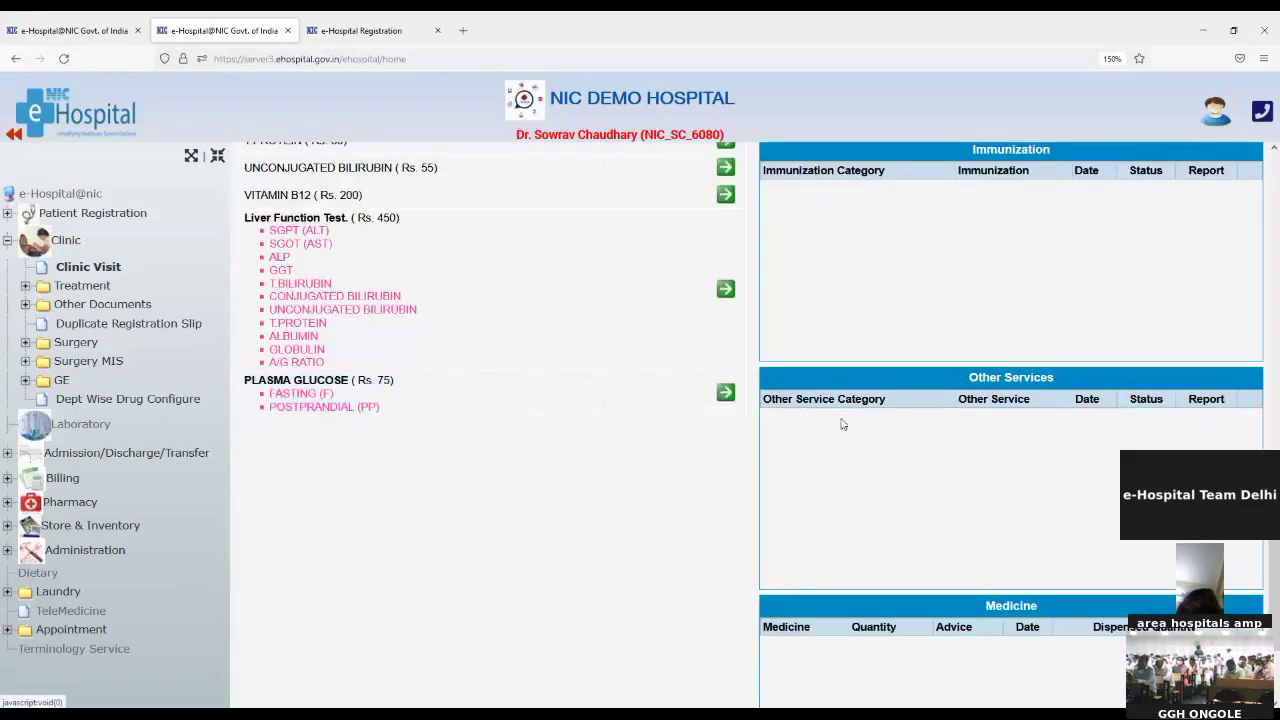
Step: Return to the top and open the Pre/Post Instructions dialog for the PLASMA GLUCOSE order
scroll(843, 424, "up", 5)
scroll(843, 424, "up", 5)
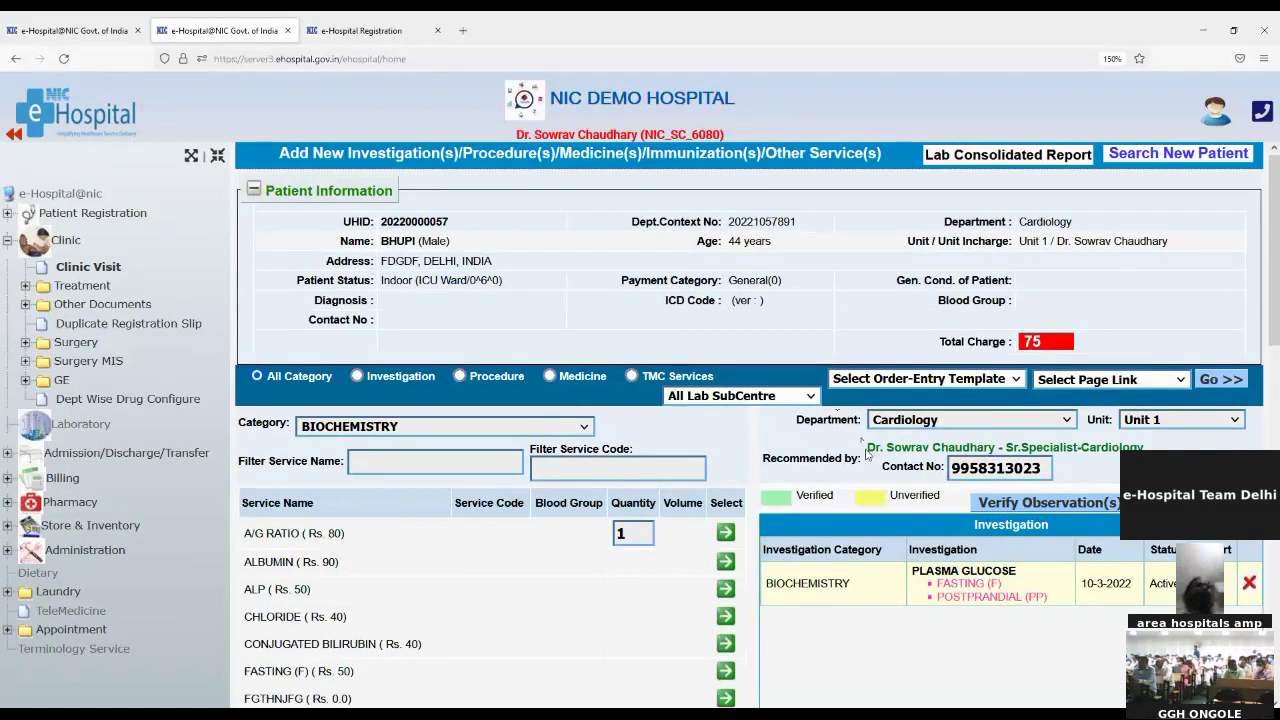
left_click_drag(867, 451, 1030, 454)
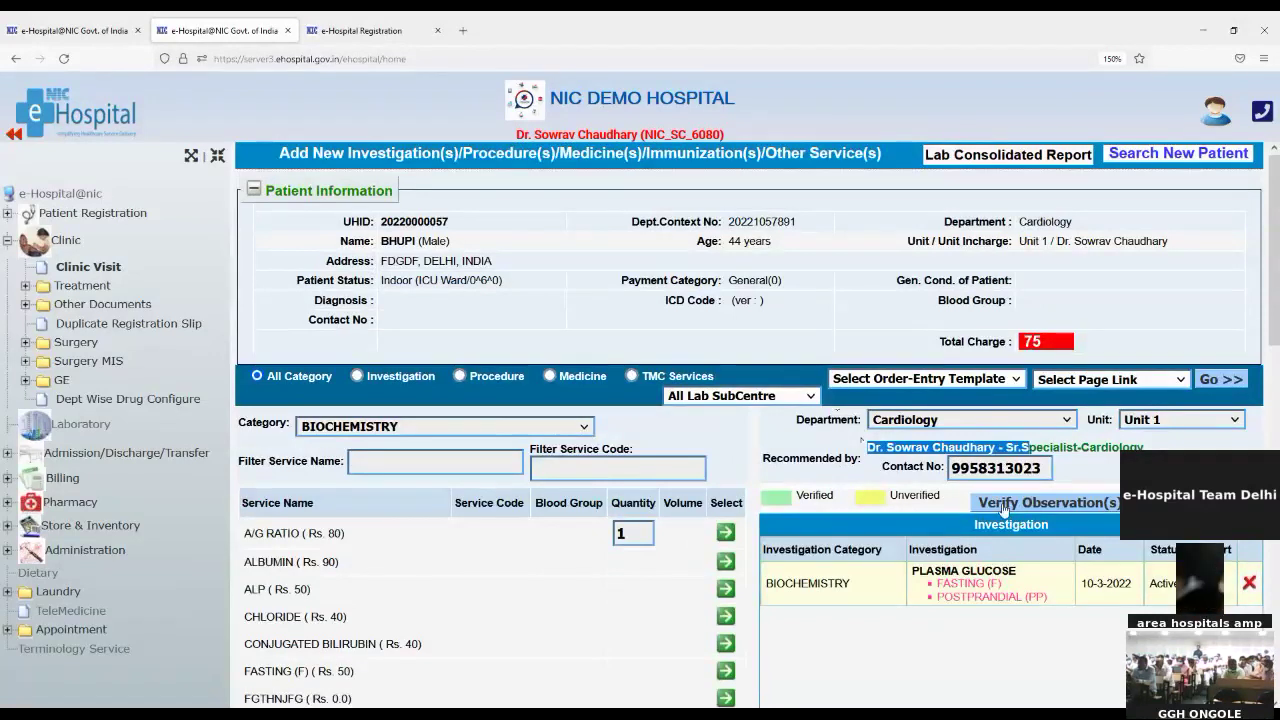
left_click(1005, 514)
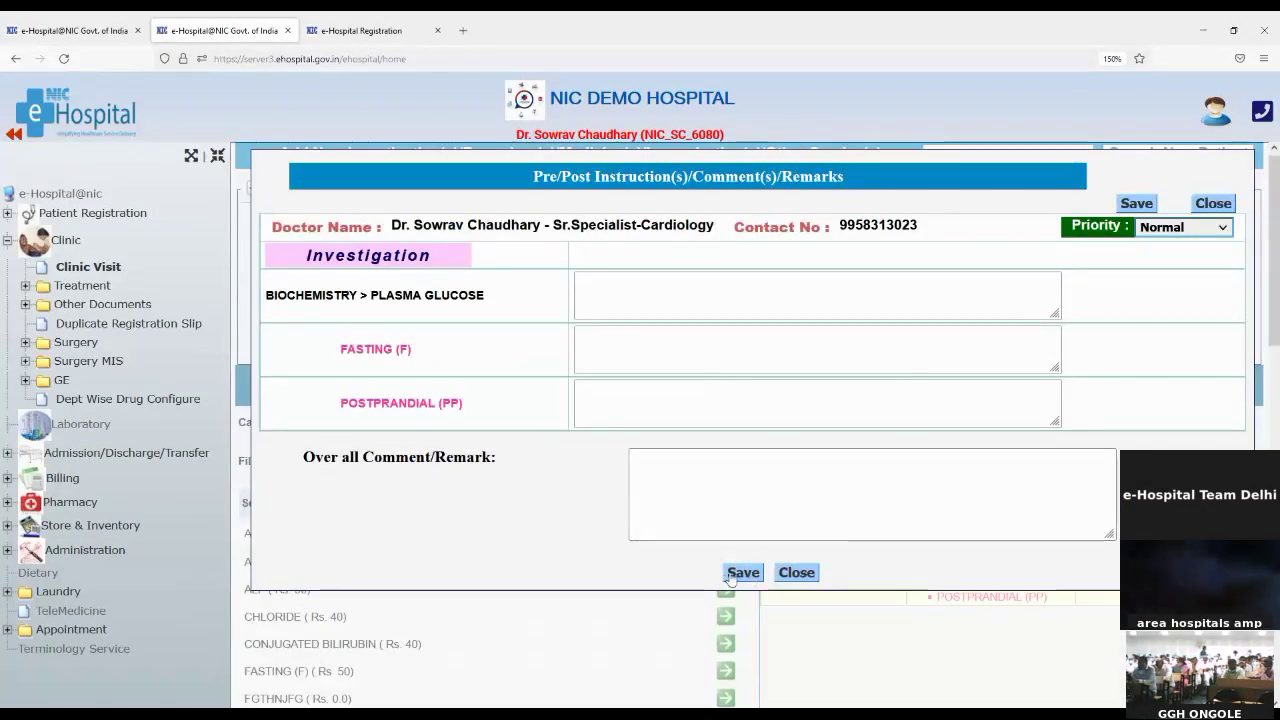
Step: Add the overall remark 'ok' to the PLASMA GLUCOSE order and save it
left_click(668, 467)
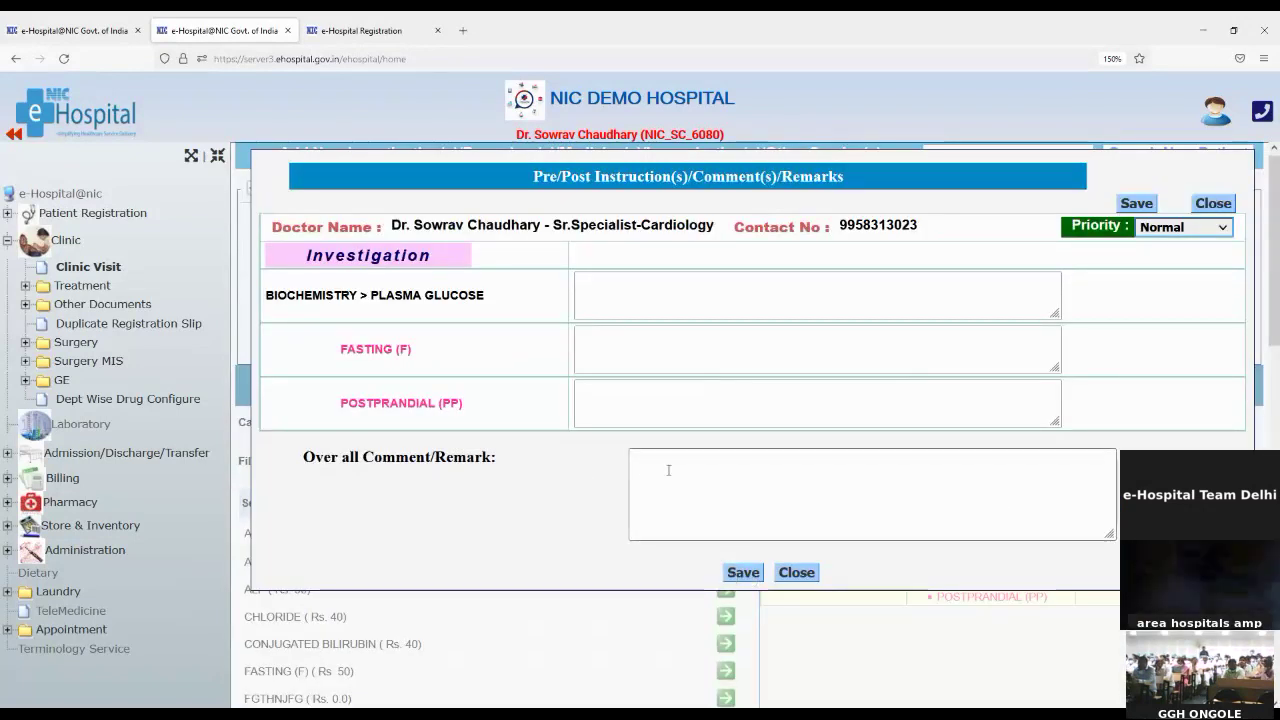
type("ok")
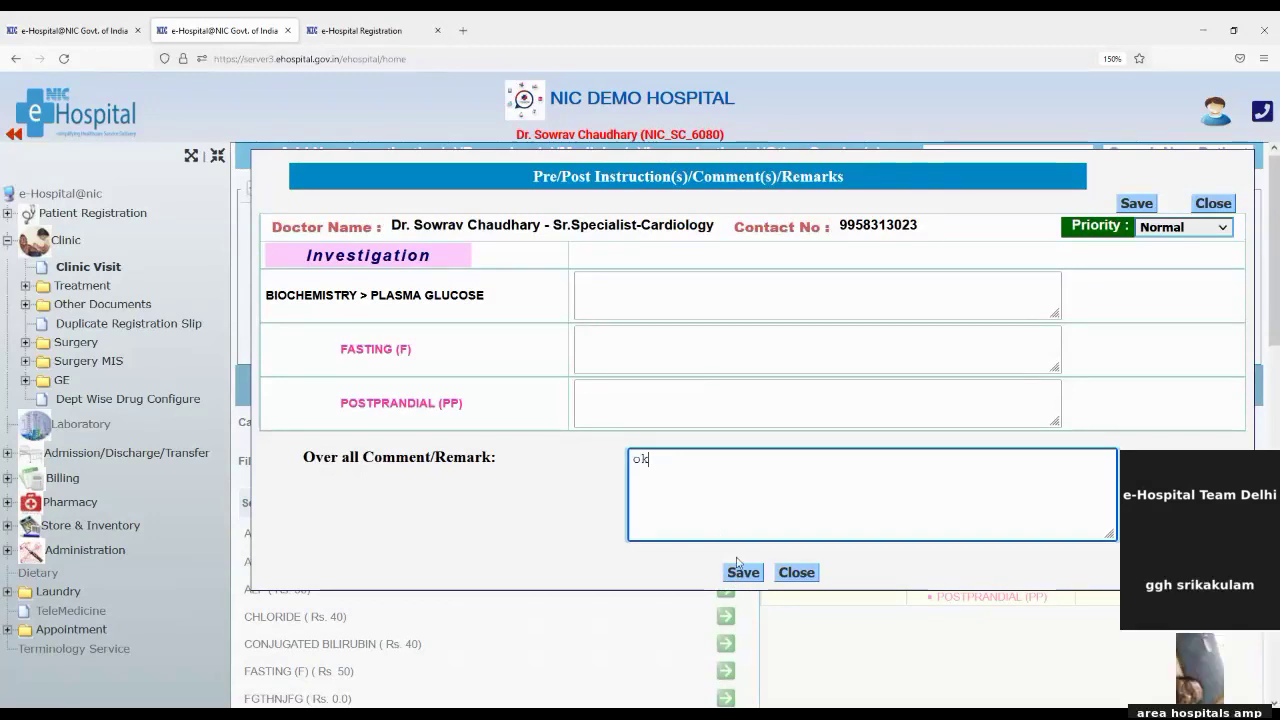
left_click(742, 572)
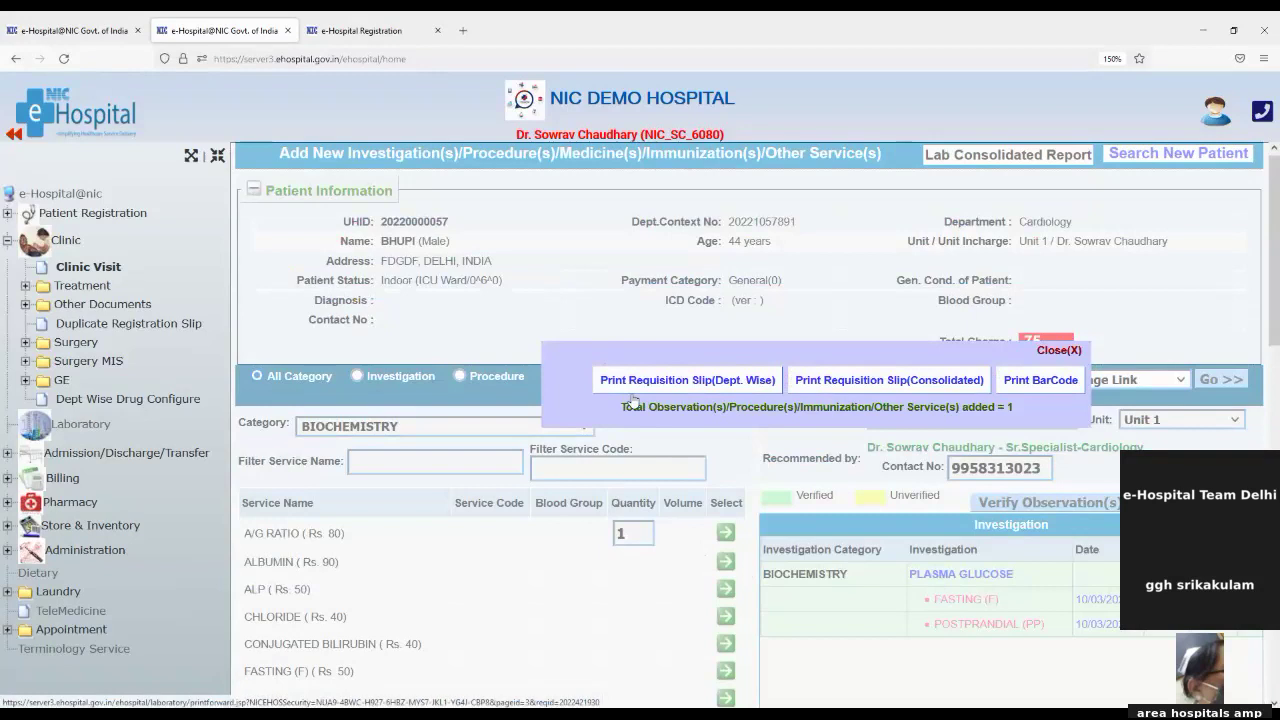
left_click(632, 384)
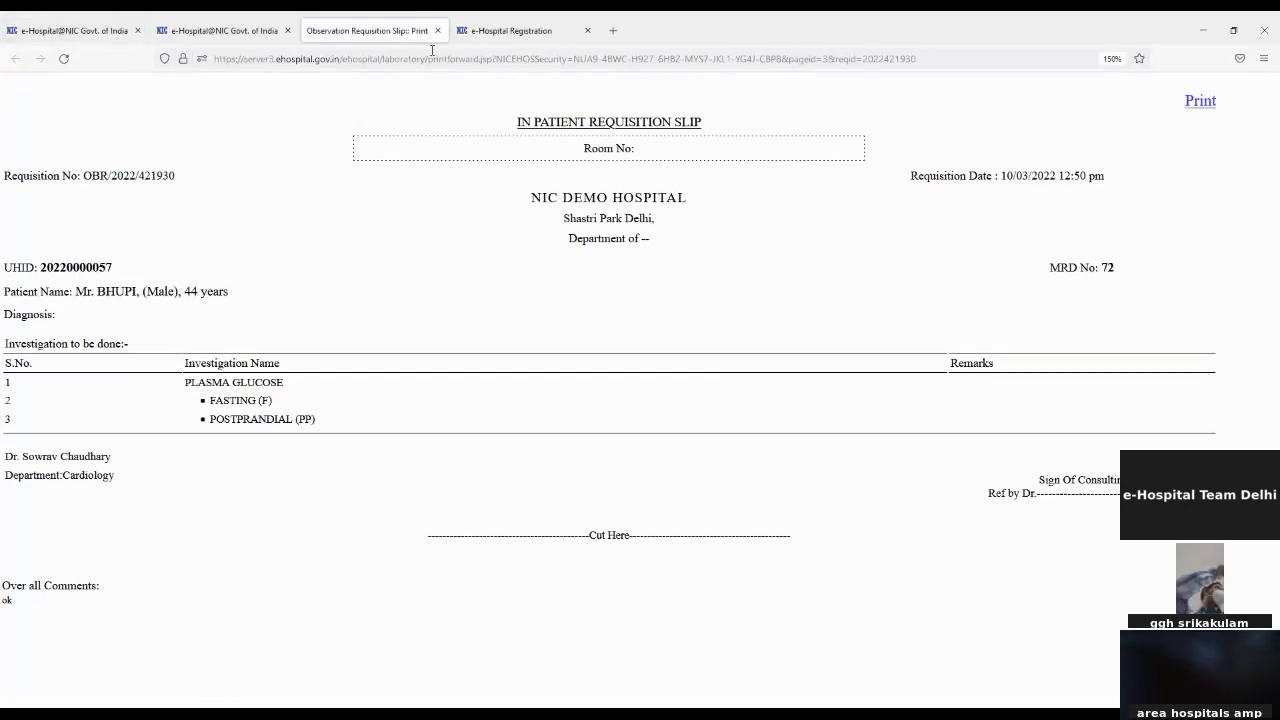
left_click(437, 30)
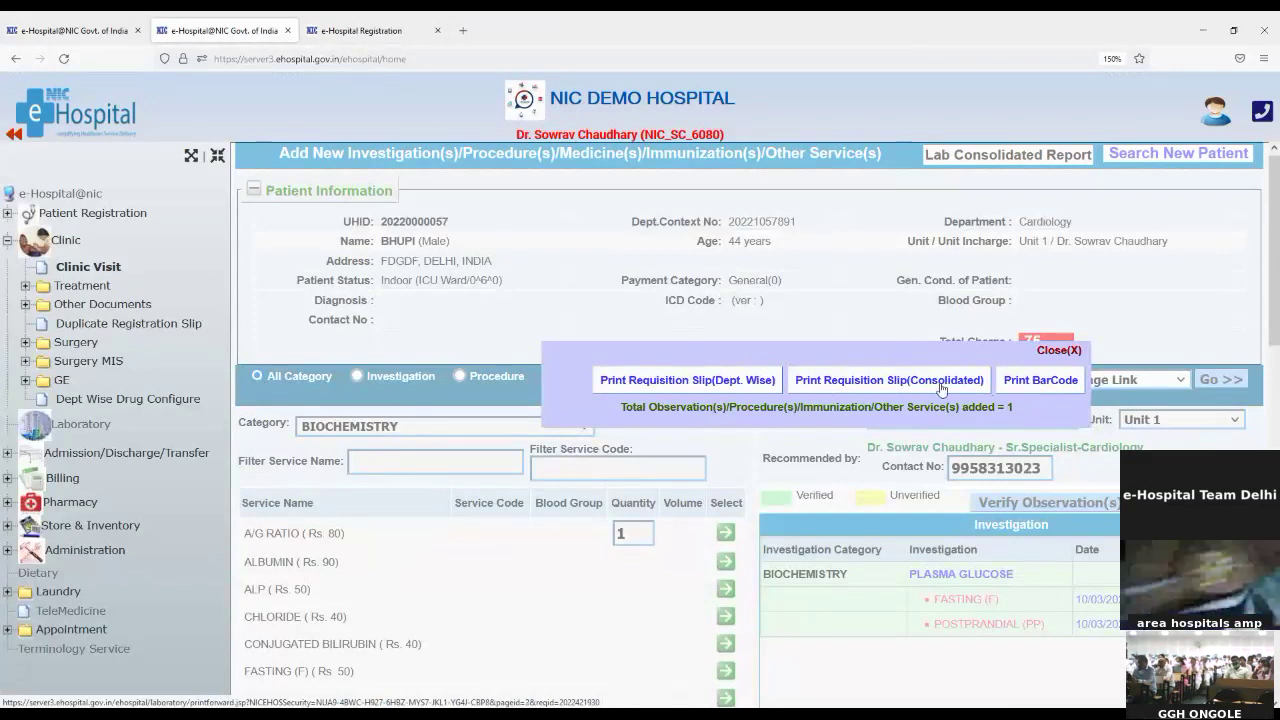
Step: Close the requisition printing popup and review the Active Fasting and Postprandial PLASMA GLUCOSE tests
left_click(1060, 352)
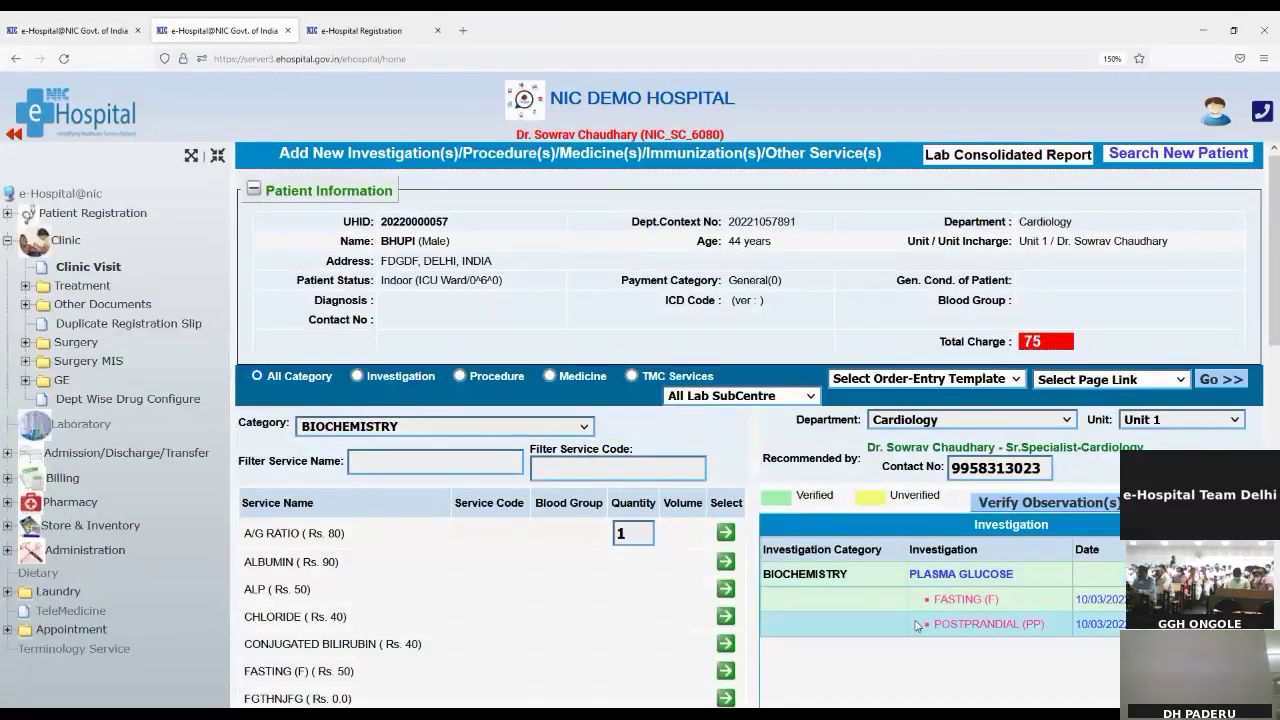
scroll(898, 624, "down", 2)
scroll(898, 624, "down", 4)
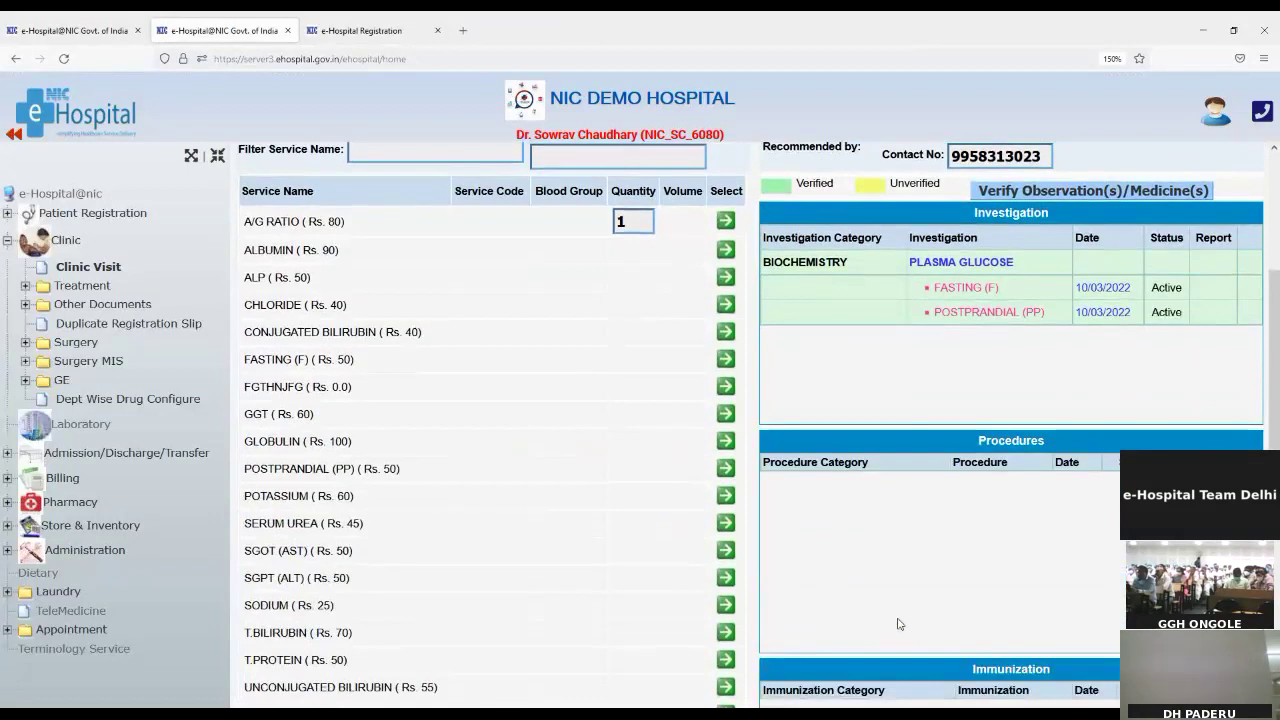
scroll(900, 623, "up", 6)
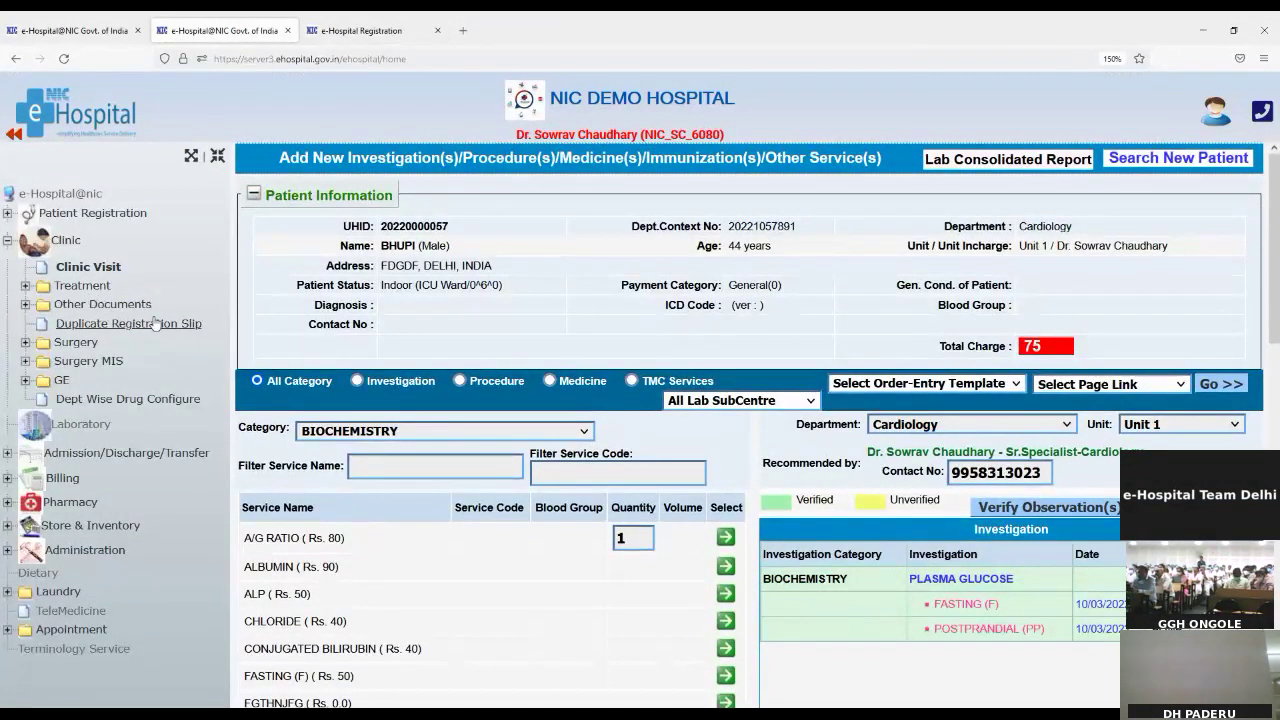
Step: Expand Clinic > Treatment in the tree and open the patient's Presenting Illness page
left_click(76, 290)
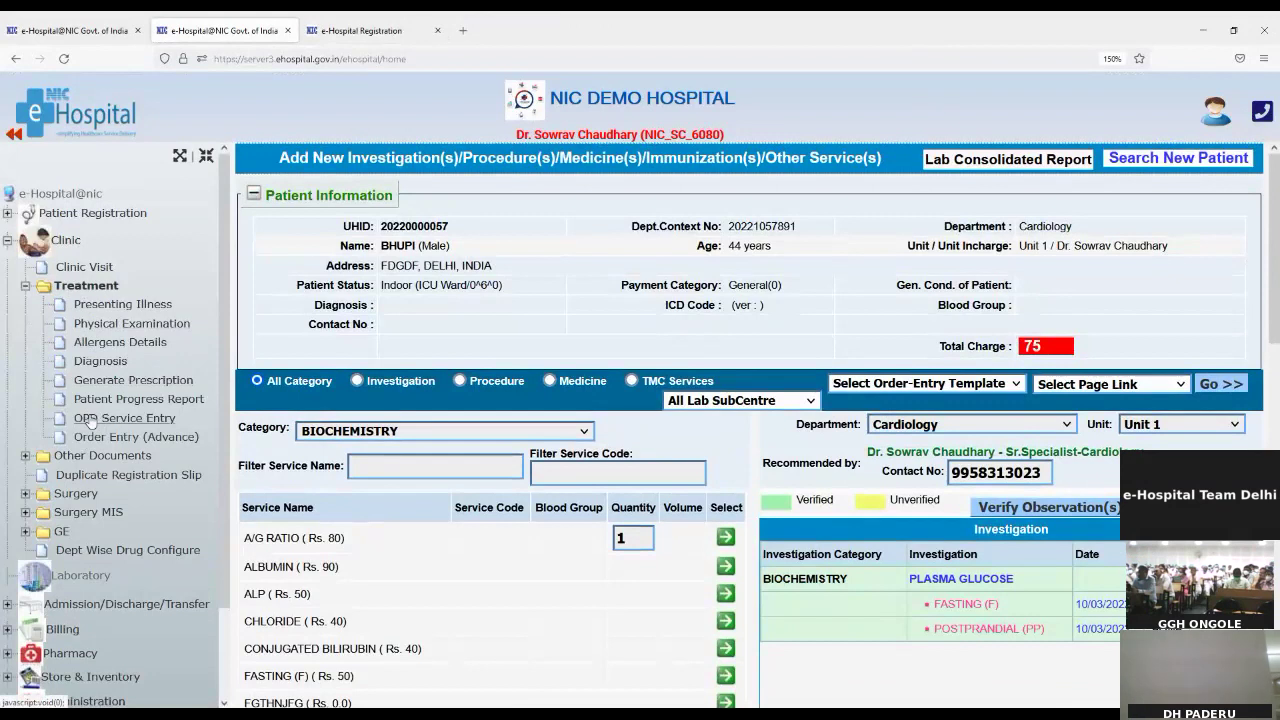
key("alt")
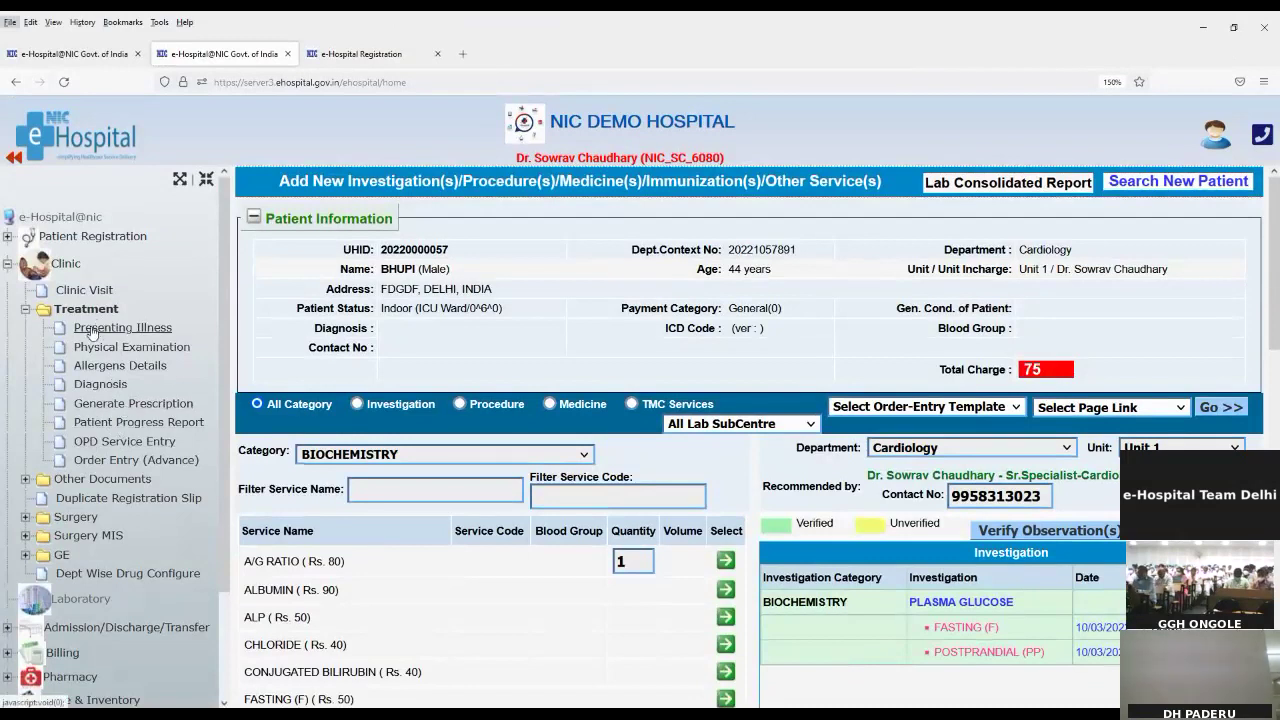
key("Escape")
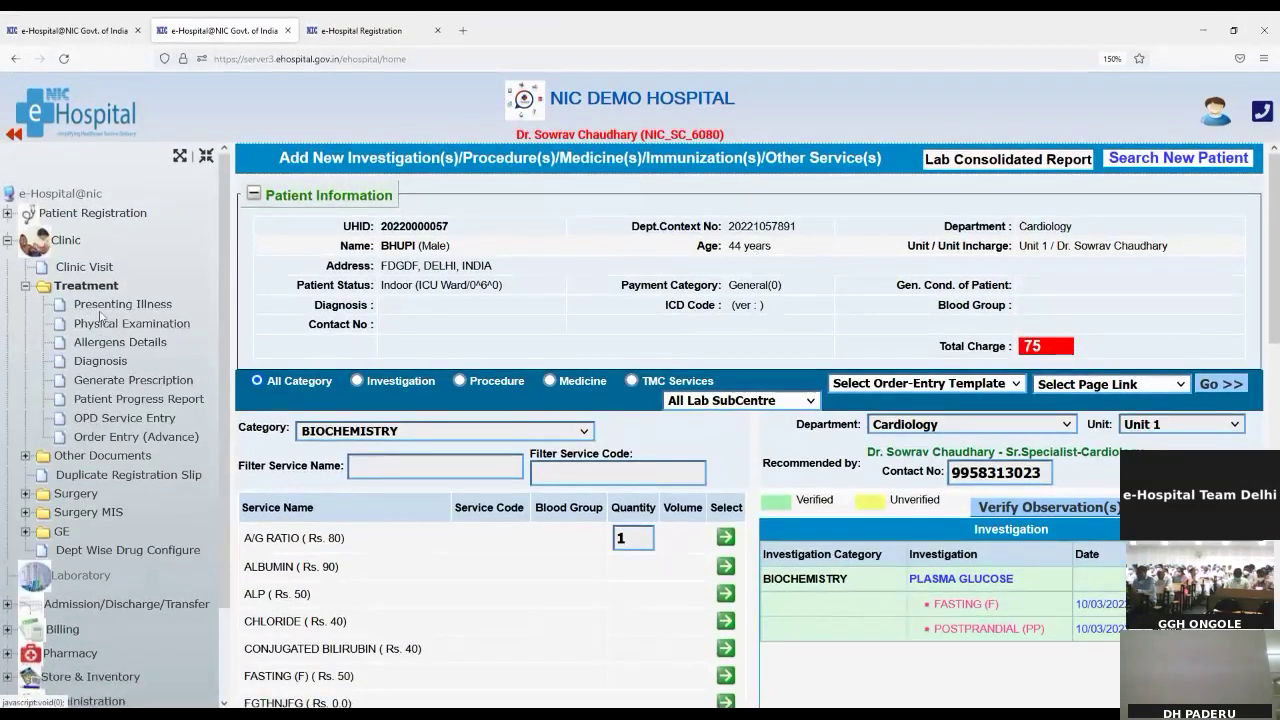
left_click(93, 305)
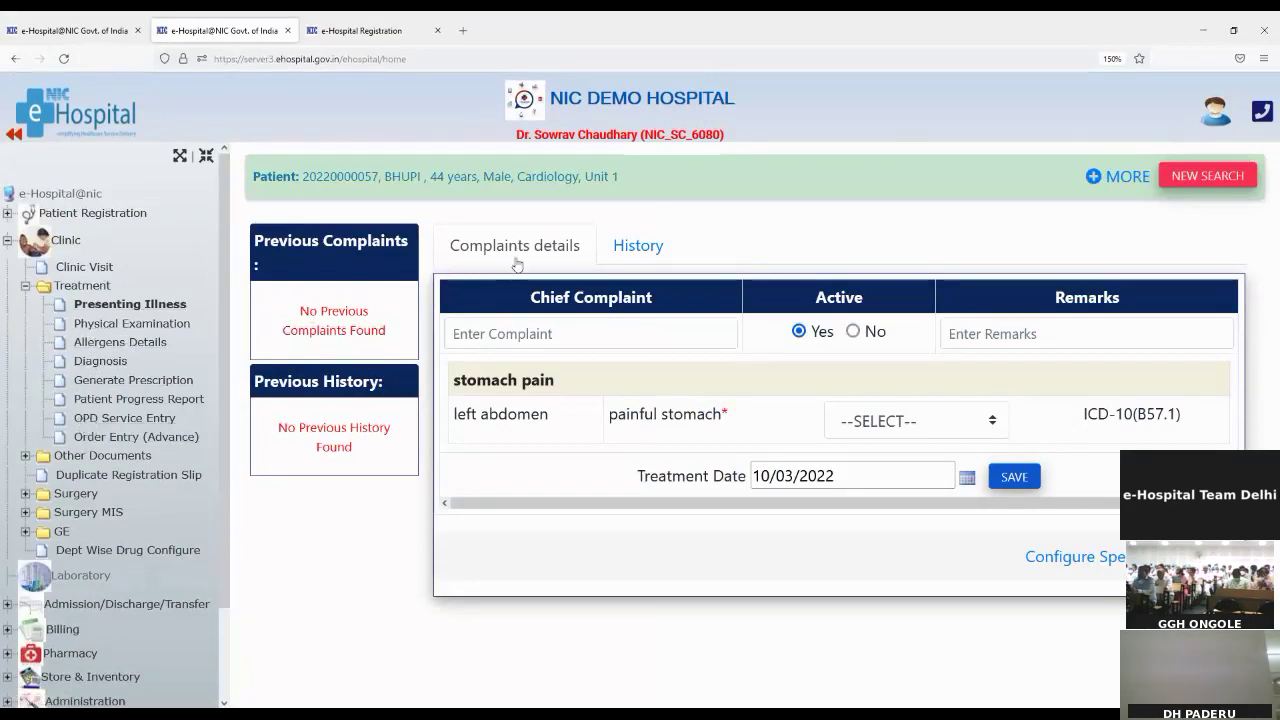
Step: Search 'fever' and choose 'Fever after vaccination' as the active chief complaint
left_click(477, 337)
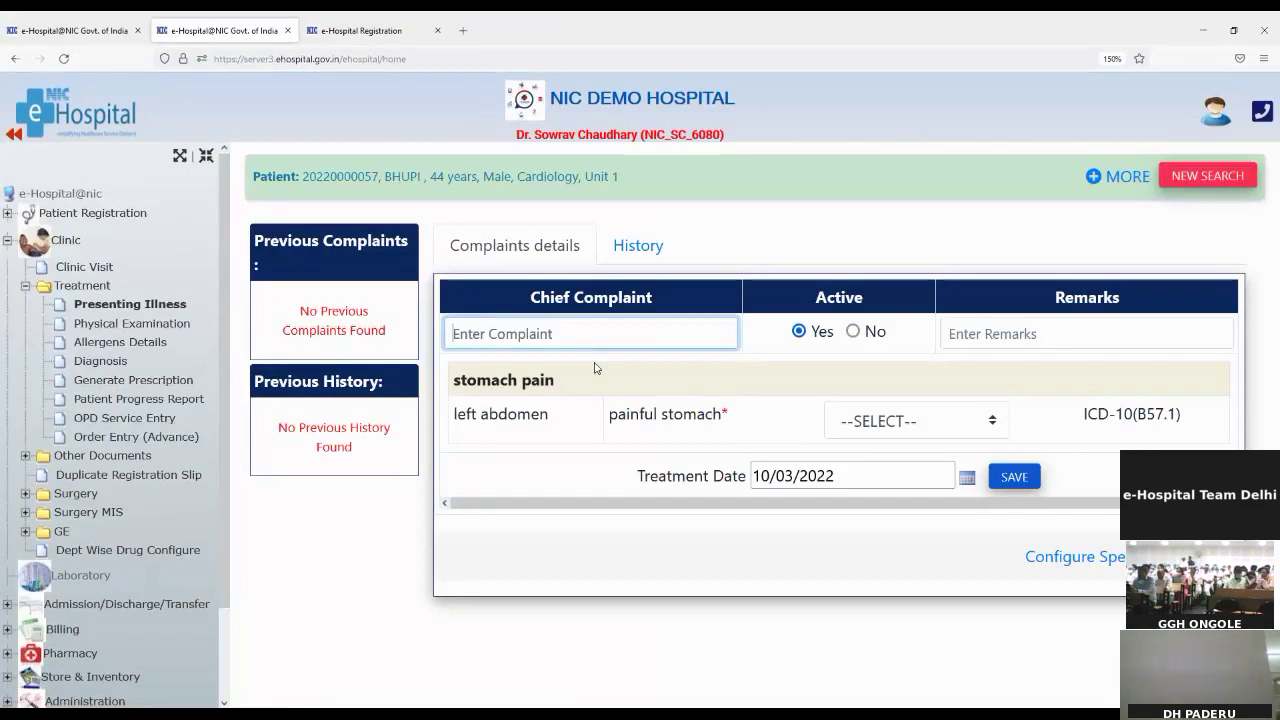
type("fever")
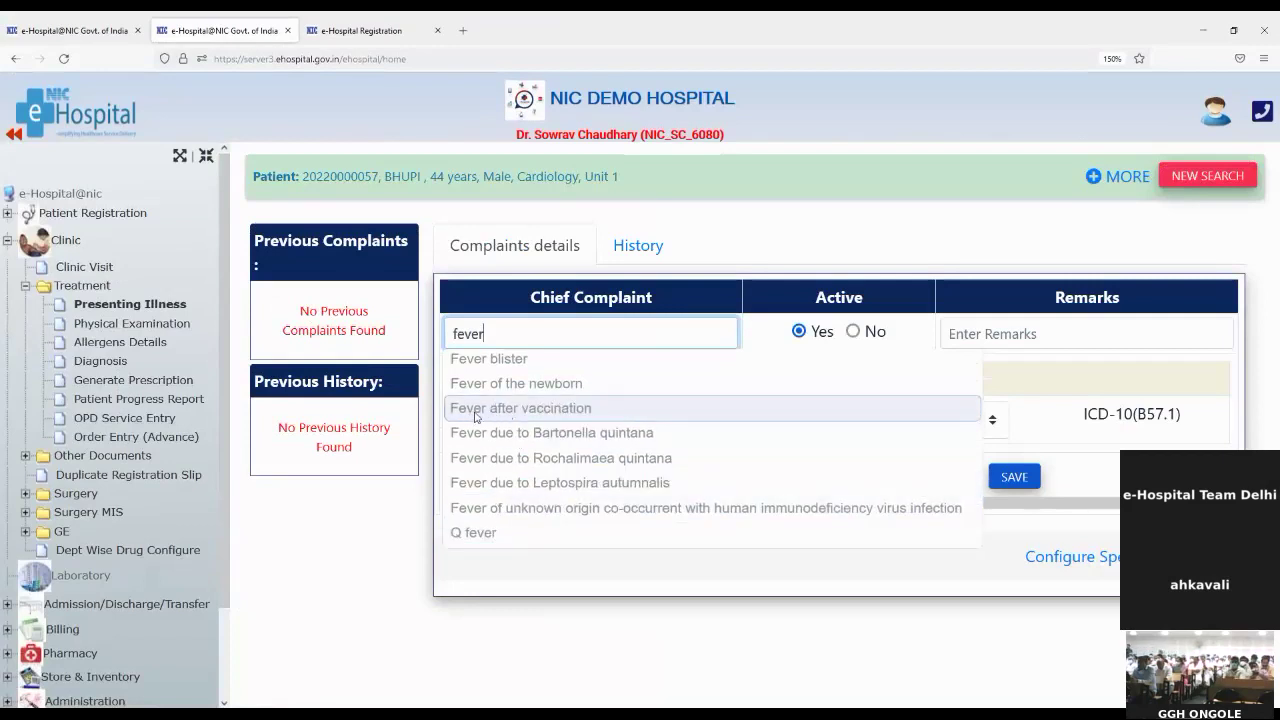
left_click(474, 418)
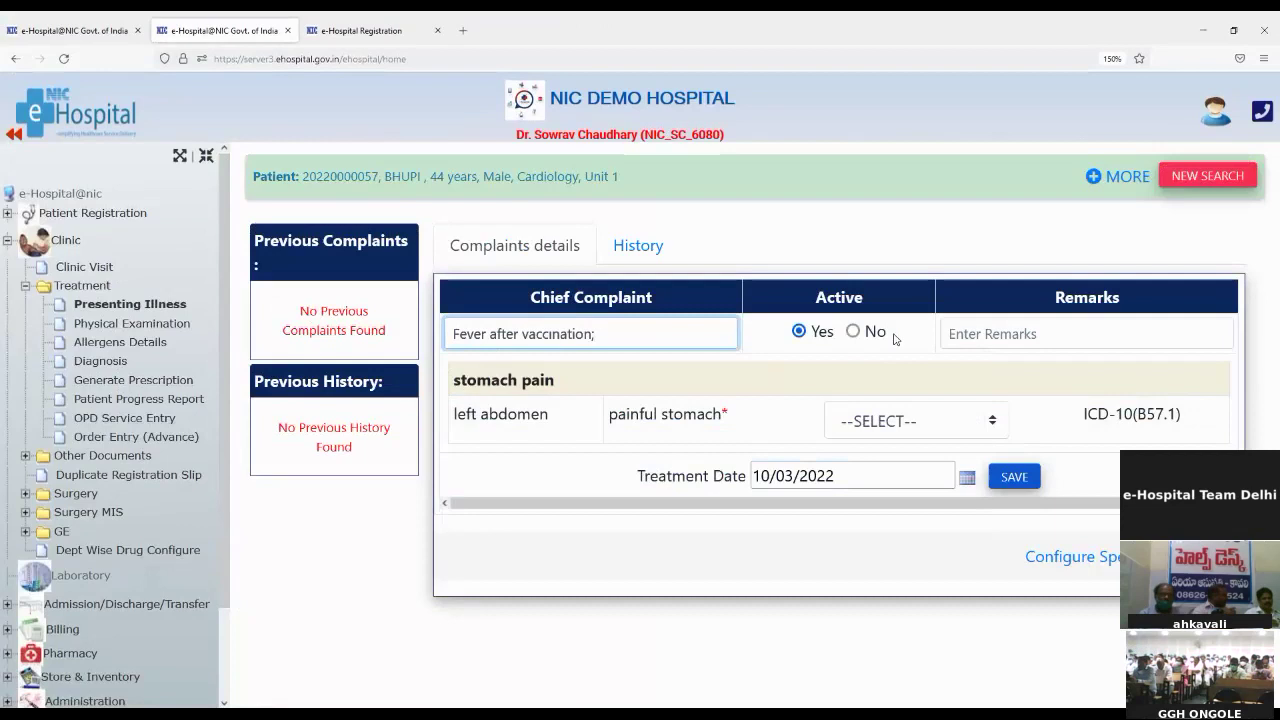
left_click(991, 334)
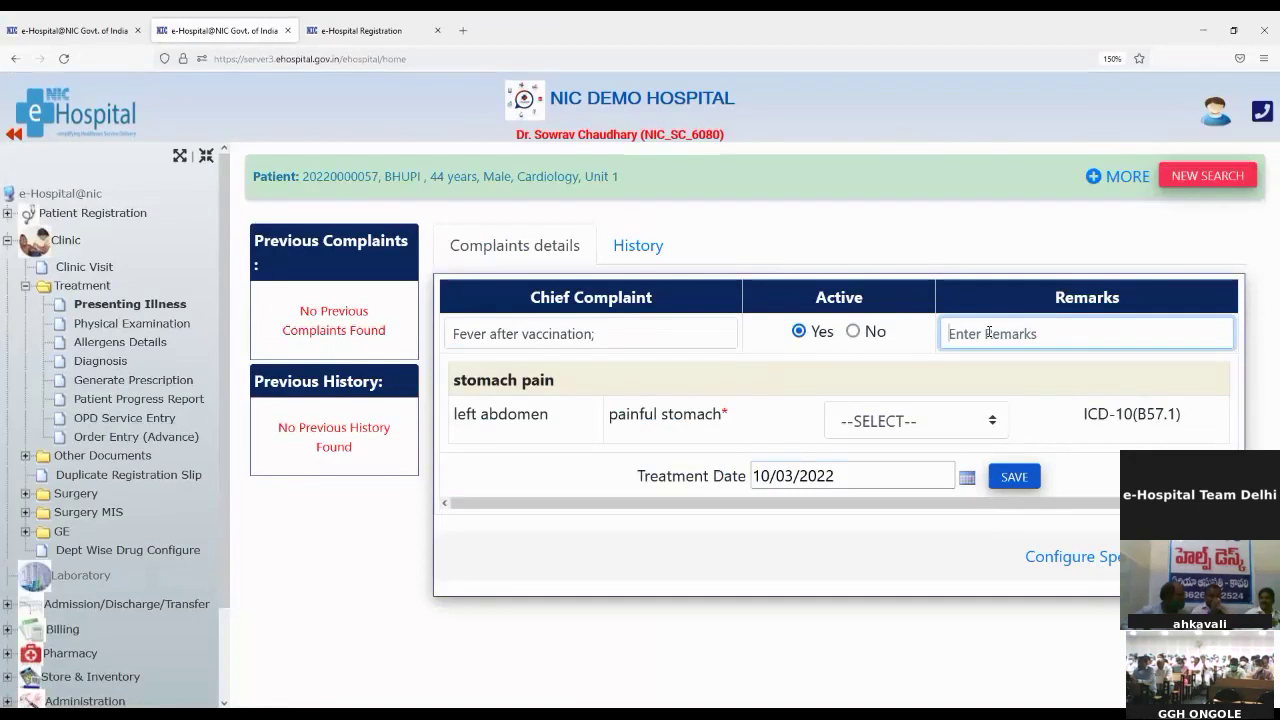
Step: Add remark 'Ok', set painful stomach severity to '+', and save the complaint
type("Ok")
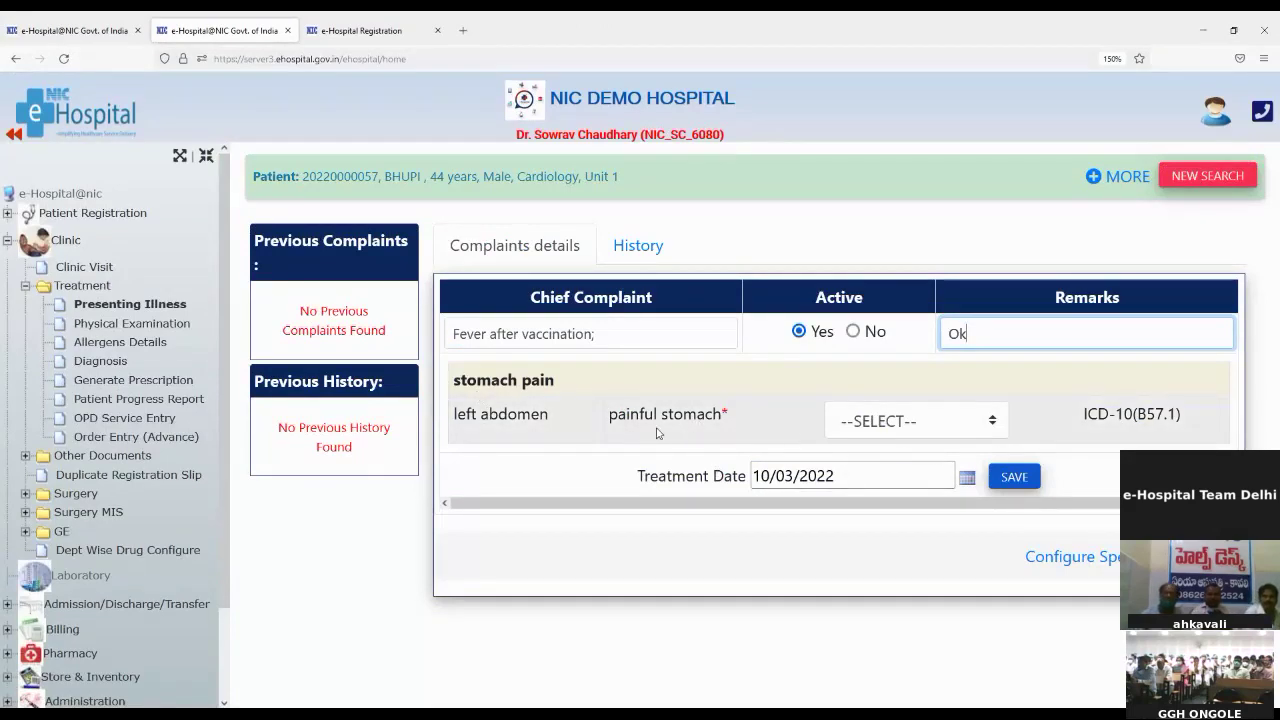
left_click(934, 430)
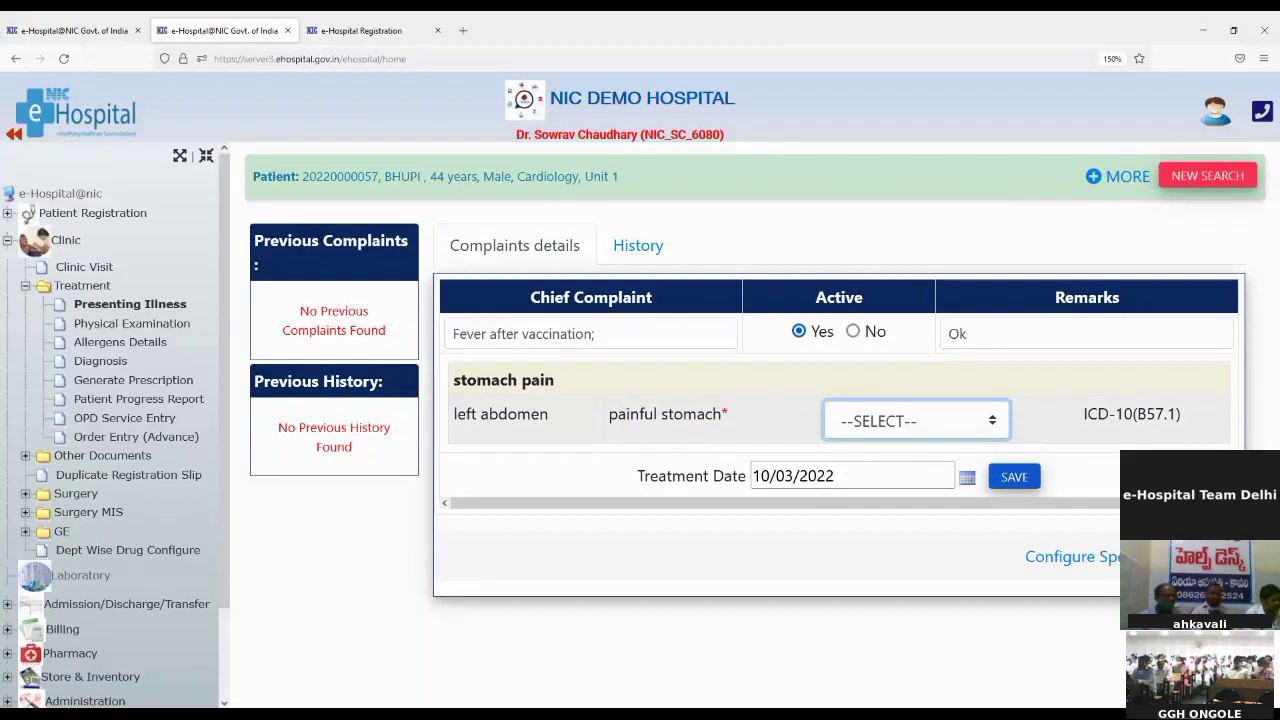
key("Down")
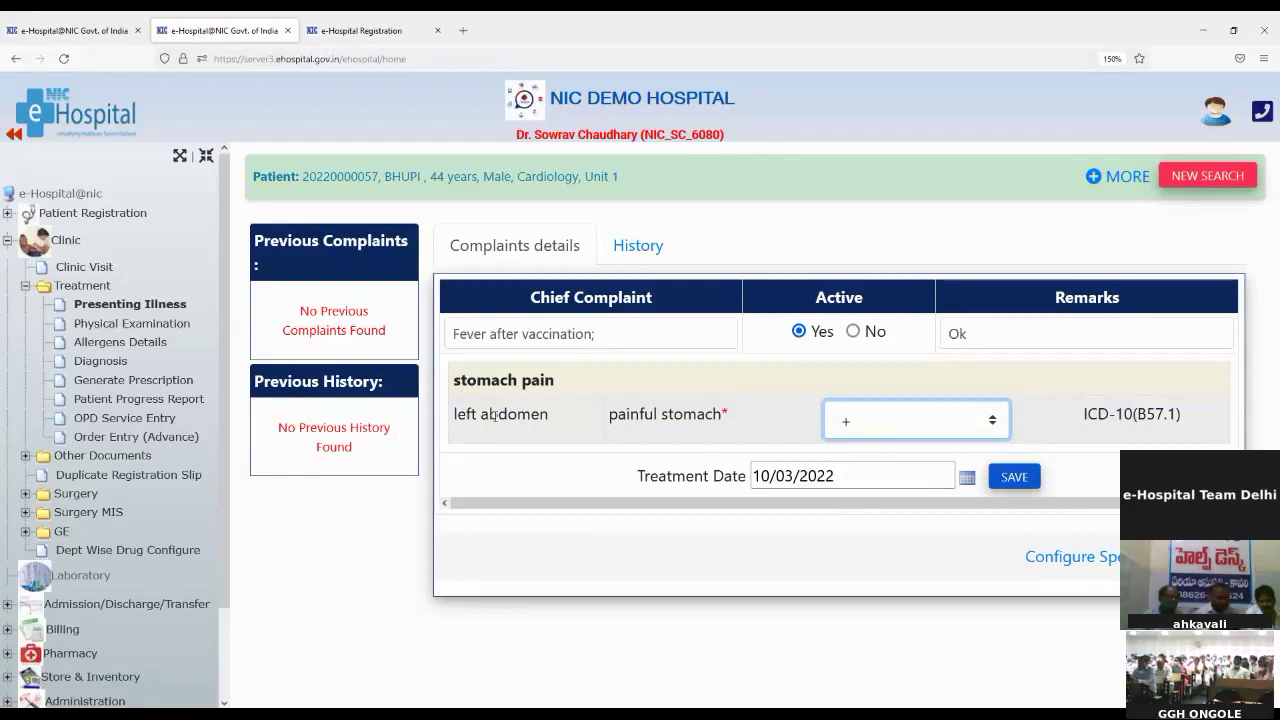
left_click(1008, 477)
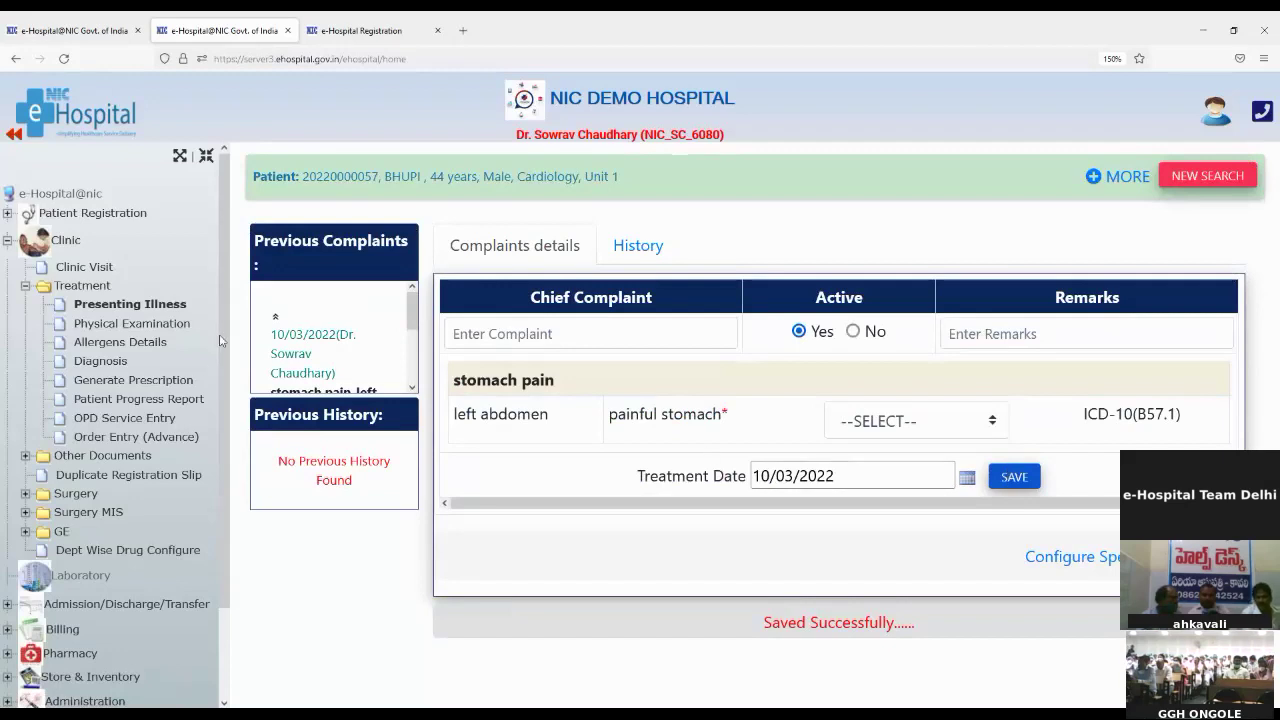
left_click_drag(256, 240, 392, 240)
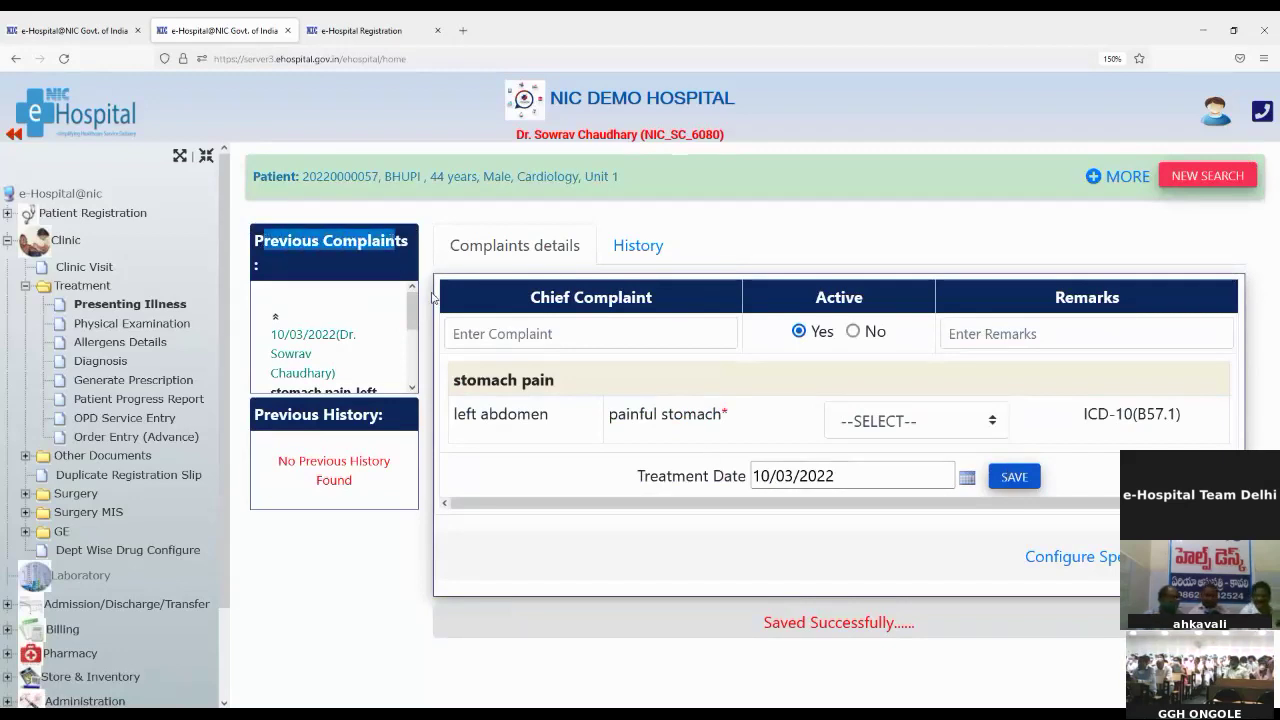
mouse_move(410, 311)
left_mouse_down()
mouse_move(408, 366)
mouse_move(417, 306)
left_mouse_up()
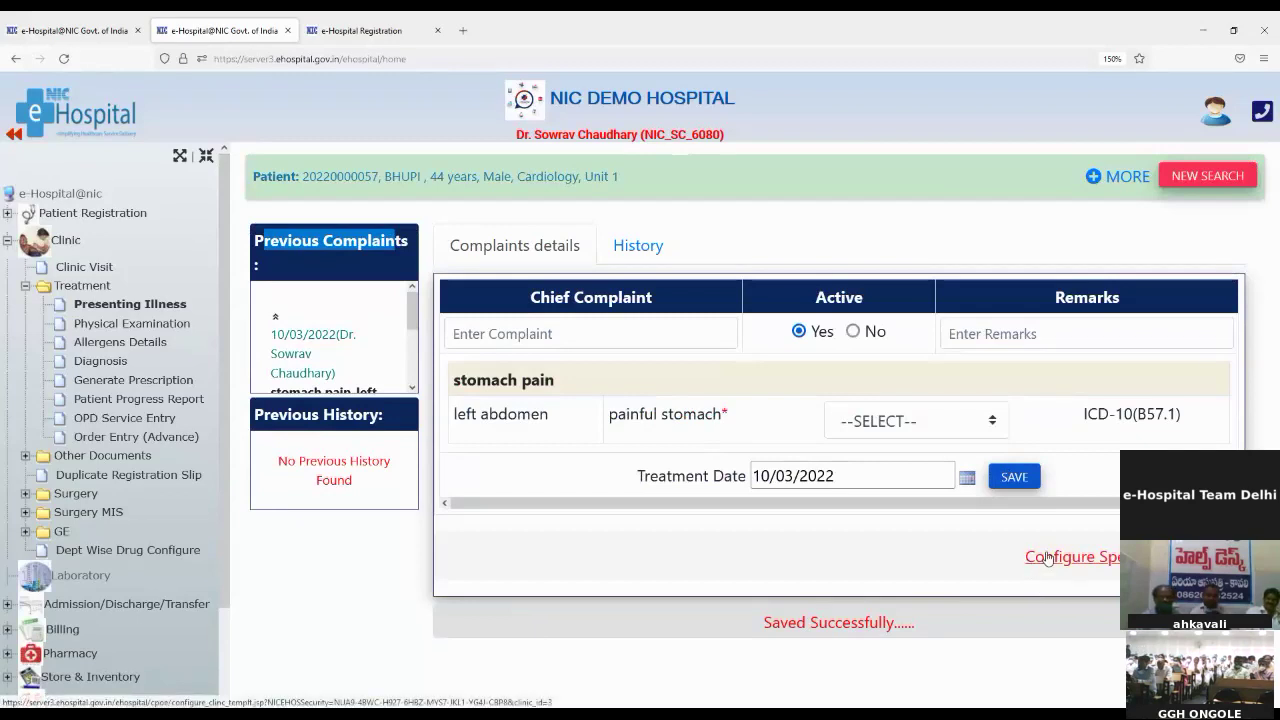
Step: Open the Cardiology clinic template setup and set its purpose to Complaints Details
left_click(1047, 557)
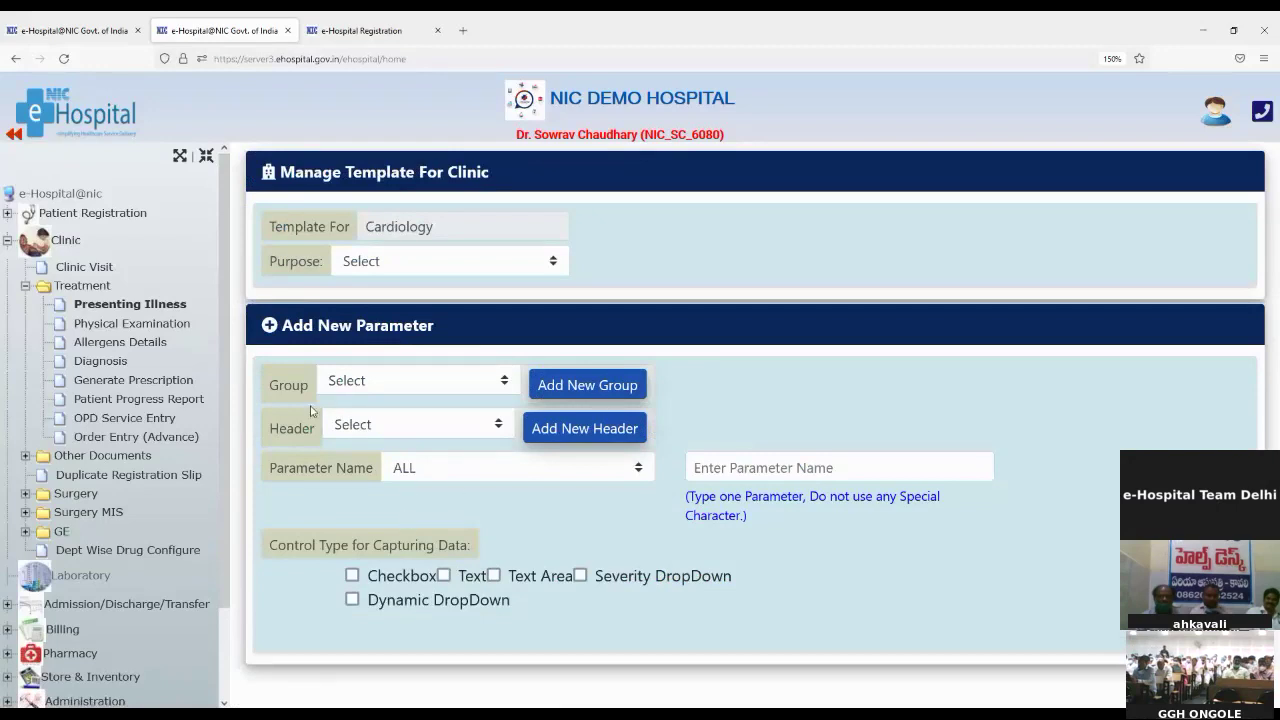
left_click_drag(306, 227, 346, 227)
double_click(424, 226)
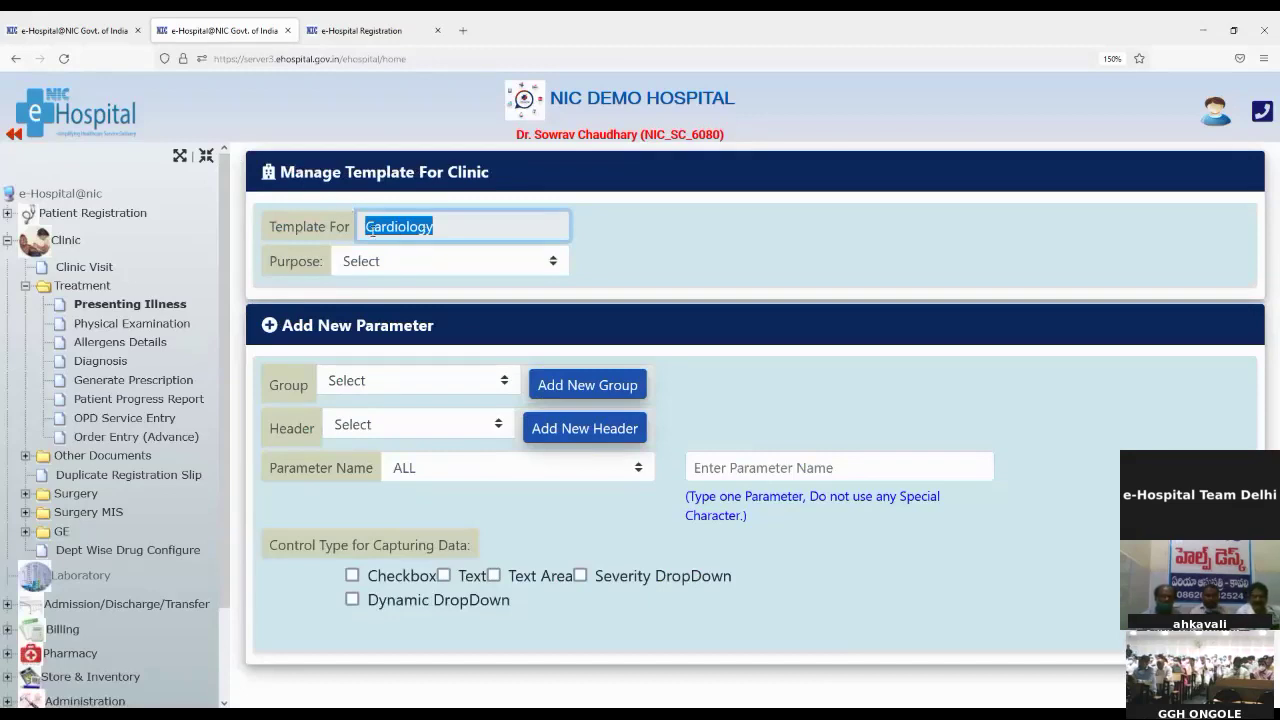
left_click(407, 272)
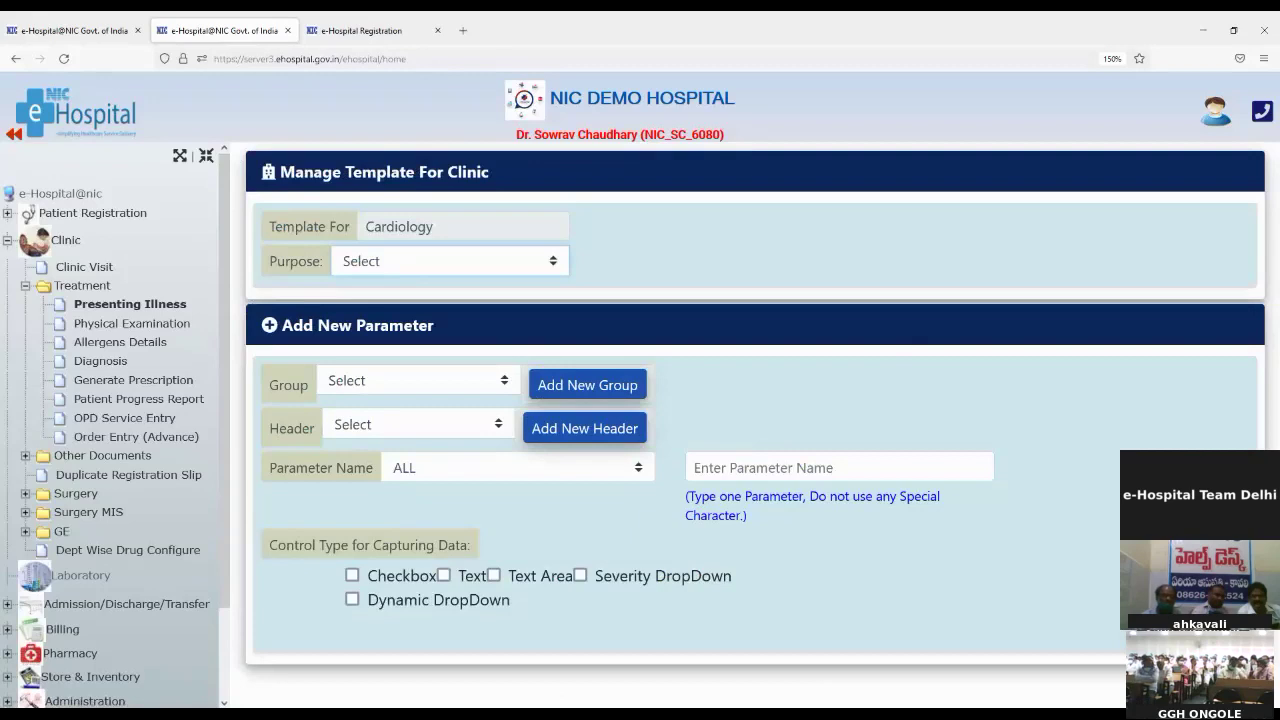
key("Down")
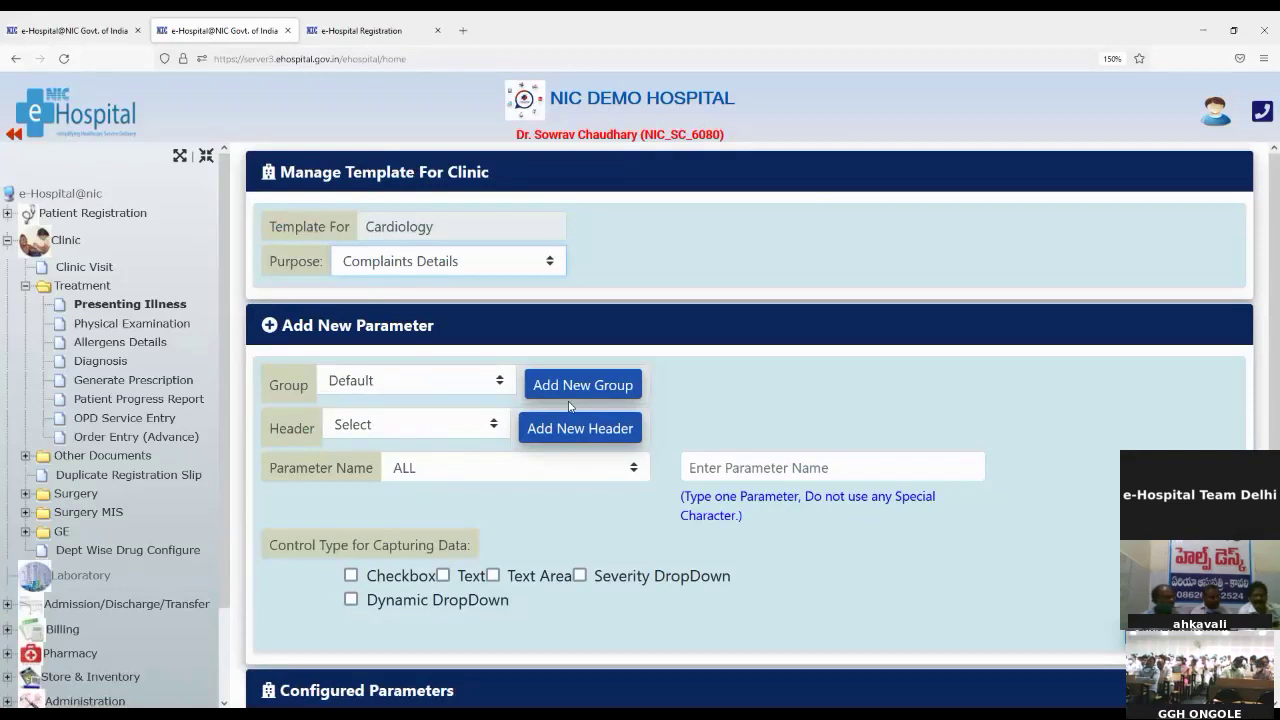
left_click(342, 385)
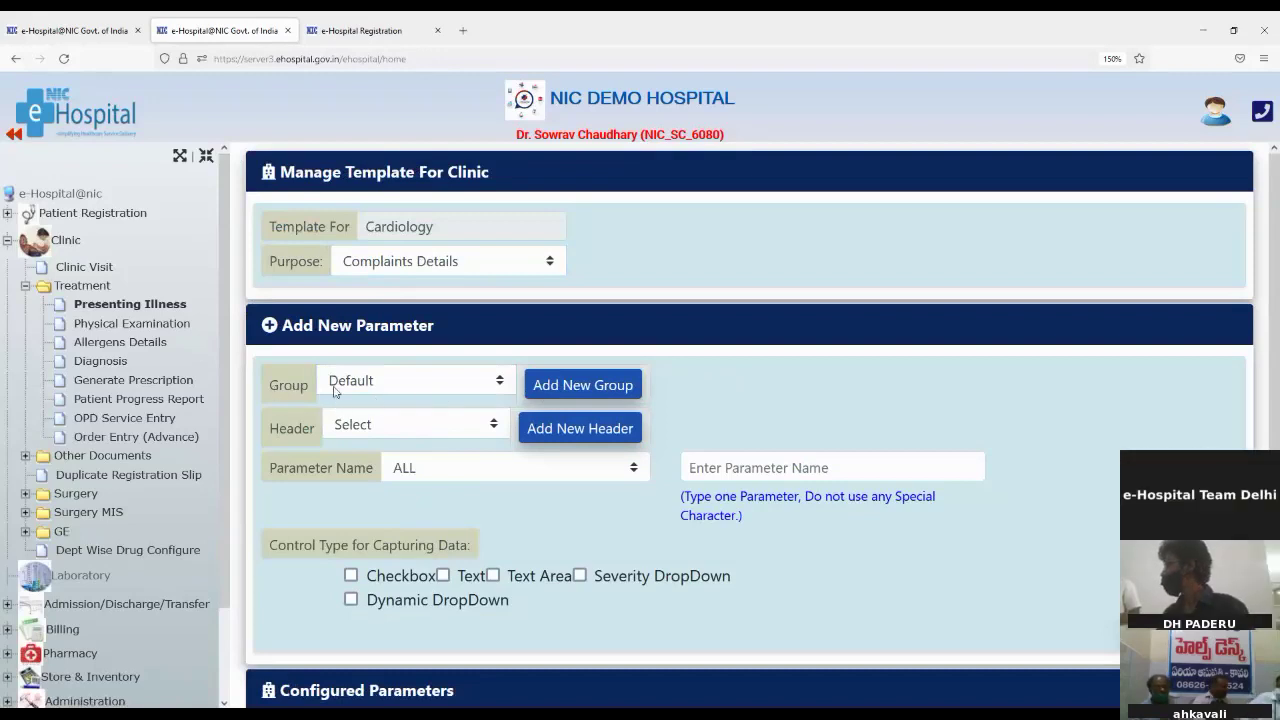
Step: Pick 'stomach pain' as the new group and 'left abdomen' as the new header
left_click(576, 392)
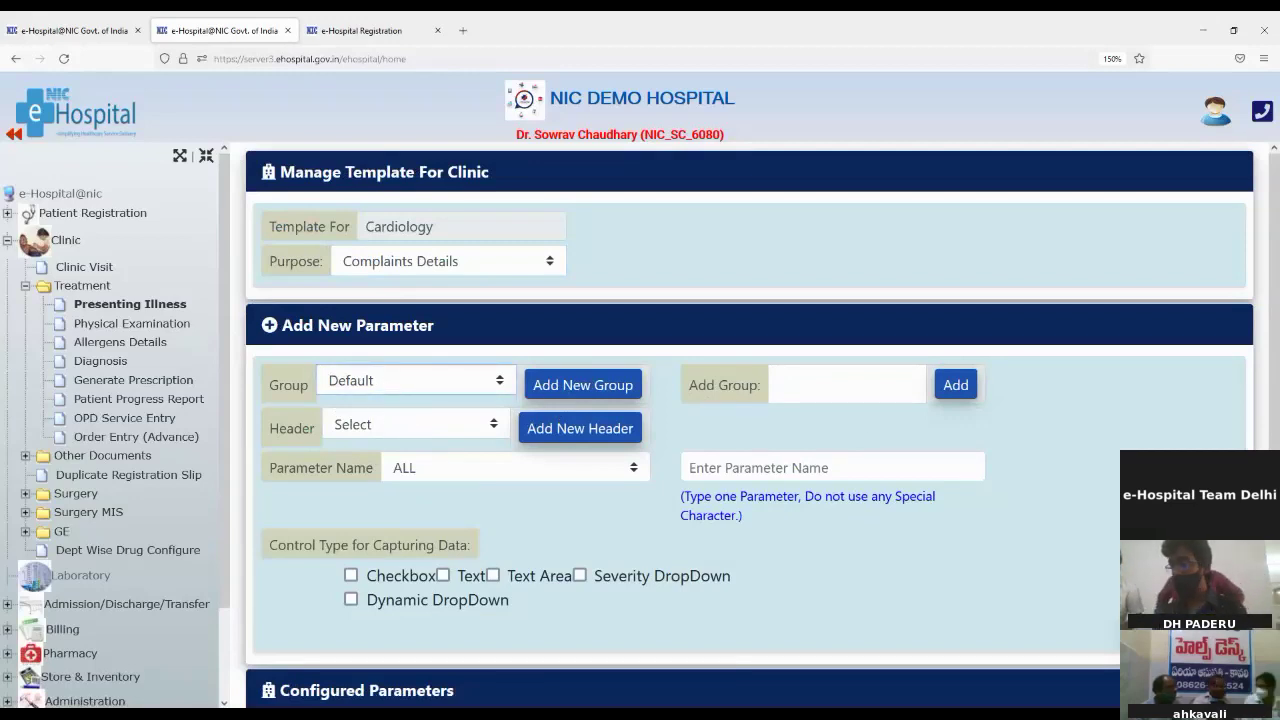
left_click(372, 446)
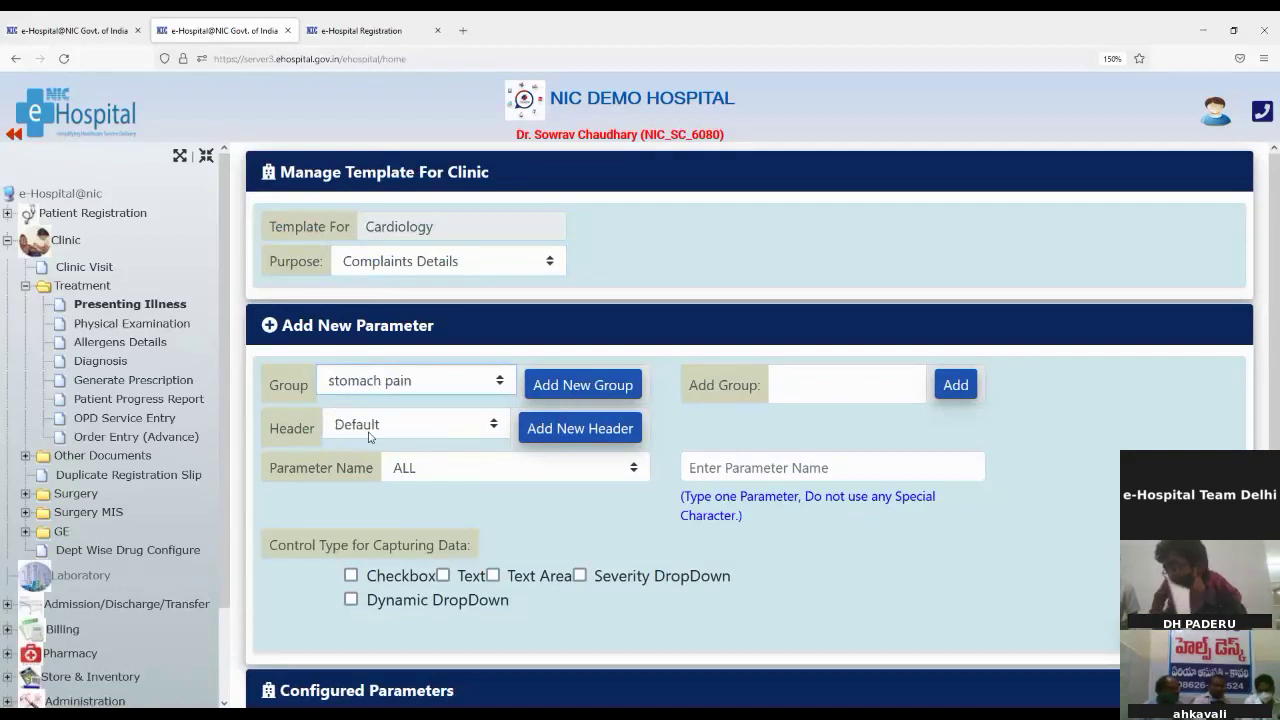
left_click(556, 430)
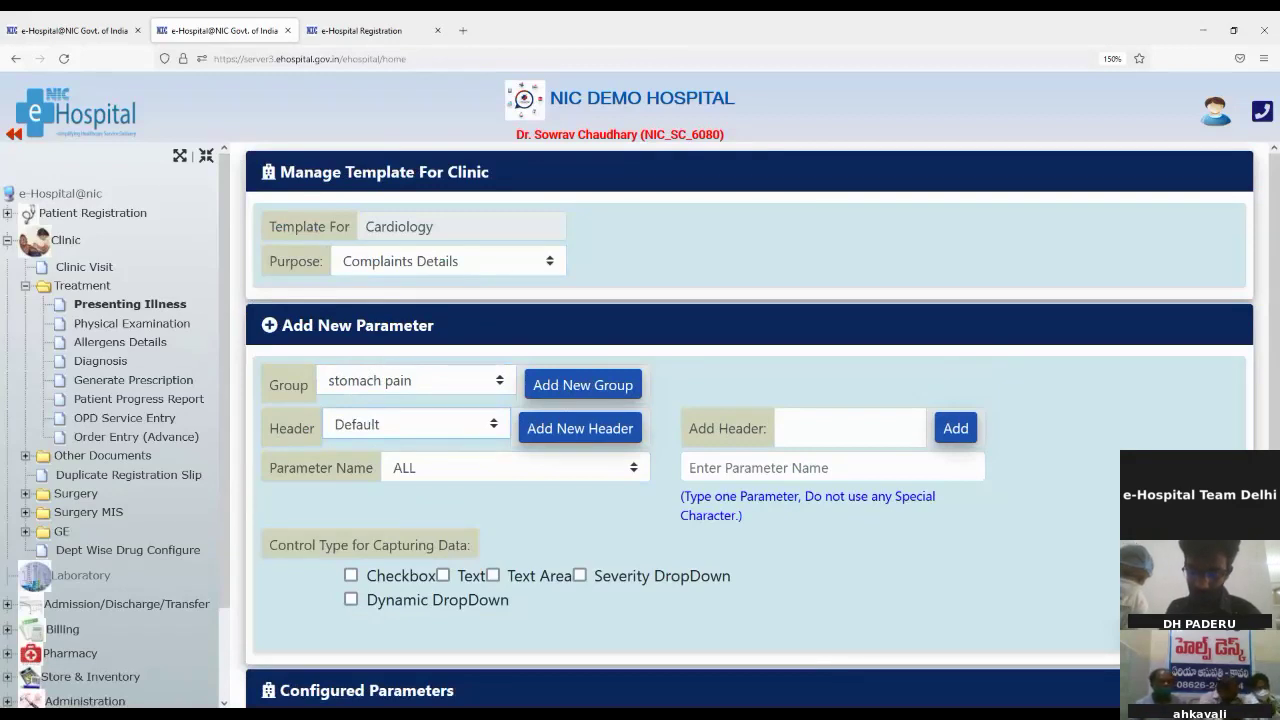
left_click(345, 488)
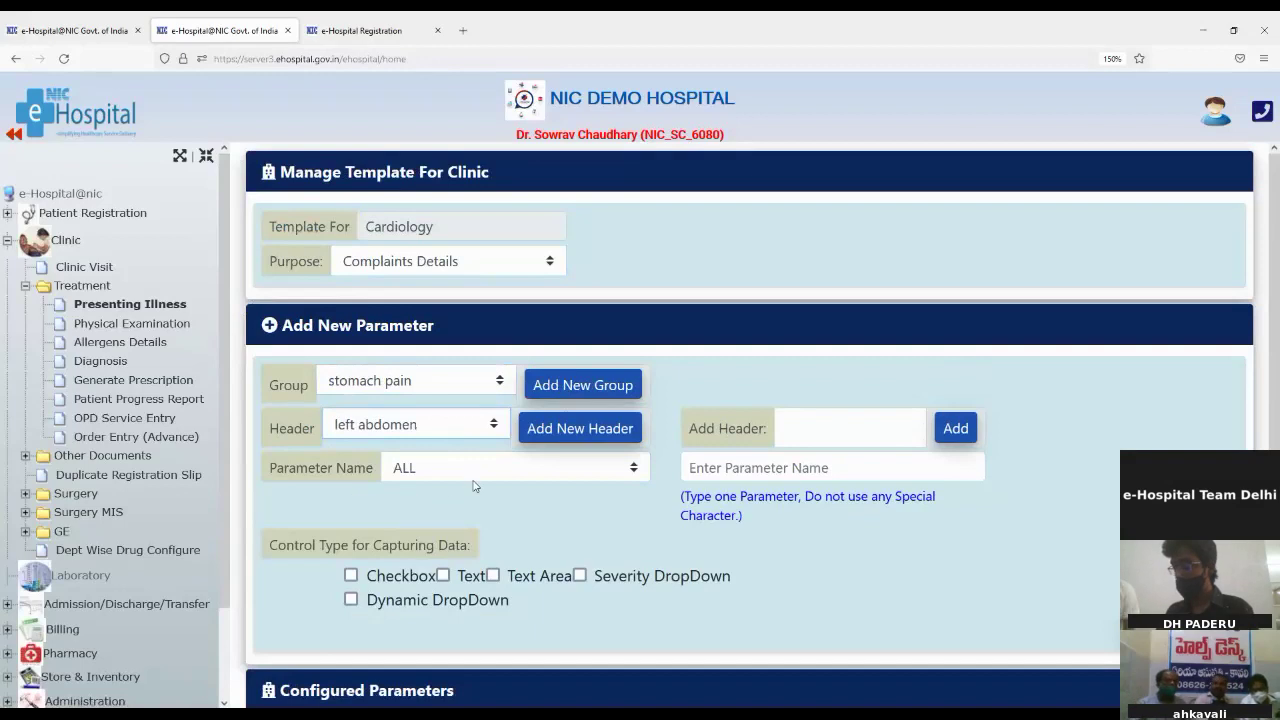
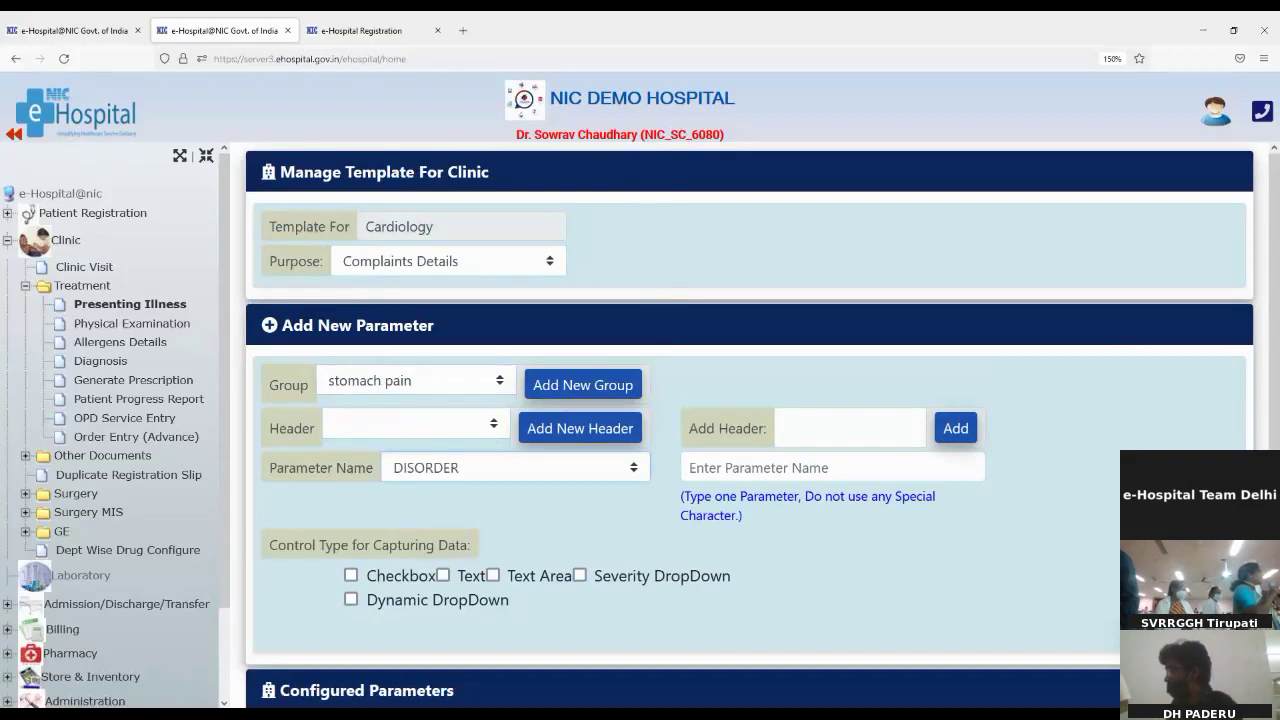
Step: Set the EVENT parameter under stomach pain to the Dynamic DropDown control type
left_click(412, 346)
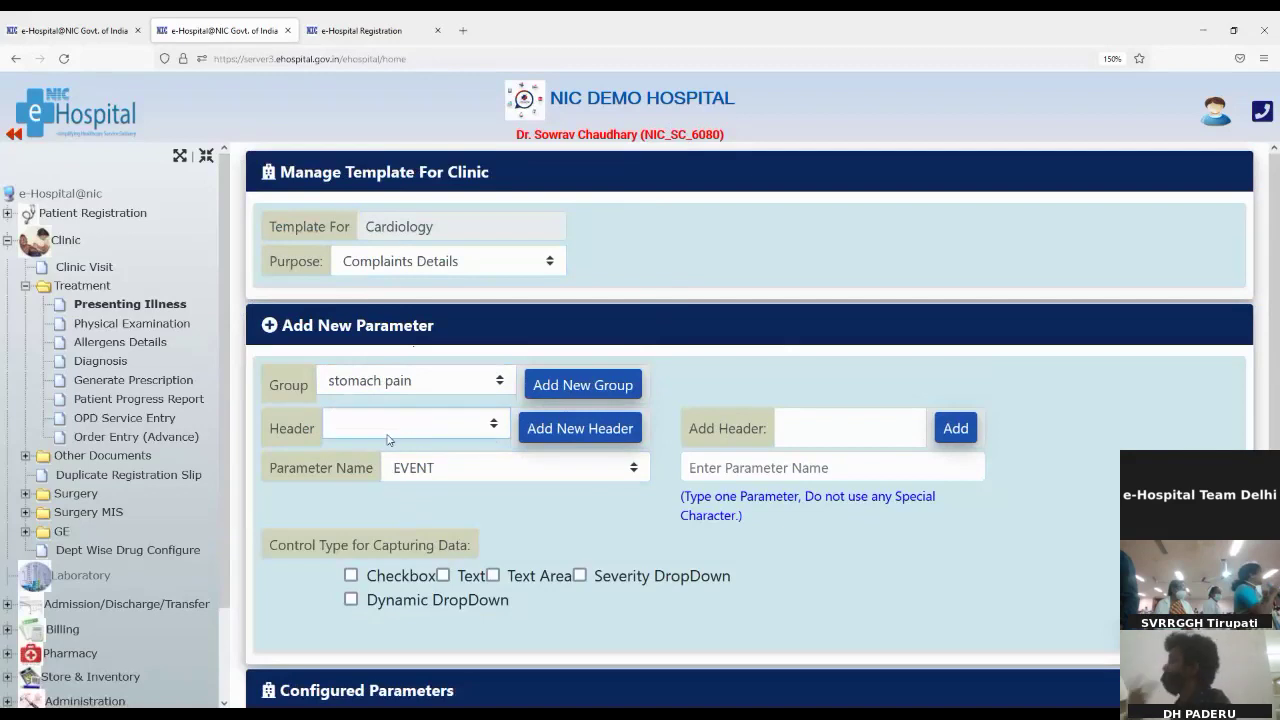
left_click(741, 472)
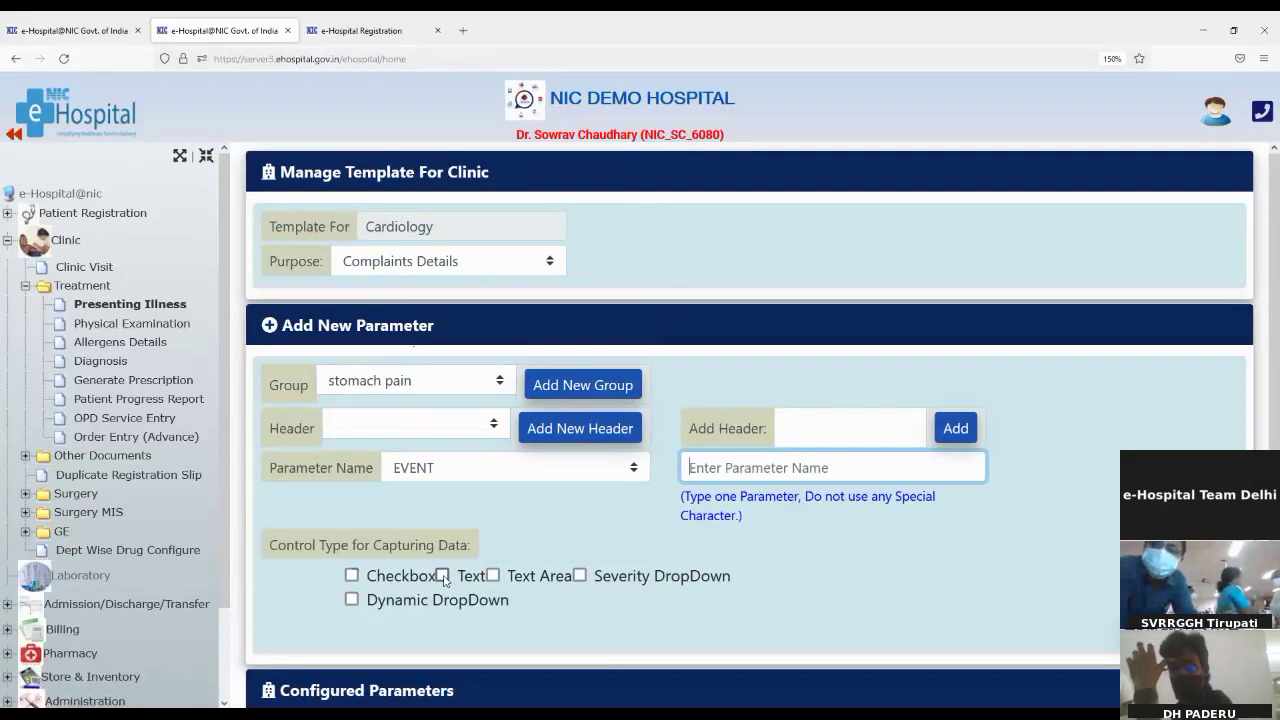
left_click(352, 601)
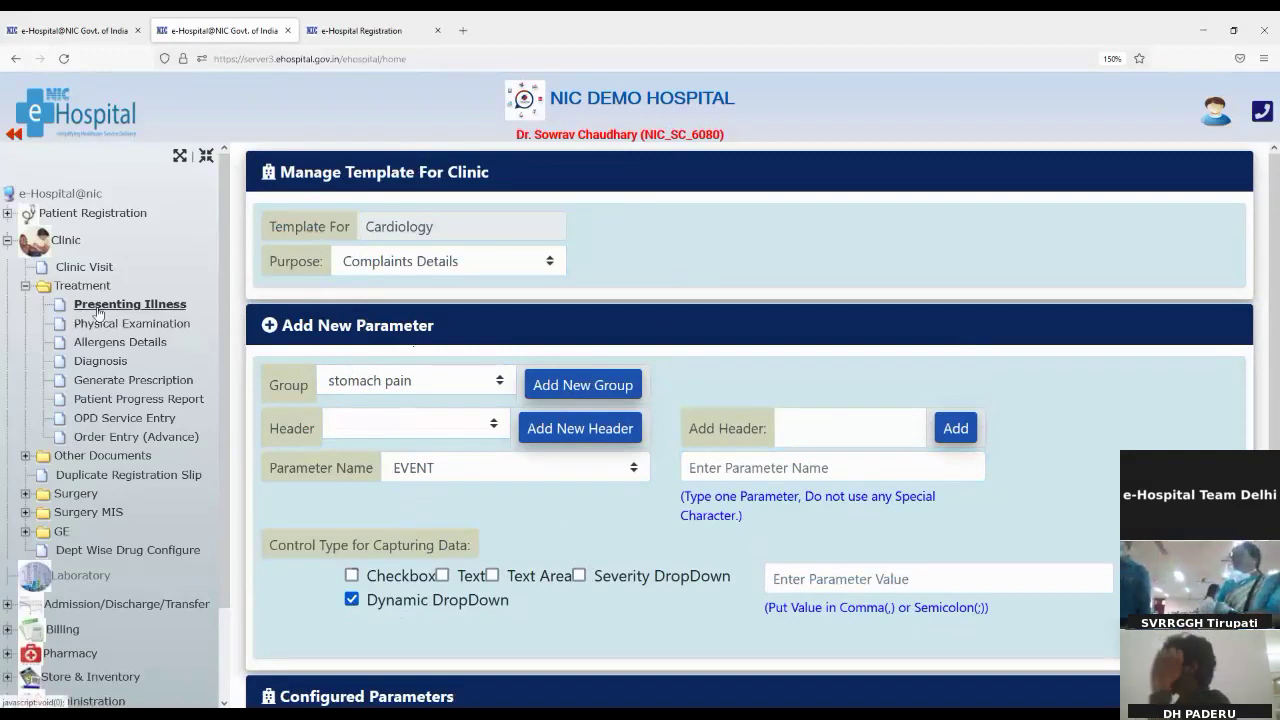
Step: Open Presenting Illness and set the painful stomach finding to +
left_click(133, 313)
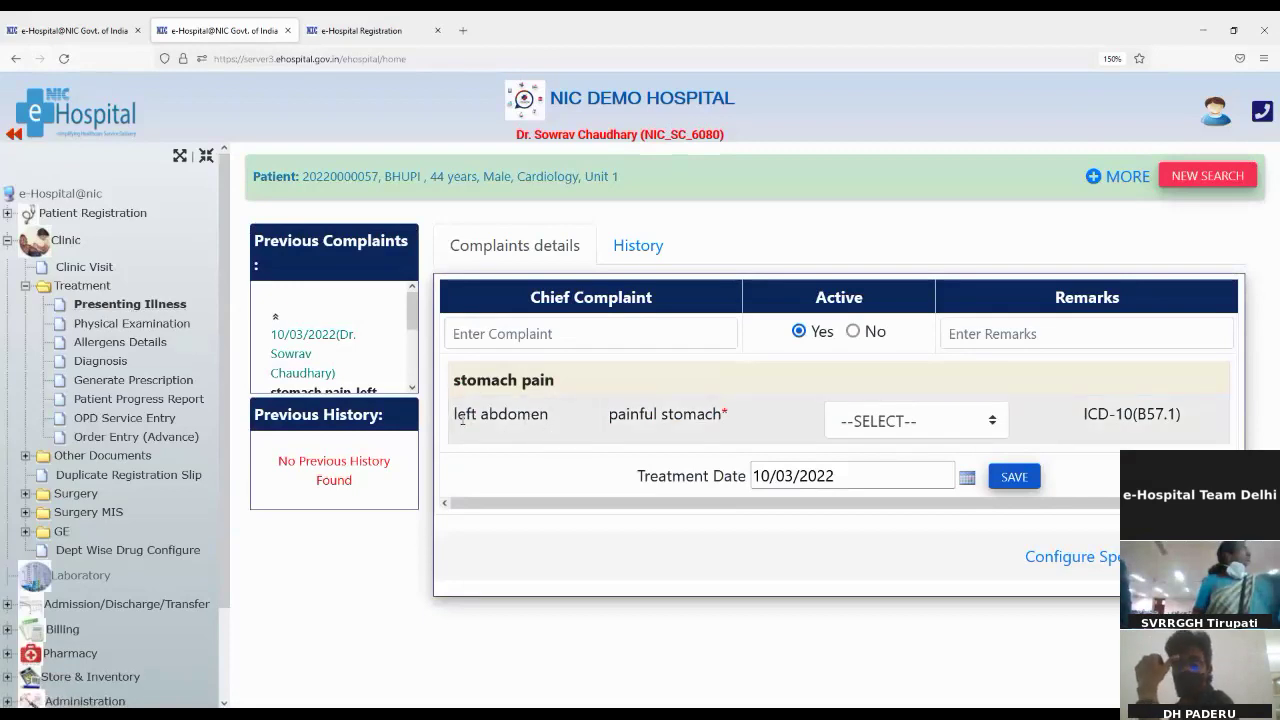
left_click_drag(610, 416, 722, 420)
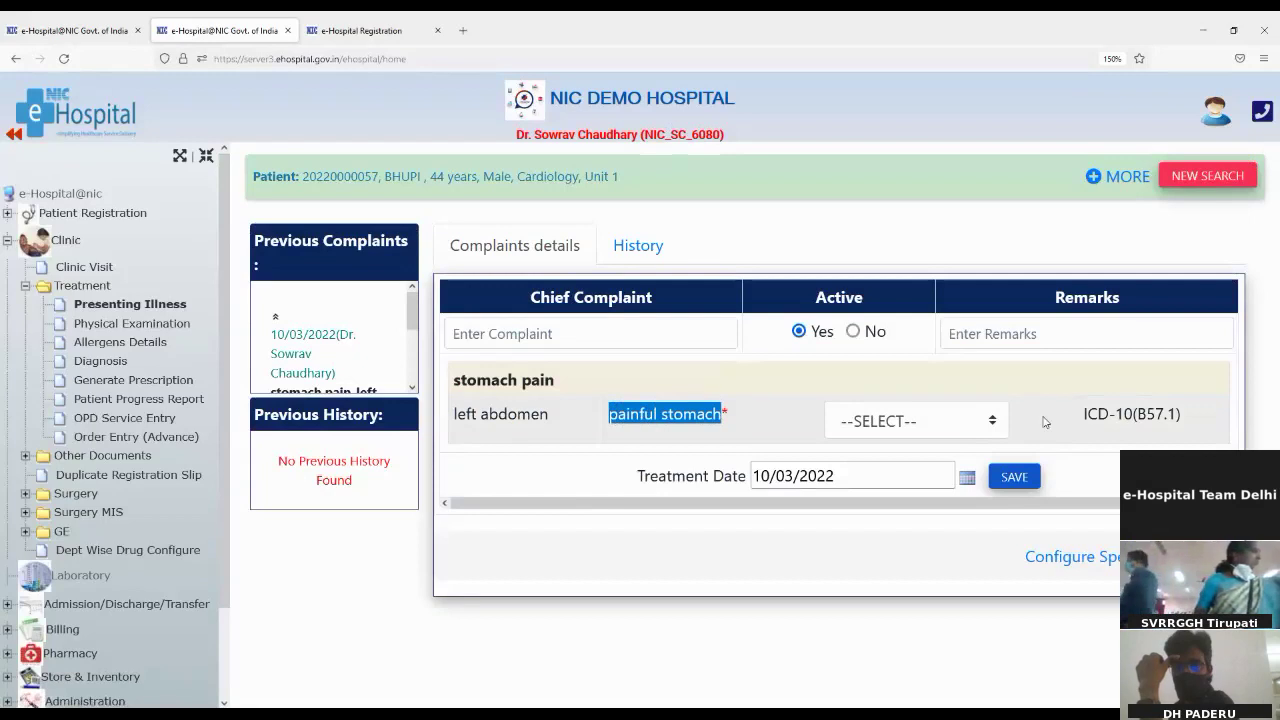
left_click(978, 427)
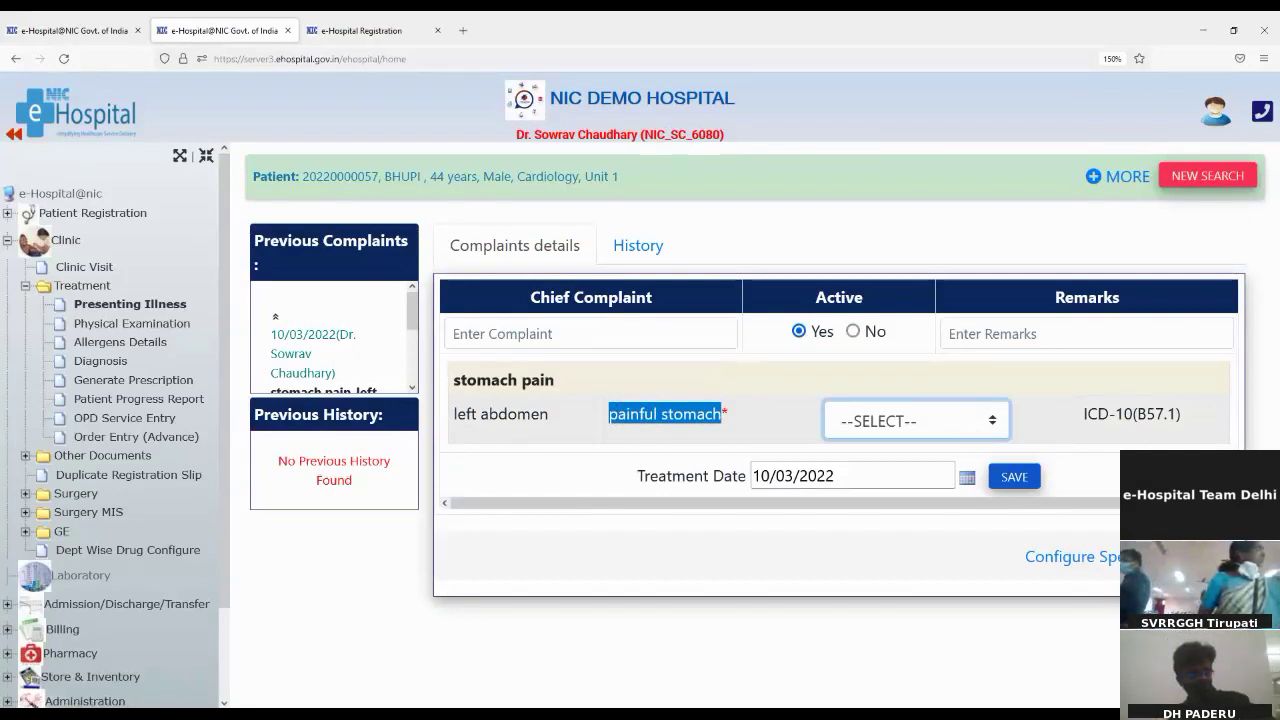
key("Down")
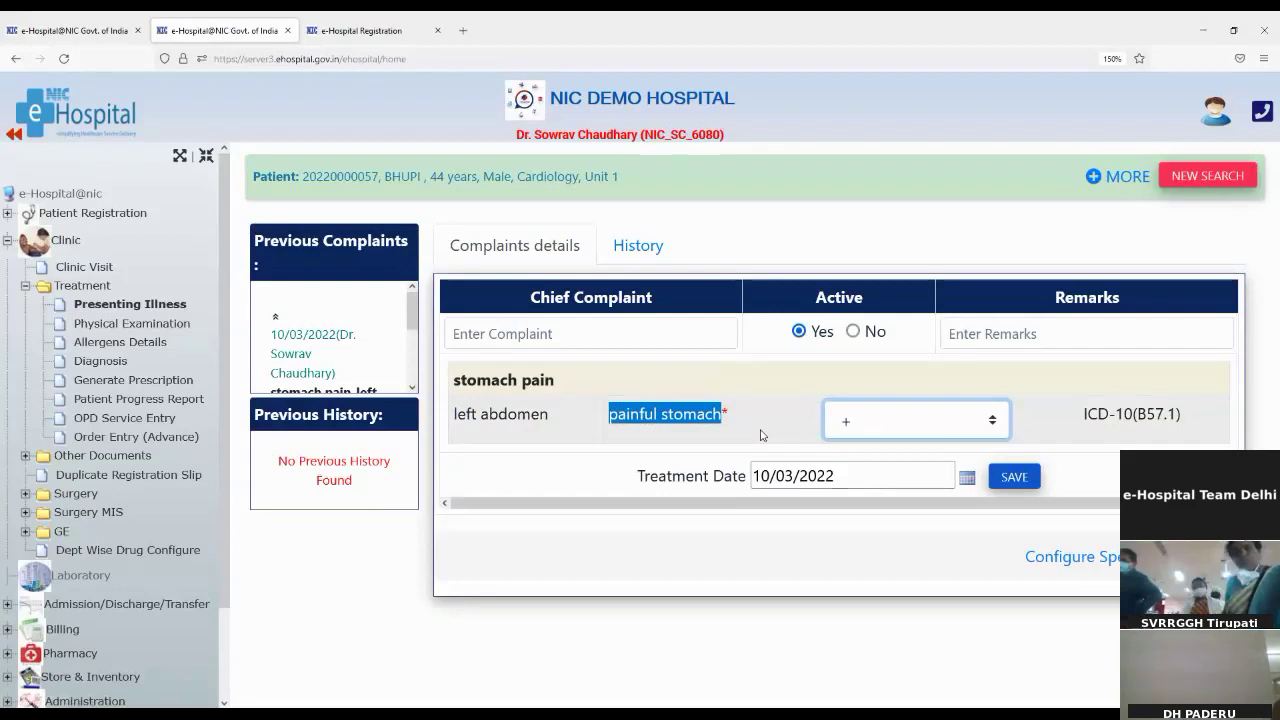
left_click(567, 422)
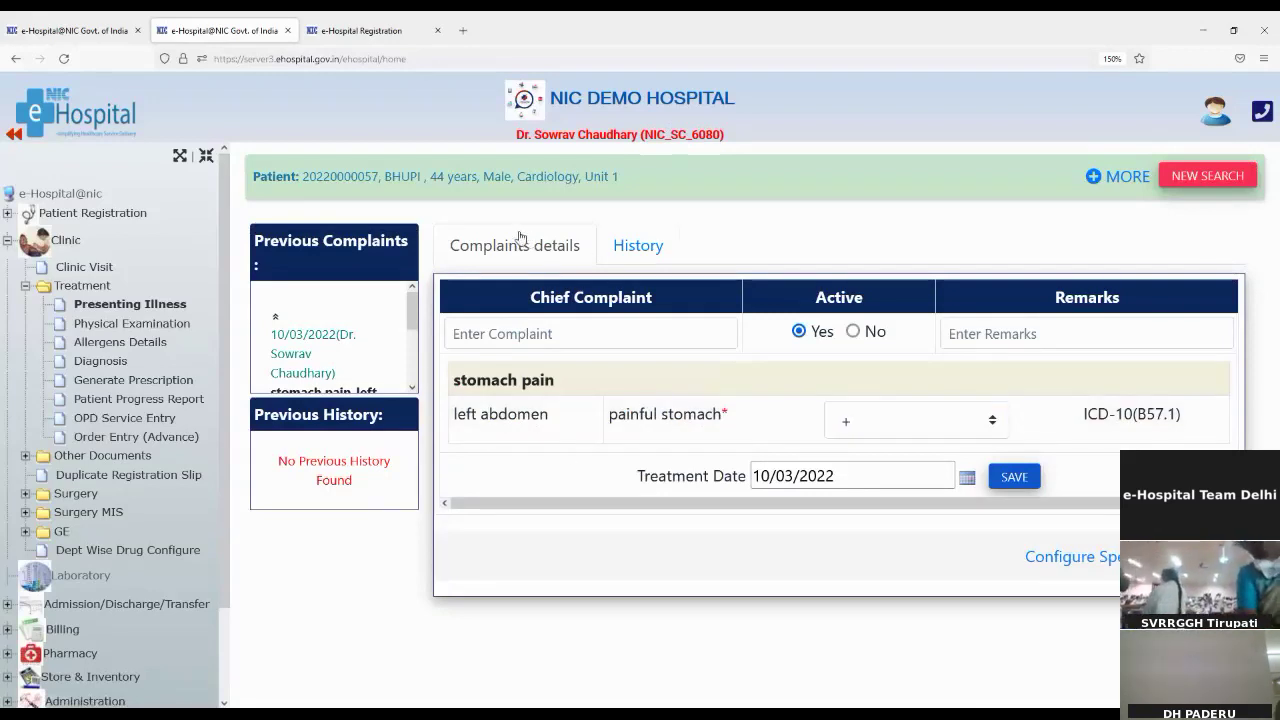
Step: Record Pain in ear in the patient's history with remark 'ok' and save it
left_click(621, 249)
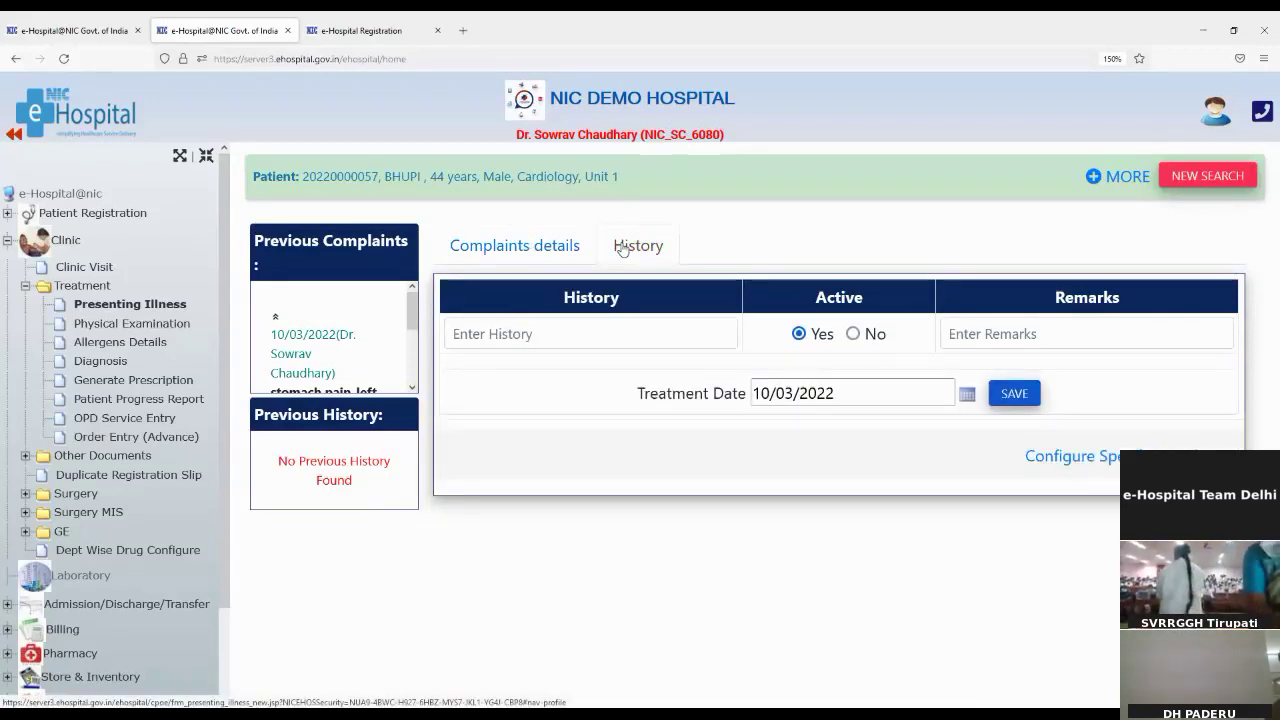
left_click(478, 334)
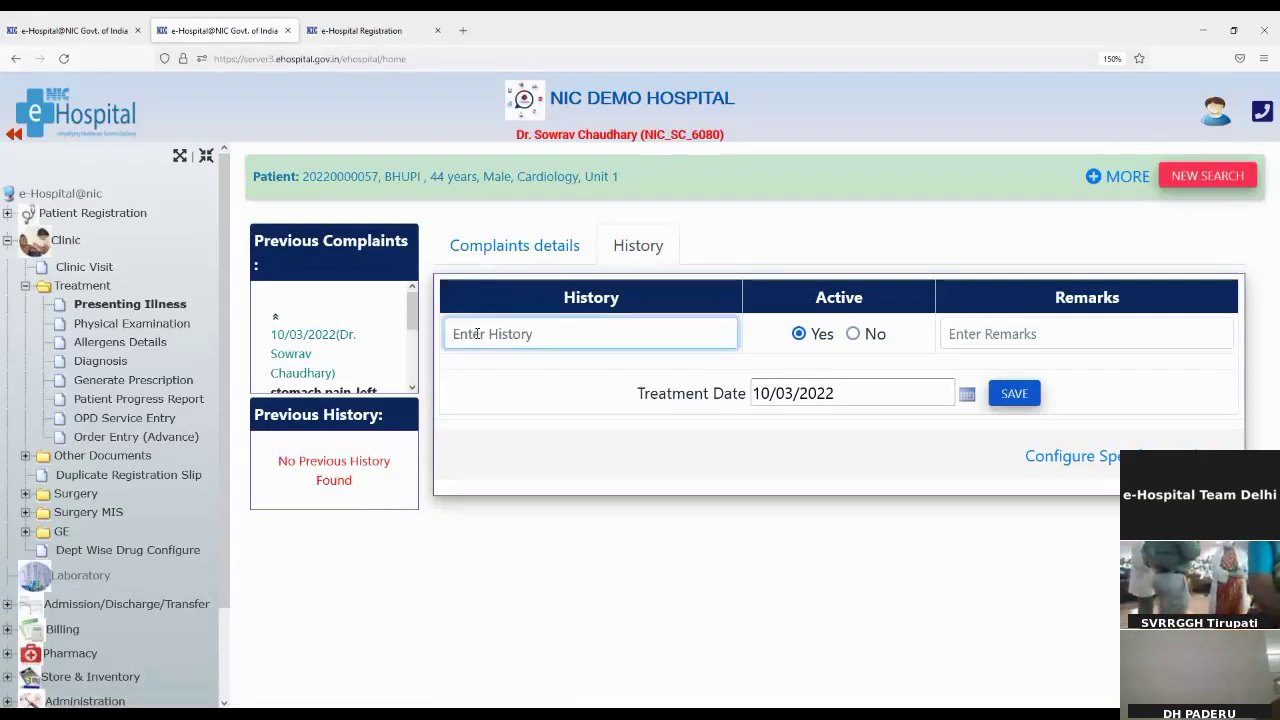
type("pain")
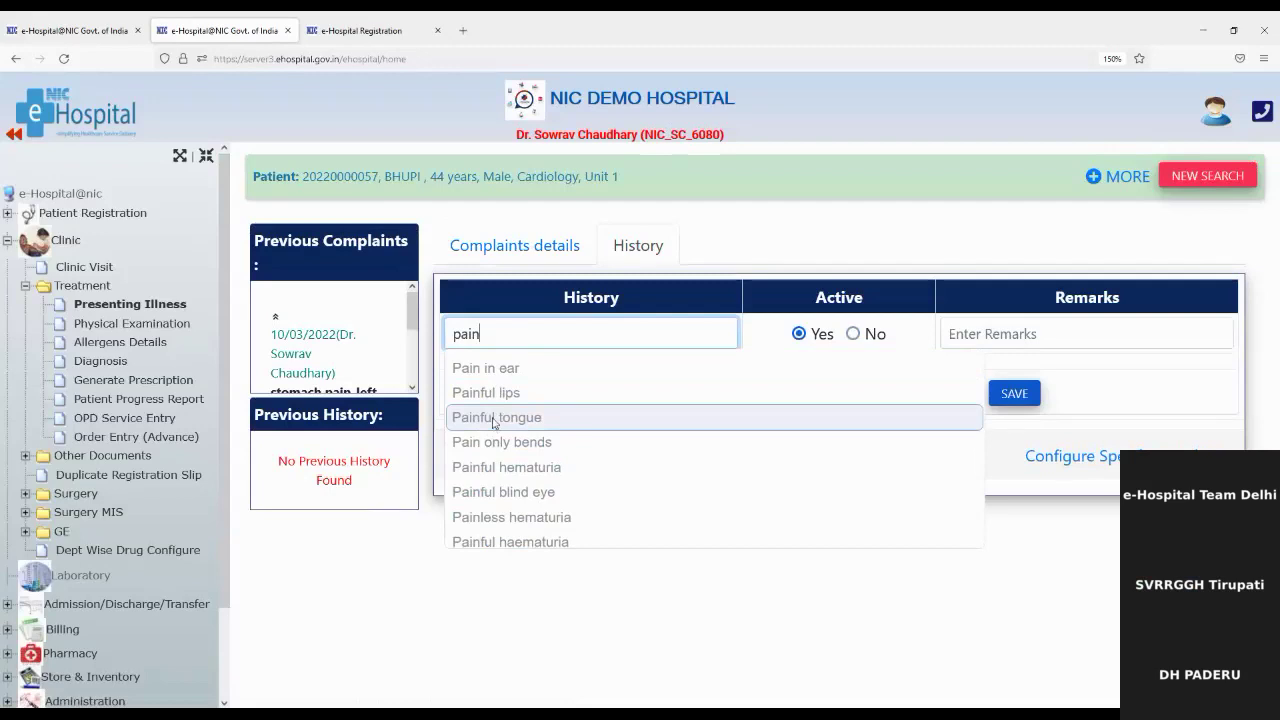
left_click(492, 368)
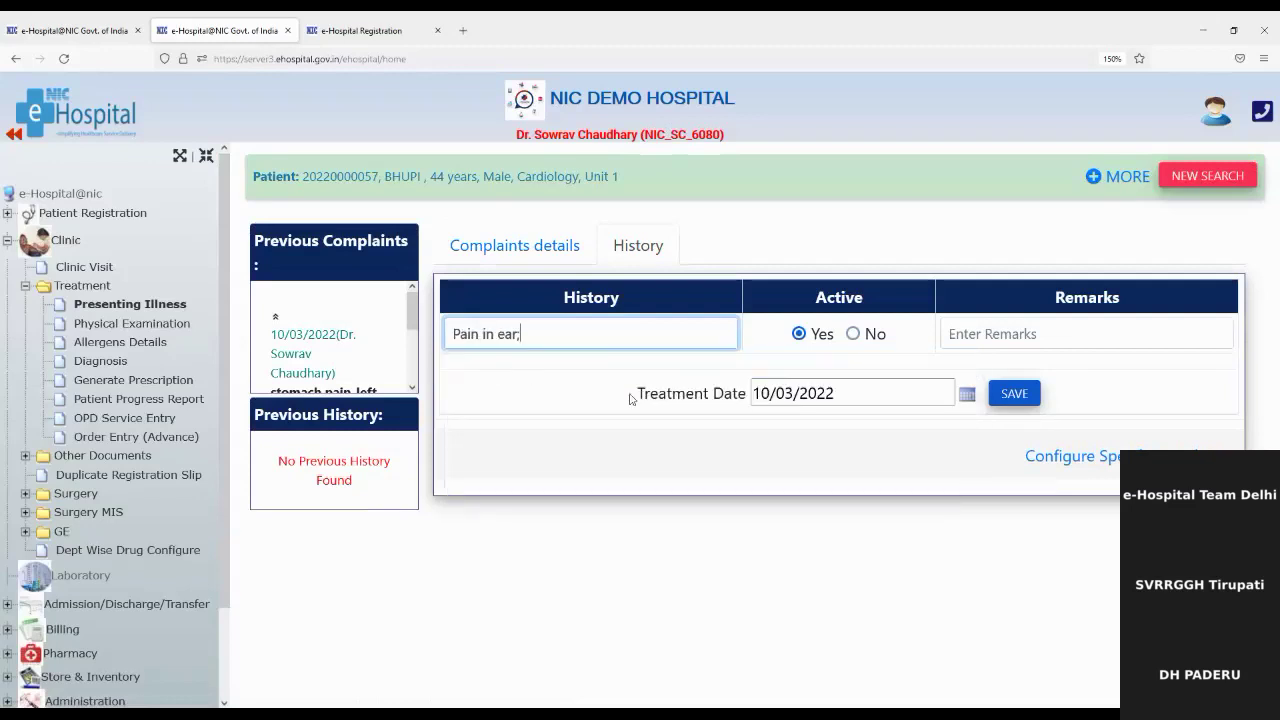
left_click(1004, 340)
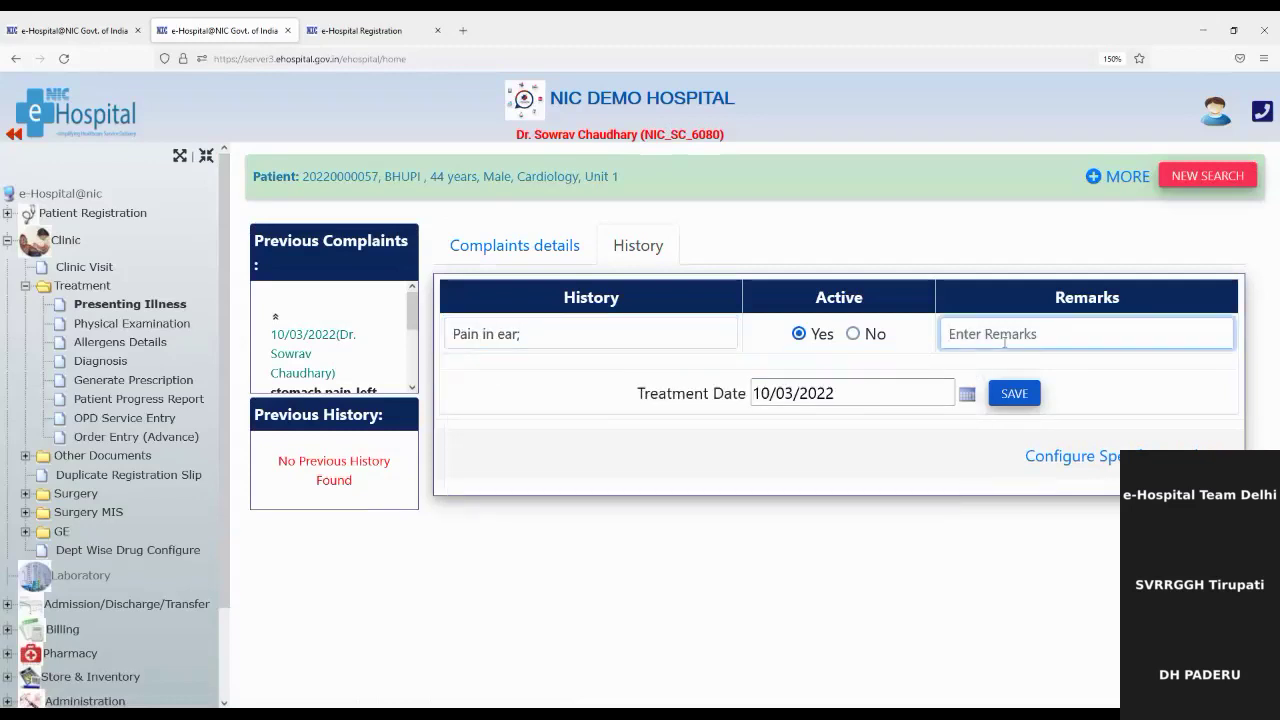
type("ok")
left_click(1013, 395)
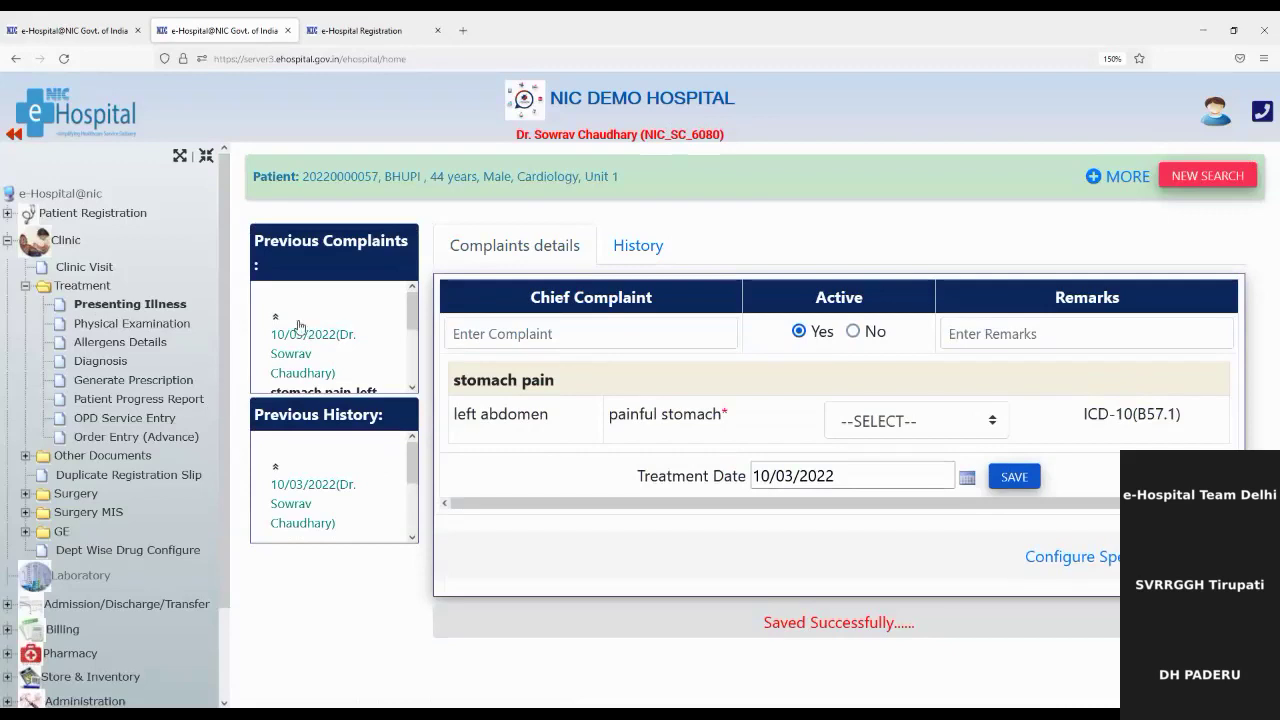
scroll(297, 375, "down", 3)
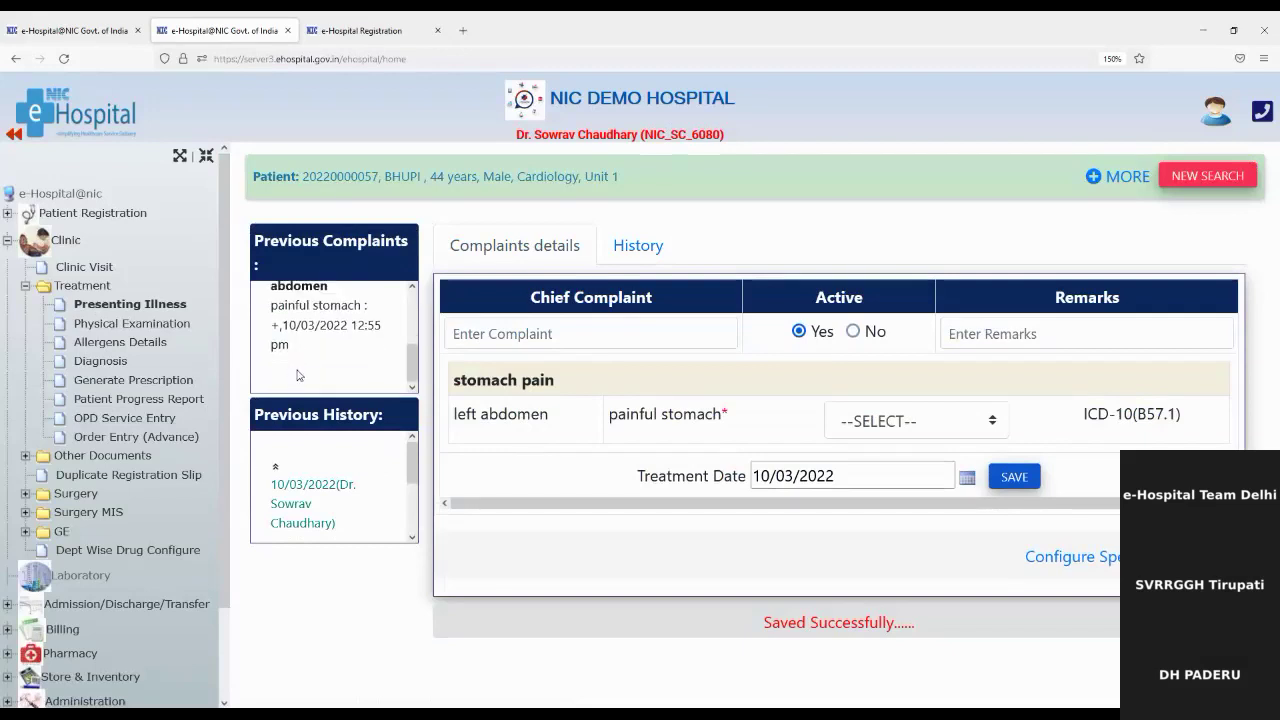
scroll(307, 505, "down", 3)
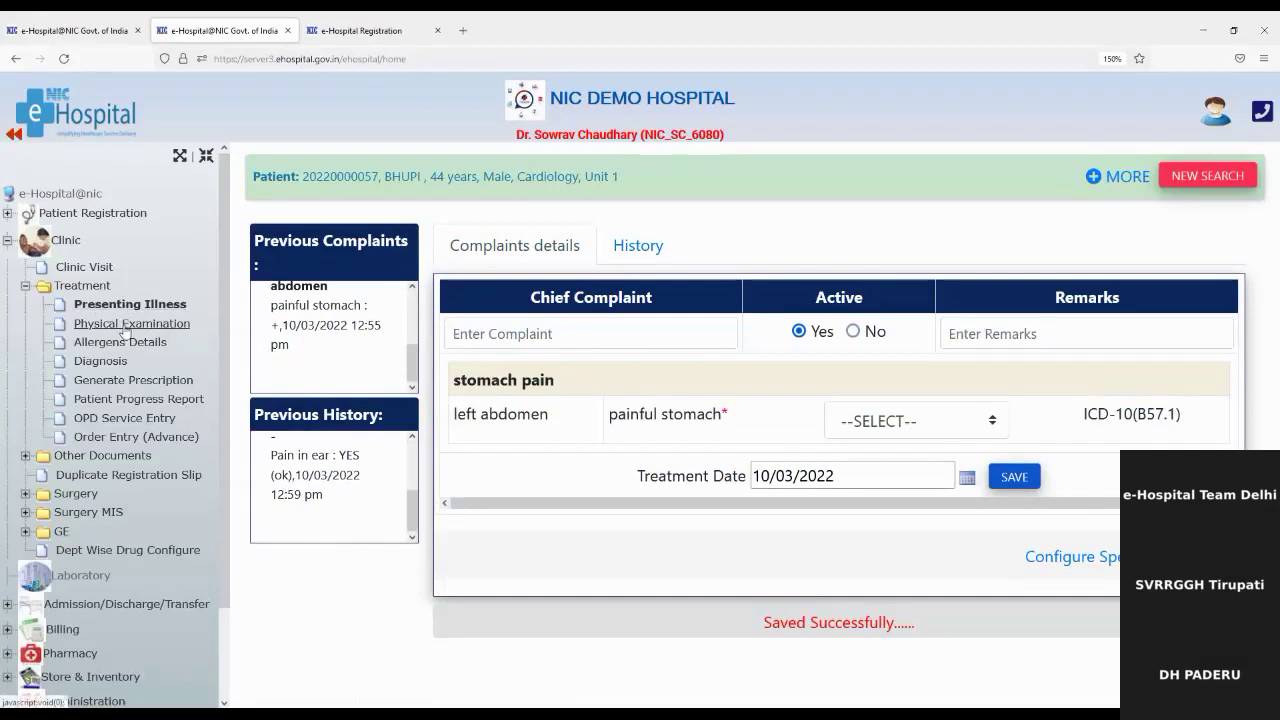
Step: Open Physical Examination and review the systemic, local and general vital signs sections
left_click(124, 325)
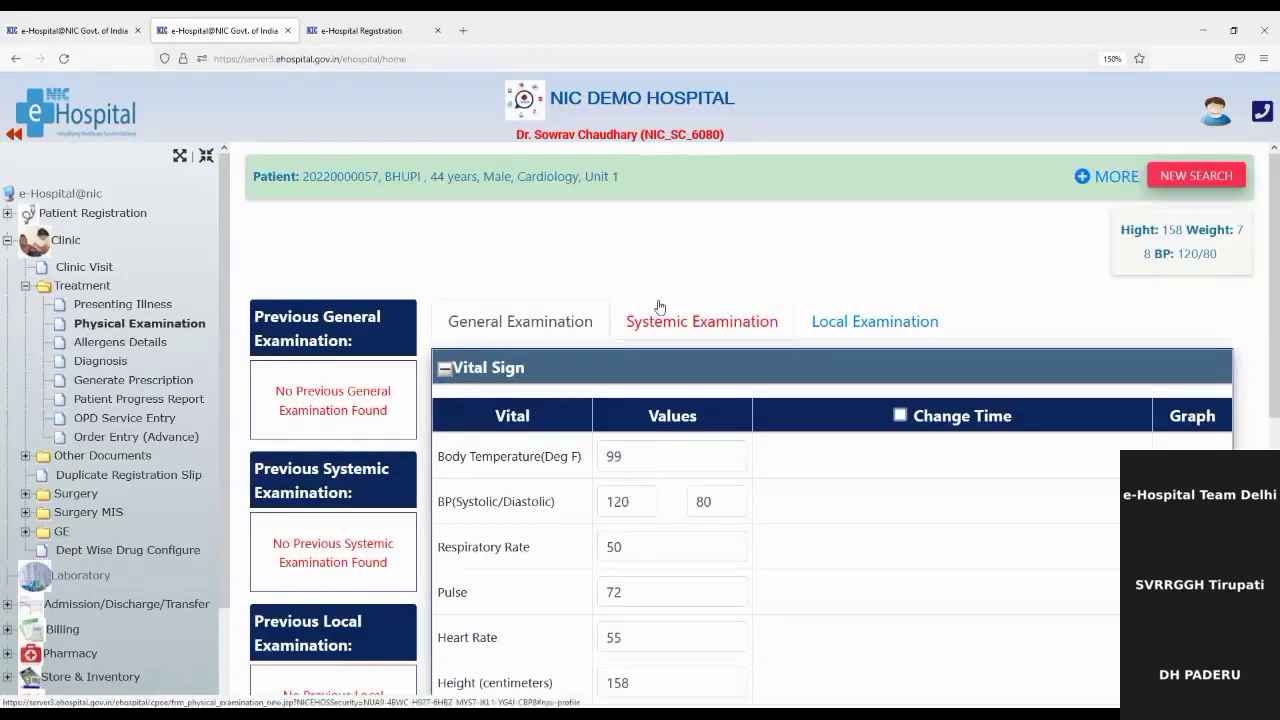
left_click(707, 330)
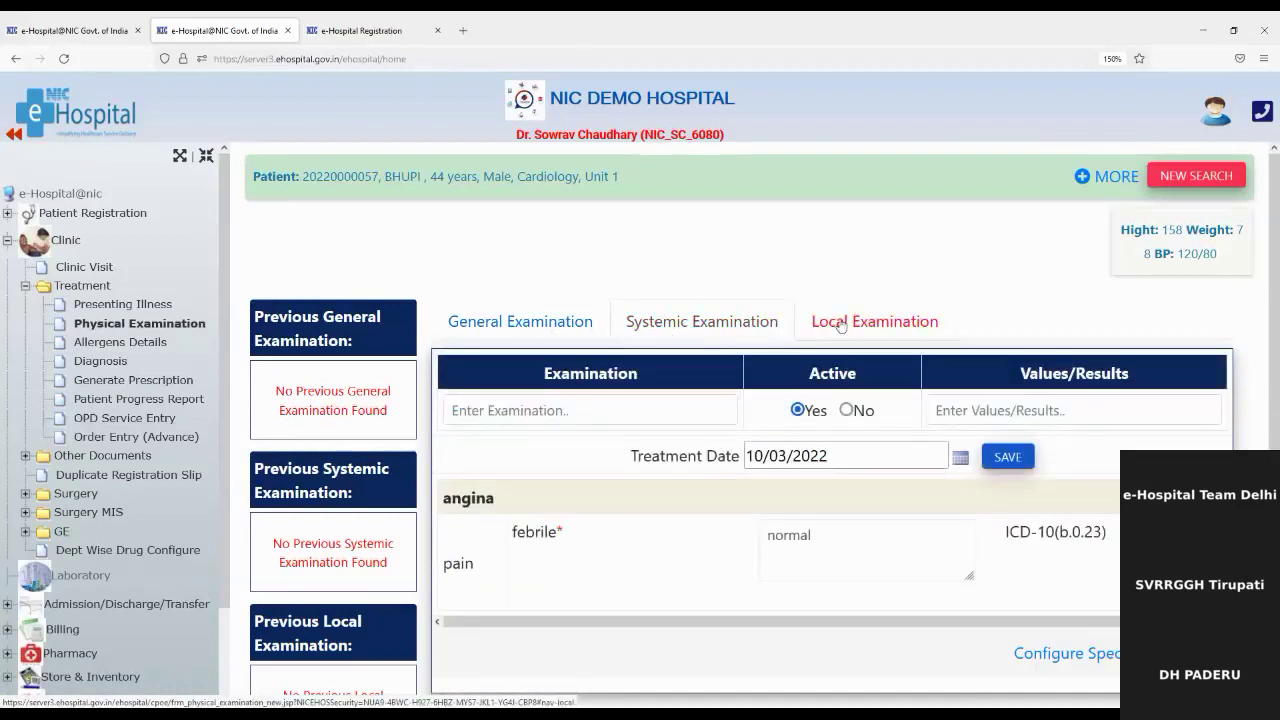
left_click(840, 324)
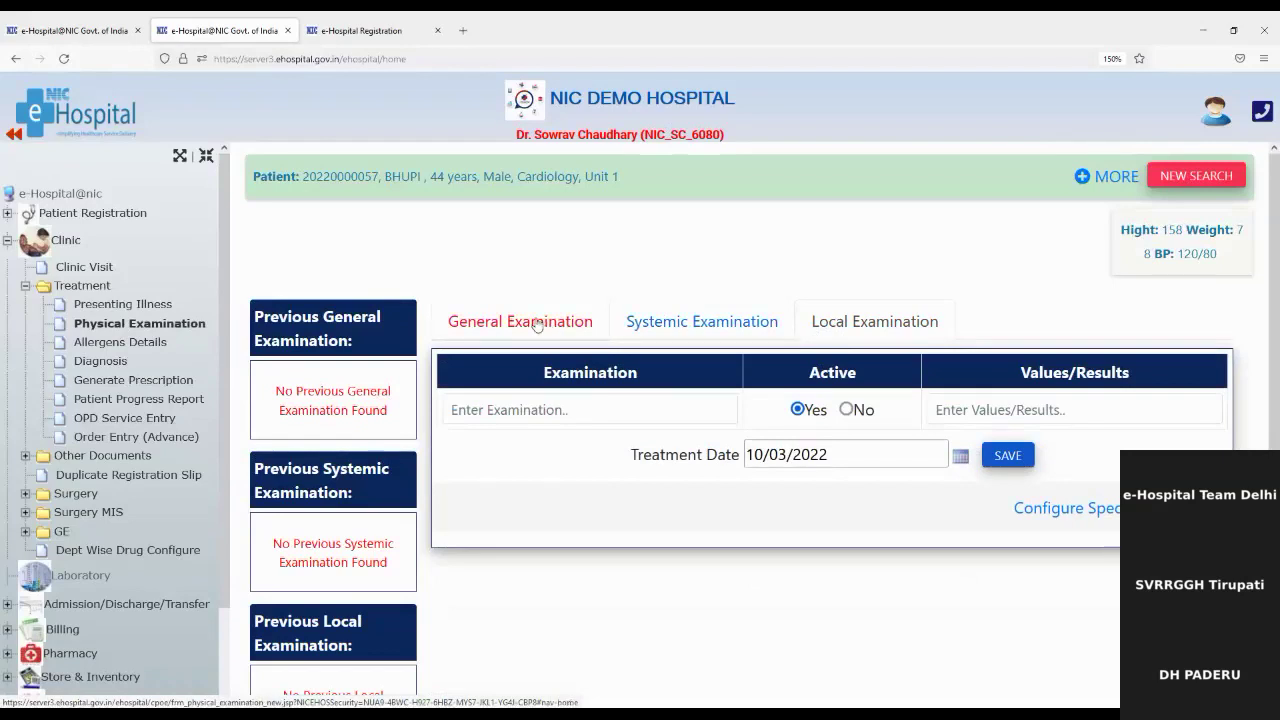
left_click(537, 324)
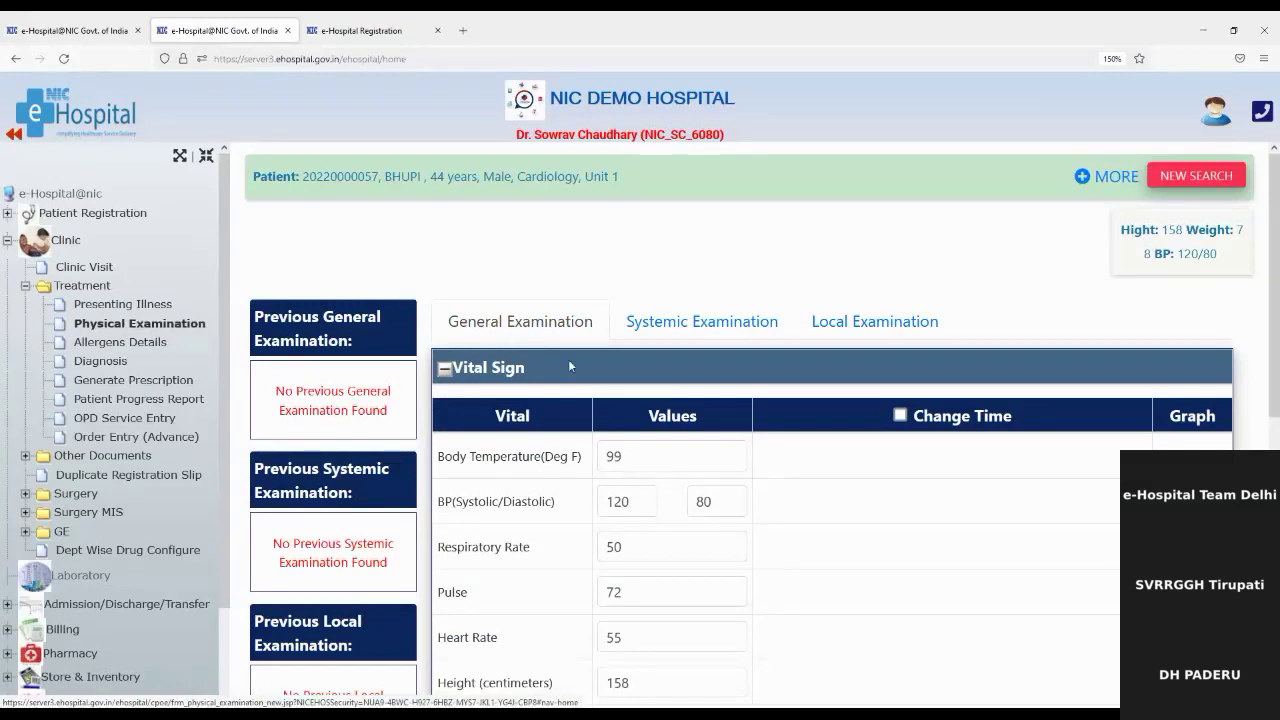
scroll(562, 516, "down", 3)
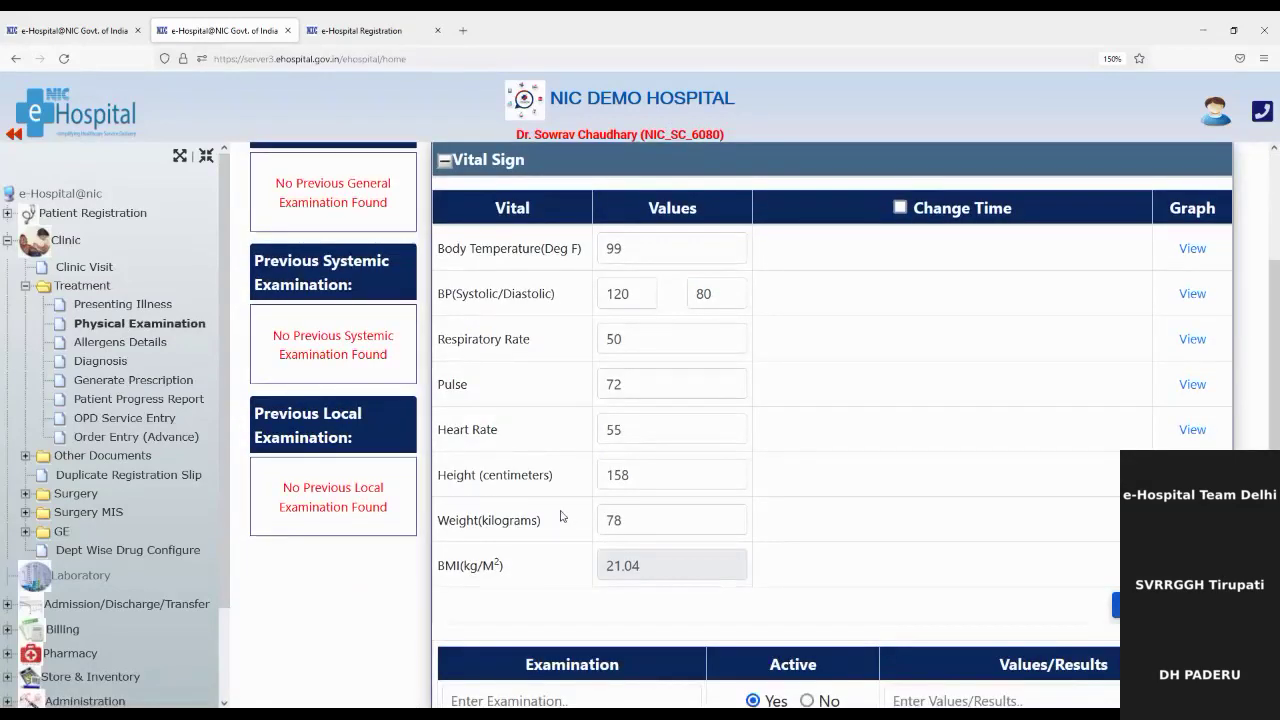
scroll(643, 500, "up", 3)
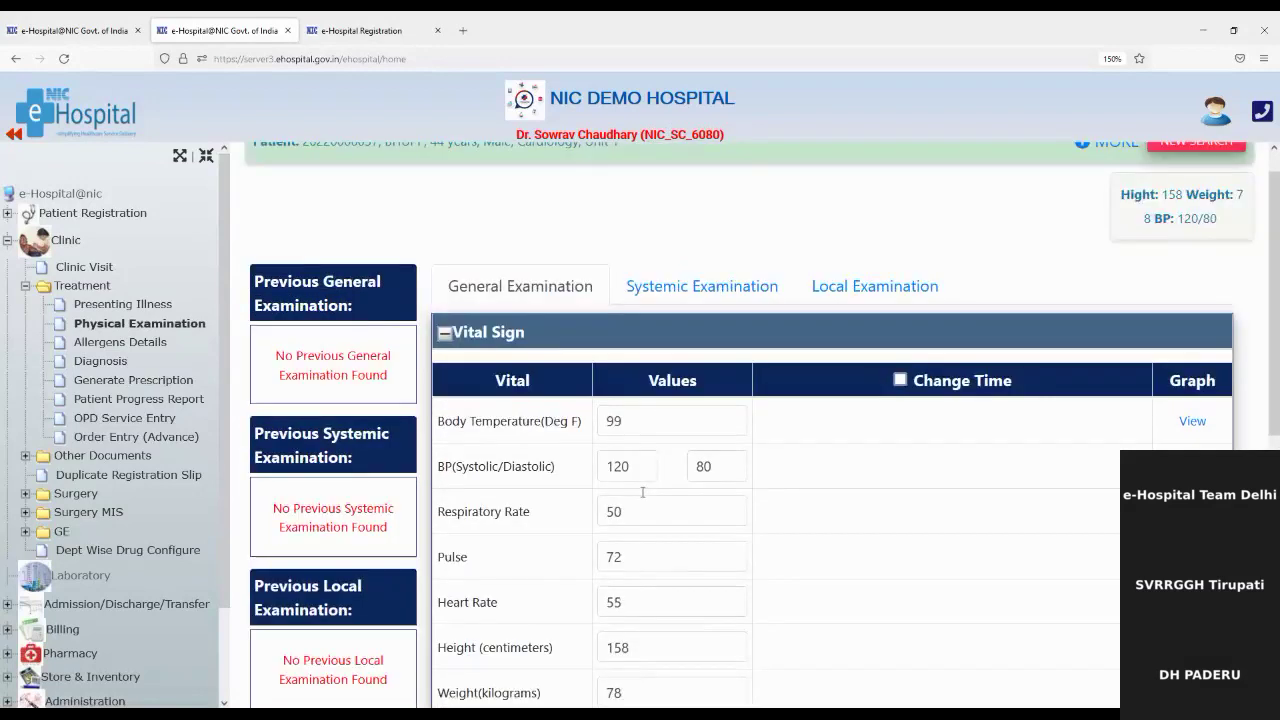
scroll(643, 492, "down", 2)
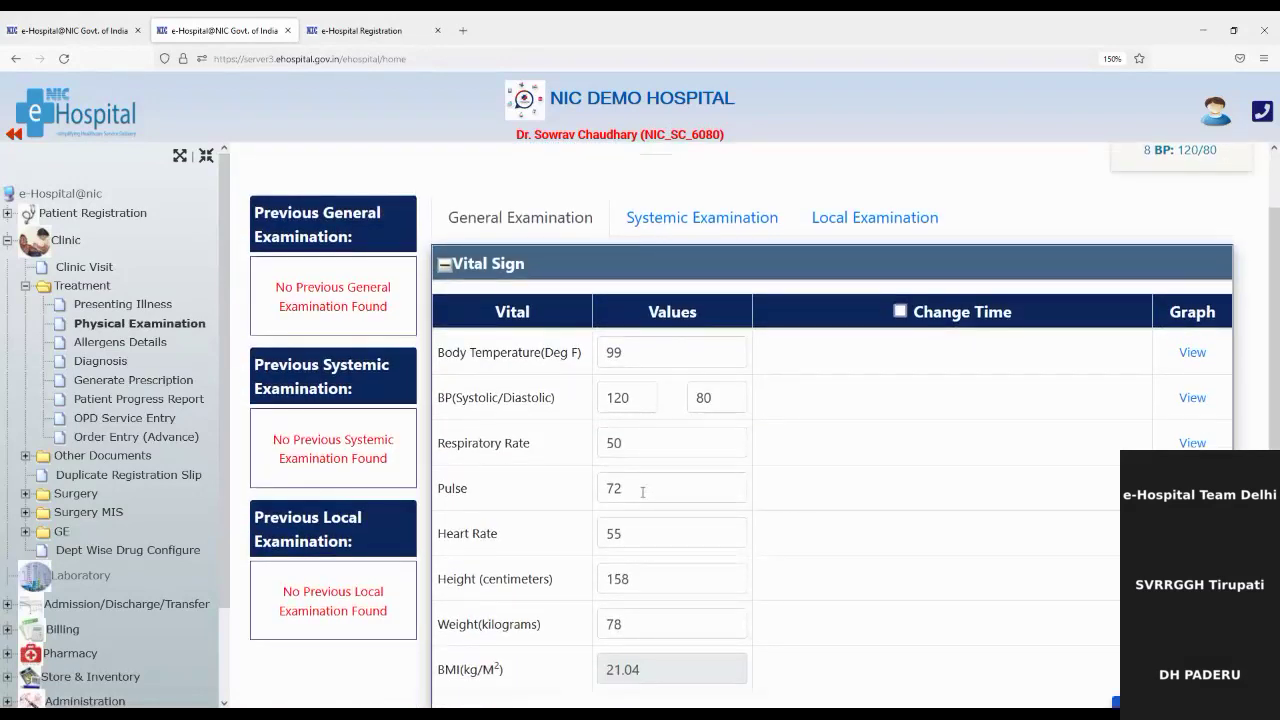
scroll(643, 491, "down", 2)
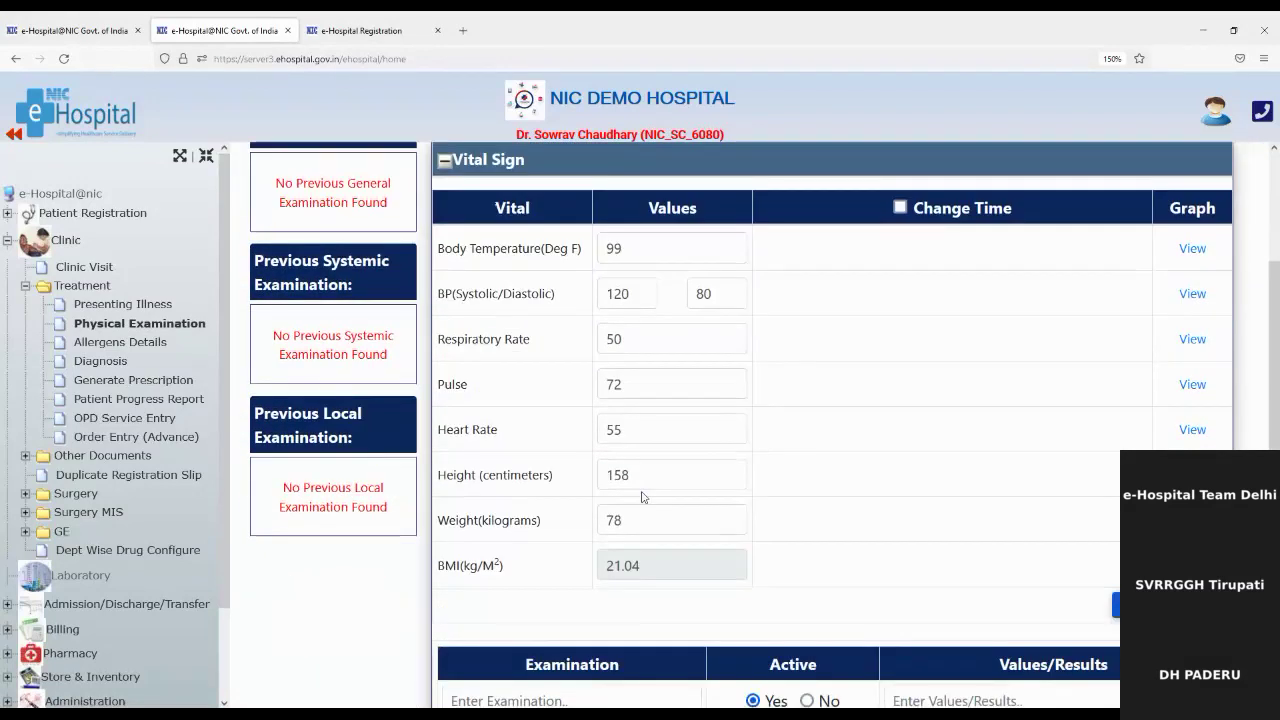
scroll(643, 491, "up", 3)
scroll(643, 492, "down", 2)
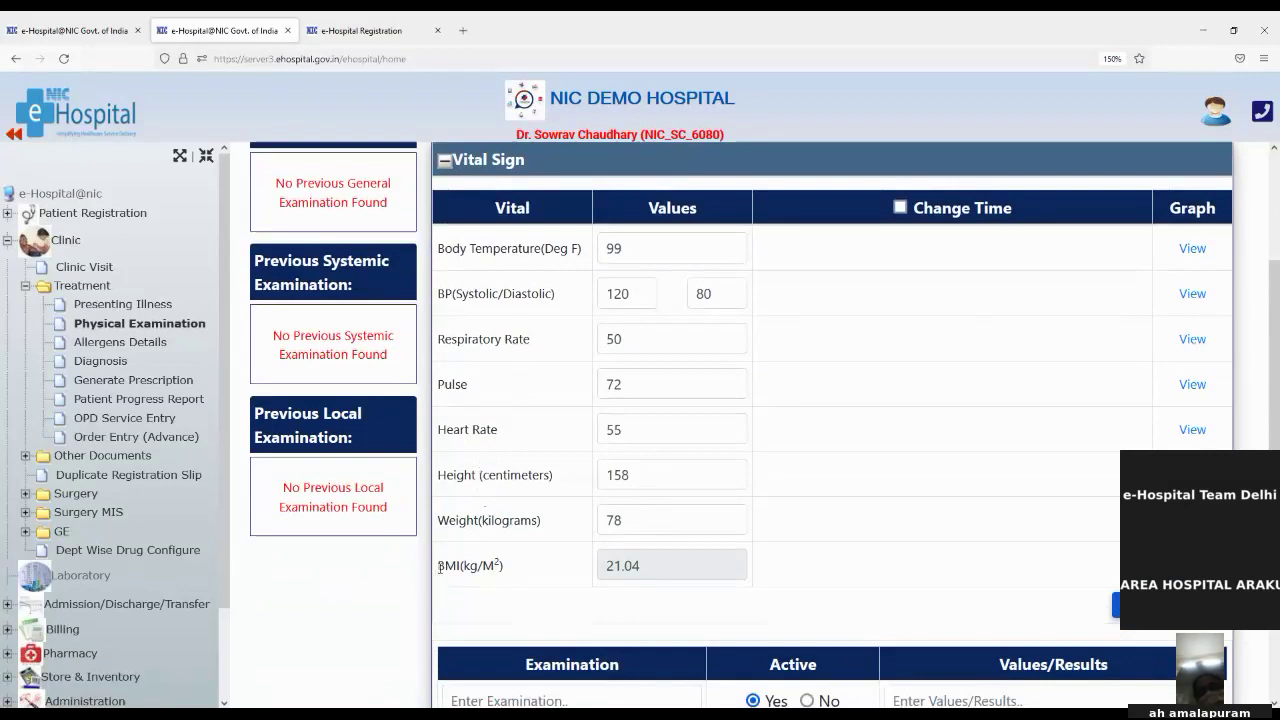
left_click_drag(437, 565, 500, 567)
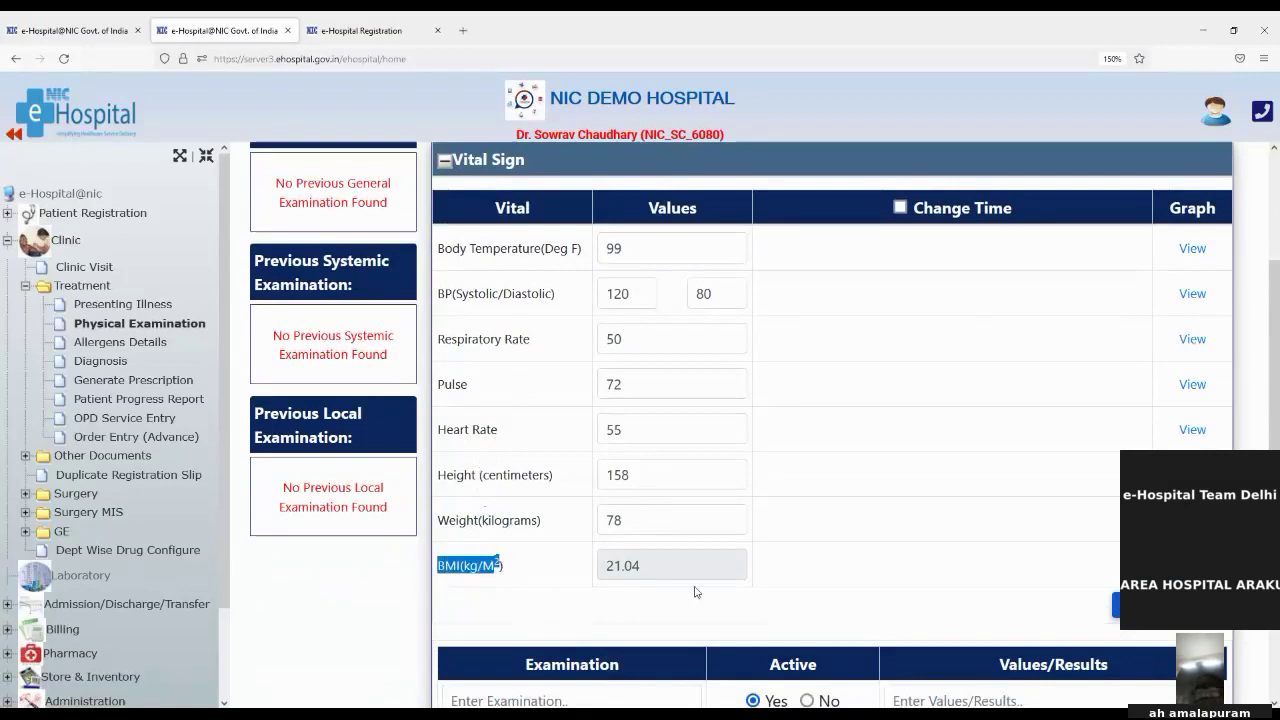
left_click(826, 522)
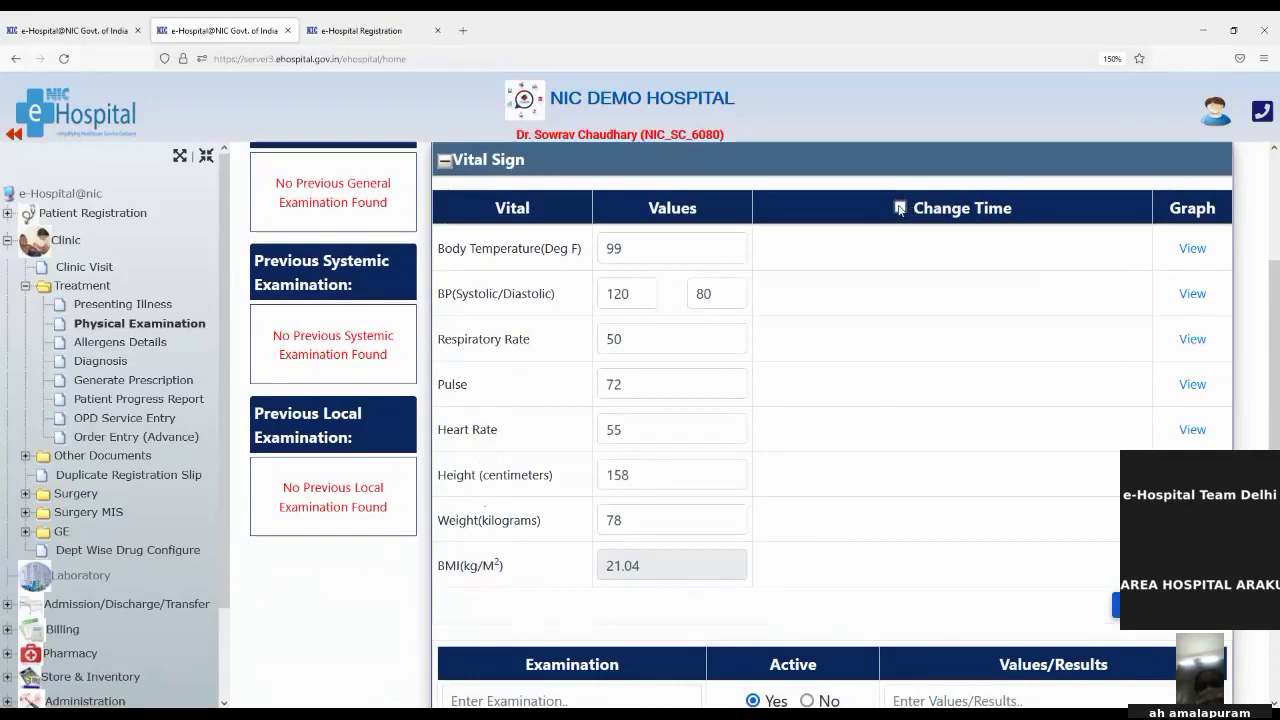
Step: Turn off Change Time so the vital readings show no hour and minute settings
left_click(900, 207)
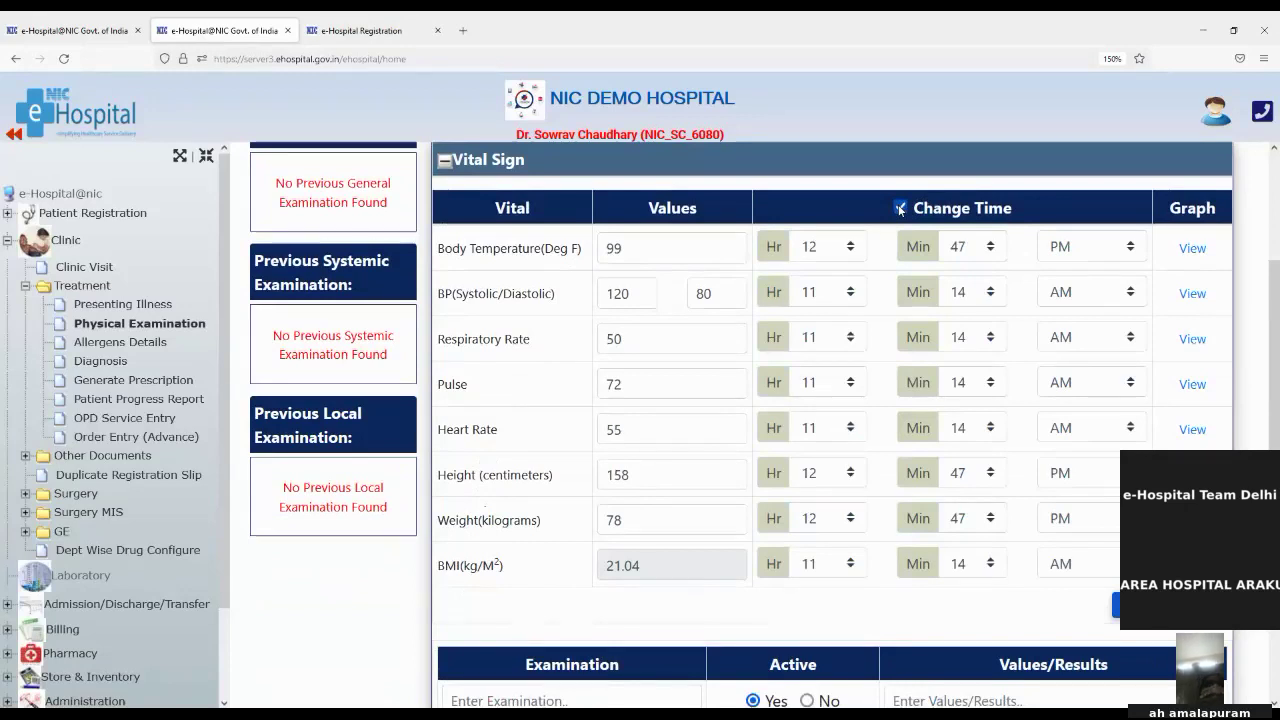
left_click(900, 207)
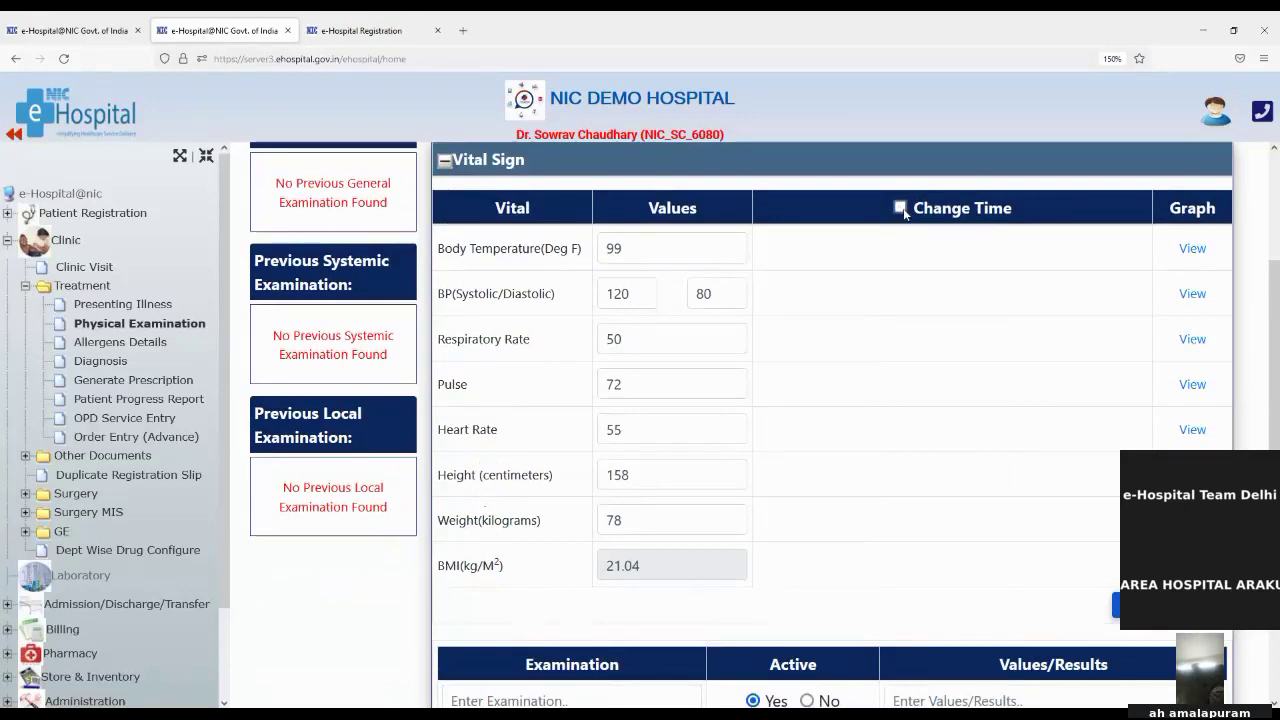
scroll(885, 425, "down", 3)
scroll(883, 437, "down", 1)
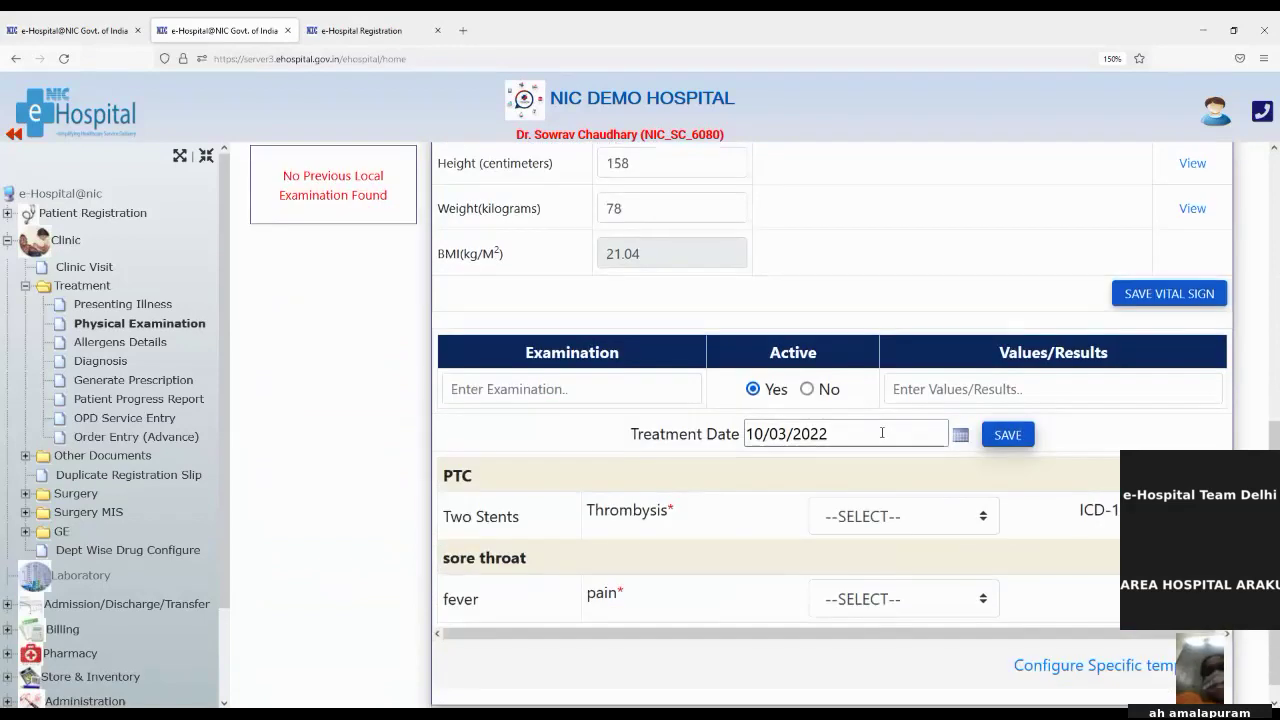
Step: Add a Pain control general examination with result 'ok' and save it
left_click(518, 394)
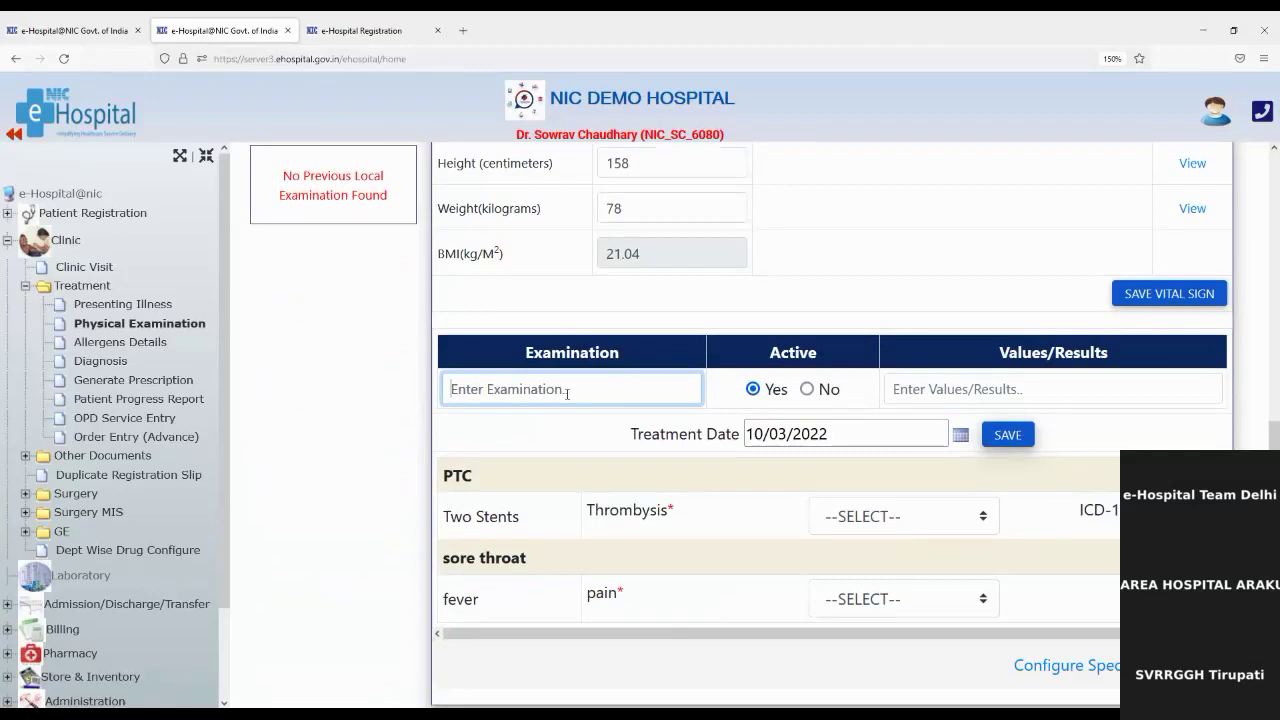
type("pain")
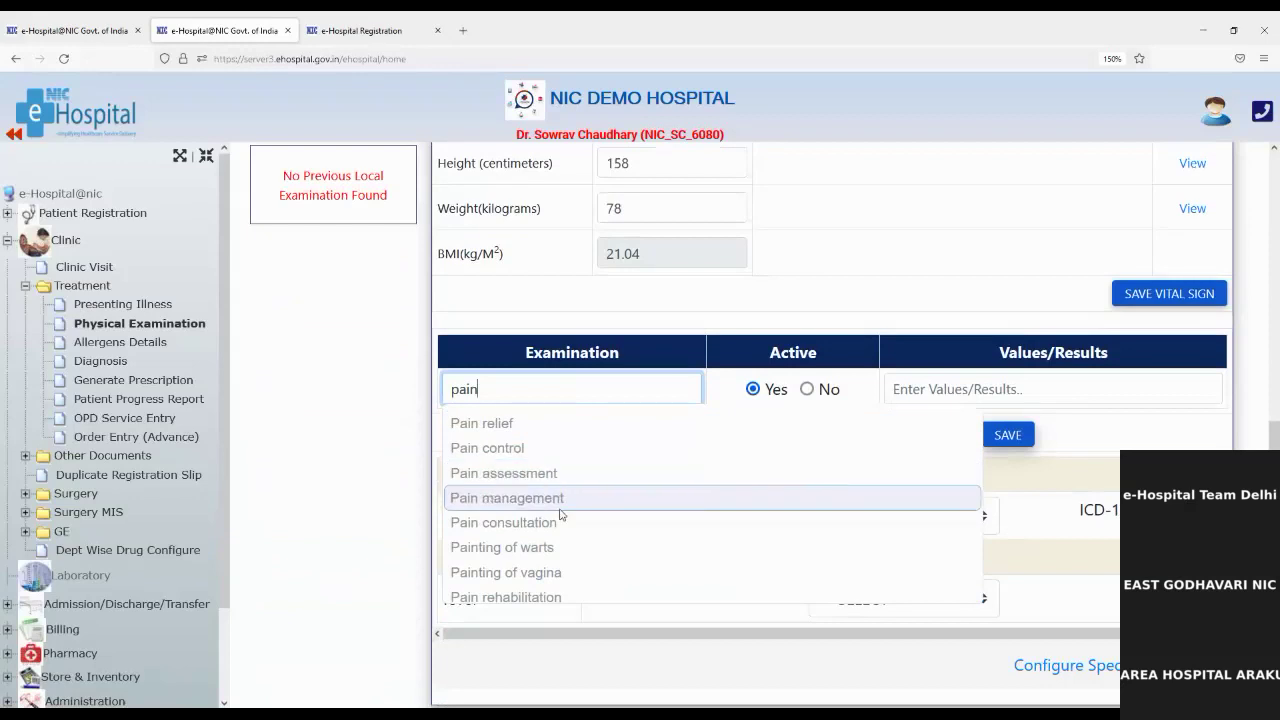
left_click(525, 452)
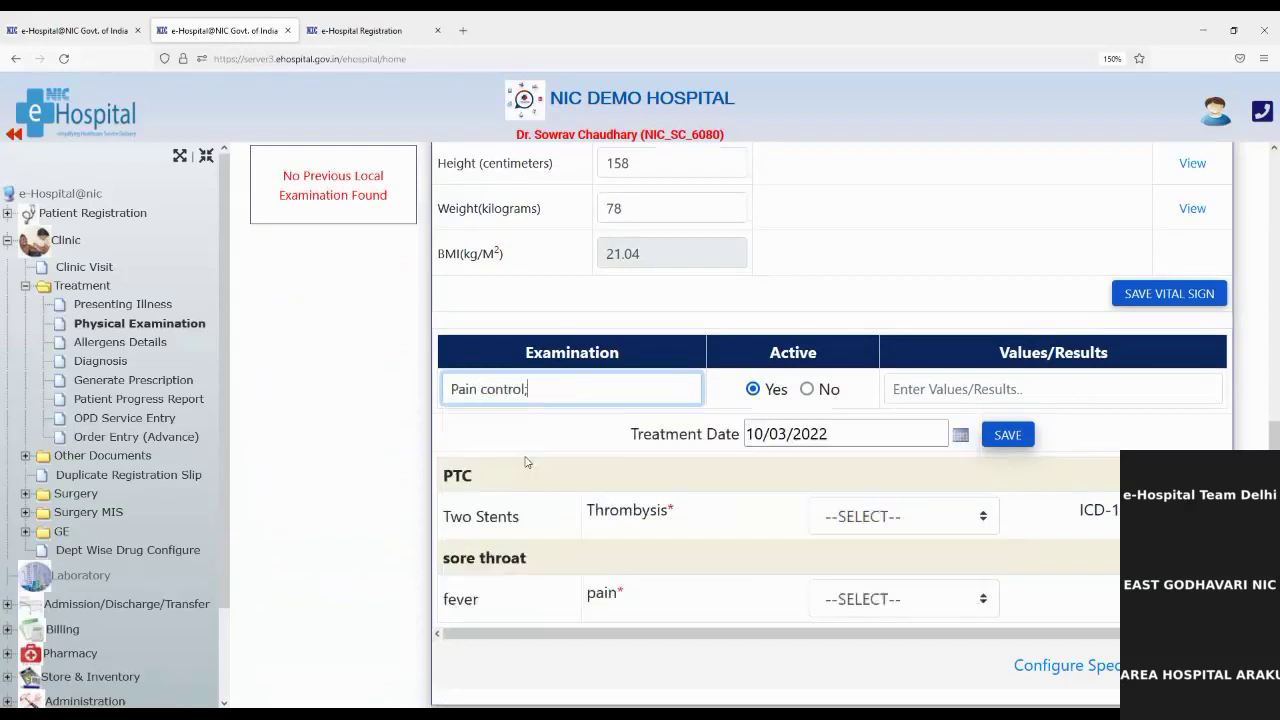
left_click(970, 389)
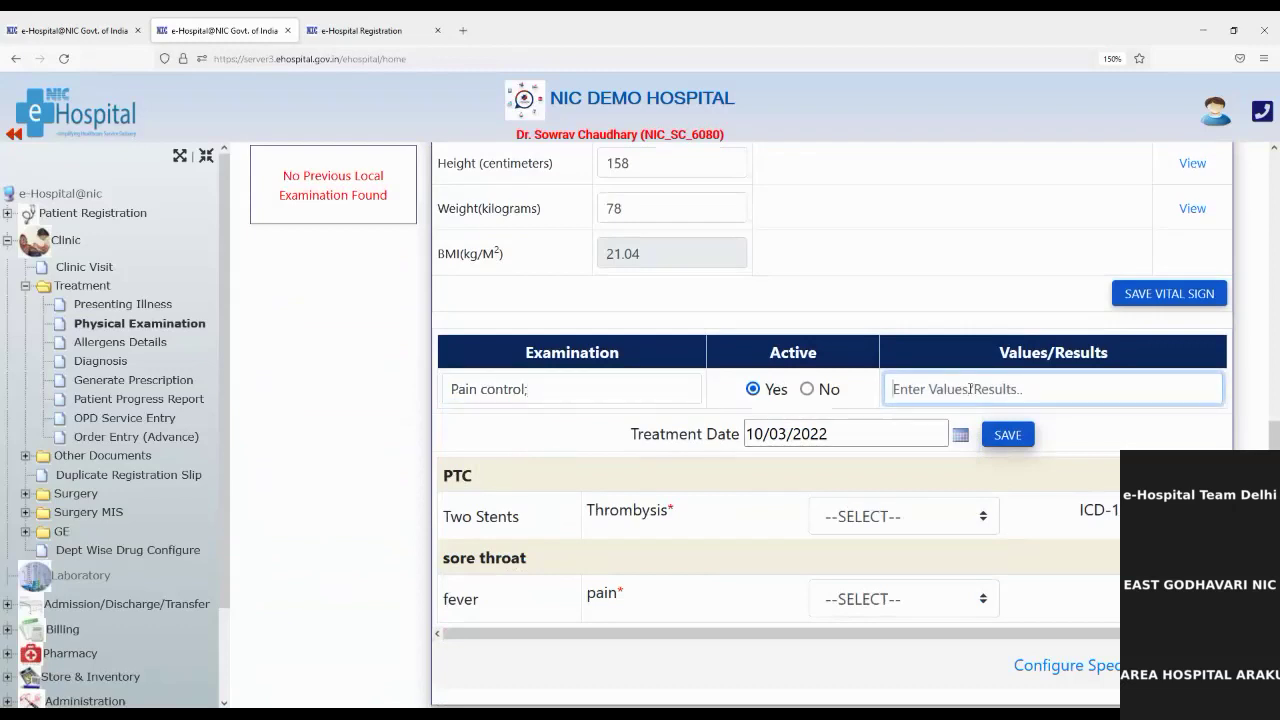
type("ok")
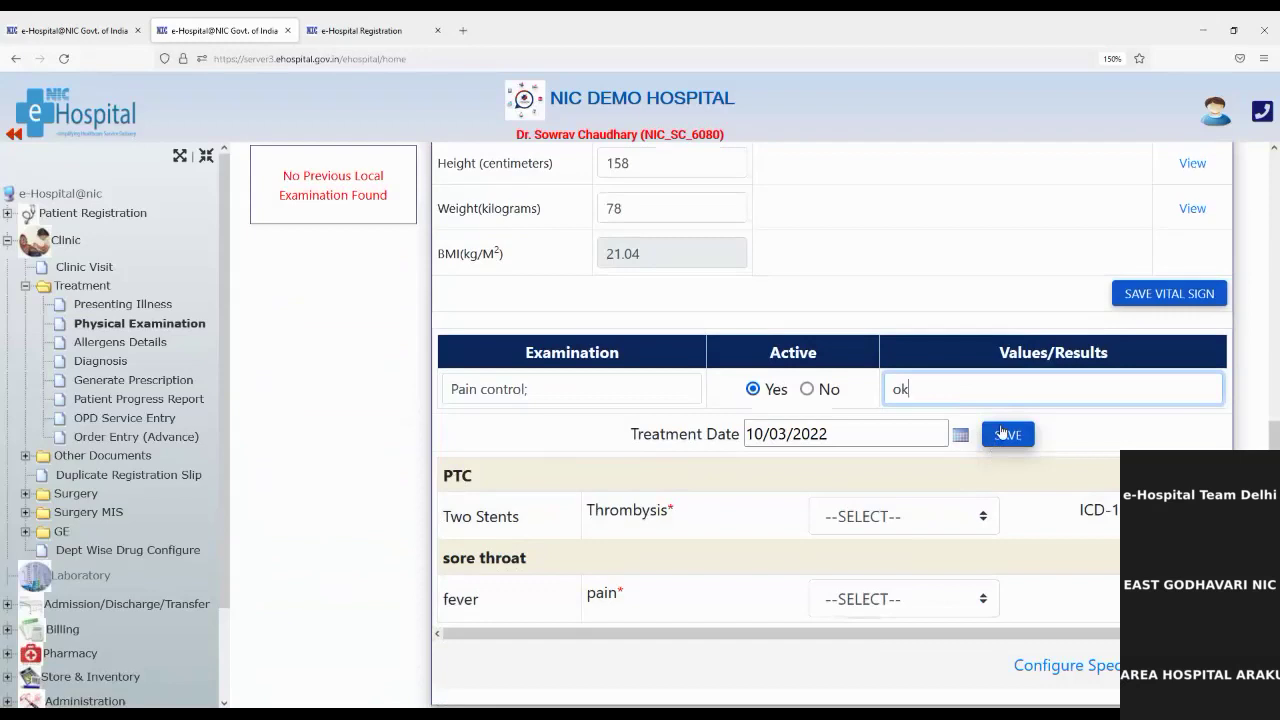
left_click(1003, 432)
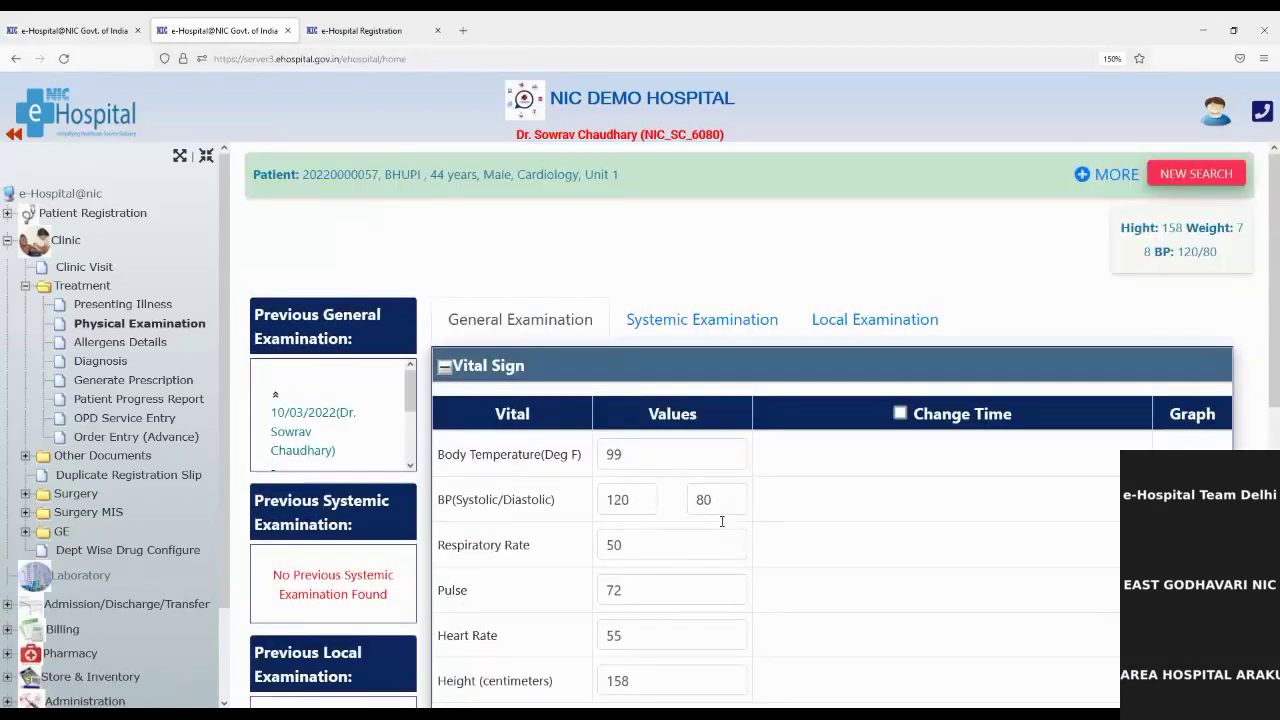
Step: On the Systemic Examination tab, search 'fev' and choose Fever treatment as the examination
left_click(678, 322)
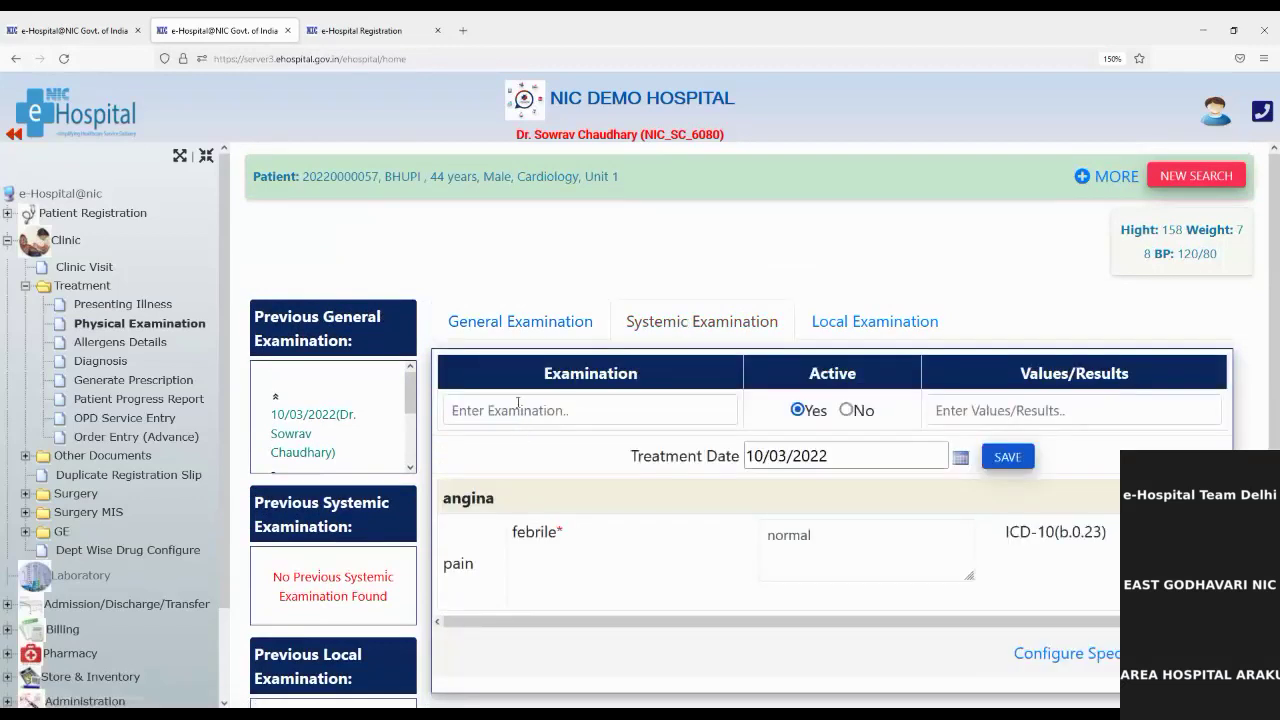
left_click(508, 411)
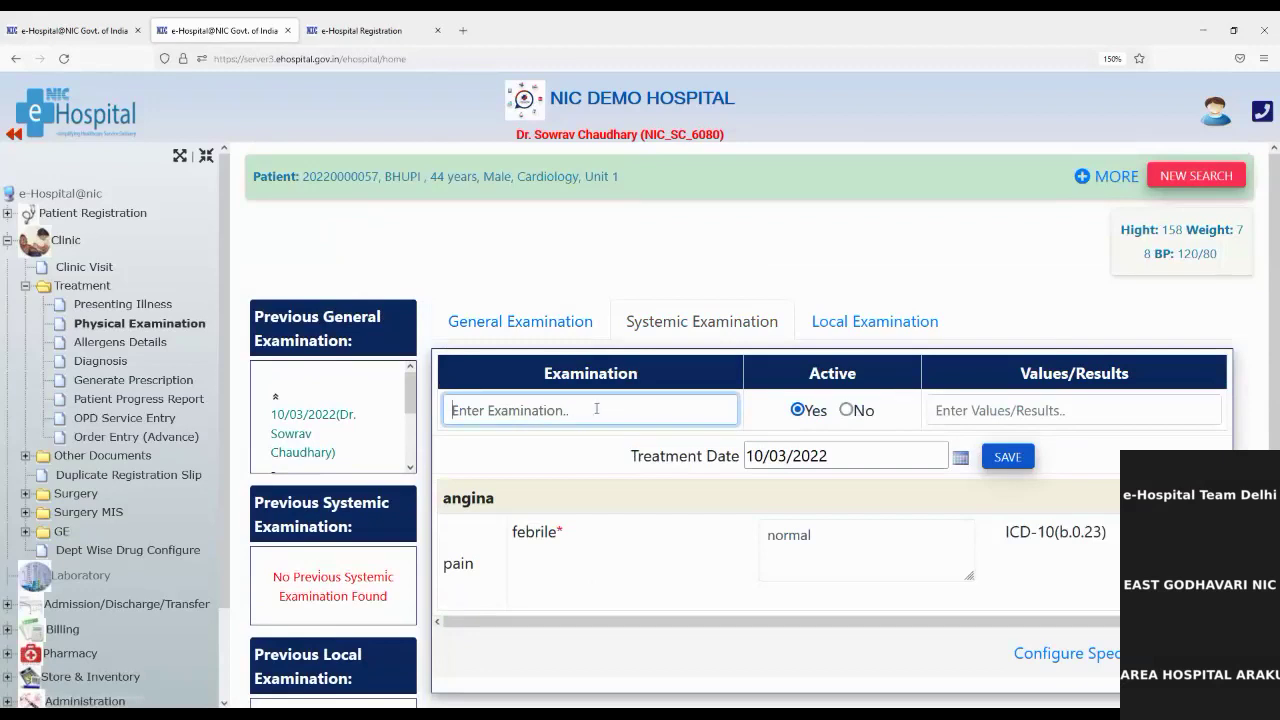
type("fever")
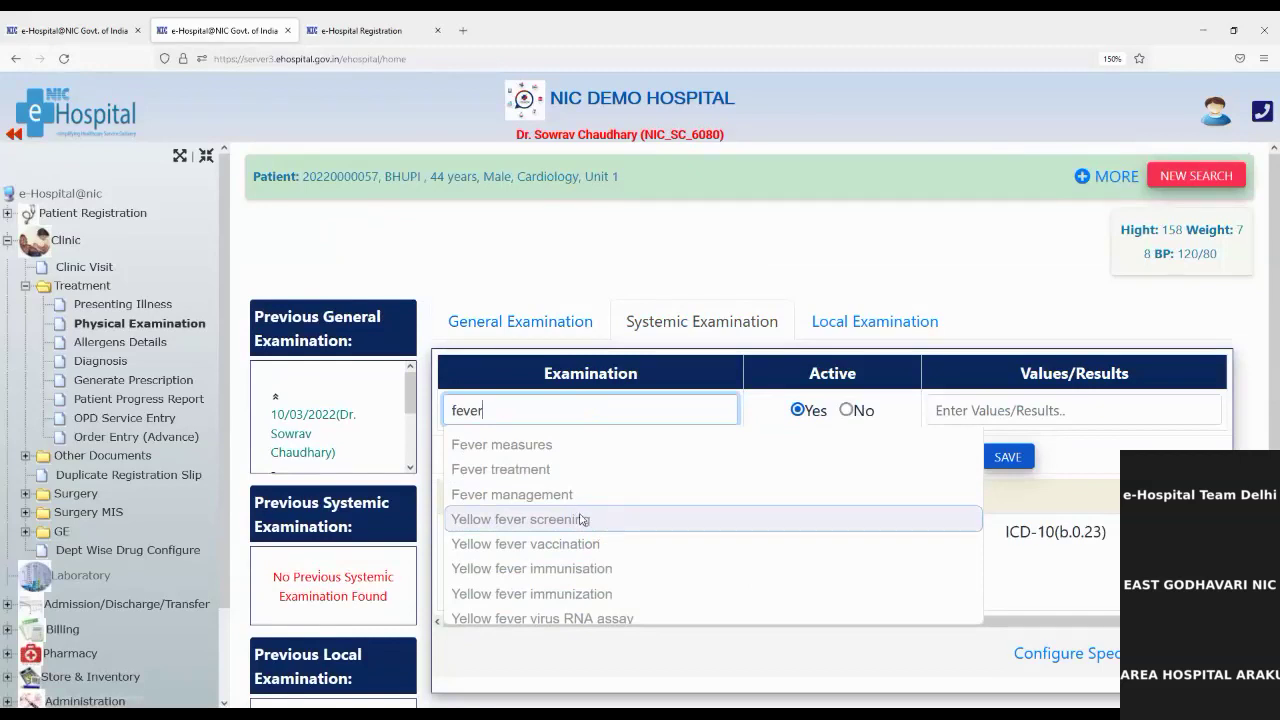
left_click(528, 480)
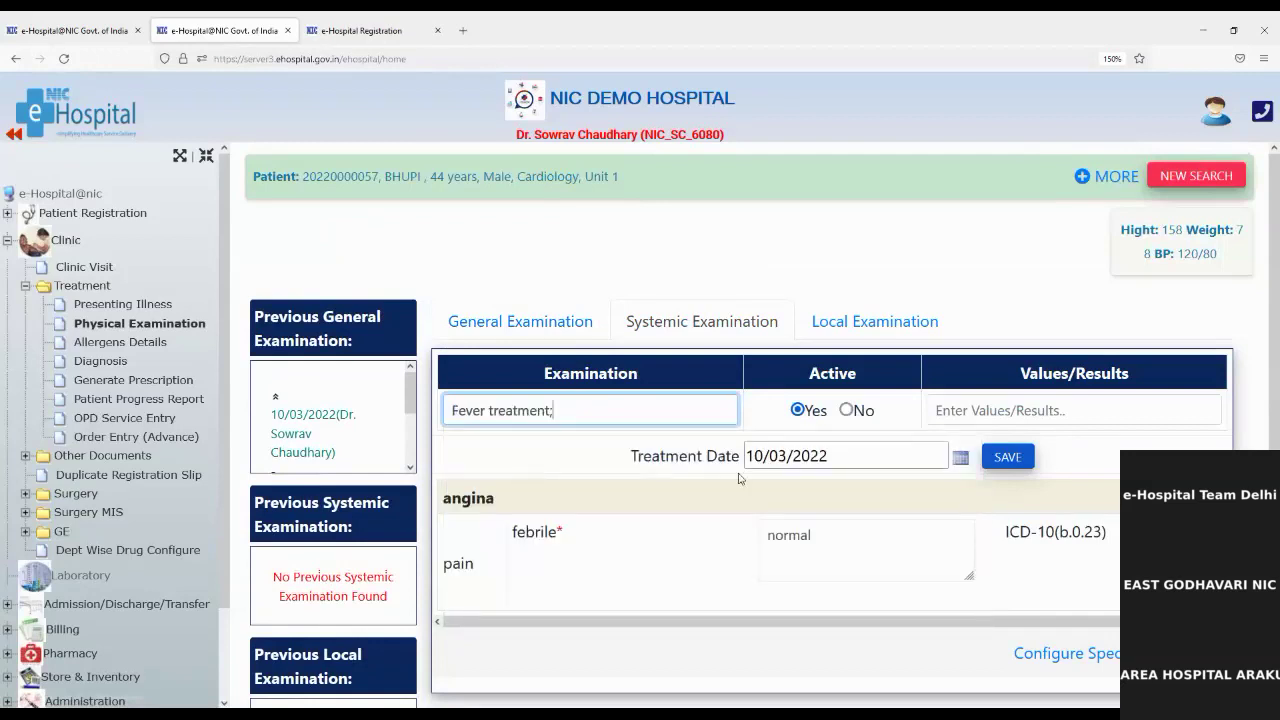
left_click(1006, 410)
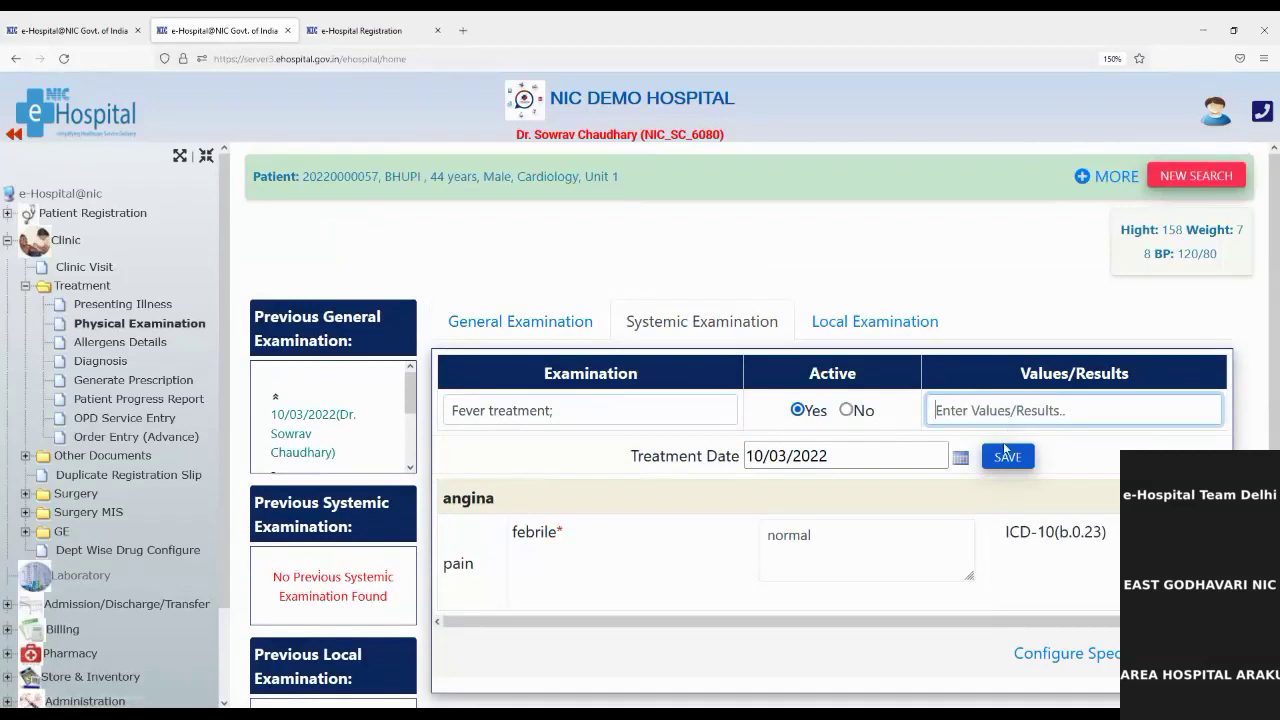
Step: Save the Fever treatment systemic examination and switch to the Local Examination form
left_click(1007, 459)
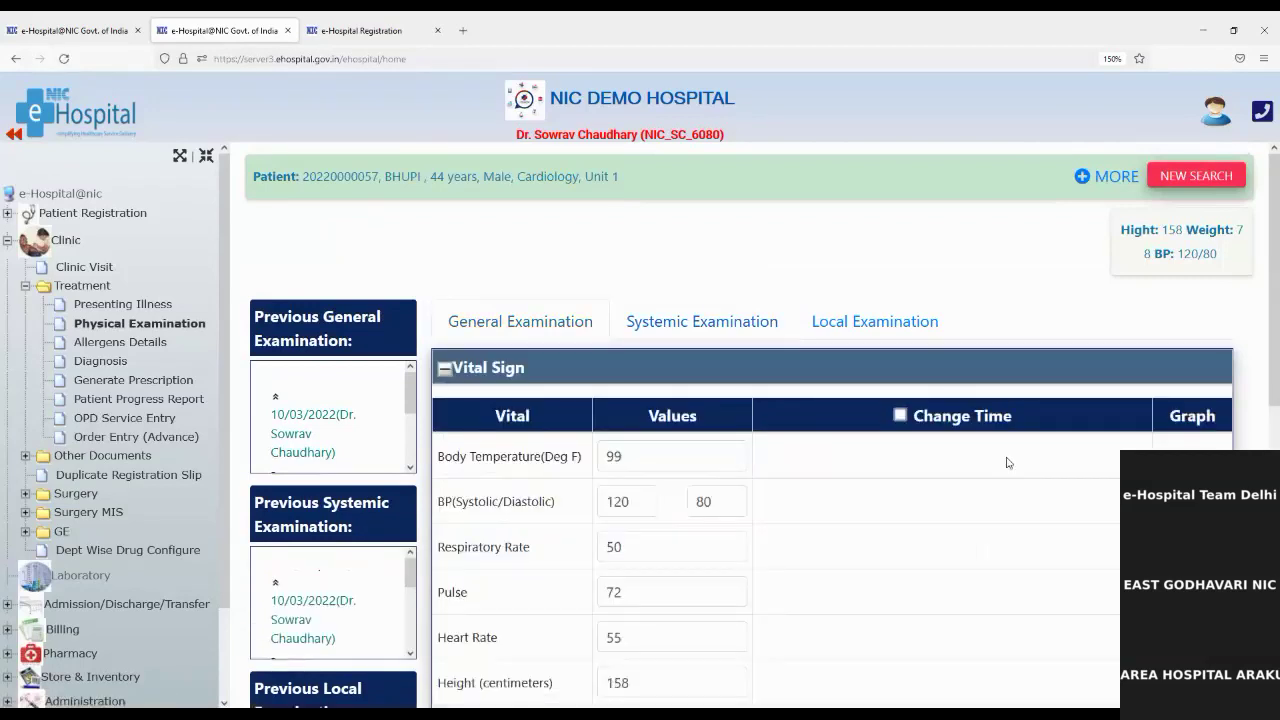
left_click(856, 320)
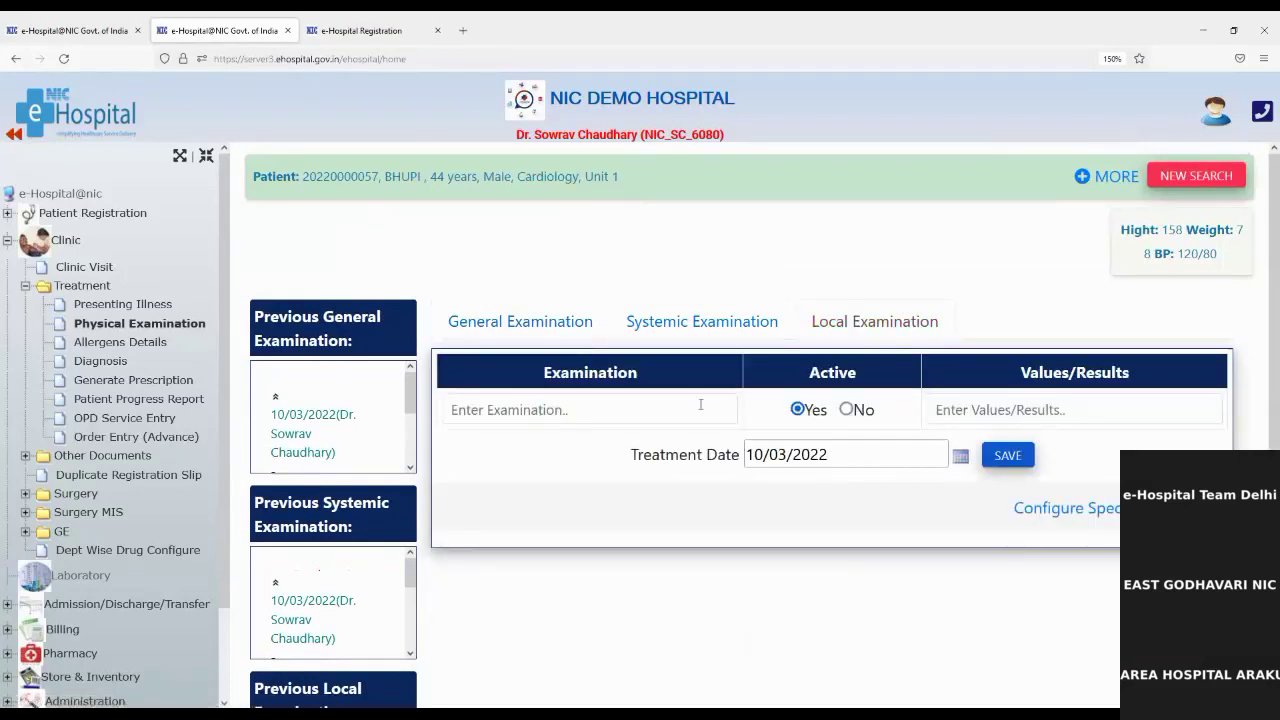
scroll(313, 530, "down", 2)
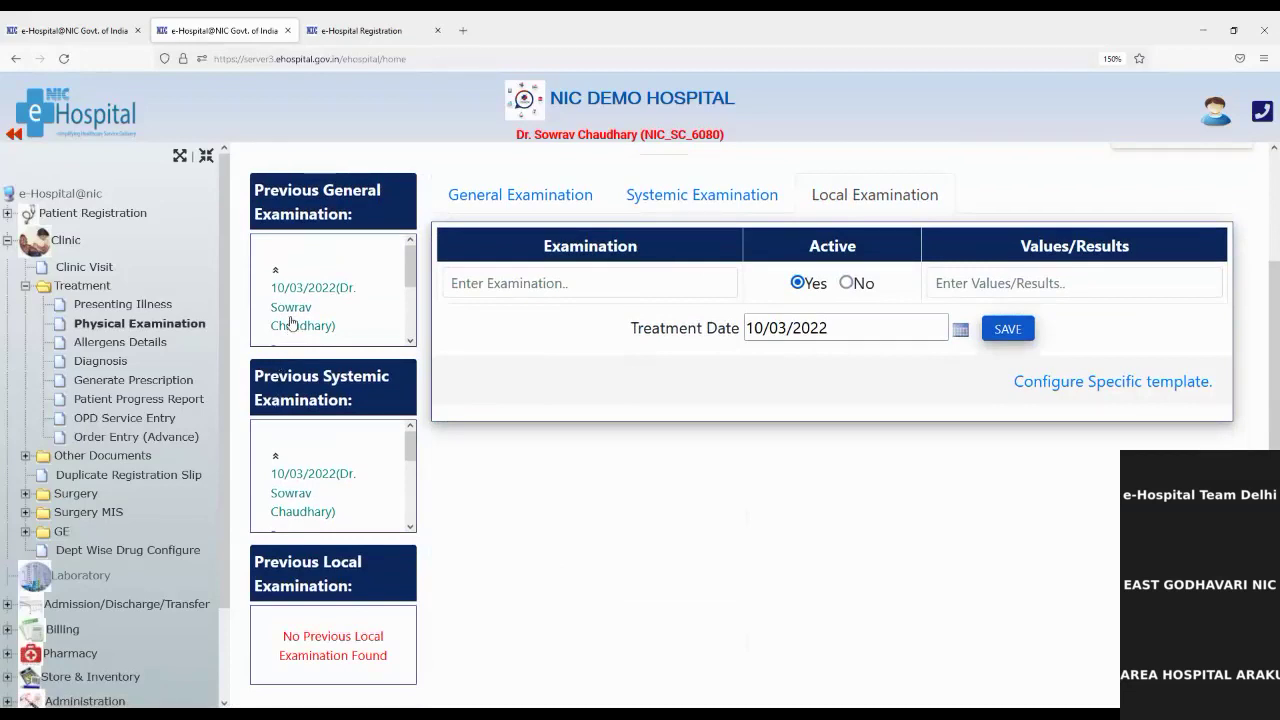
scroll(290, 305, "up", 2)
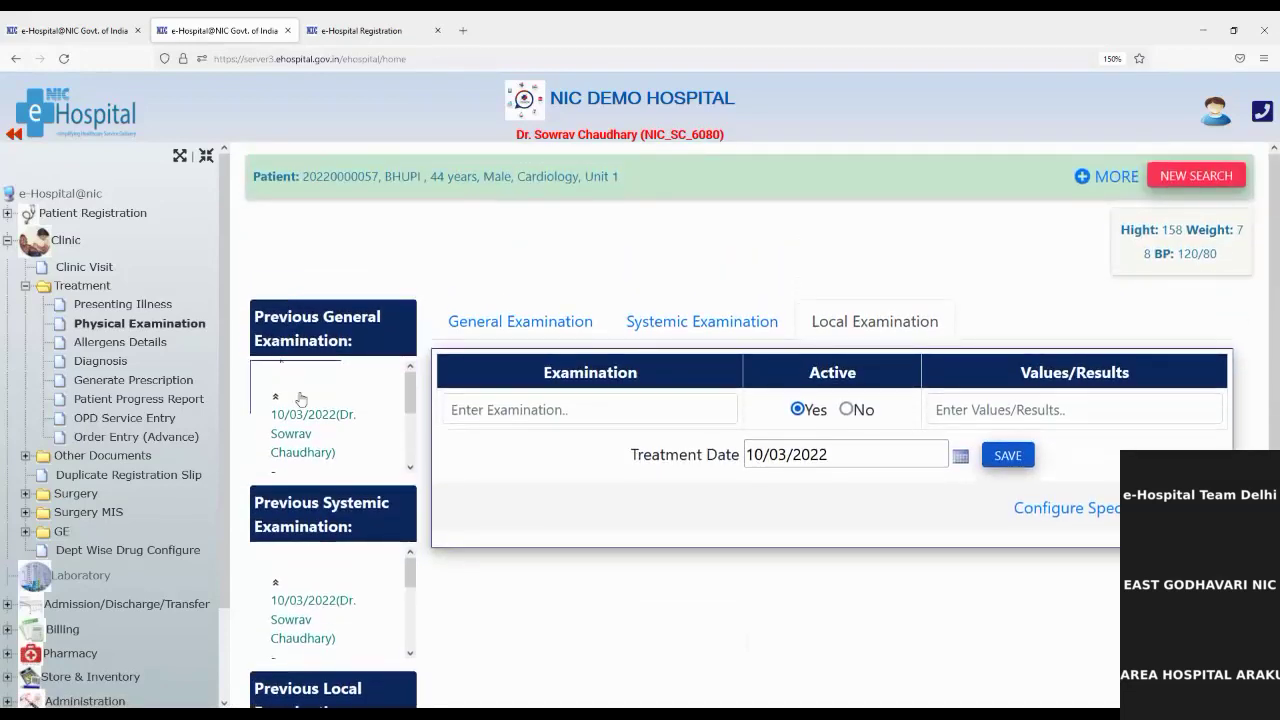
Step: Expand the Previous Systemic Examination entry and review its Fever treatment details
left_click(276, 397)
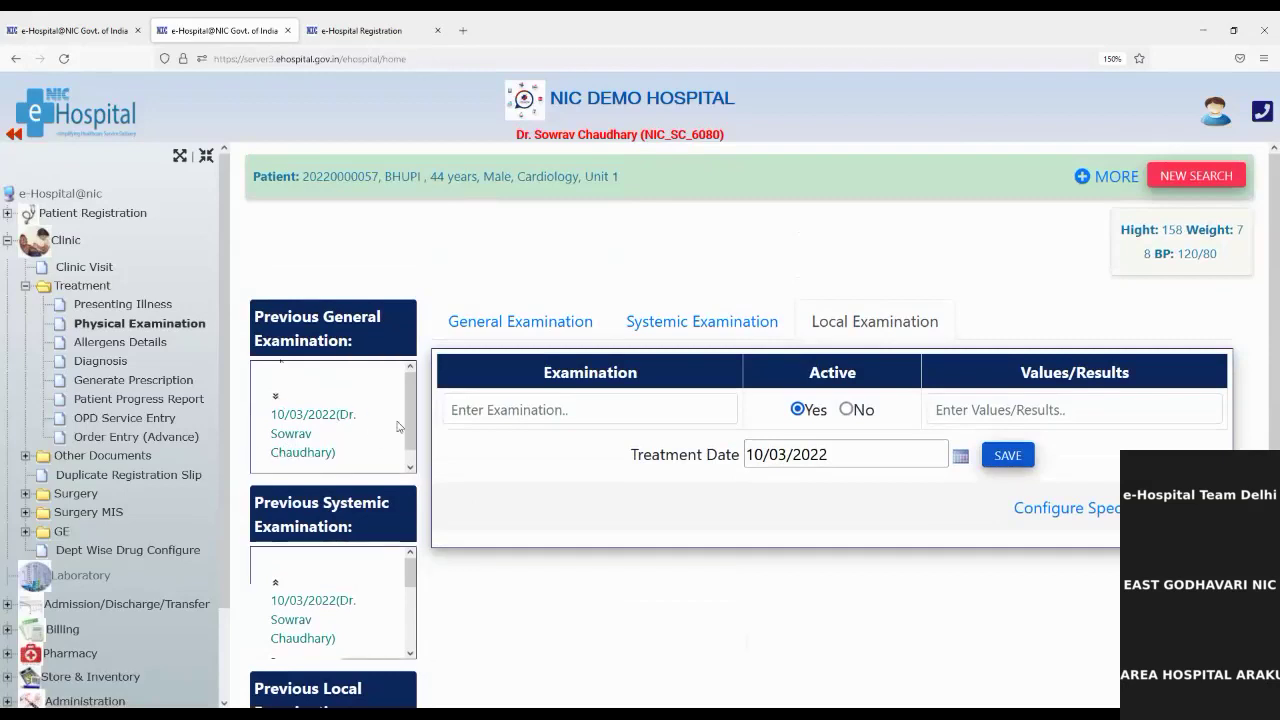
scroll(412, 422, "down", 1)
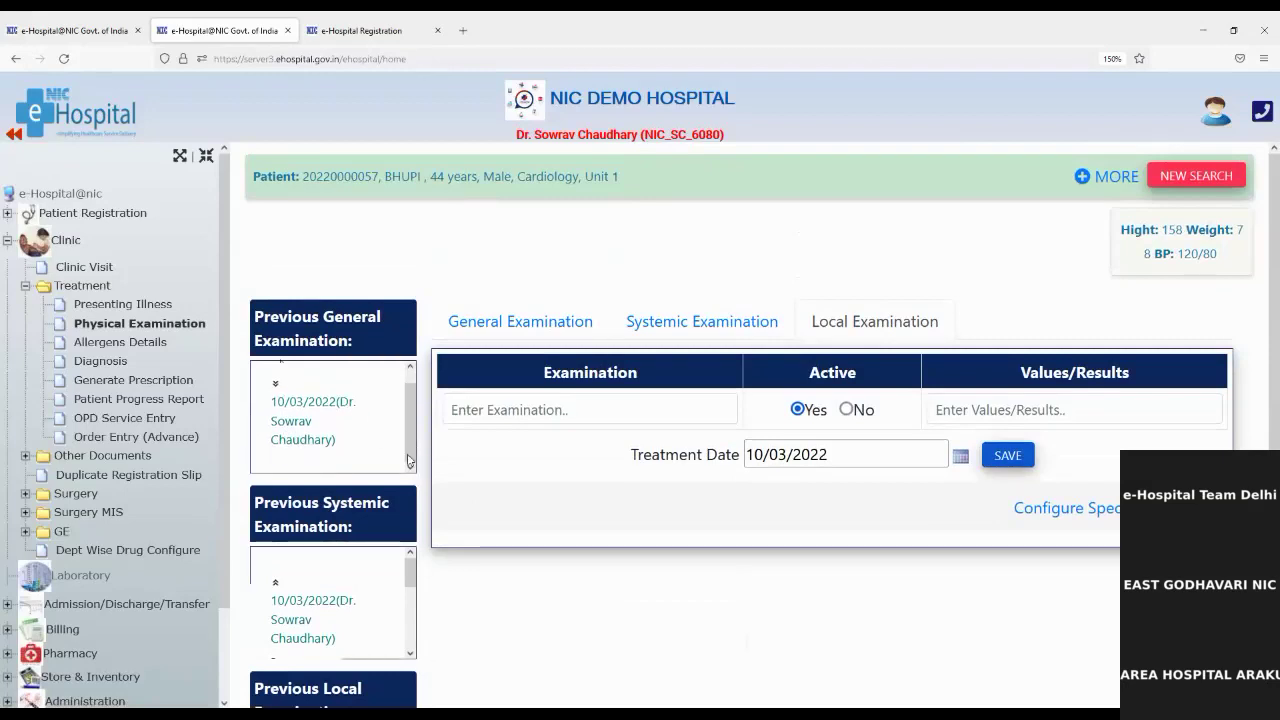
scroll(287, 453, "down", 2)
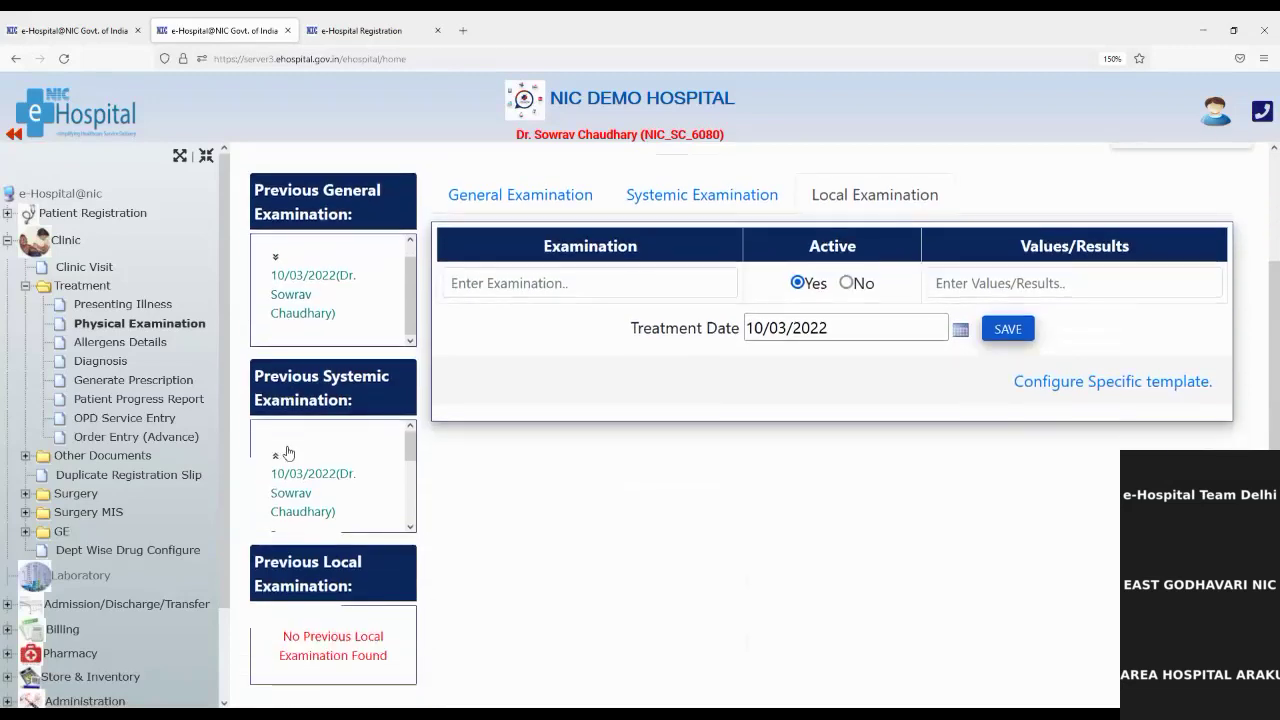
left_click(275, 460)
left_click(275, 456)
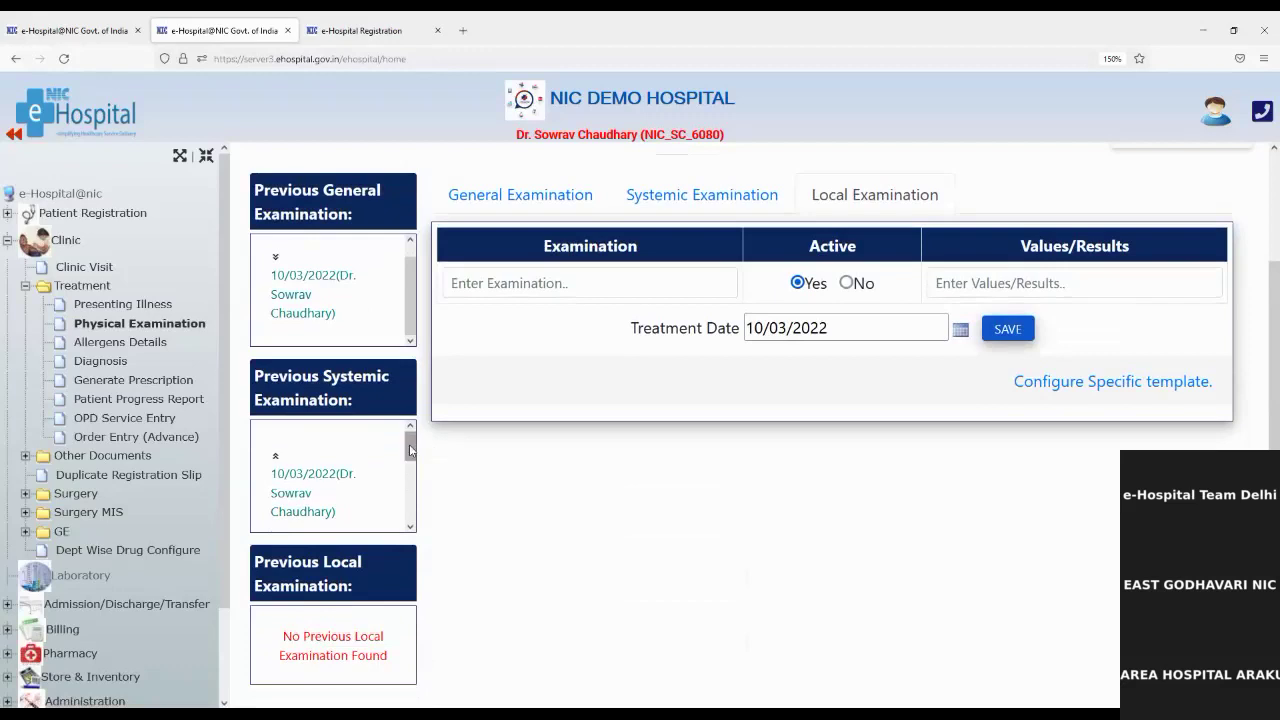
left_click_drag(409, 452, 407, 491)
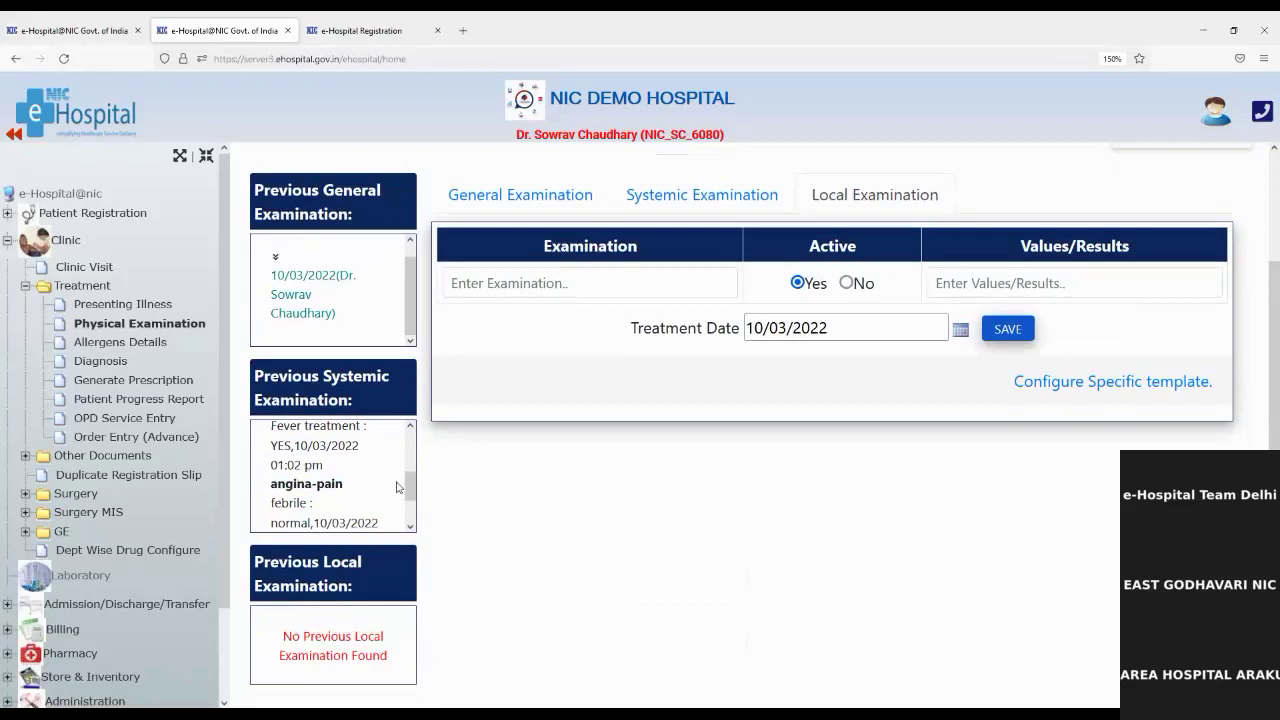
left_click_drag(410, 488, 411, 520)
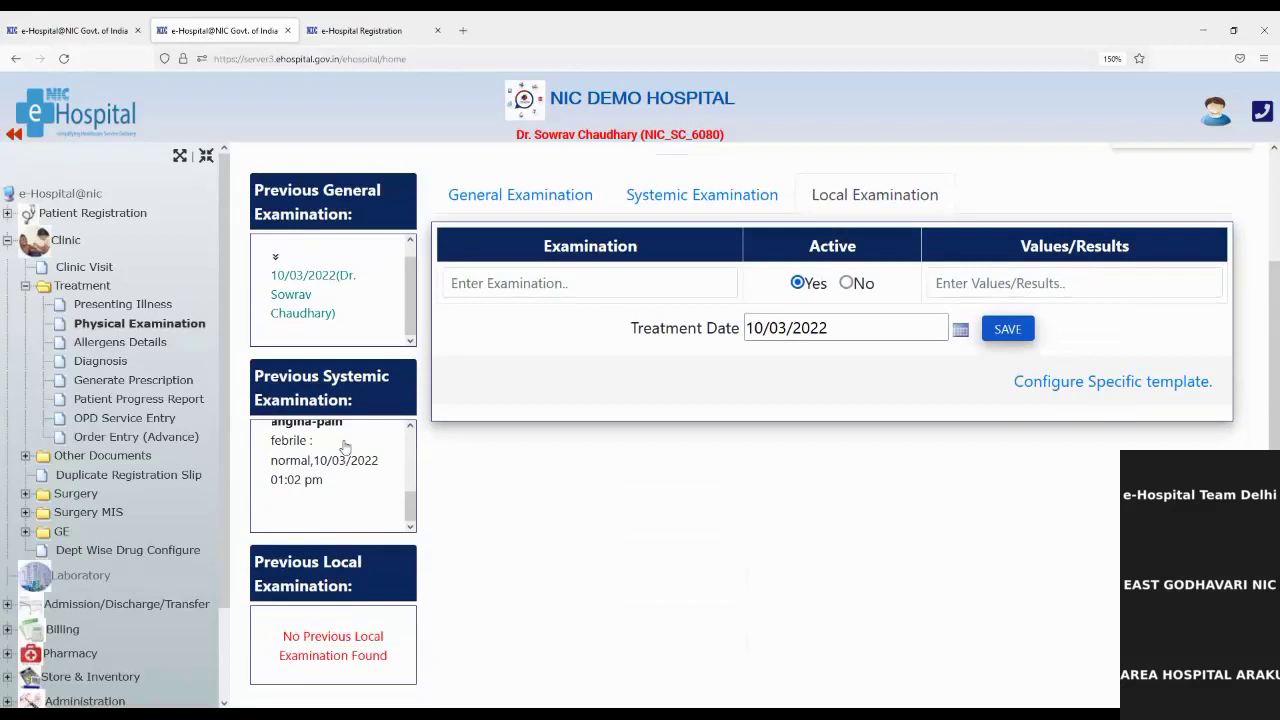
Step: Mark Anticonvulsants, Beets and Fiber allergies as mild and Honey bees as mild to moderate
left_click(122, 345)
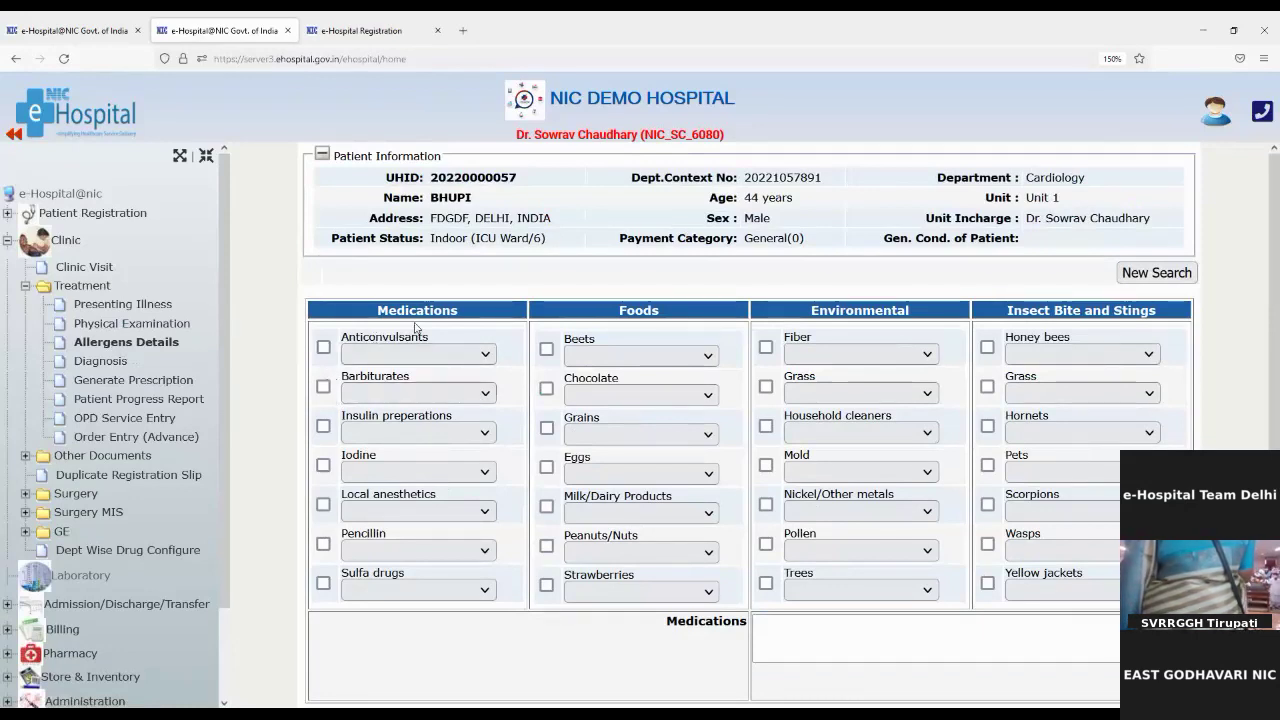
left_click(323, 347)
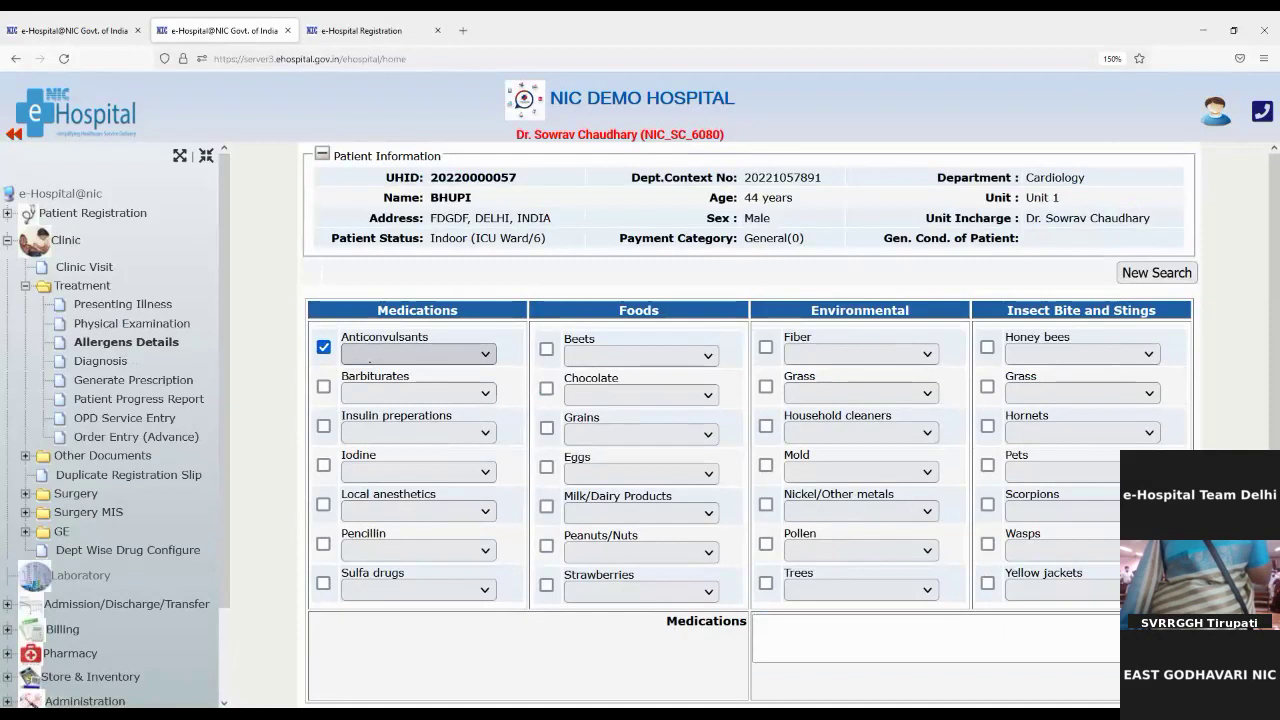
left_click(371, 412)
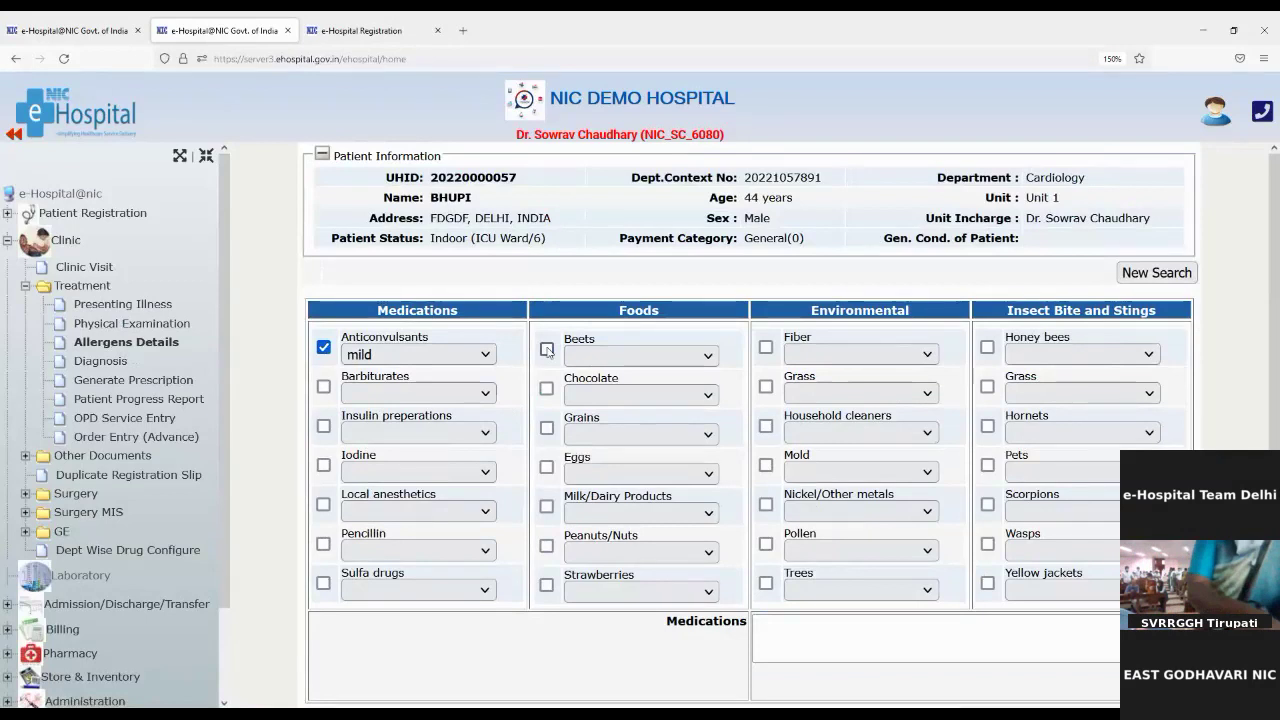
left_click(547, 350)
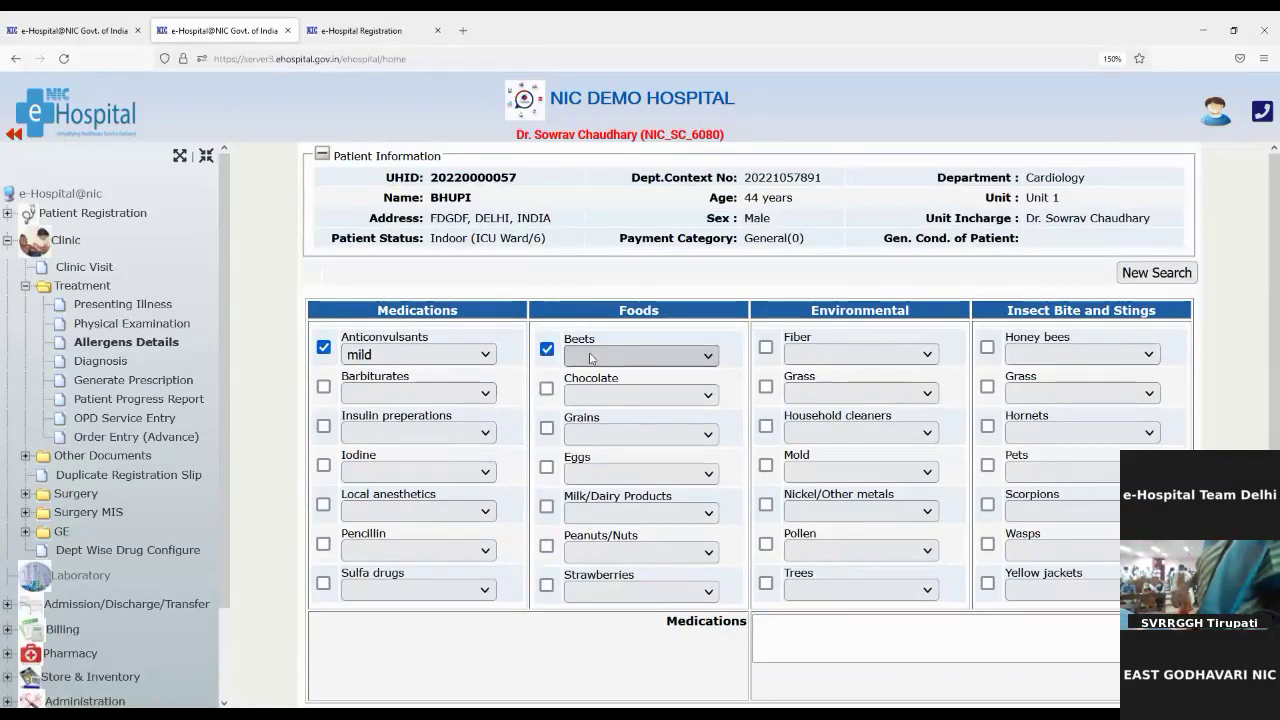
left_click(640, 356)
left_click(590, 414)
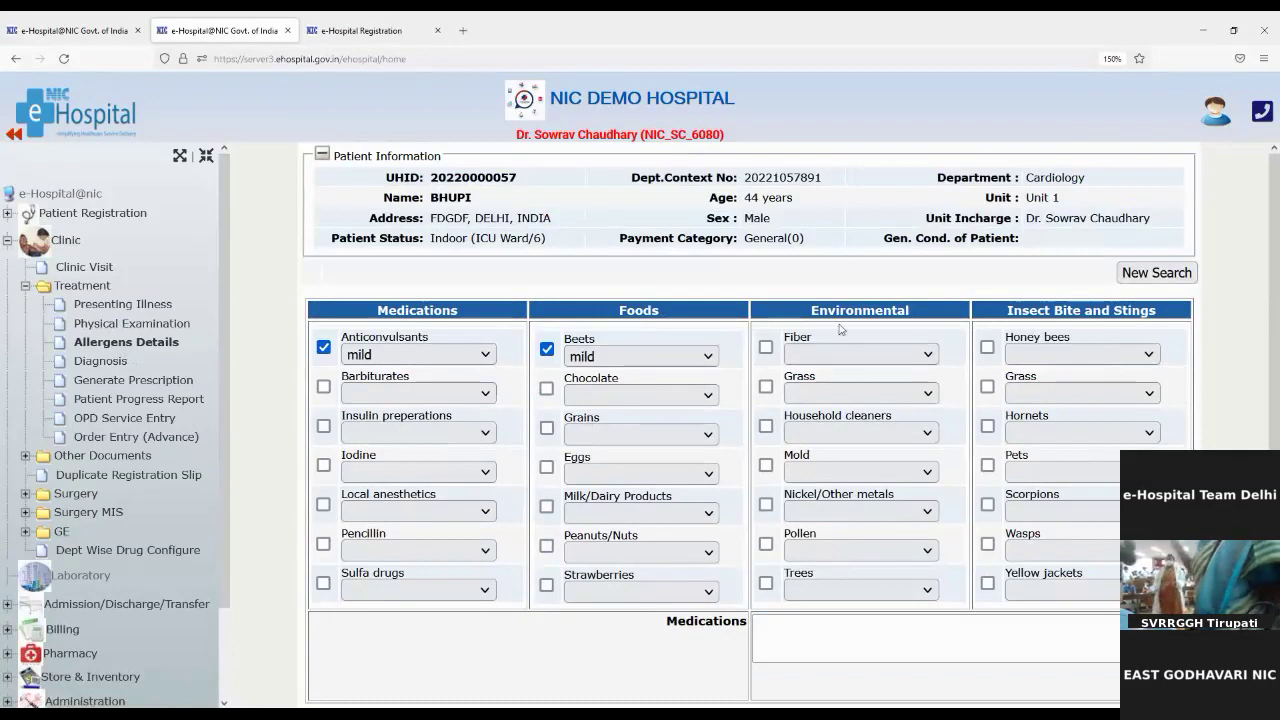
left_click(766, 350)
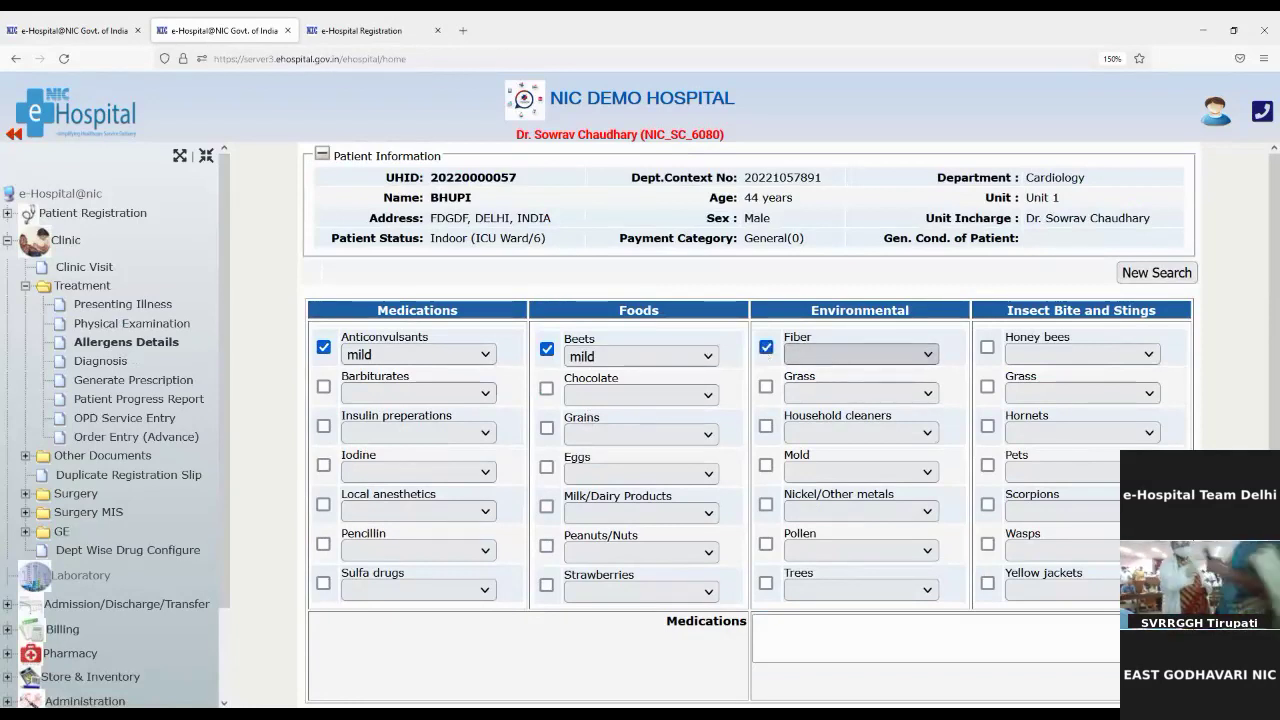
left_click(860, 354)
left_click(826, 412)
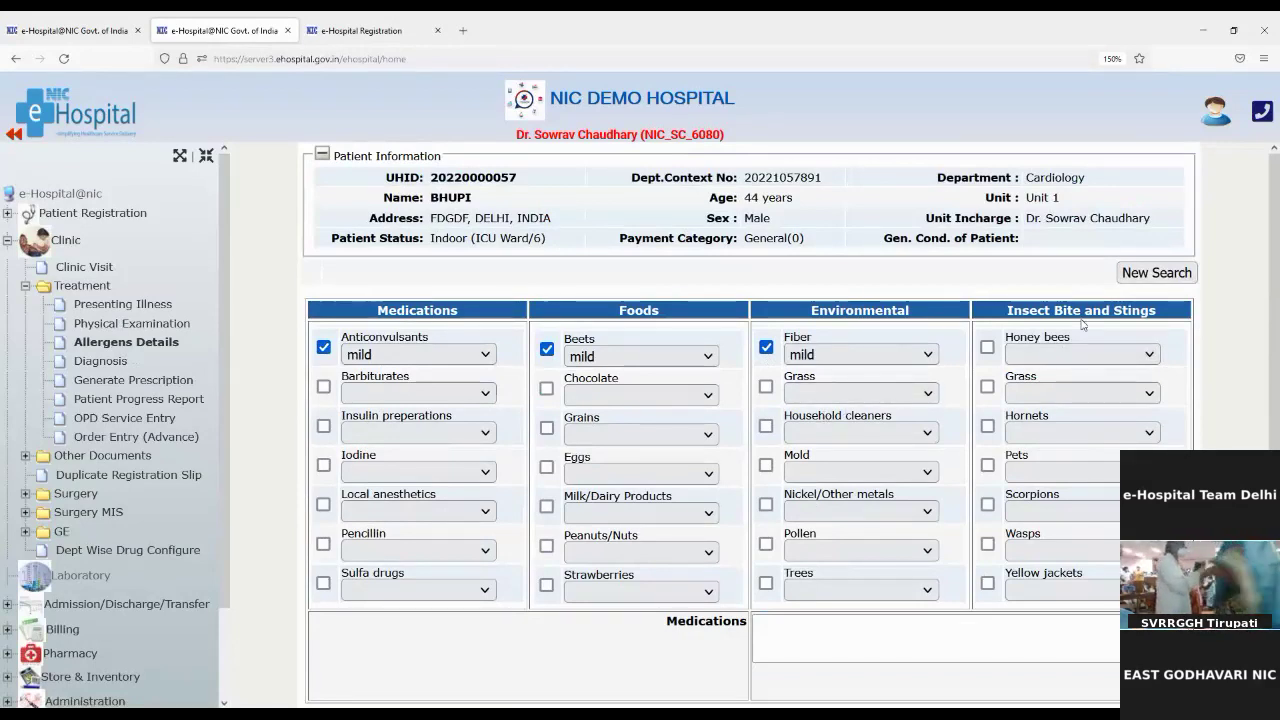
left_click(988, 349)
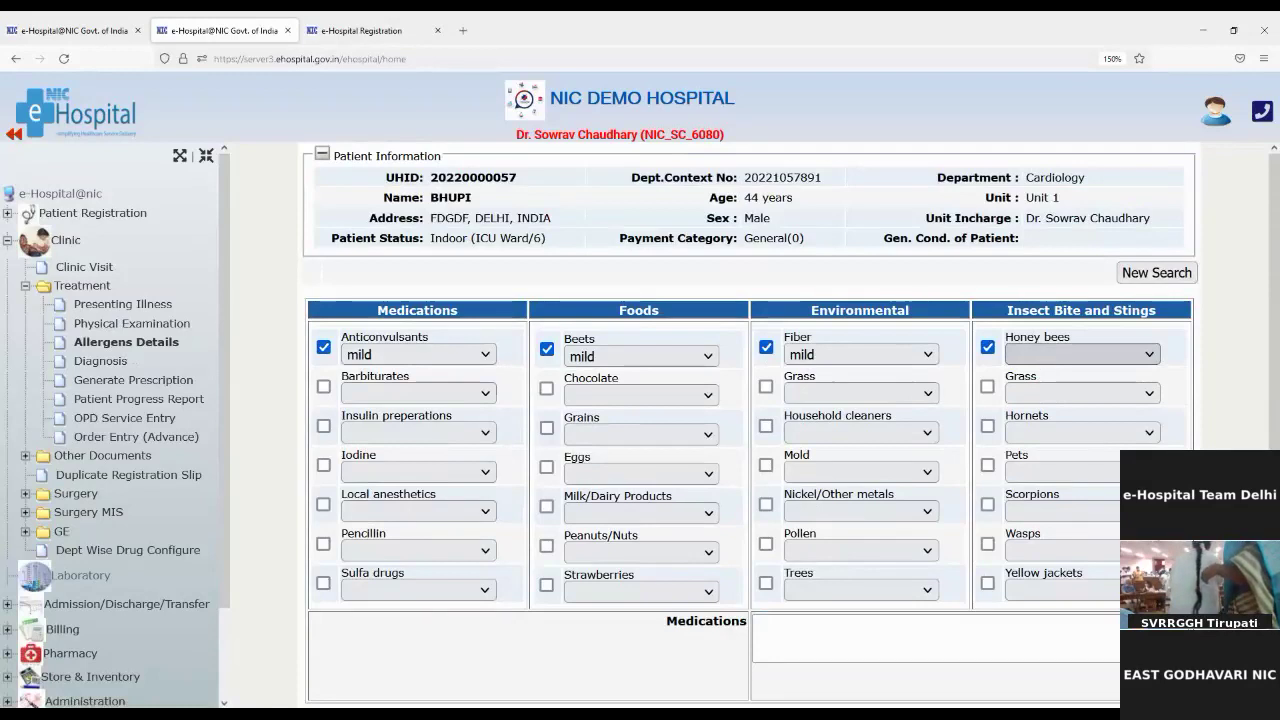
left_click(1041, 434)
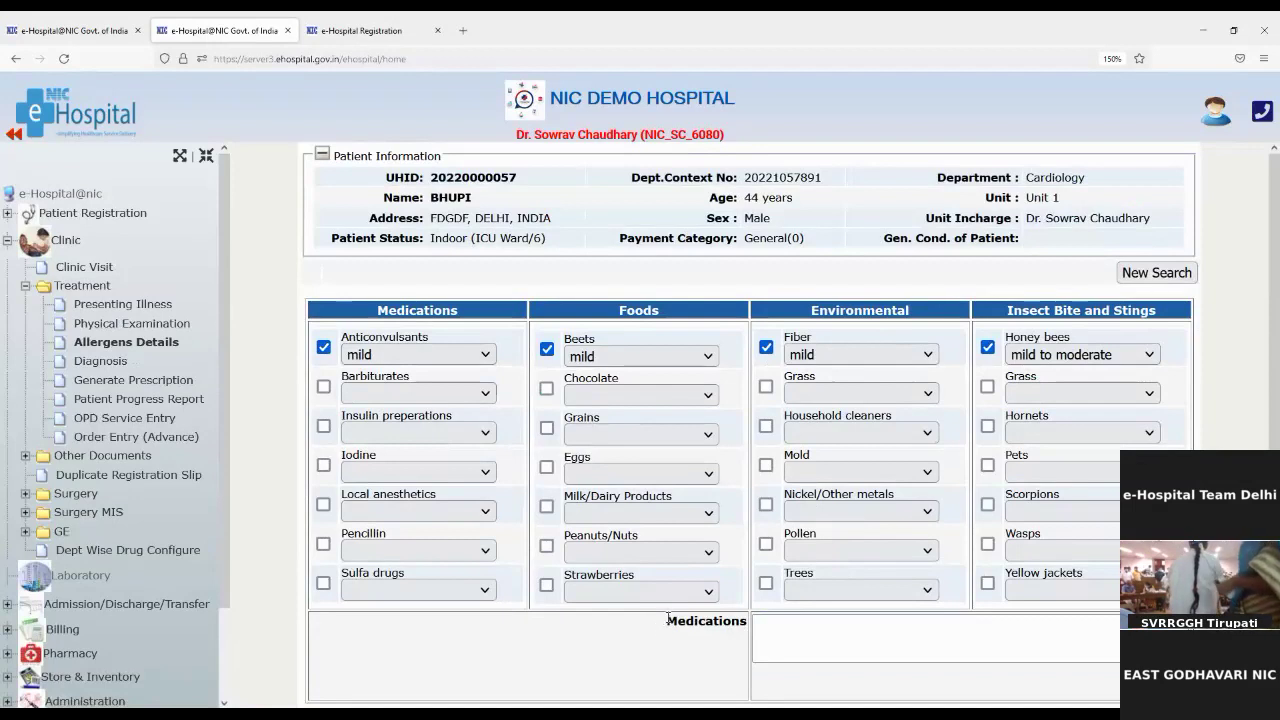
left_click_drag(668, 619, 761, 624)
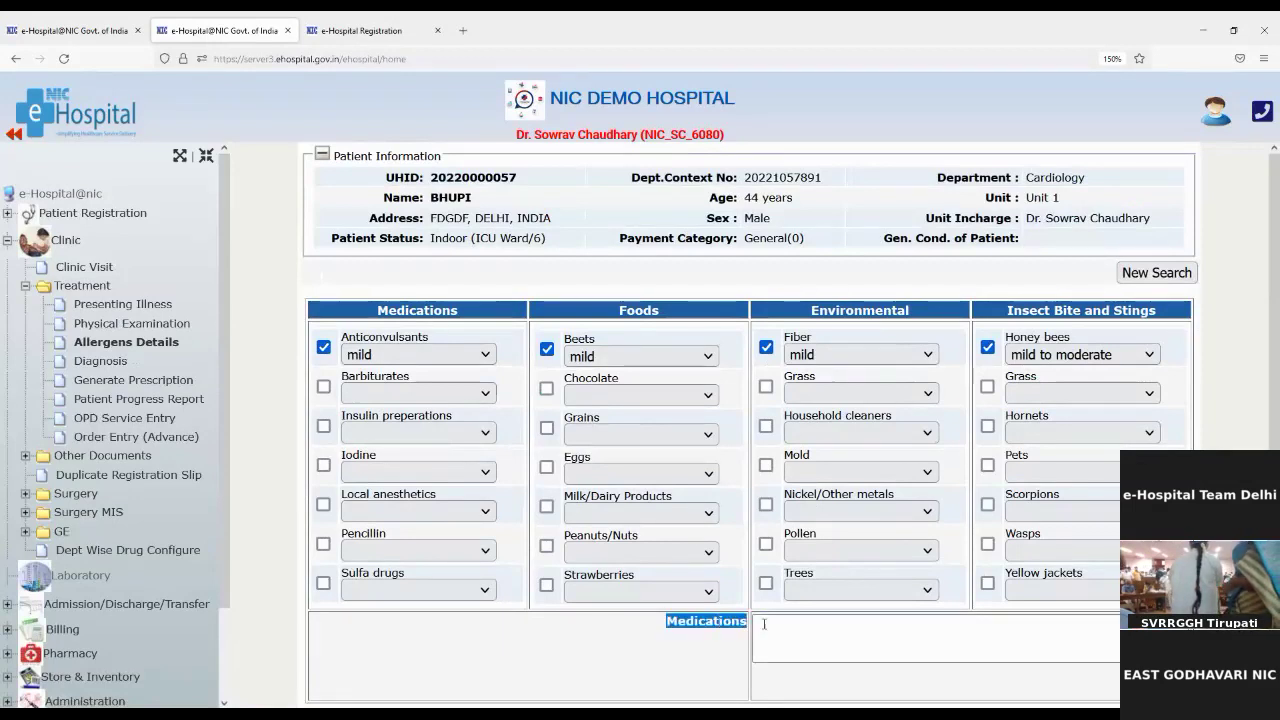
Step: Note allergy medications Amoxil 250MG and dolo650, then go to the Diagnosis page
left_click(768, 625)
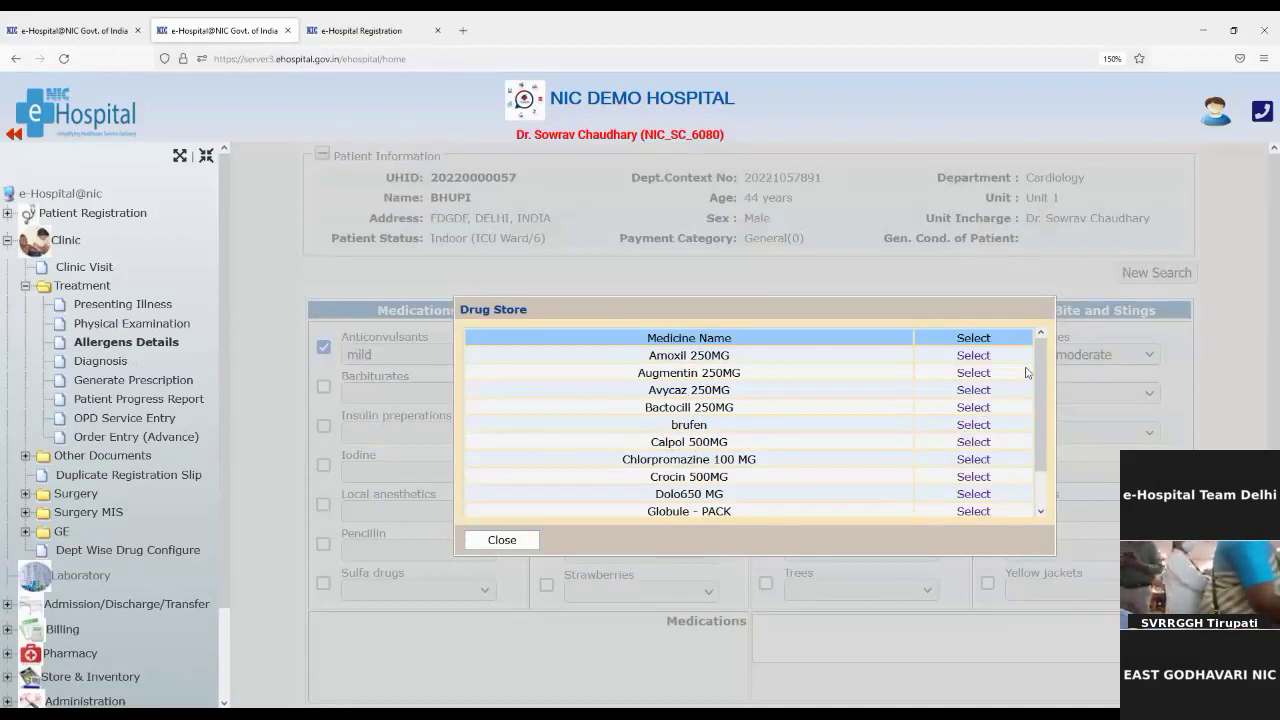
left_click_drag(1037, 358, 1060, 372)
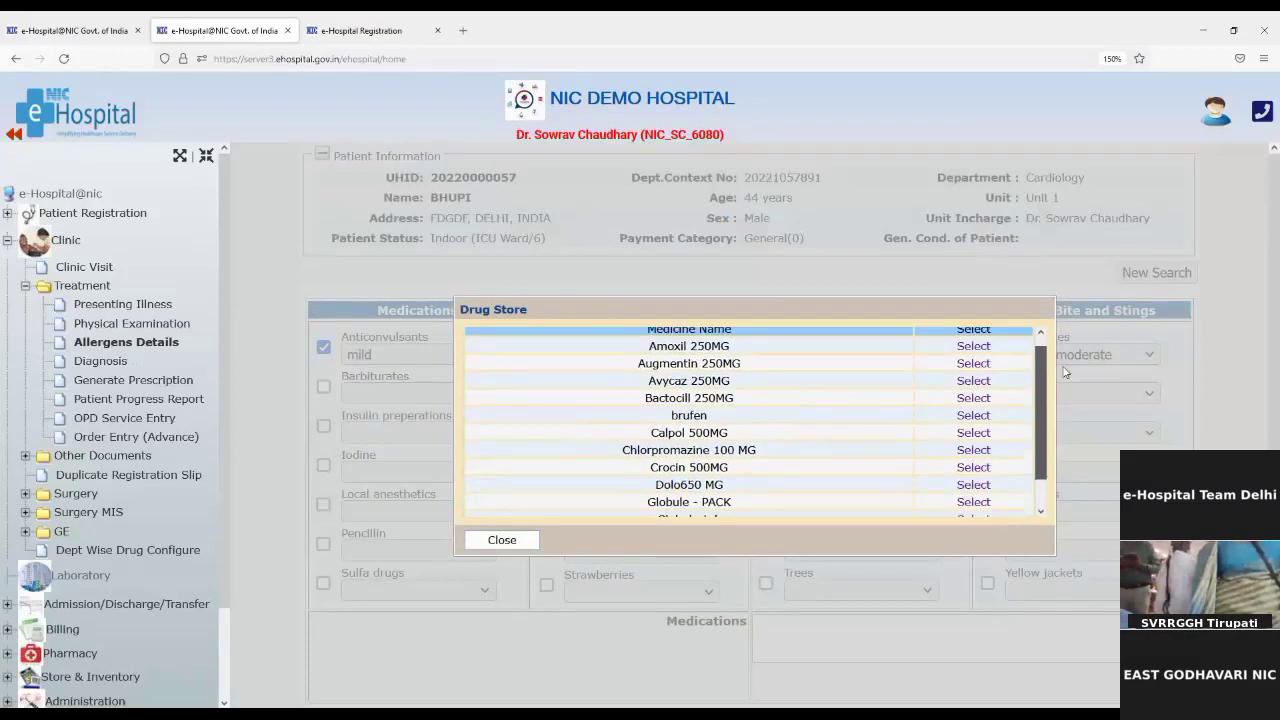
left_click(986, 347)
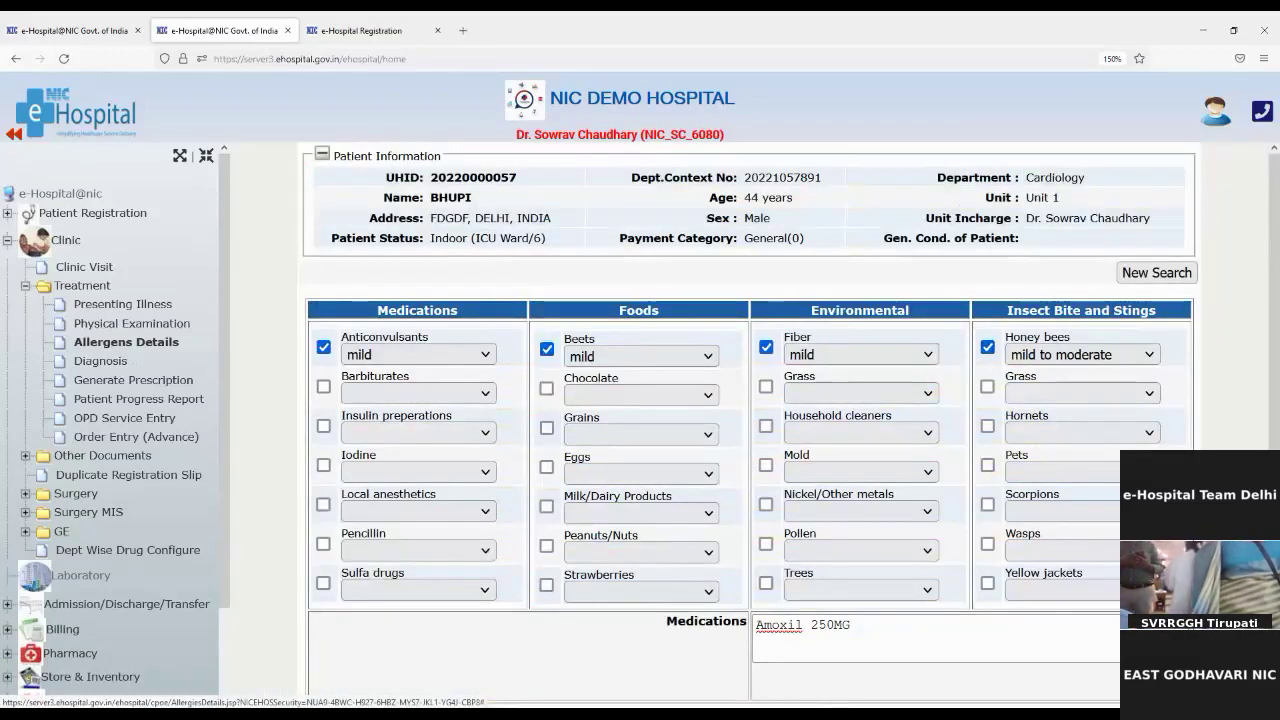
scroll(952, 649, "down", 1)
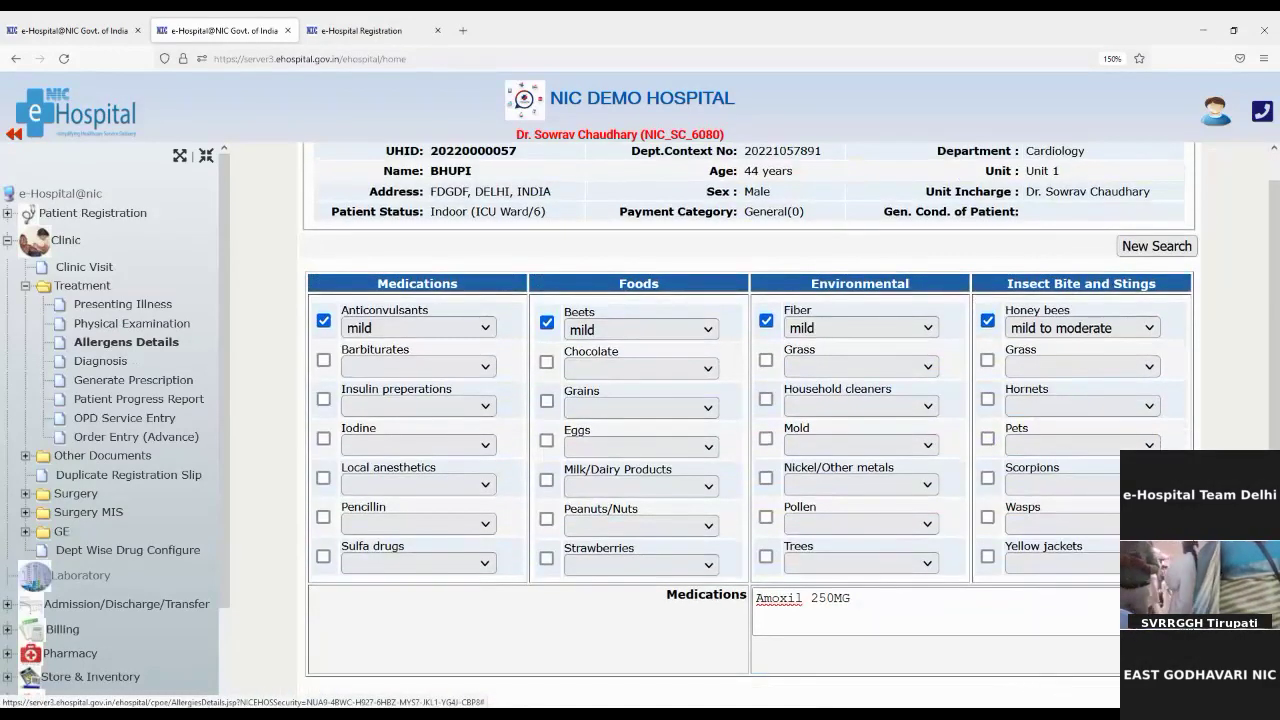
left_click(855, 605)
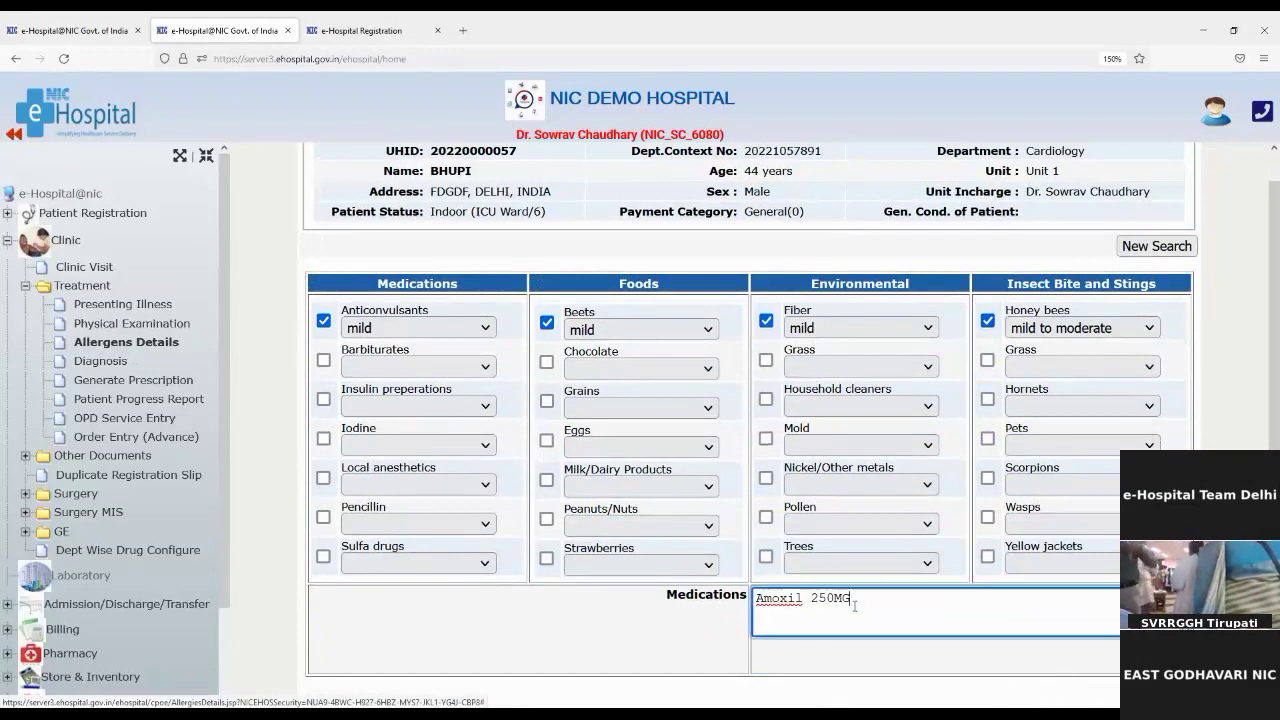
type(", dolo")
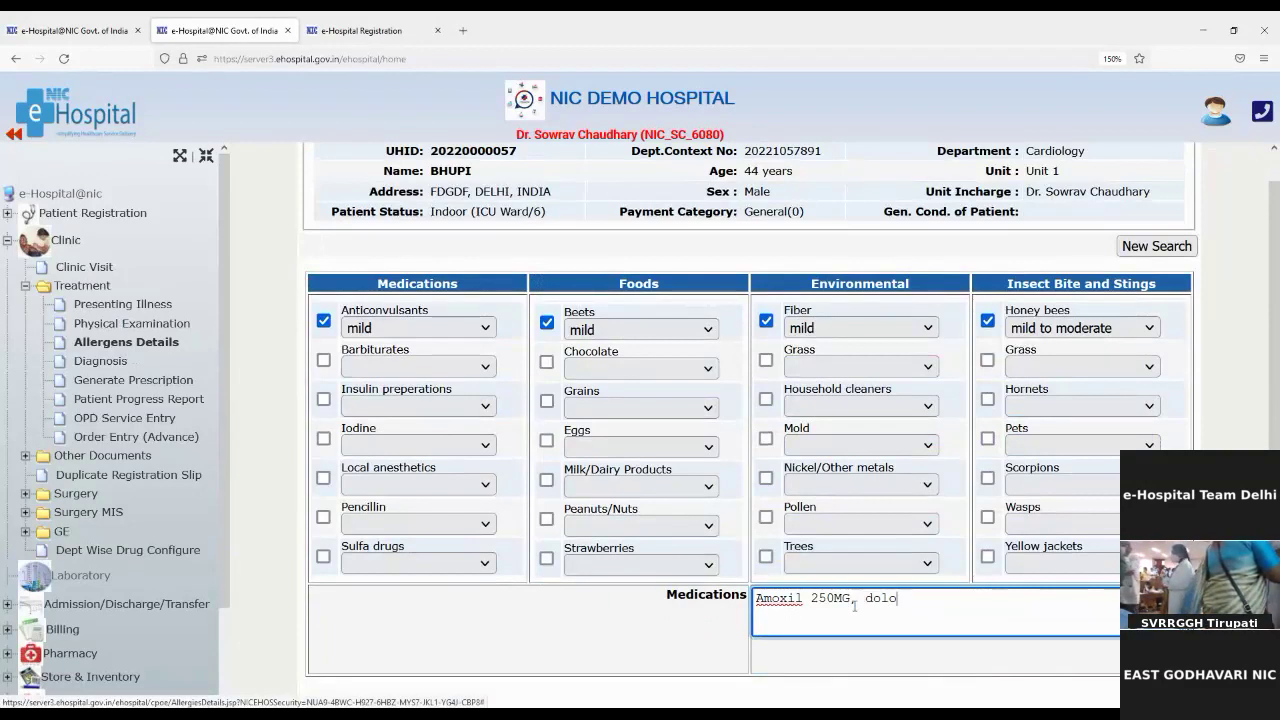
type("650")
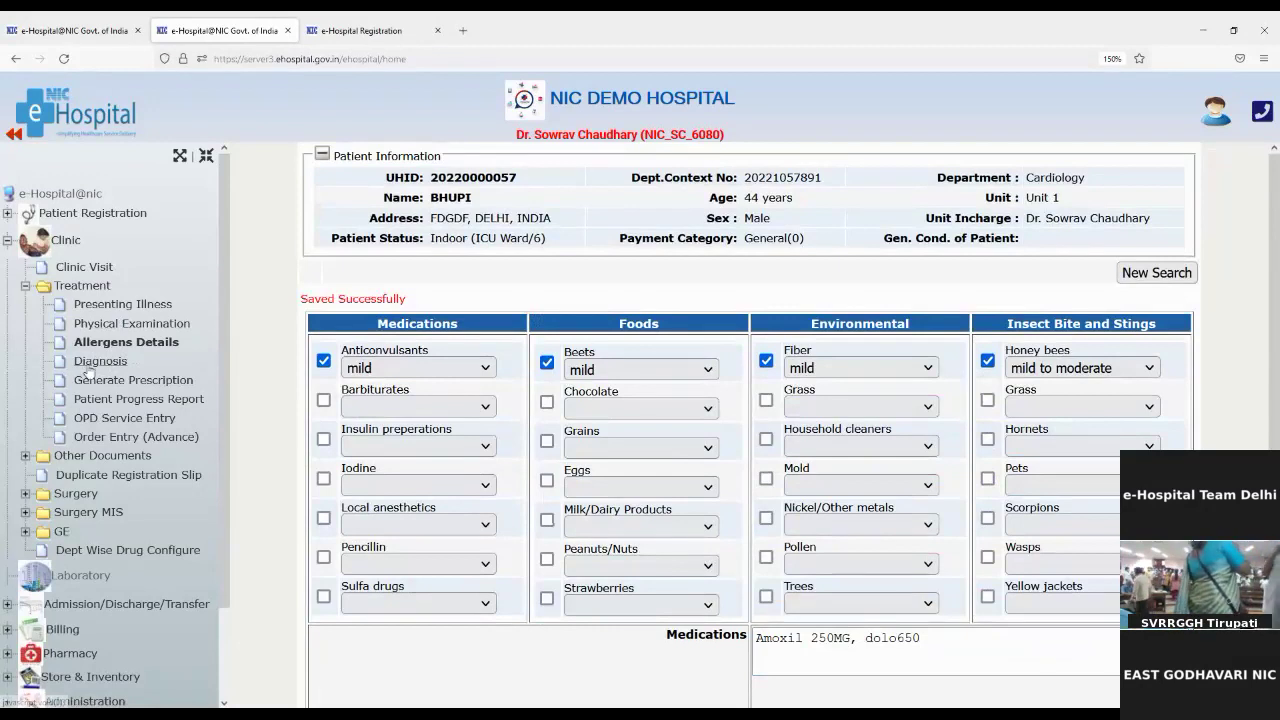
left_click(96, 362)
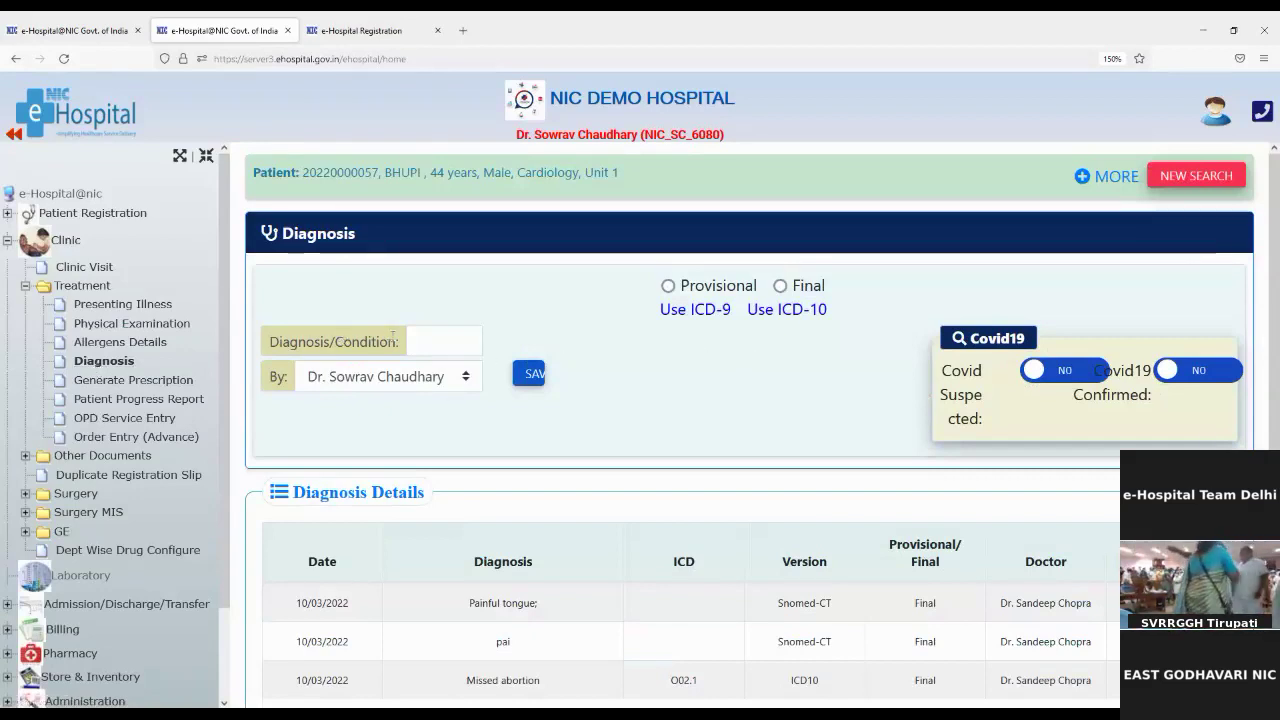
Step: Save Fever after vaccination as a provisional diagnosis and dismiss the confirmation alert
left_click_drag(268, 354, 434, 346)
left_click(434, 345)
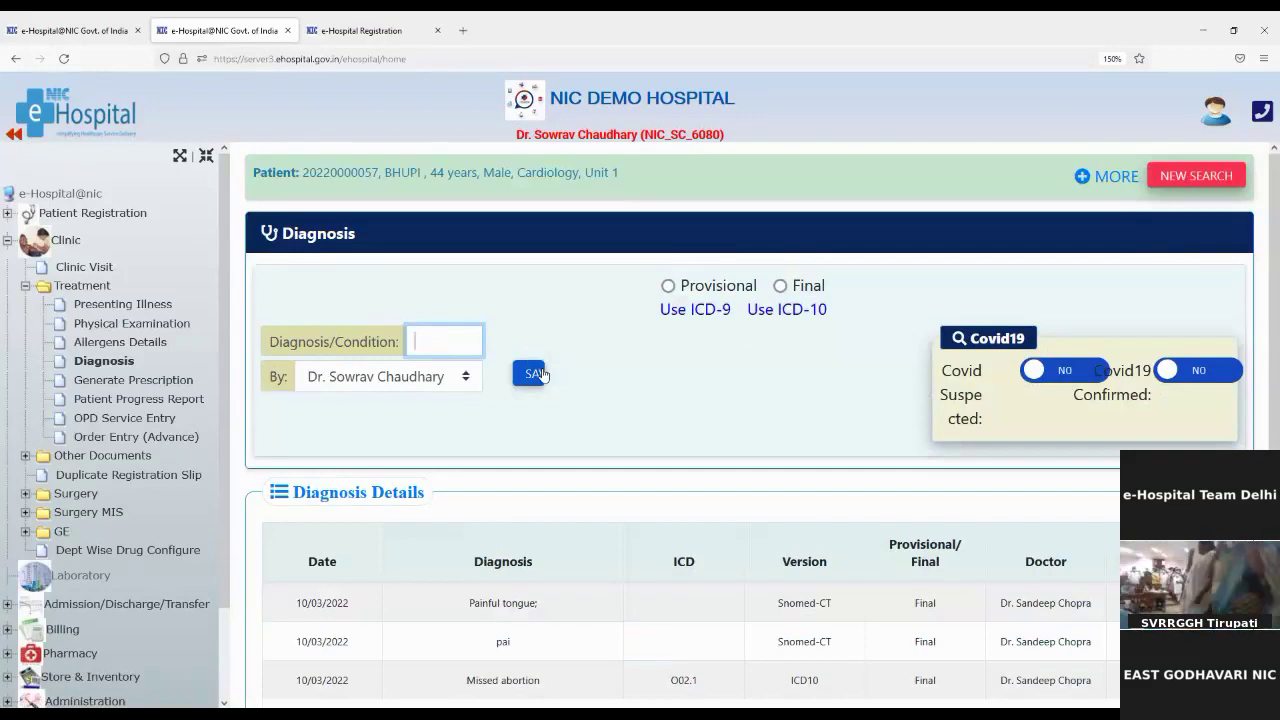
type("fever")
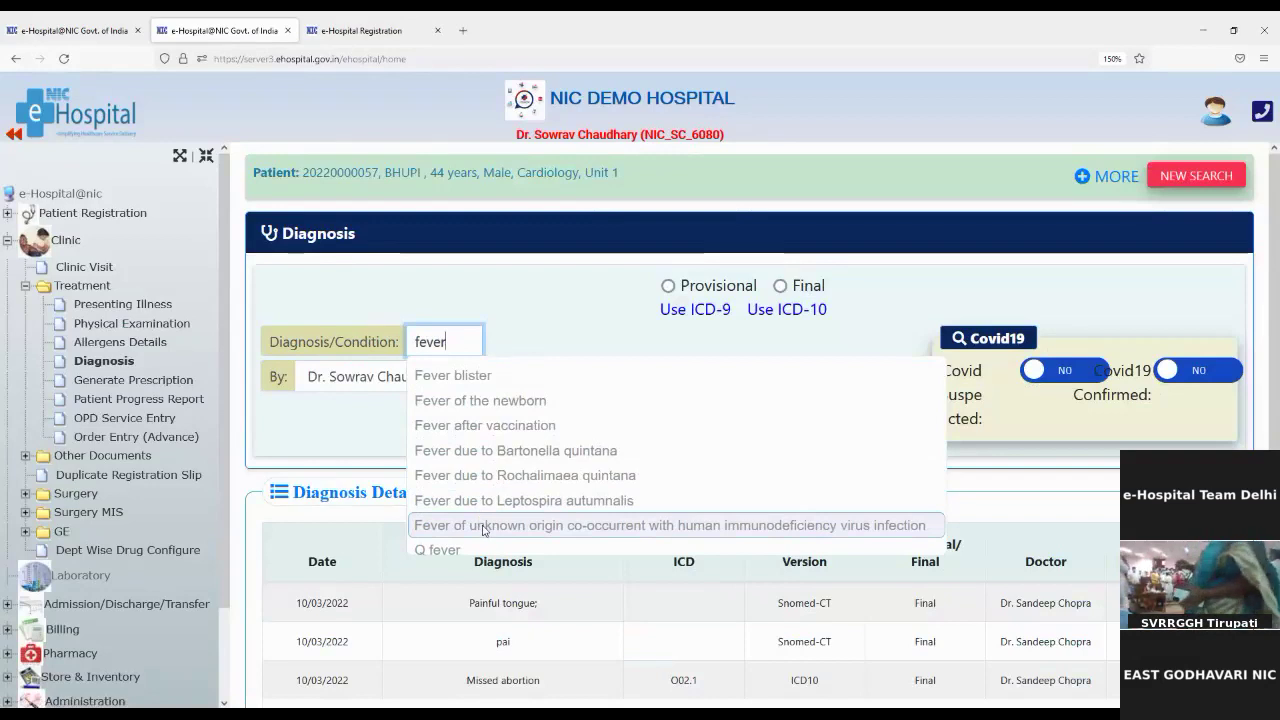
left_click(487, 425)
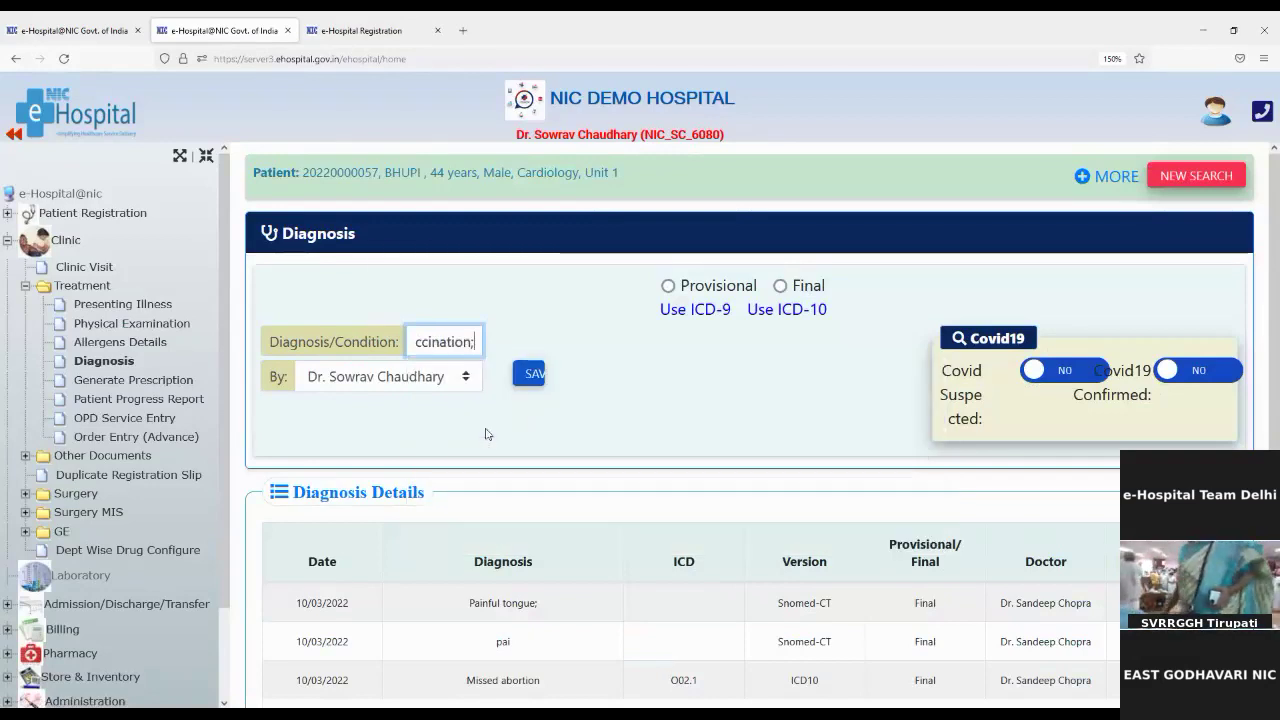
left_click(526, 373)
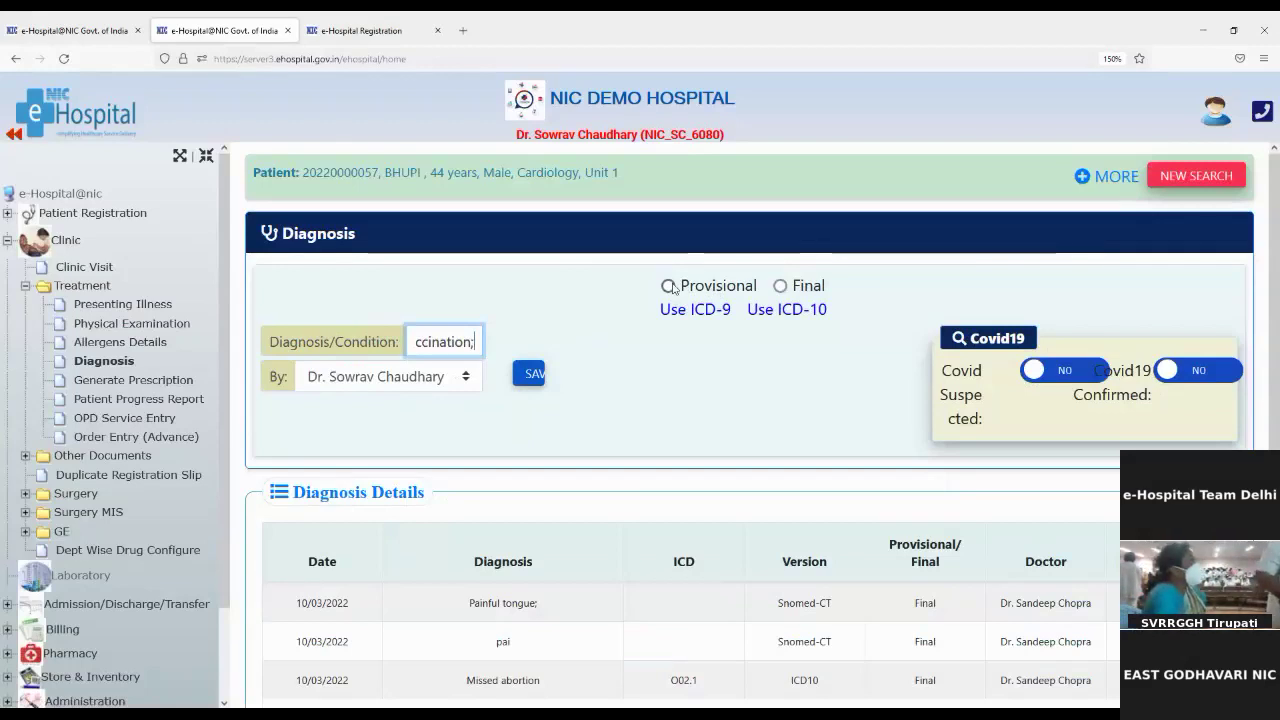
left_click(667, 287)
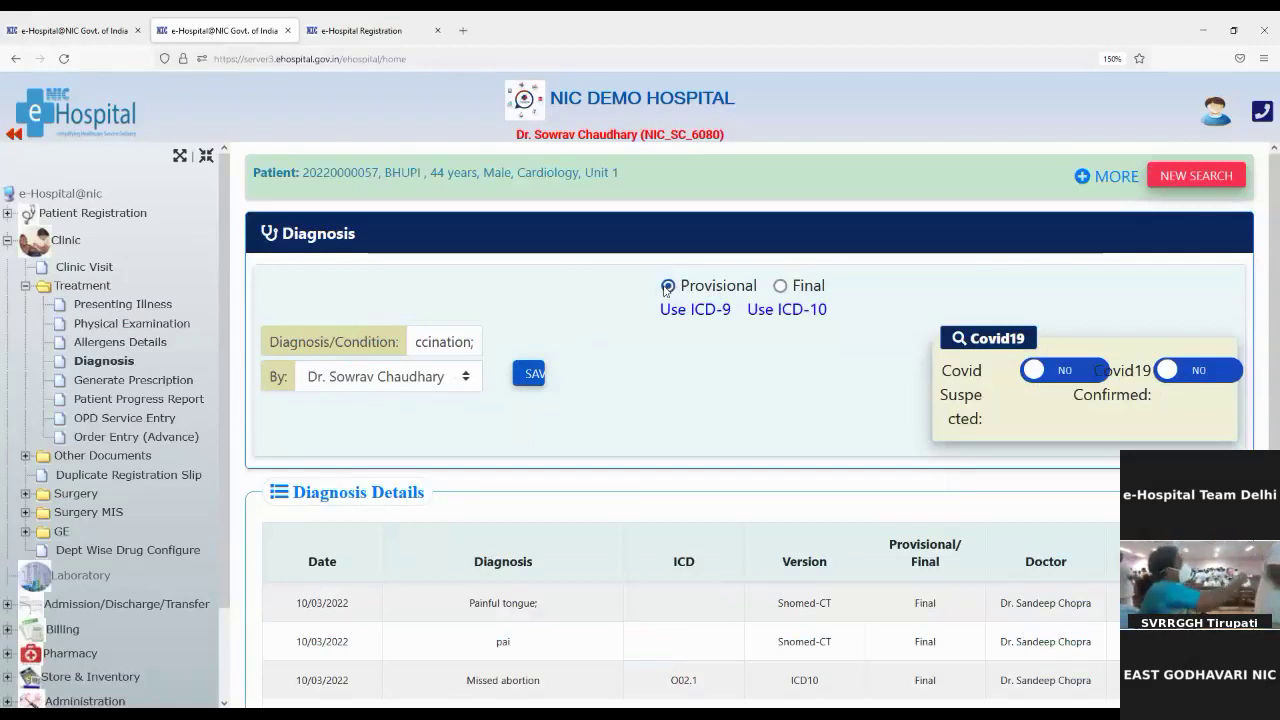
left_click(527, 374)
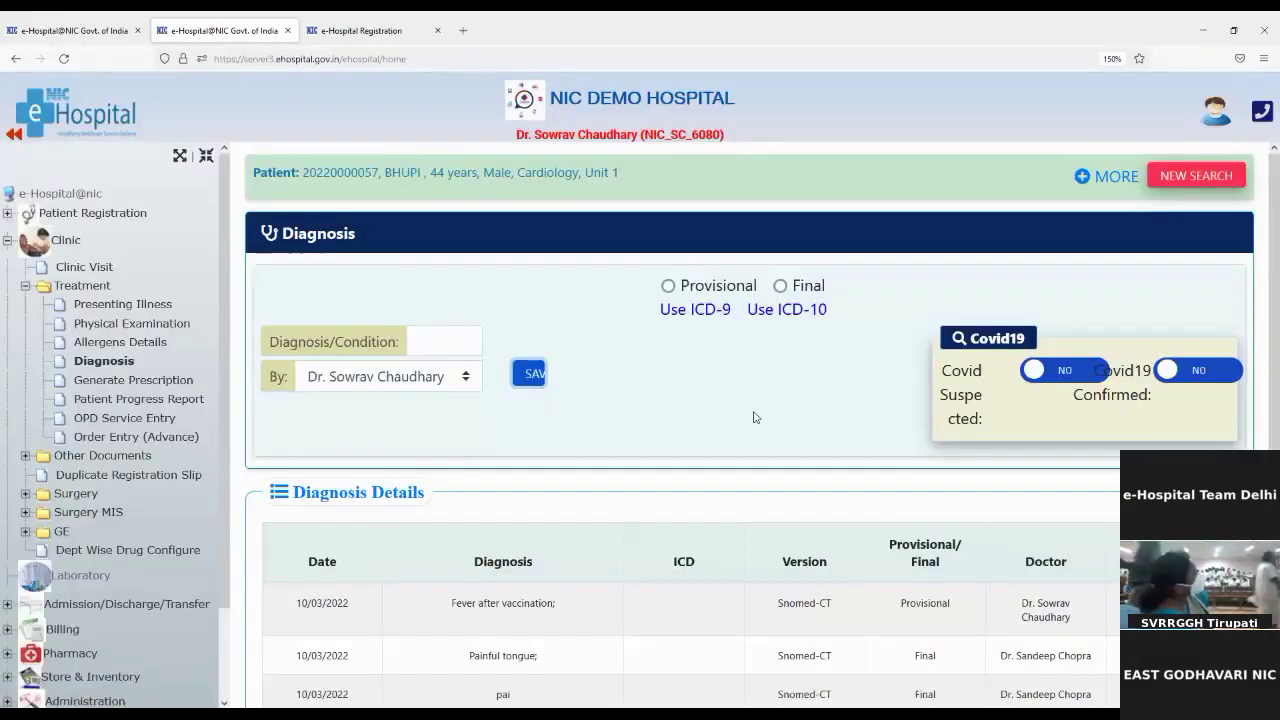
left_click(755, 414)
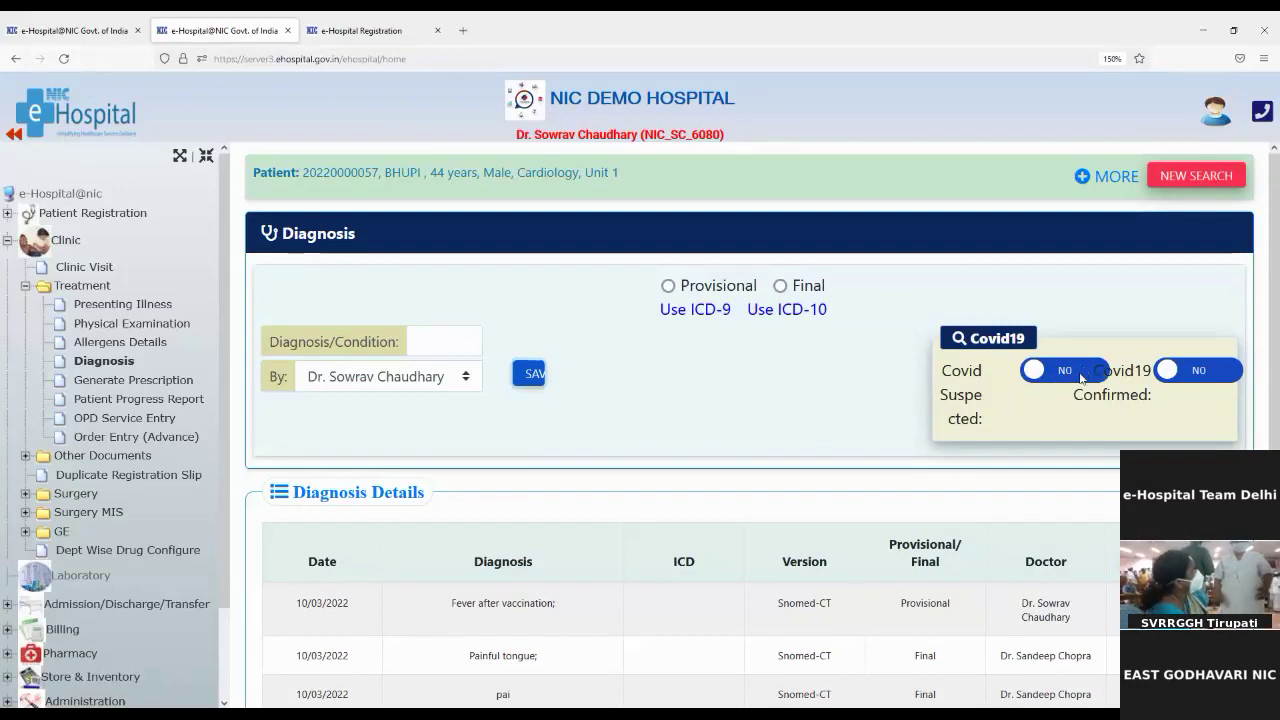
left_click(1057, 372)
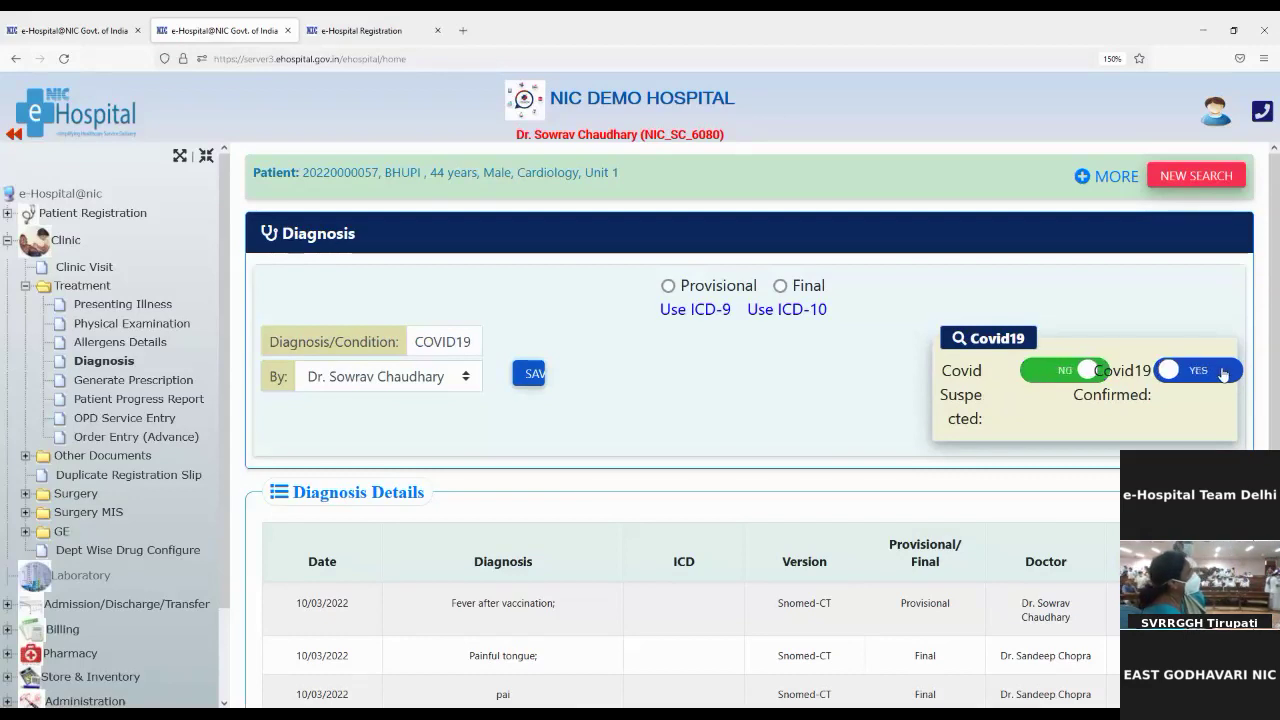
left_click(1223, 372)
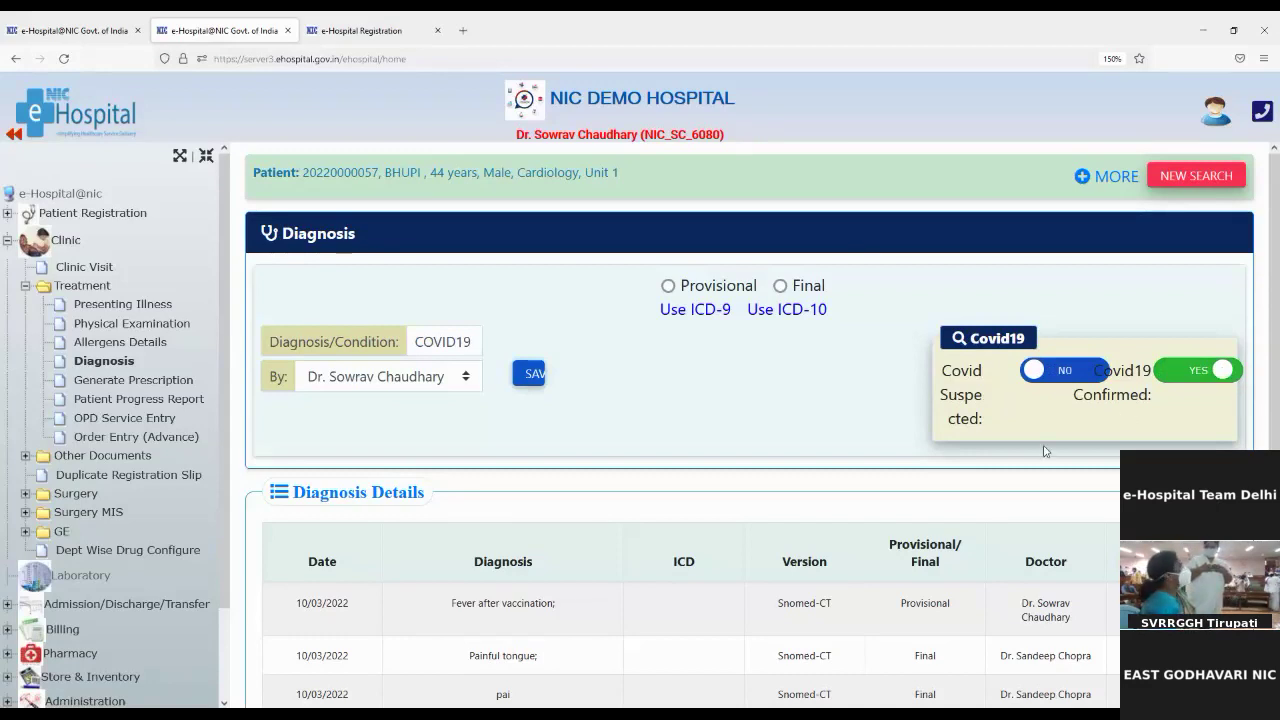
left_click(1186, 377)
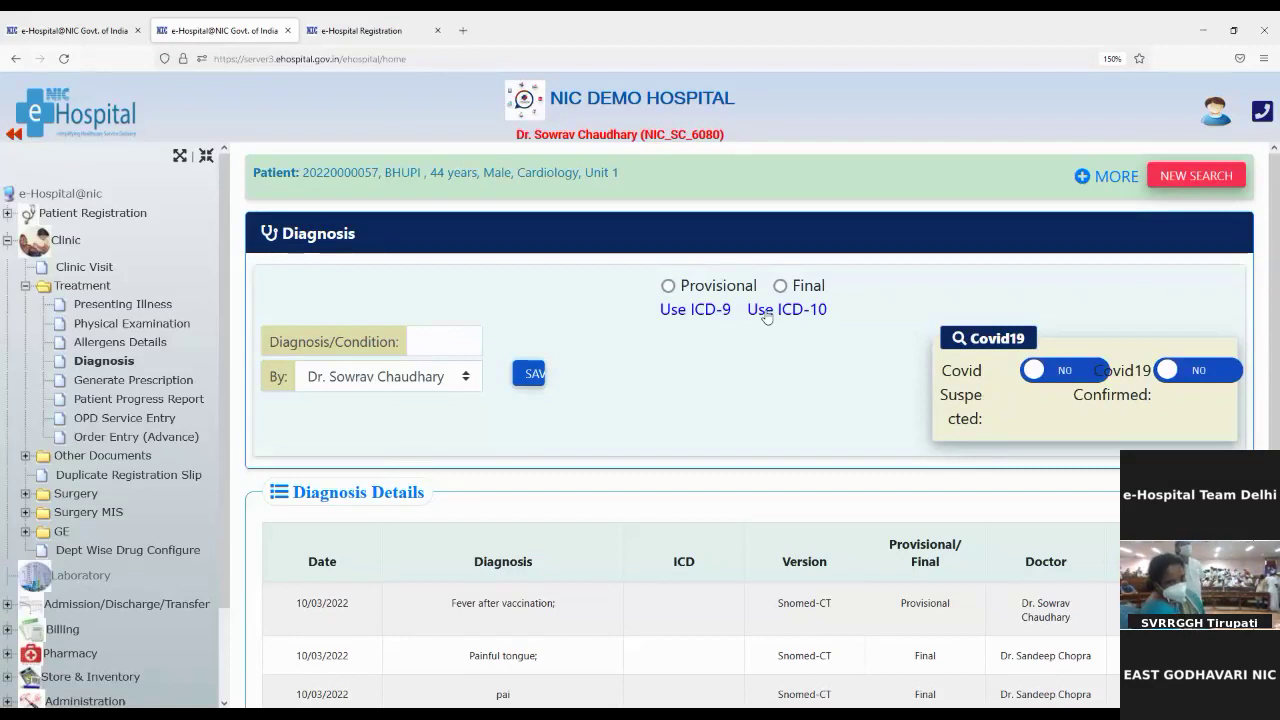
Step: Search the ICD-10 codes by the word 'fever'
left_click(799, 312)
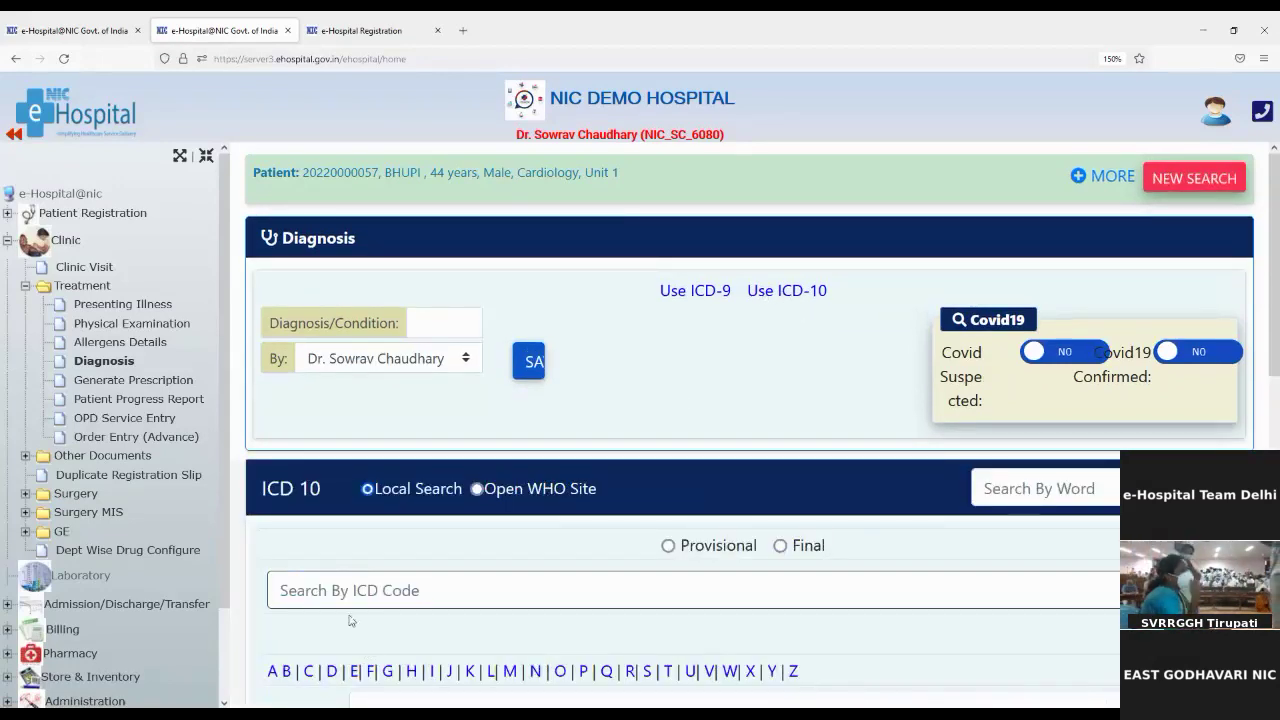
scroll(355, 610, "down", 2)
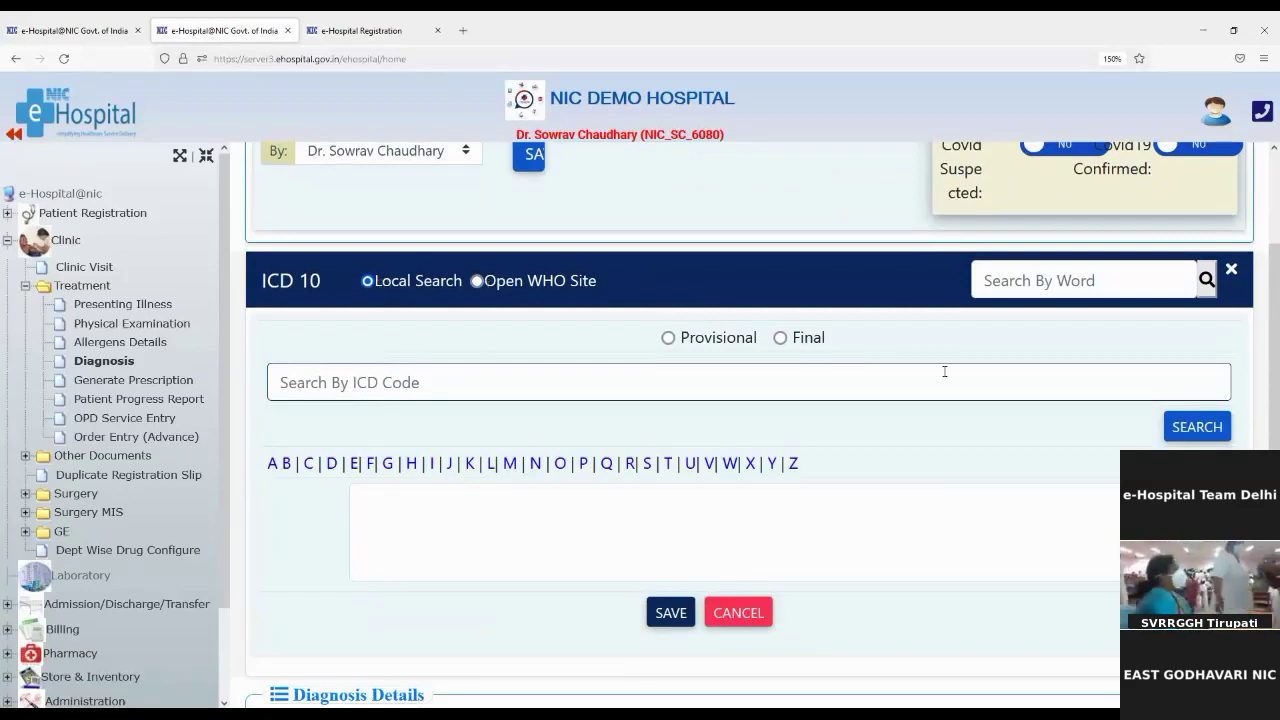
left_click(1025, 281)
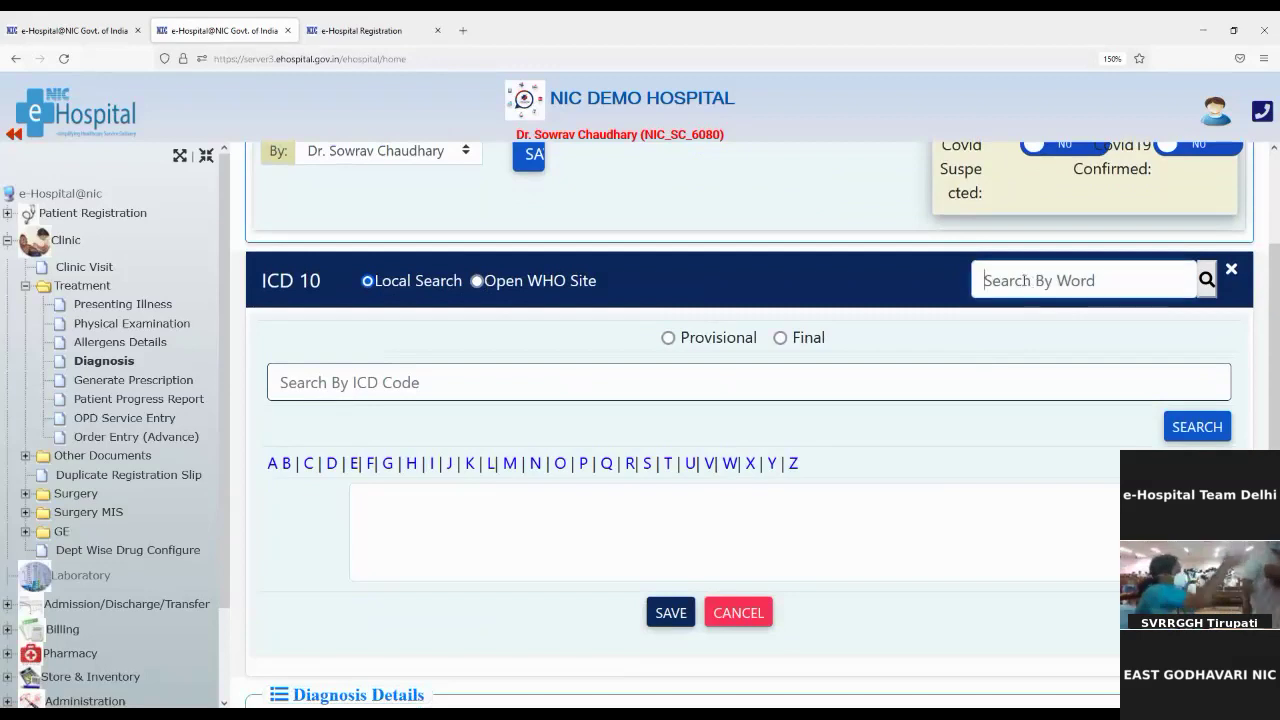
type("fever")
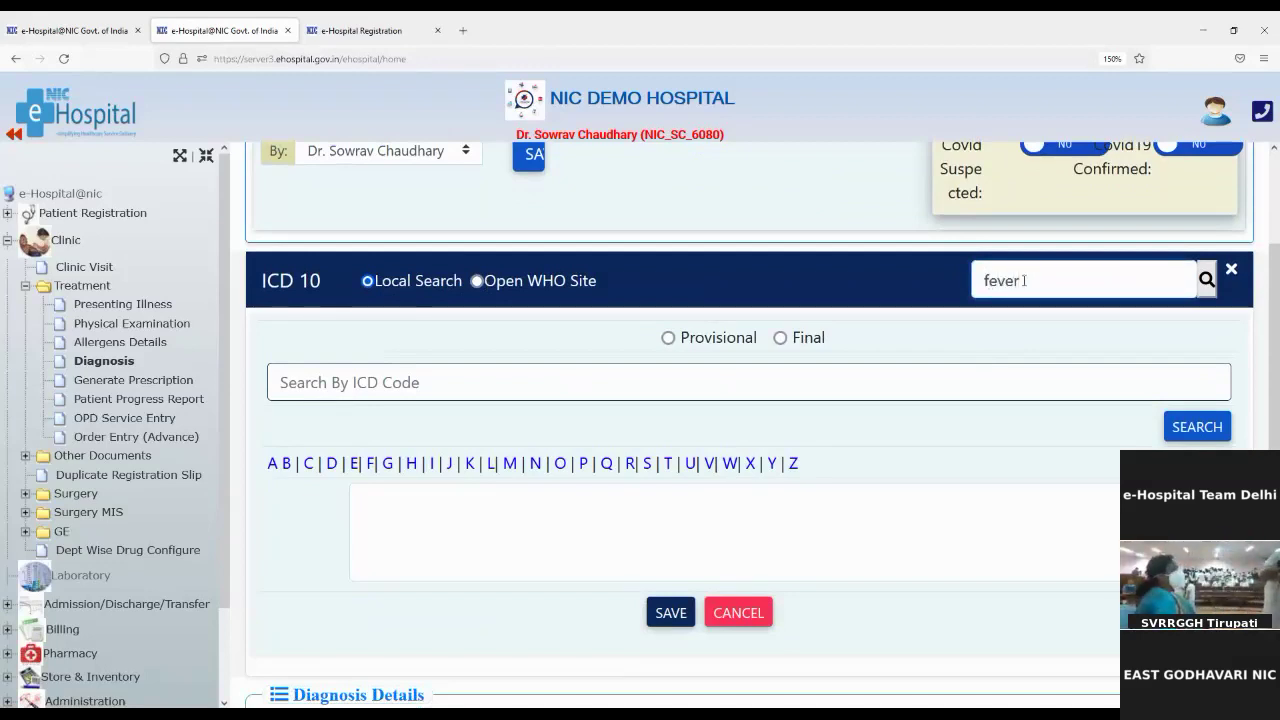
scroll(1024, 281, "up", 2)
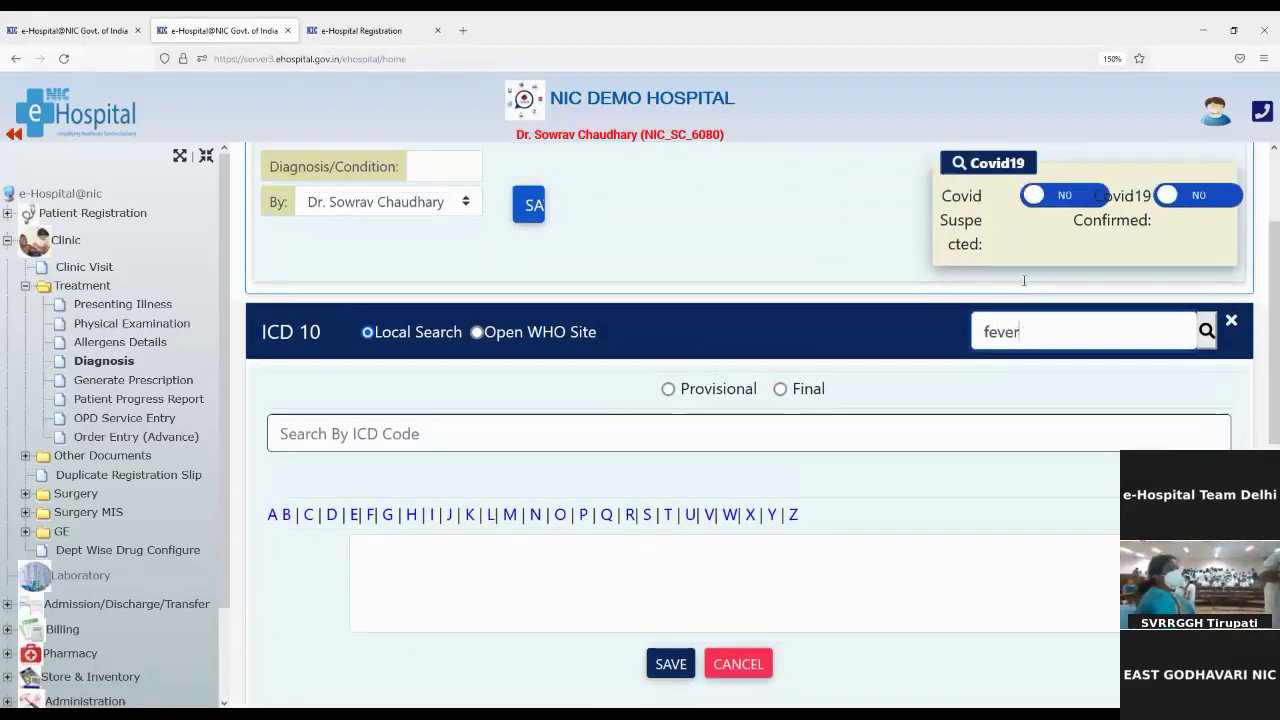
left_click(1212, 382)
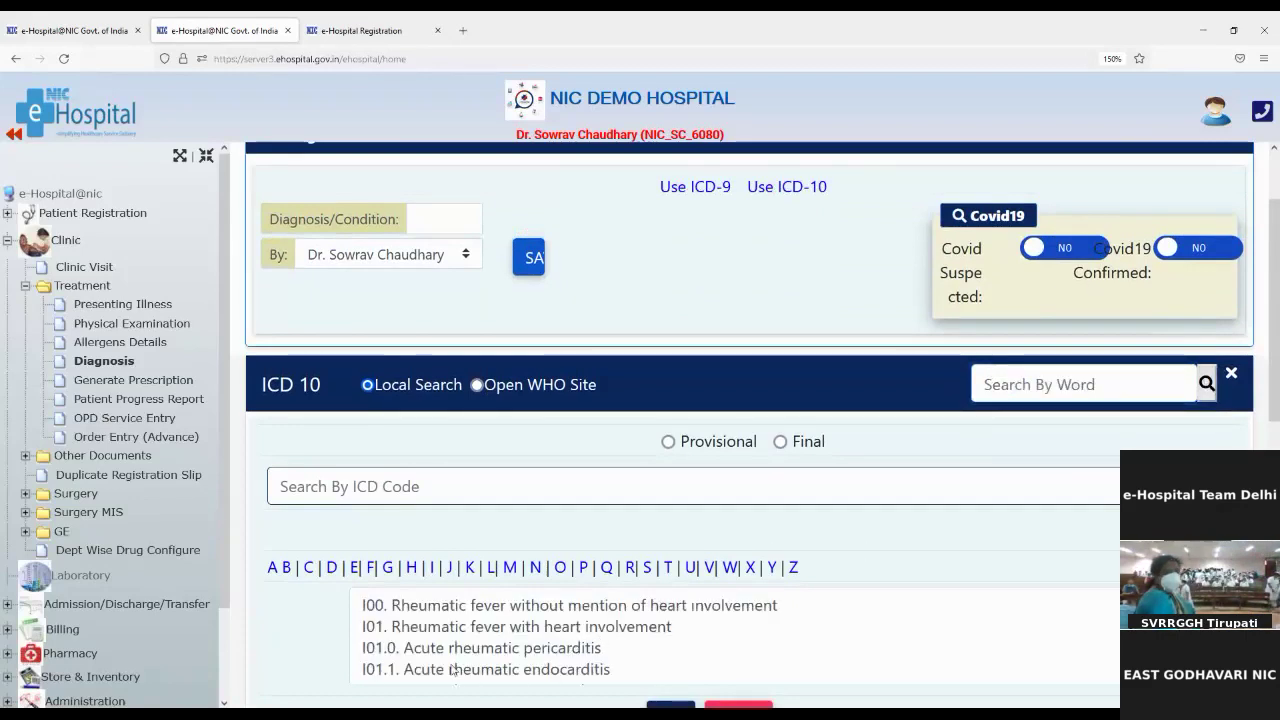
scroll(431, 652, "down", 2)
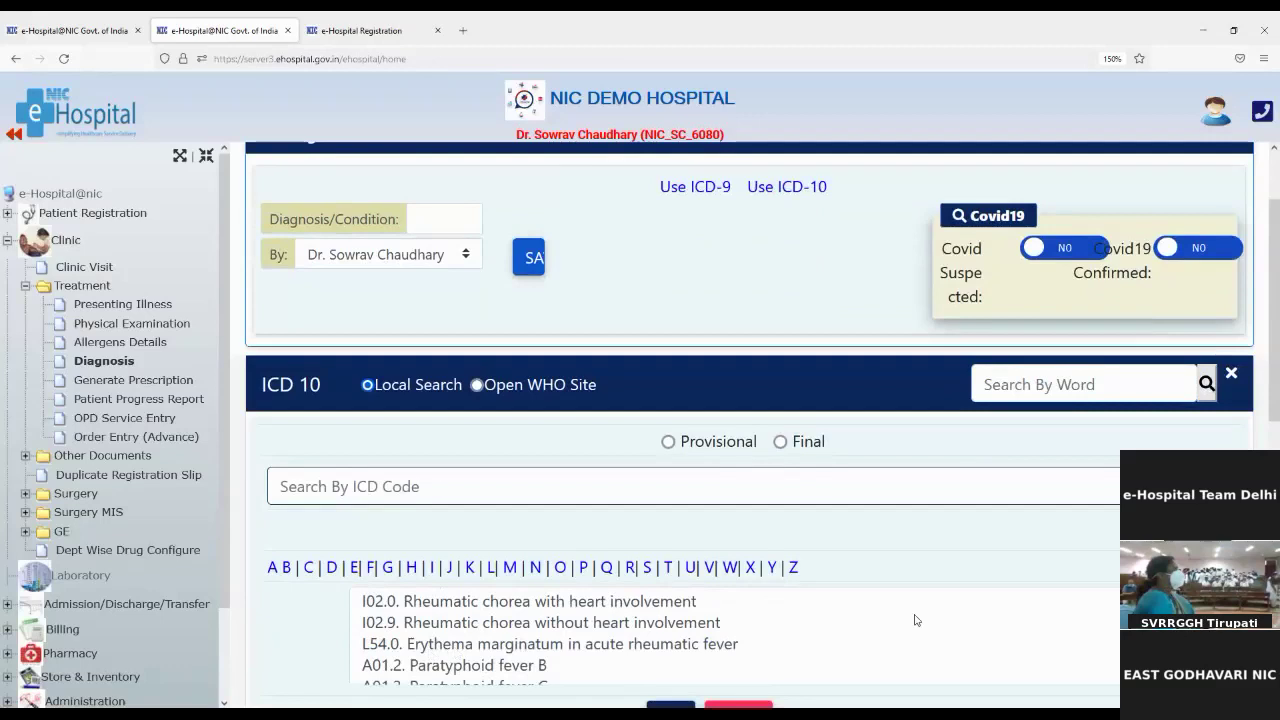
scroll(1276, 408, "down", 3)
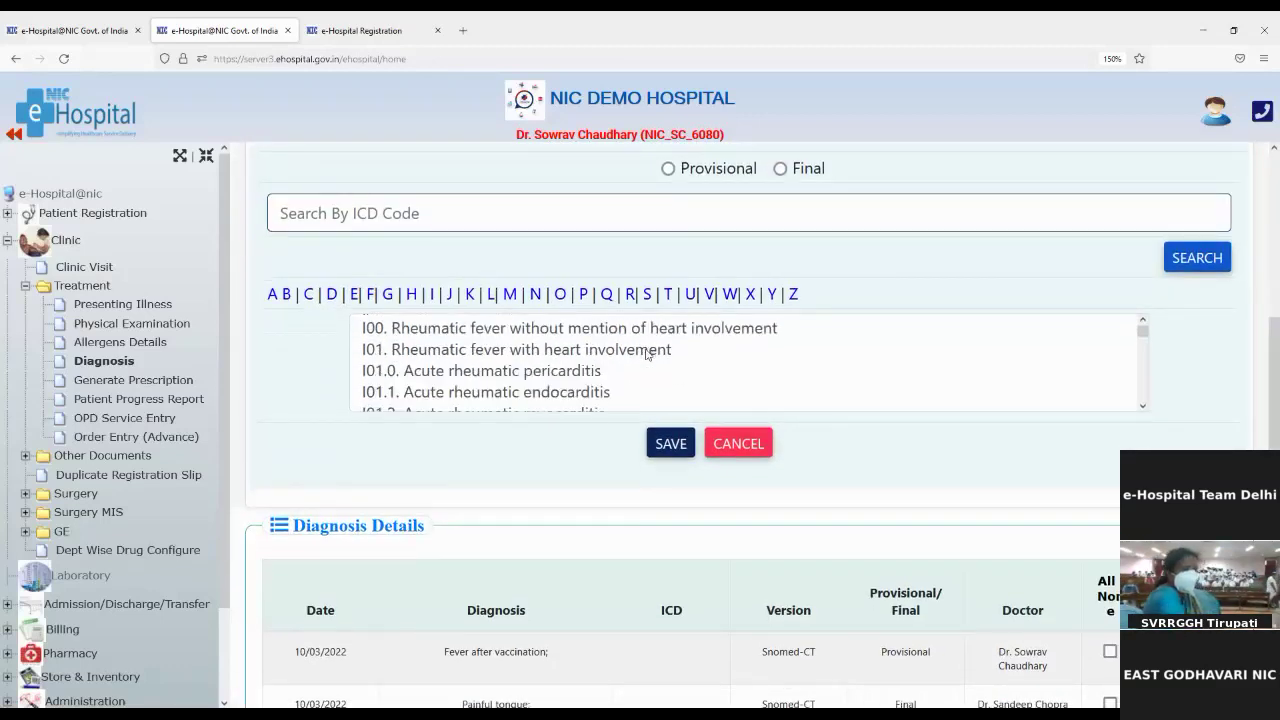
scroll(648, 355, "up", 2)
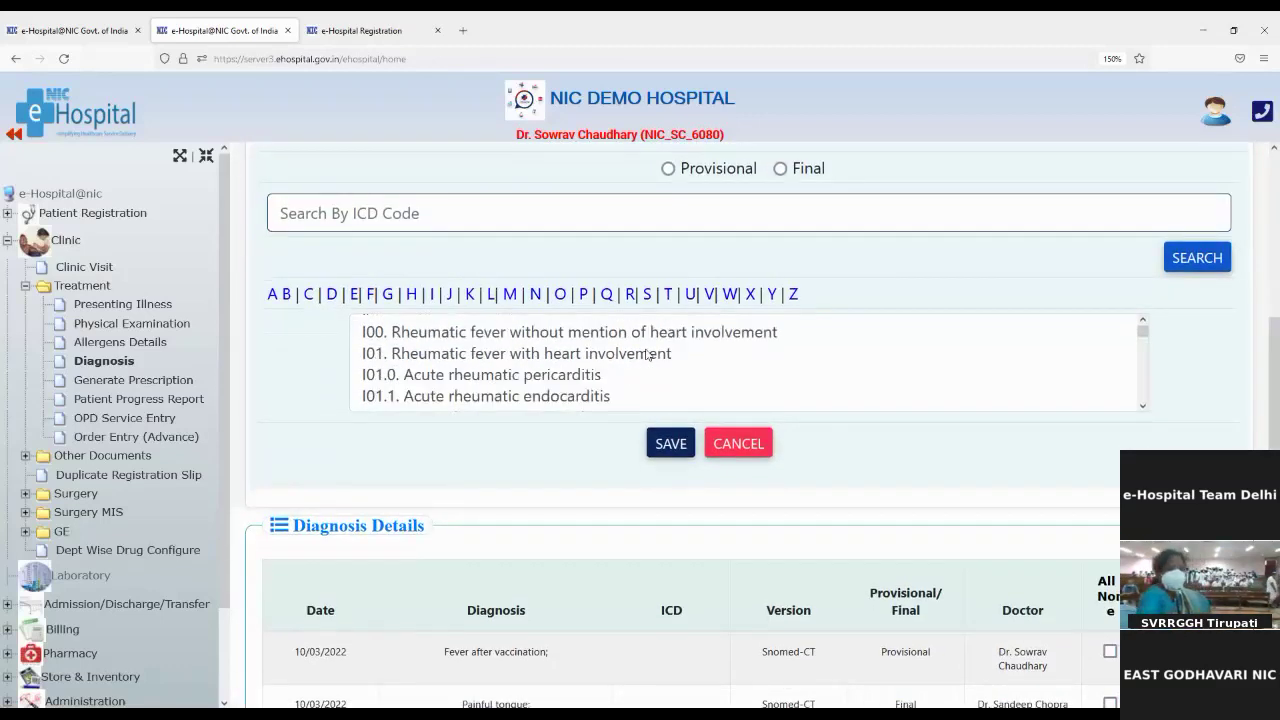
Step: Save I00 Rheumatic fever without mention of heart involvement as a provisional diagnosis
left_click(437, 333)
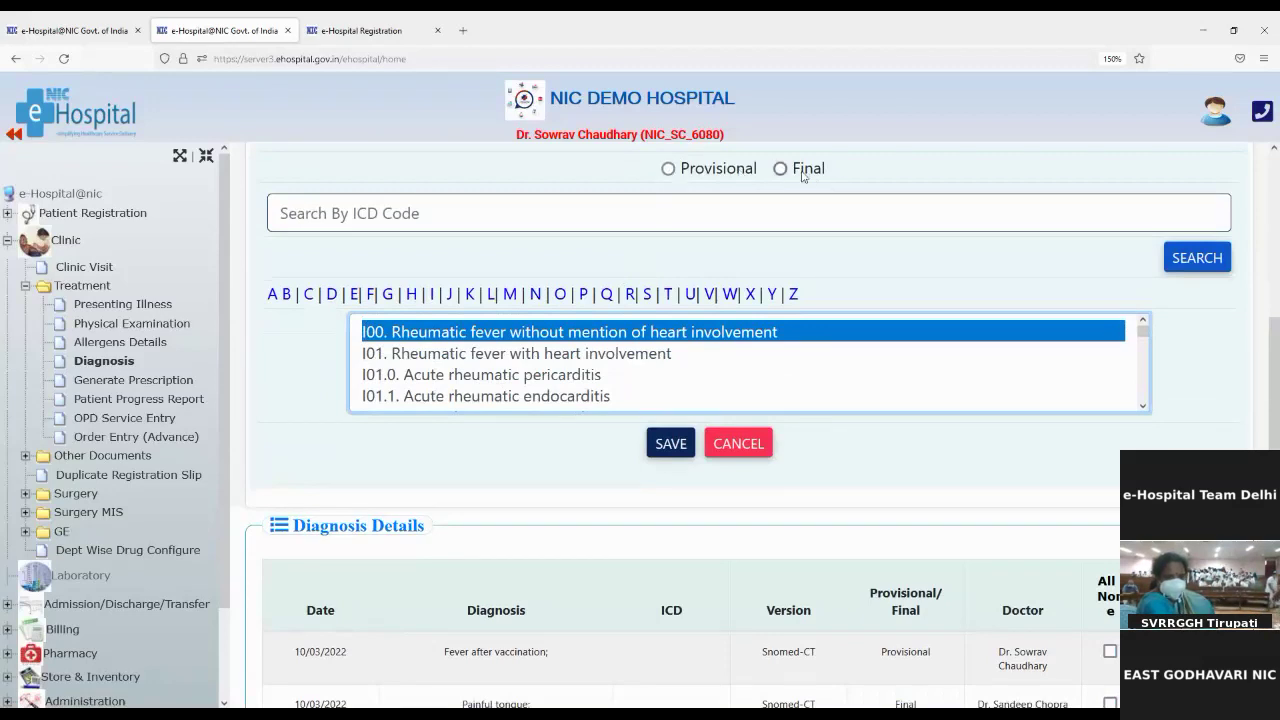
left_click(671, 172)
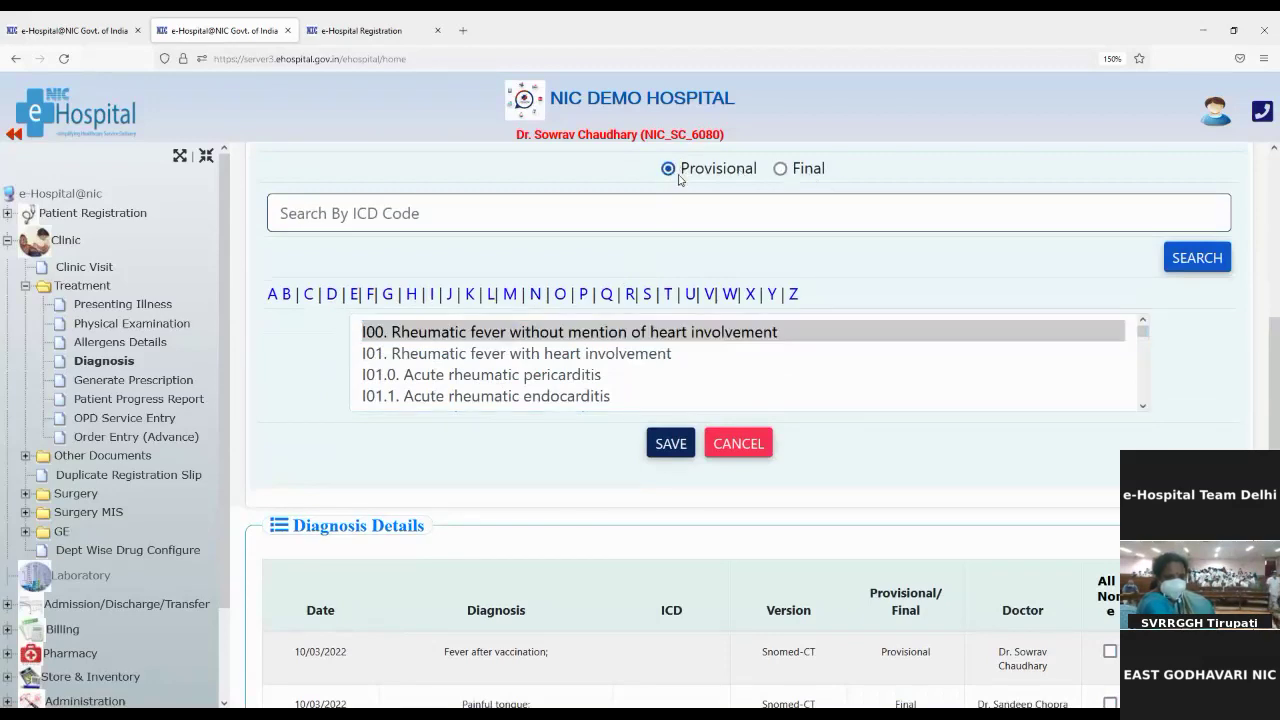
left_click(666, 454)
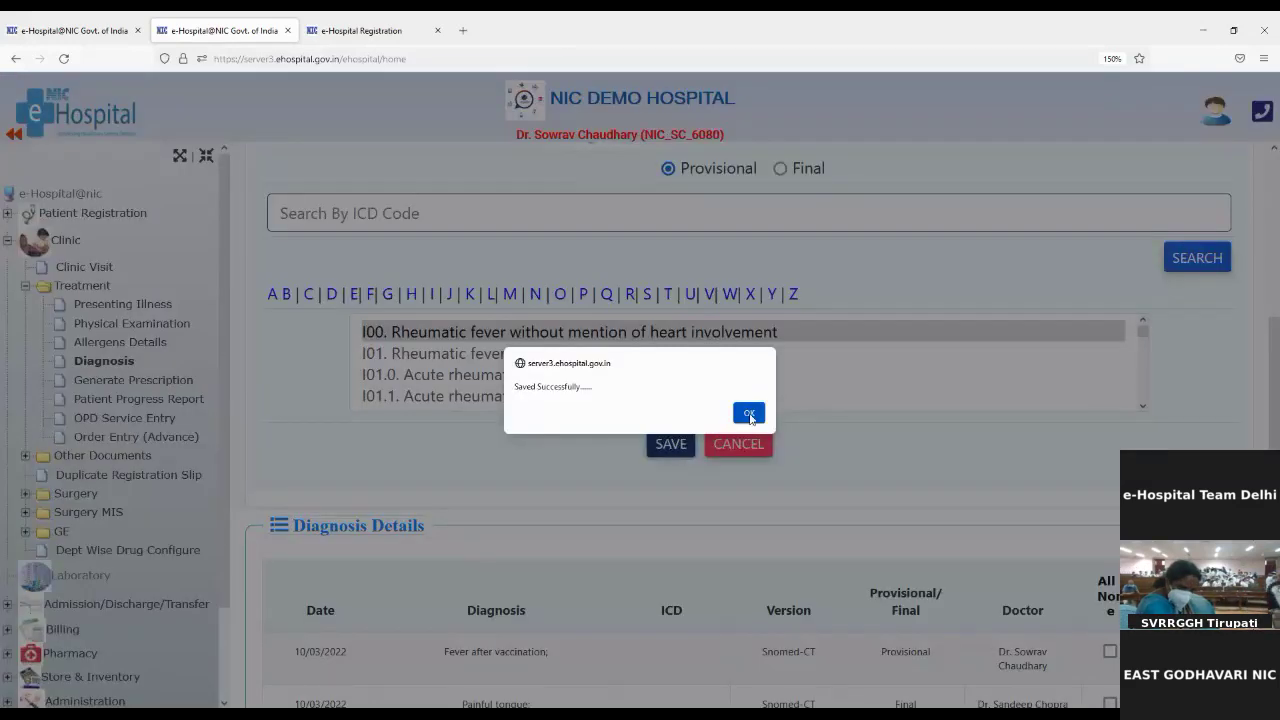
left_click(749, 413)
Step: Dismiss the deletion alert and tick I00, Fever after vaccination, Painful tongue and pai
scroll(591, 551, "down", 3)
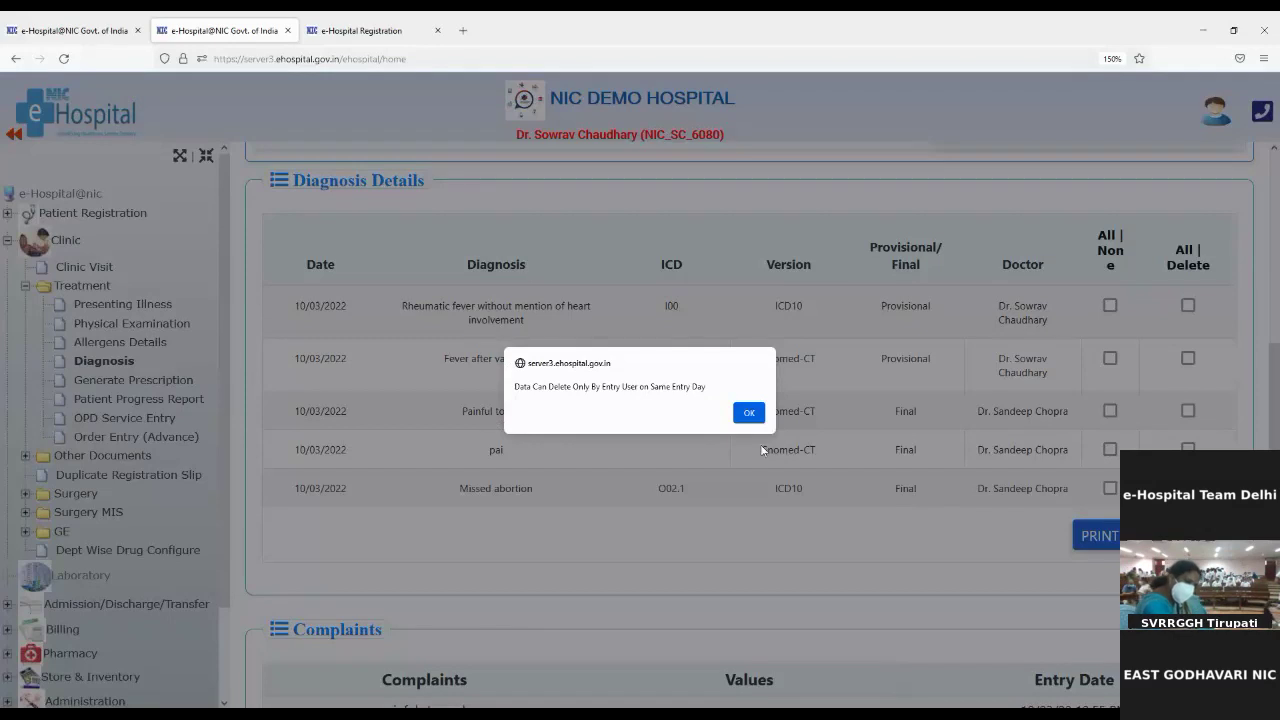
left_click(748, 412)
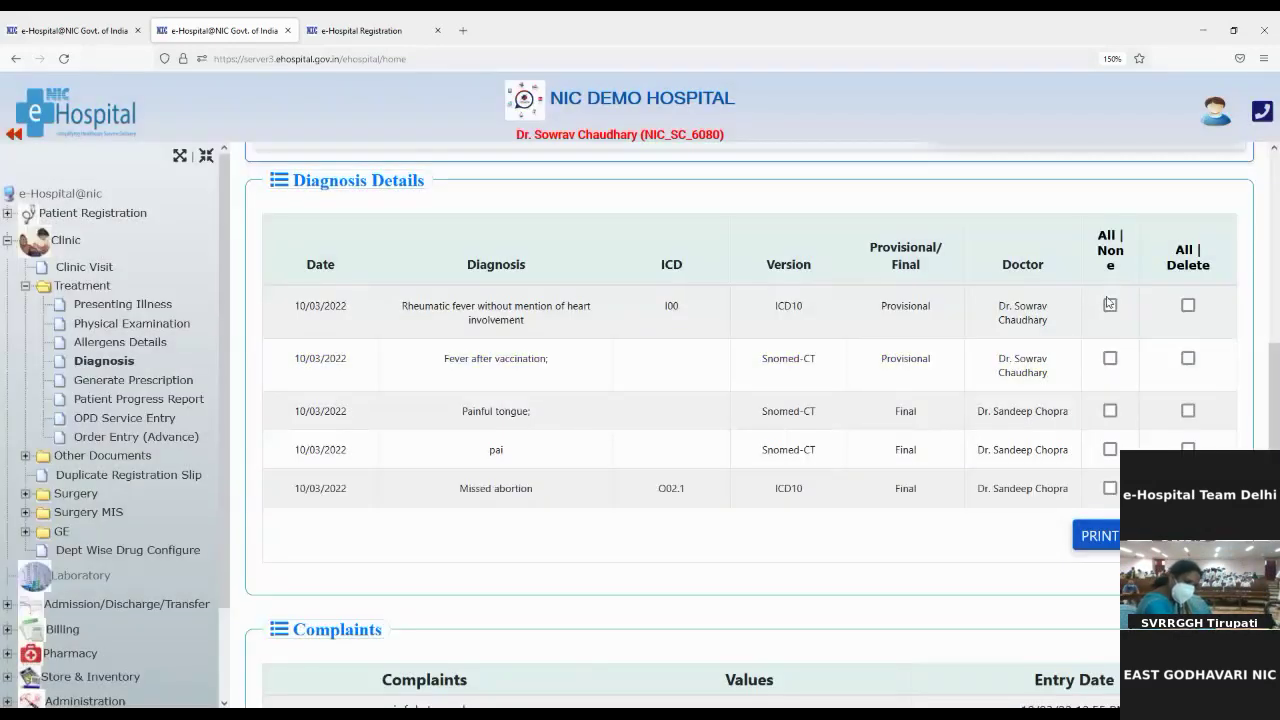
left_click(1110, 306)
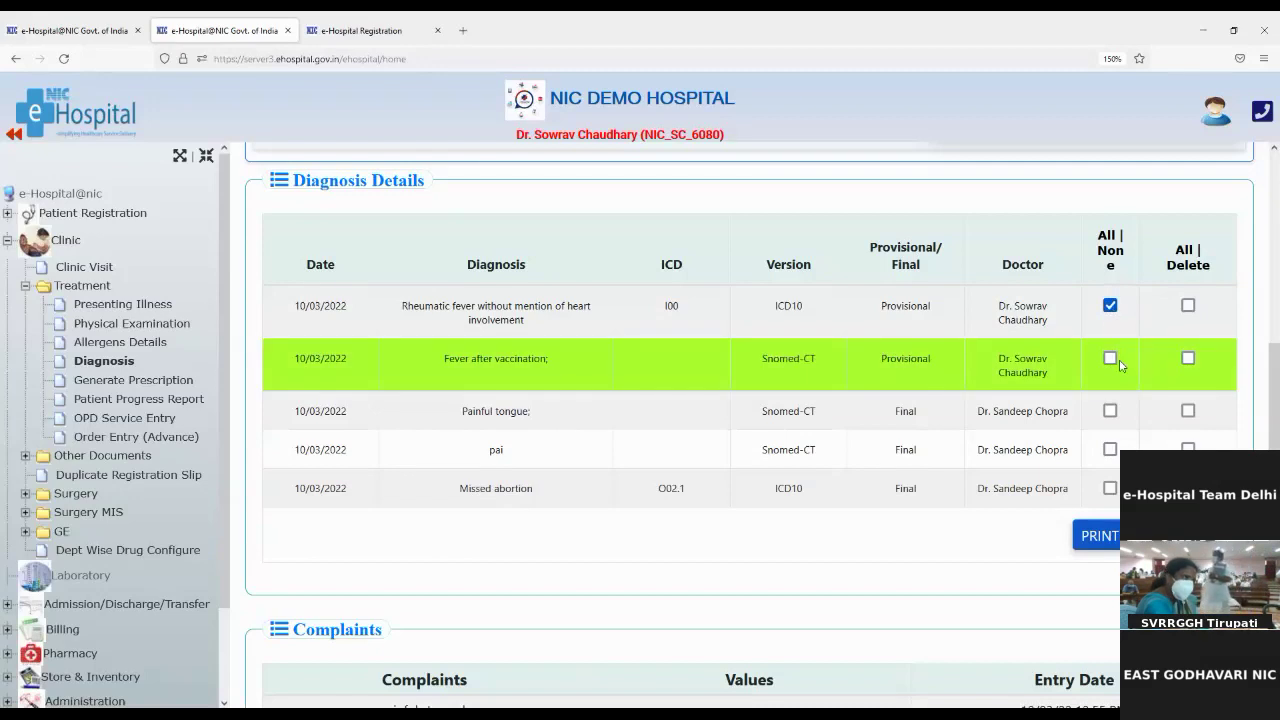
left_click(1110, 358)
left_click(1110, 411)
left_click(1110, 450)
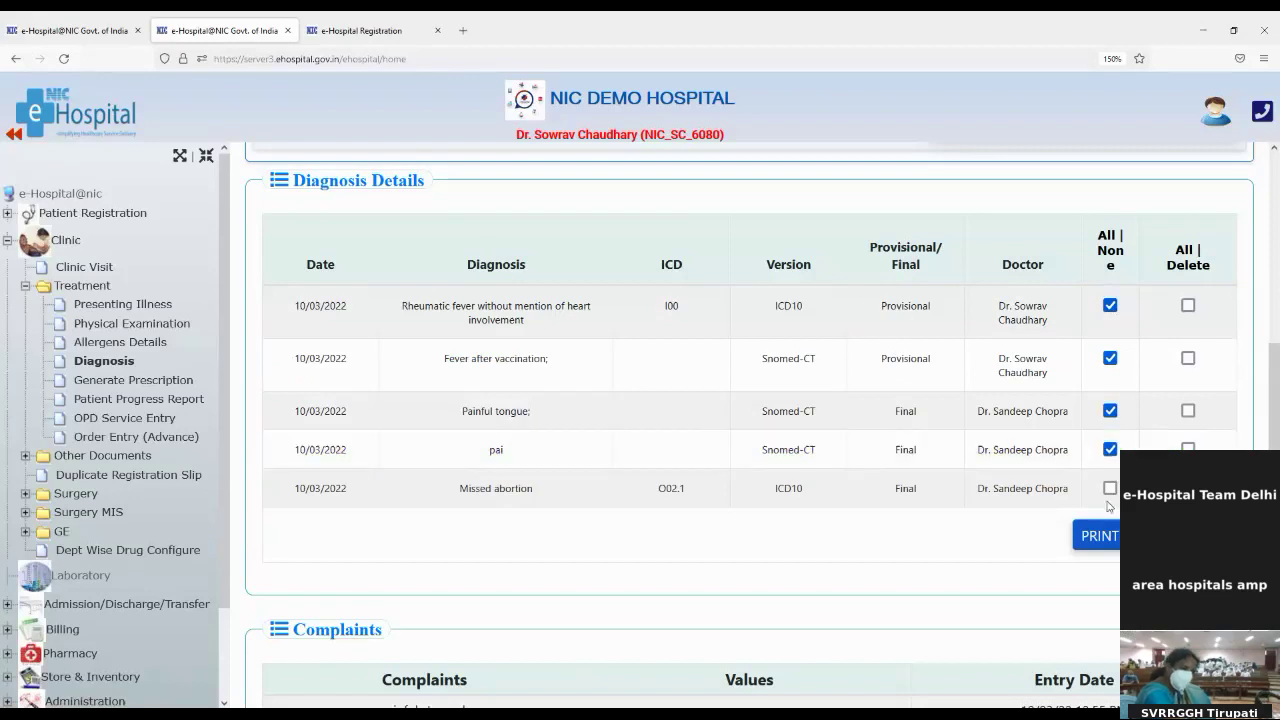
Step: Print and review the Patient Diagnosis Report of the four ticked diagnoses, then return to Diagnosis
left_click(1095, 535)
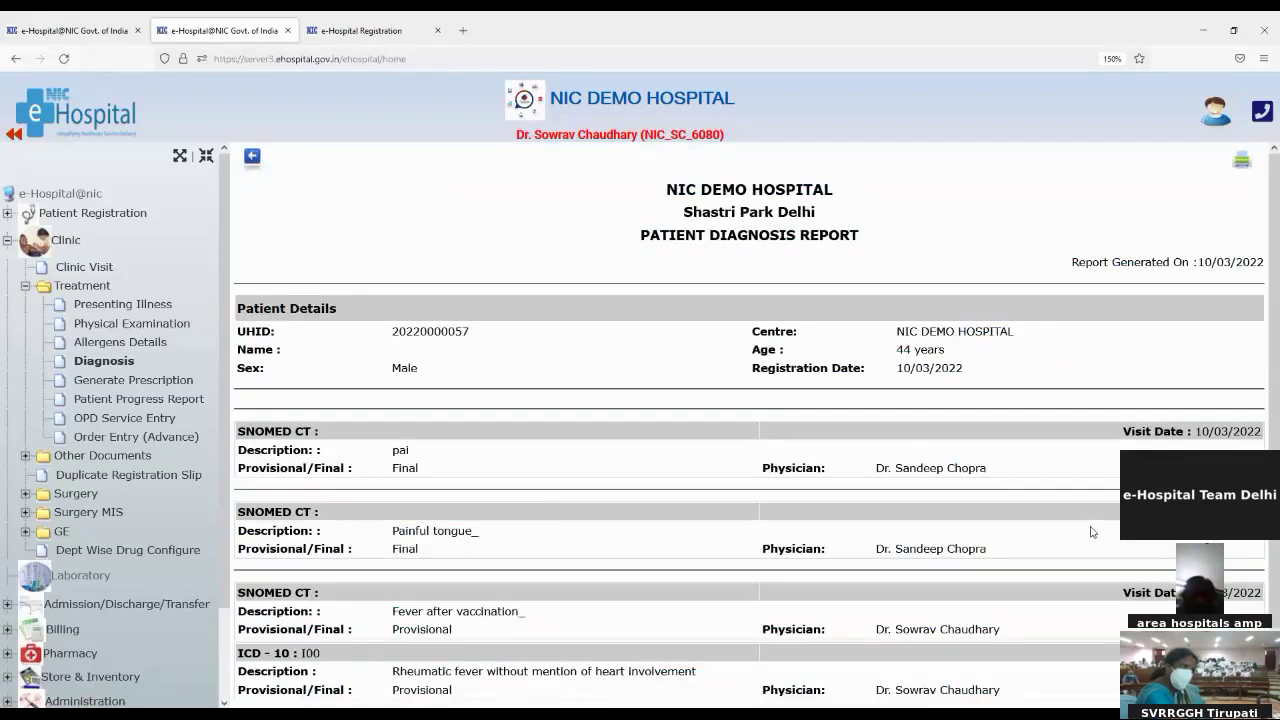
scroll(697, 491, "down", 2)
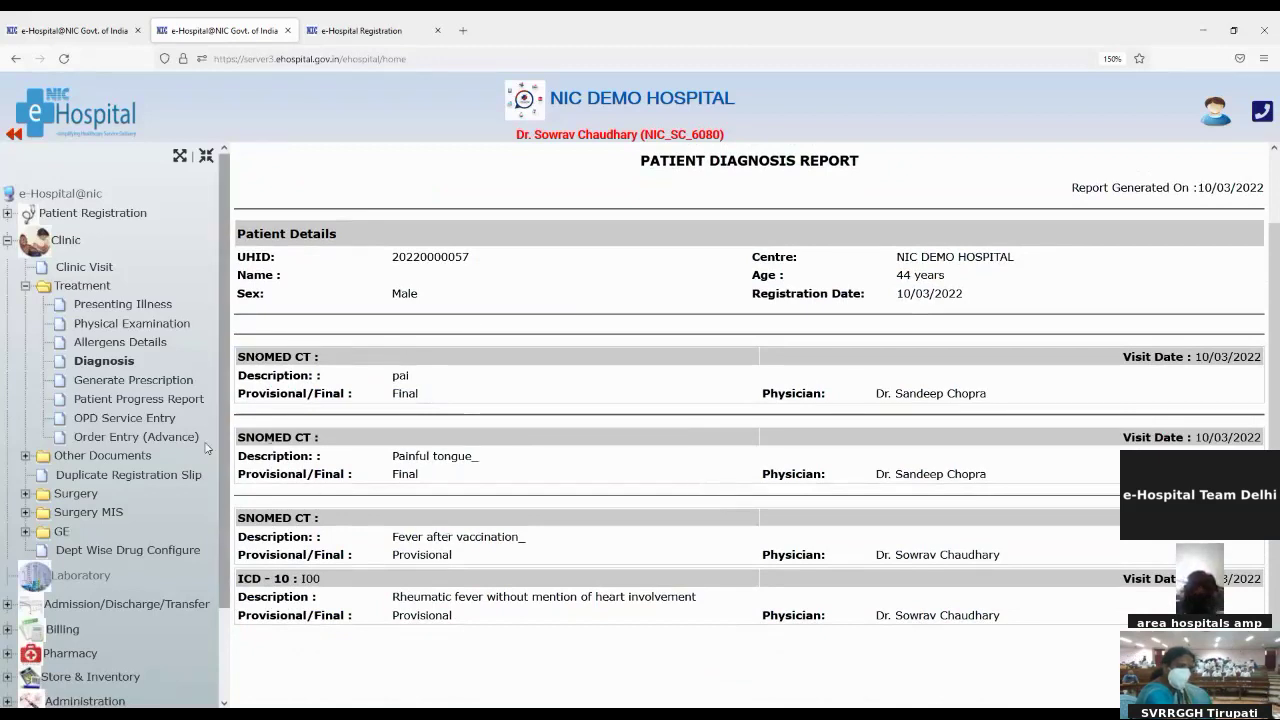
left_click(124, 386)
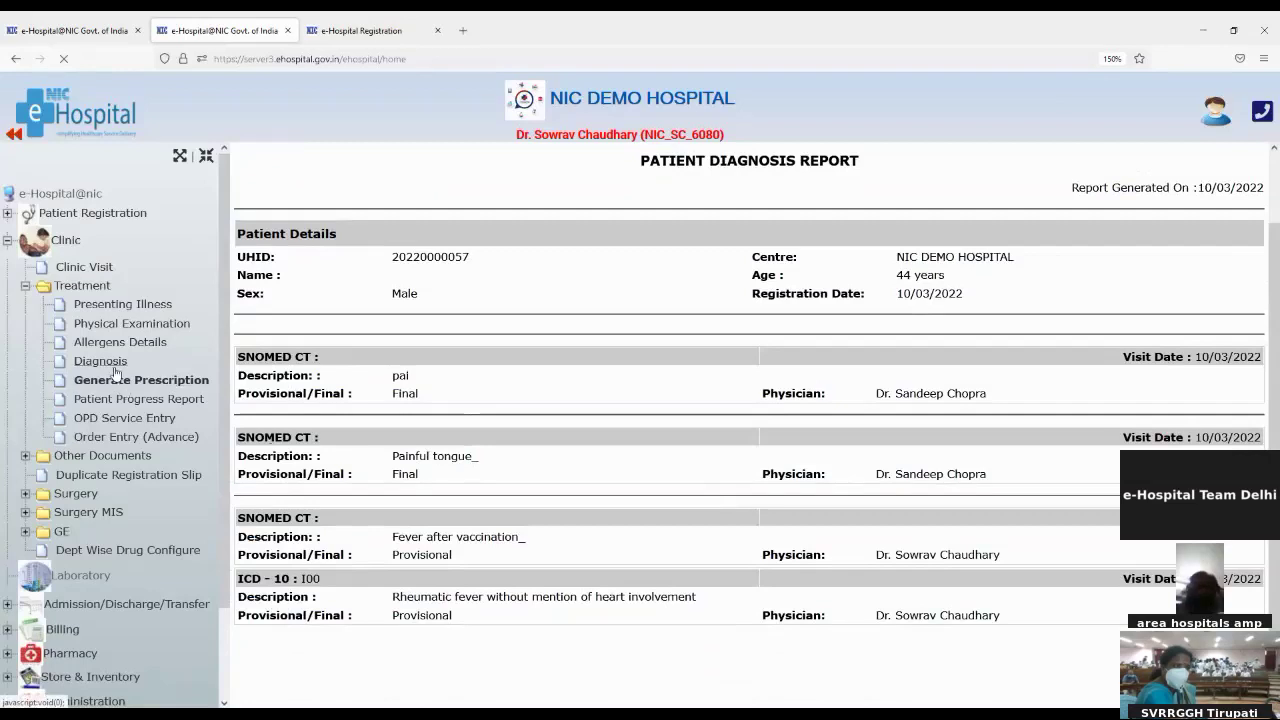
left_click(110, 364)
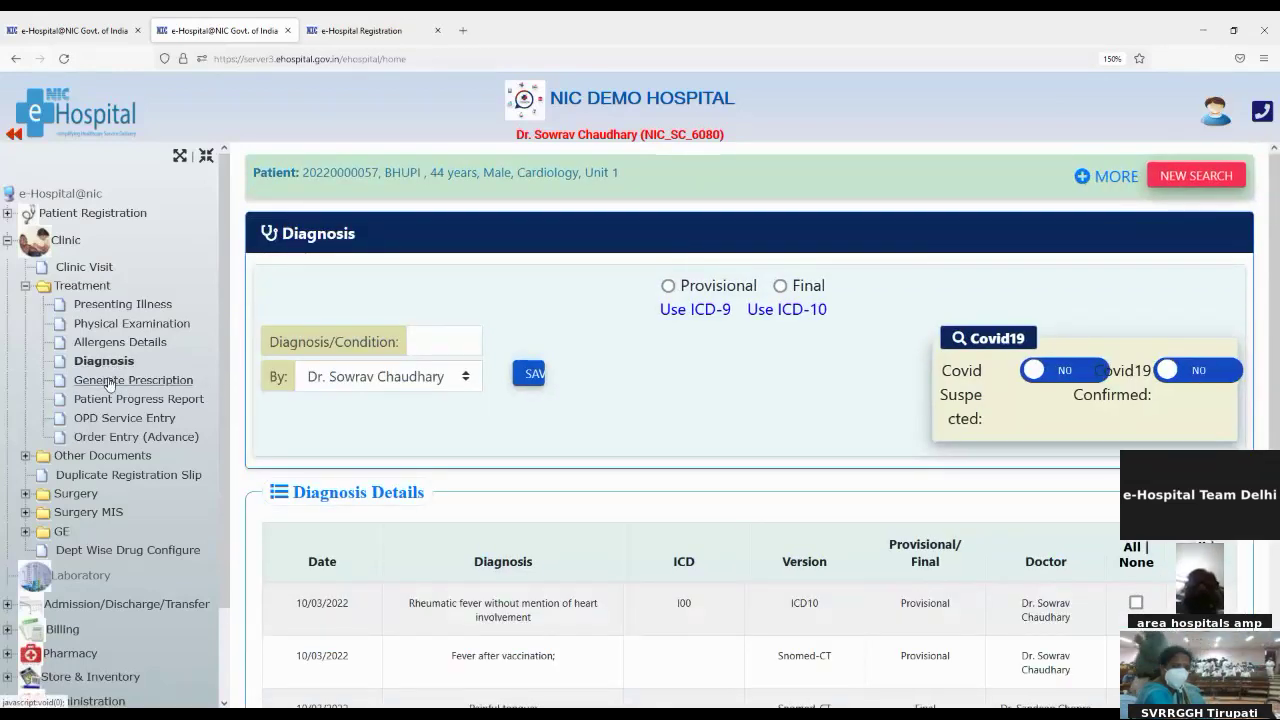
Step: Open Generate Prescription and review the diagnosis summary and General Examination findings
left_click(128, 386)
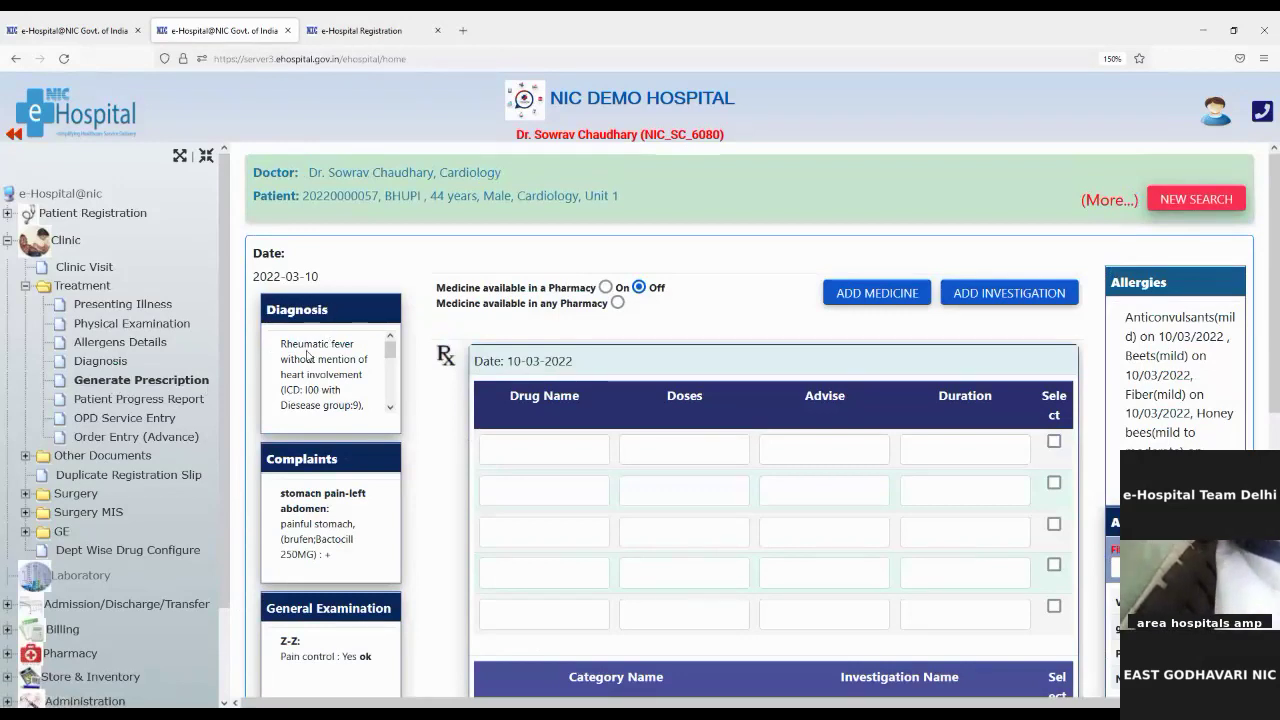
left_click_drag(267, 311, 322, 307)
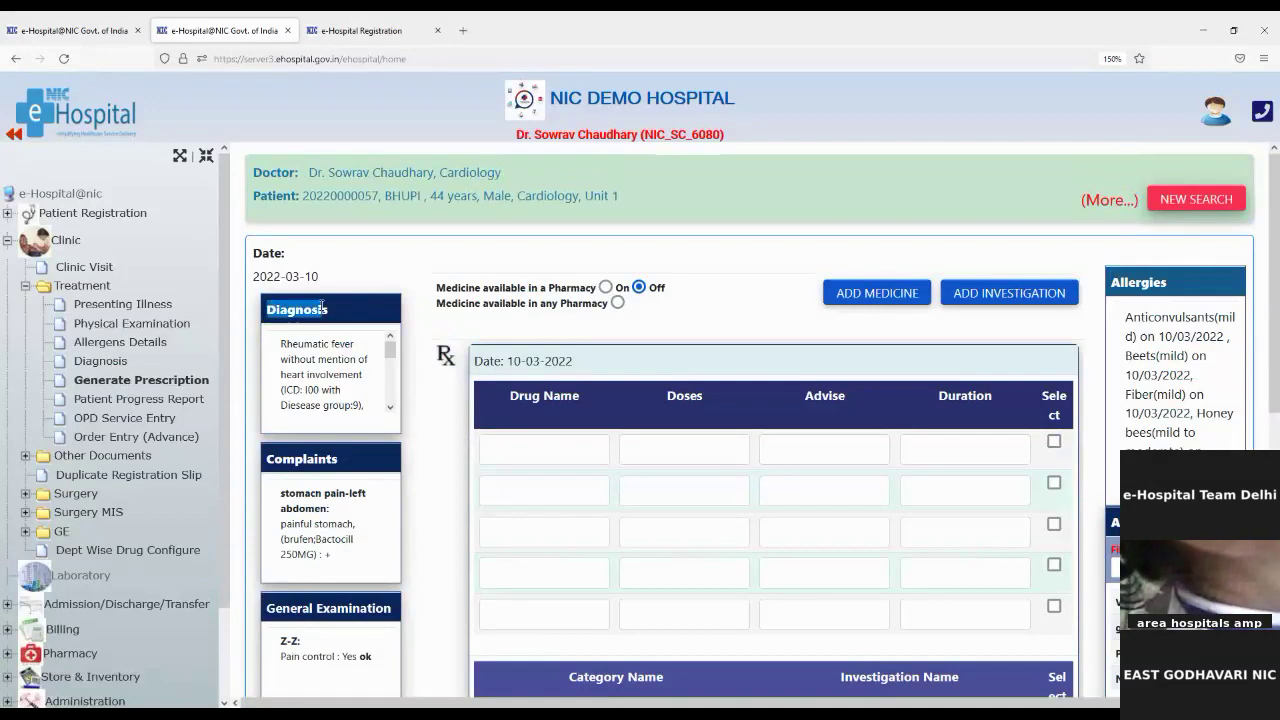
left_click(267, 465)
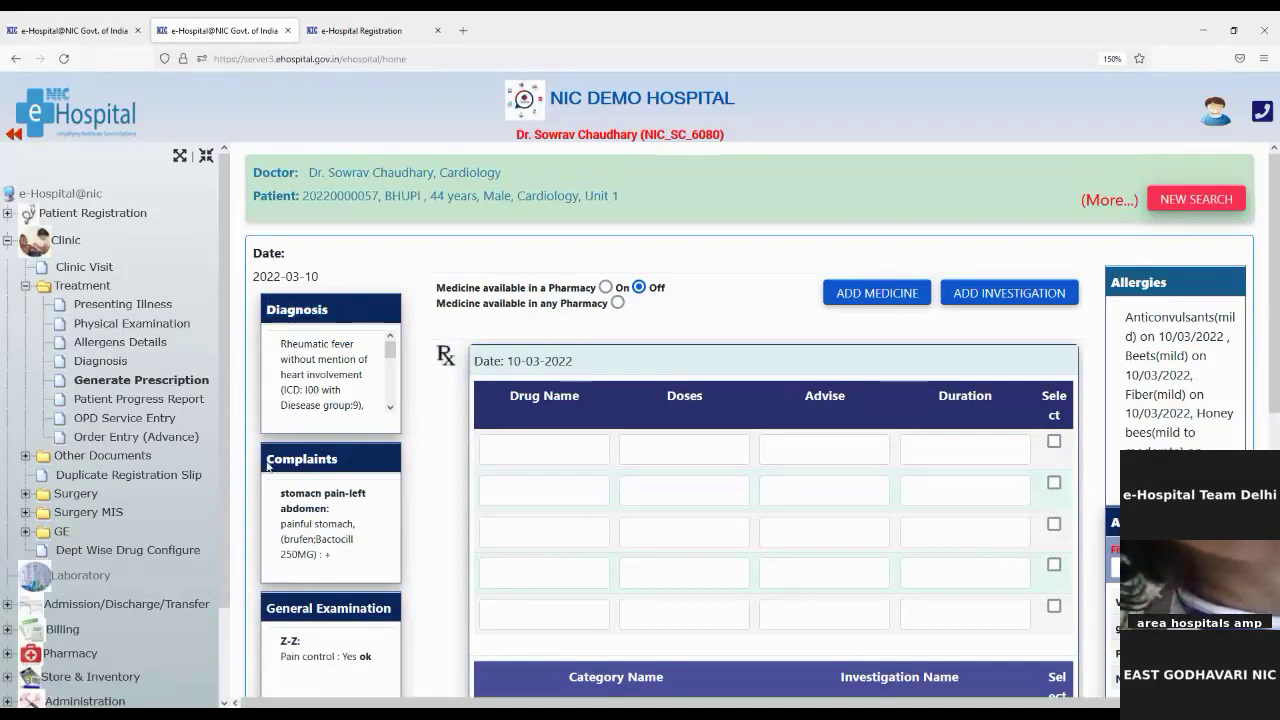
left_click_drag(267, 465, 332, 462)
scroll(357, 575, "down", 1)
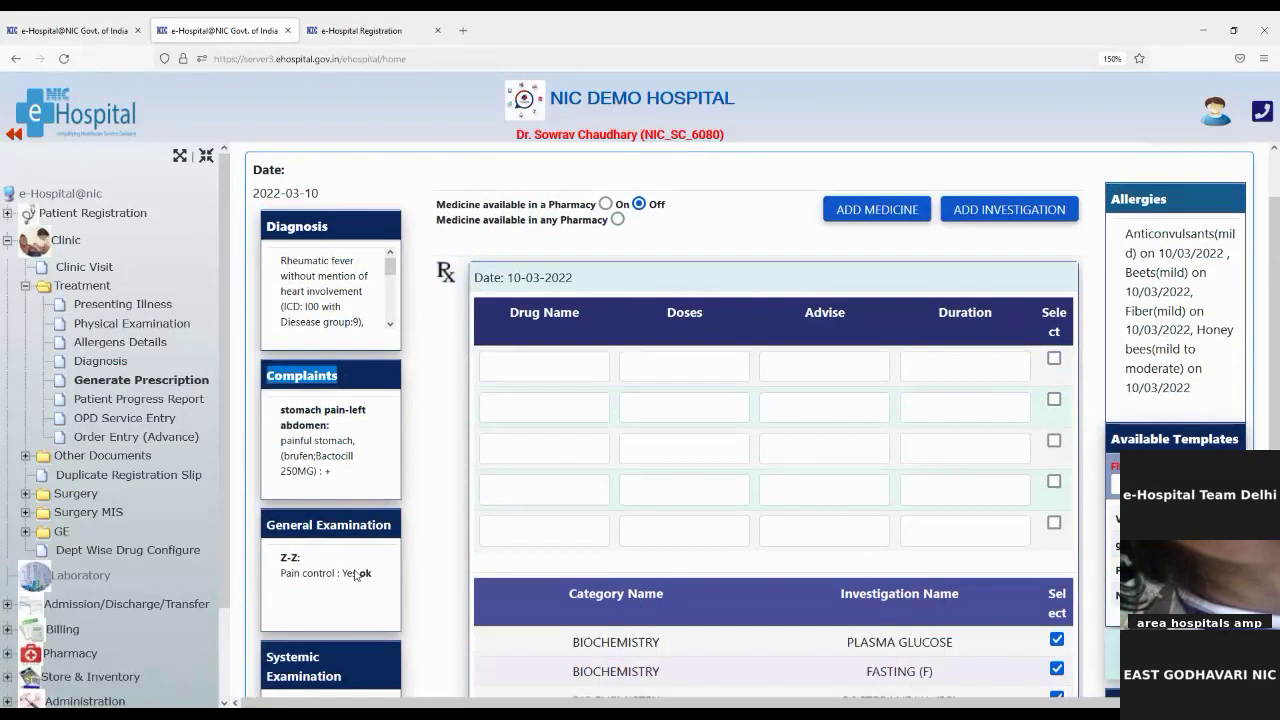
scroll(350, 570, "down", 2)
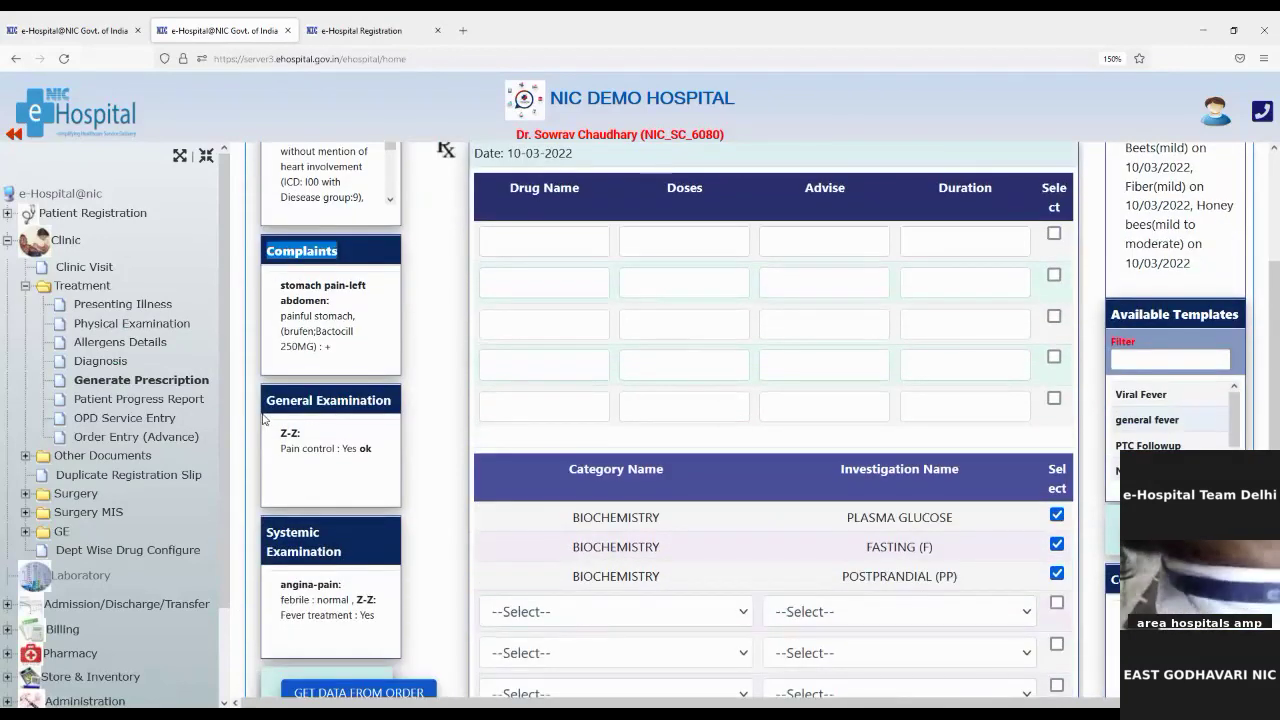
left_click_drag(263, 410, 307, 418)
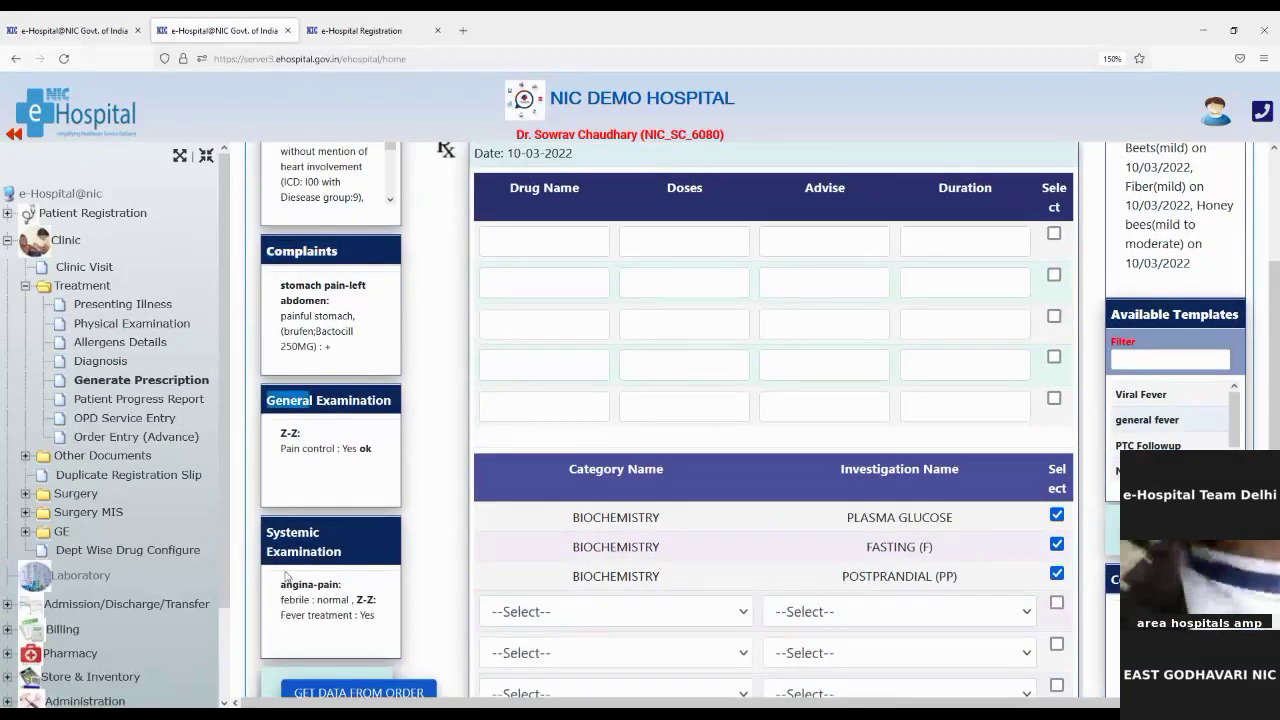
scroll(314, 590, "down", 3)
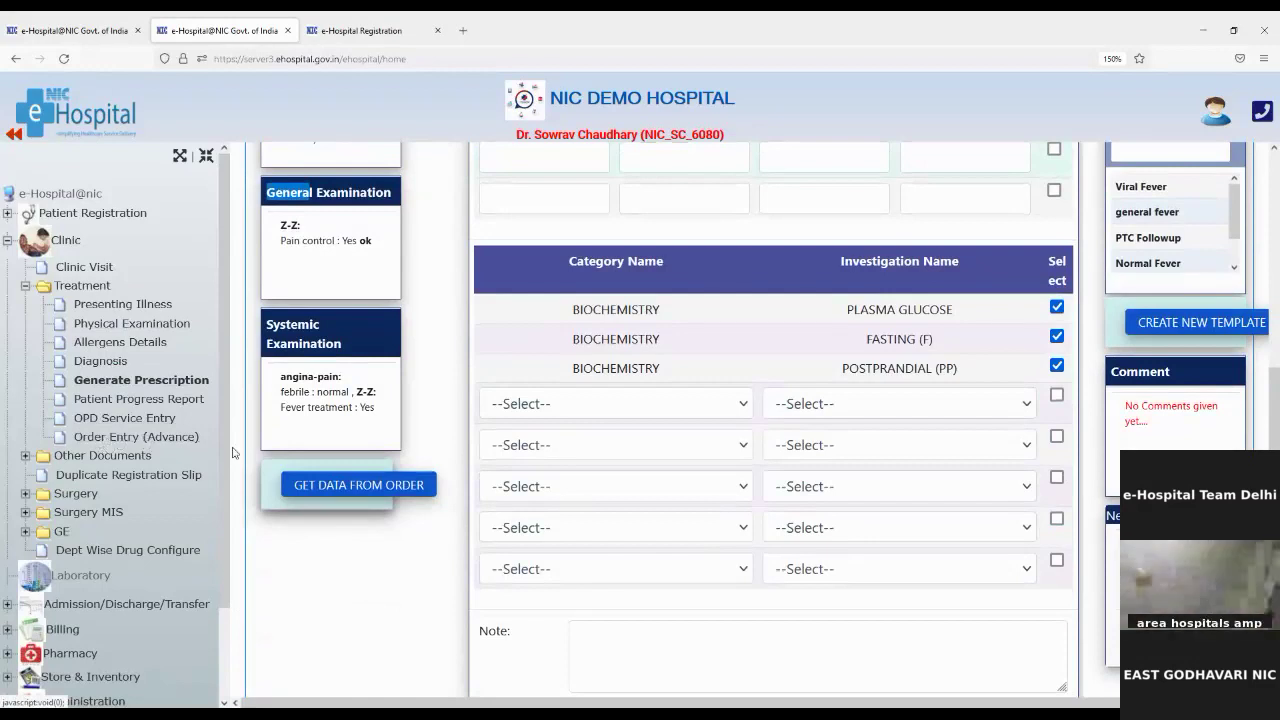
Step: Pull in earlier investigation orders and tick the 2022-03-10 plasma glucose order
left_click(300, 492)
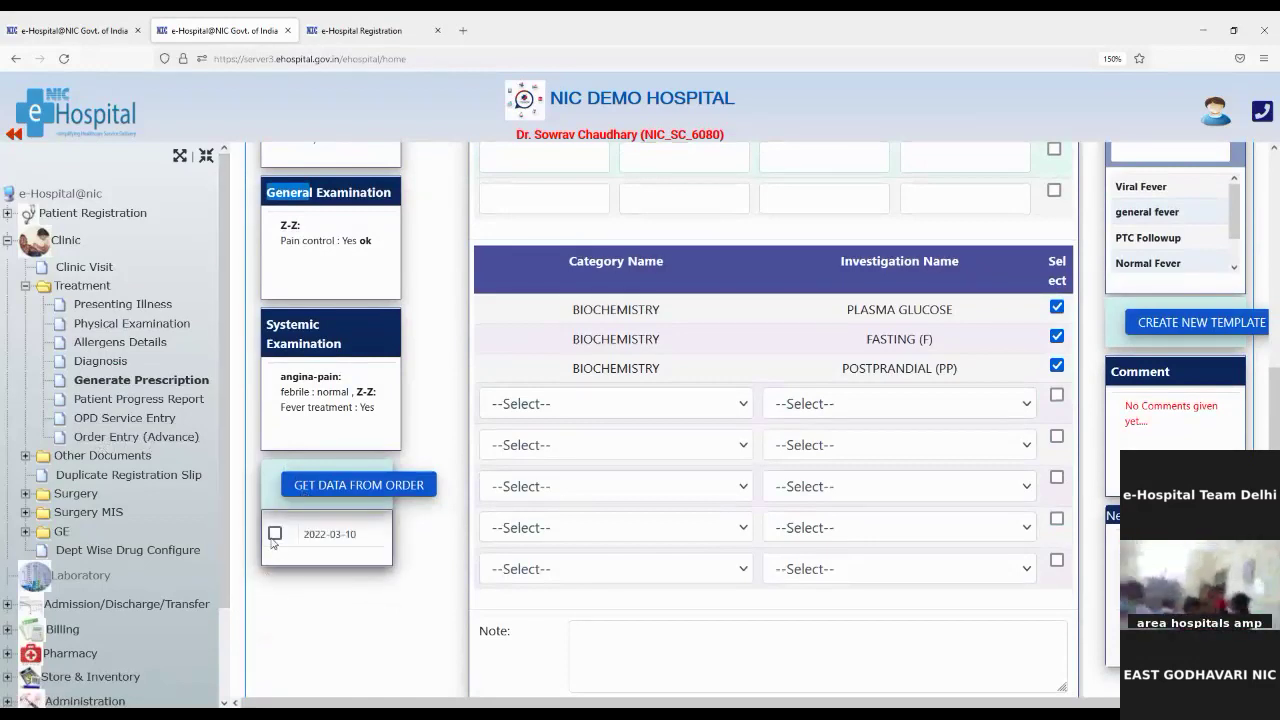
left_click(273, 536)
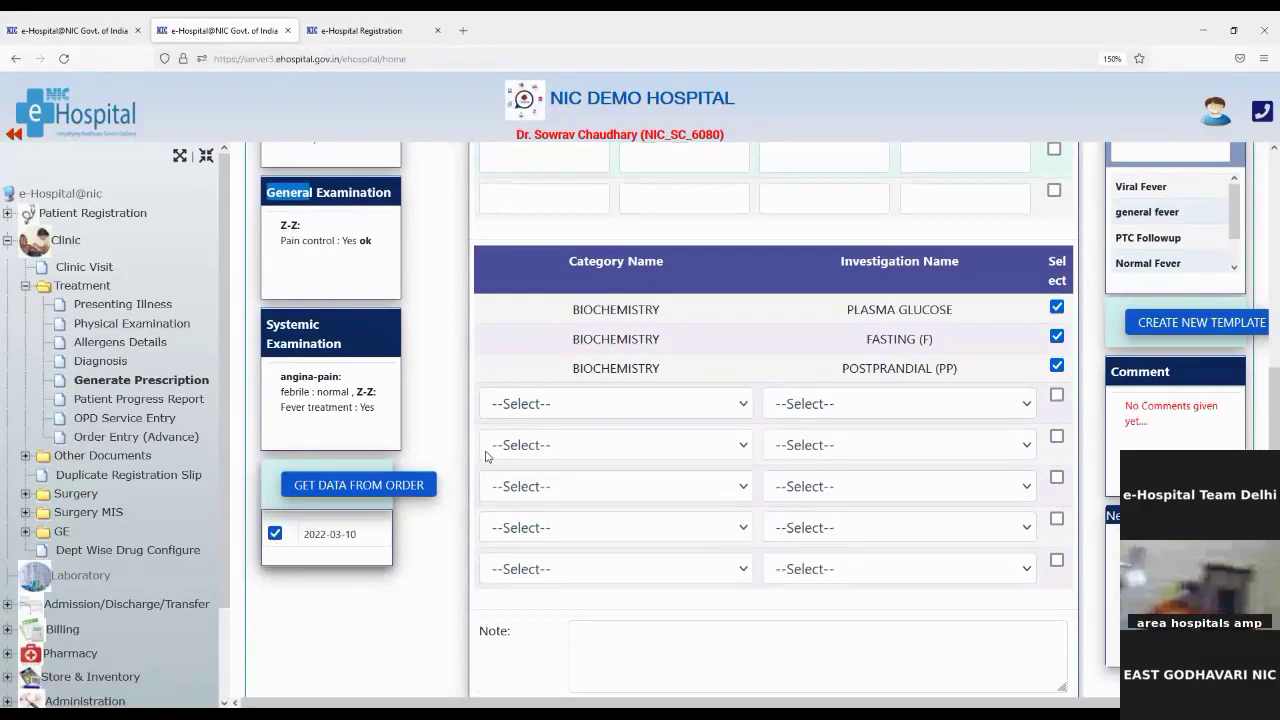
scroll(486, 456, "up", 2)
scroll(486, 456, "down", 1)
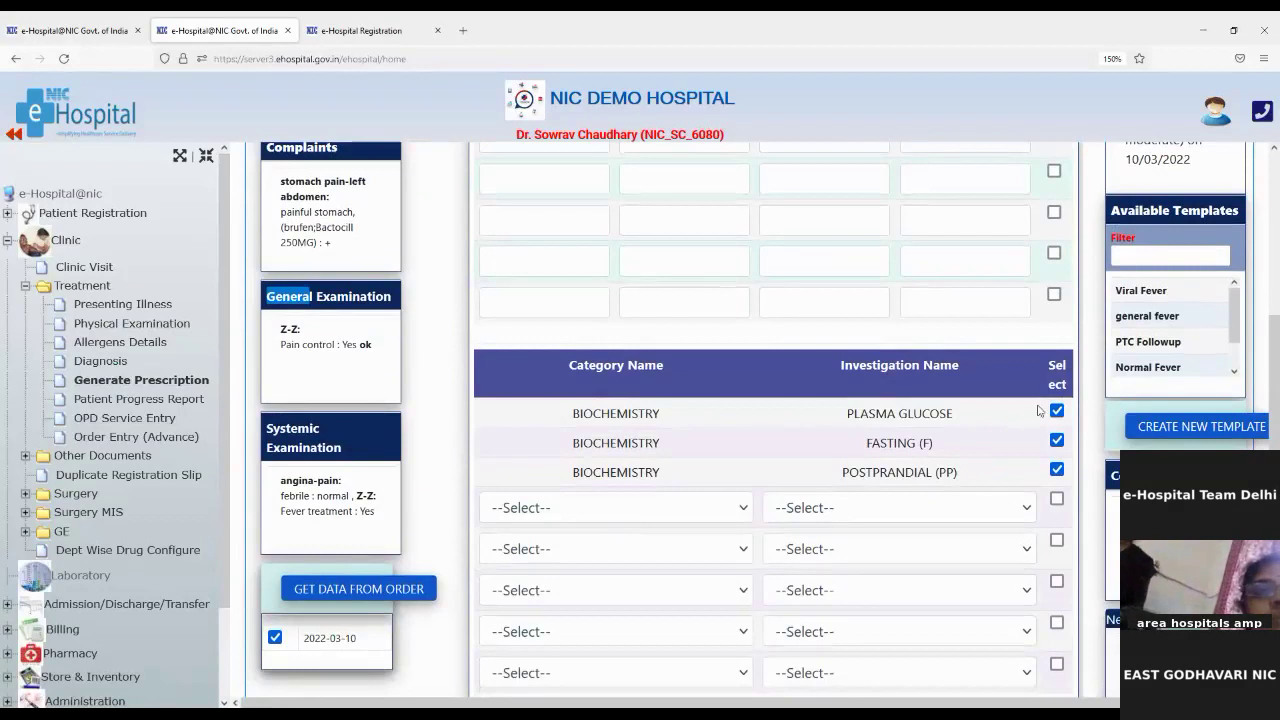
scroll(951, 410, "up", 3)
scroll(680, 570, "down", 2)
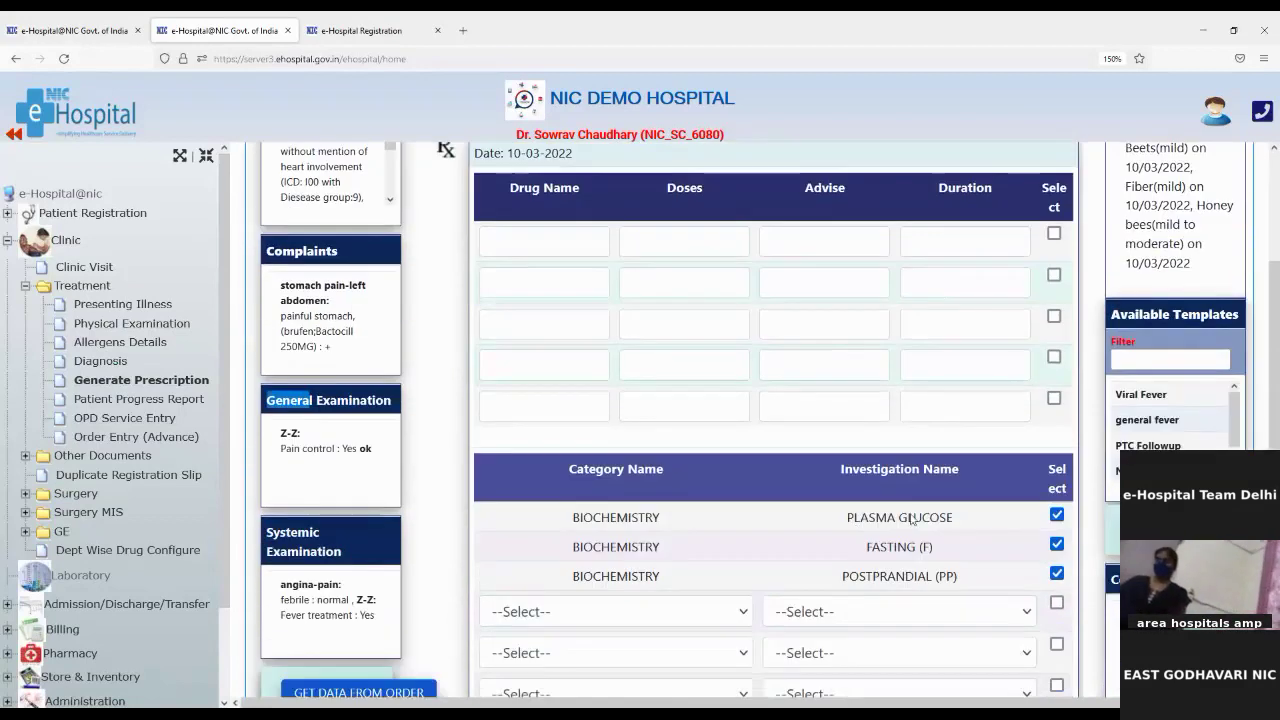
left_click(537, 612)
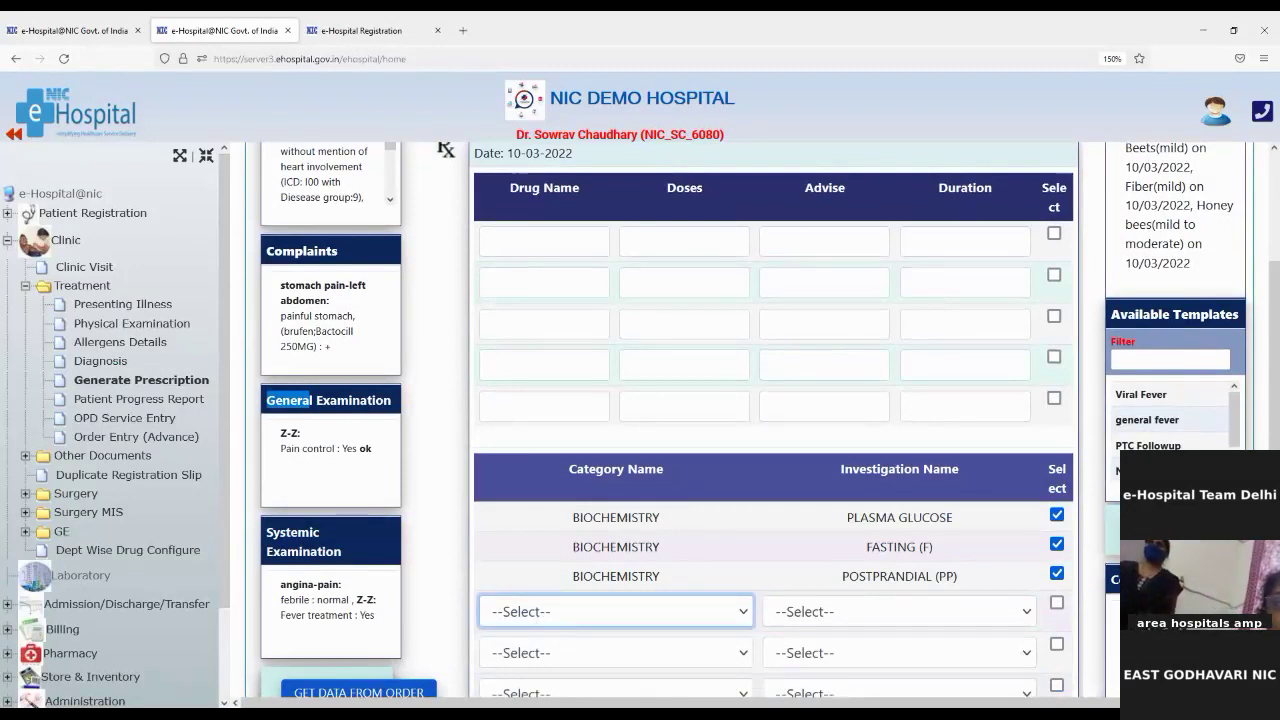
left_click(515, 443)
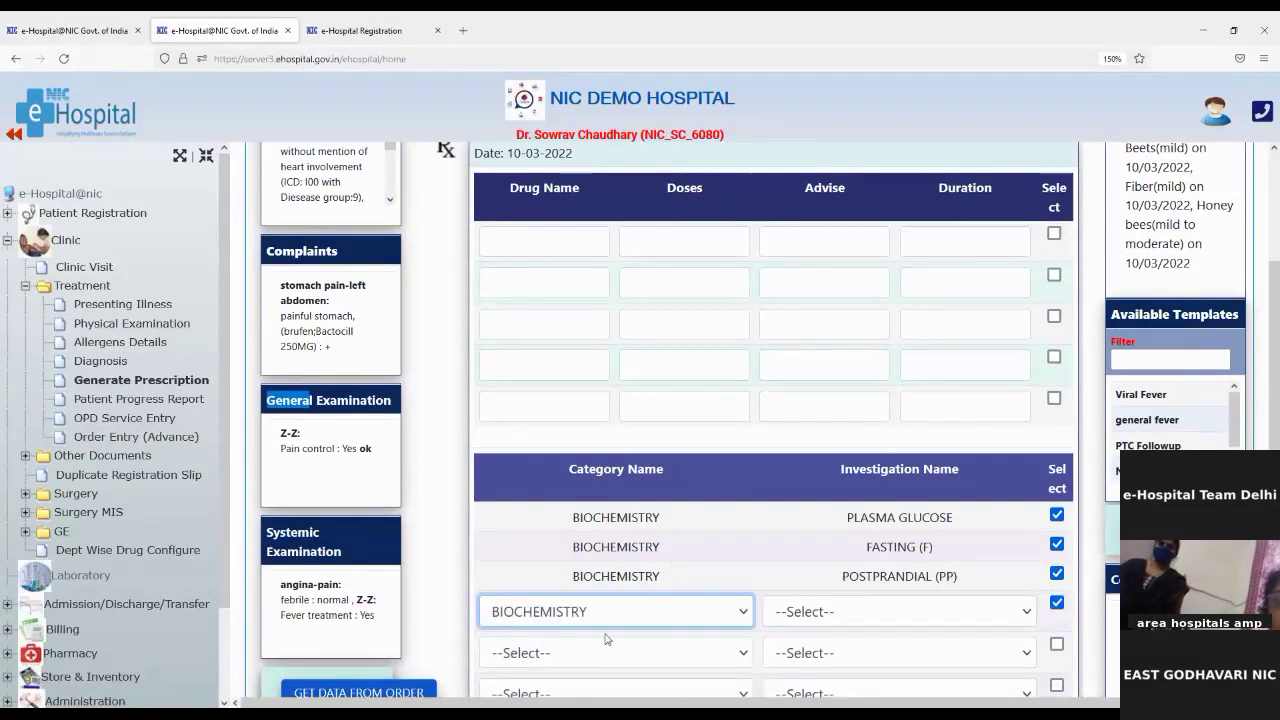
left_click(805, 614)
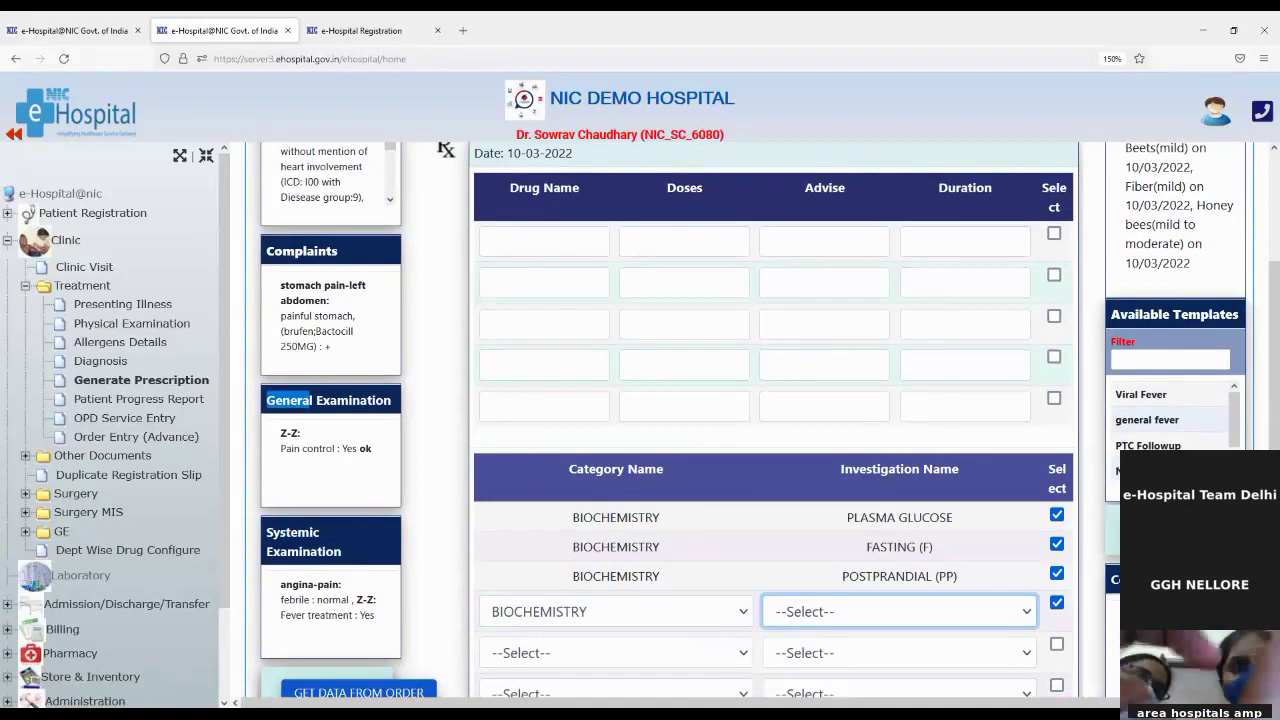
key("Down")
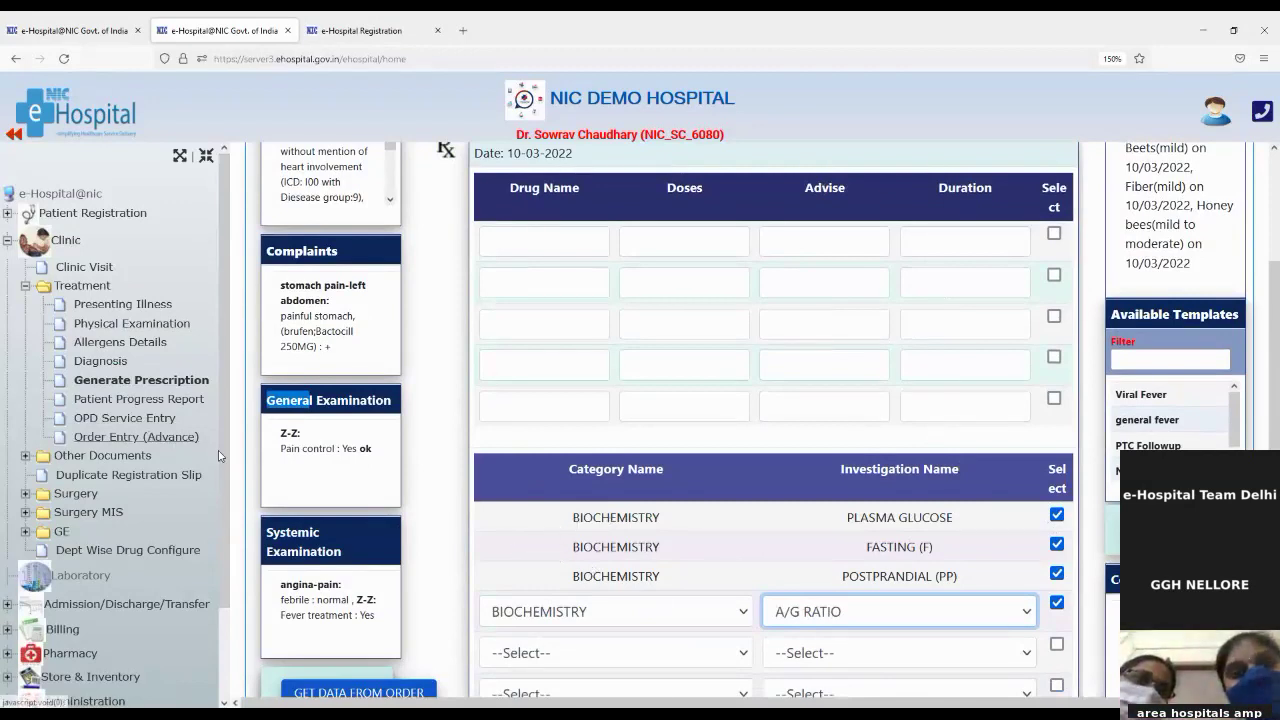
left_click(1056, 516)
left_click(1057, 545)
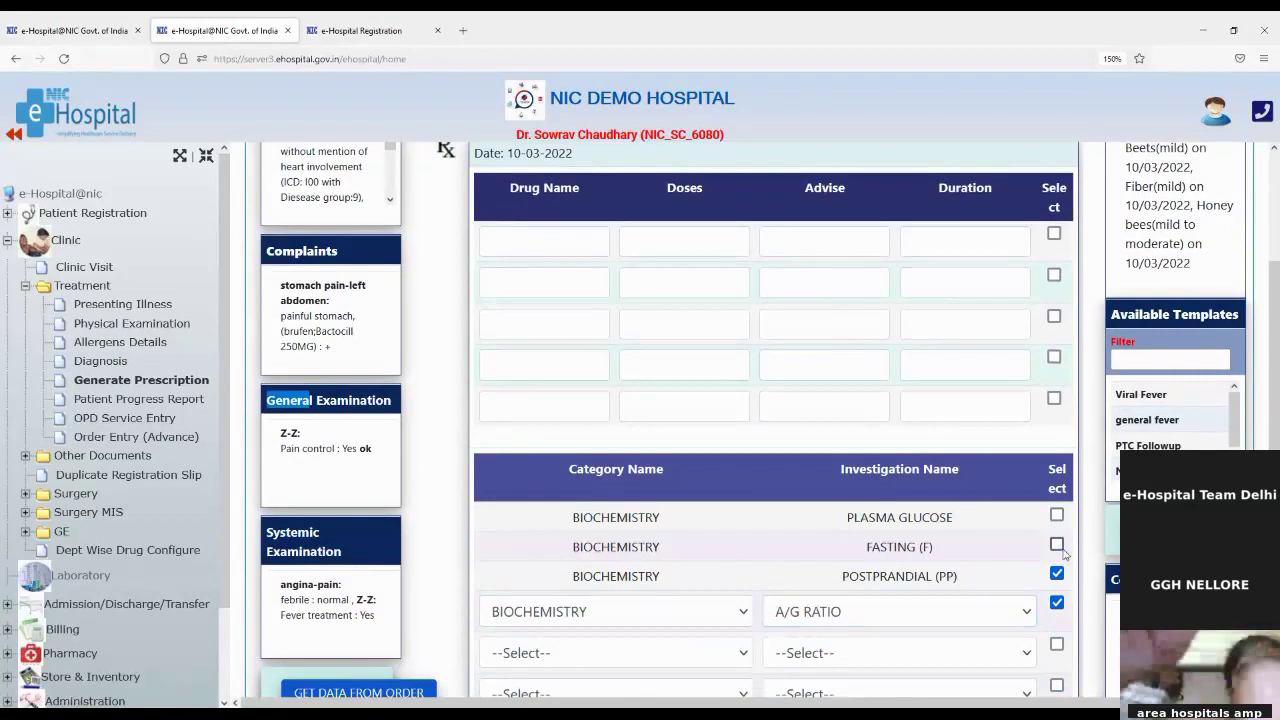
left_click(1057, 573)
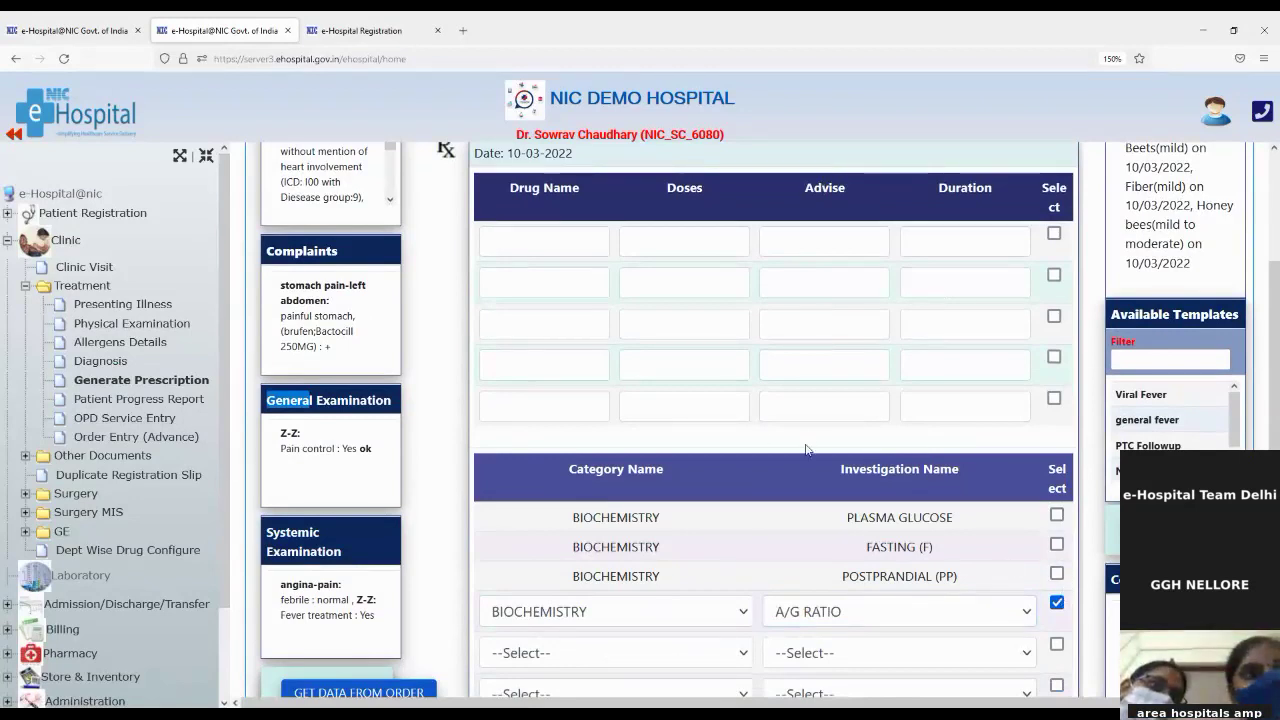
scroll(577, 563, "up", 2)
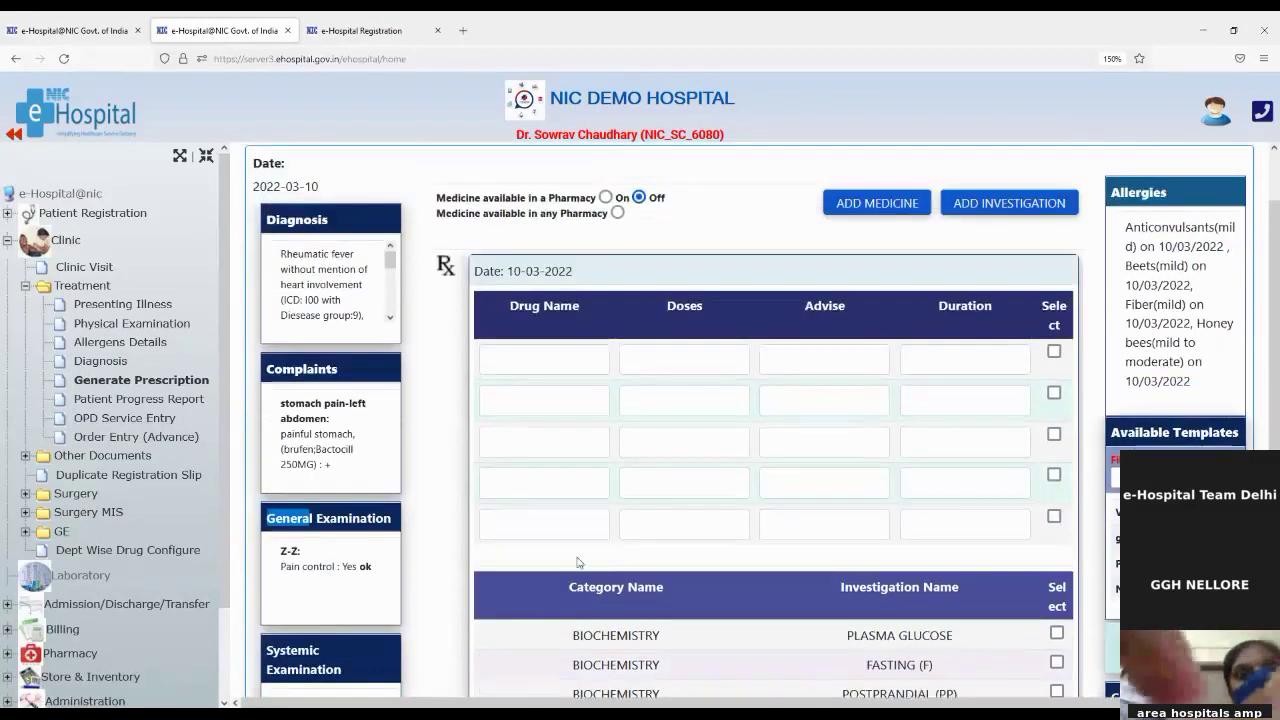
scroll(577, 563, "up", 1)
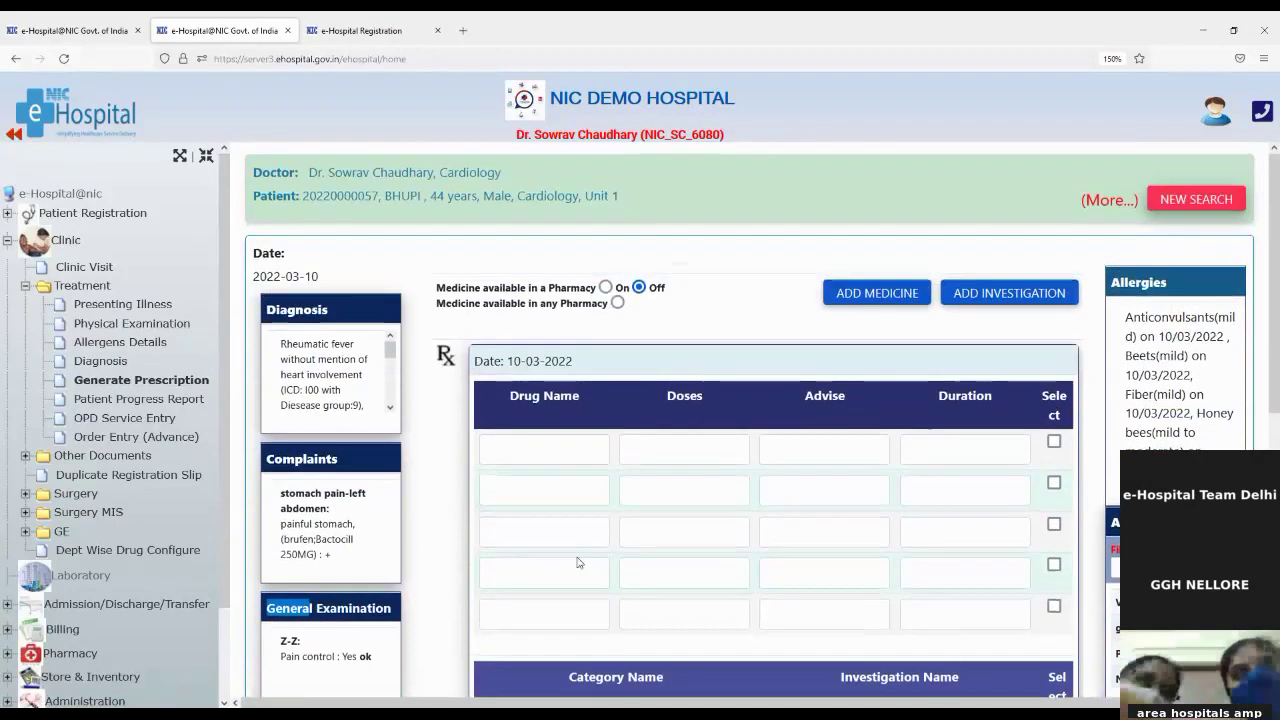
Step: Turn 'Medicine available in a Pharmacy' On and select Pharmacy as the store
left_click(501, 393)
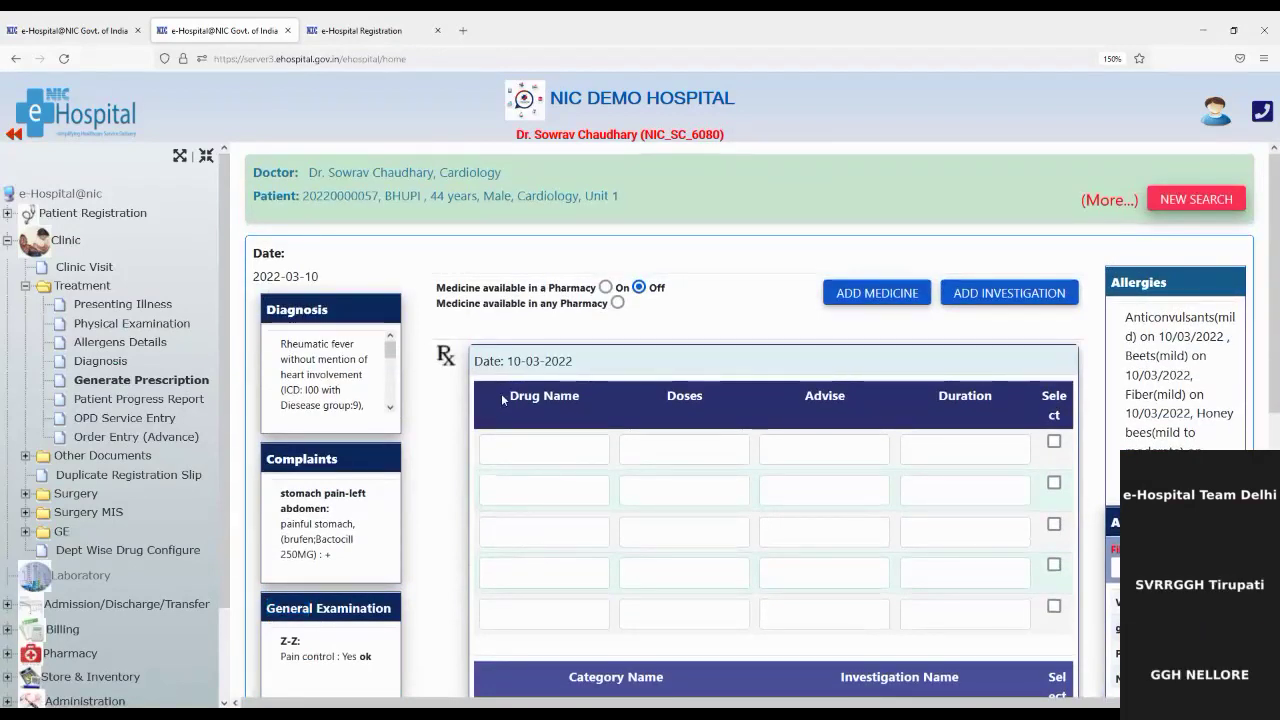
double_click(501, 393)
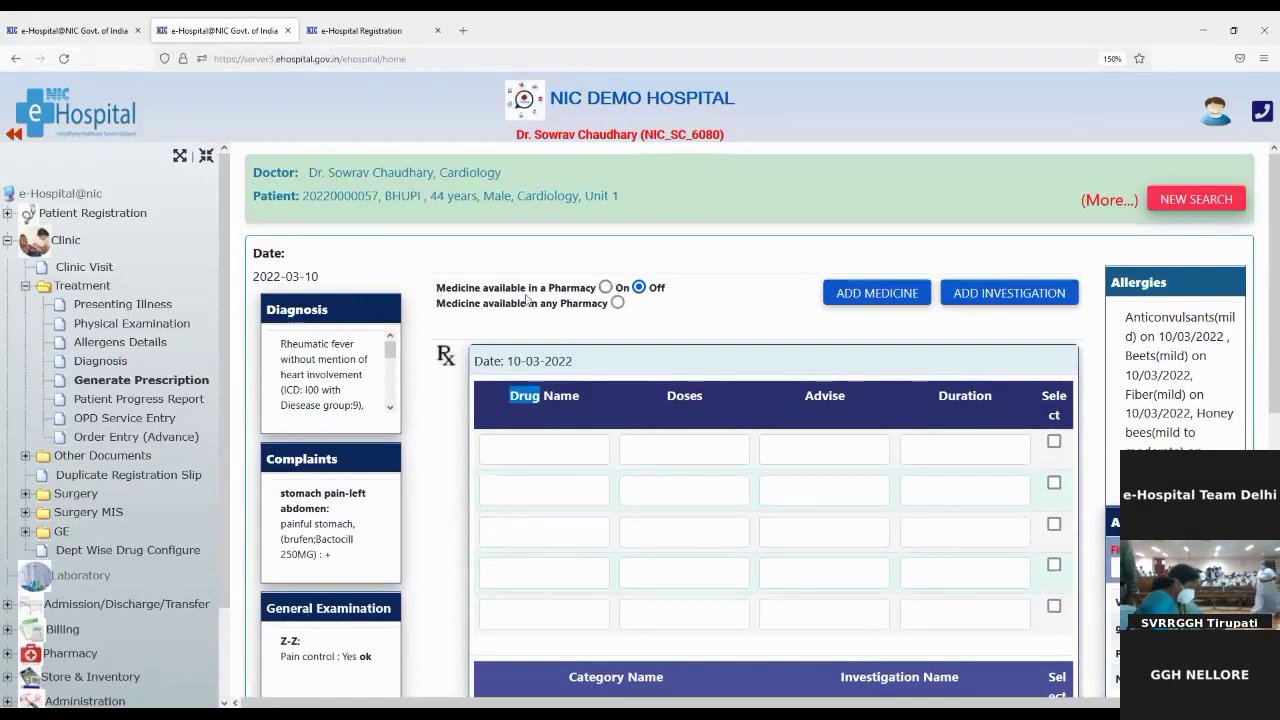
left_click(606, 288)
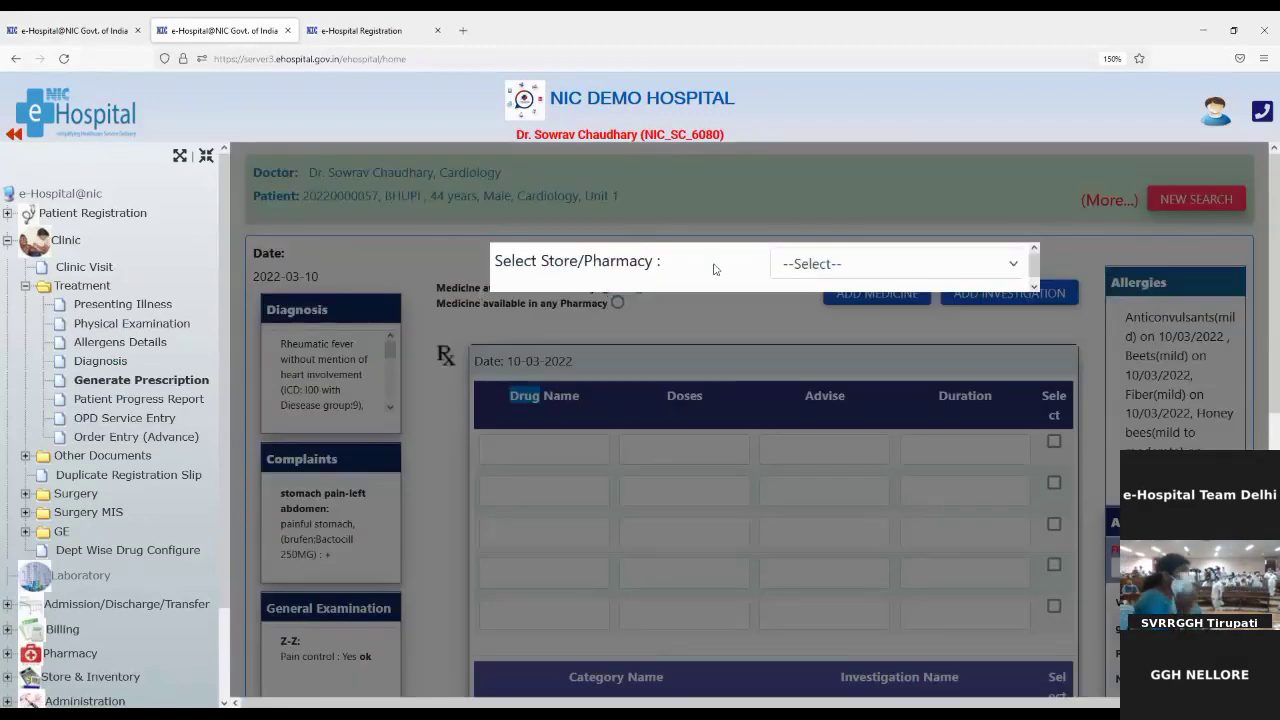
left_click(795, 277)
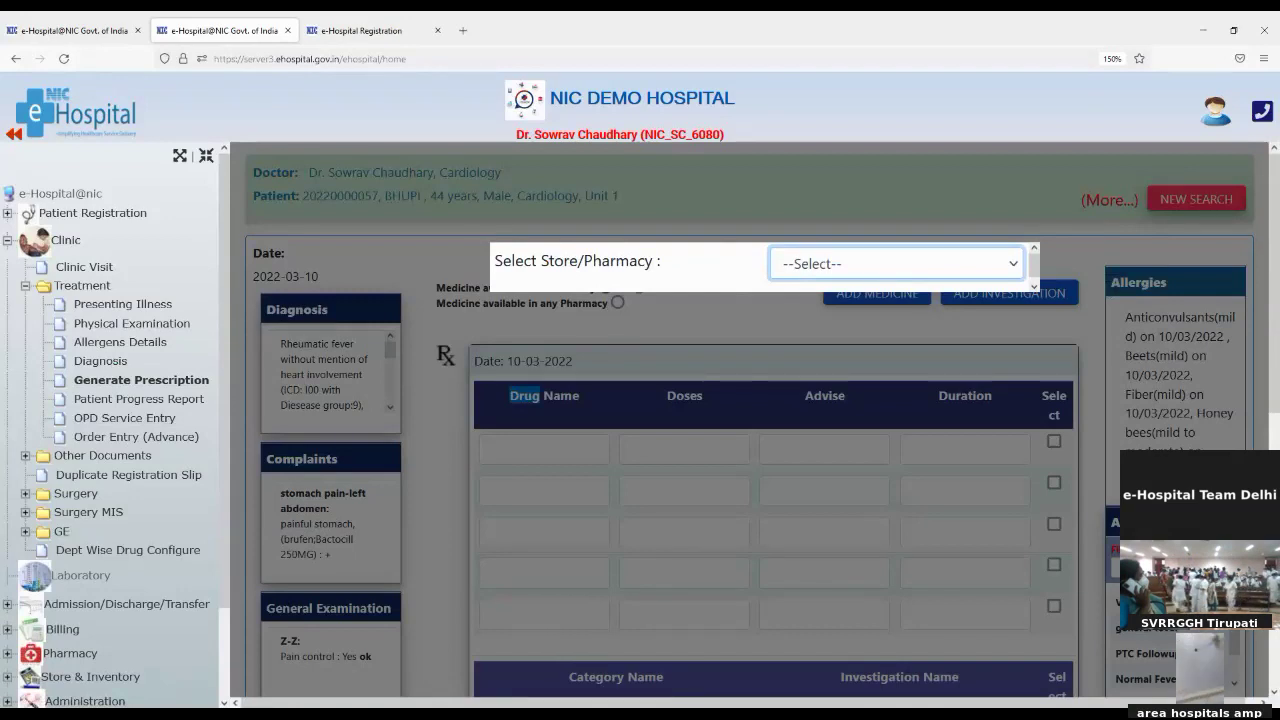
key("Down")
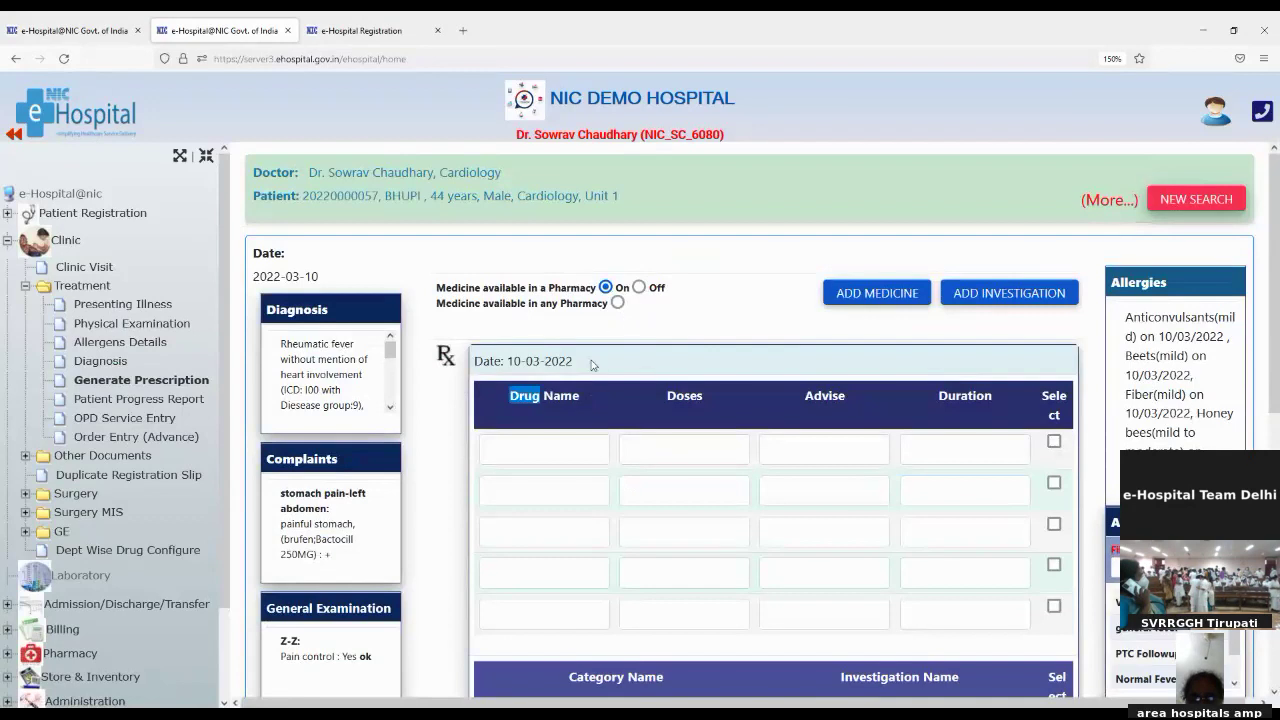
Step: Add Amoxil 250MG with dose 10, advice BD, duration 5 Days
left_click(524, 443)
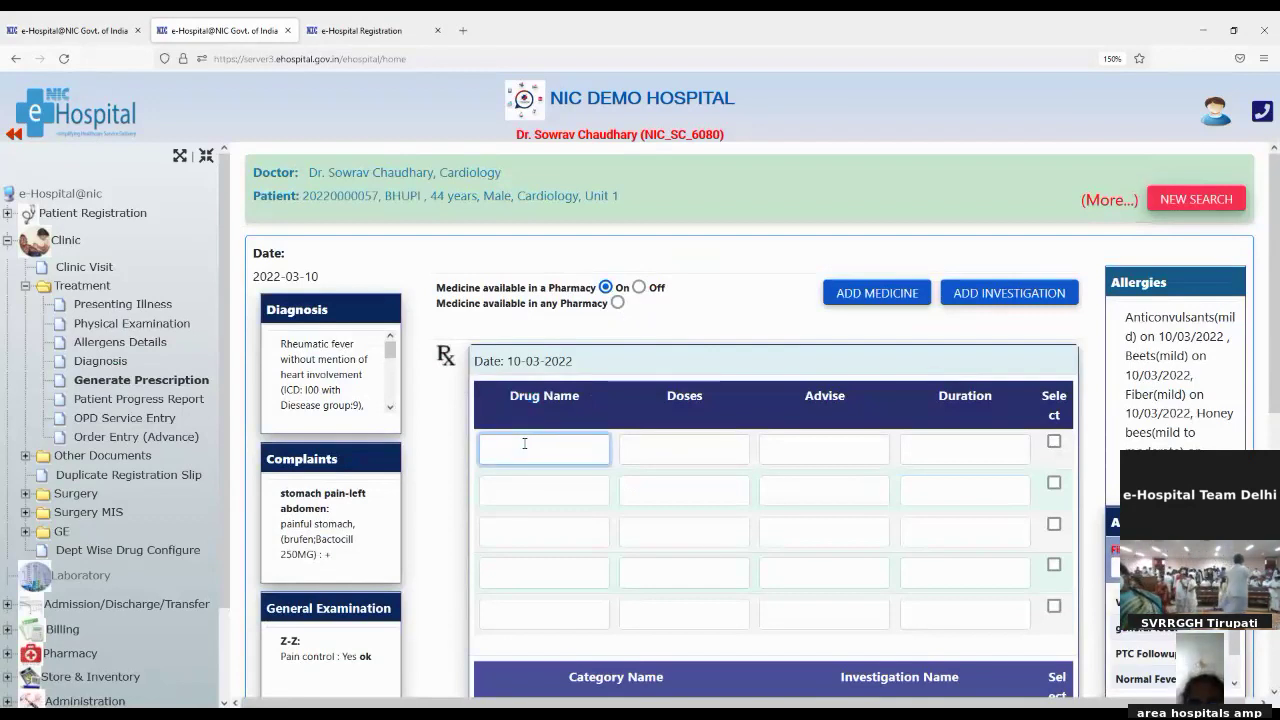
type("a")
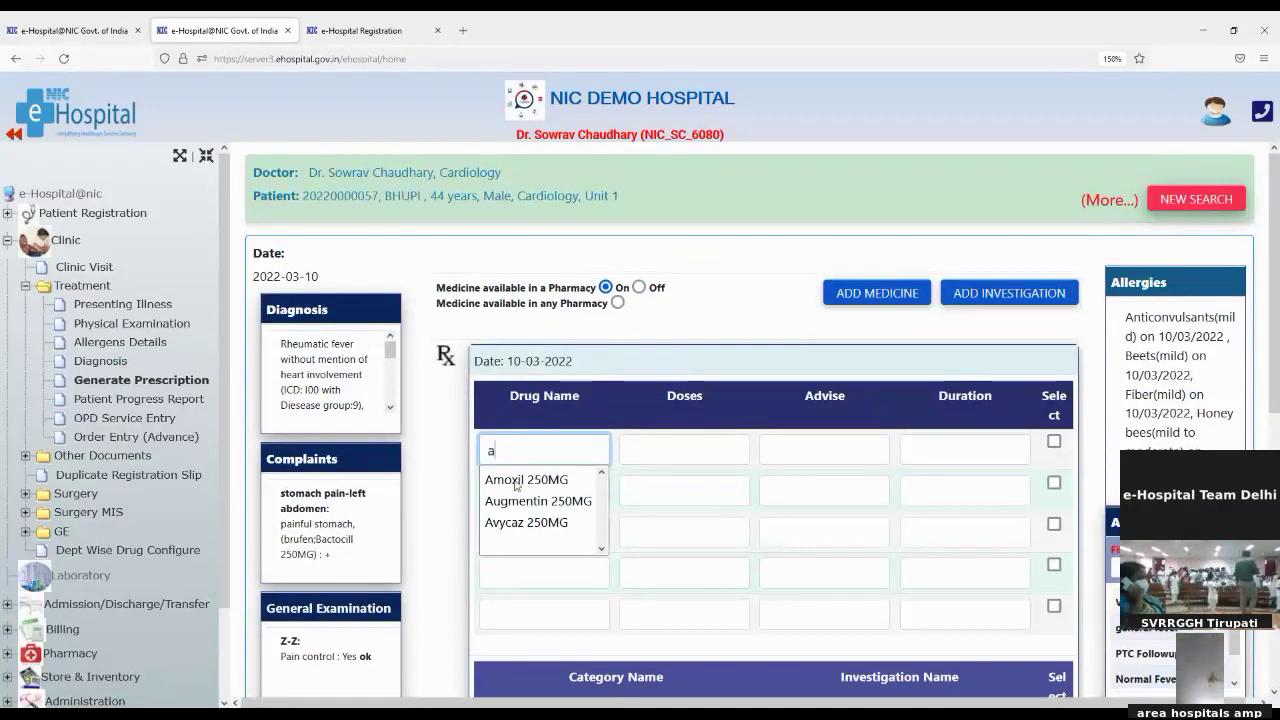
left_click(515, 481)
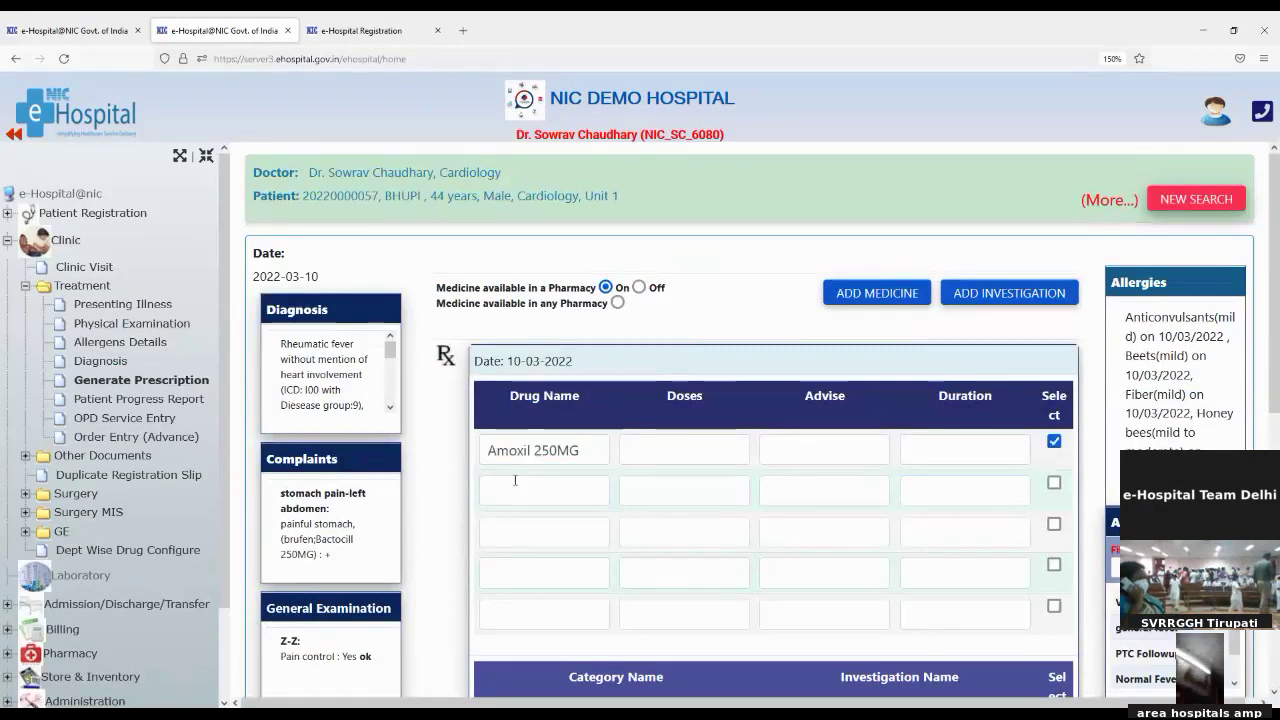
left_click(693, 450)
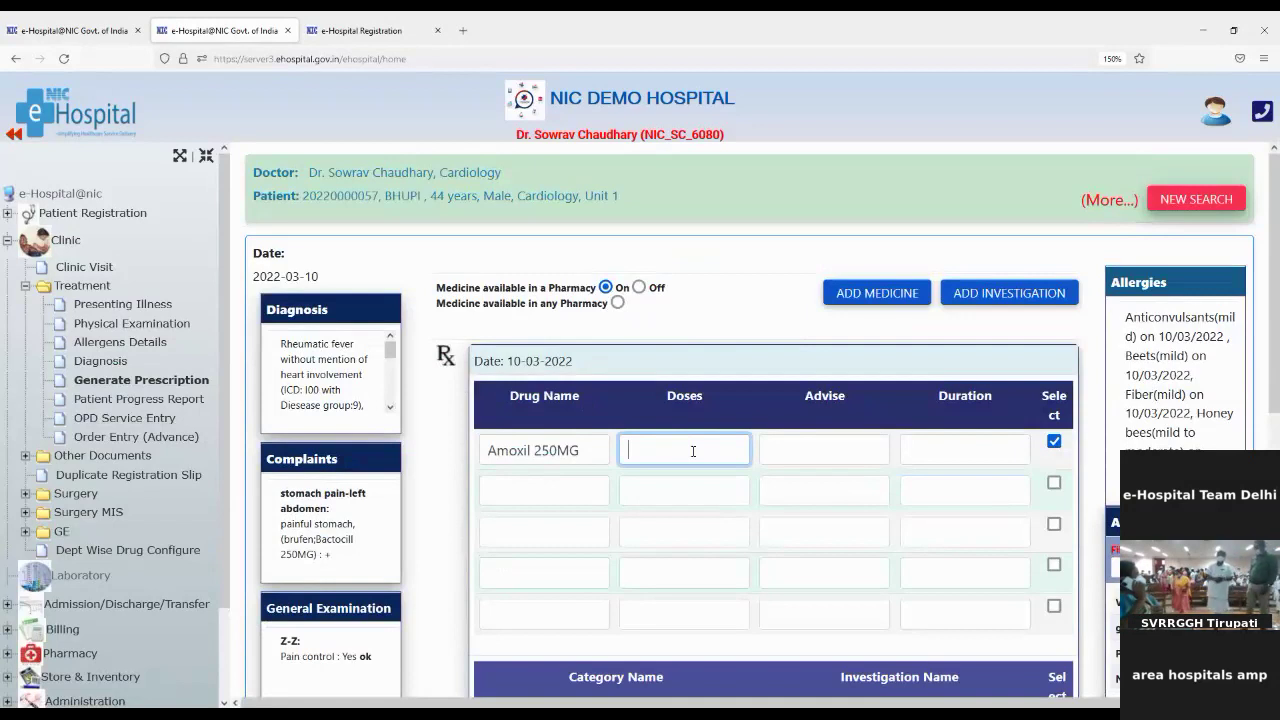
type("10")
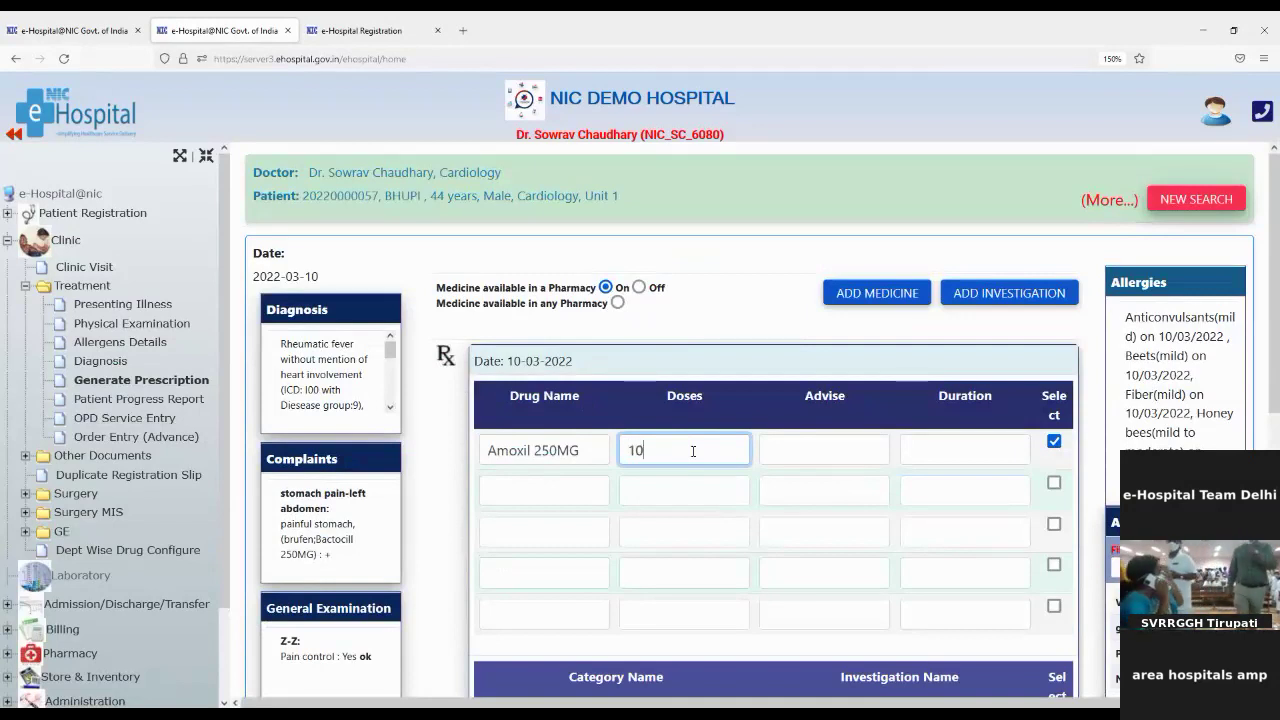
left_click(794, 447)
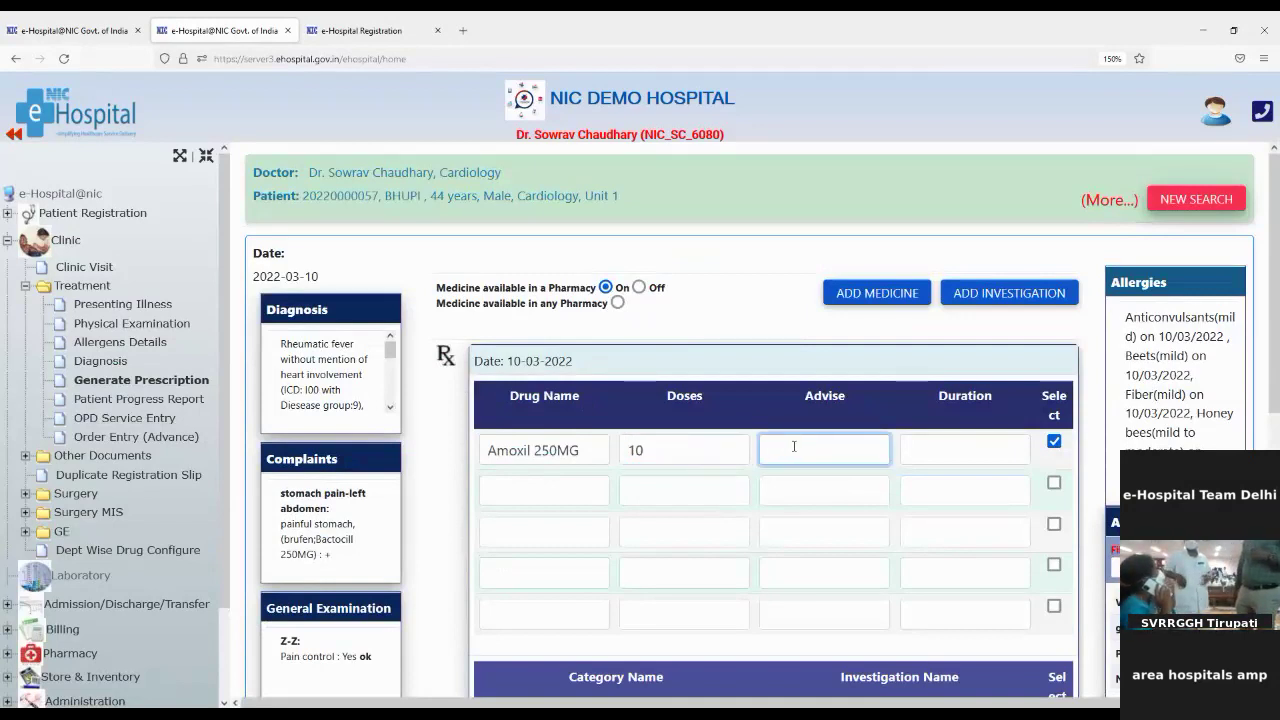
type("BD")
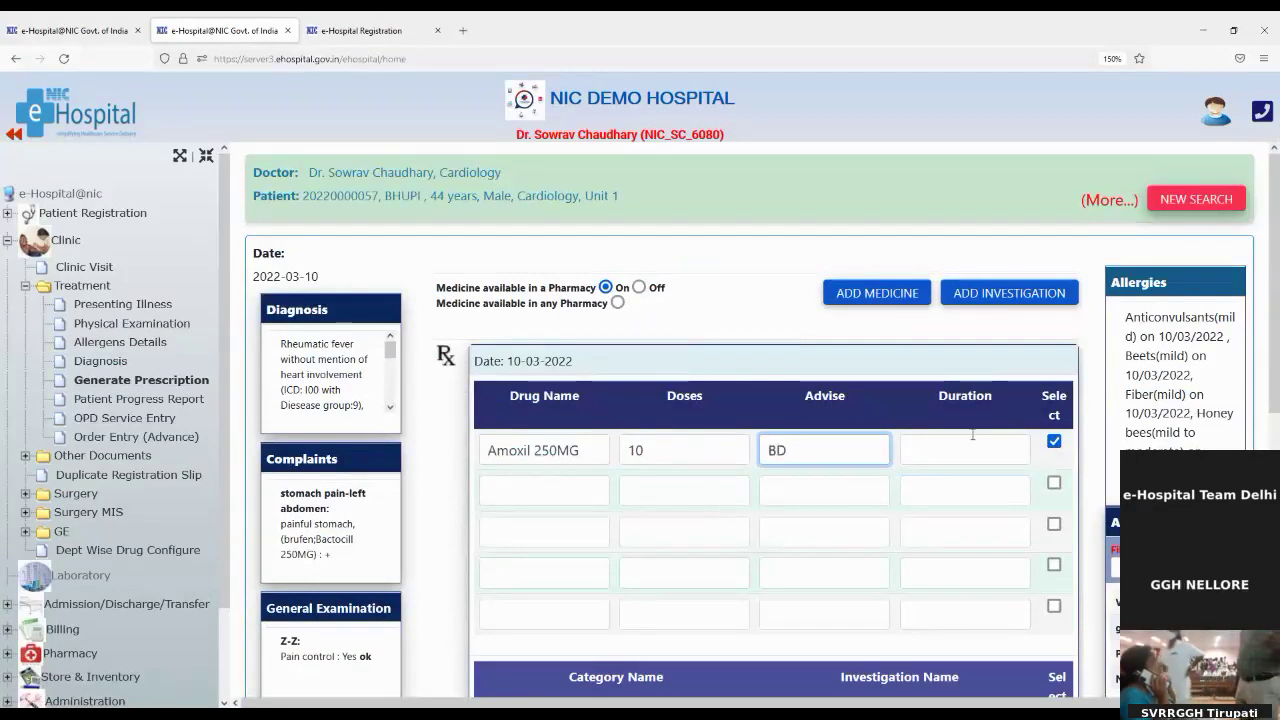
left_click(976, 445)
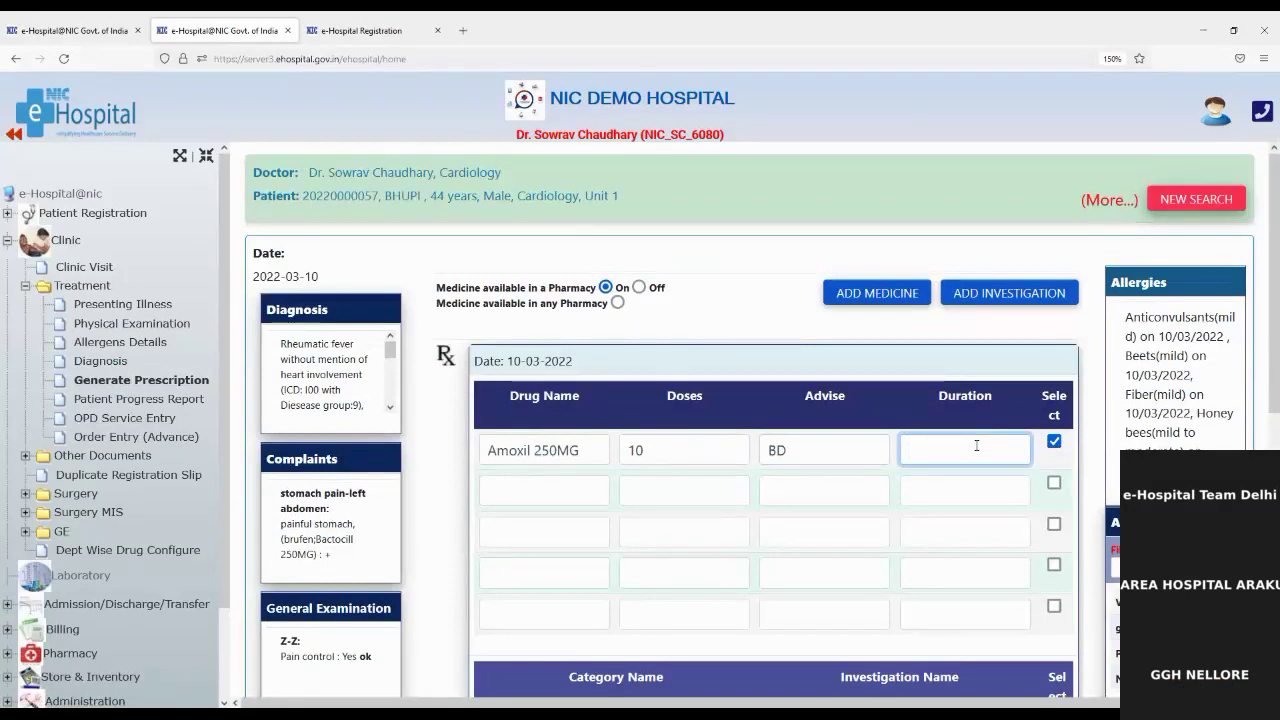
type("5 Days")
Step: Add brufen with dose 2, advice OD, duration 2 Days
left_click(502, 494)
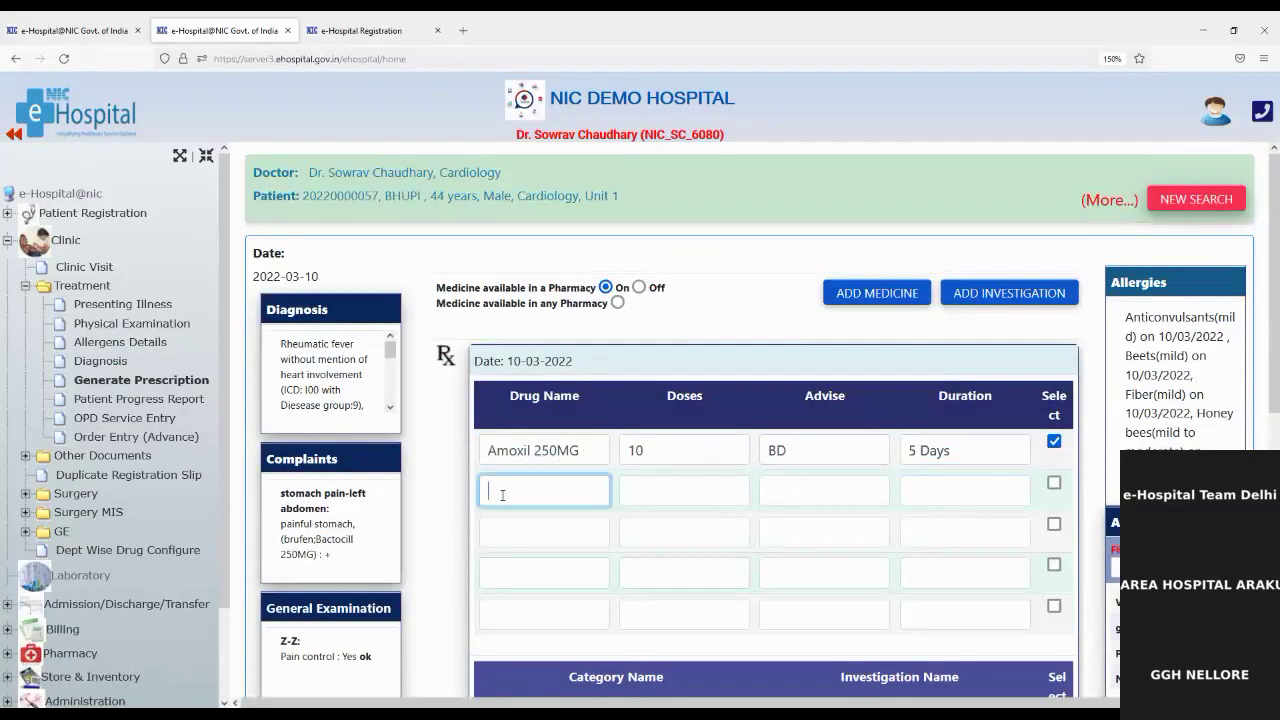
type("b")
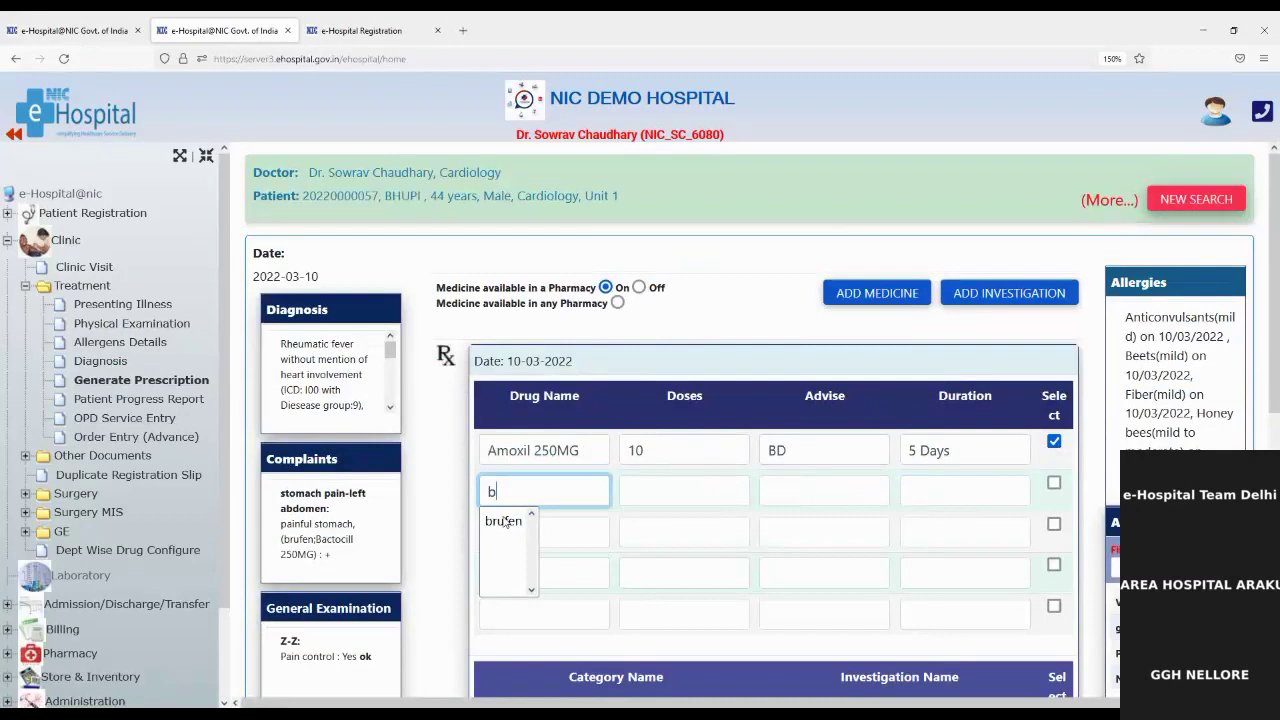
left_click(505, 521)
left_click(676, 499)
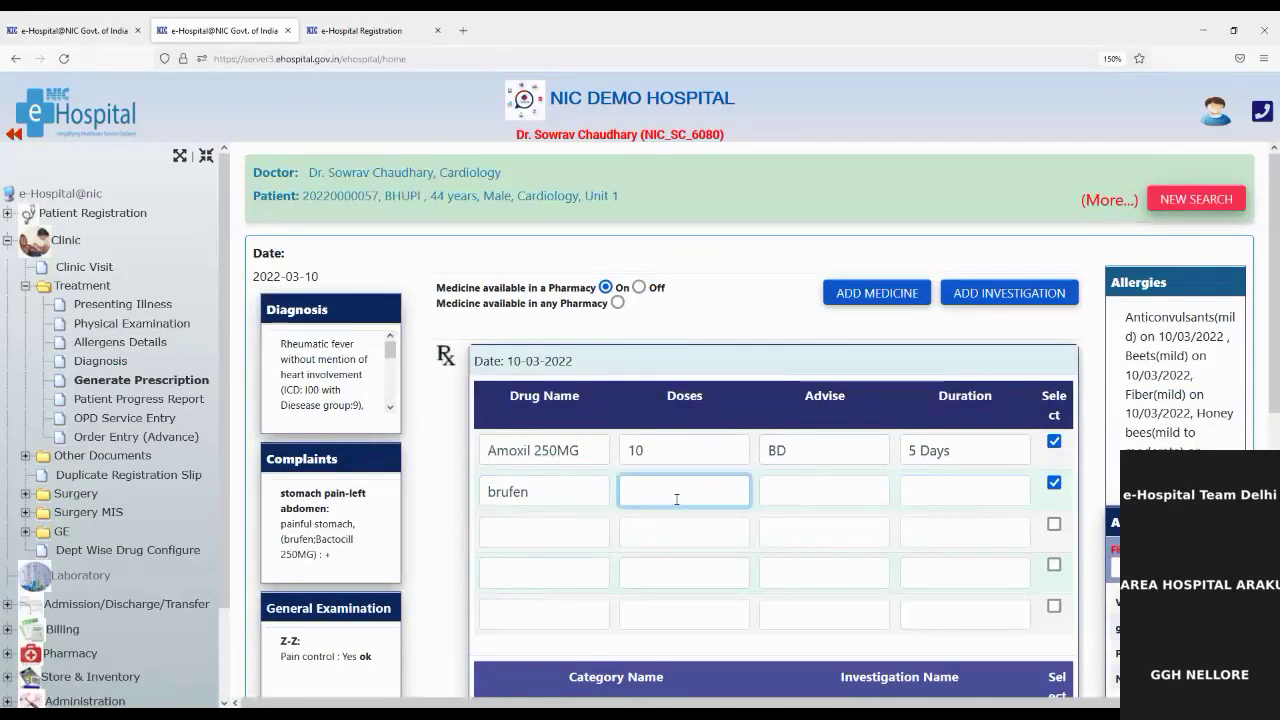
type("2")
left_click(798, 489)
type("OD")
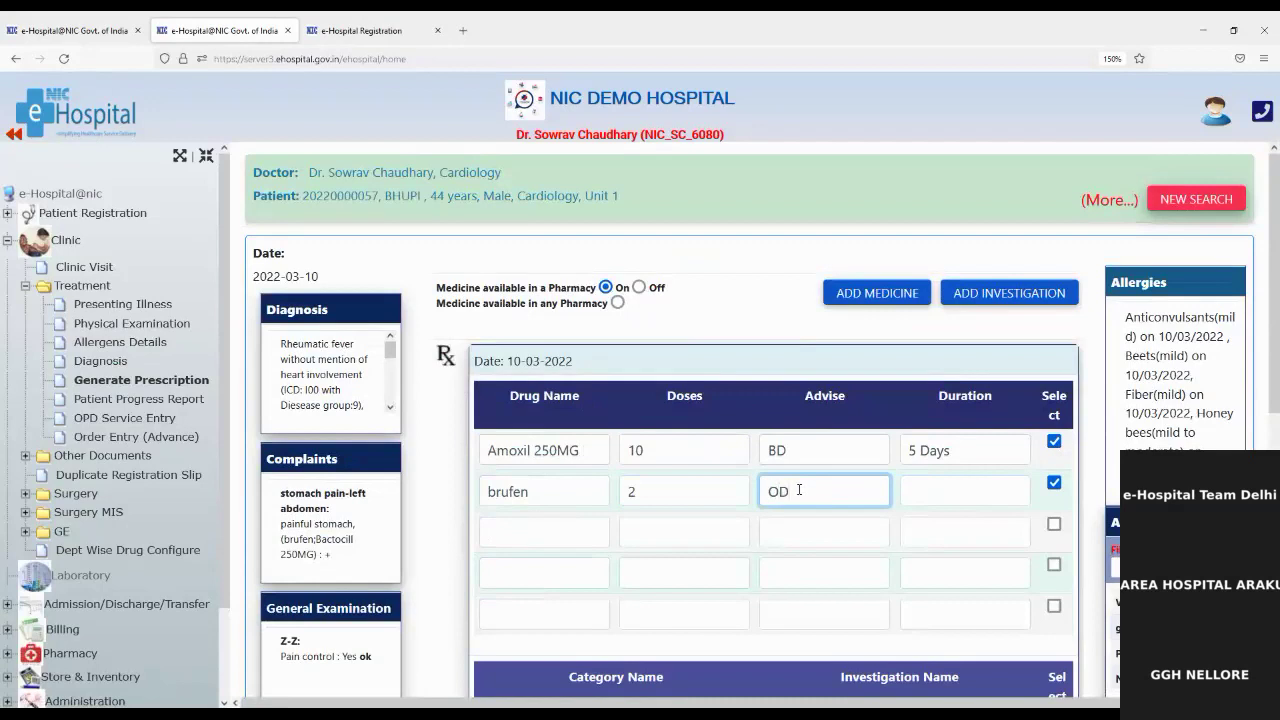
left_click(975, 482)
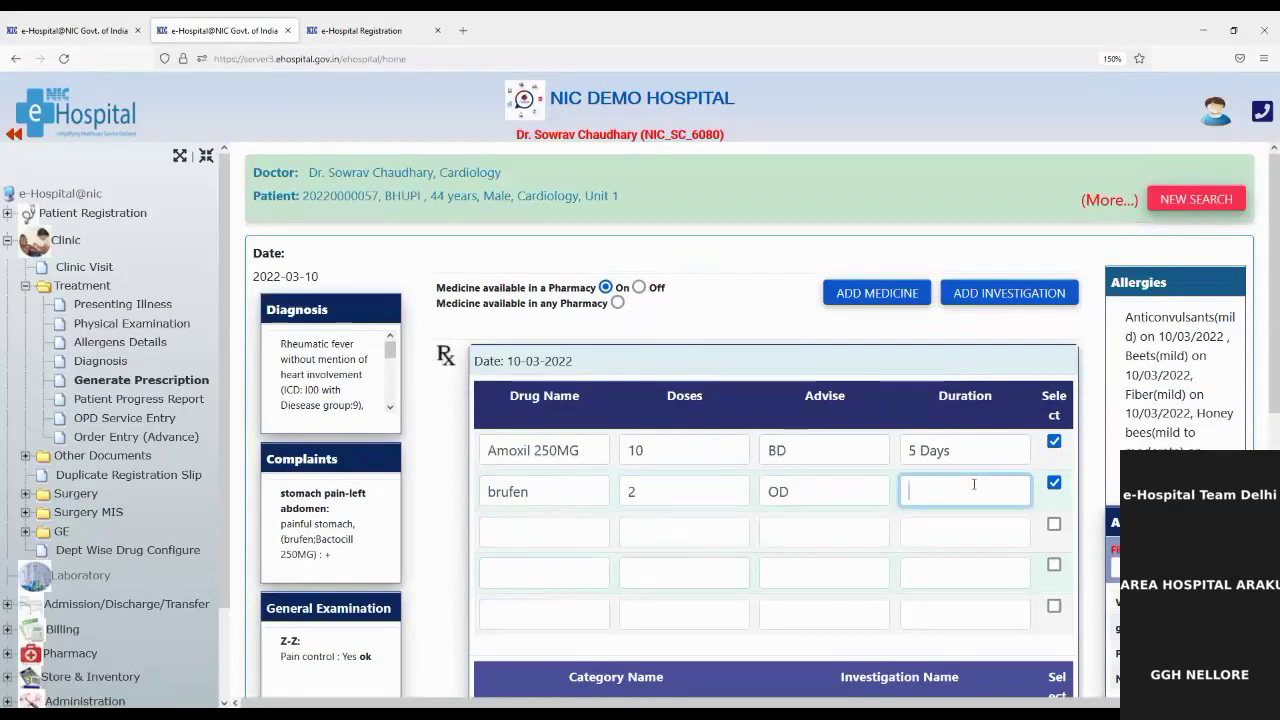
type("2 Day")
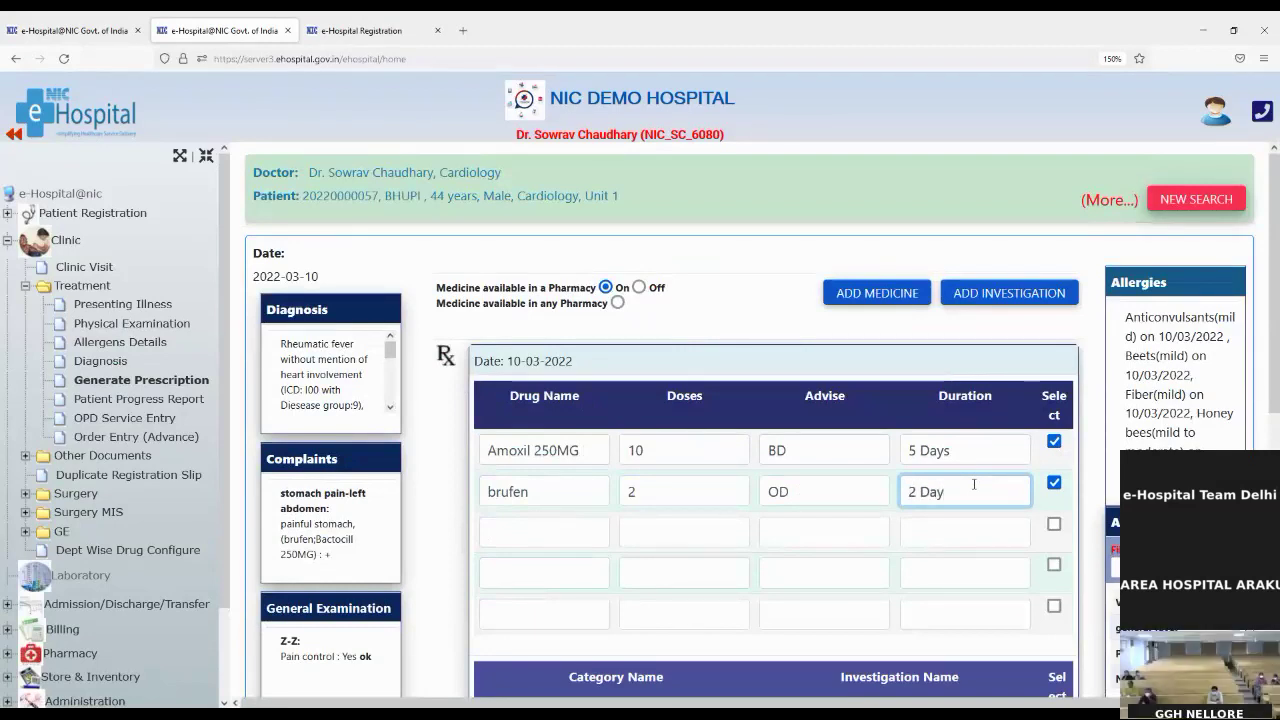
type("s")
Step: Write the prescription note 'Take followup after 7 days'
scroll(906, 506, "down", 1)
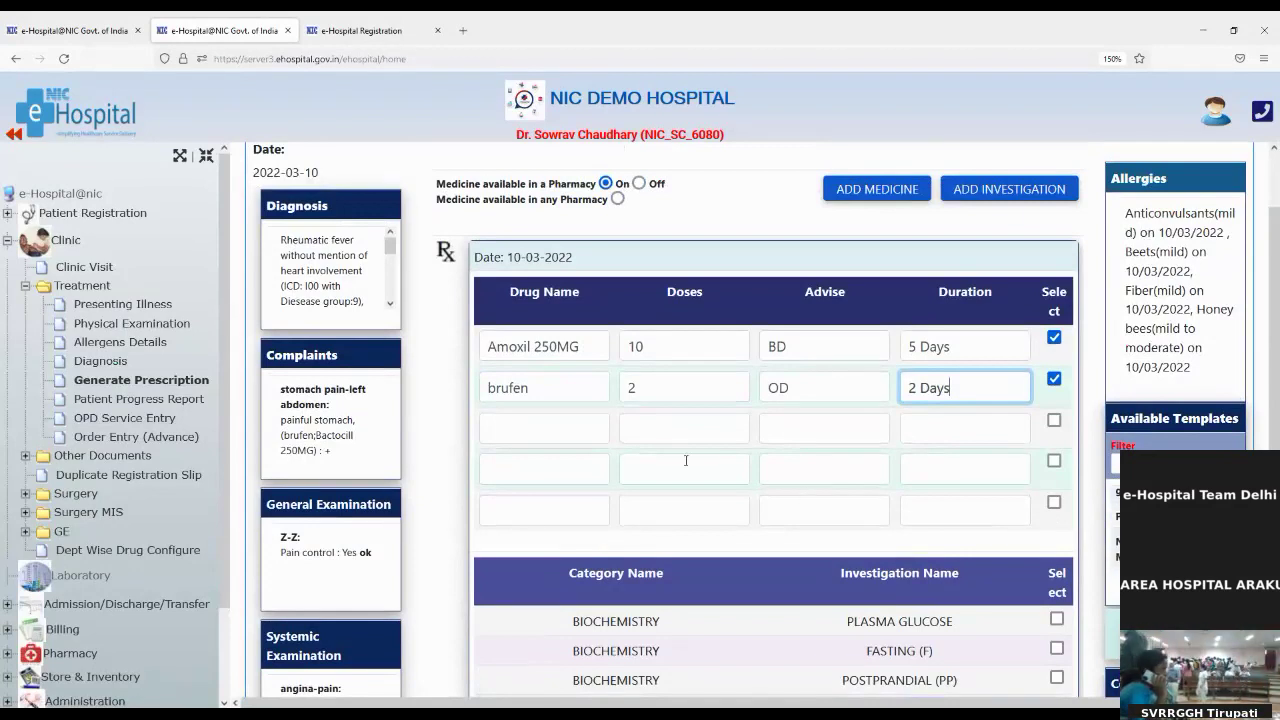
scroll(686, 460, "down", 3)
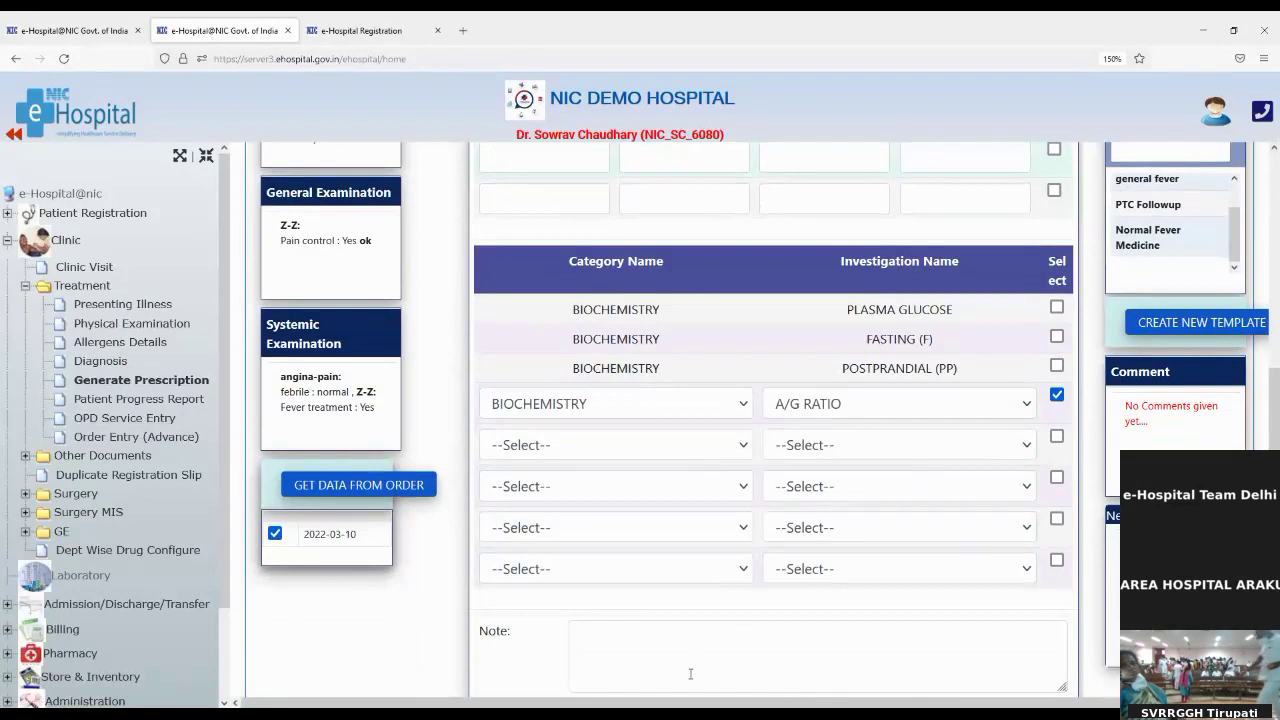
left_click(580, 640)
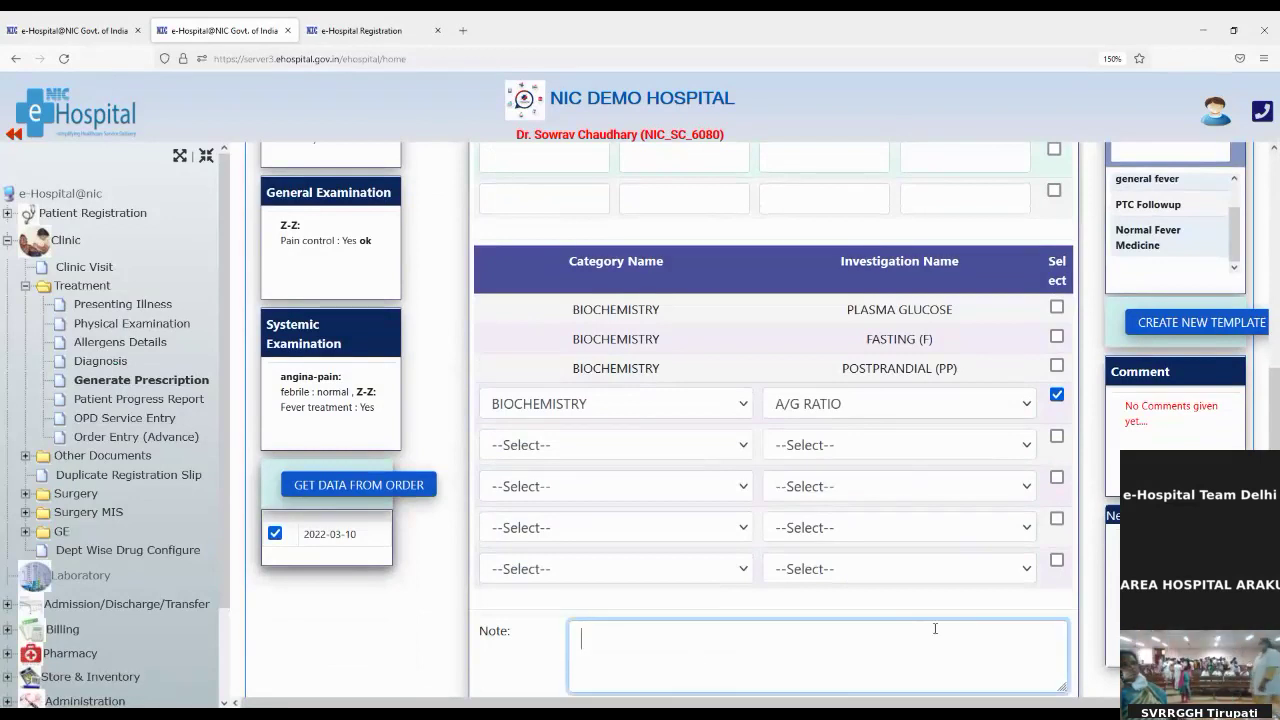
type("T")
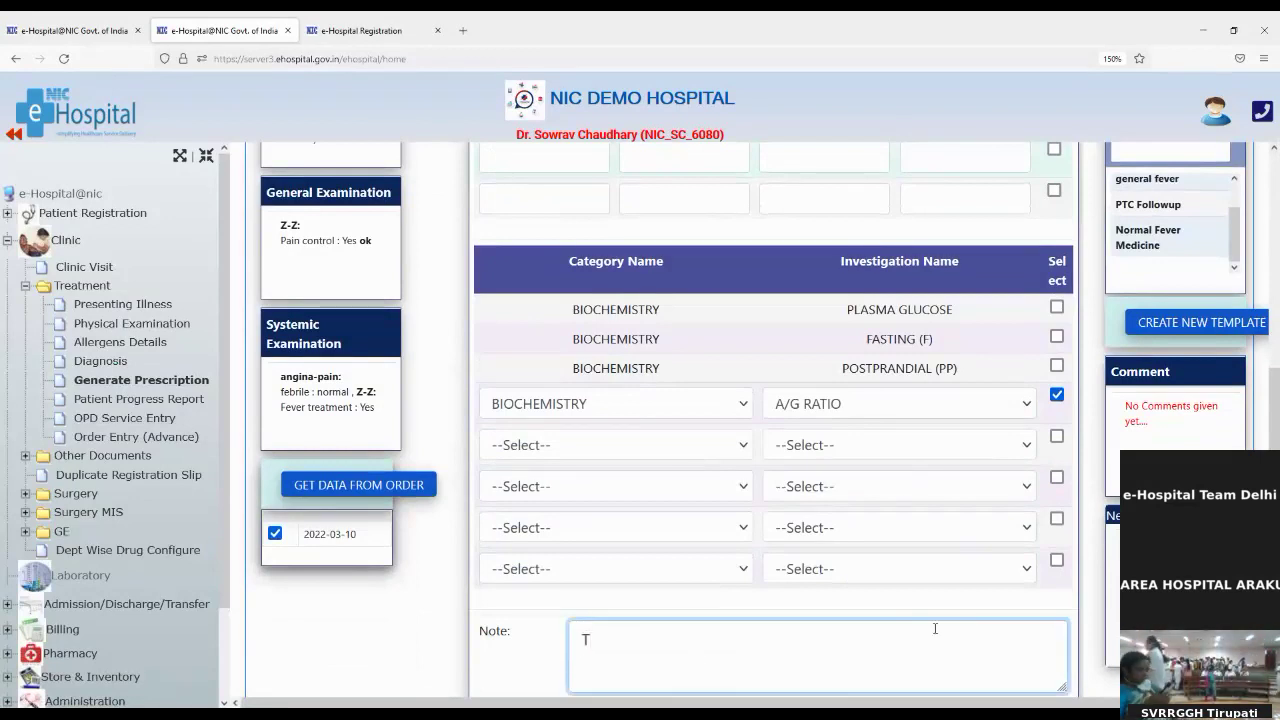
type("ake foll")
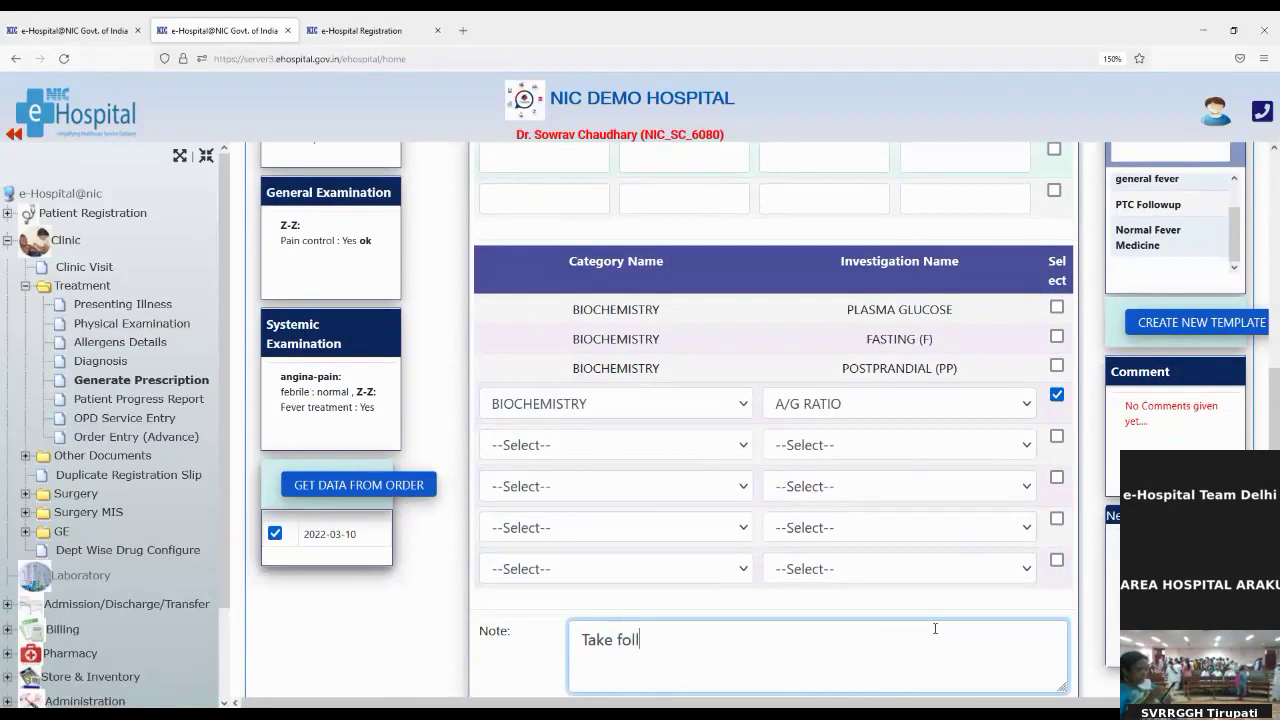
type("owup a")
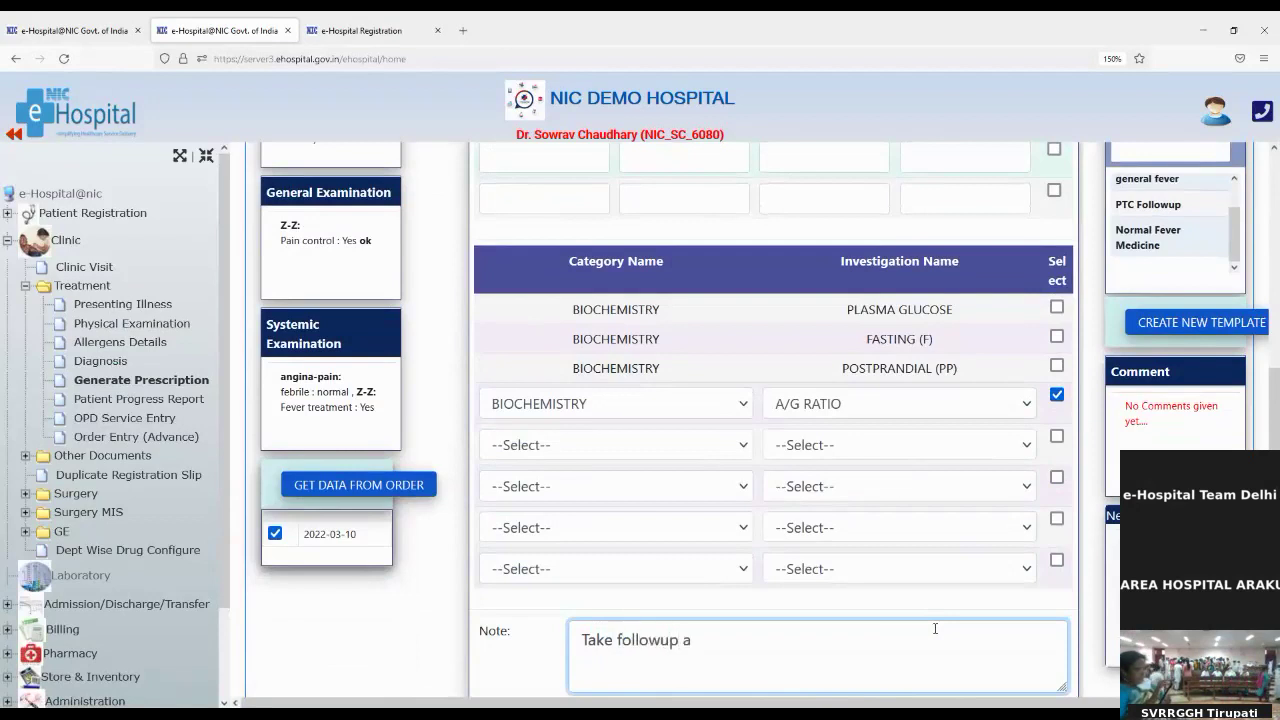
type("fter 7 days")
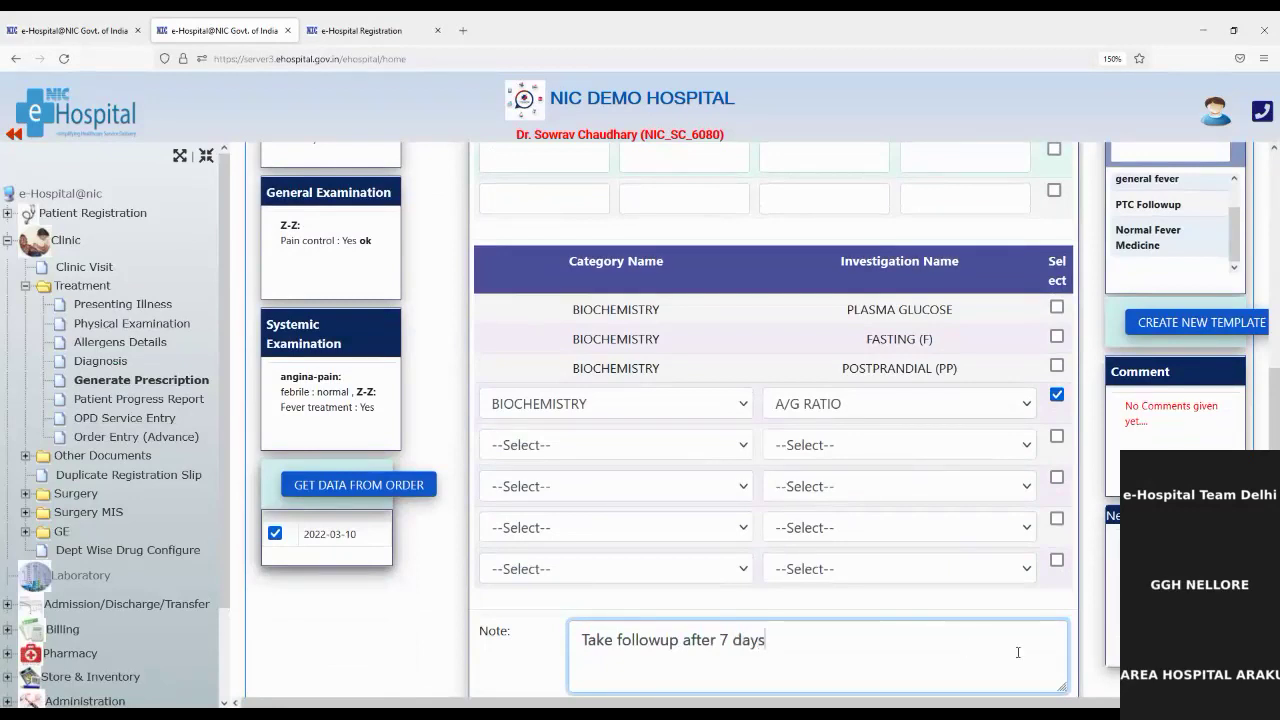
scroll(948, 615, "down", 3)
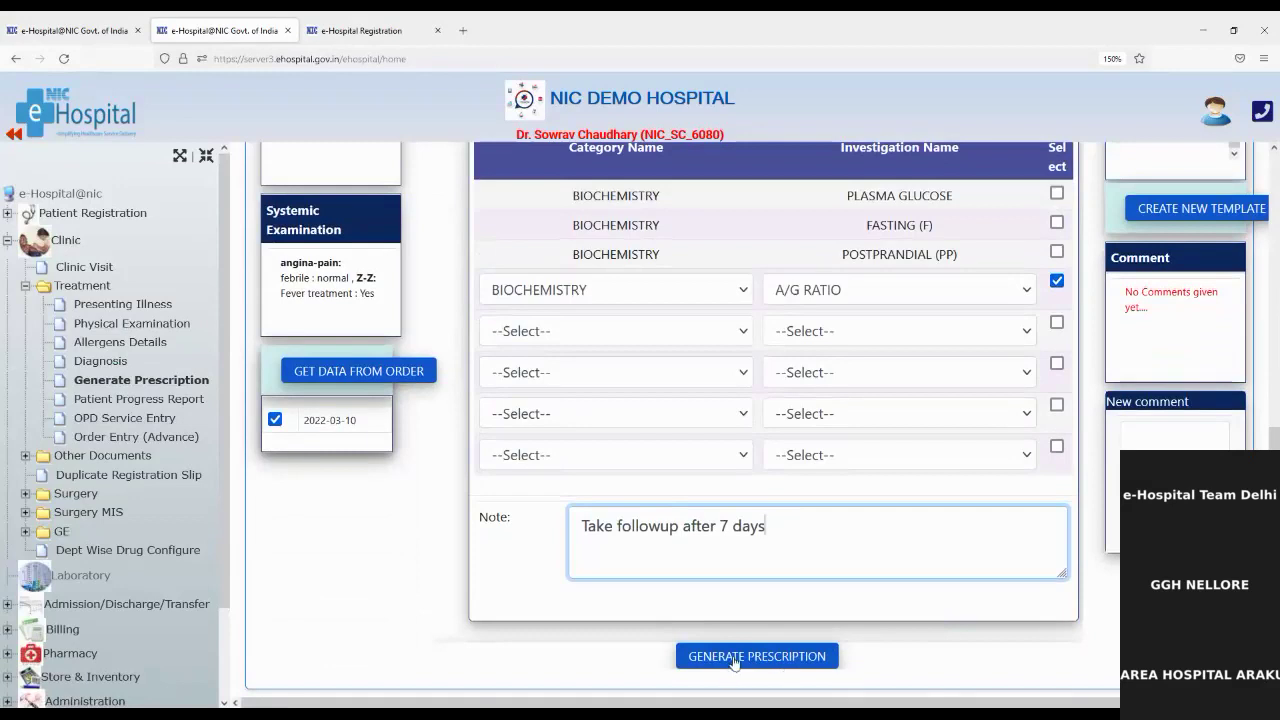
Step: Generate the prescription and confirm it in A4 print format
left_click(734, 658)
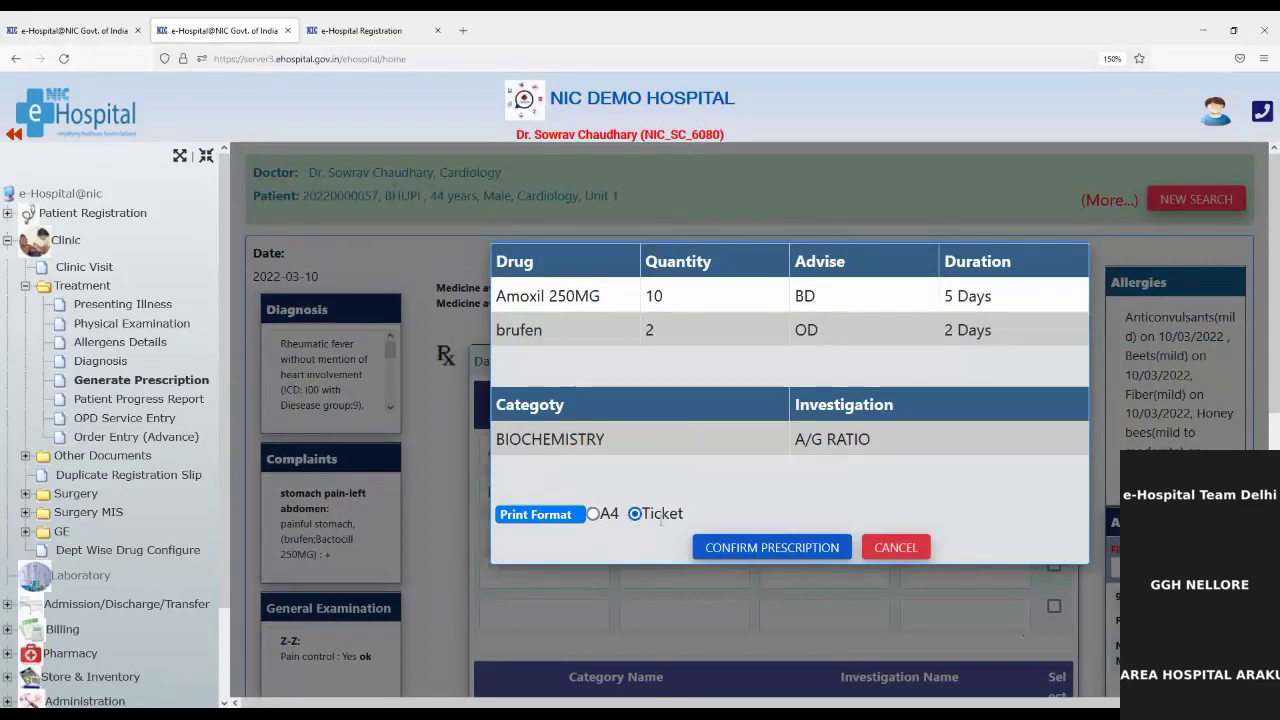
left_click(594, 514)
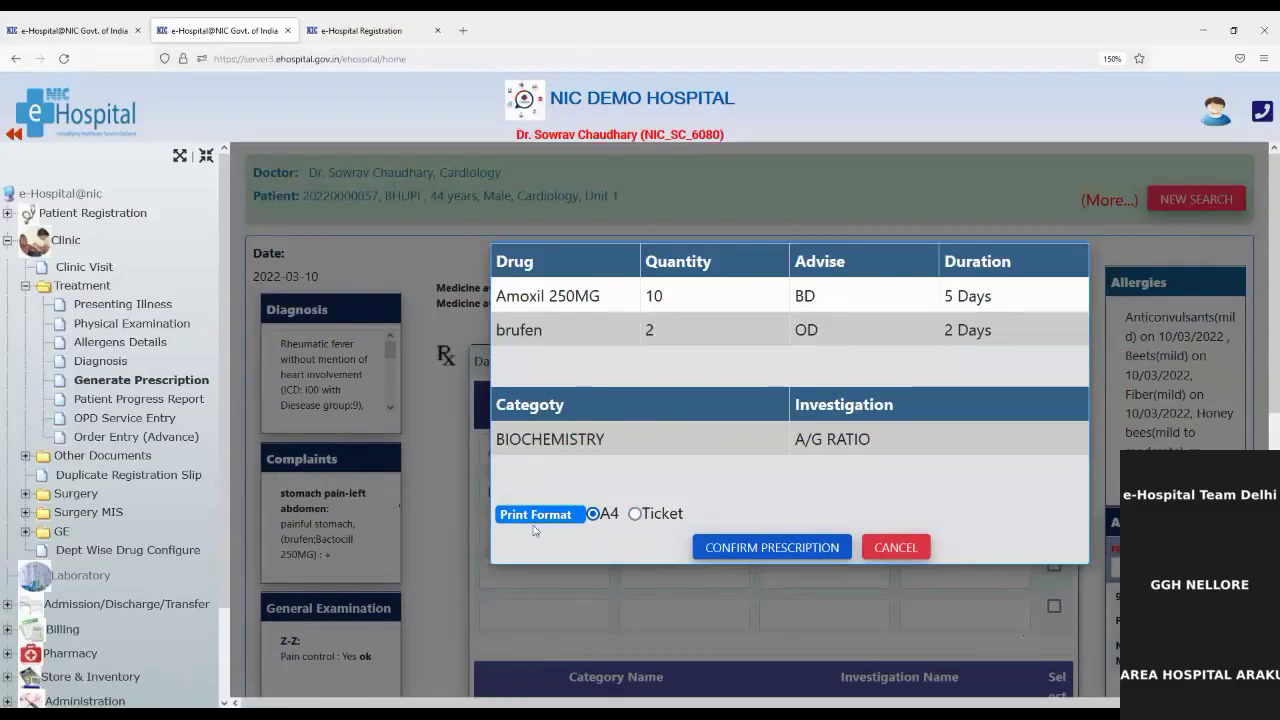
left_click(729, 548)
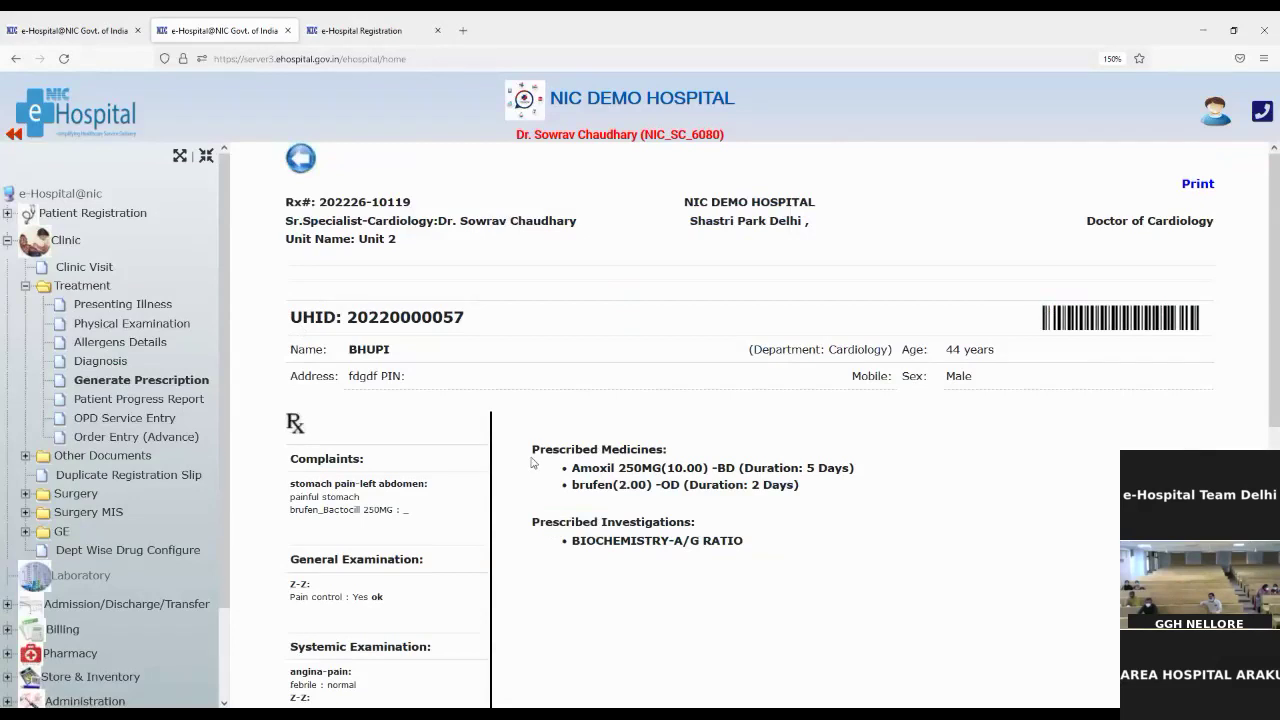
Step: Highlight the Prescribed Medicines and Prescribed Investigations (A/G RATIO) sections of the printout
left_click_drag(532, 450, 694, 457)
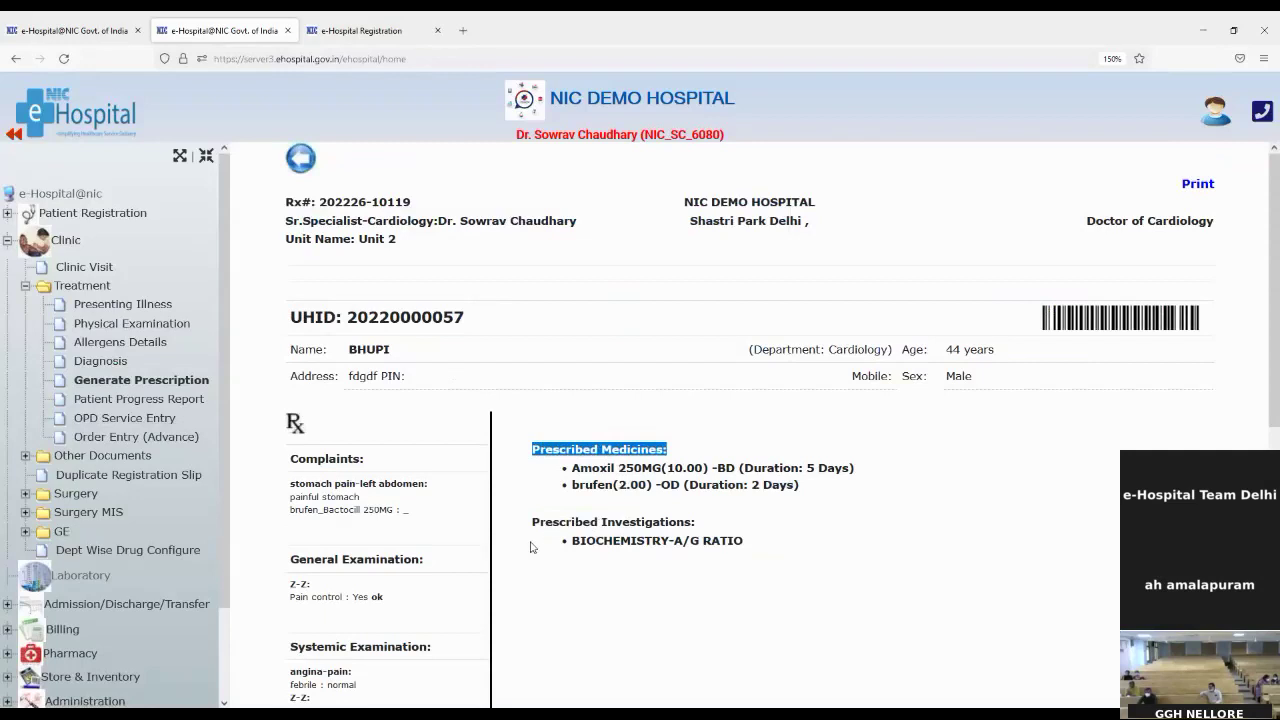
left_click_drag(532, 522, 705, 541)
left_click(765, 525)
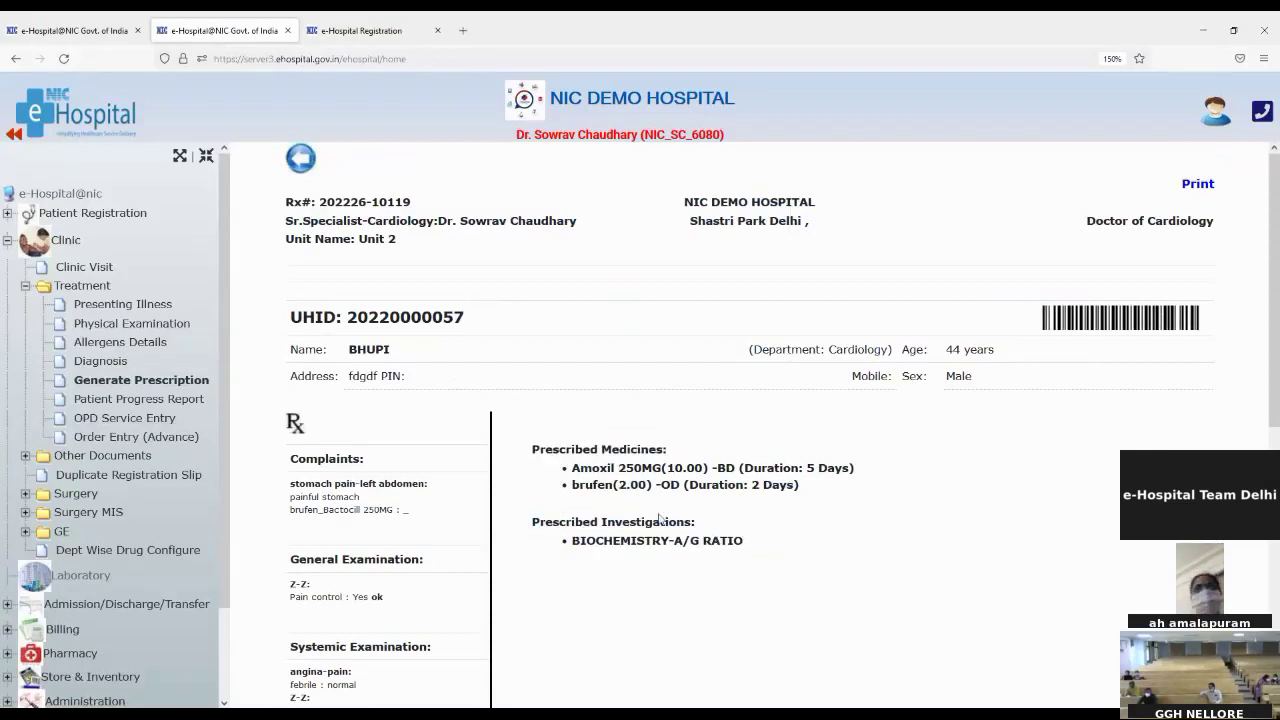
scroll(285, 448, "down", 3)
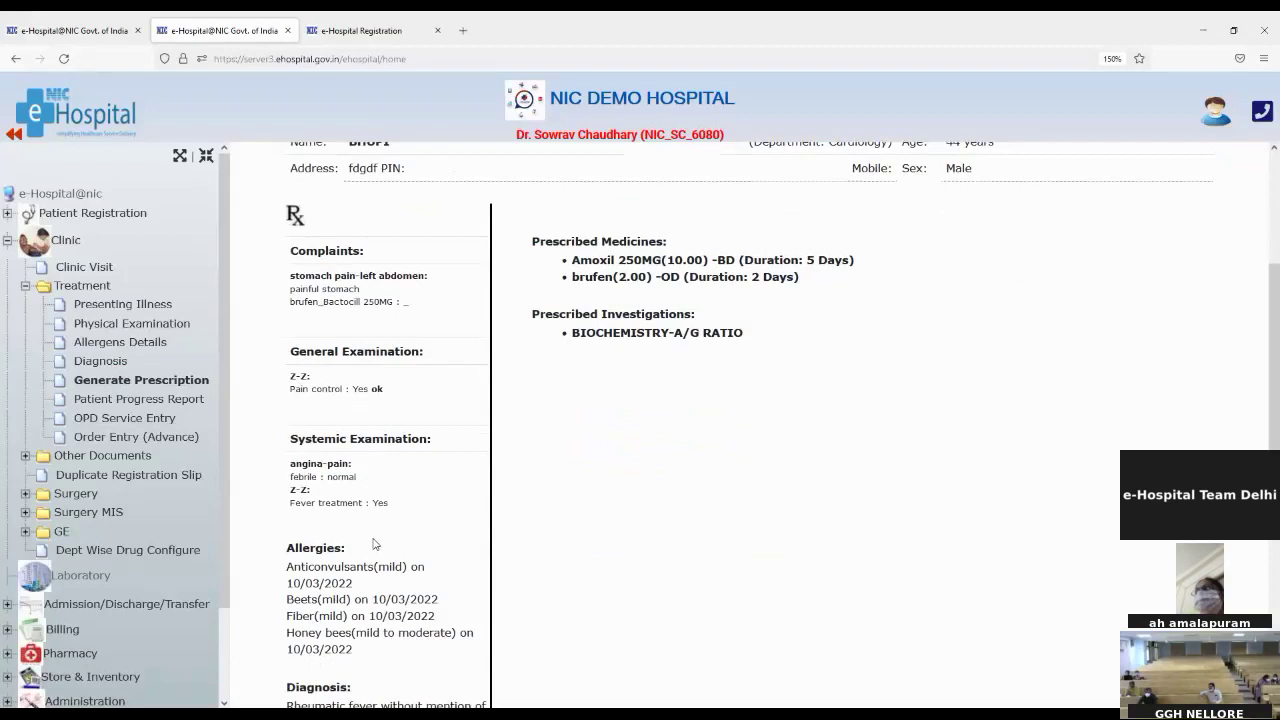
scroll(374, 543, "down", 1)
scroll(374, 543, "down", 2)
scroll(374, 543, "down", 1)
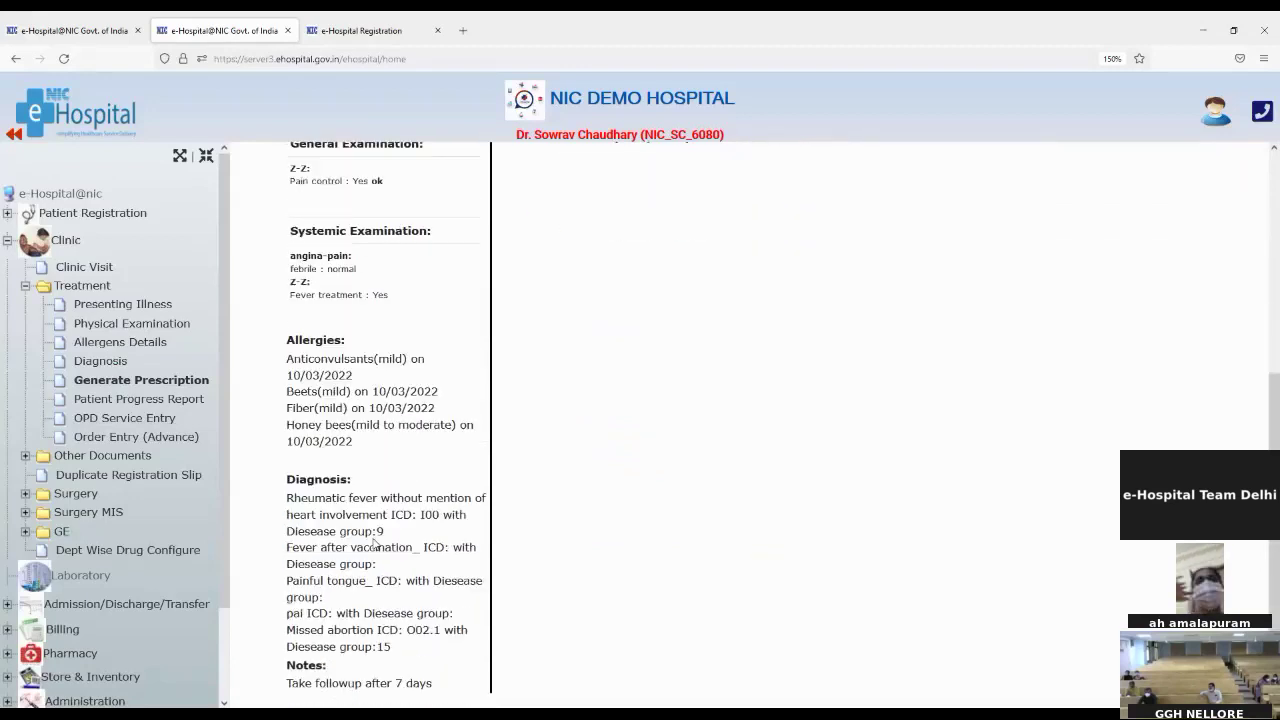
scroll(374, 543, "down", 2)
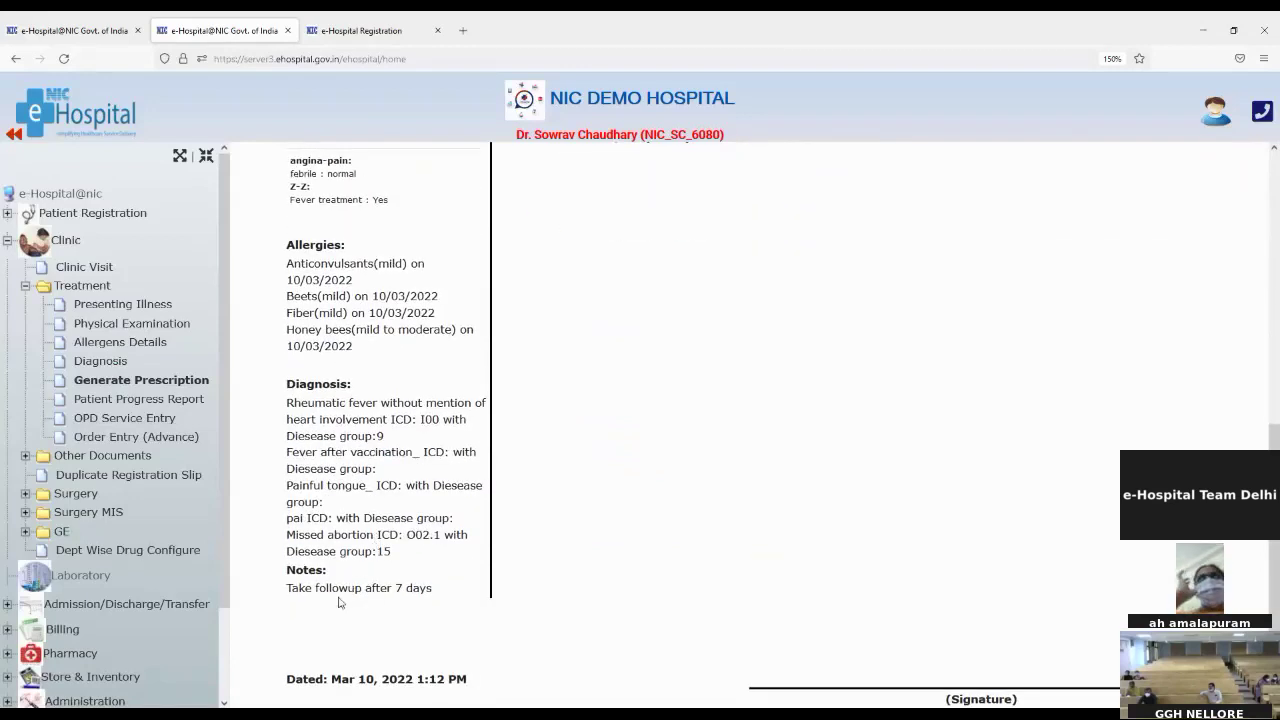
Step: Highlight the follow-up note and the prescribing doctor's line
left_click_drag(284, 592, 400, 606)
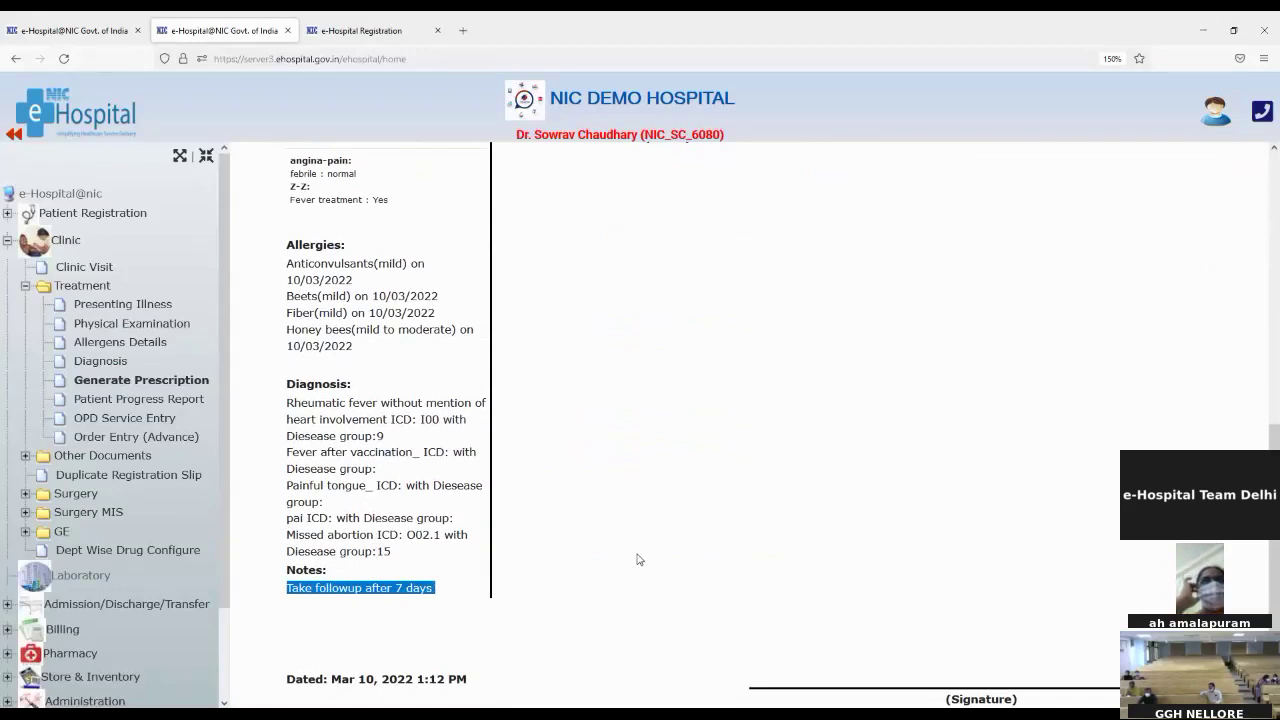
scroll(638, 560, "up", 9)
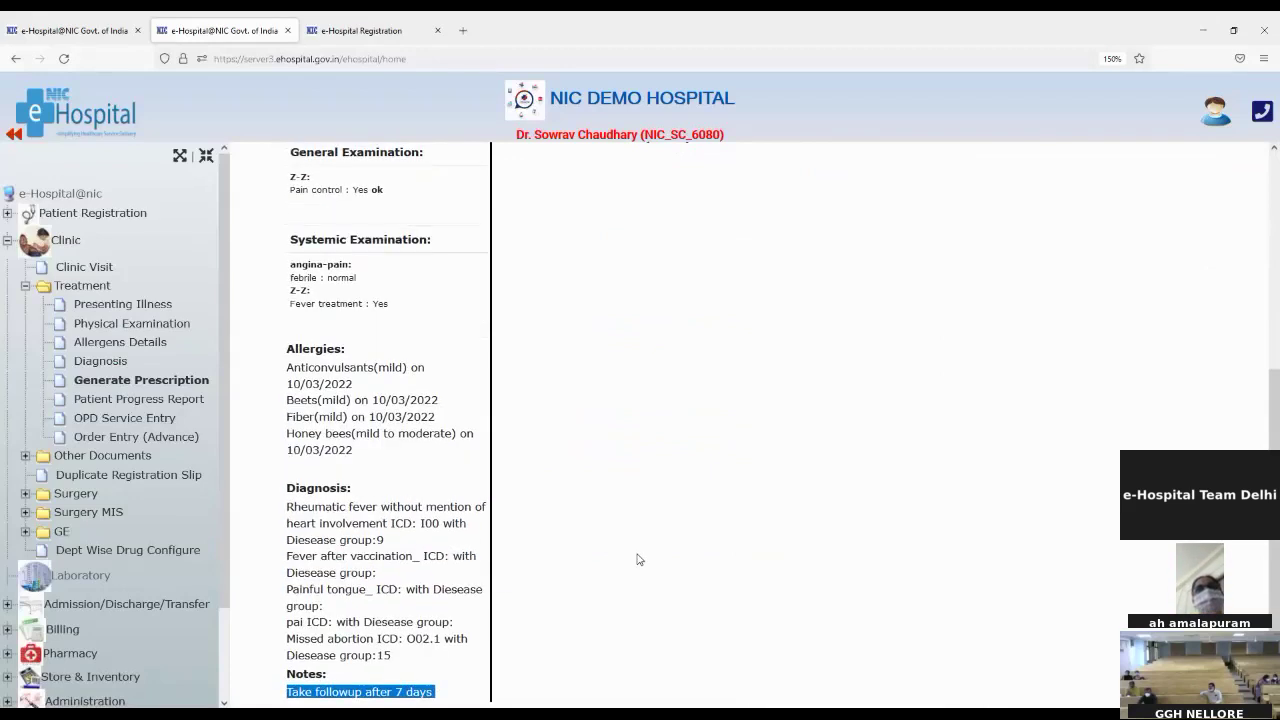
scroll(638, 560, "up", 2)
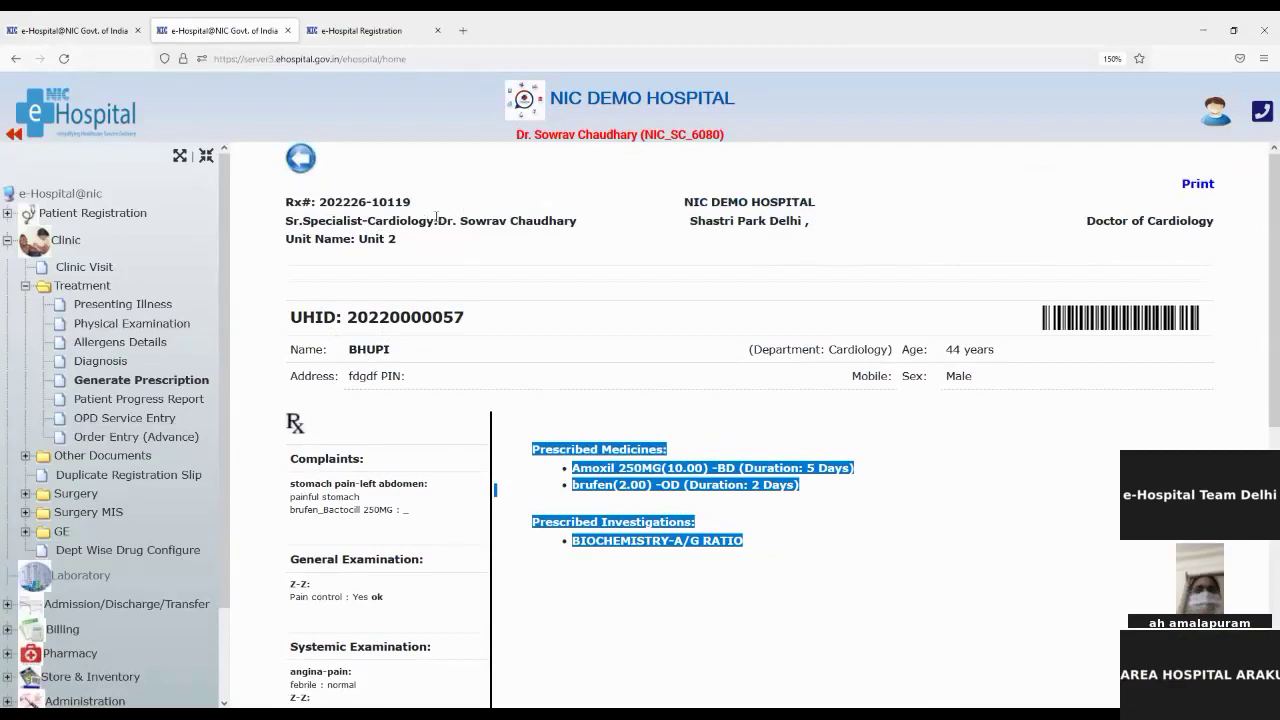
left_click_drag(437, 220, 557, 222)
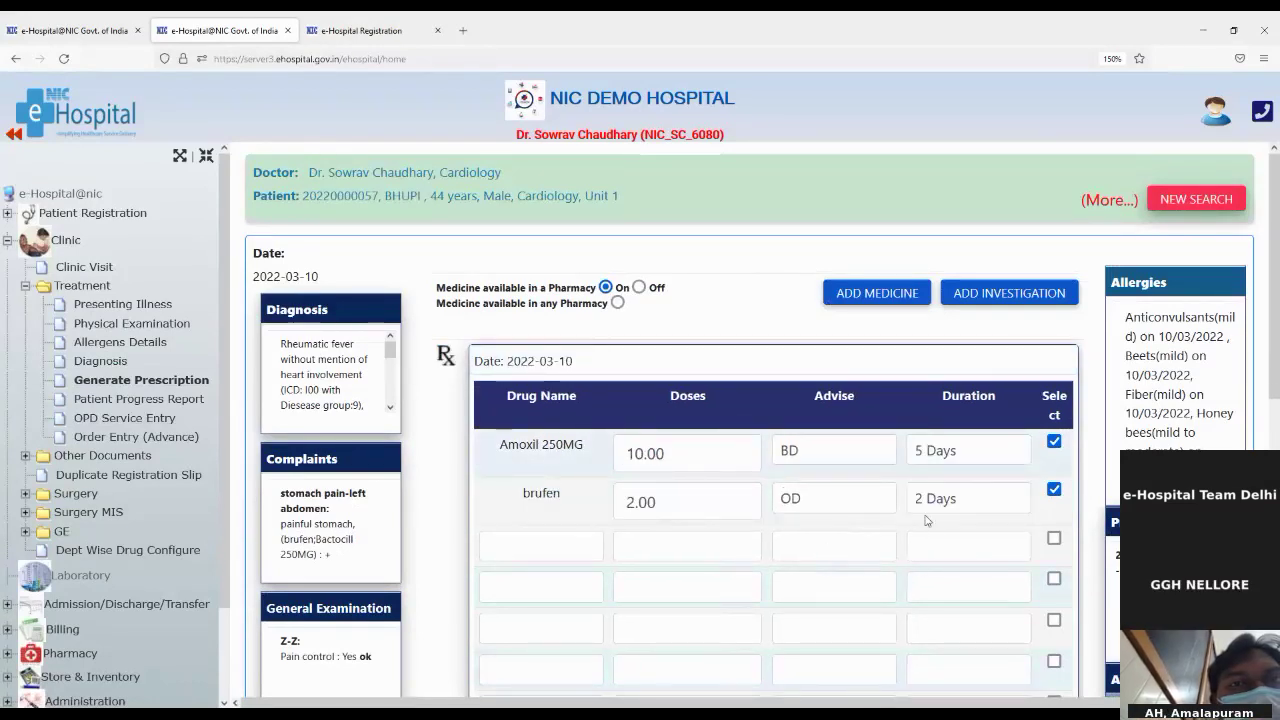
Step: Deselect Amoxil 250MG from the prescription after toggling its Select checkbox
left_click(1054, 442)
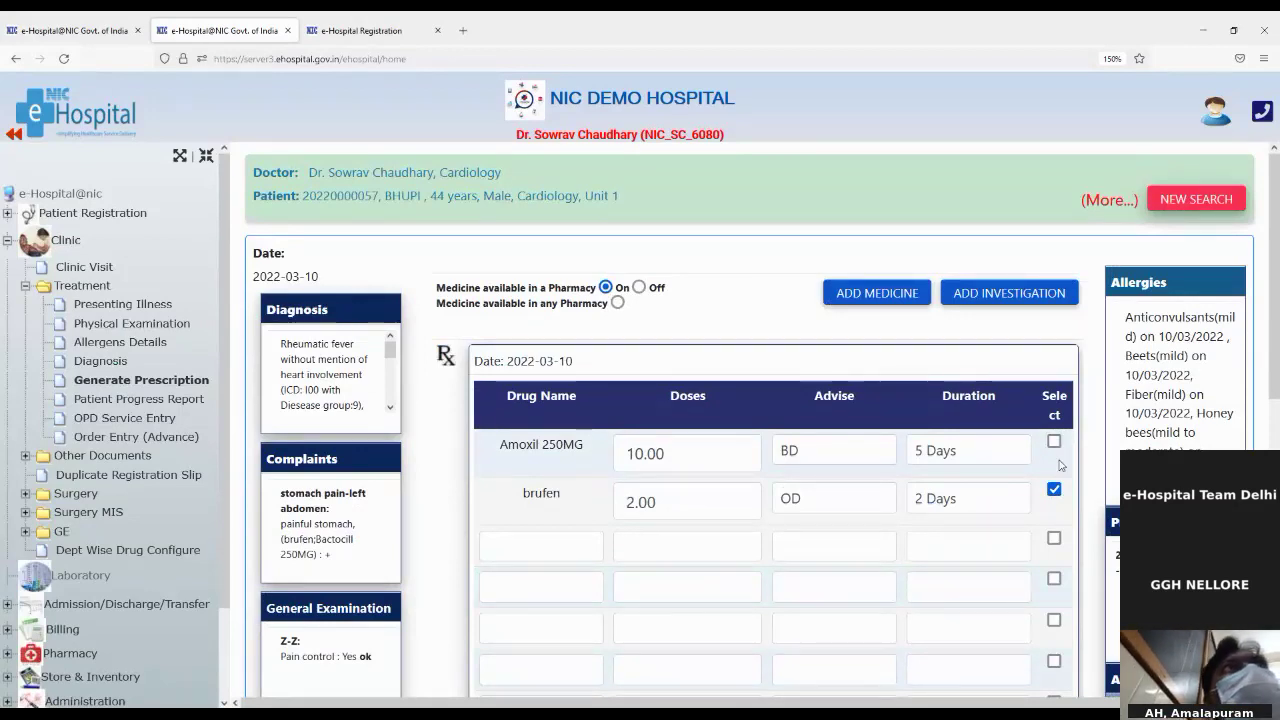
scroll(1015, 538, "down", 2)
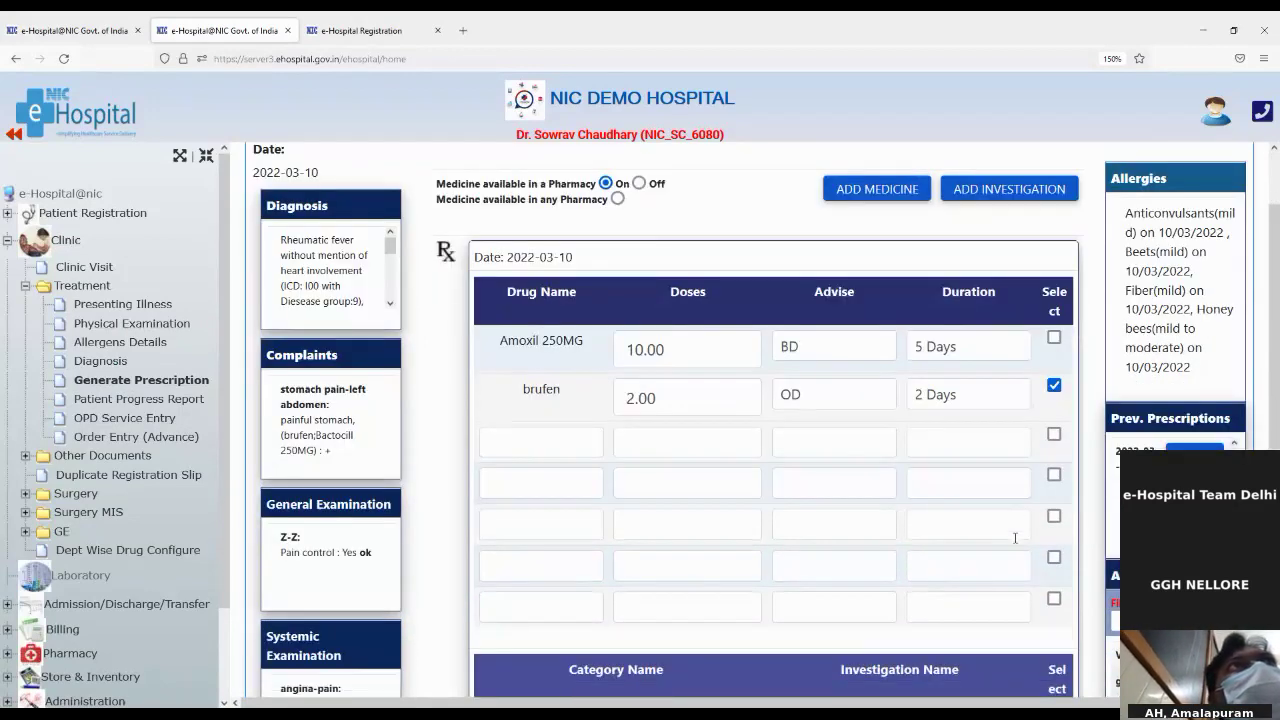
left_click(1053, 339)
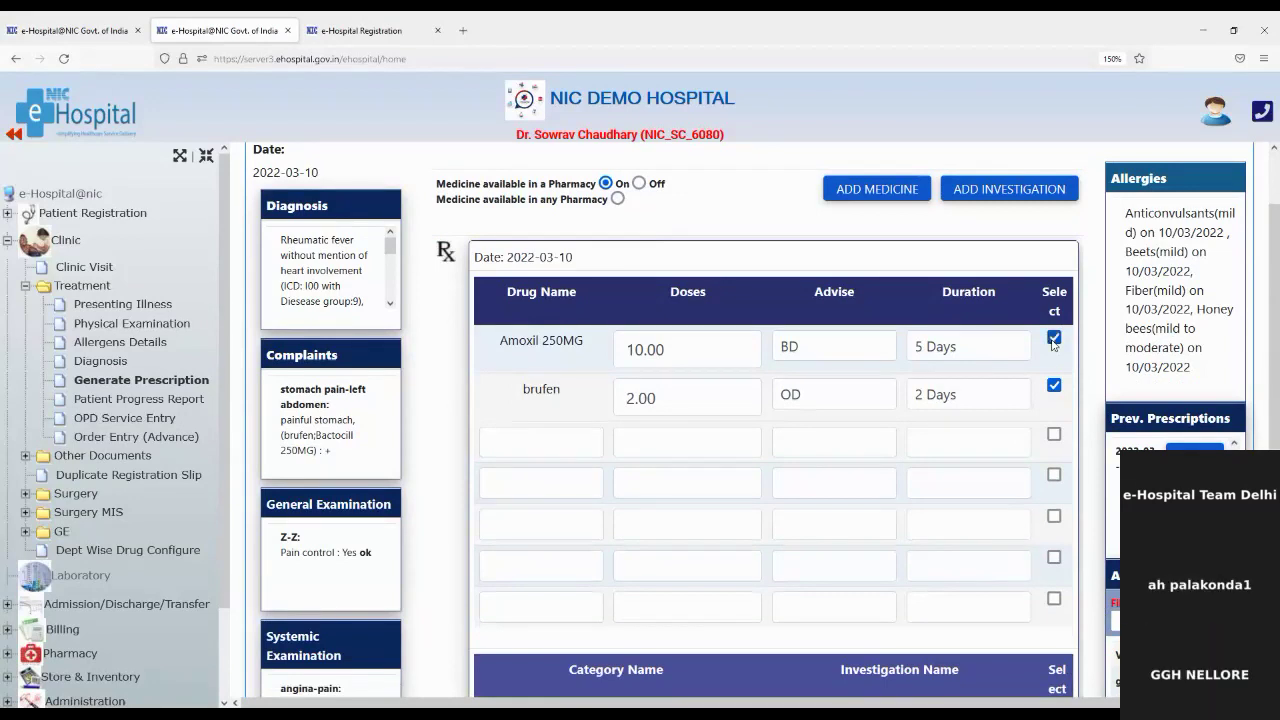
left_click(1053, 339)
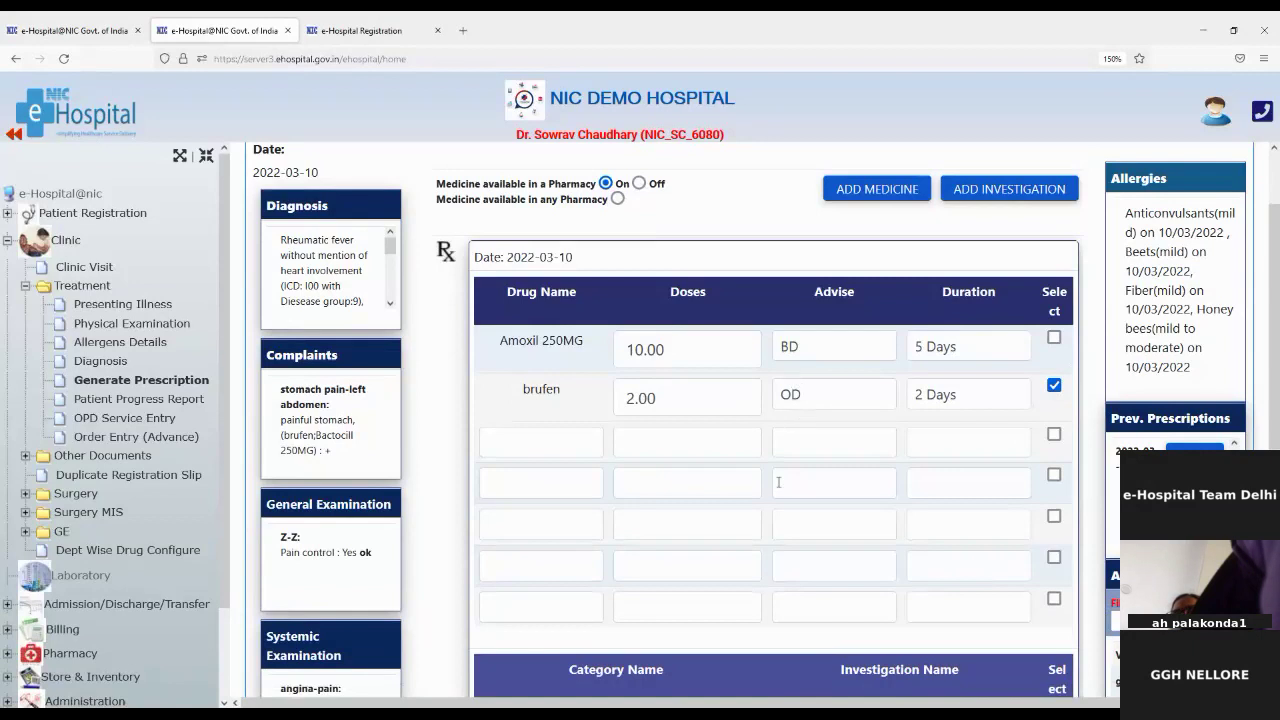
Step: Scroll through the prescription form to review its medicines and investigations
scroll(812, 570, "down", 3)
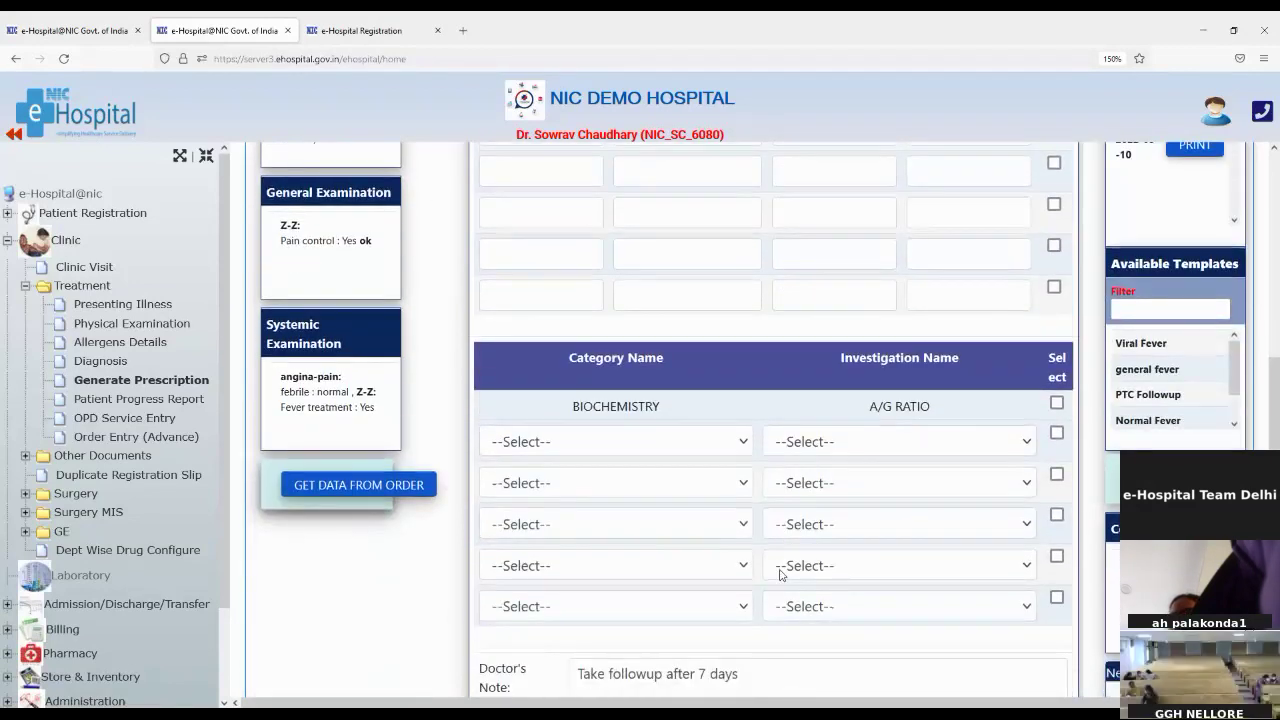
scroll(908, 570, "down", 1)
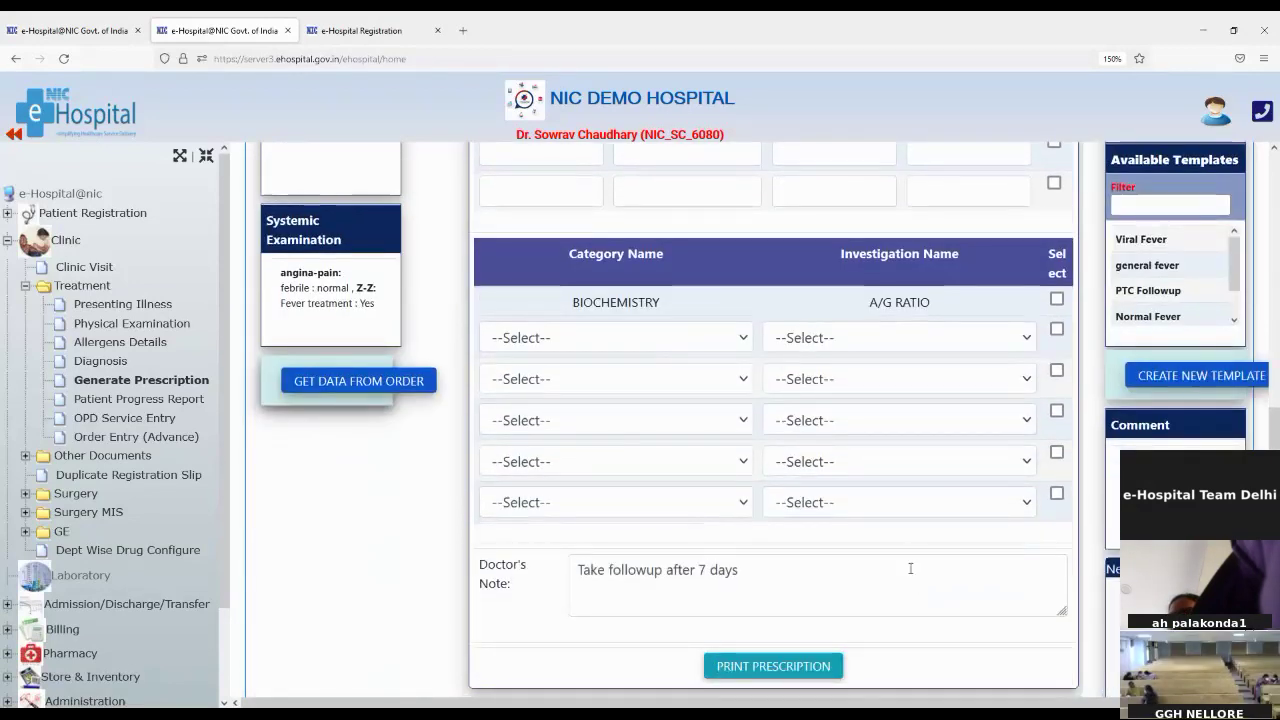
scroll(910, 568, "up", 2)
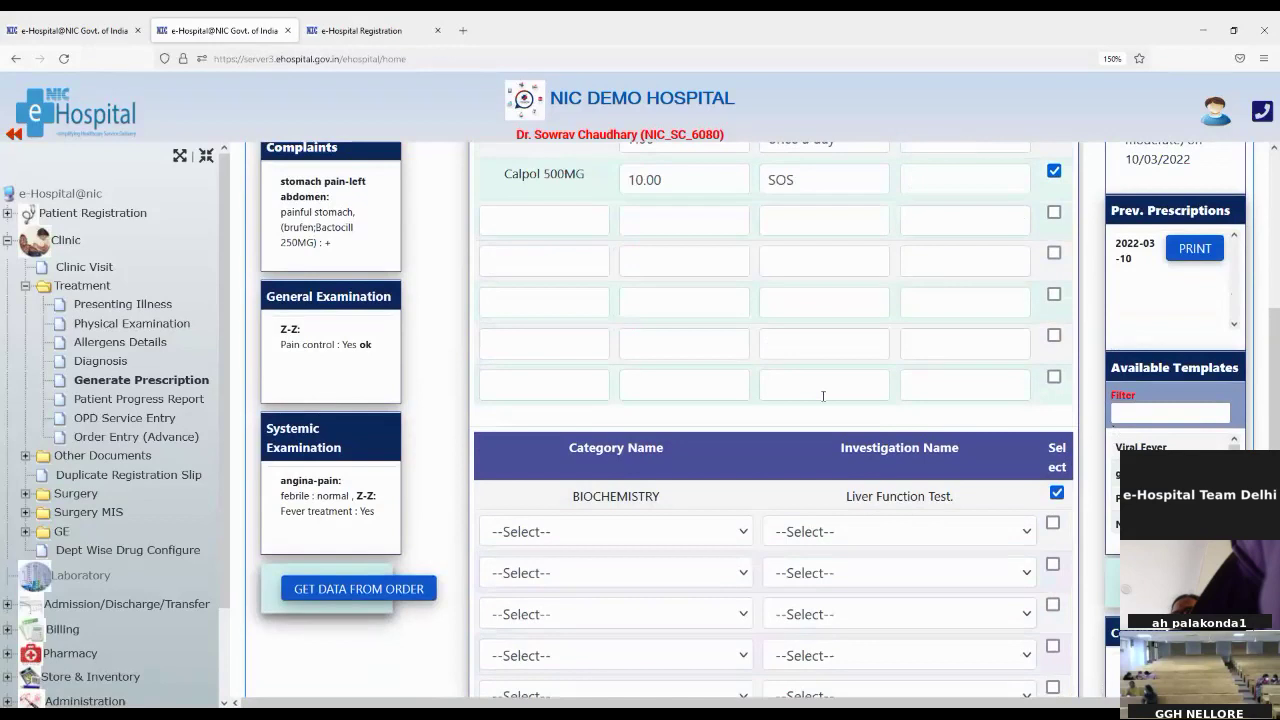
scroll(596, 354, "up", 4)
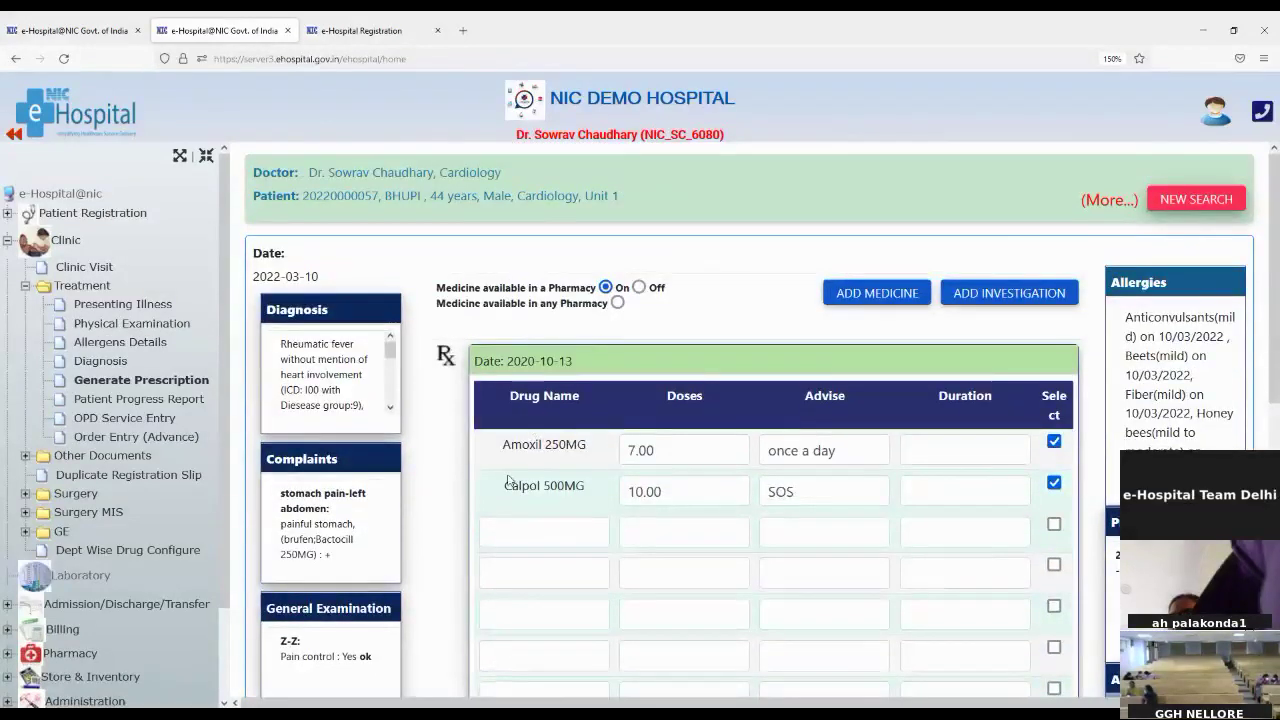
scroll(529, 529, "down", 4)
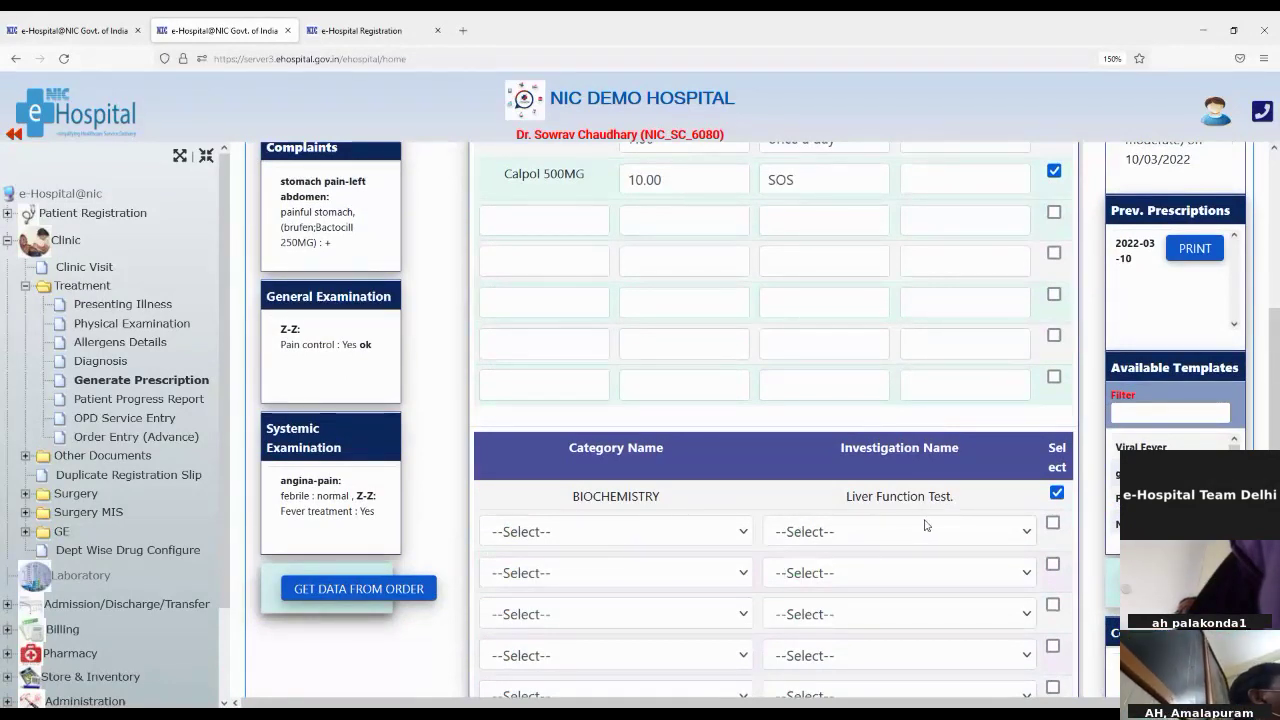
scroll(841, 466, "up", 2)
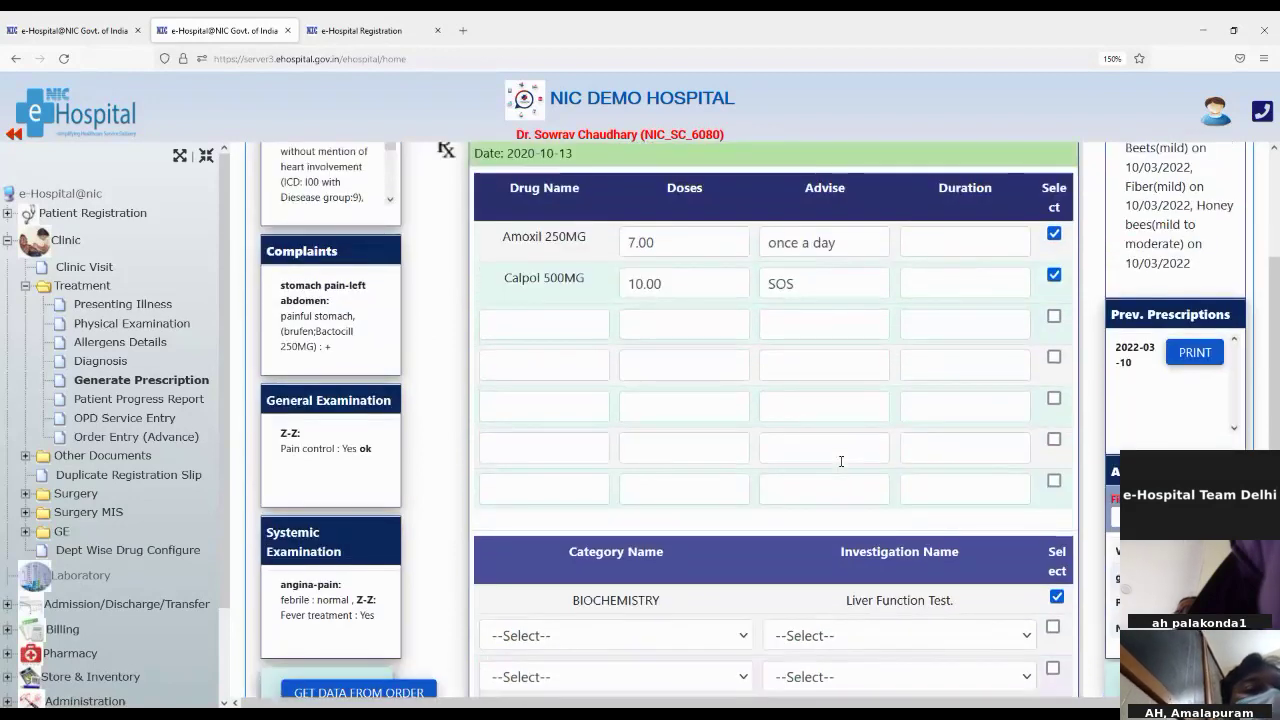
scroll(841, 461, "down", 1)
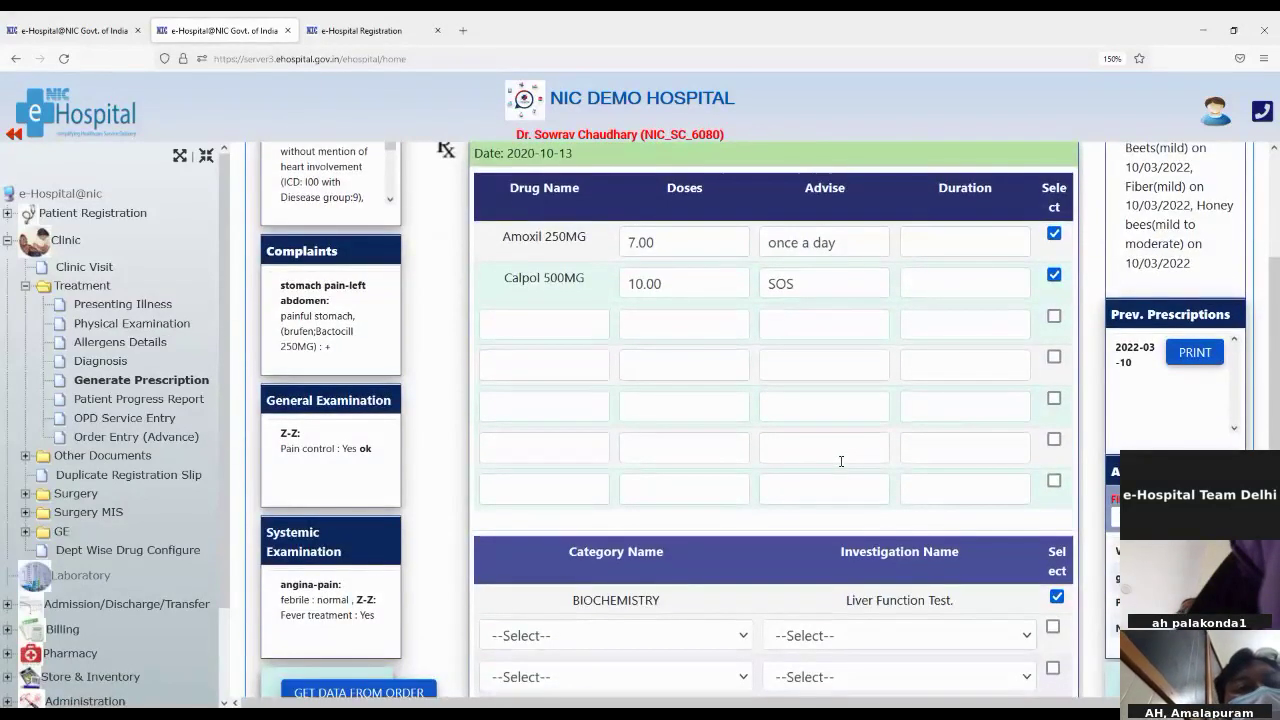
scroll(841, 463, "down", 2)
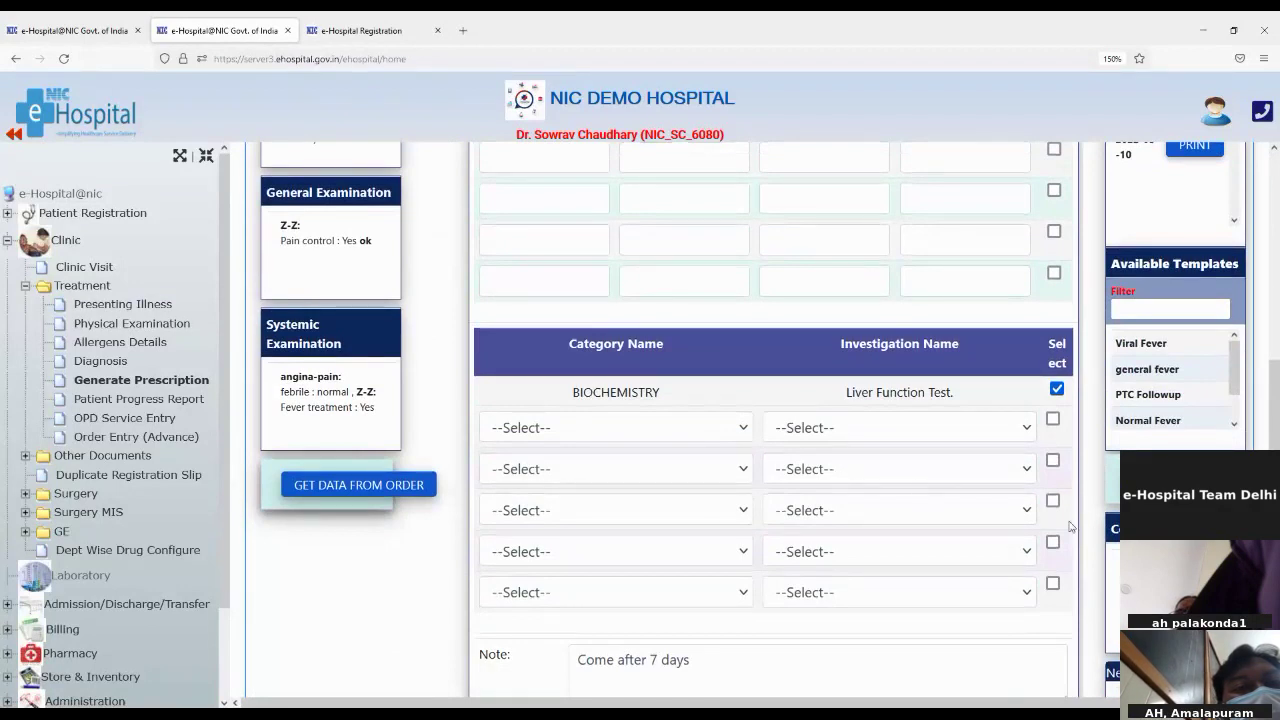
scroll(1022, 545, "up", 1)
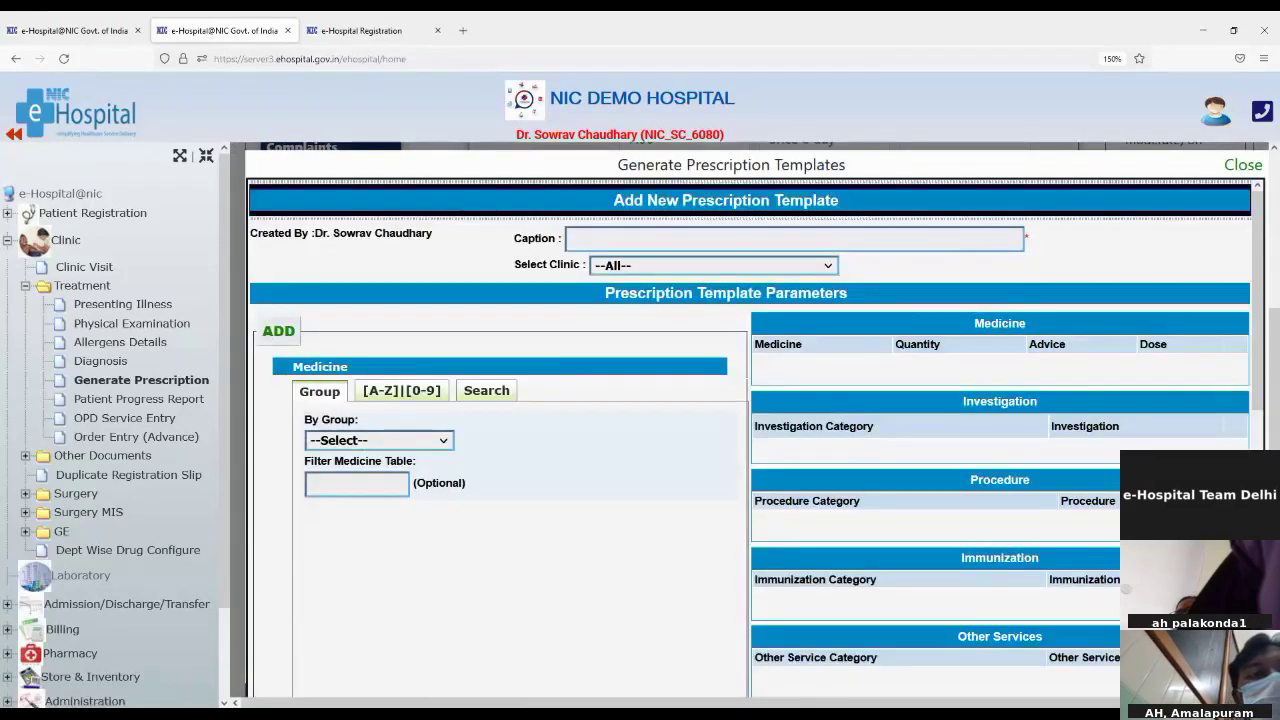
Step: Set the new template's clinic to Cardiology and switch the medicine picker to browse By Group
left_click(609, 238)
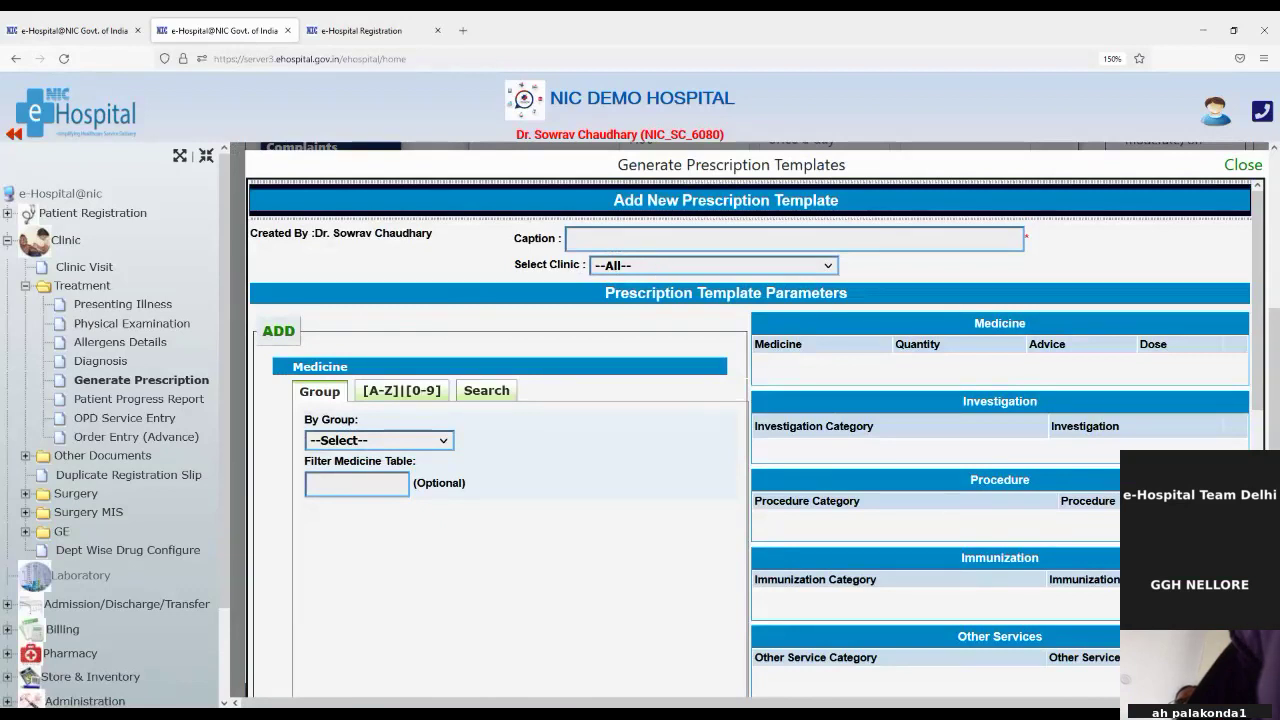
left_click(600, 347)
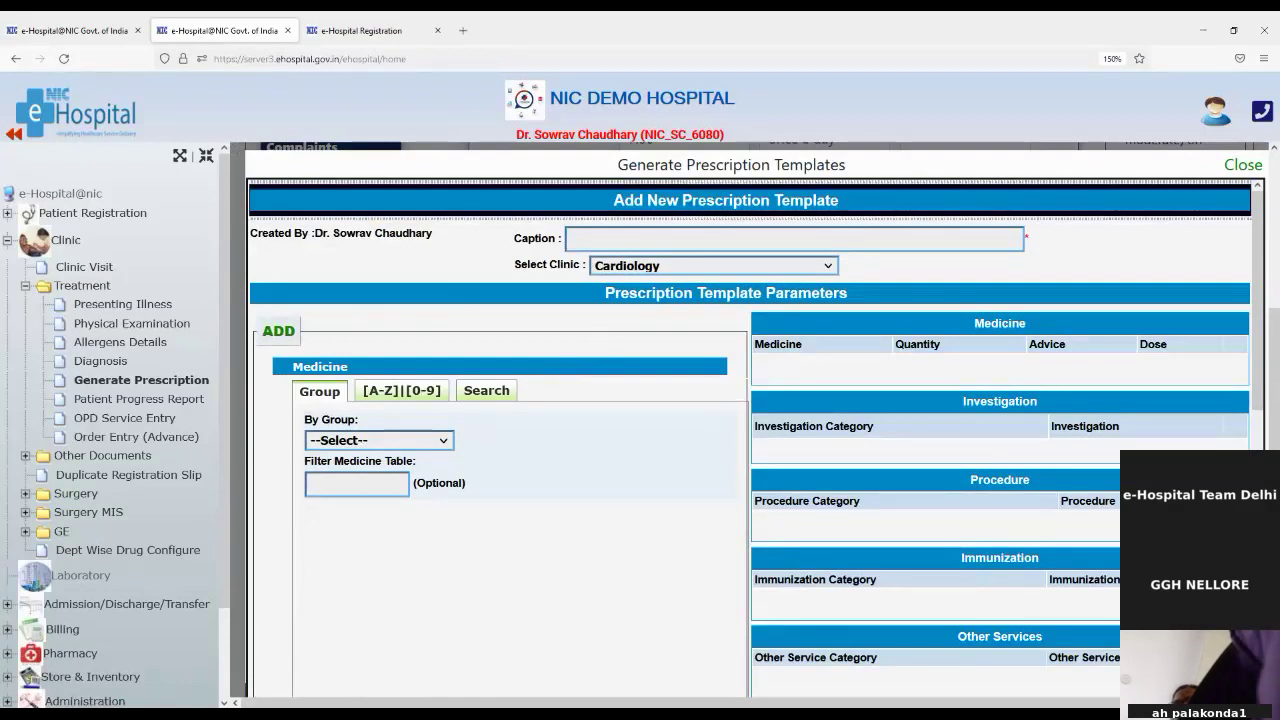
left_click(390, 393)
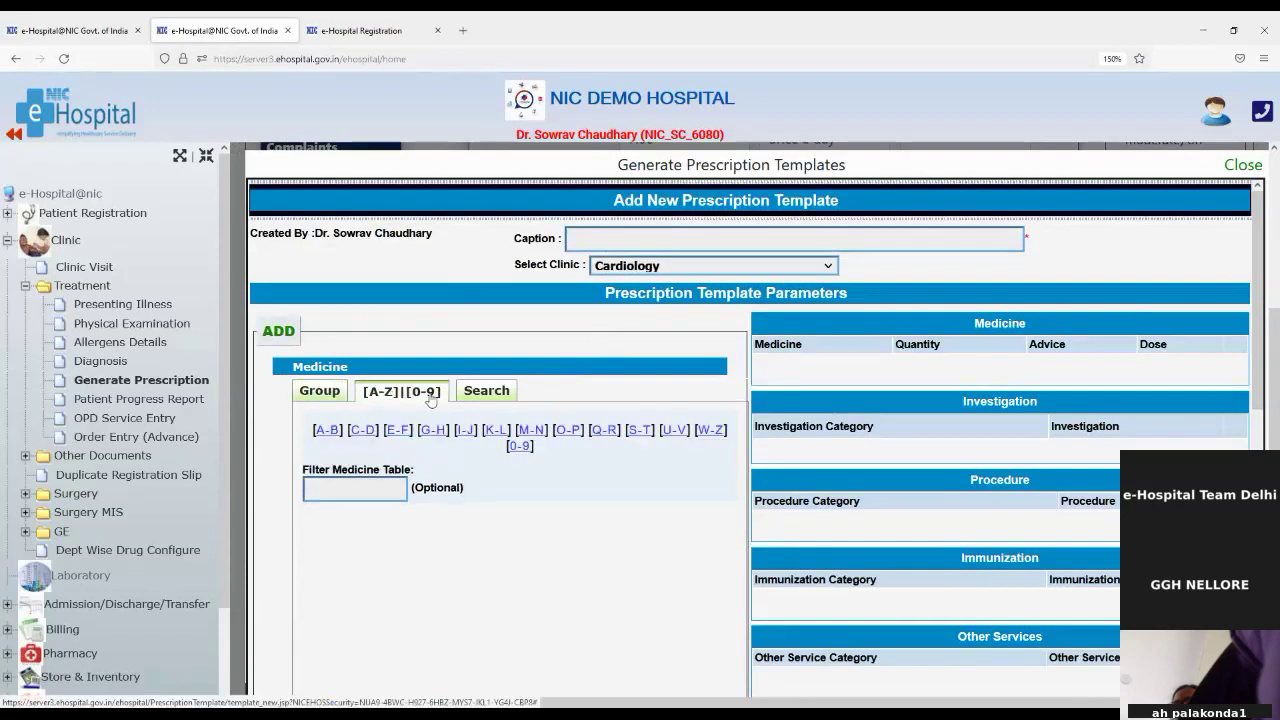
left_click(508, 395)
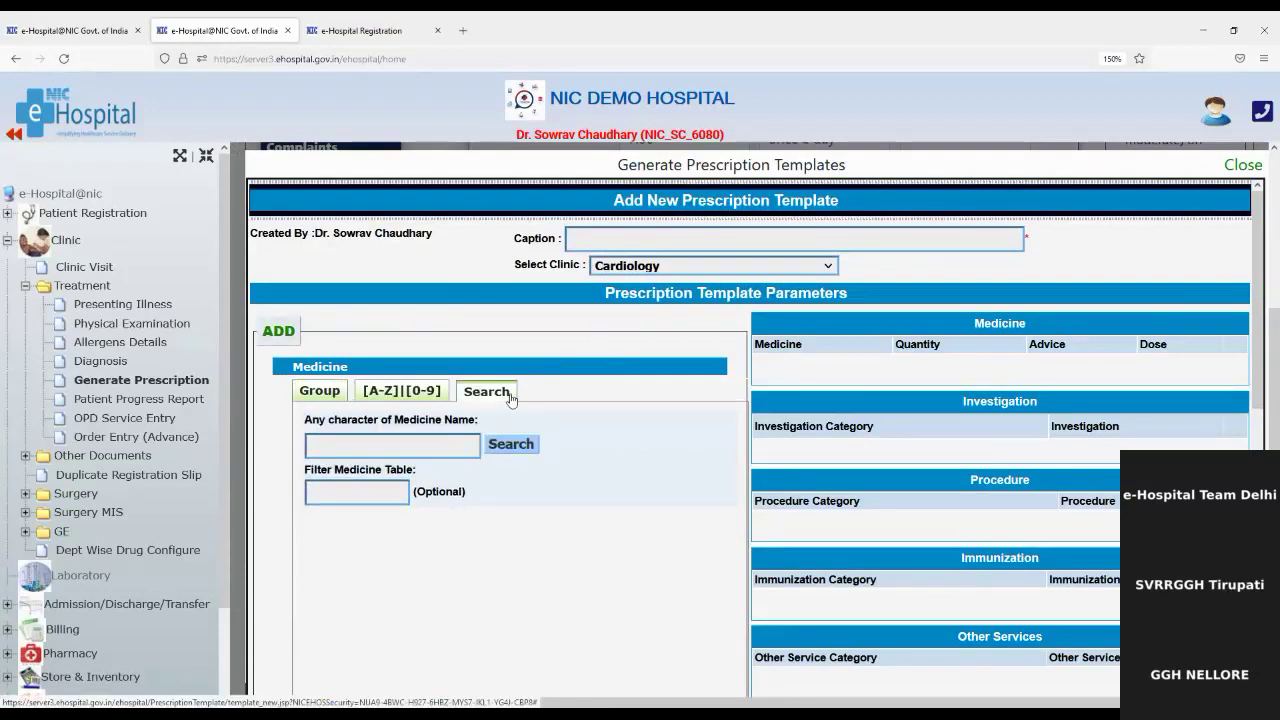
left_click(335, 398)
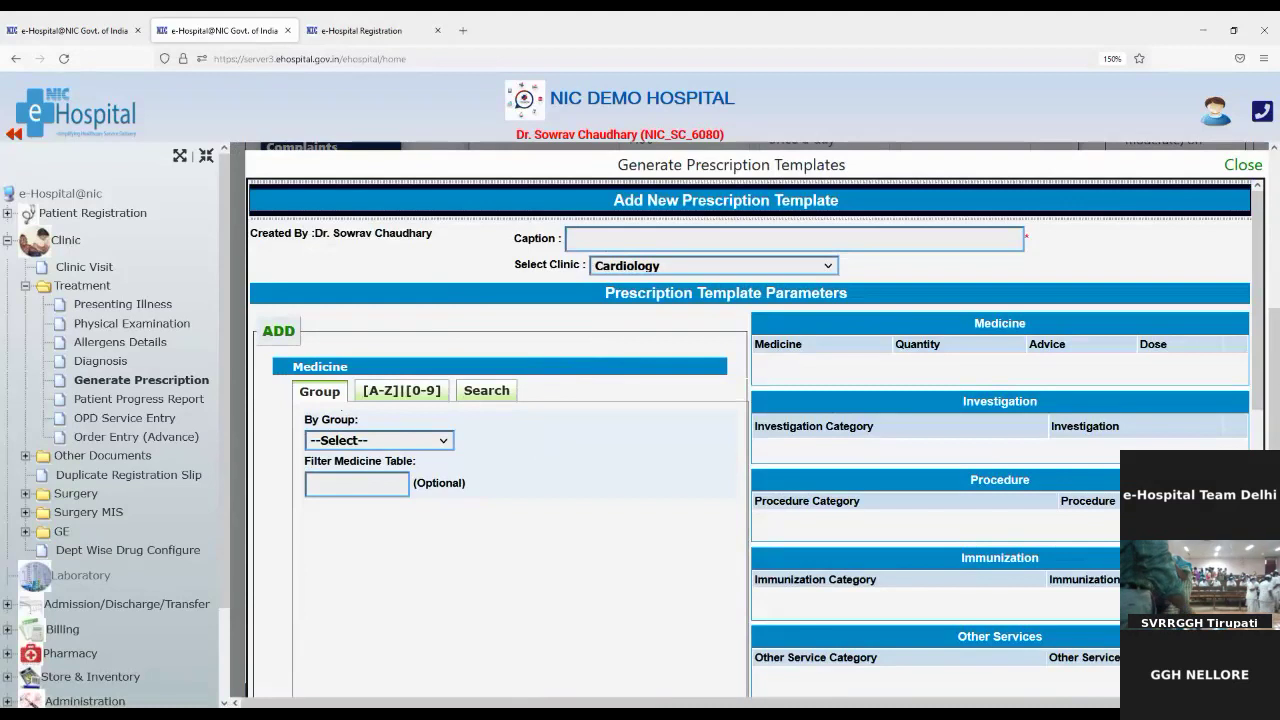
Step: Choose the Antibiotic(Injection) medicine group and select Amoxil's quantity for editing
left_click(342, 488)
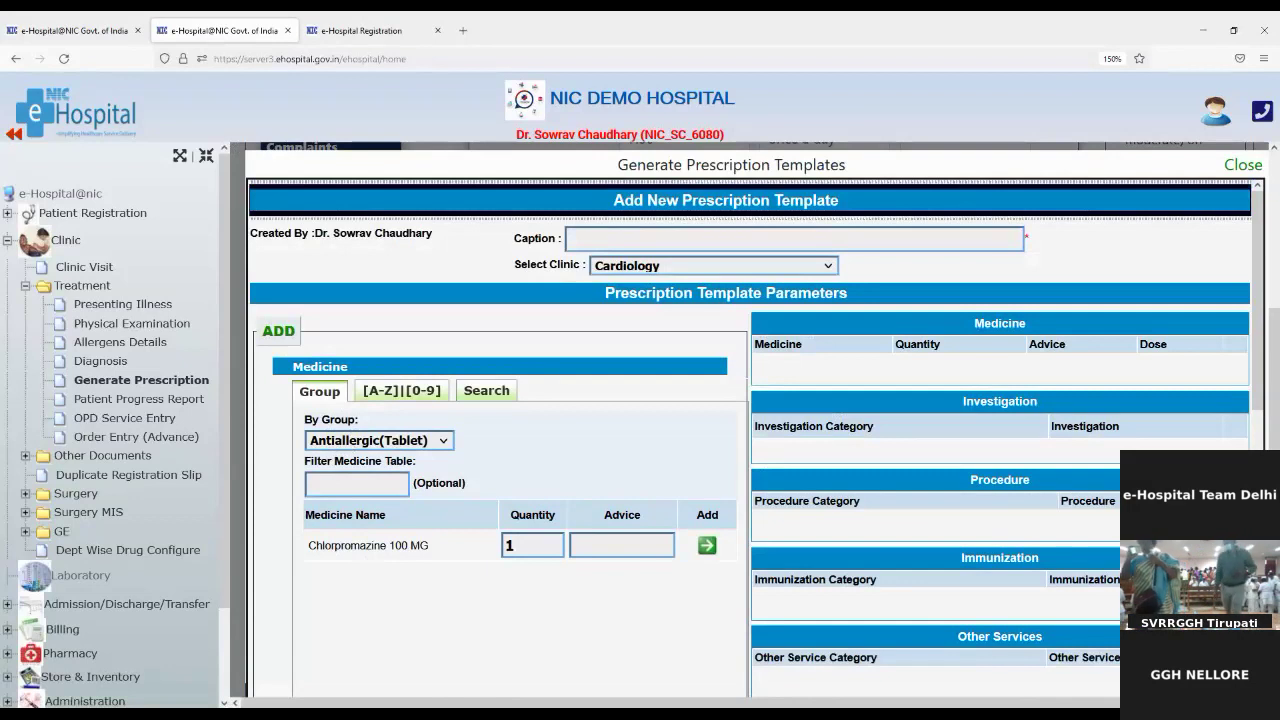
key("Down")
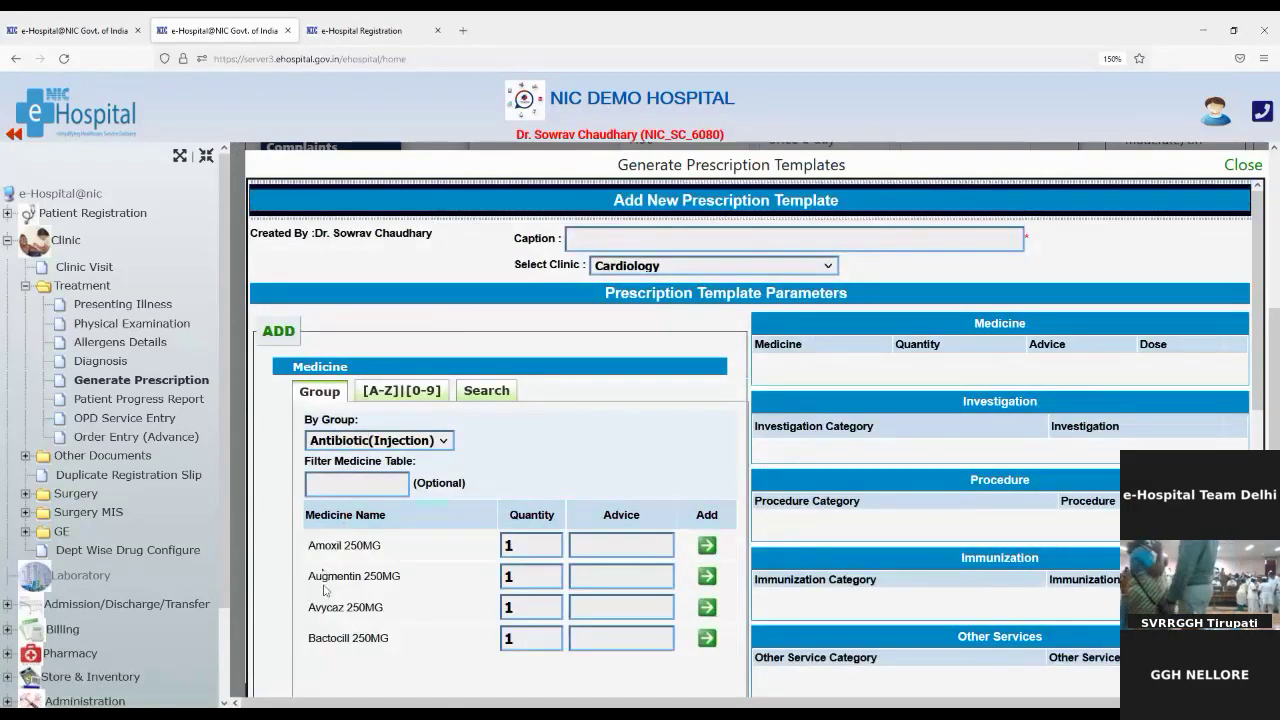
left_click(516, 549)
left_click_drag(516, 549, 503, 545)
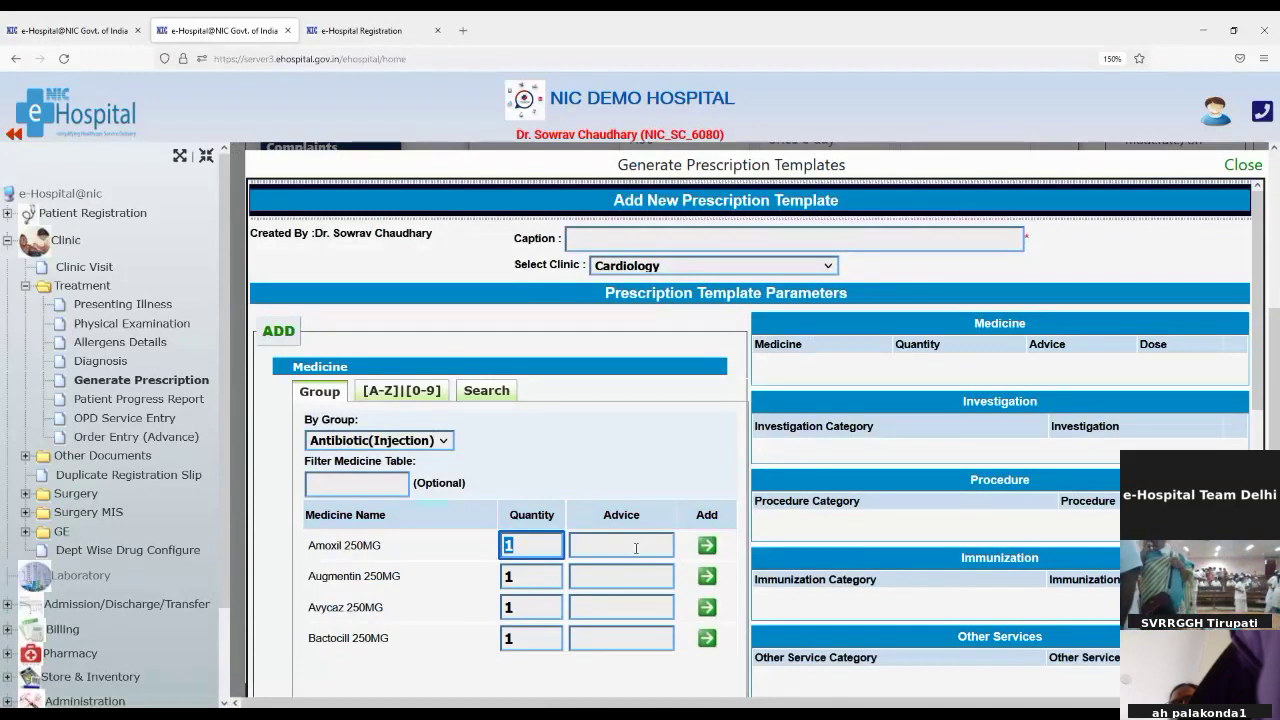
scroll(632, 588, "down", 4)
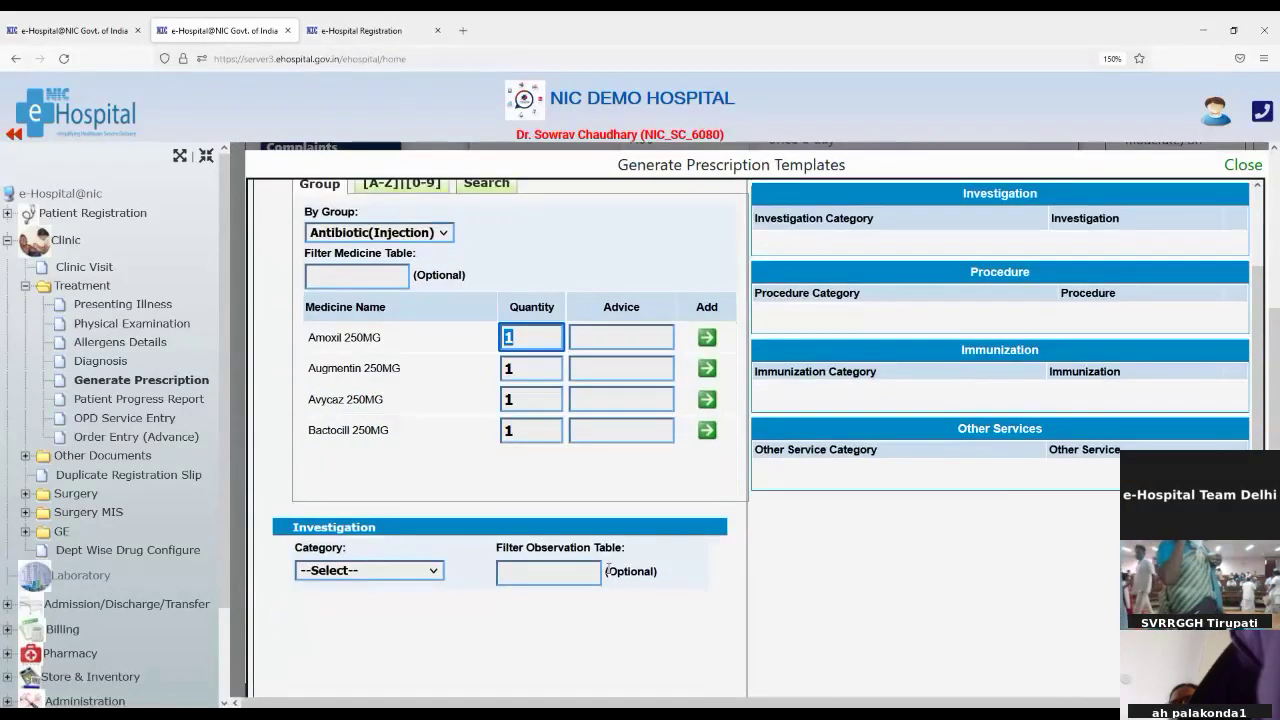
Step: Set the investigation category to BIOCHEMISTRY and tick SODIUM
left_click(333, 573)
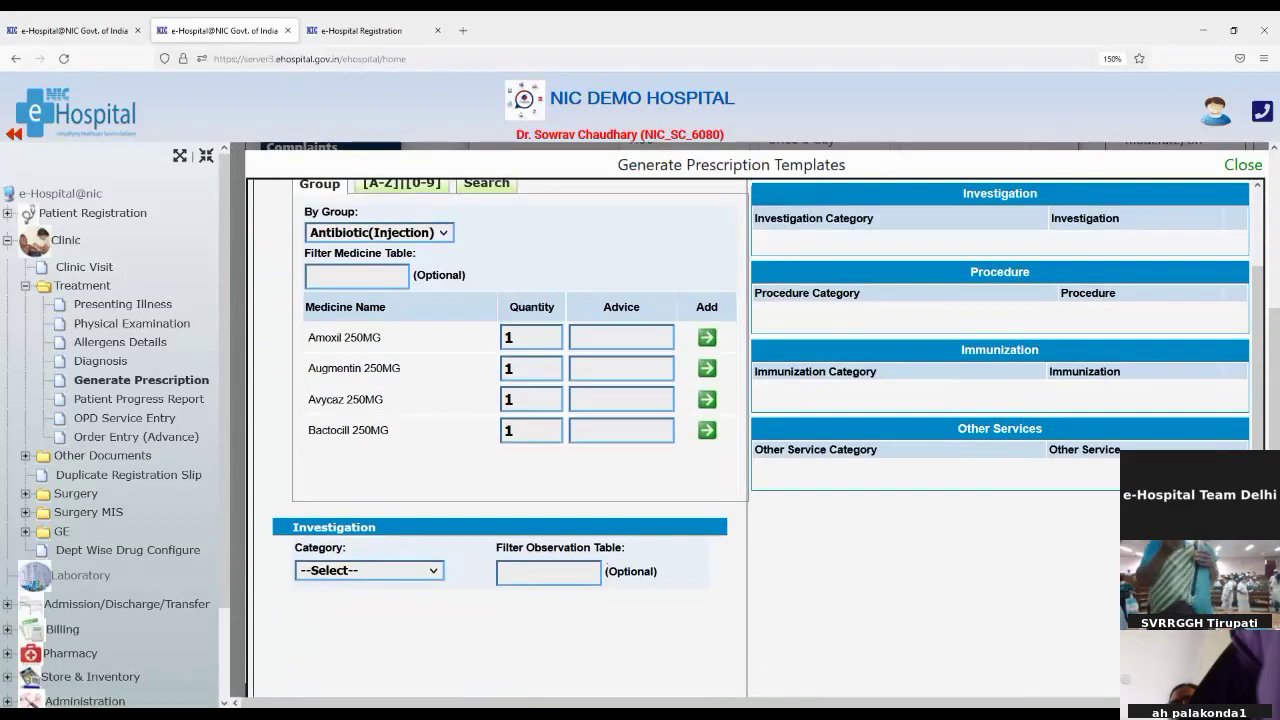
left_click(425, 357)
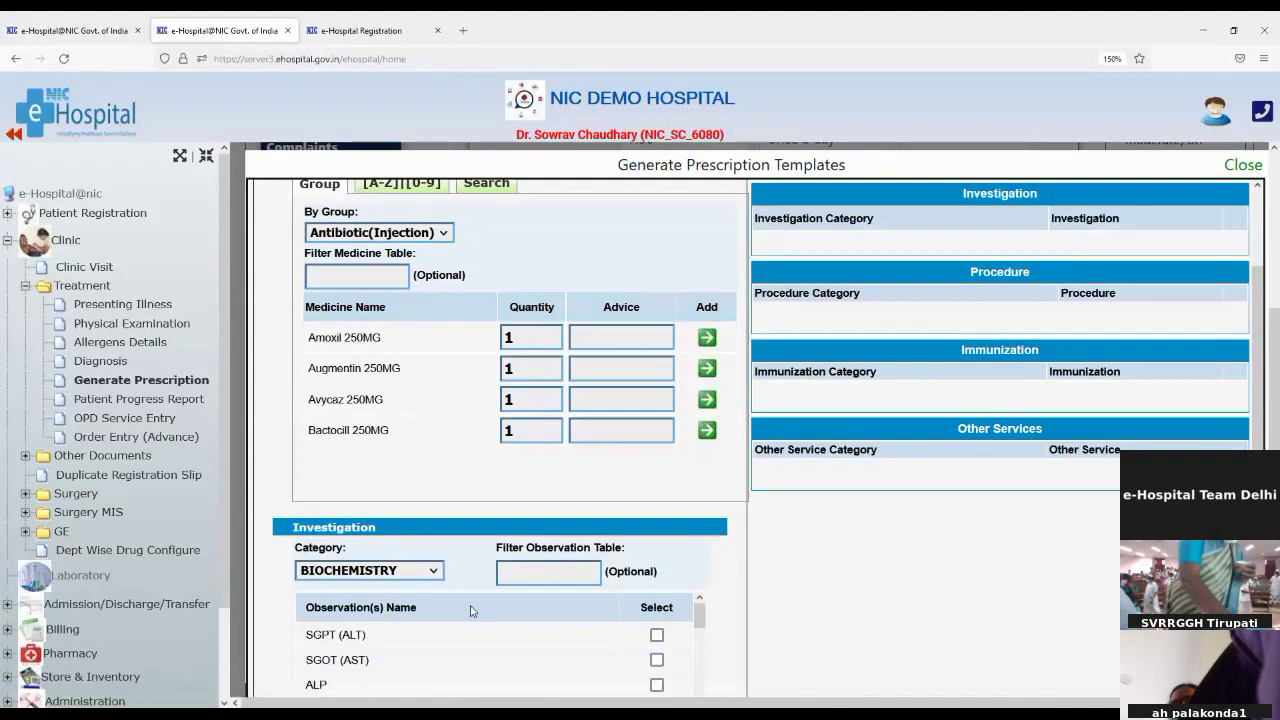
scroll(472, 615, "down", 10)
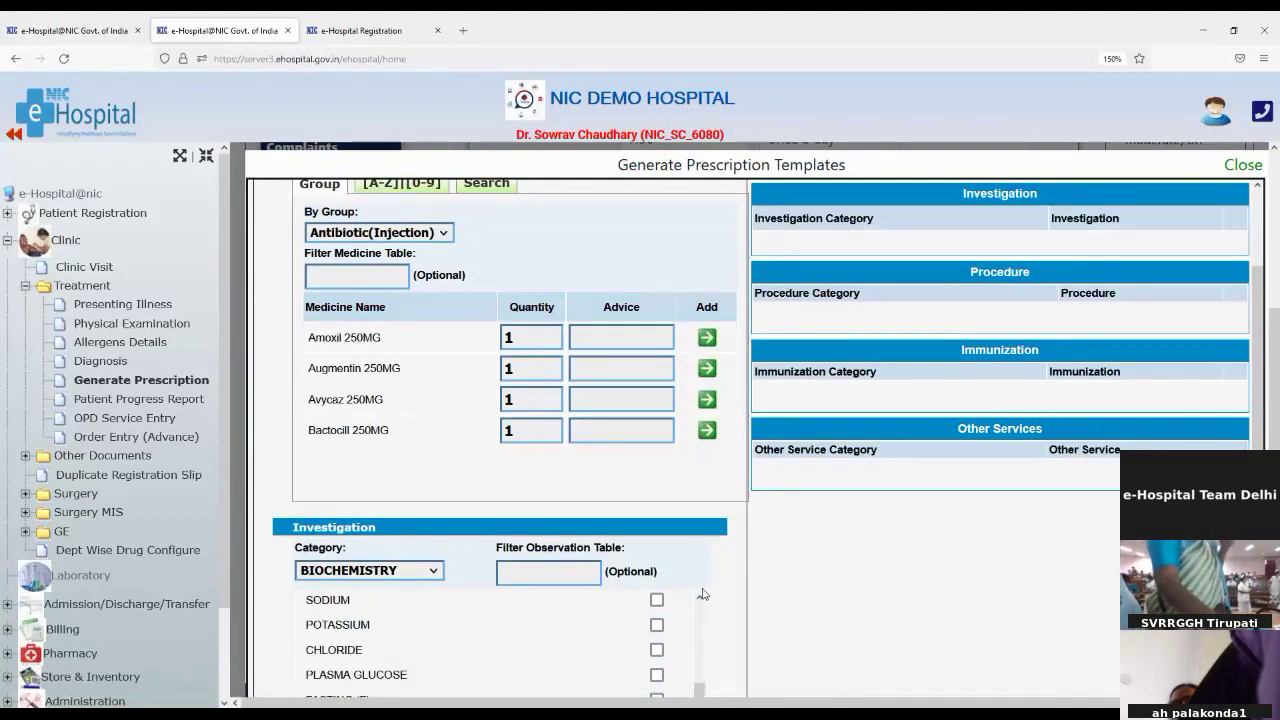
left_click(657, 600)
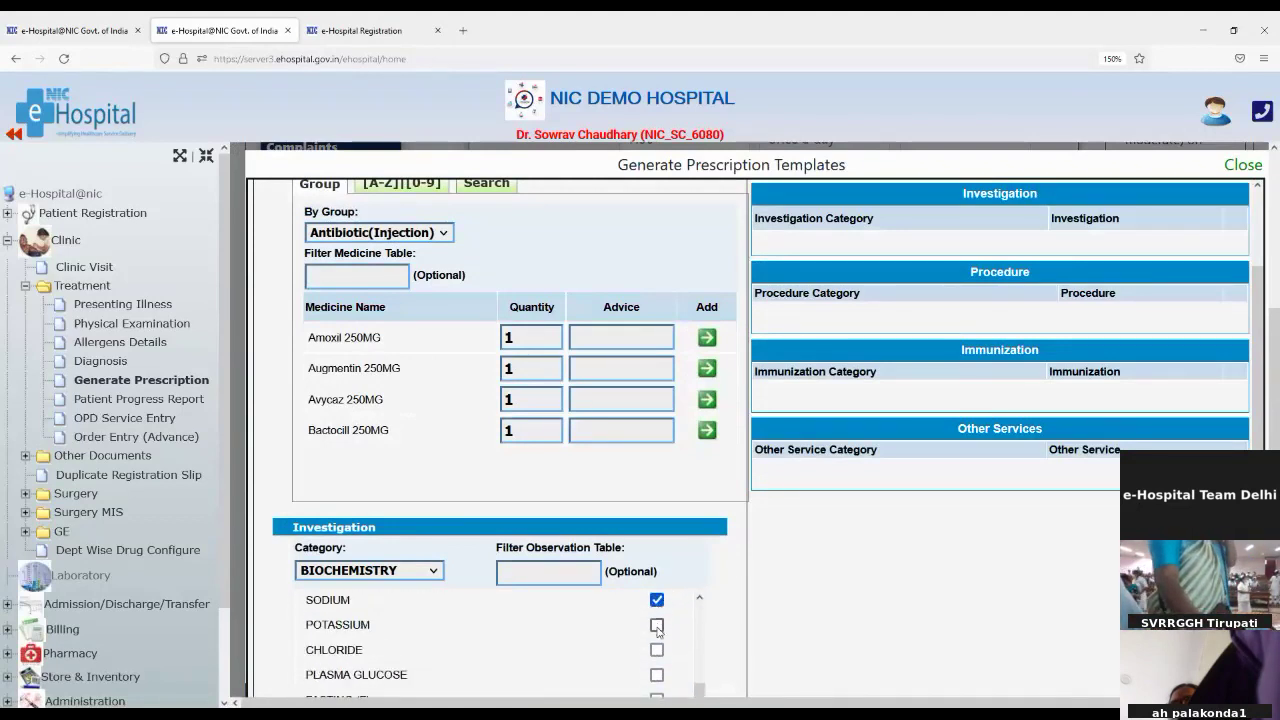
scroll(685, 637, "down", 2)
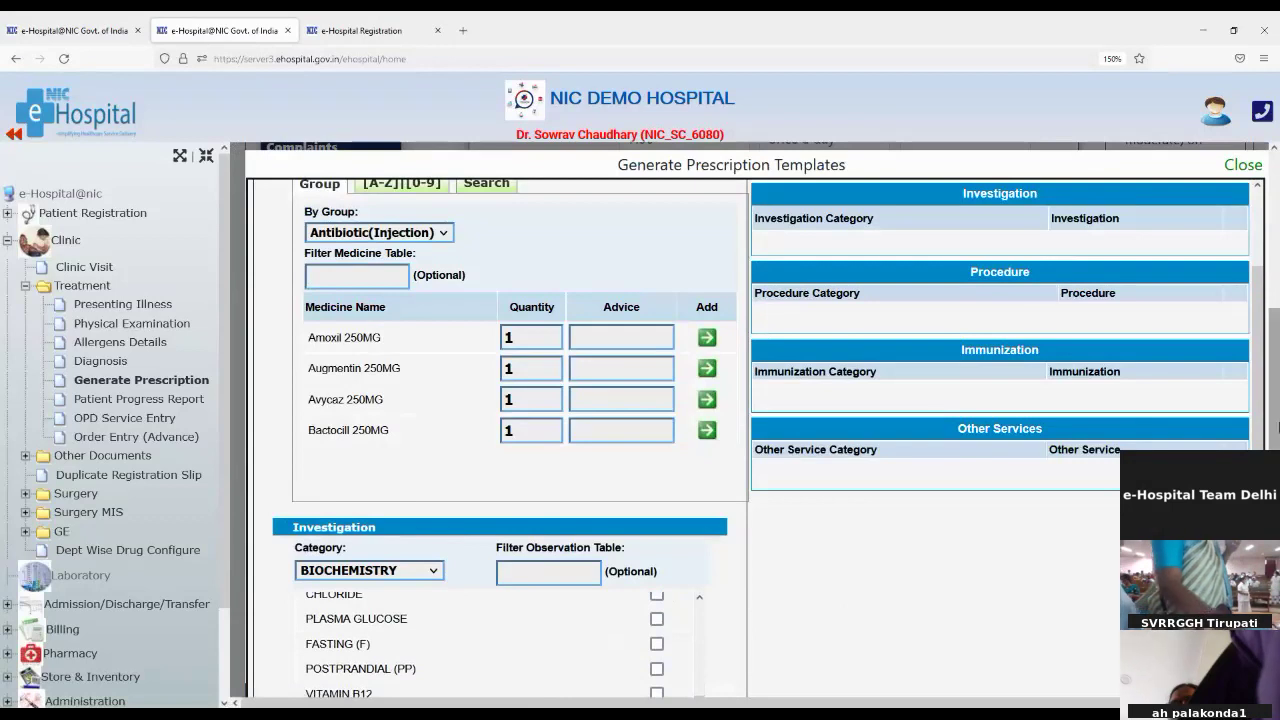
scroll(1272, 423, "down", 5)
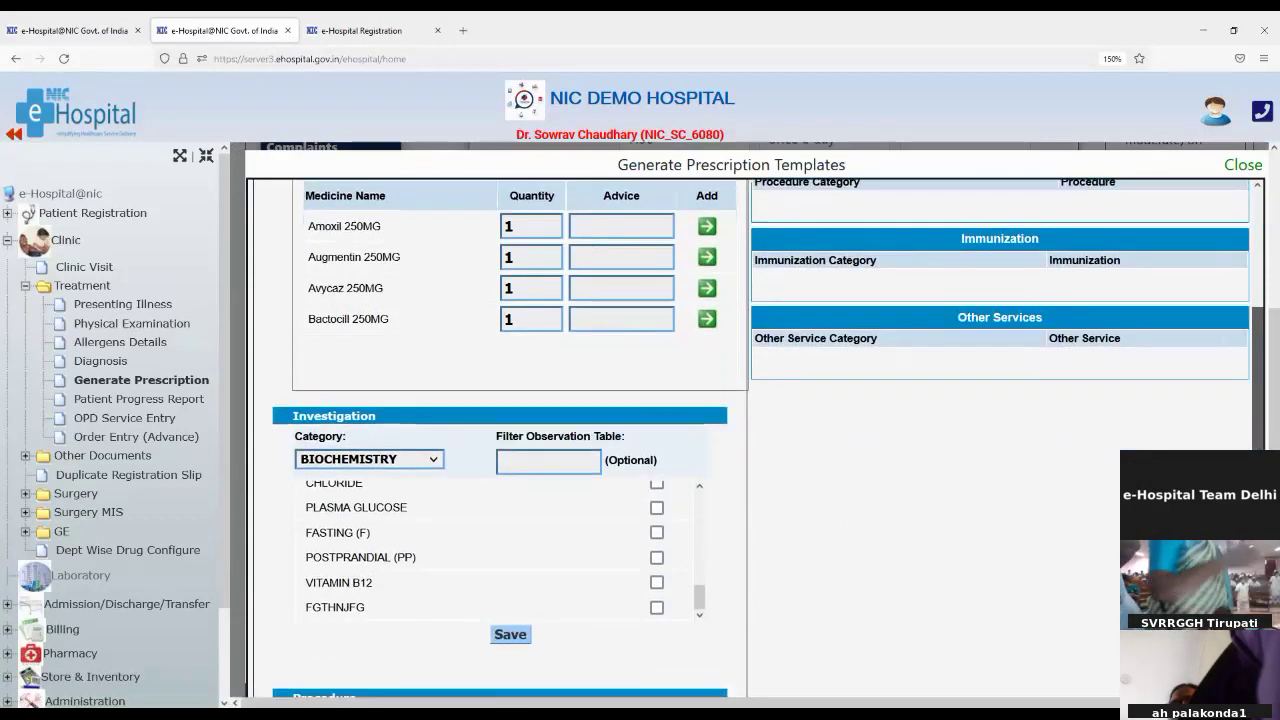
scroll(1258, 420, "down", 1)
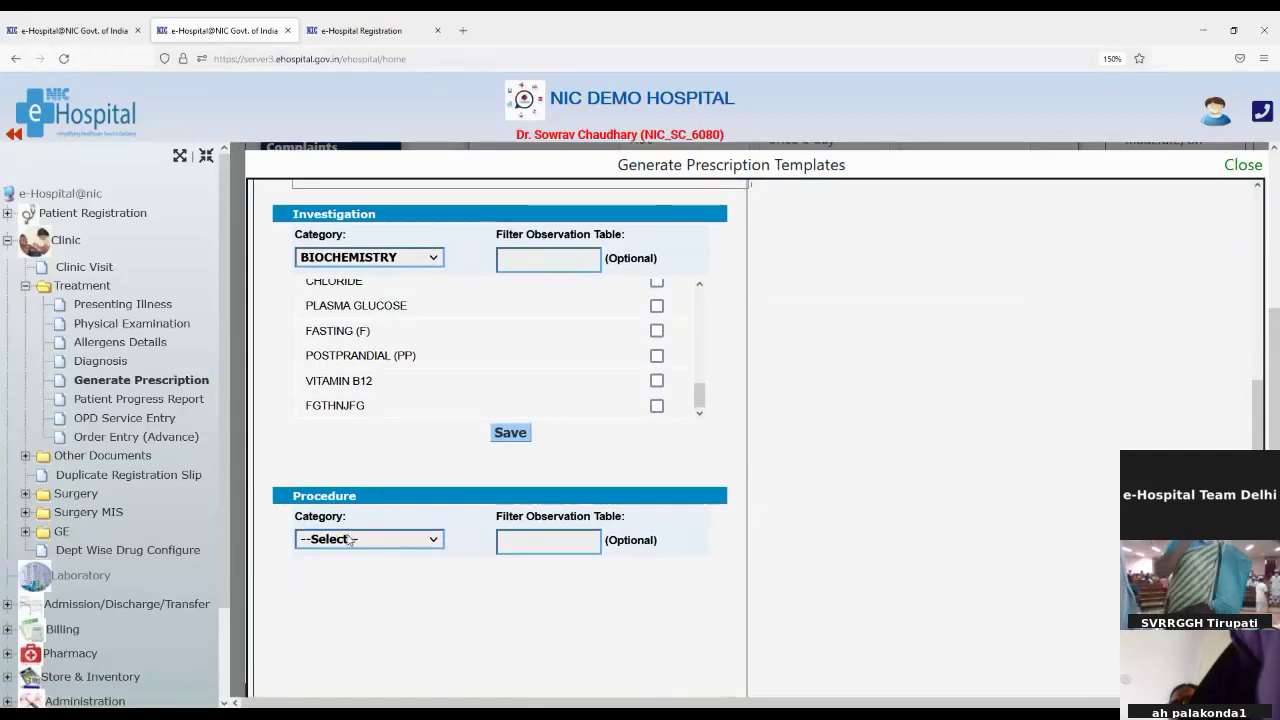
Step: Set the procedure category to OT PROCEDURES to list CABG and heart transplant
left_click(354, 587)
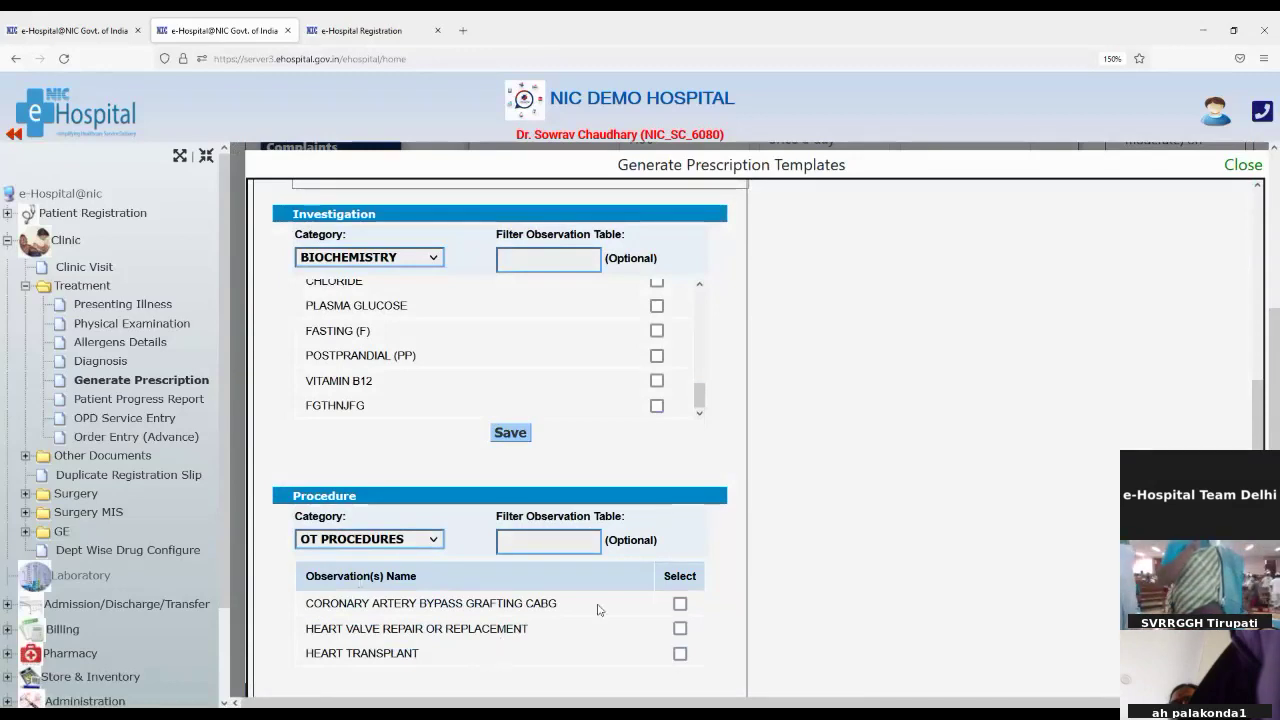
scroll(600, 608, "down", 5)
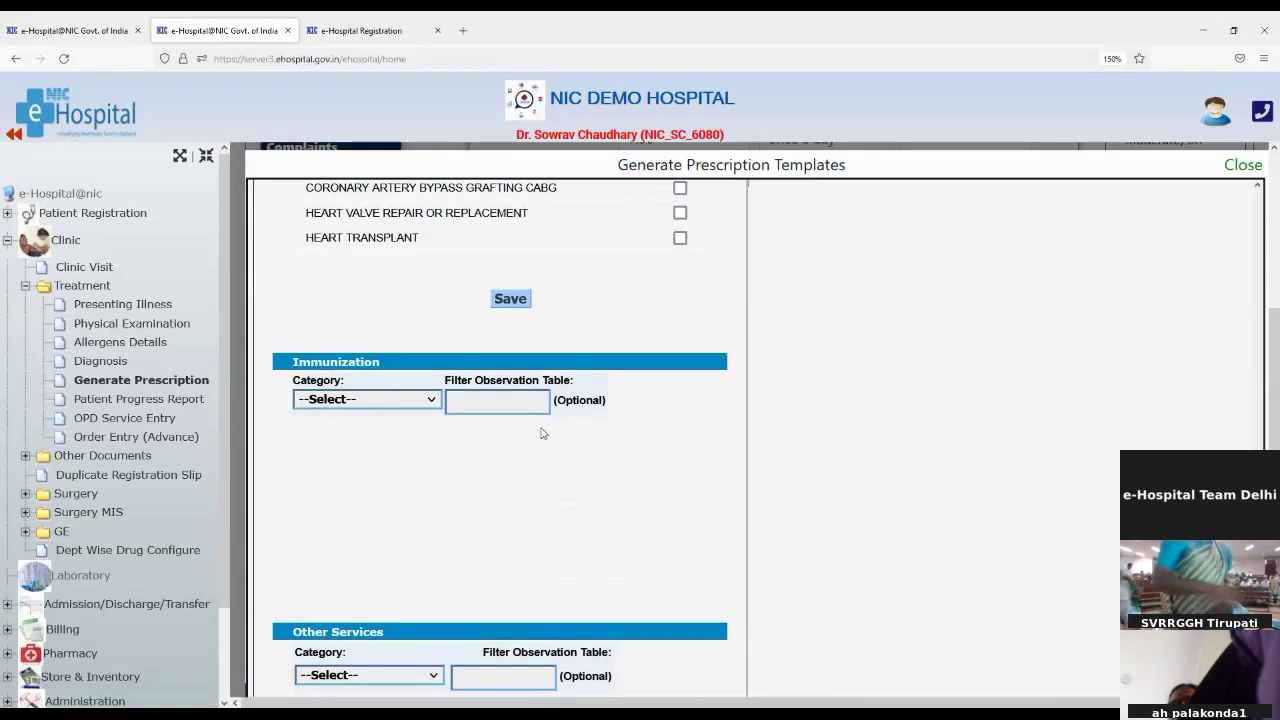
scroll(565, 551, "down", 2)
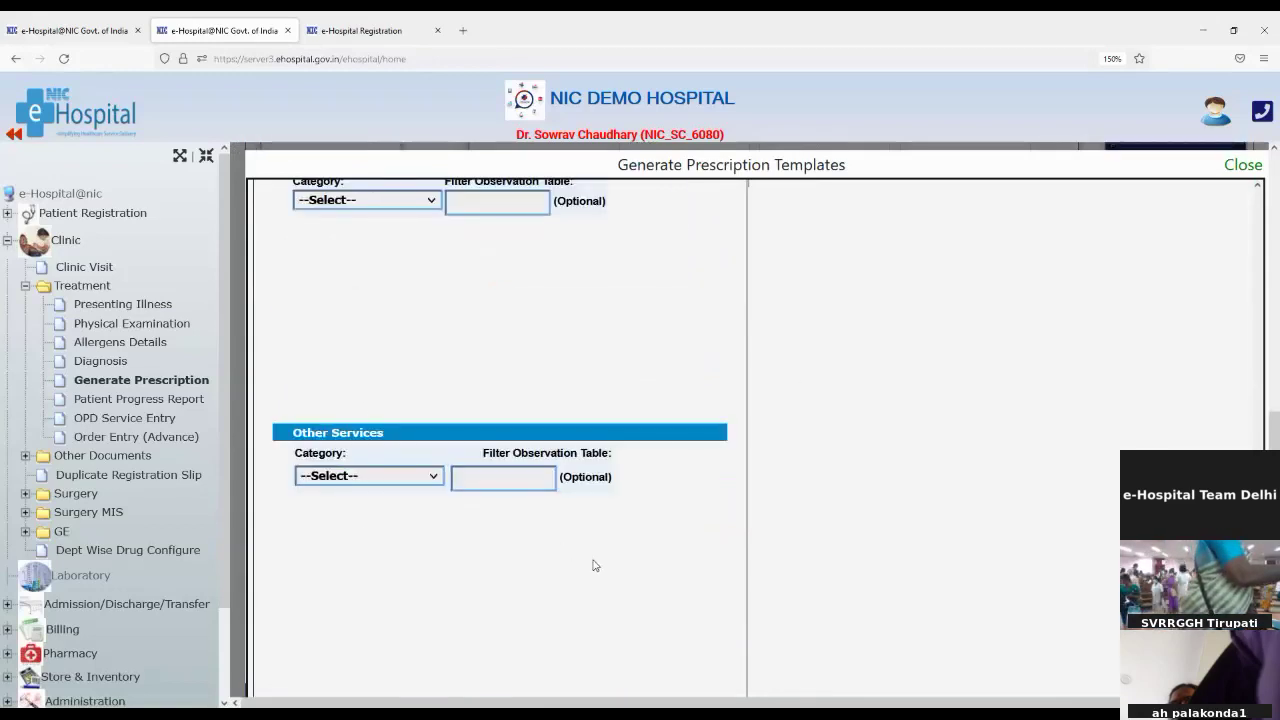
scroll(668, 535, "up", 6)
scroll(670, 528, "up", 2)
scroll(668, 530, "down", 4)
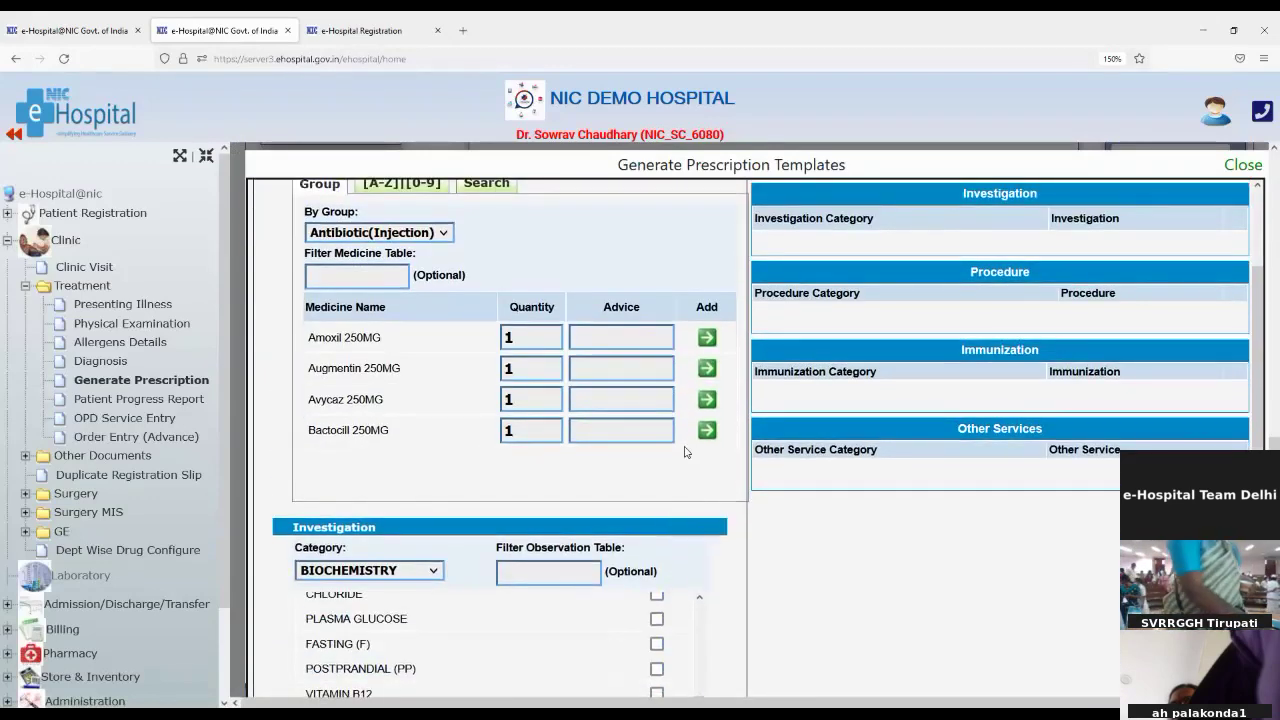
Step: Add Amoxil 250MG to the template with advice BD and quantity 10
left_click(620, 336)
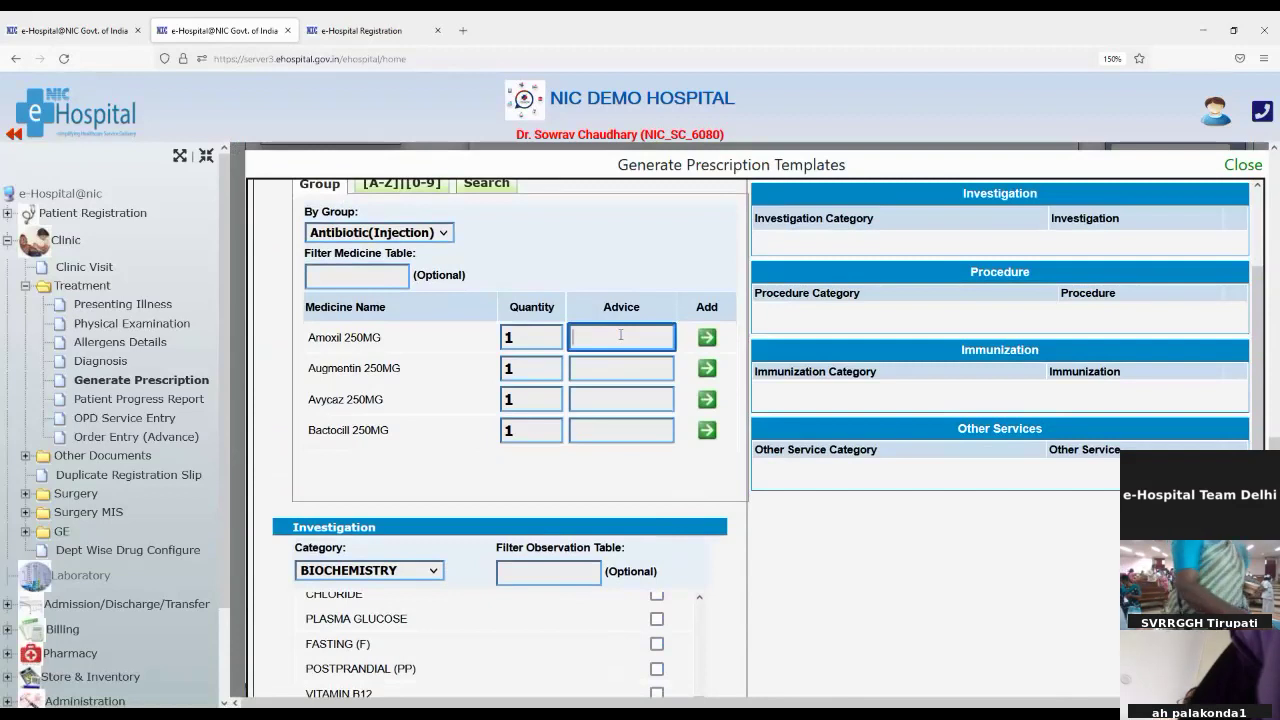
type("BD")
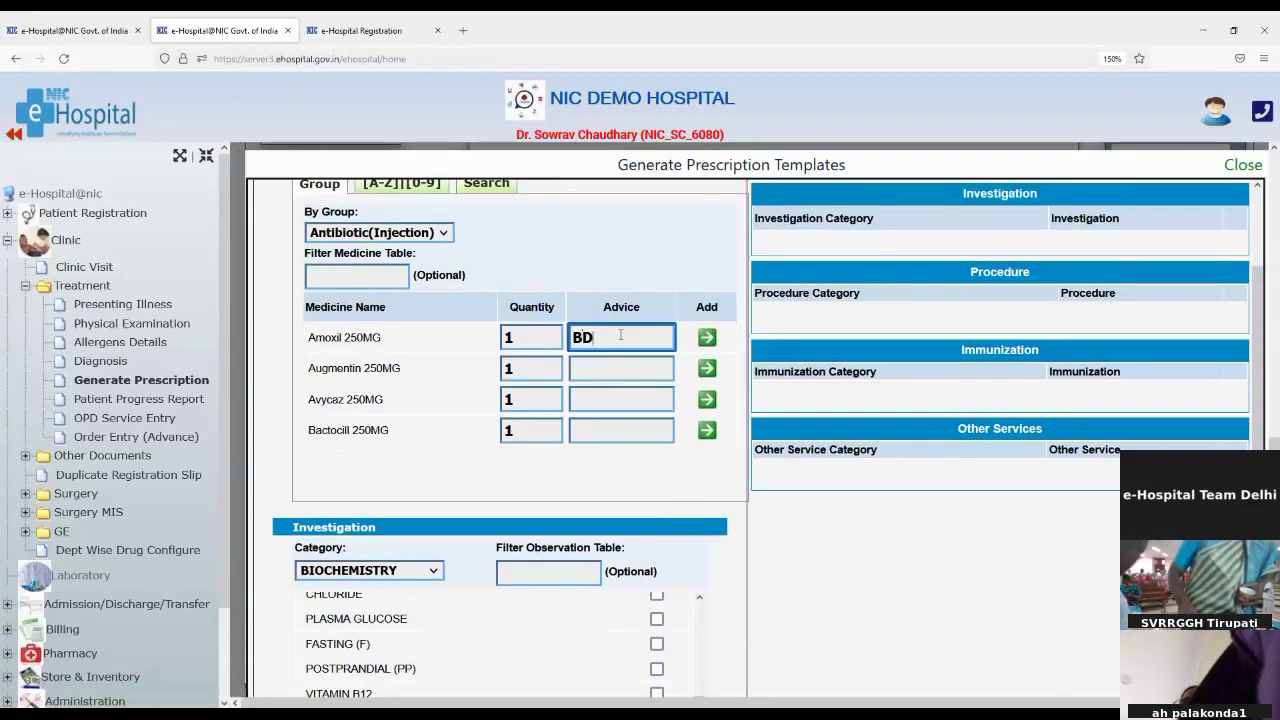
double_click(512, 336)
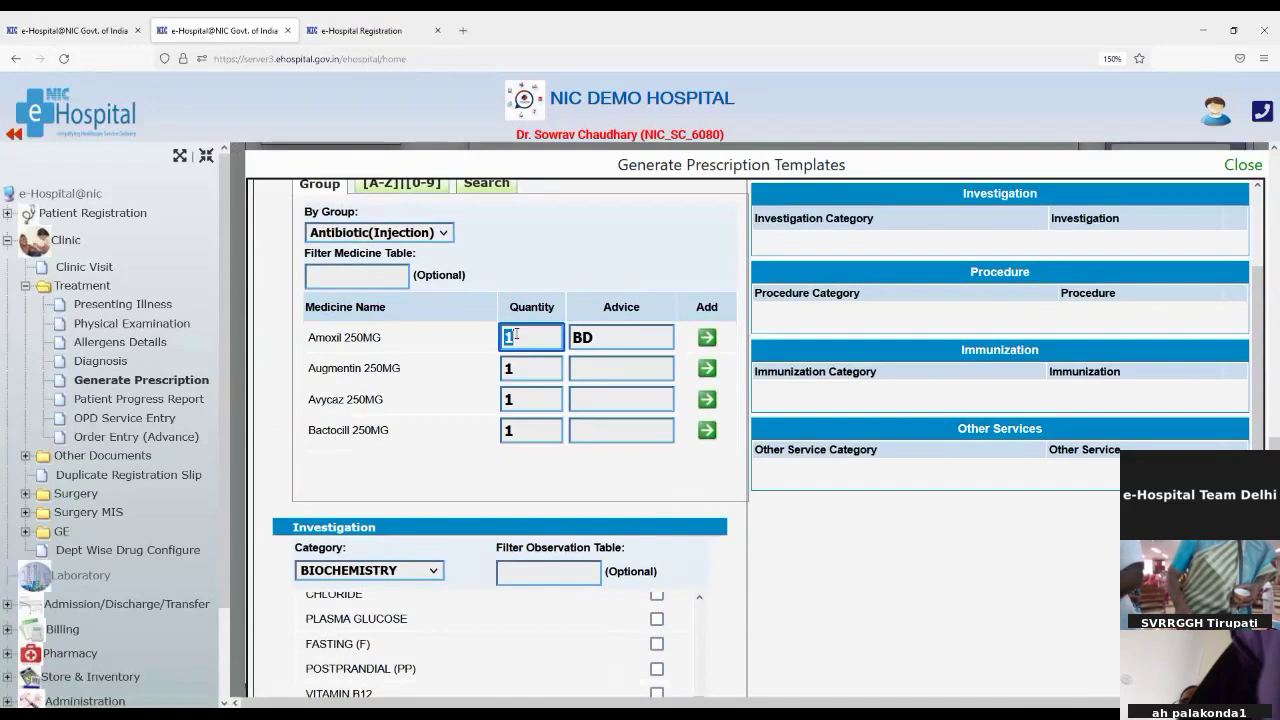
type("5")
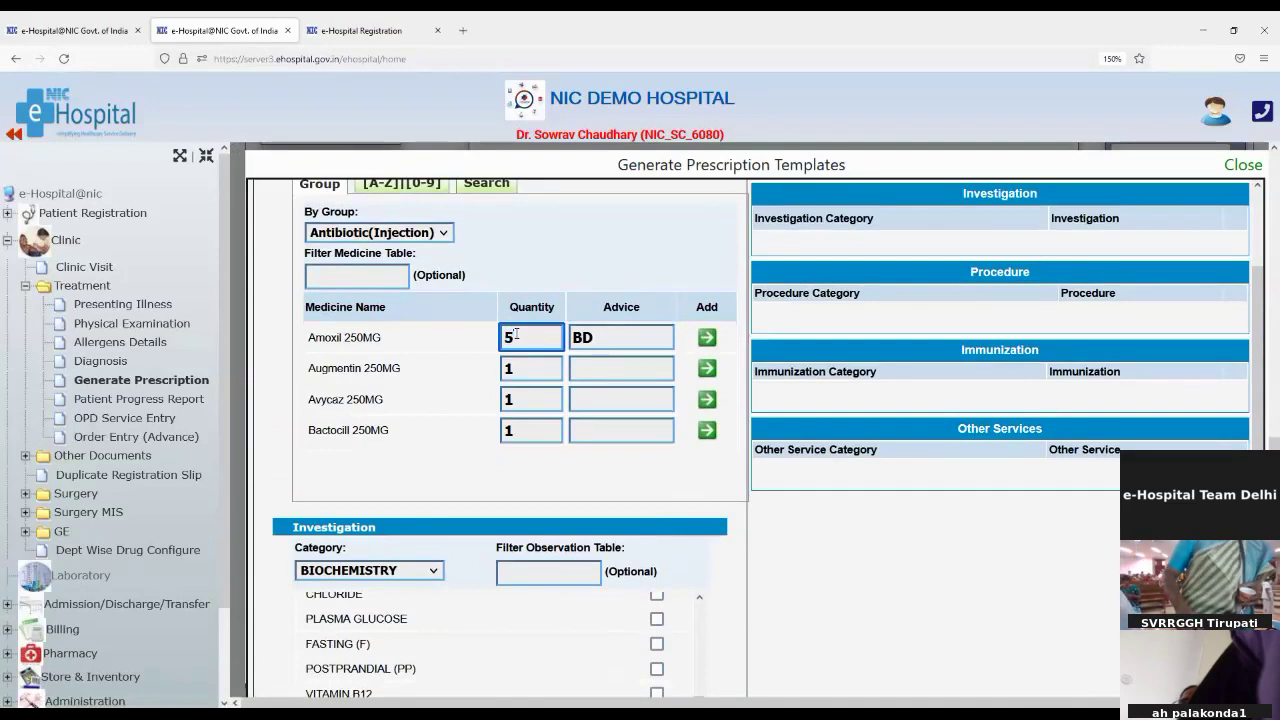
type("10")
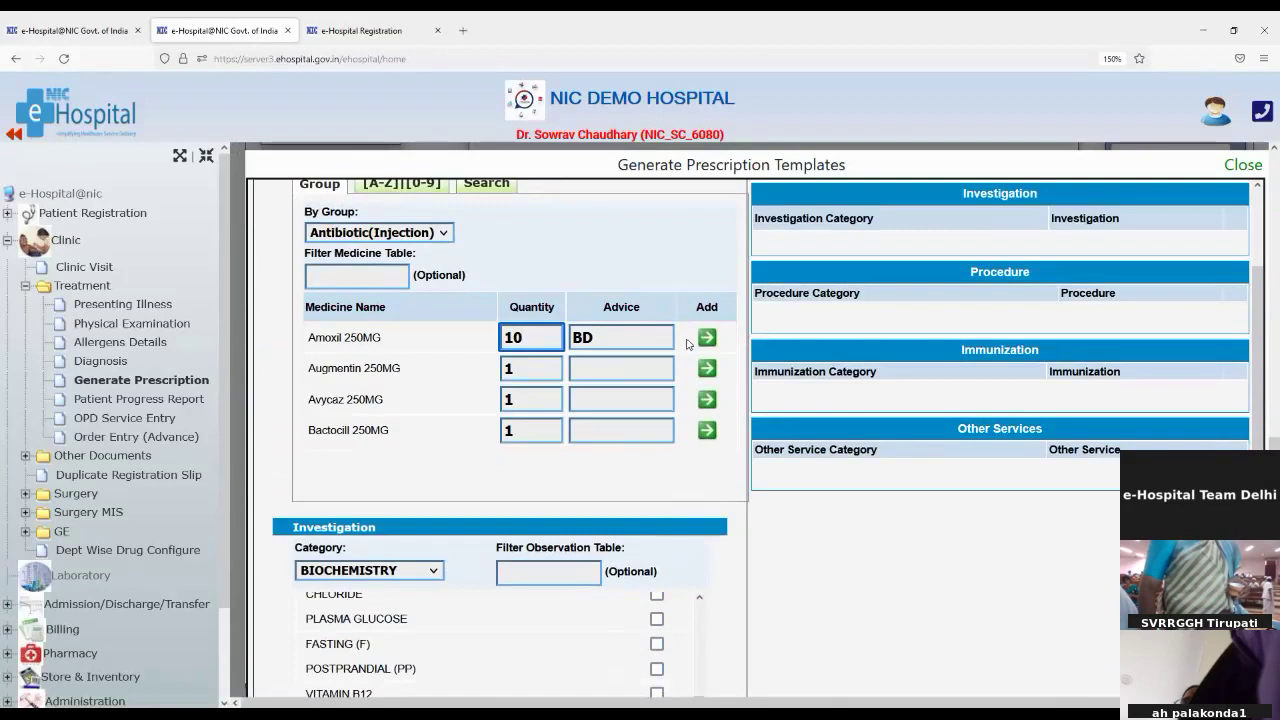
left_click(707, 338)
Step: Tick CHLORIDE and PLASMA GLUCOSE as template investigations
scroll(681, 465, "down", 5)
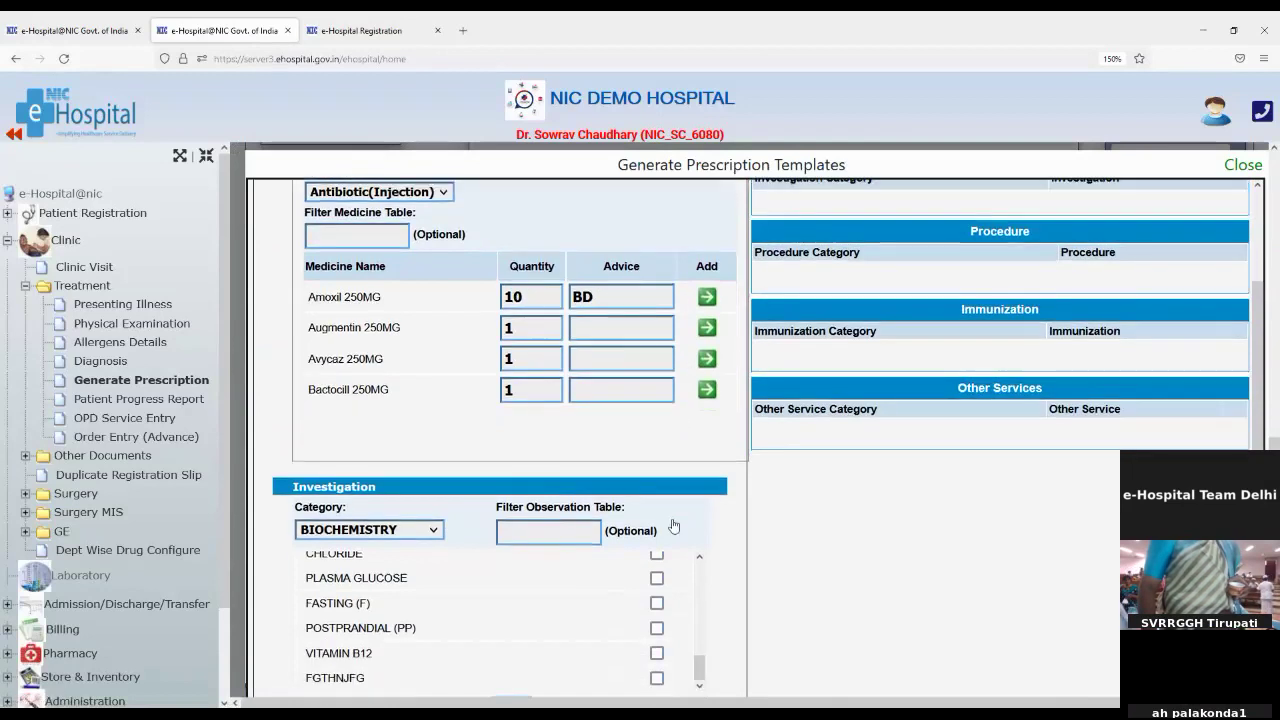
scroll(641, 416, "up", 2)
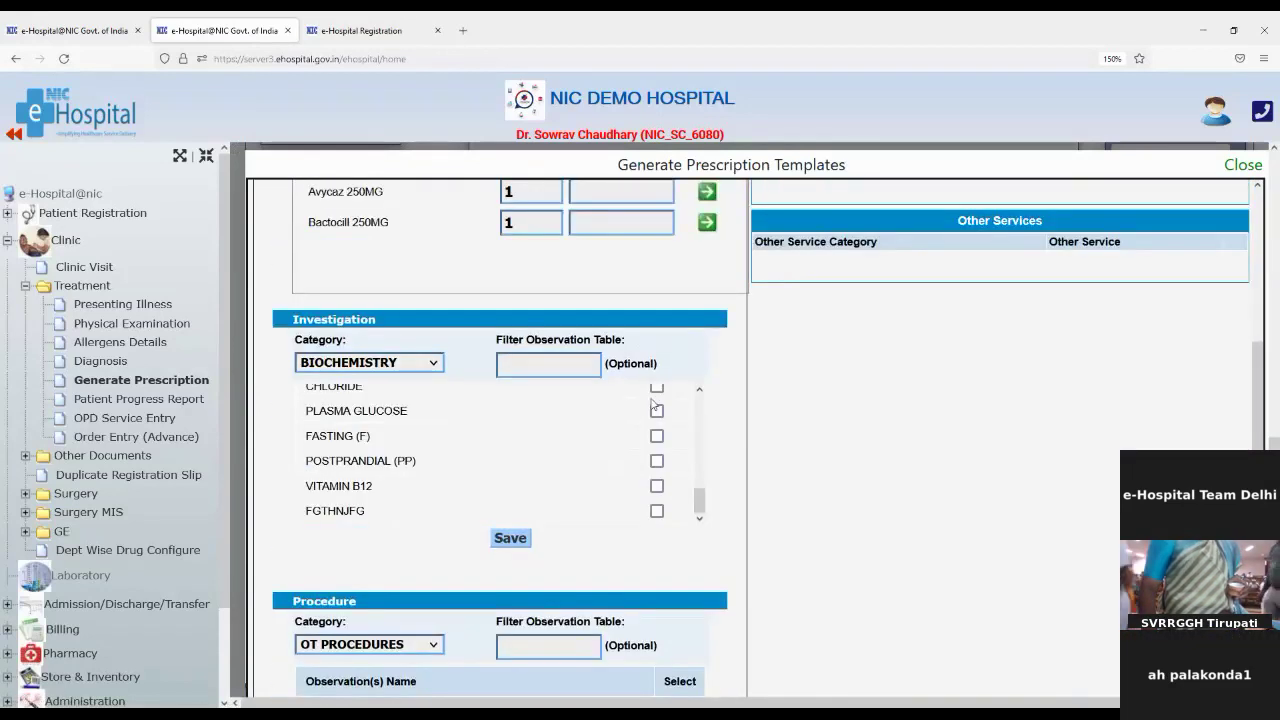
left_click(656, 388)
left_click(656, 410)
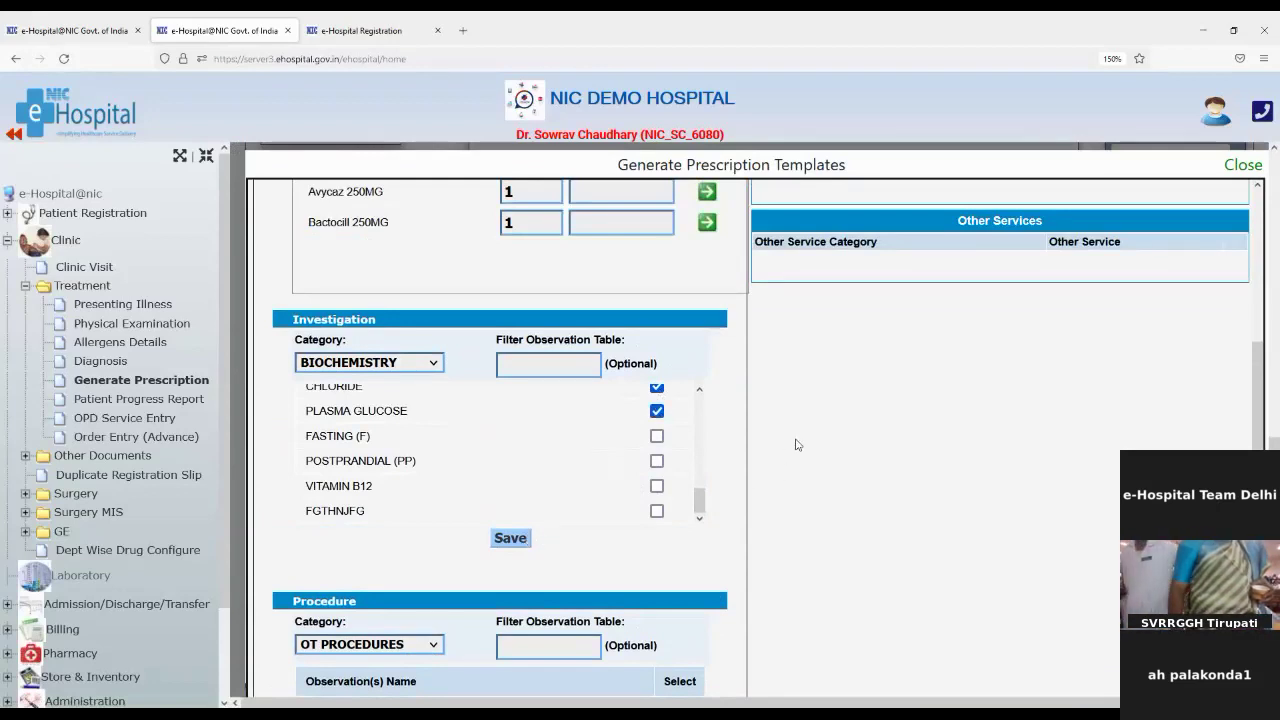
scroll(797, 444, "up", 5)
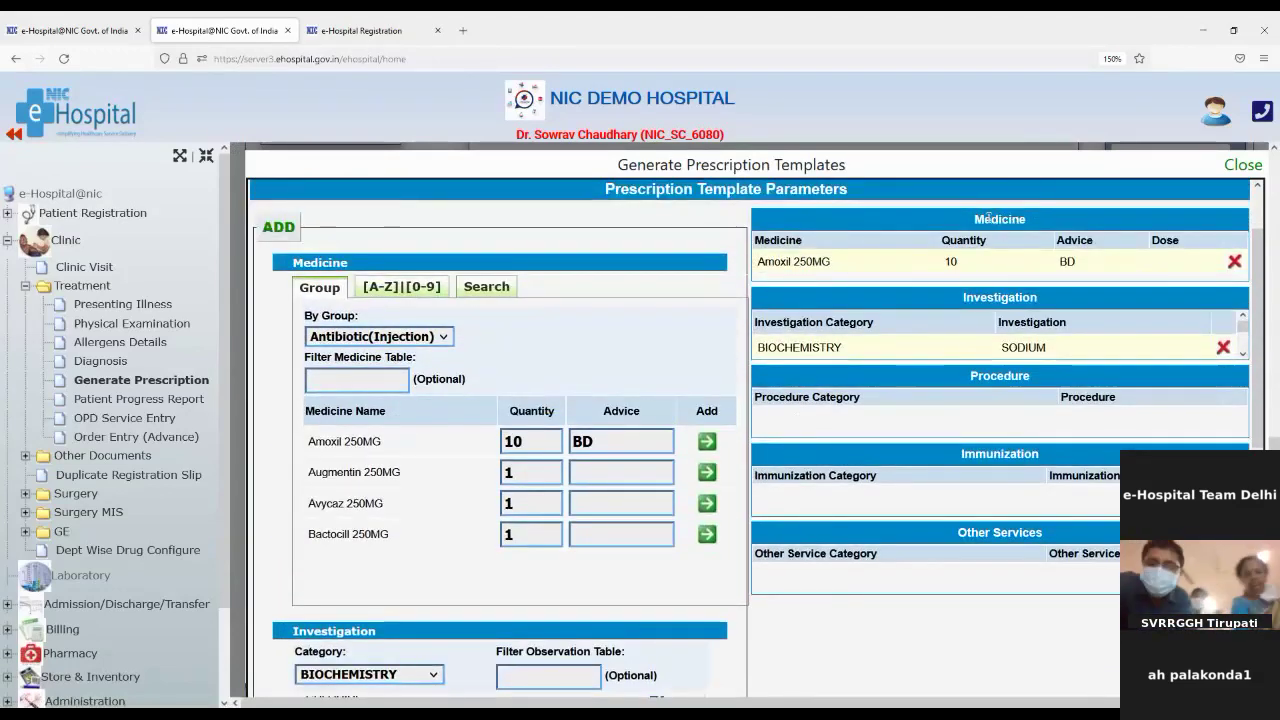
Step: Zoom the browser out two steps so Immunization and Other Services both fit
left_click_drag(988, 218, 1046, 222)
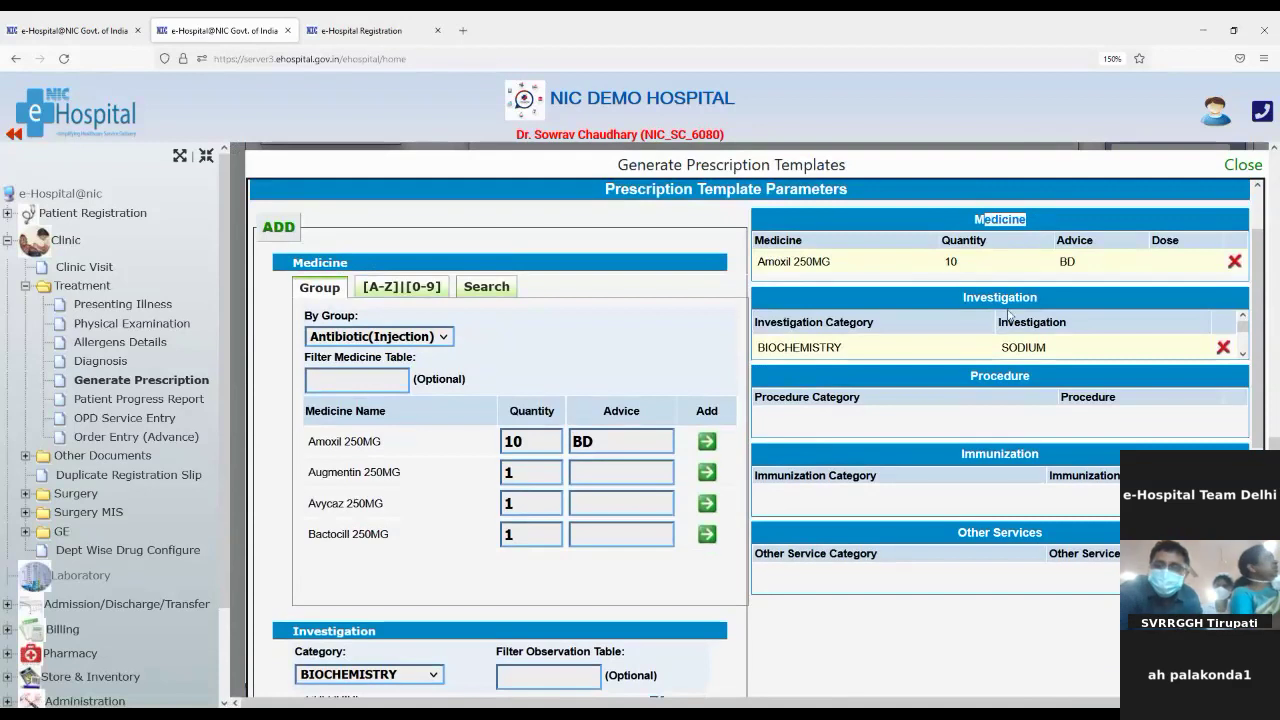
scroll(1017, 337, "down", 2)
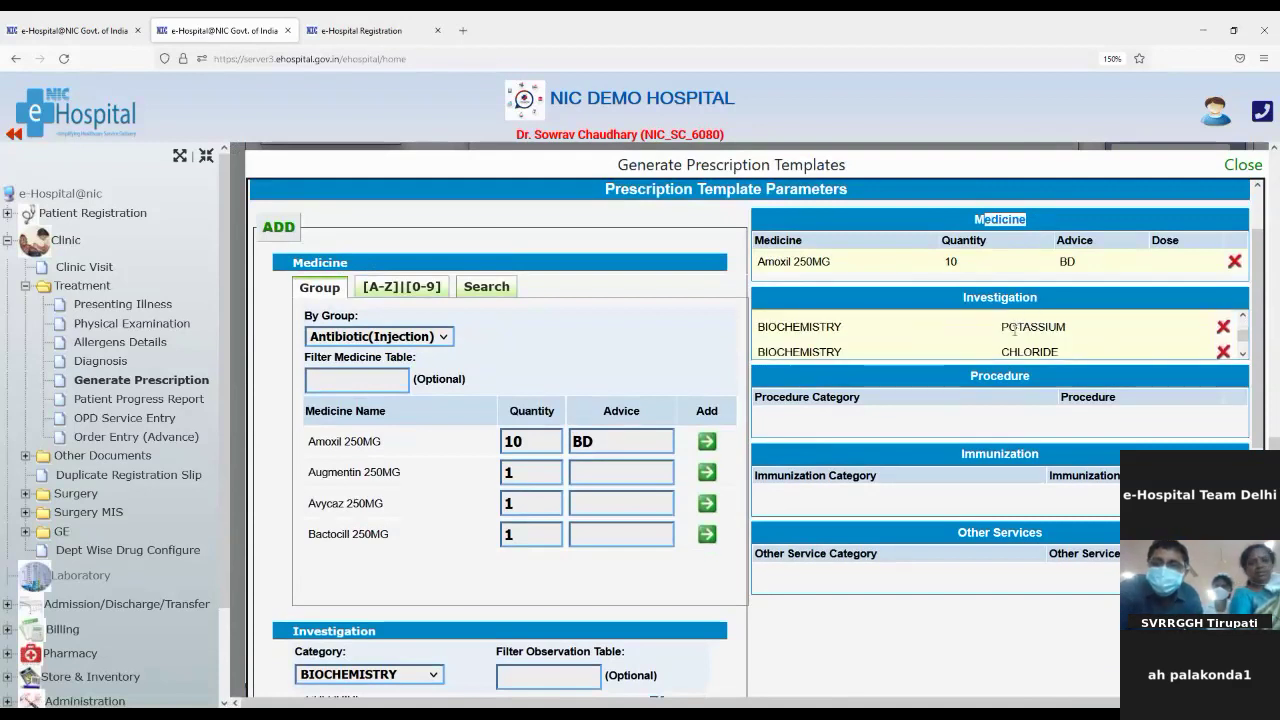
double_click(962, 297)
scroll(1058, 320, "down", 1)
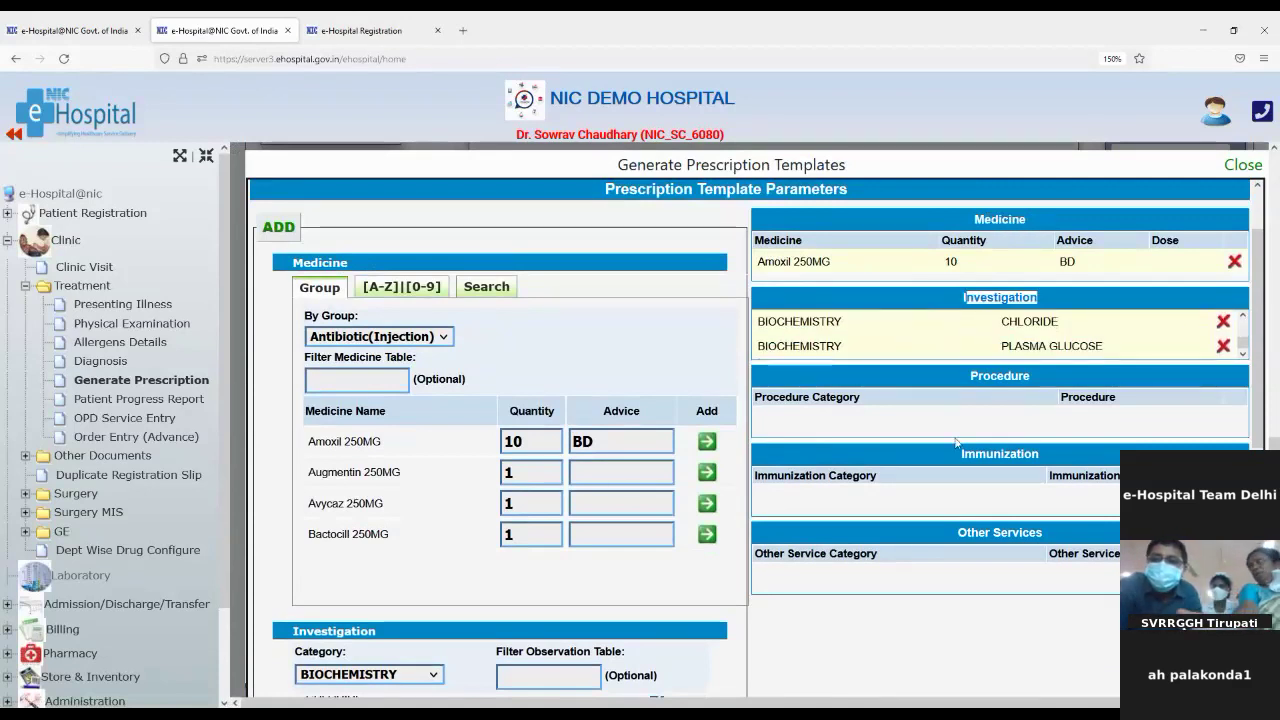
scroll(1006, 609, "down", 10)
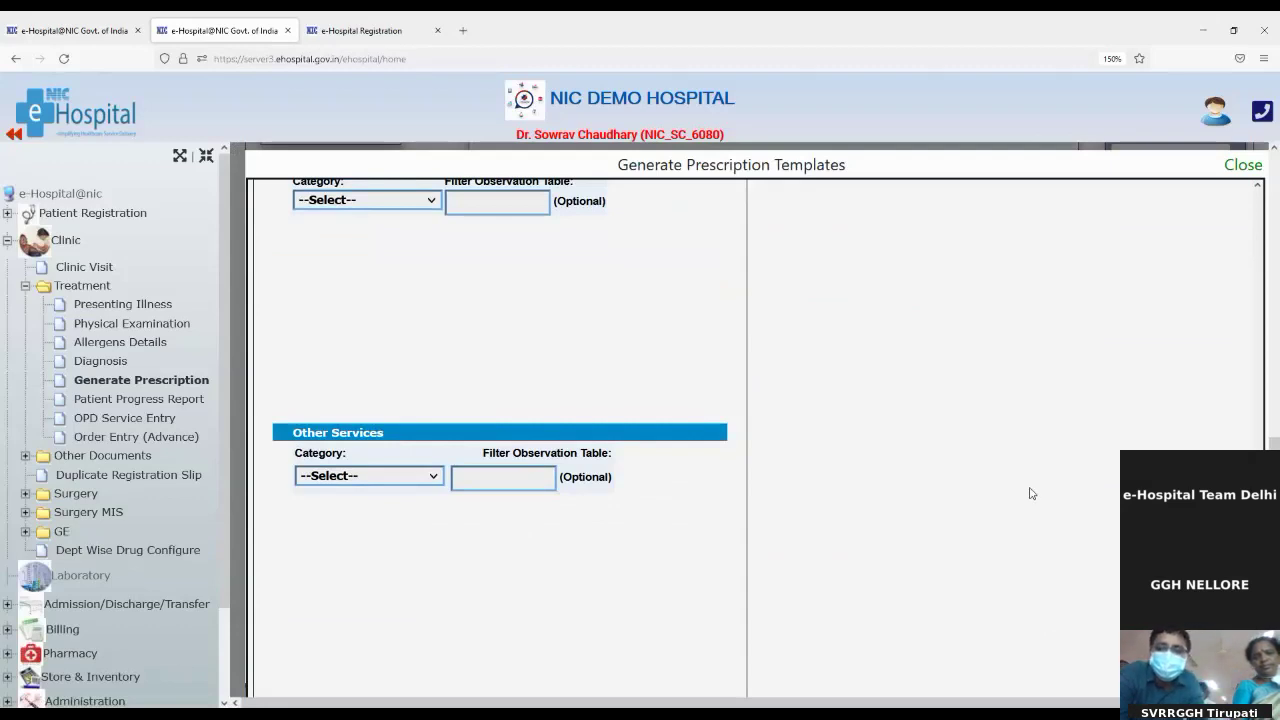
key("ctrl+minus")
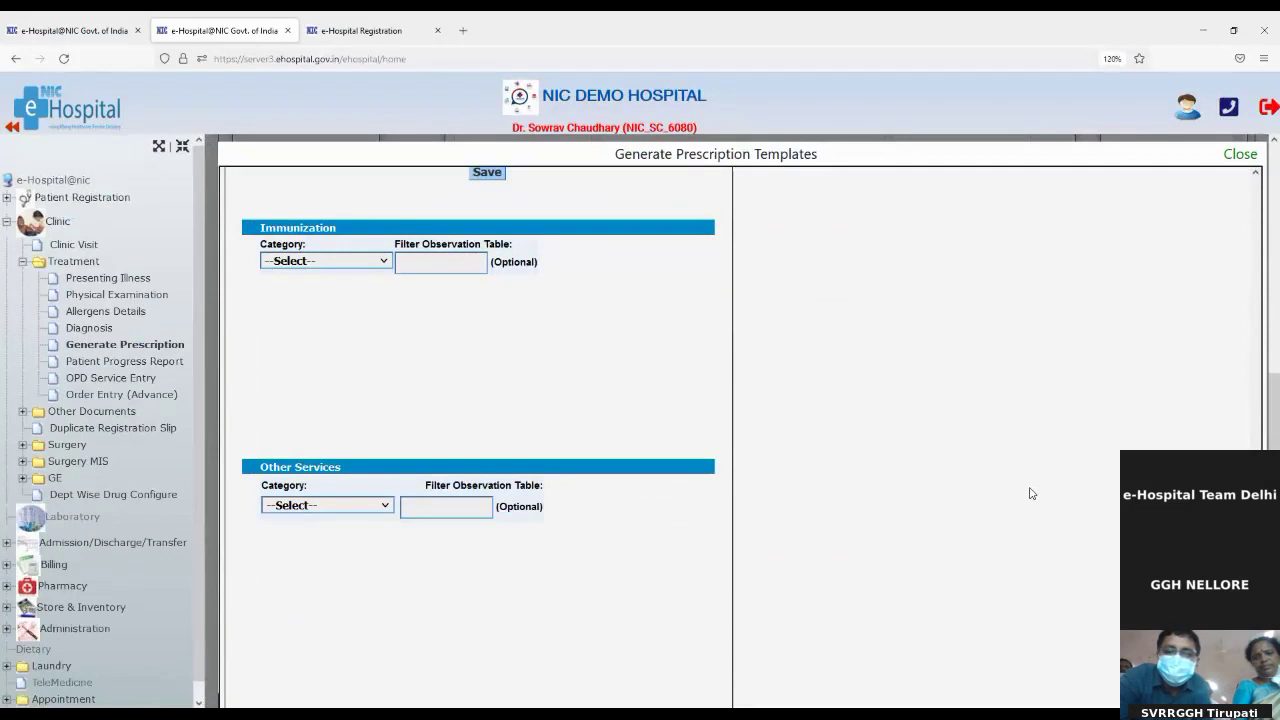
key("ctrl+minus")
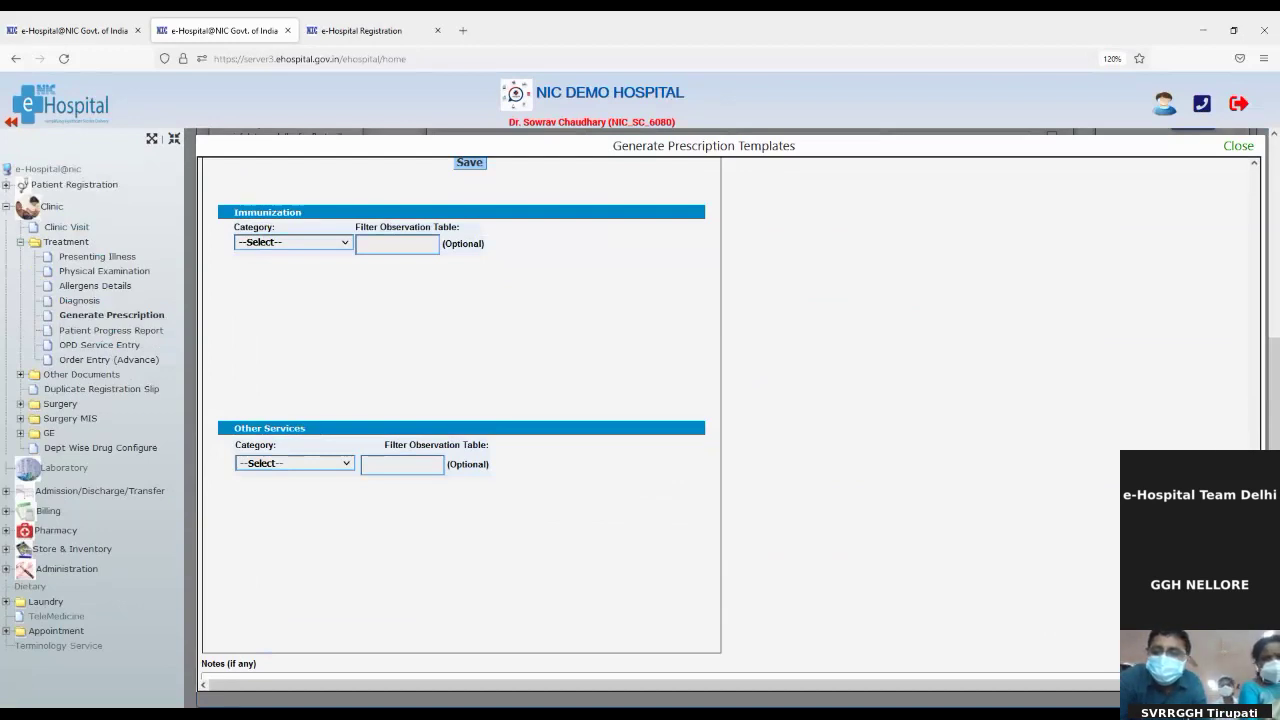
Step: Close the templates dialog and load the 2022-03-10 previous prescription with Amoxil 250MG, brufen, A/G RATIO
left_click(1236, 147)
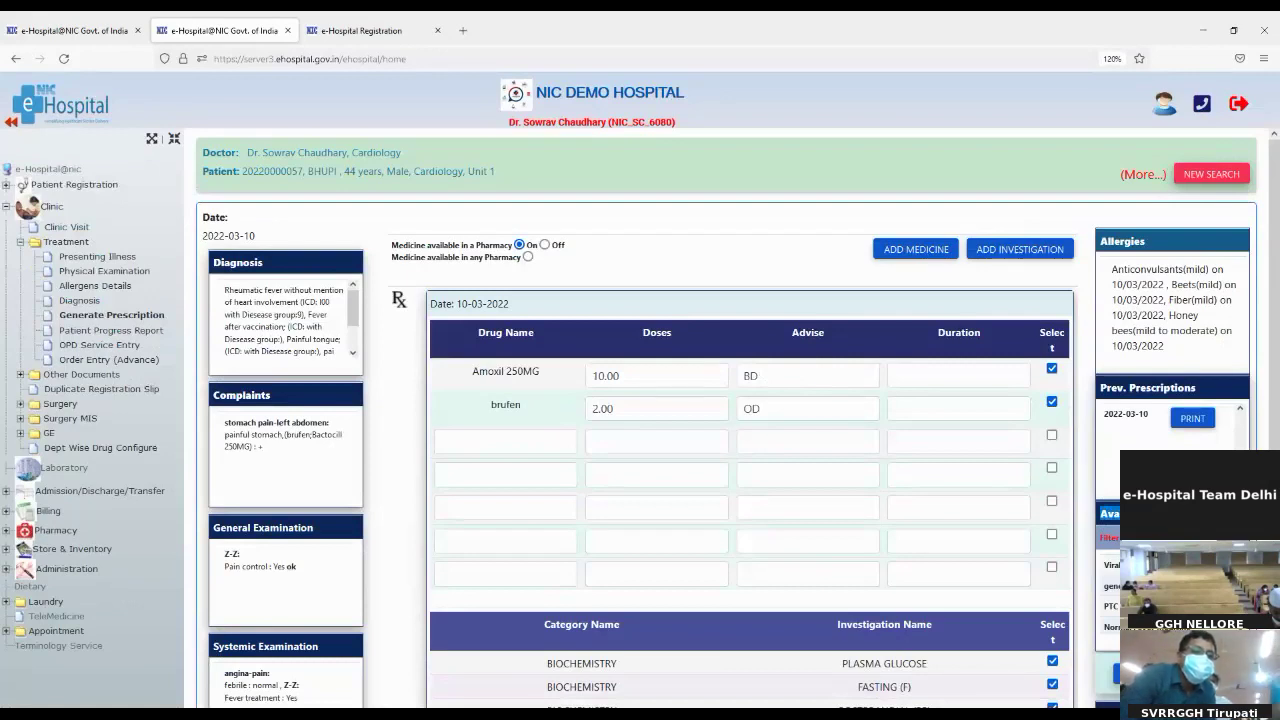
scroll(1108, 590, "down", 1)
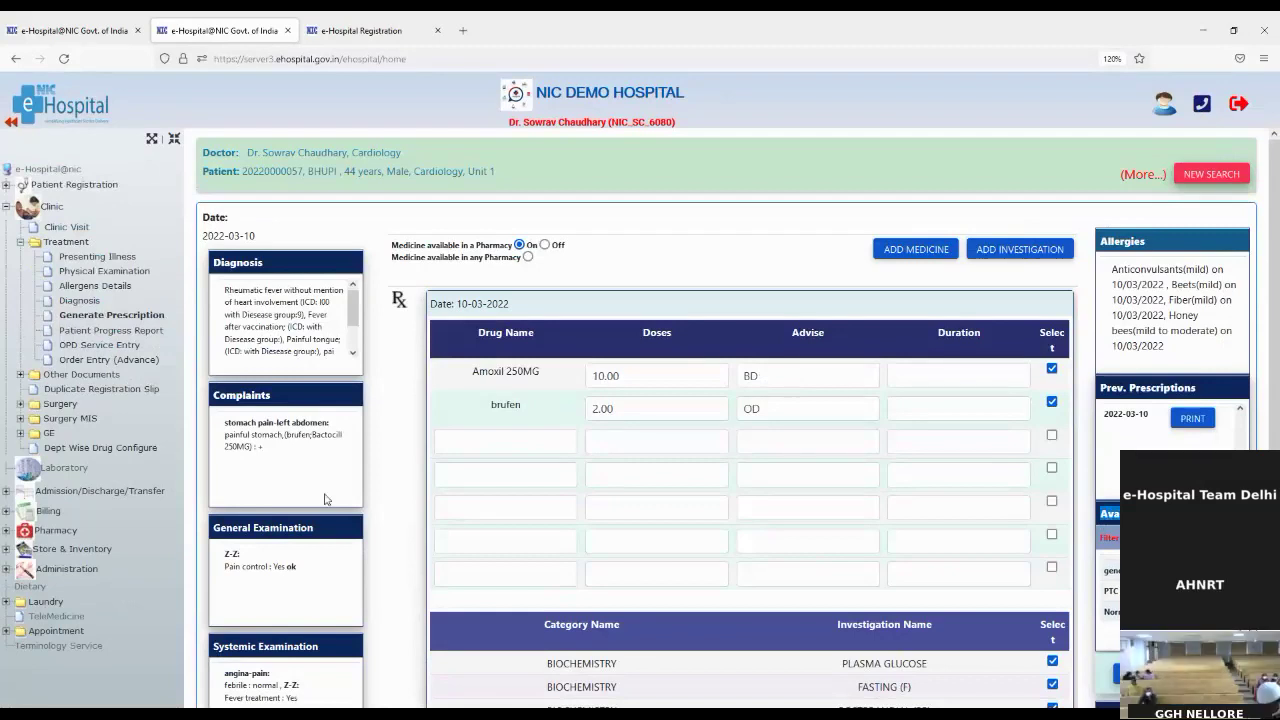
scroll(307, 543, "down", 2)
scroll(307, 543, "down", 5)
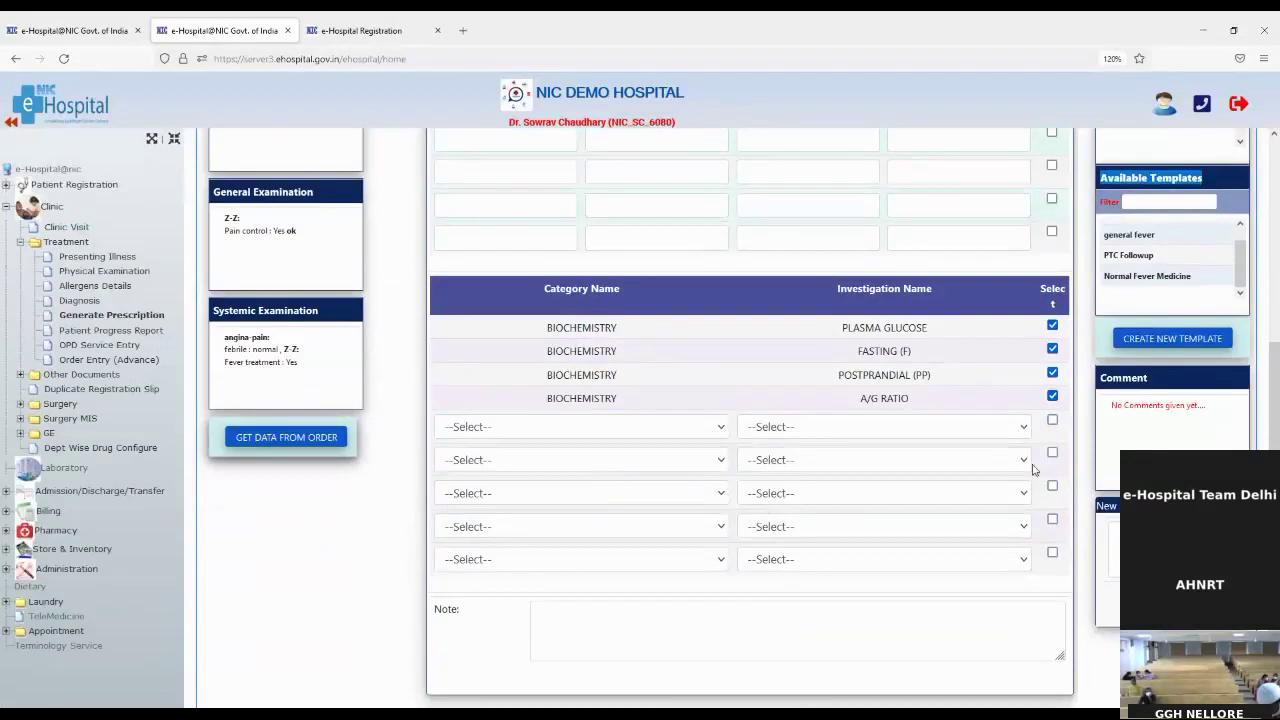
scroll(1150, 378, "up", 3)
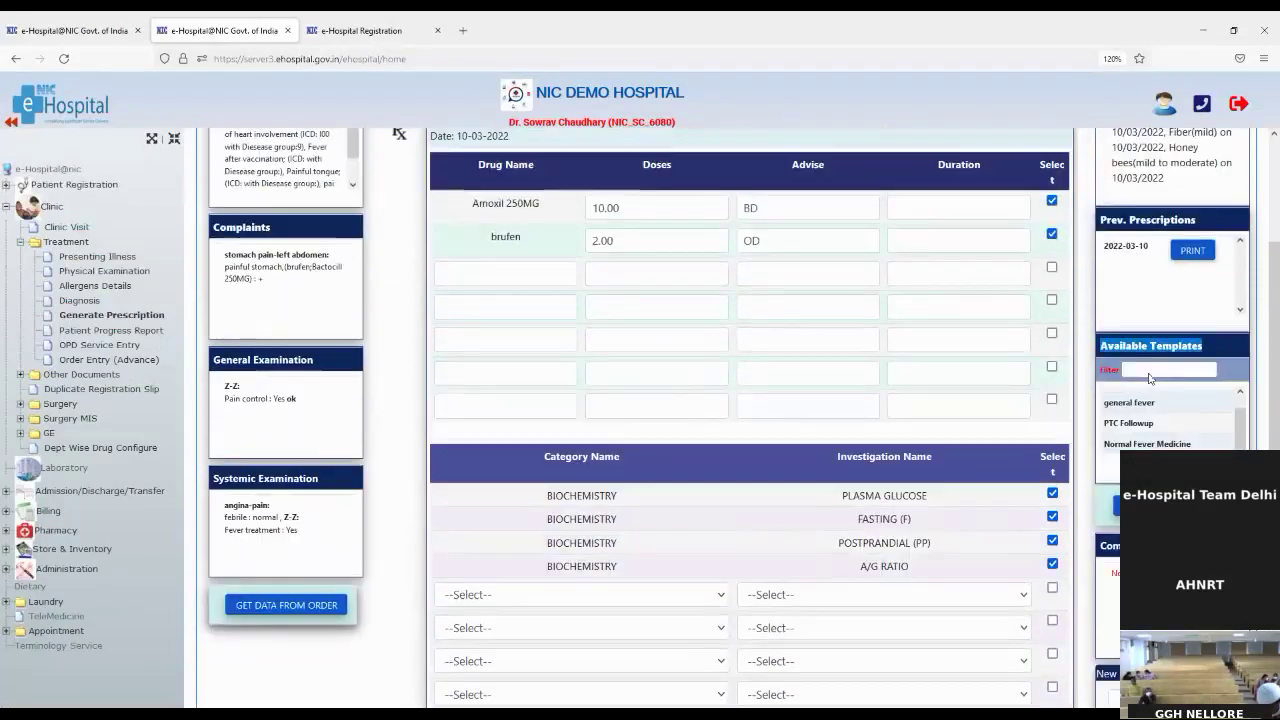
left_click(1118, 248)
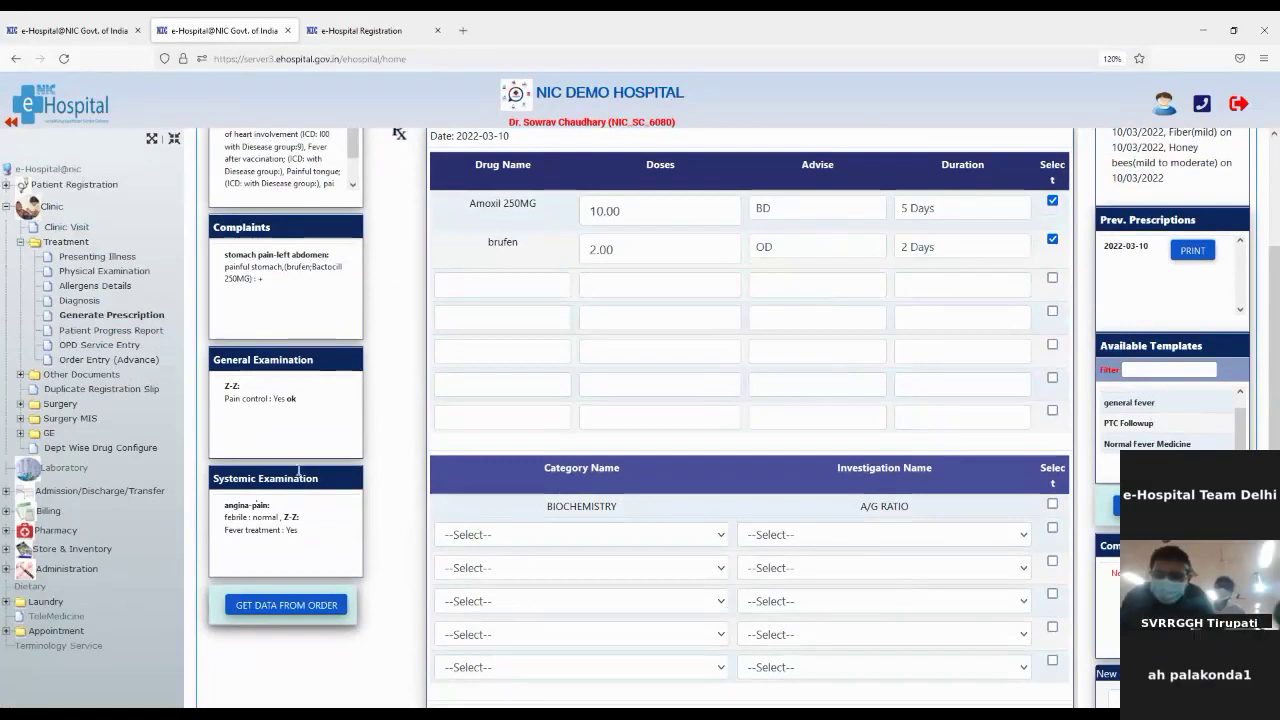
Step: Open the Patient Progress Report from Clinic > Treatment
left_click(75, 340)
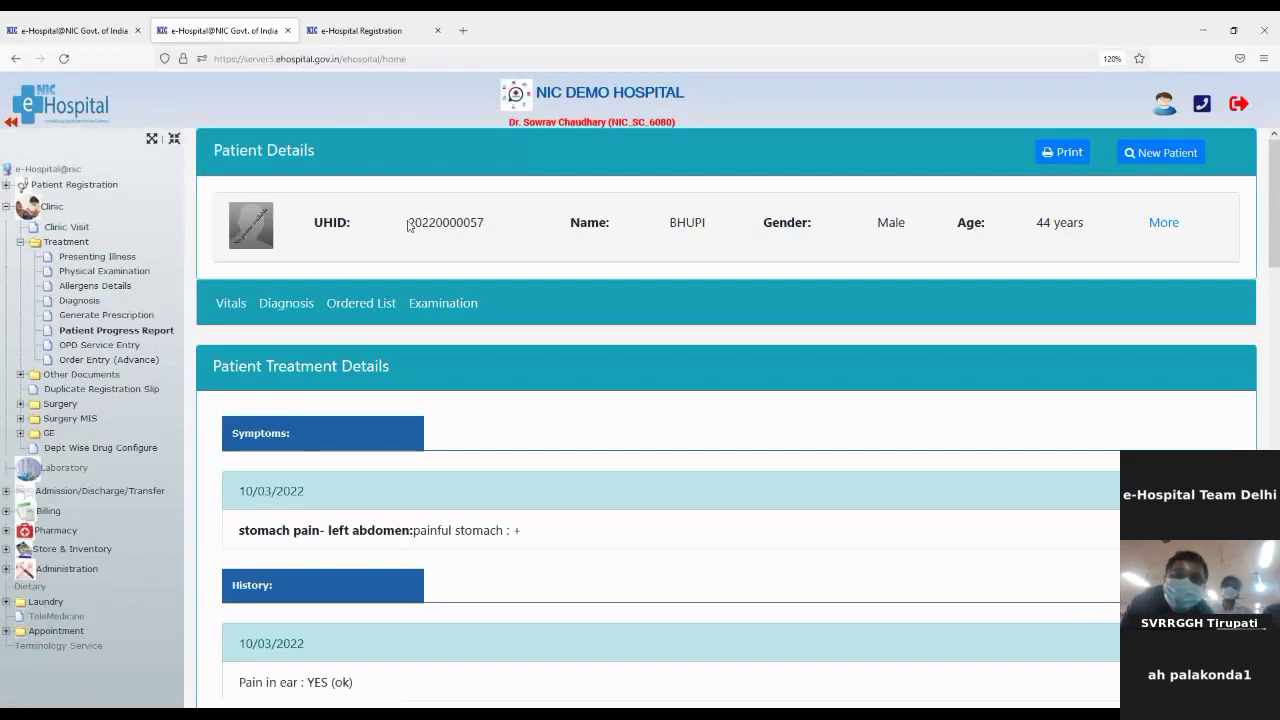
left_click_drag(408, 224, 480, 224)
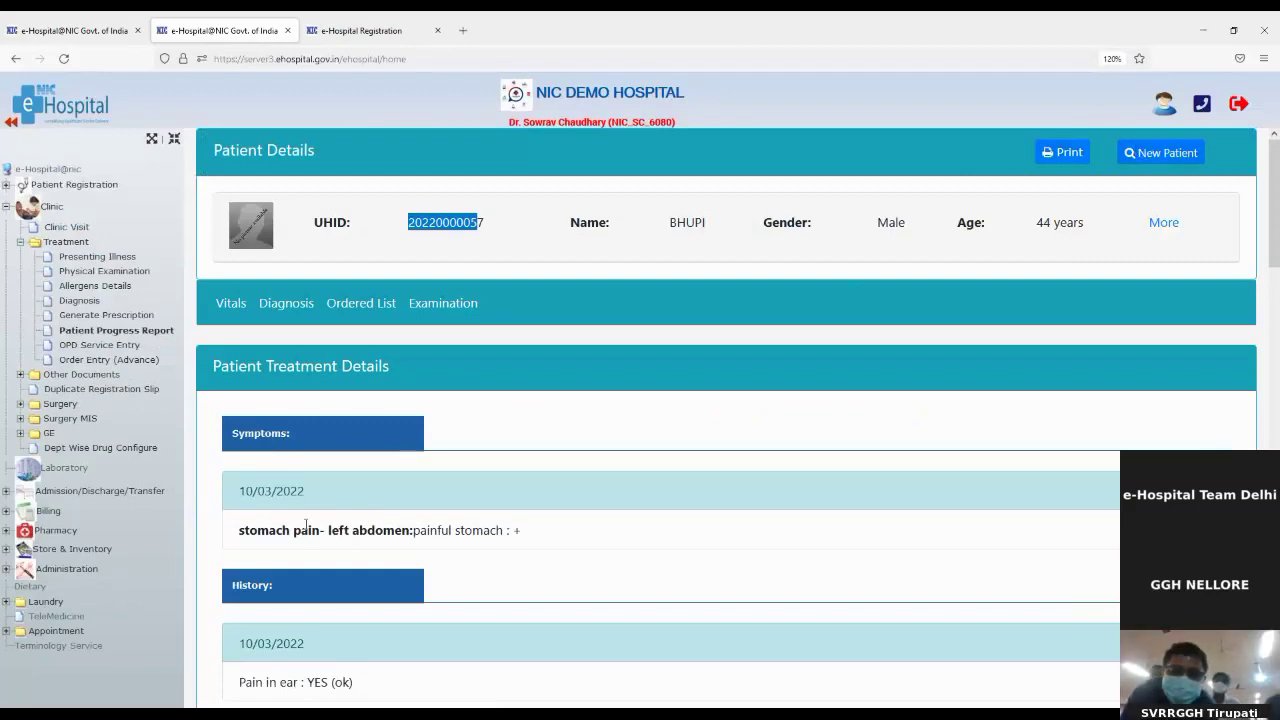
scroll(295, 524, "down", 2)
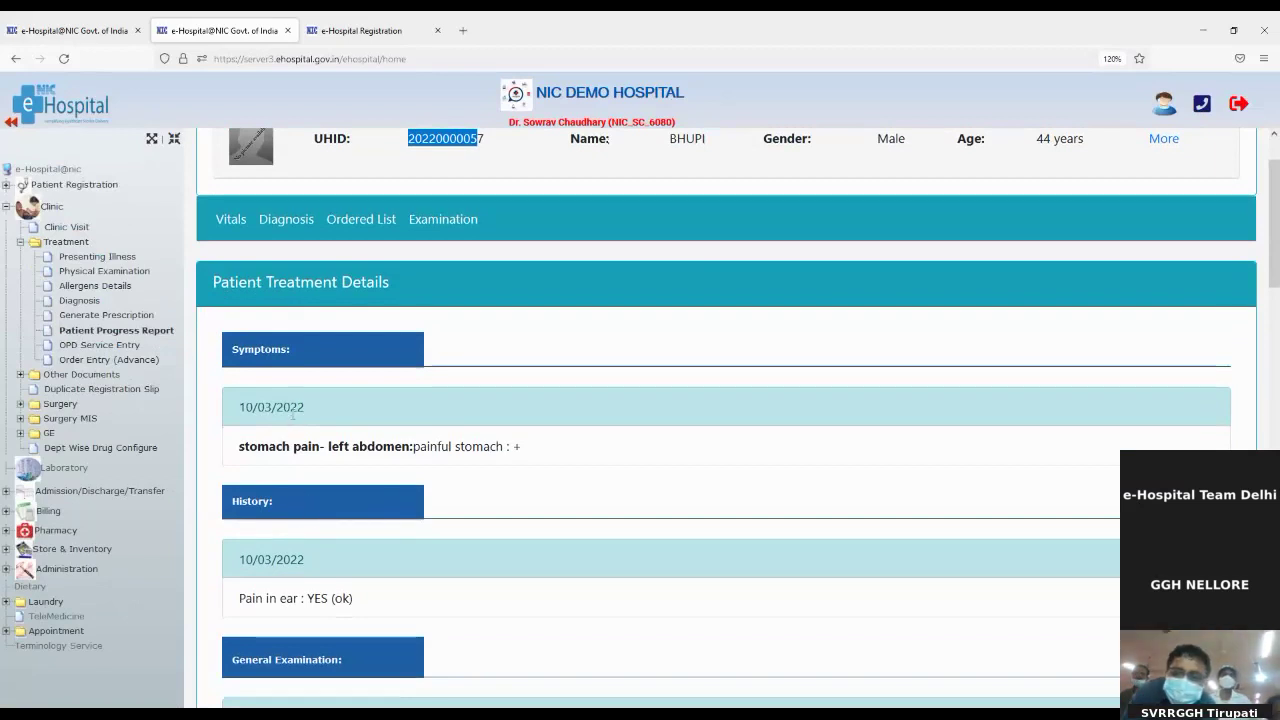
scroll(291, 412, "down", 3)
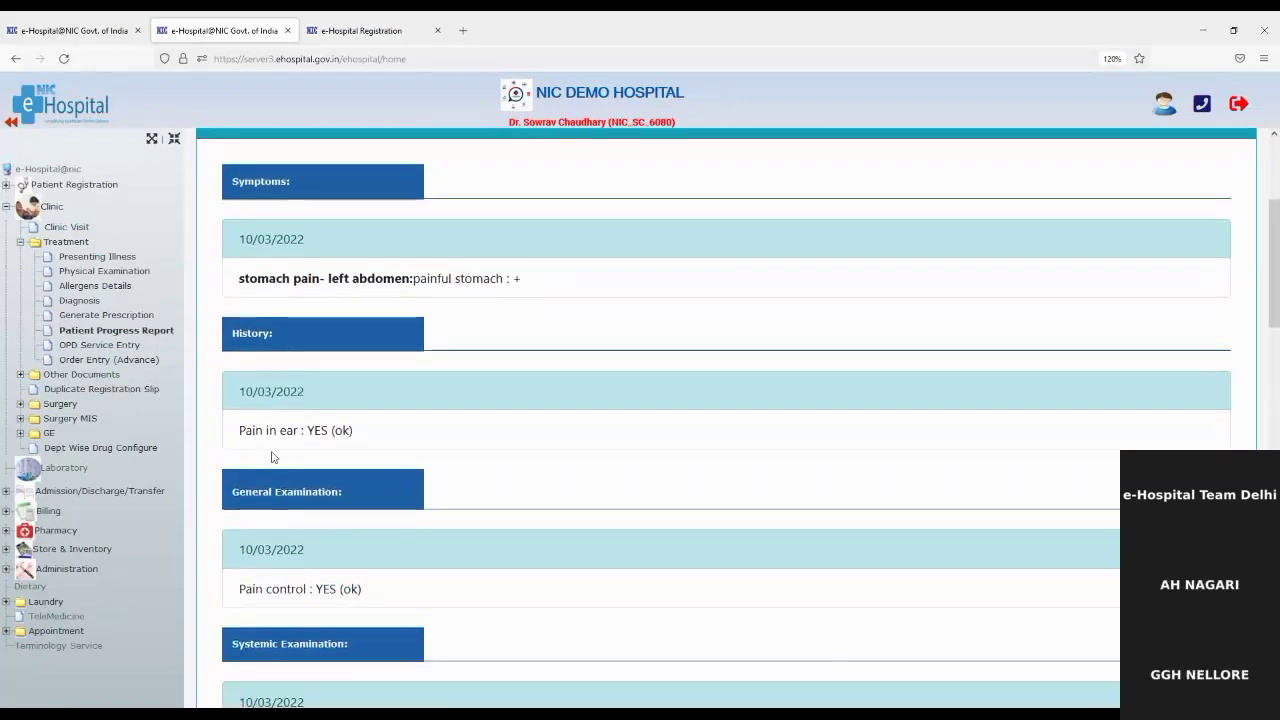
scroll(343, 545, "down", 5)
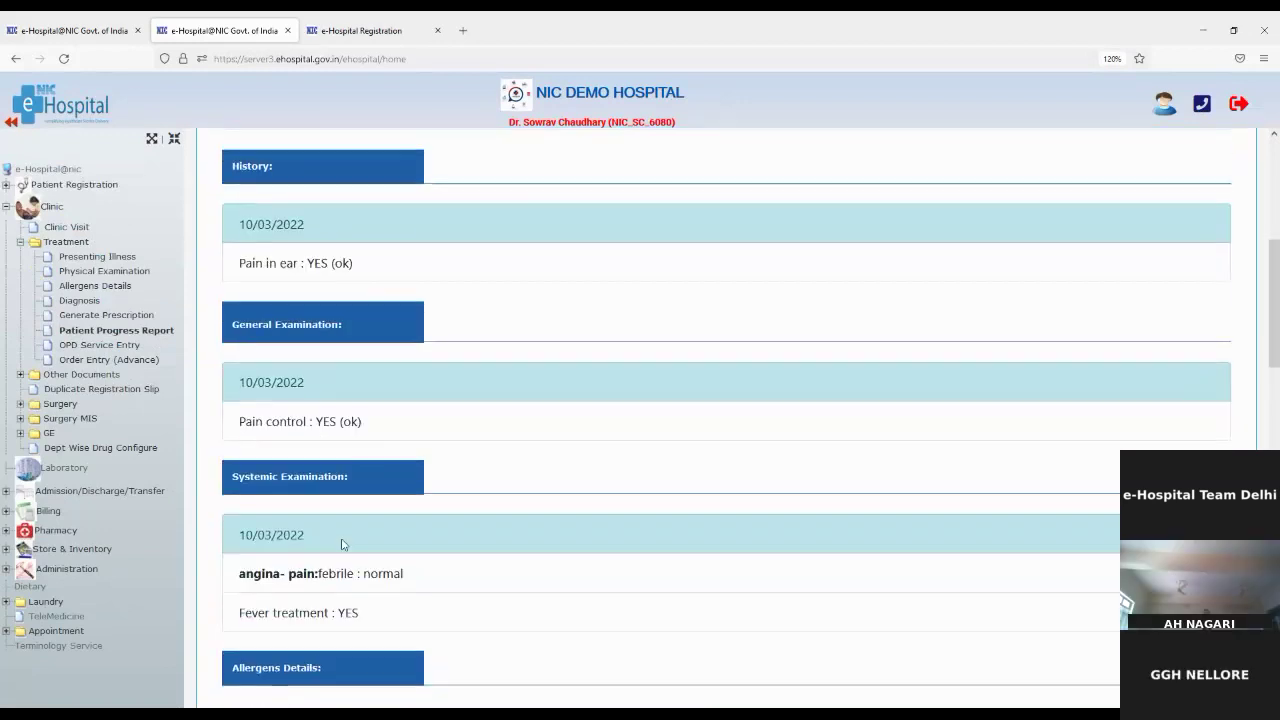
scroll(343, 545, "down", 8)
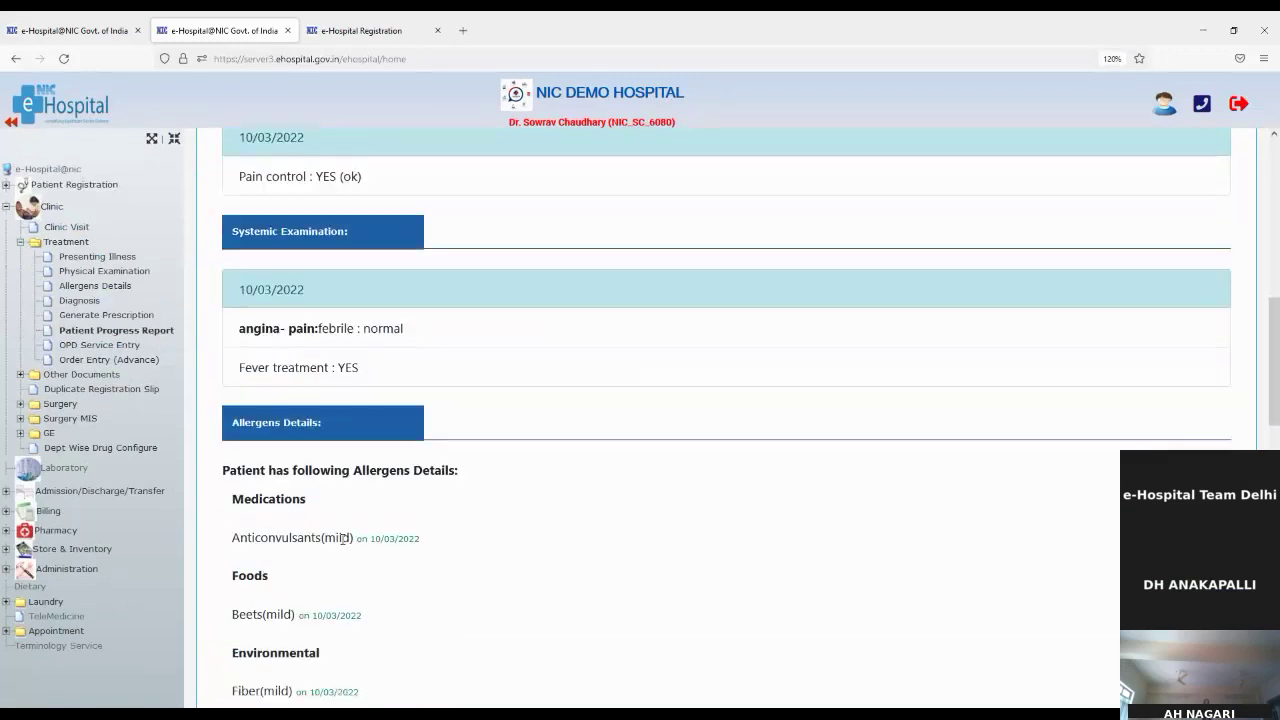
scroll(303, 534, "down", 3)
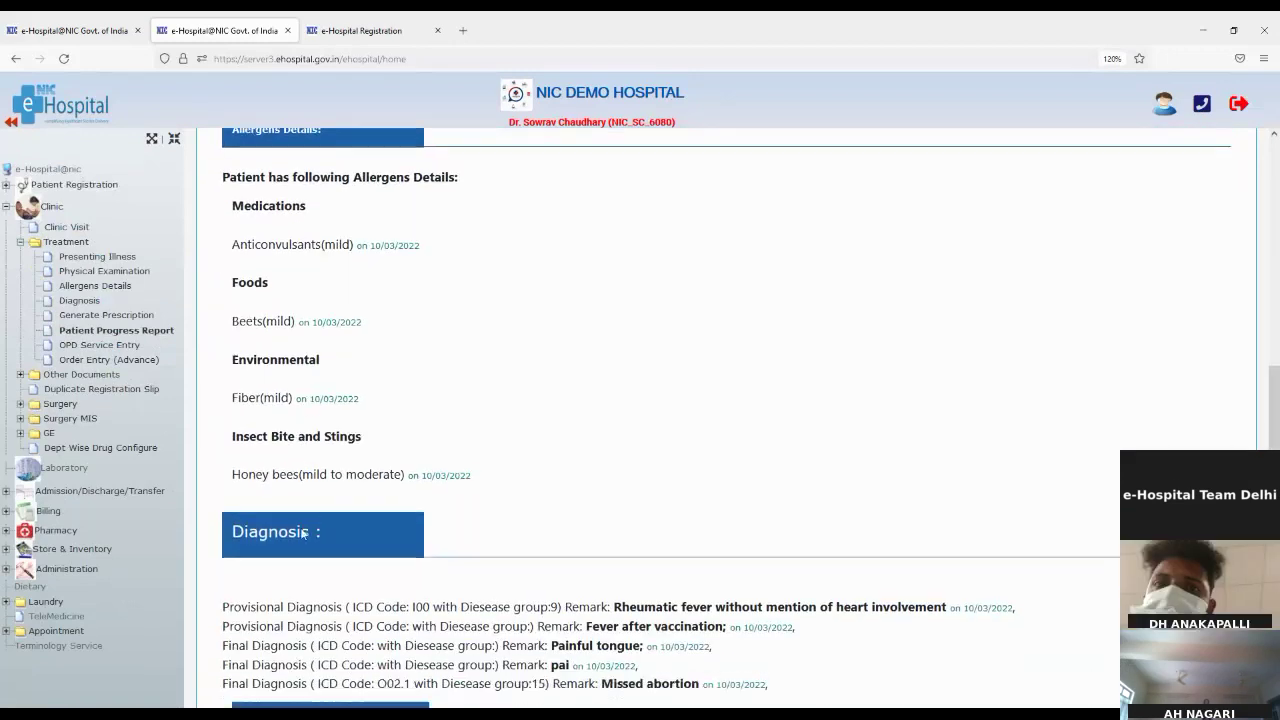
scroll(303, 600, "down", 2)
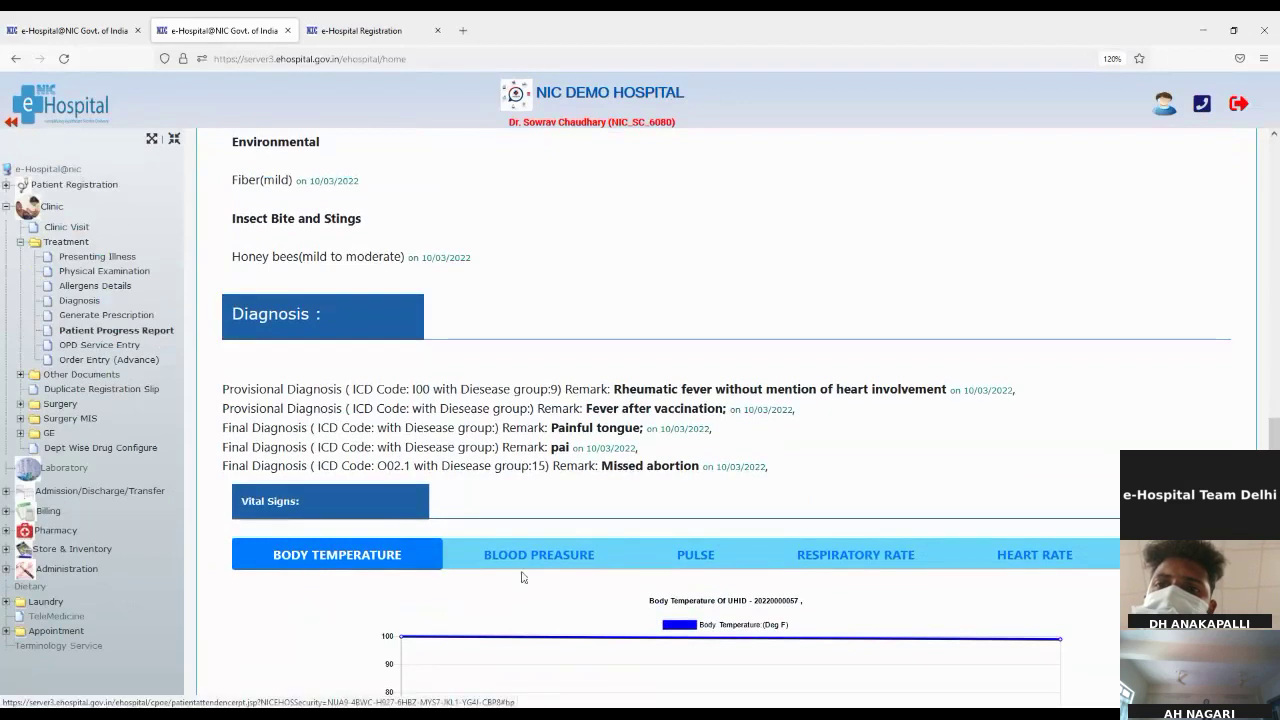
scroll(521, 577, "down", 1)
scroll(521, 577, "down", 5)
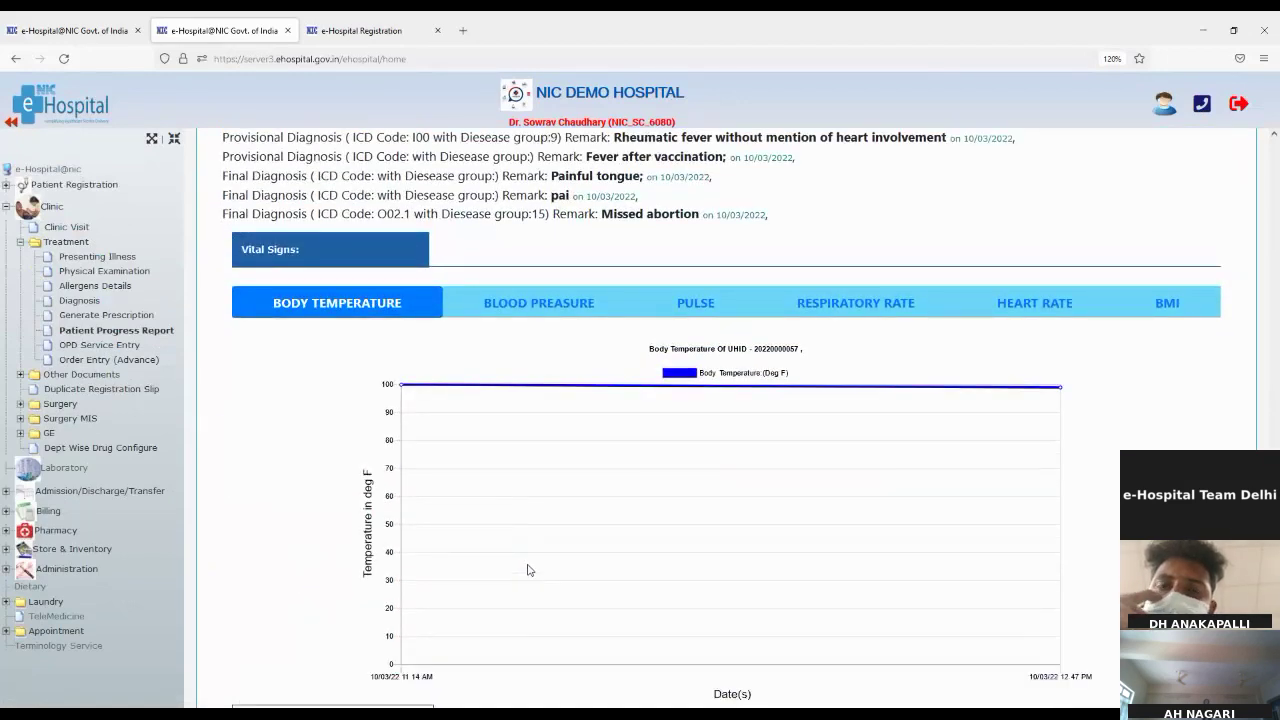
scroll(529, 570, "down", 2)
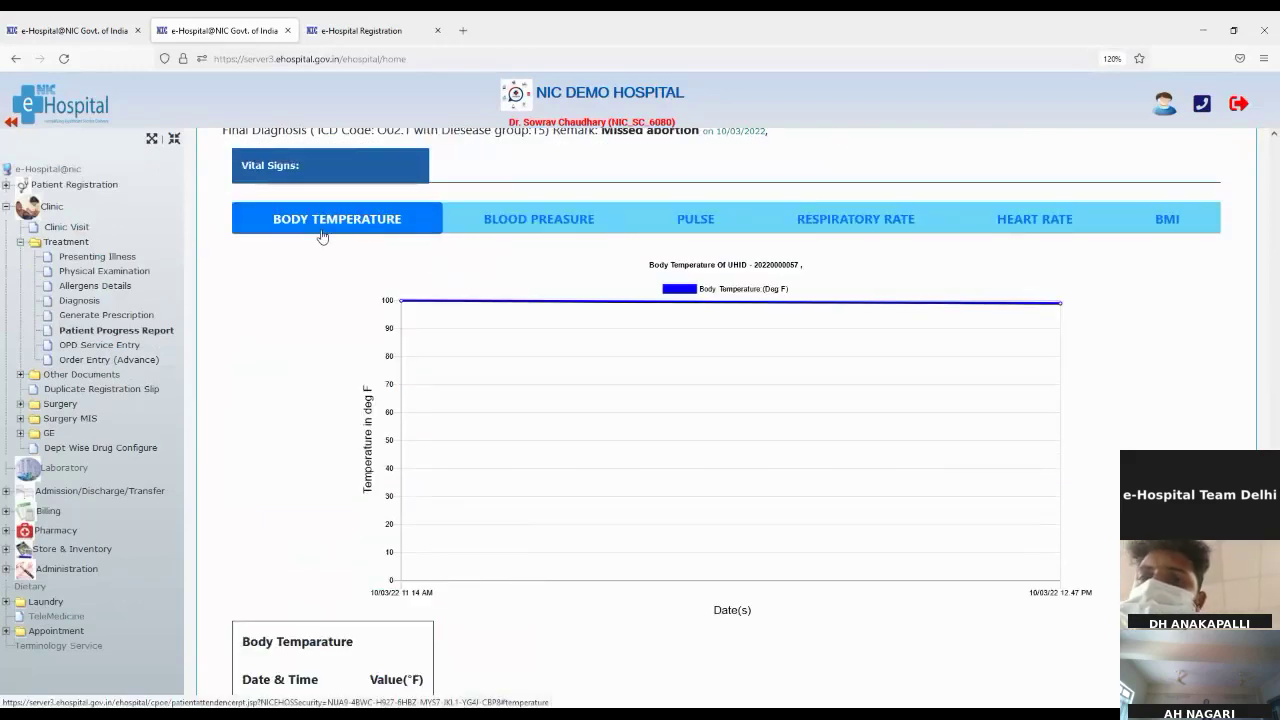
Step: View the blood pressure, pulse, respiratory rate, heart rate and BMI graphs, ending on BMI 21.04
left_click(565, 214)
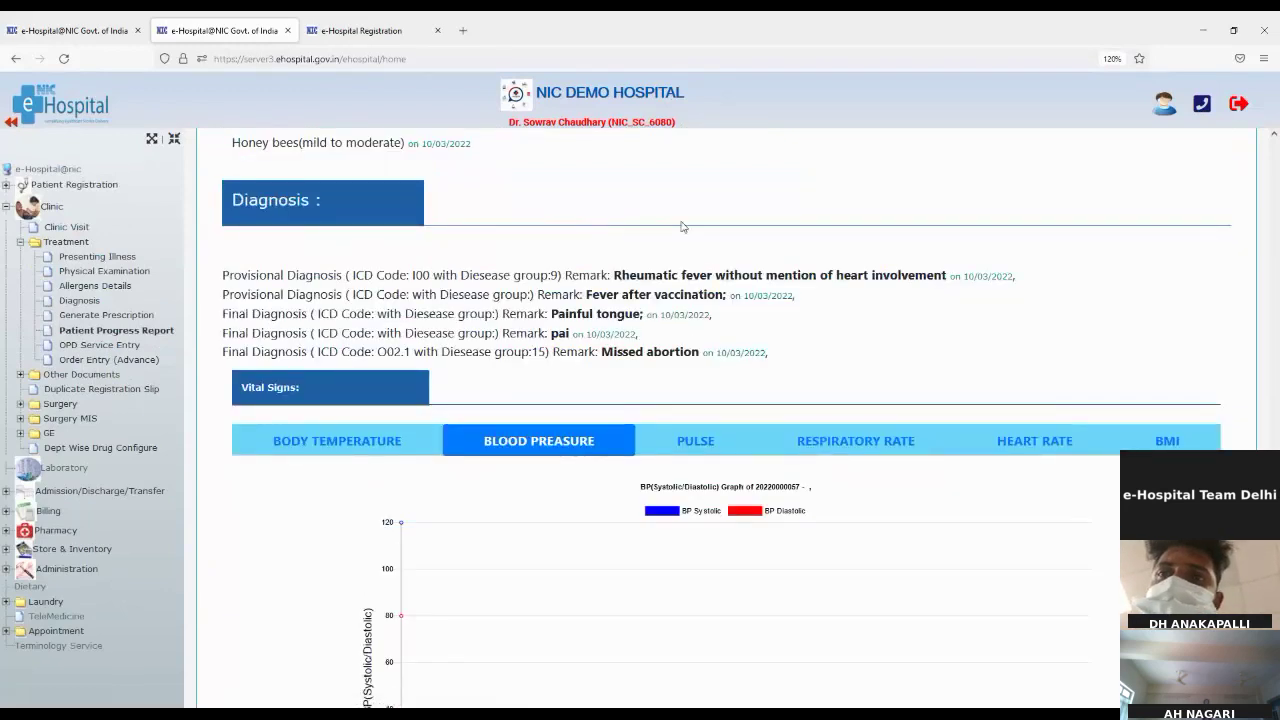
left_click(702, 443)
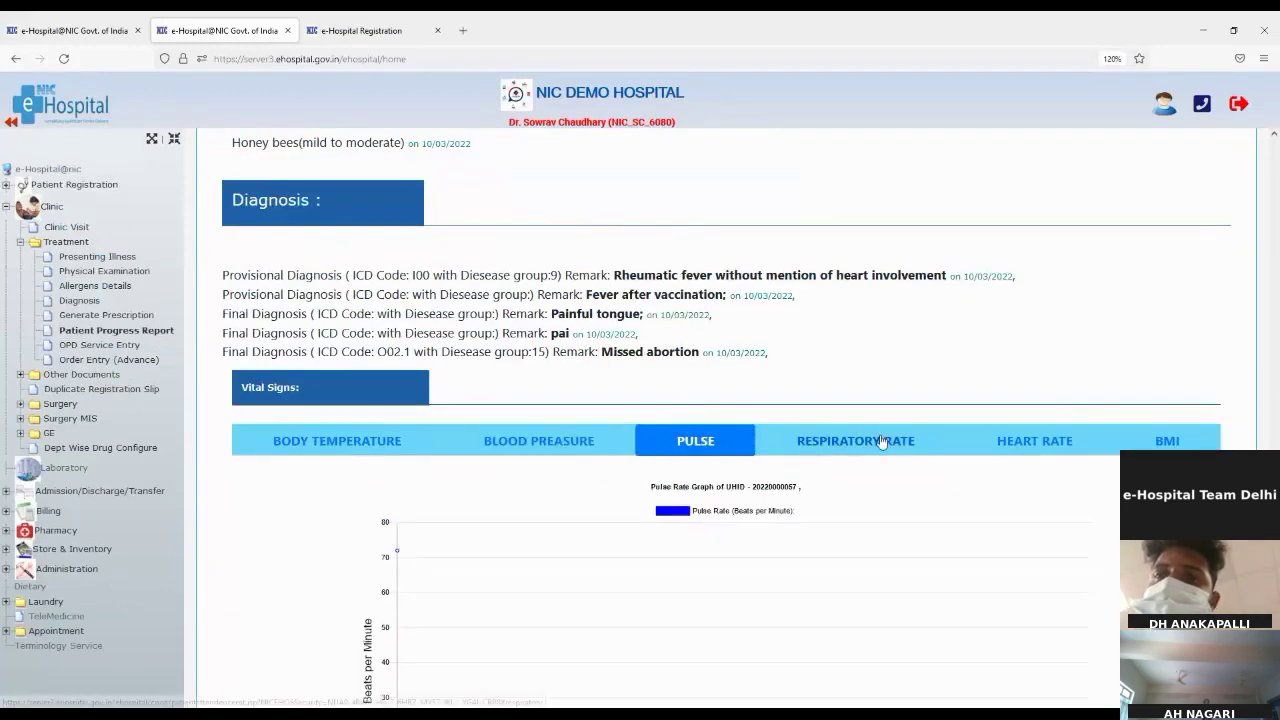
left_click(878, 447)
left_click(1055, 443)
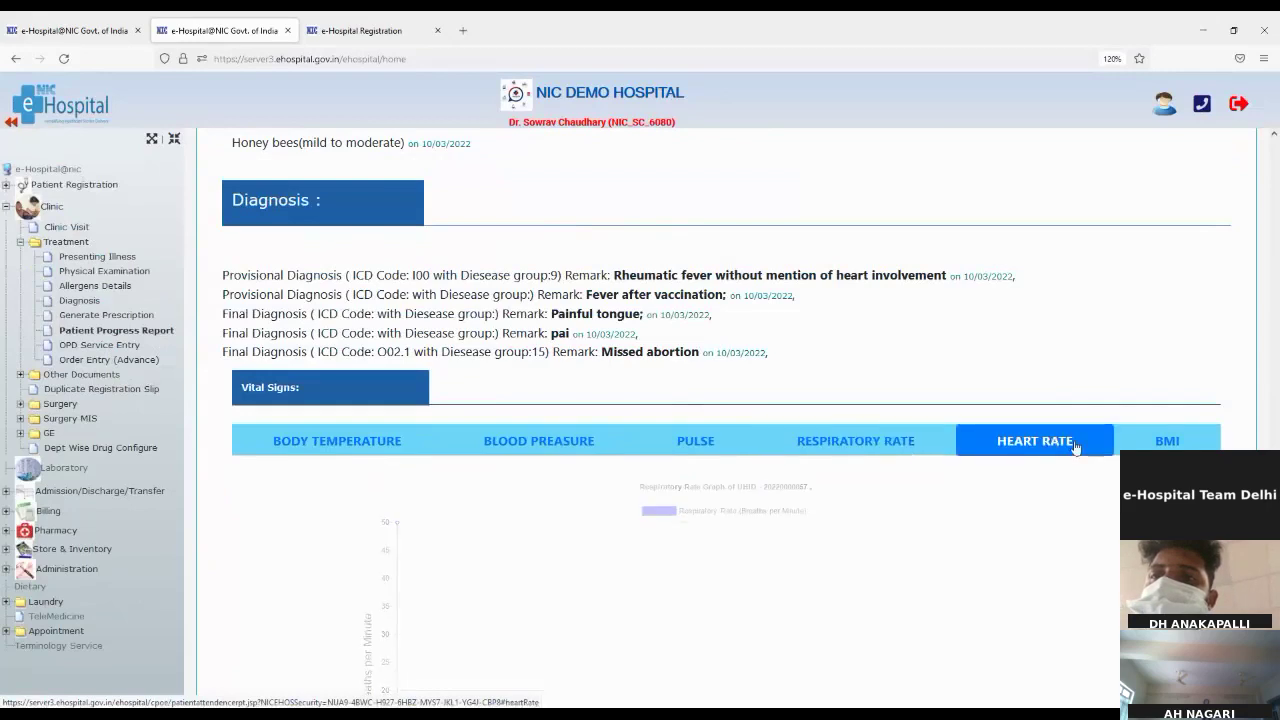
left_click(1168, 442)
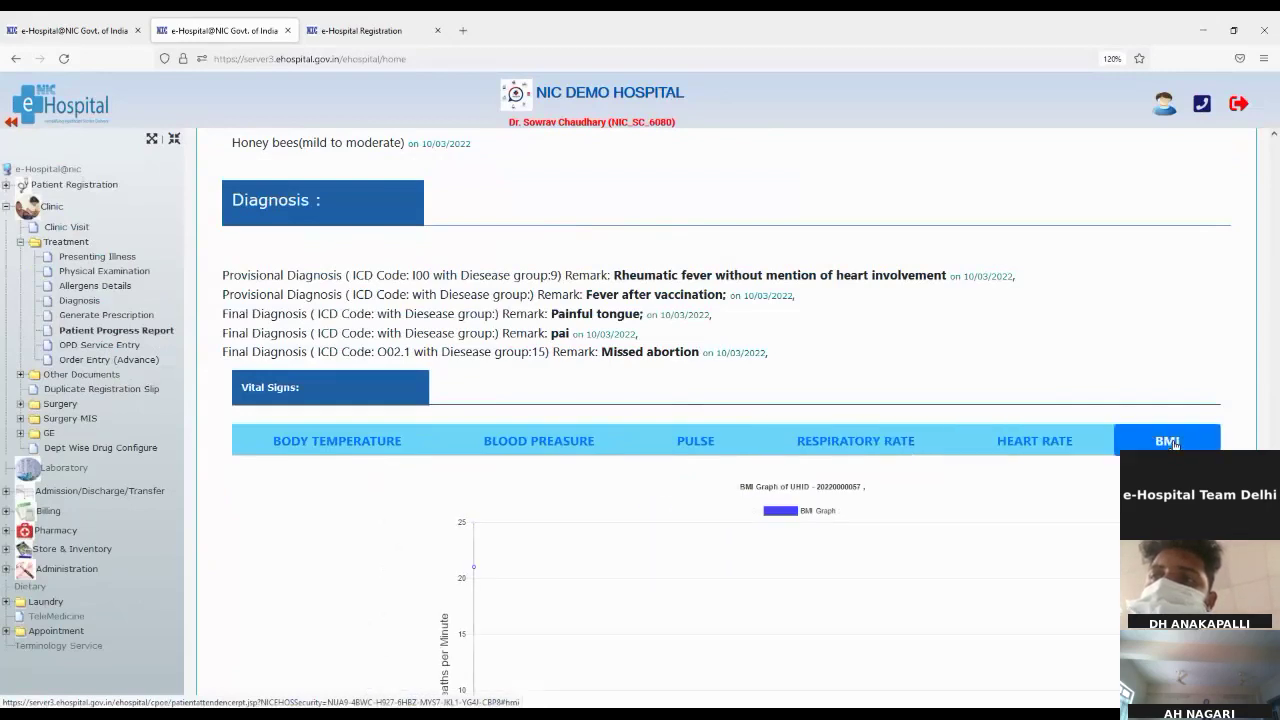
scroll(557, 632, "down", 1)
scroll(557, 632, "down", 1)
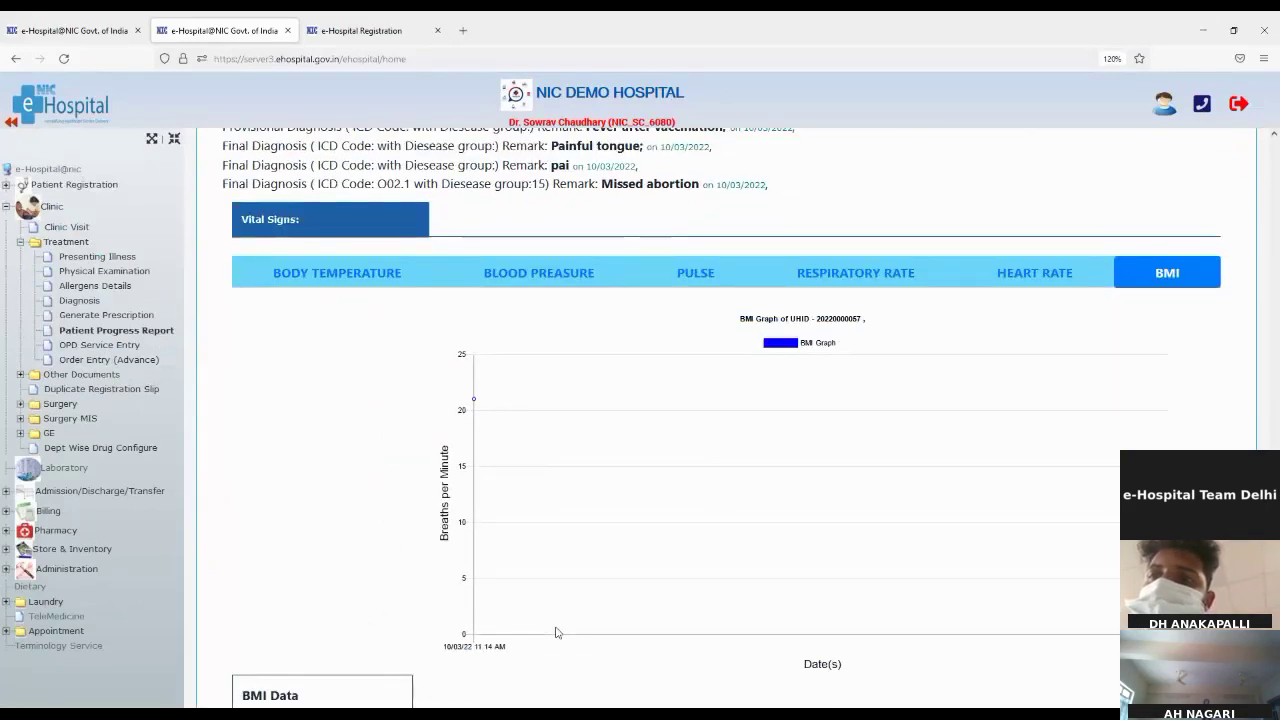
scroll(557, 632, "down", 1)
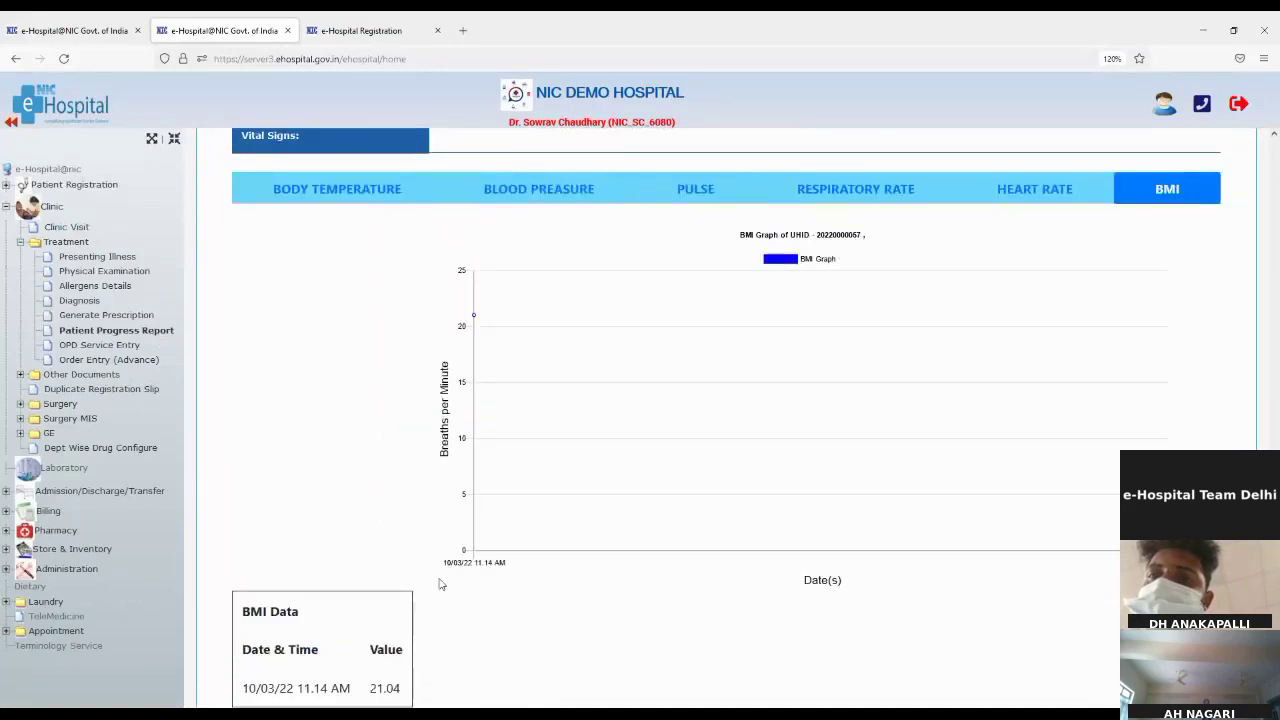
scroll(440, 584, "down", 3)
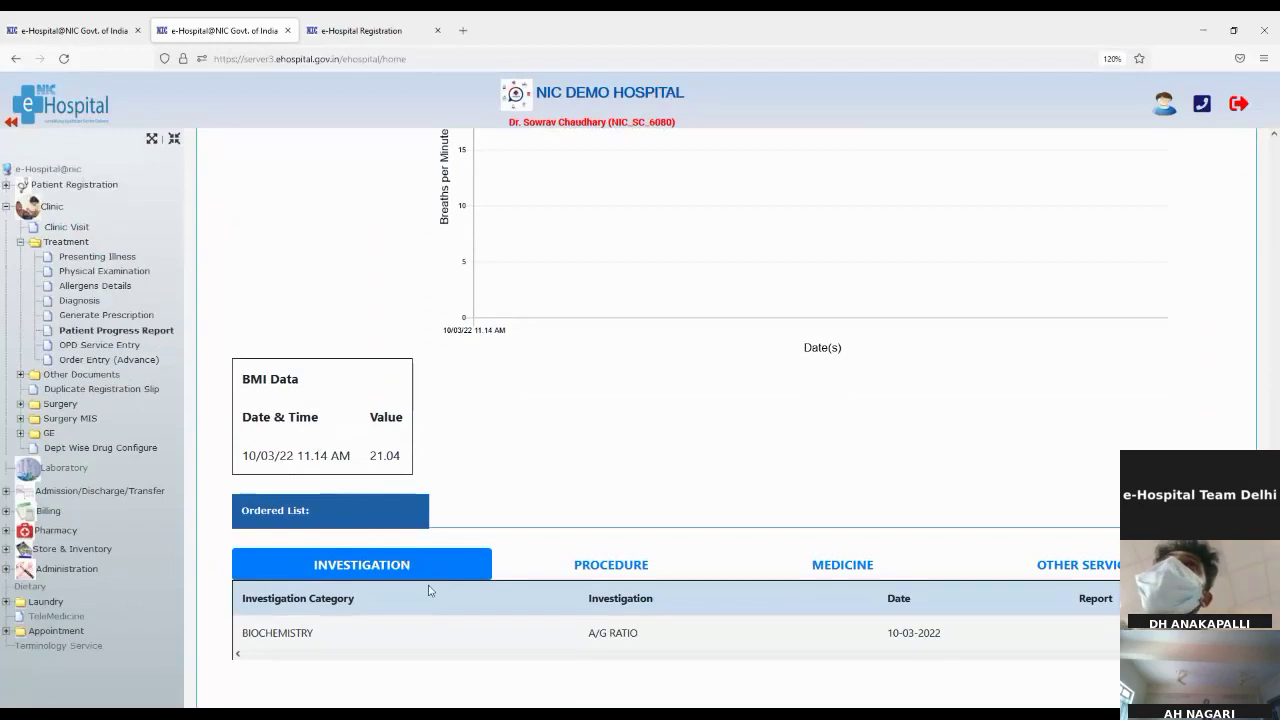
scroll(429, 590, "down", 1)
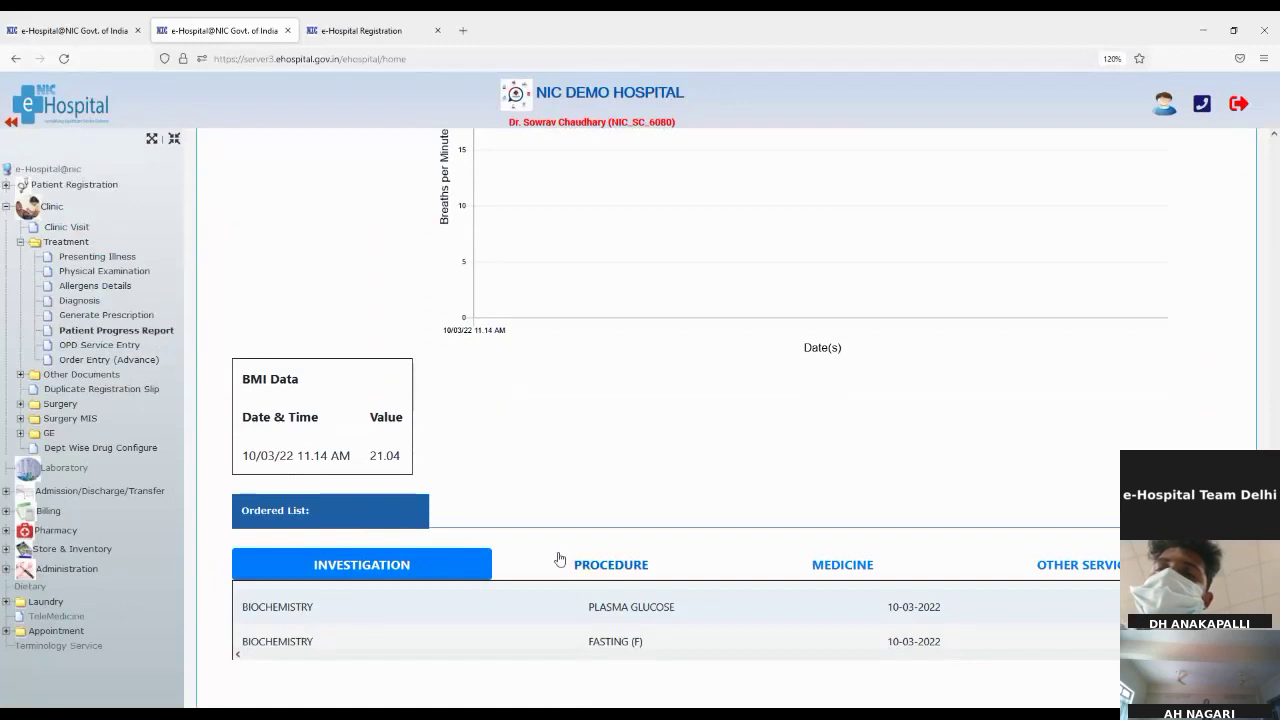
left_click(587, 565)
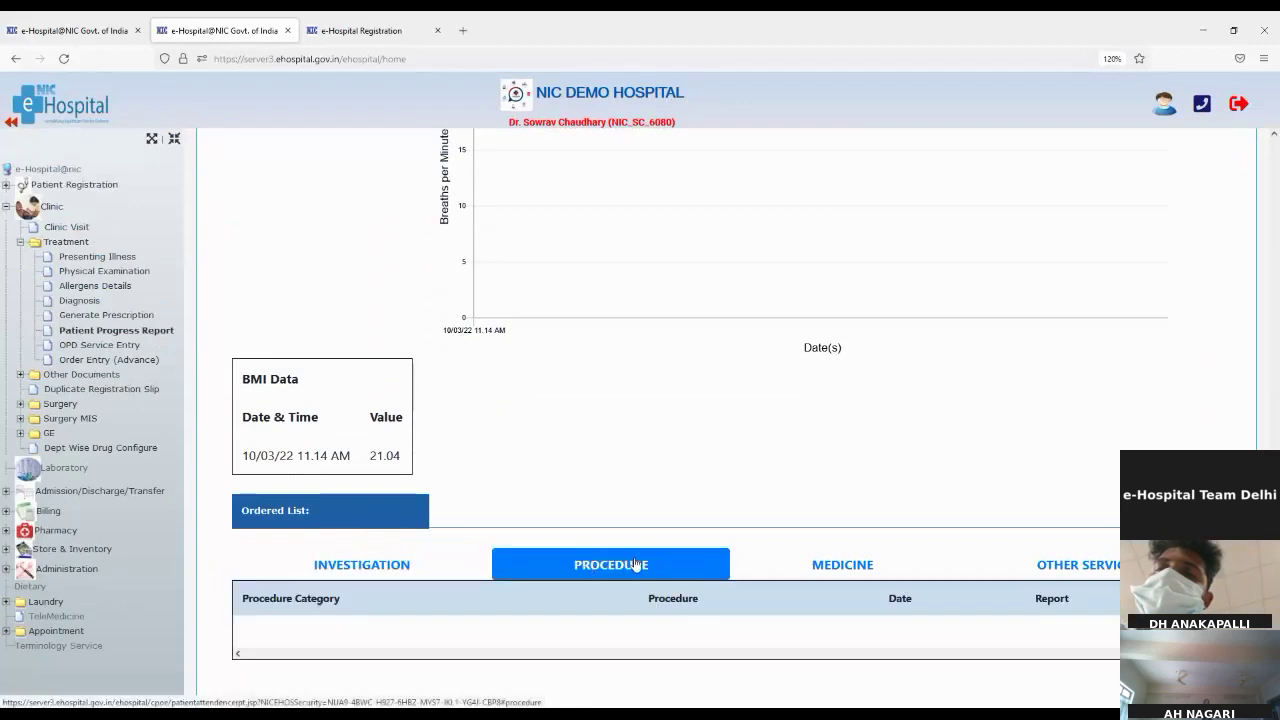
left_click(818, 564)
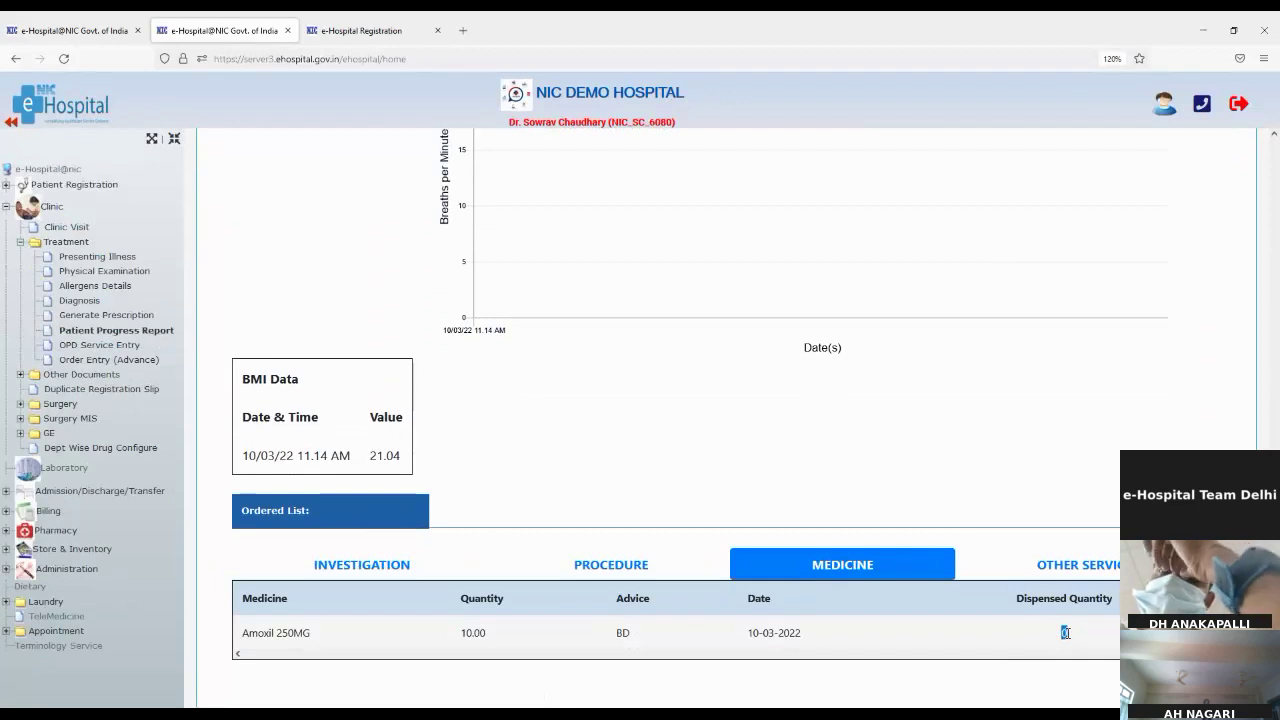
left_click(1055, 570)
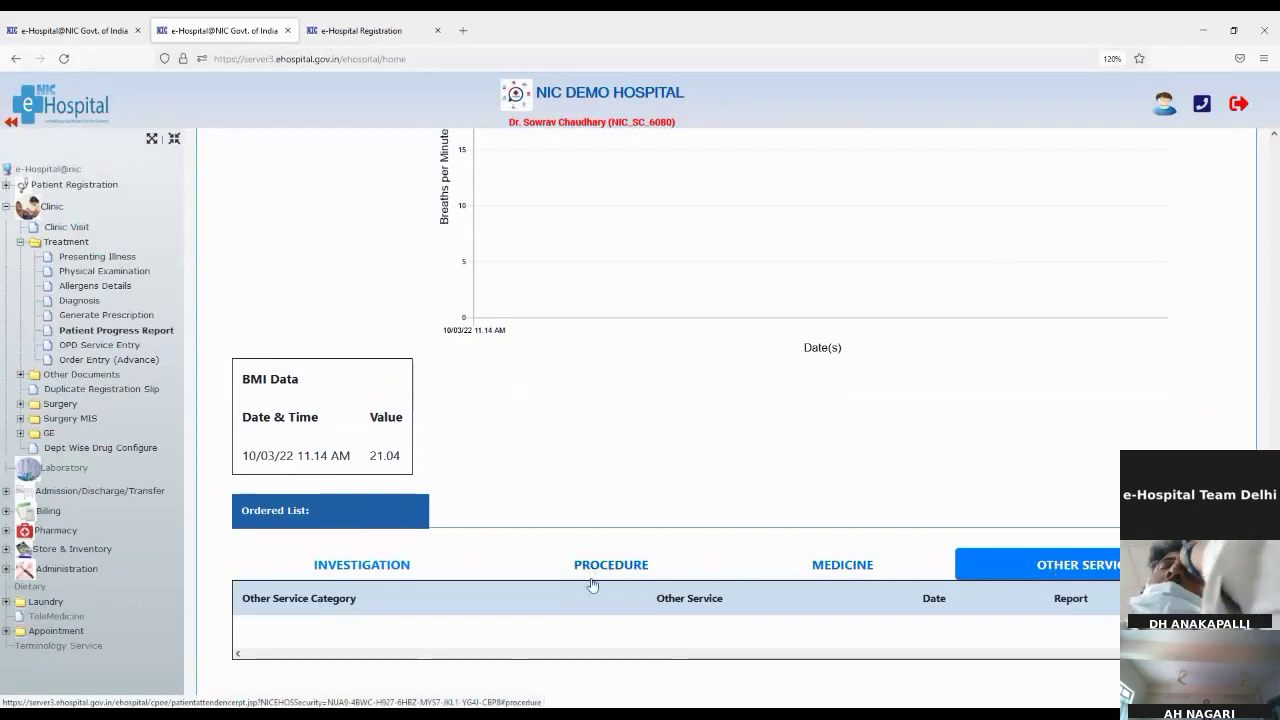
left_click(360, 571)
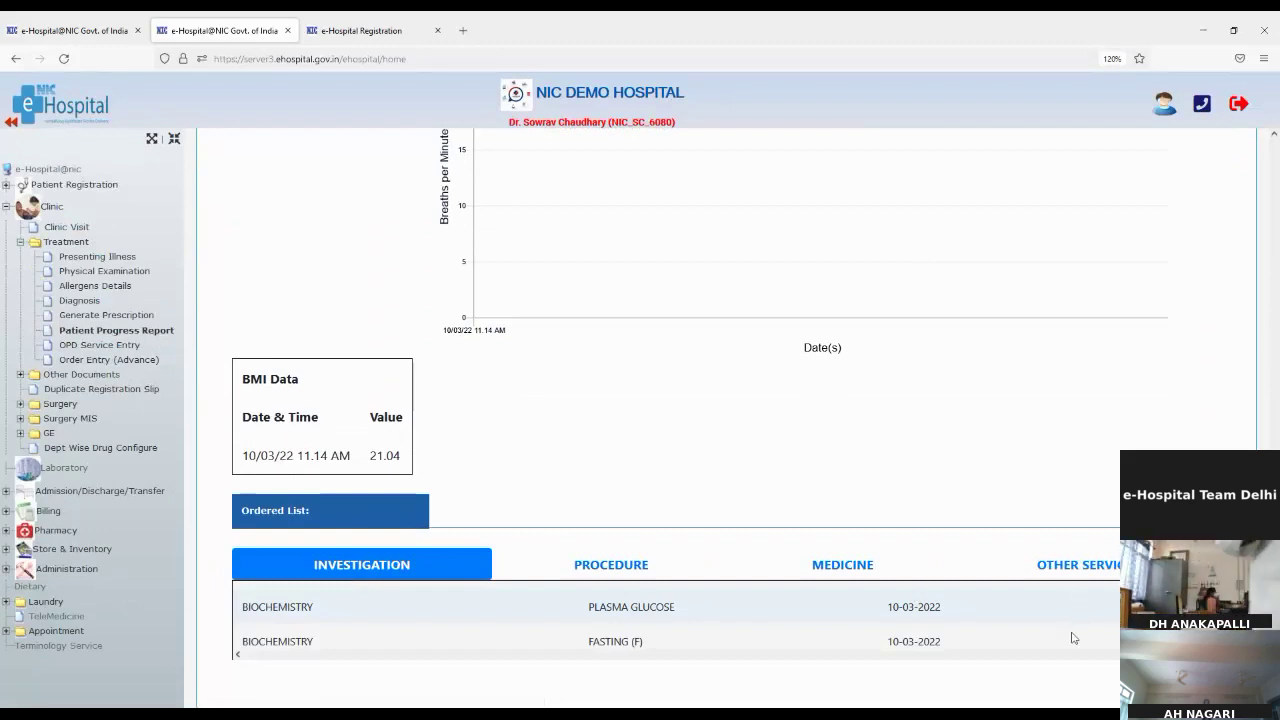
scroll(612, 634, "down", 1)
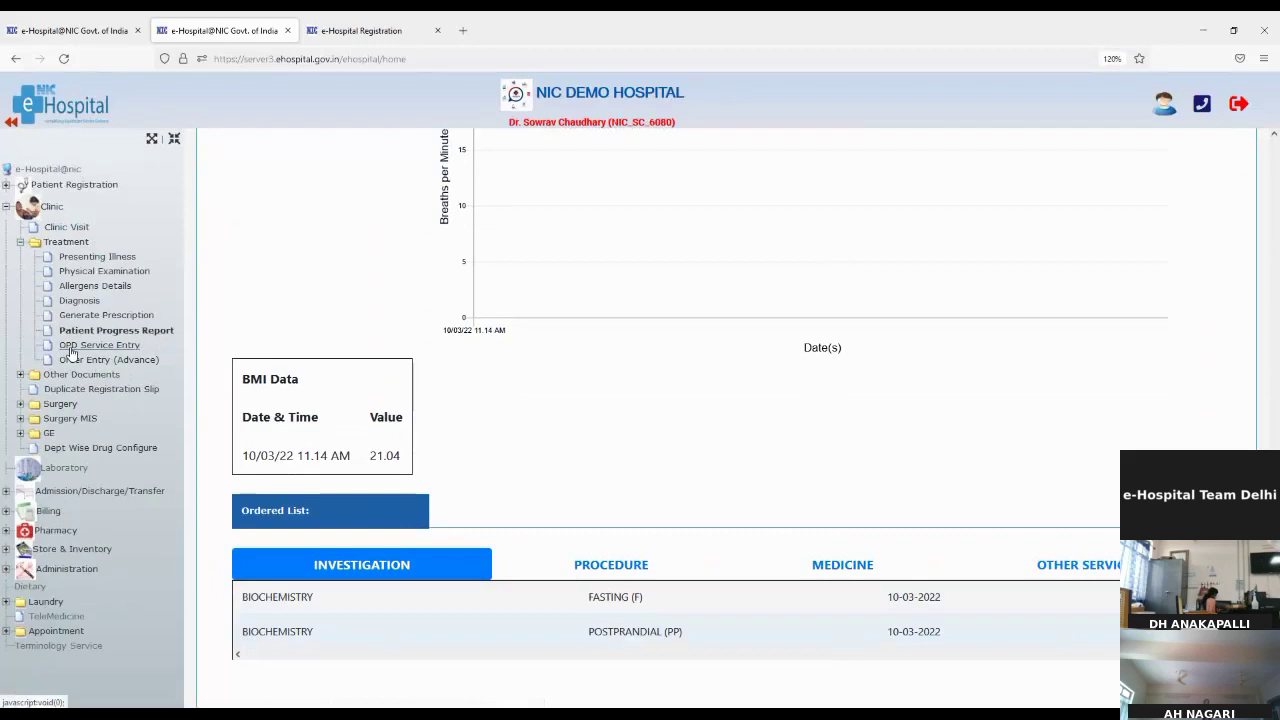
Step: Open Order Entry (Advance) for the patient, copy the UHID, and return to the dashboard tab
left_click(72, 347)
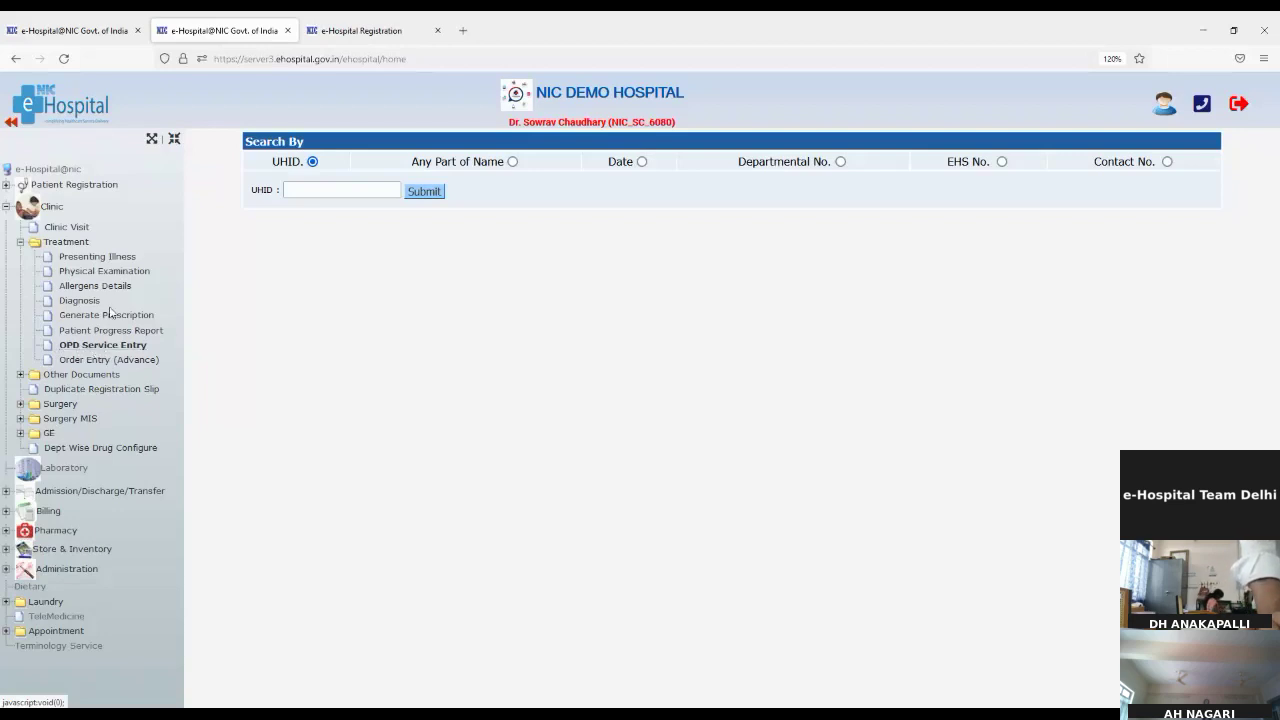
left_click(104, 360)
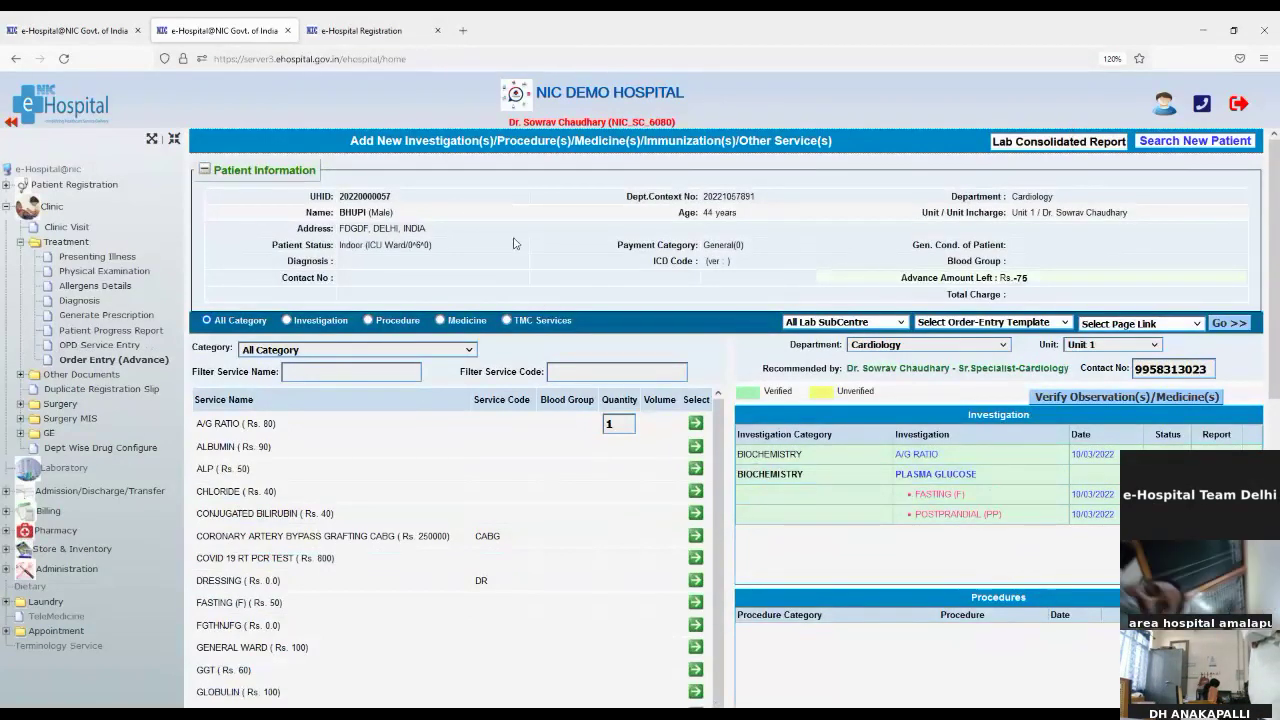
double_click(385, 196)
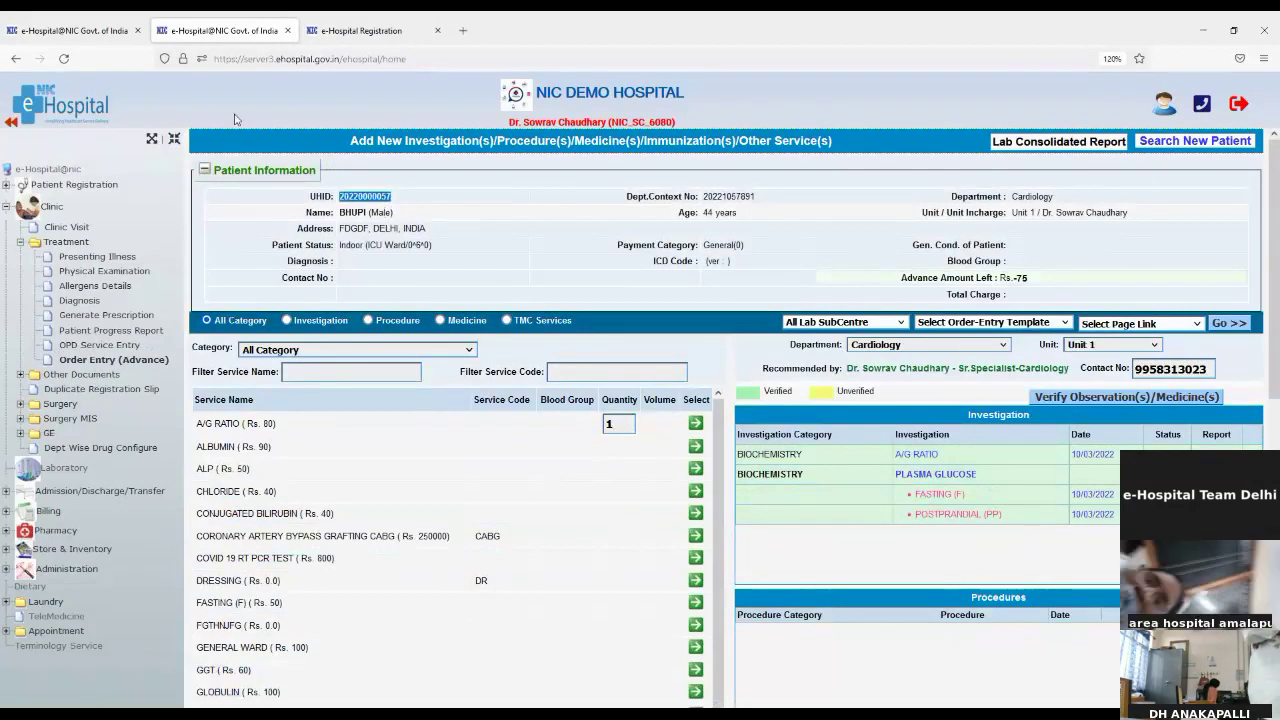
left_click(67, 38)
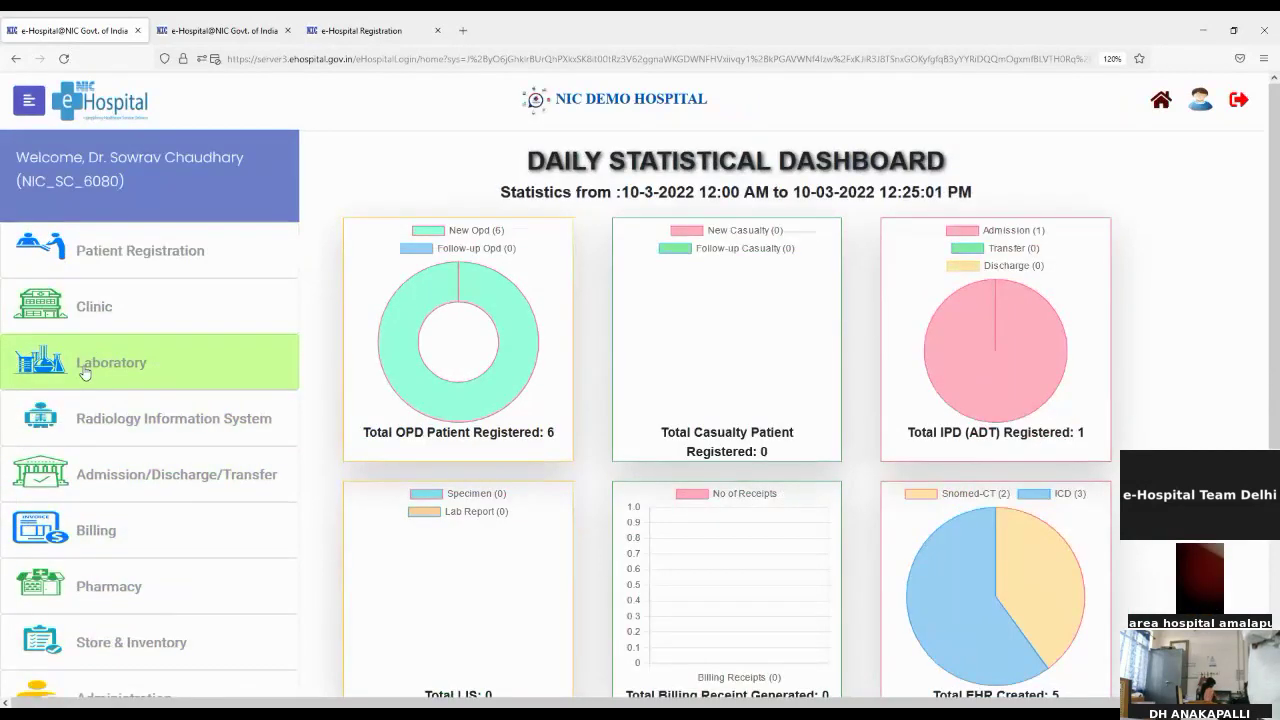
Step: Try opening the Laboratory module, then go to ehospital.gov.in after the 403 Forbidden error
left_click(85, 372)
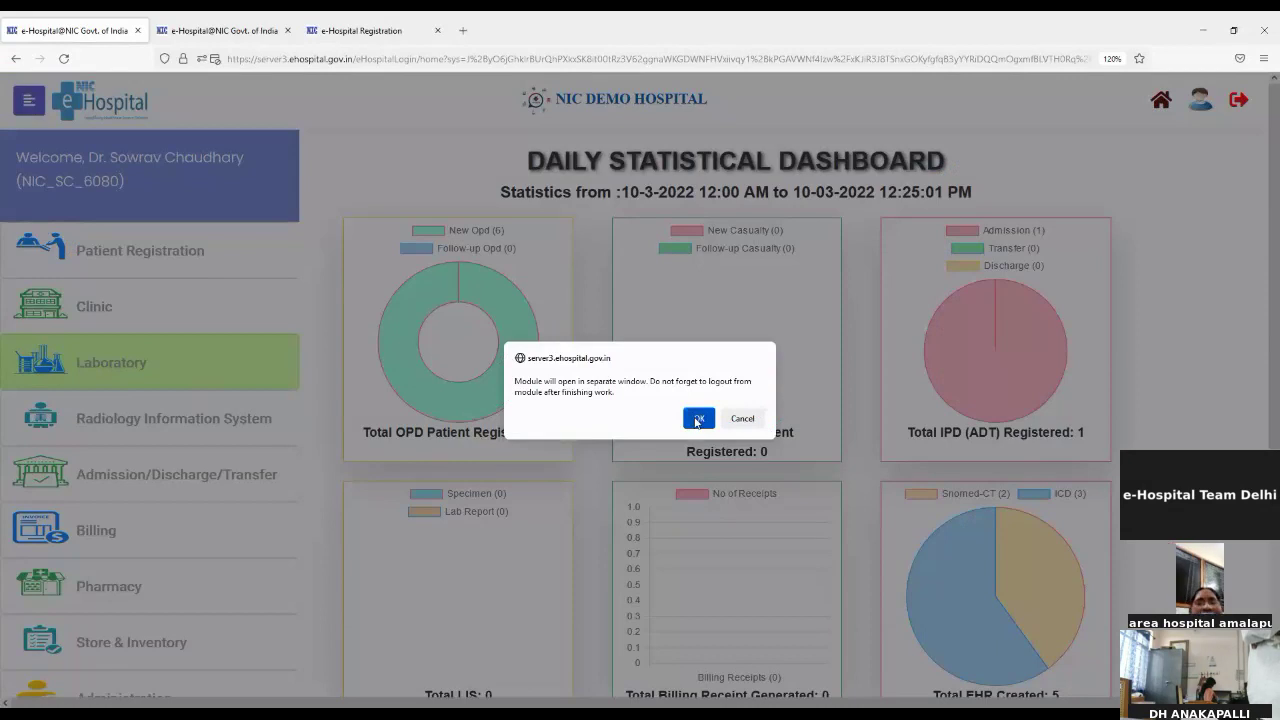
left_click(697, 421)
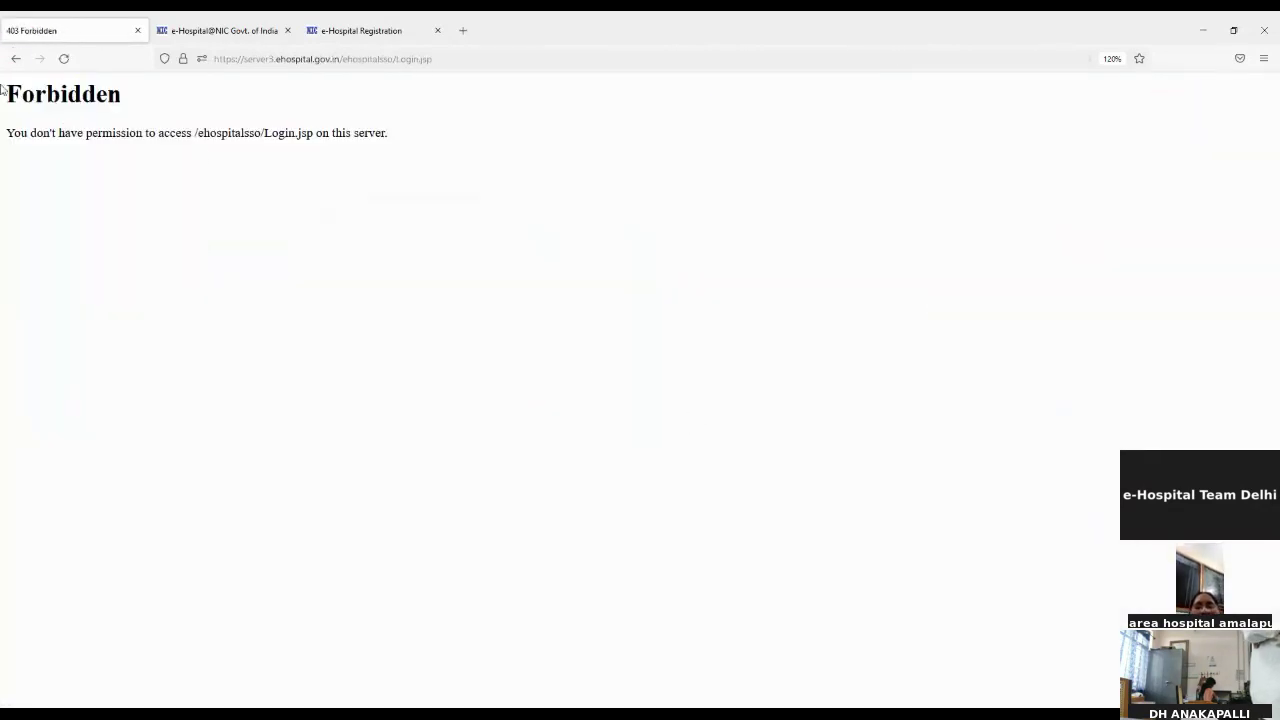
left_click(253, 60)
type("ehospital.gov.in/")
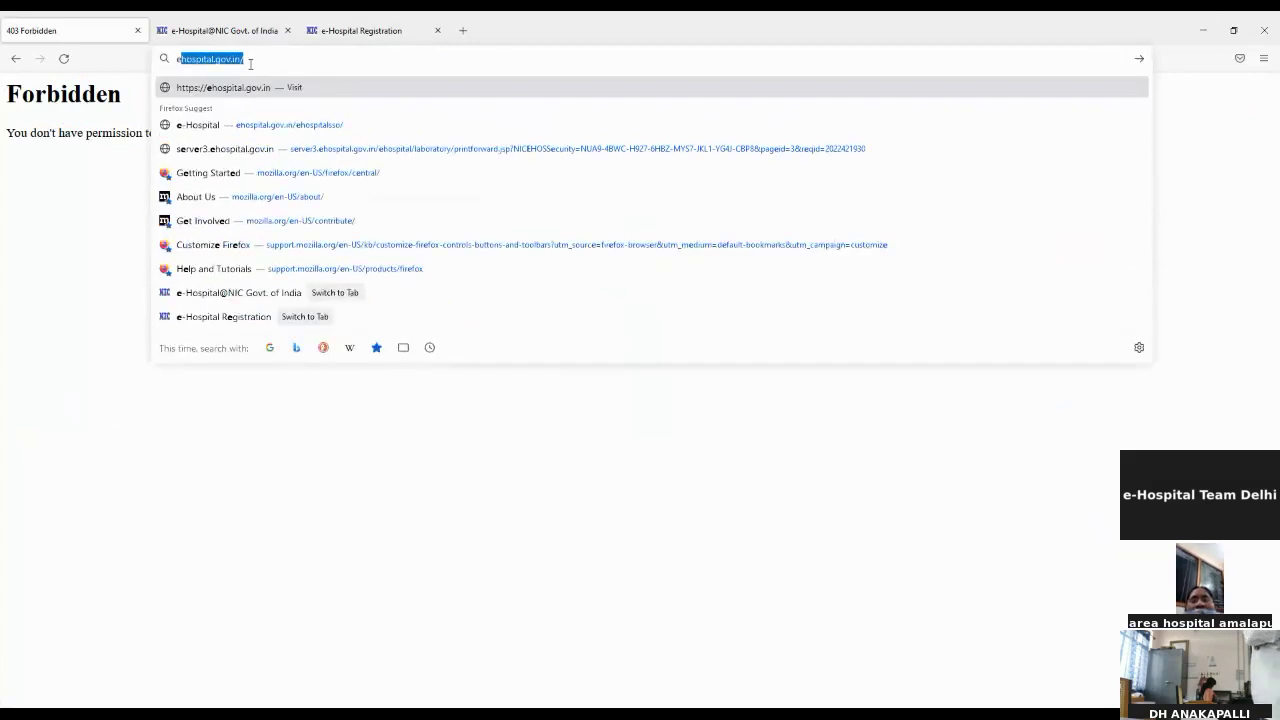
key("Return")
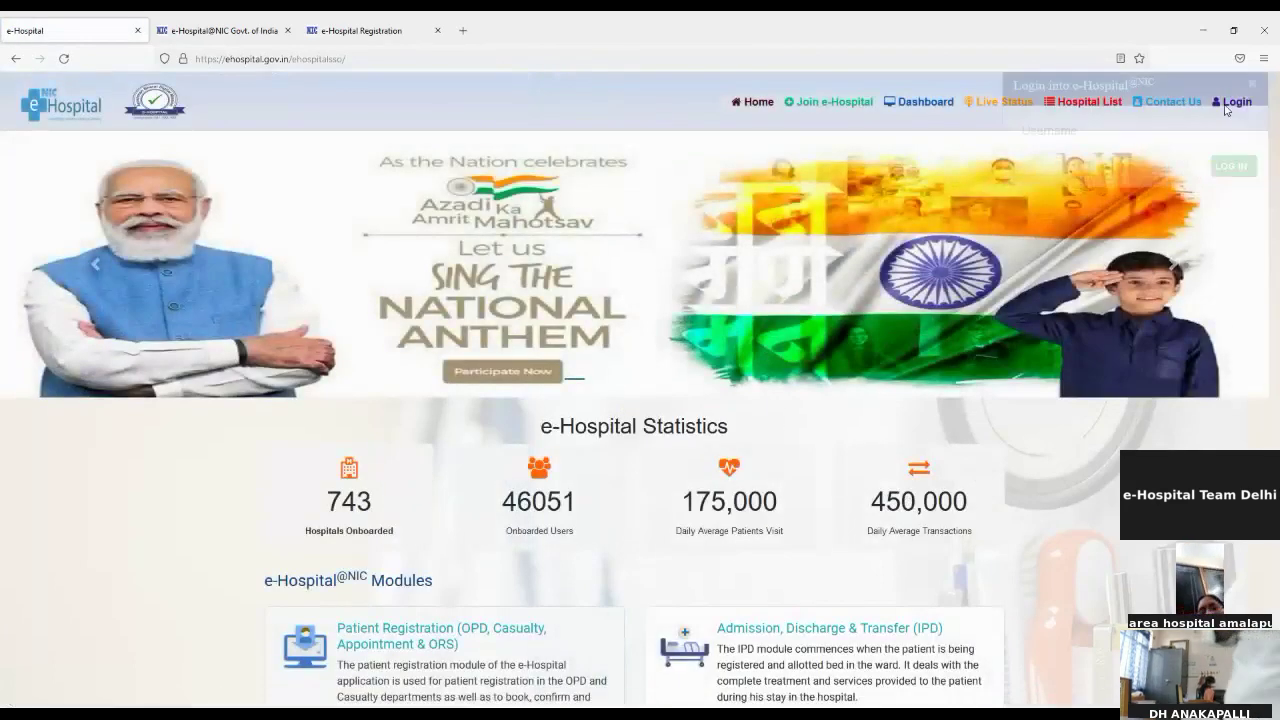
Step: Open the login panel and submit the doctor's username
left_click(1233, 101)
left_click(1173, 166)
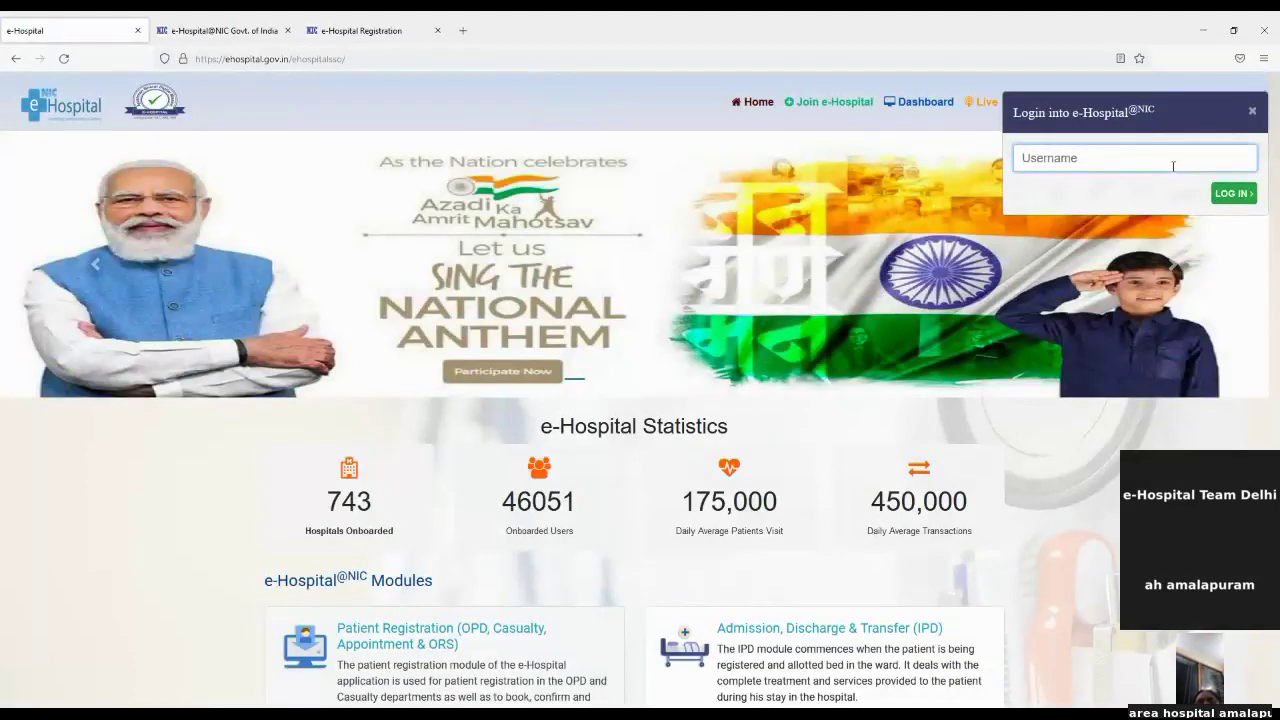
type("NIC_SC_")
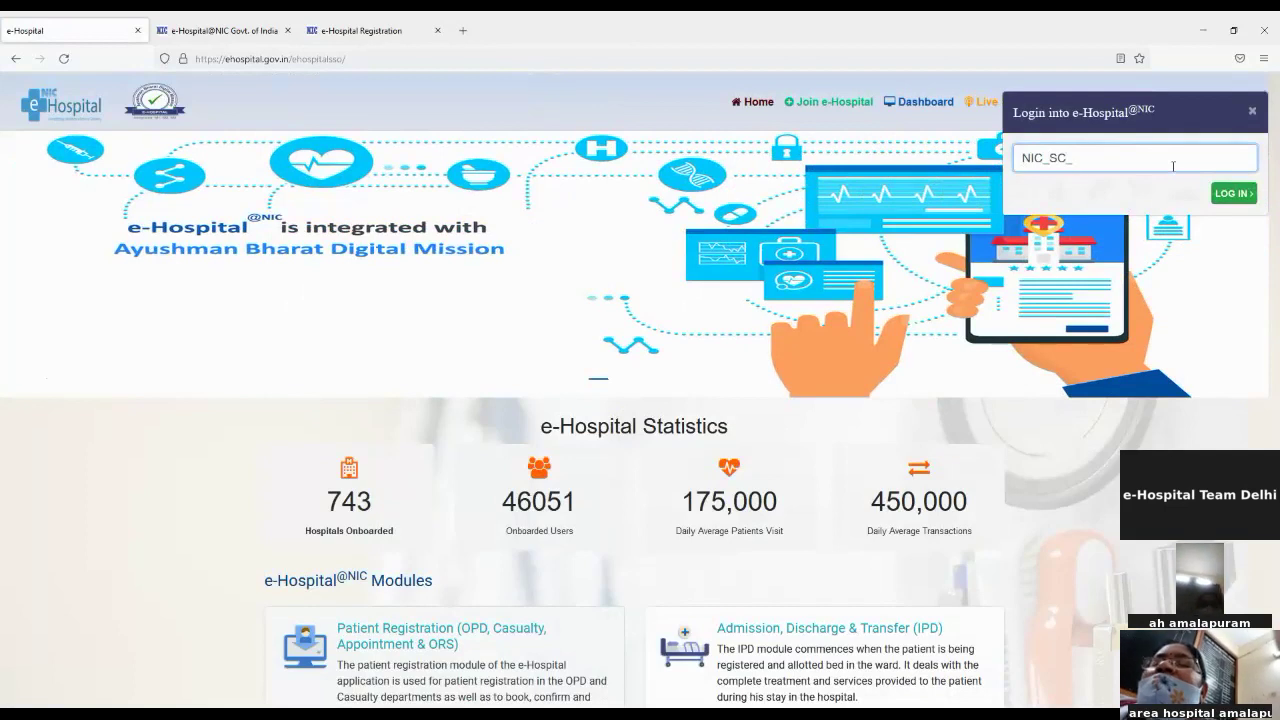
type("6080")
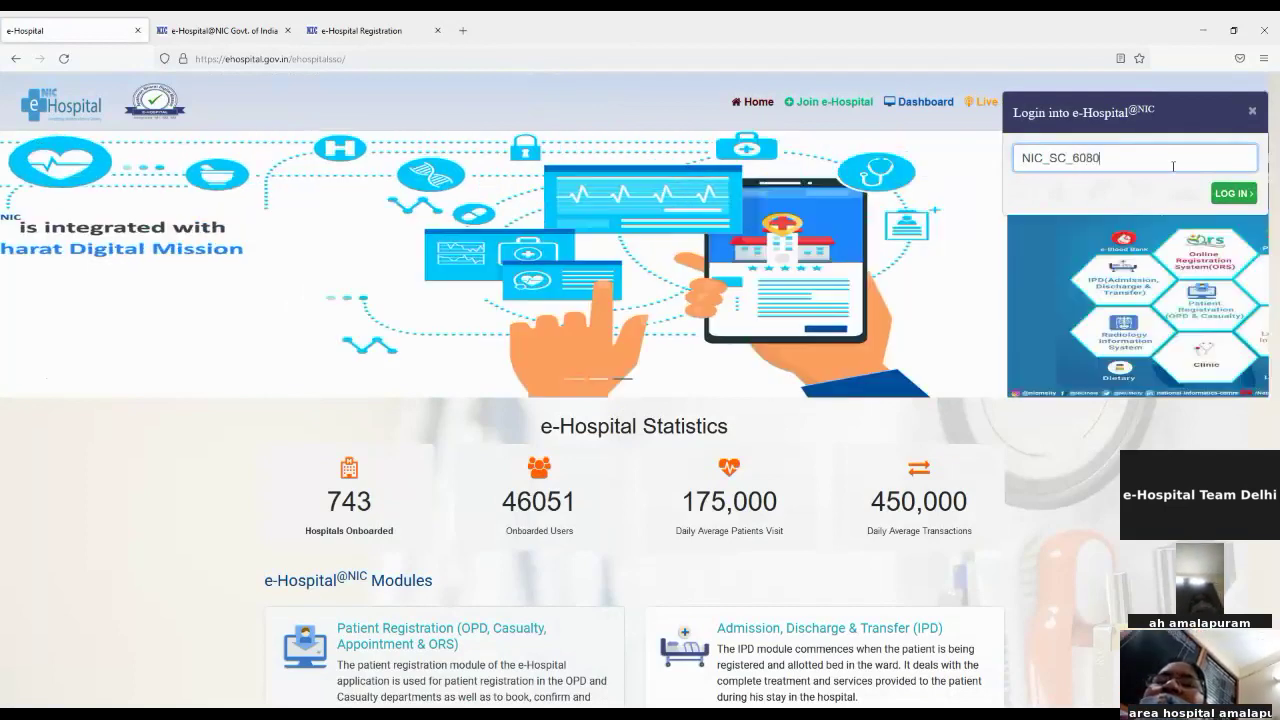
left_click(1232, 193)
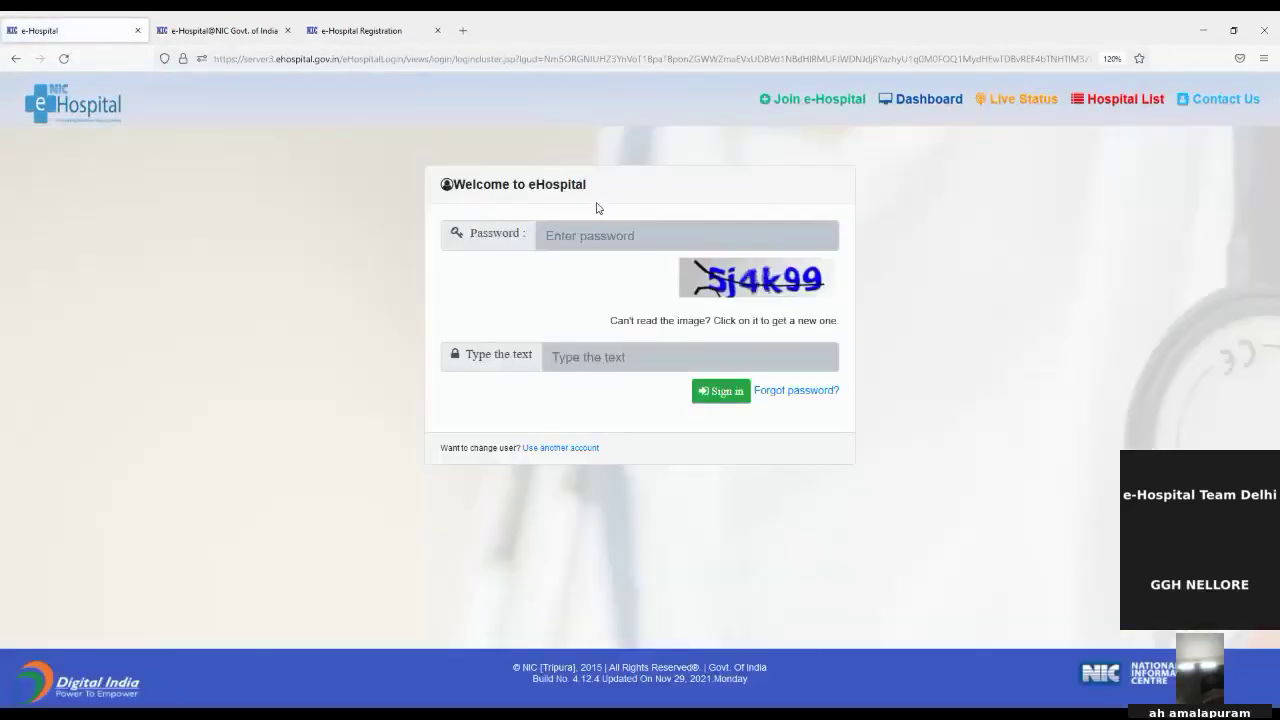
Step: Enter the account password and the captcha text, then sign in
left_click(591, 230)
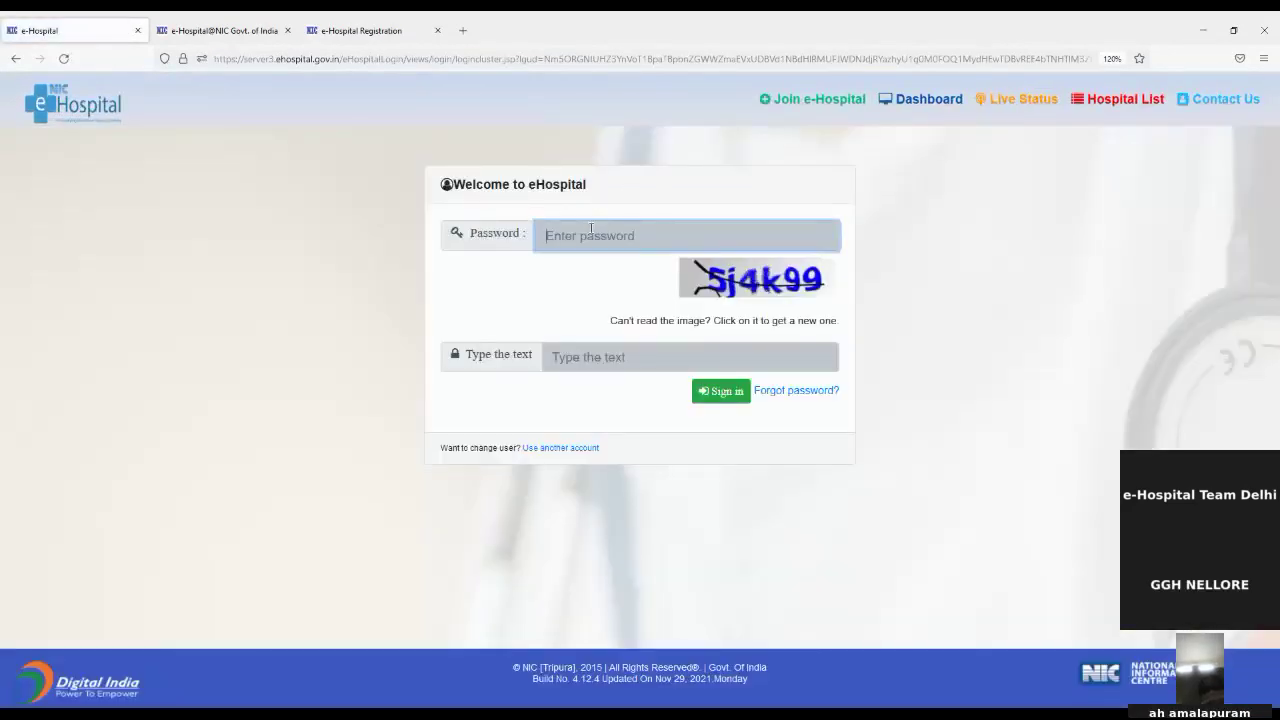
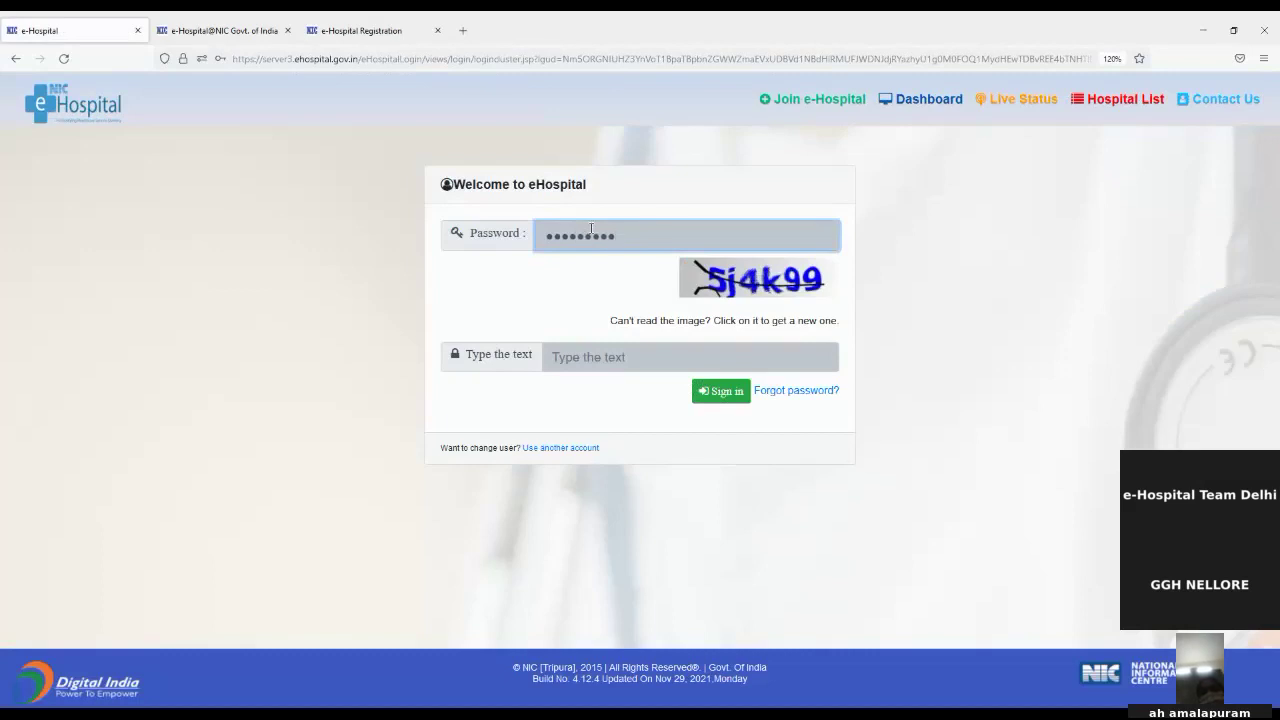
key("Tab")
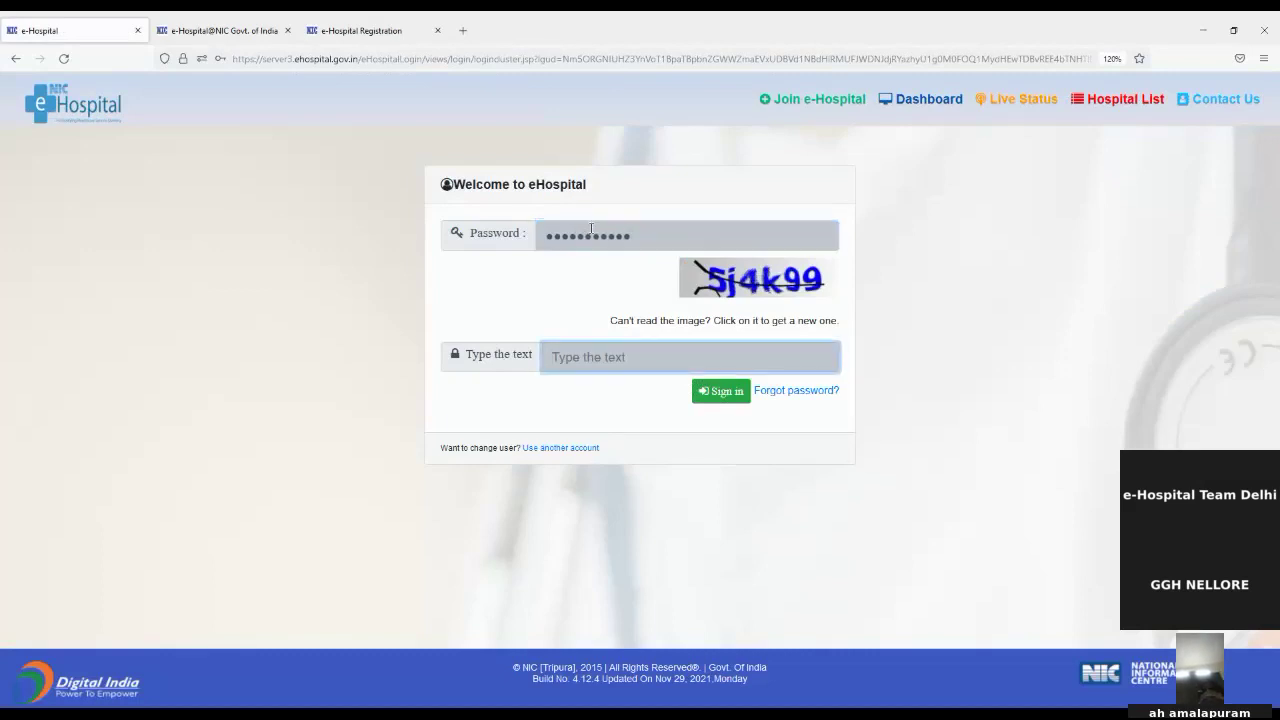
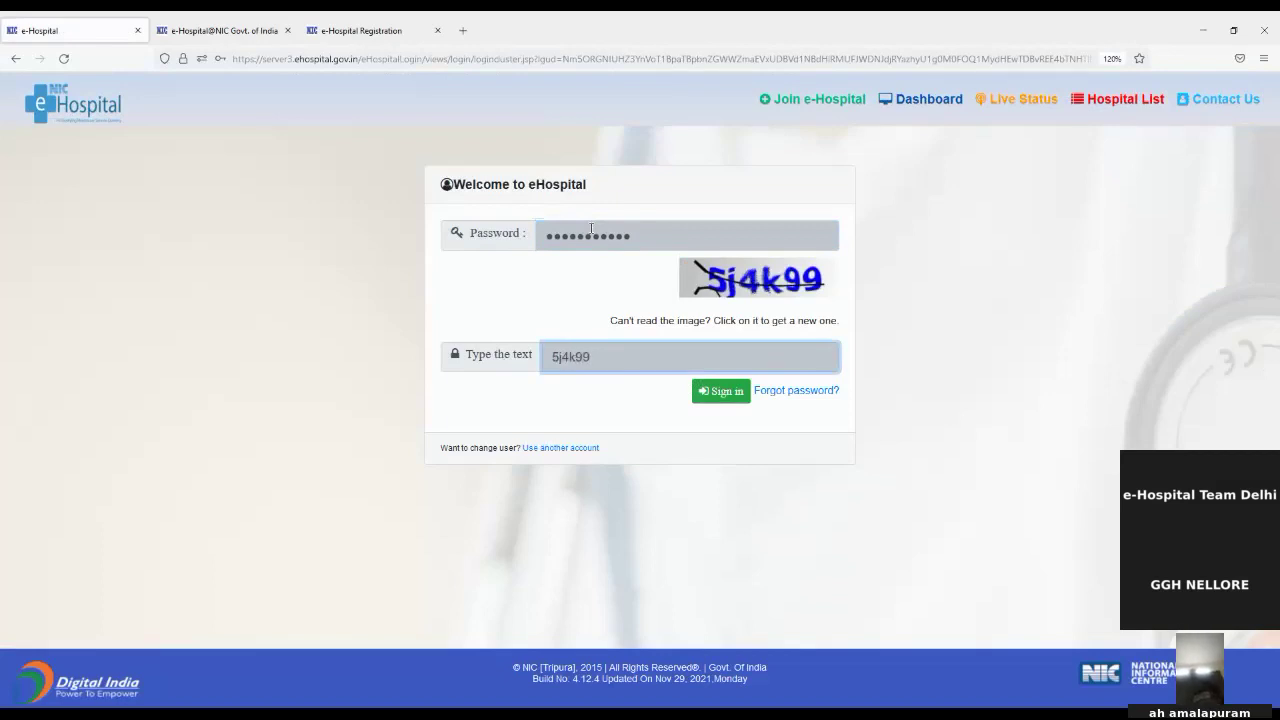
left_click(732, 395)
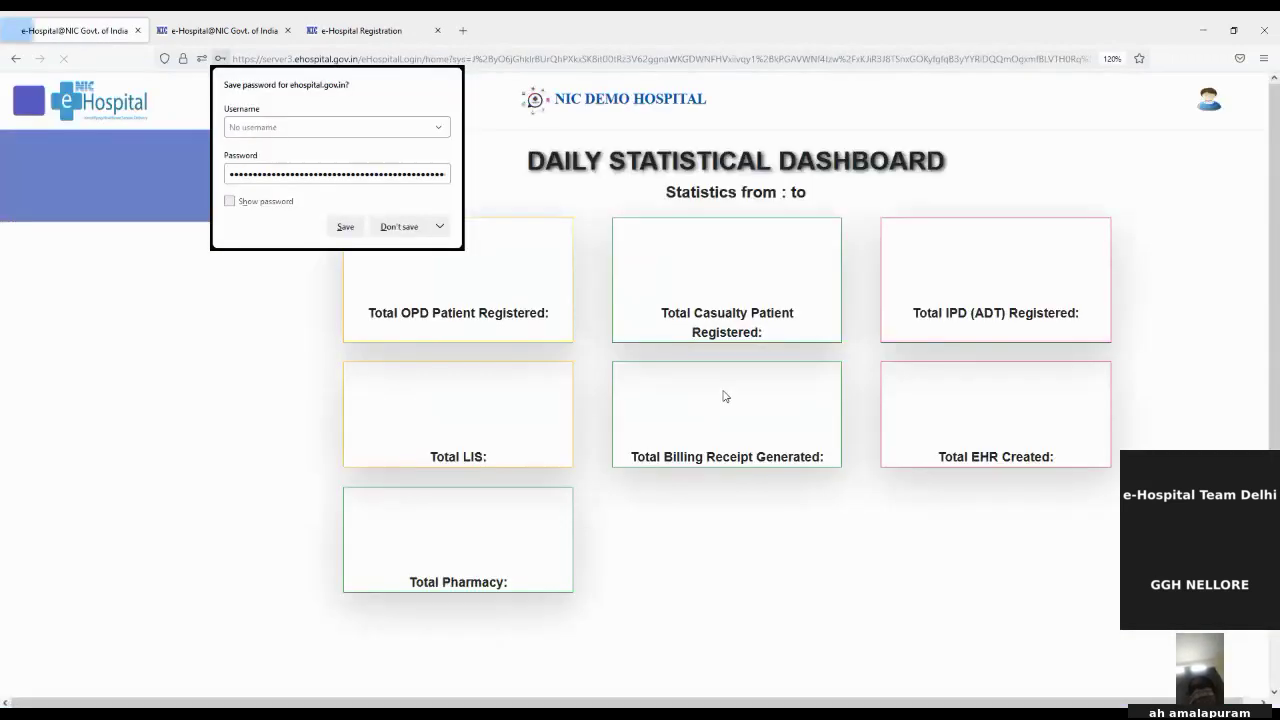
Step: Dismiss the save-password offer and open the Laboratory module in a new window
left_click(395, 229)
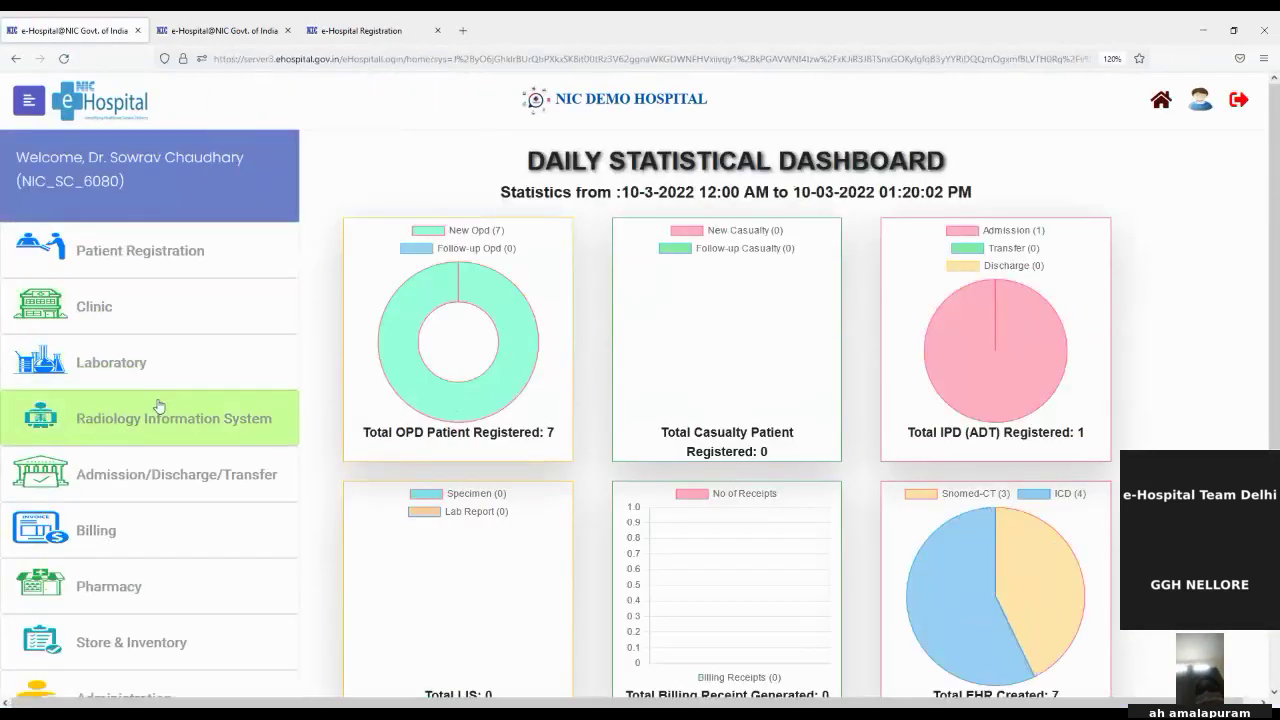
left_click(152, 412)
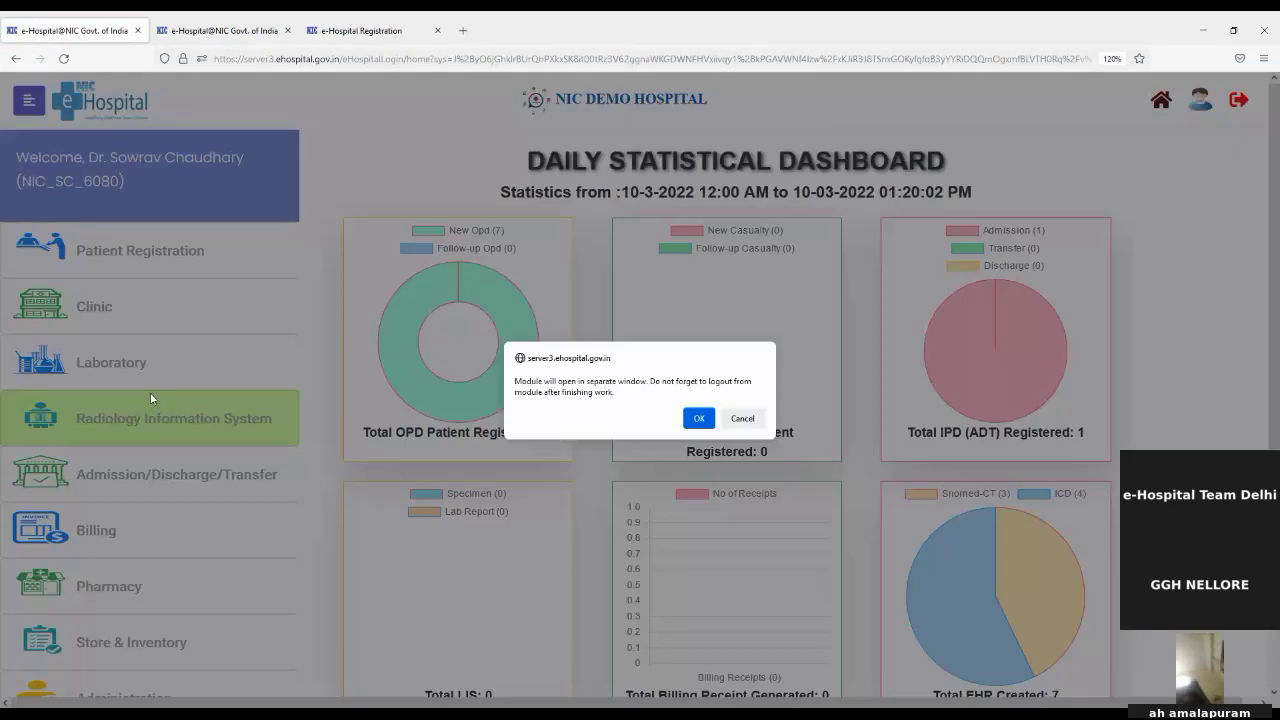
left_click(742, 418)
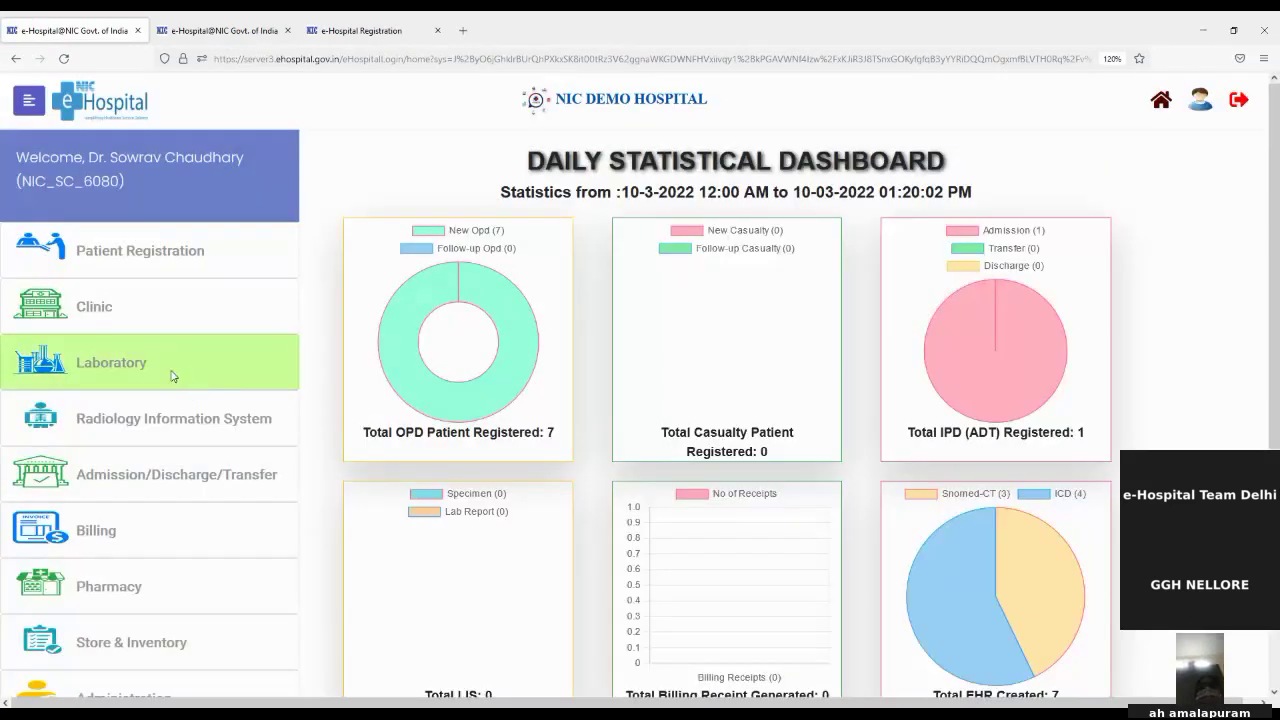
left_click(172, 376)
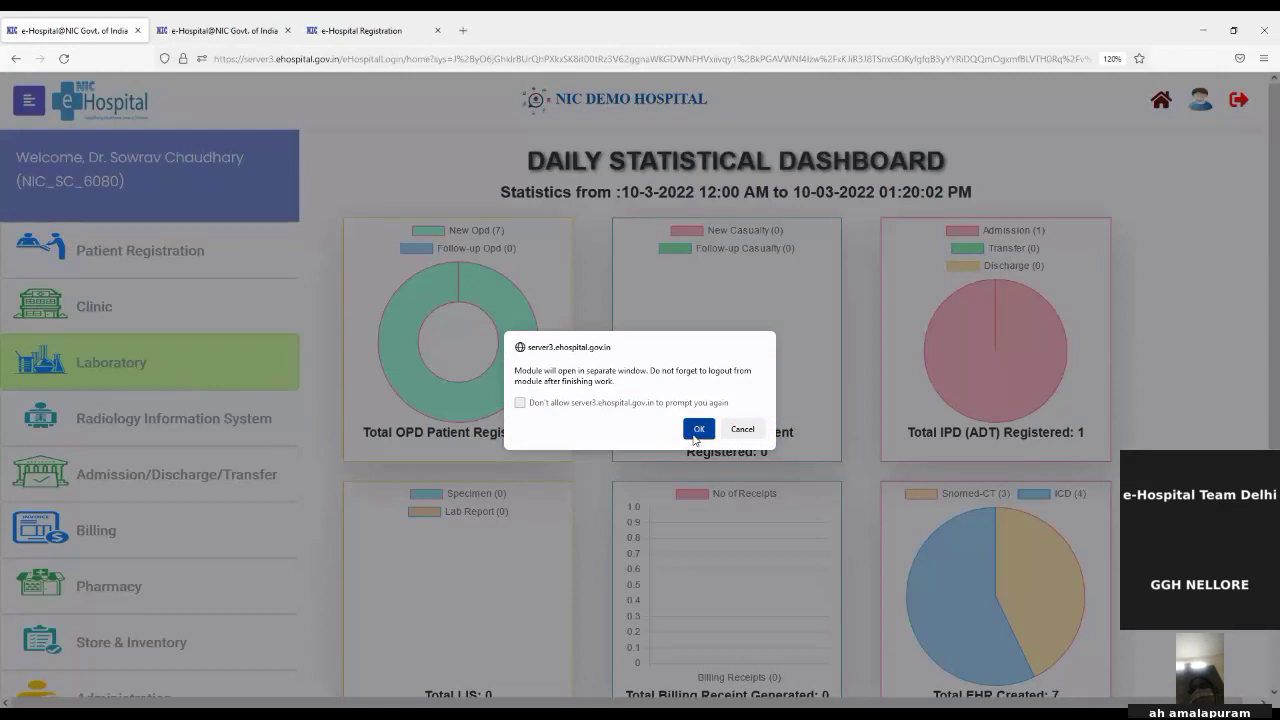
left_click(699, 429)
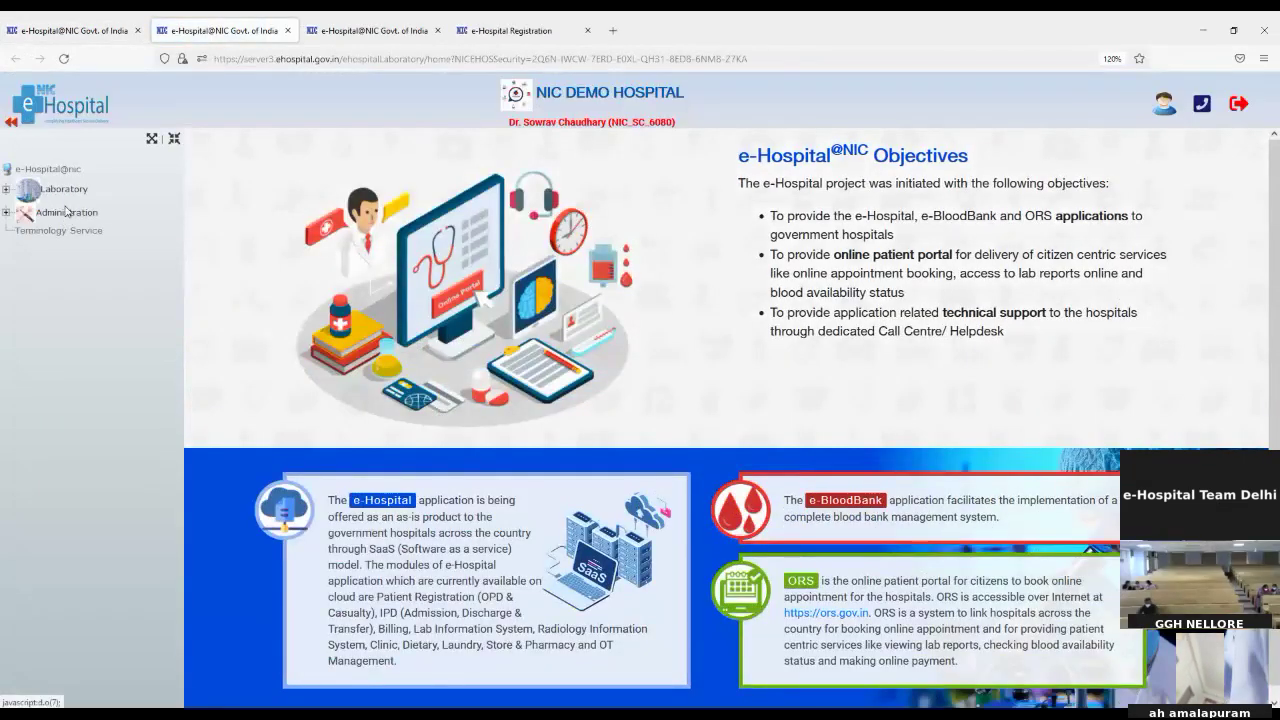
Step: Open Sample Collection for the selected centre and load the patient's tests by pasted UHID
left_click(62, 191)
left_click(64, 212)
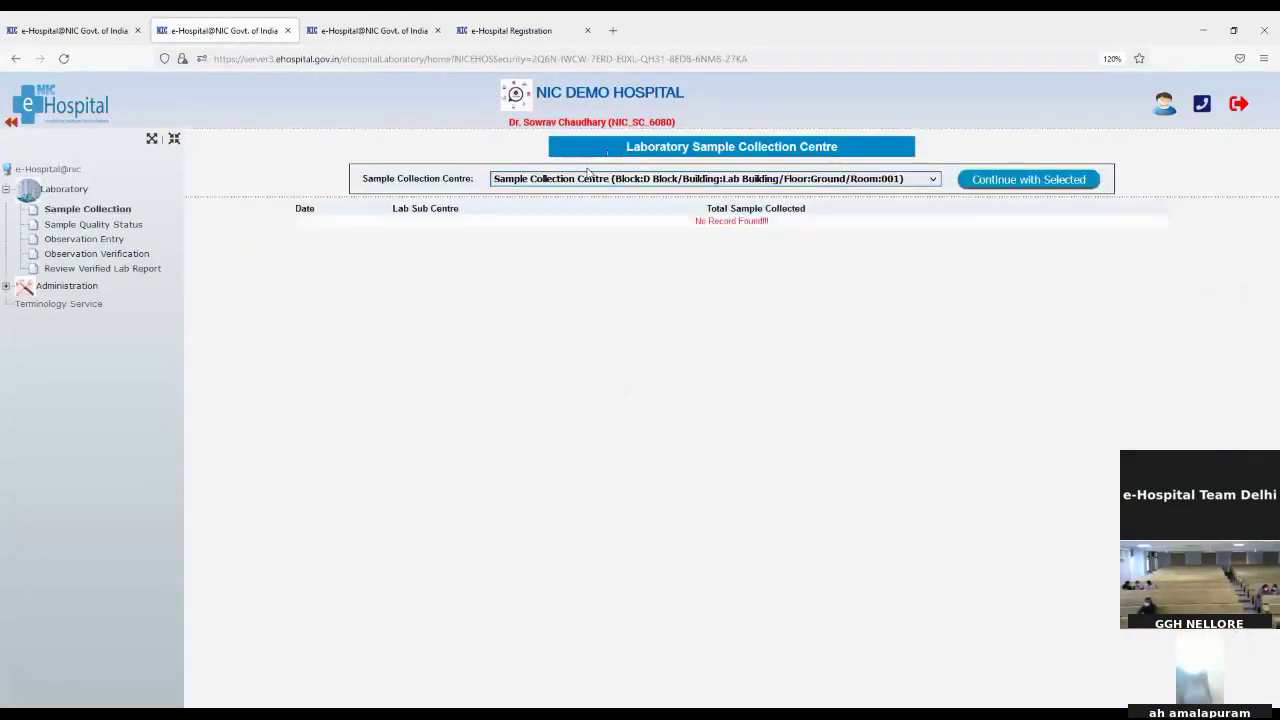
left_click(996, 181)
left_click(527, 216)
key("ctrl+v")
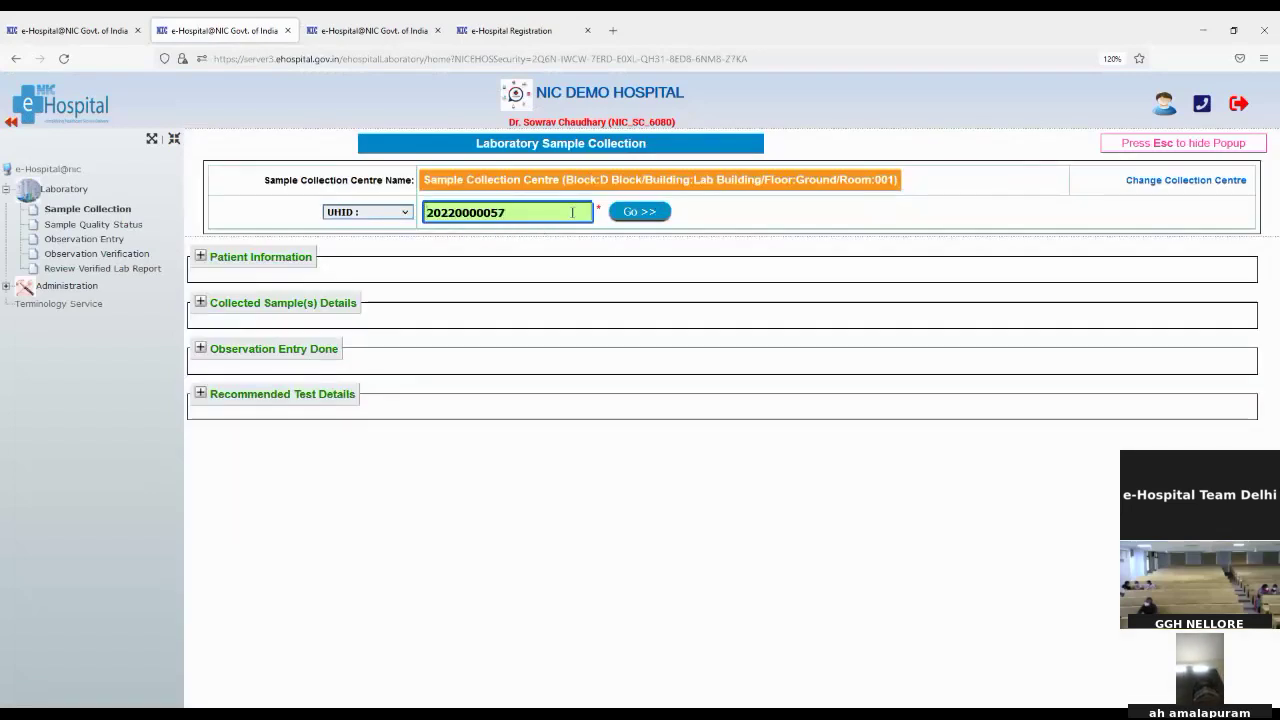
left_click(621, 215)
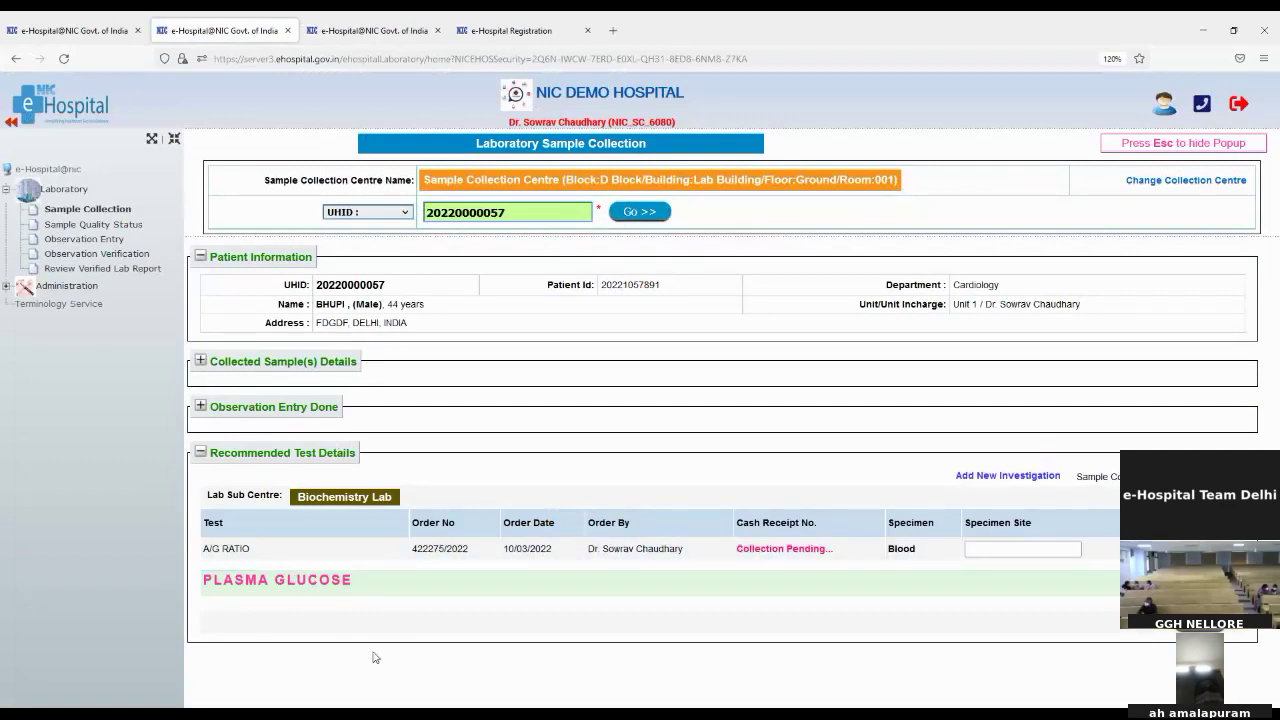
Step: Expand the PLASMA GLUCOSE test group, then open Laboratory's Sample Quality Status page
left_click(295, 586)
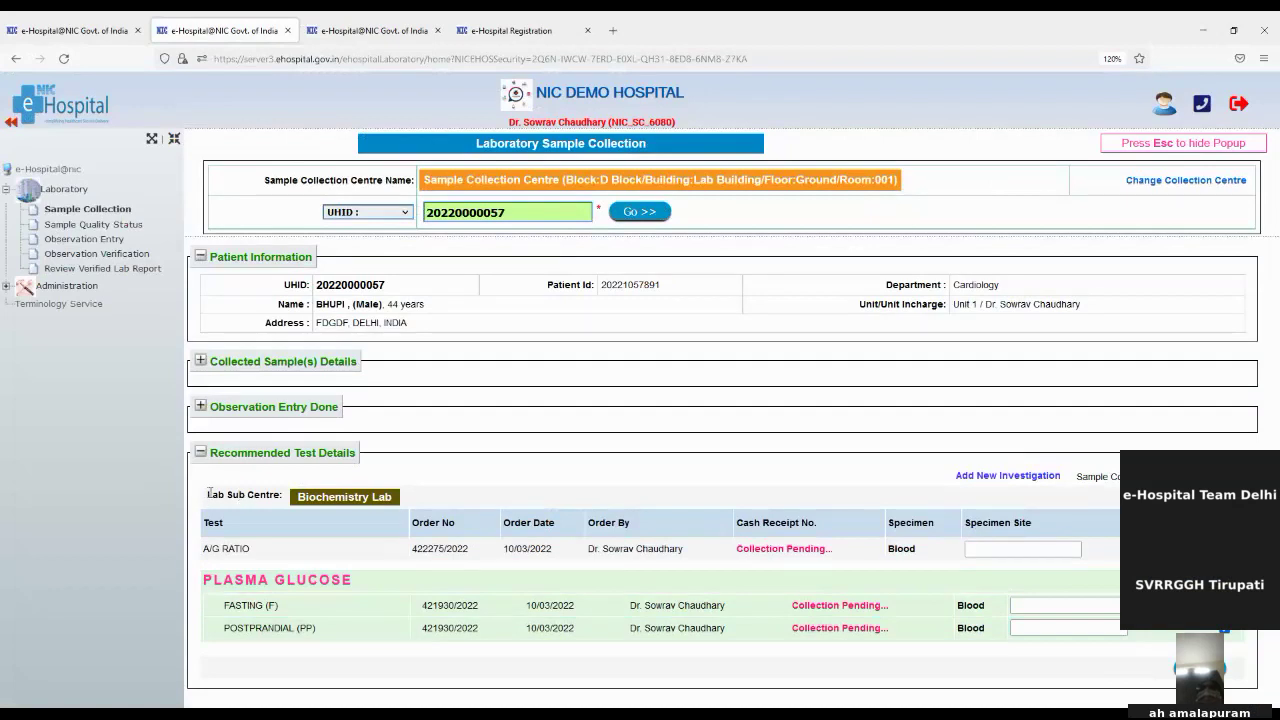
left_click_drag(210, 494, 267, 493)
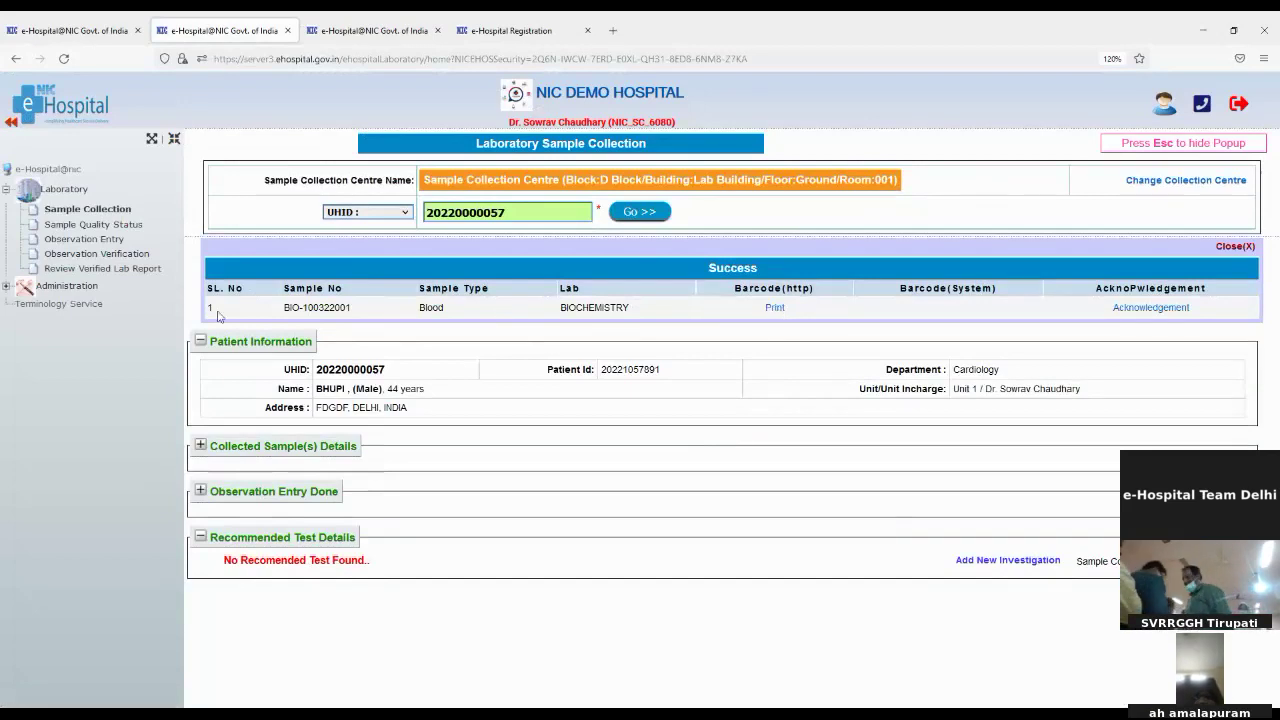
left_click(60, 226)
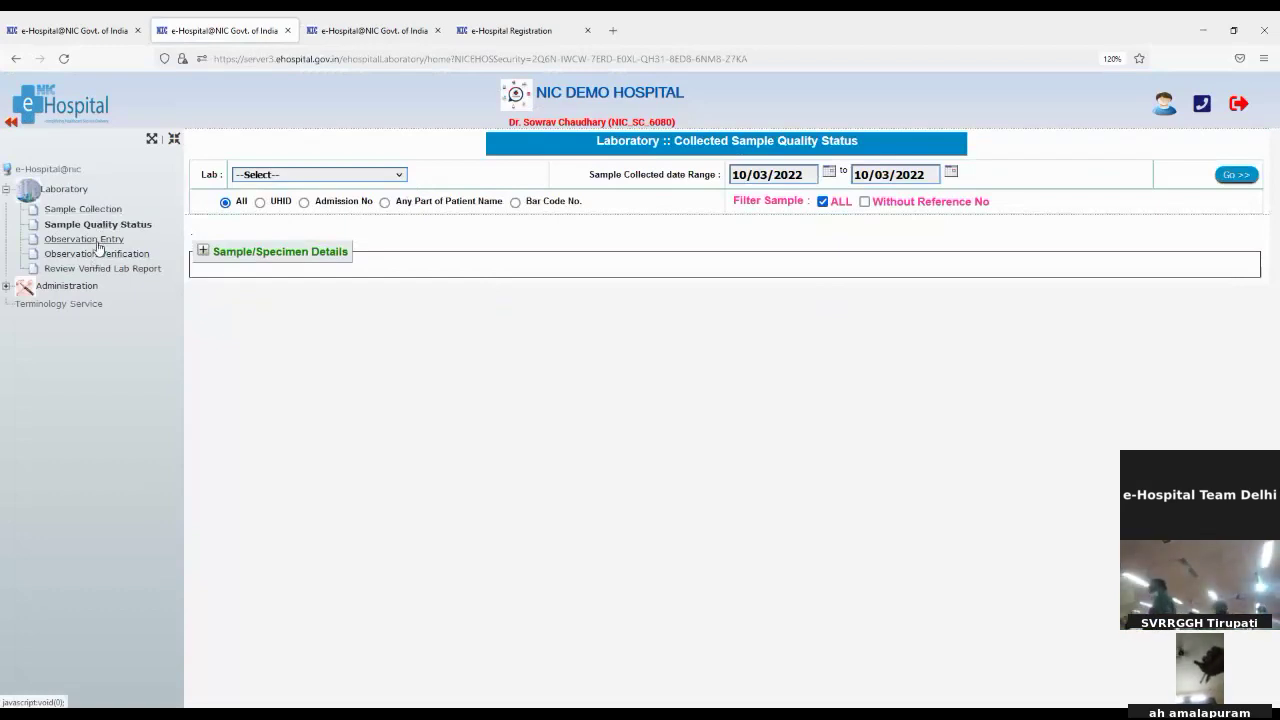
Step: Open Observation Entry for Biochemistry Lab and select sample BIO-100322001
left_click(101, 240)
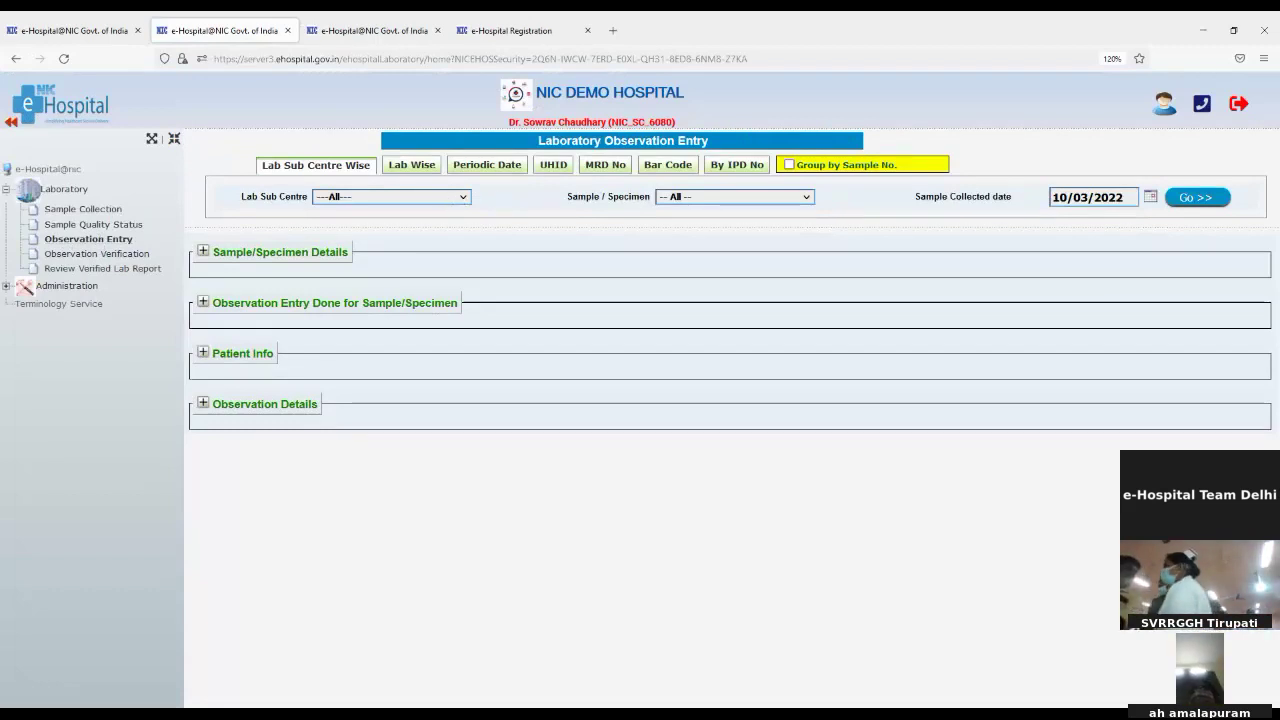
left_click(425, 240)
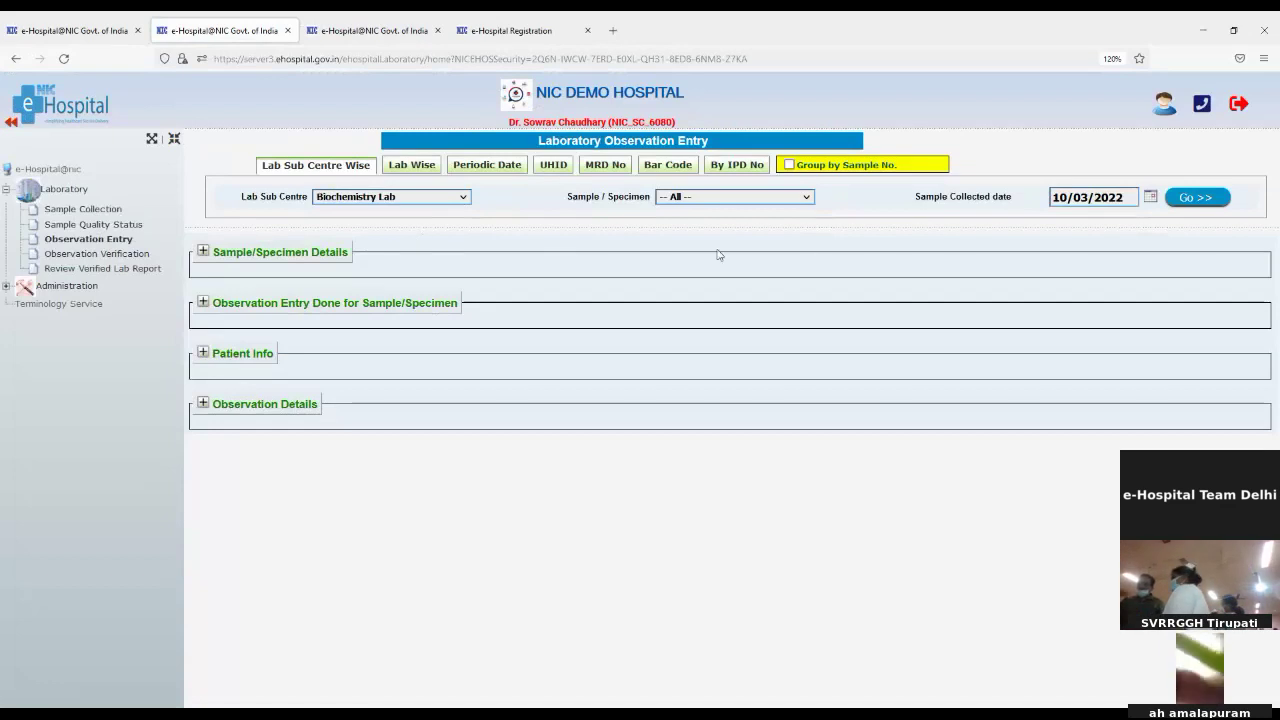
left_click(1222, 201)
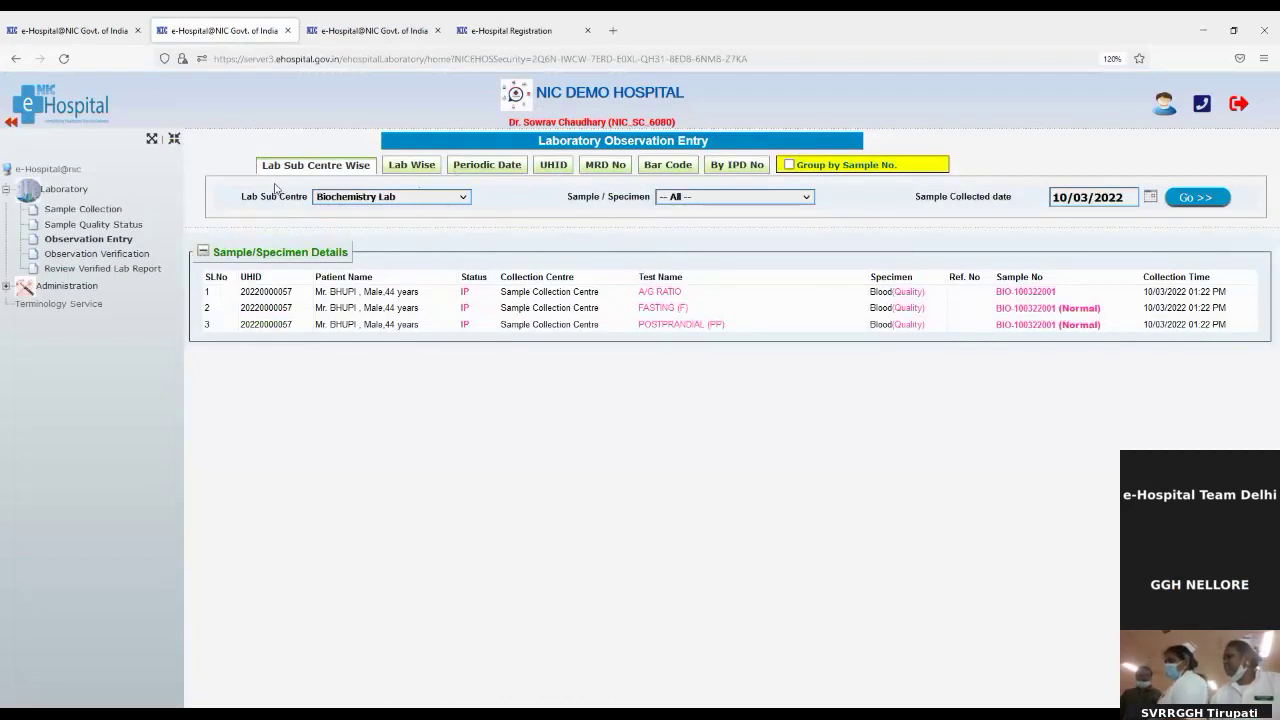
left_click(1010, 294)
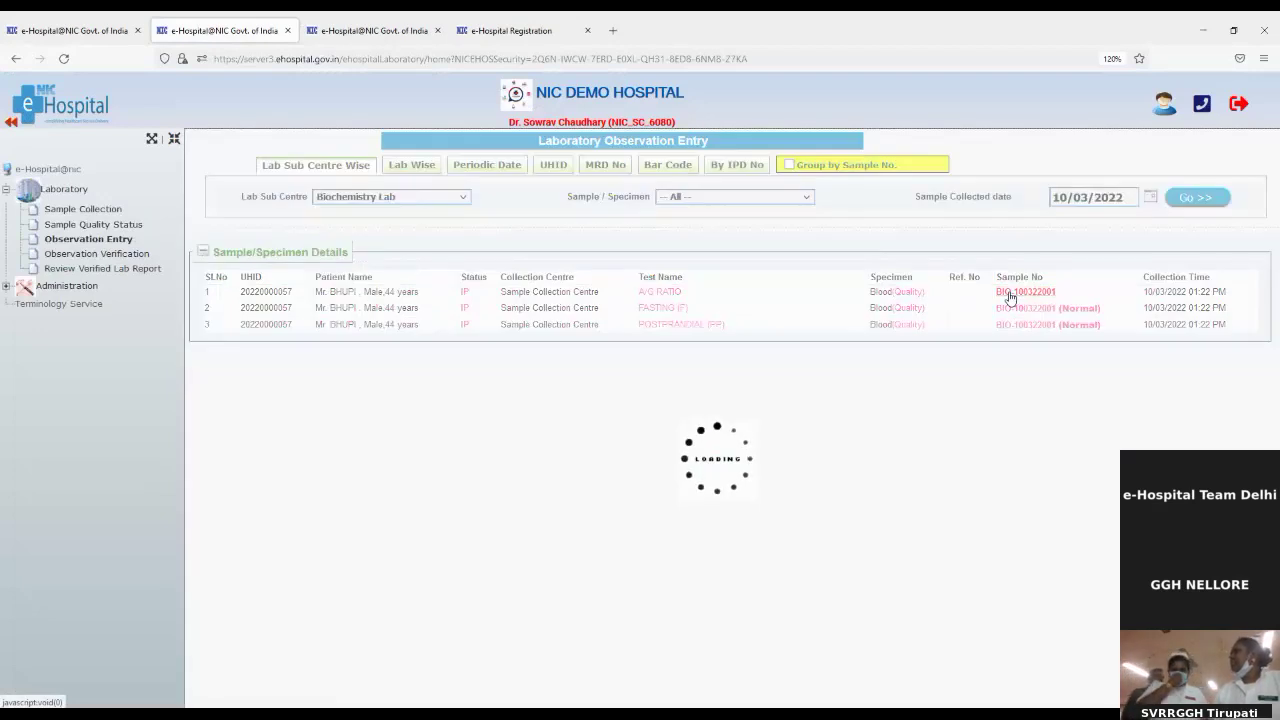
Step: Enter A/G ratio 1.8, fasting glucose 110 and postprandial glucose 200, and save
scroll(603, 660, "down", 1)
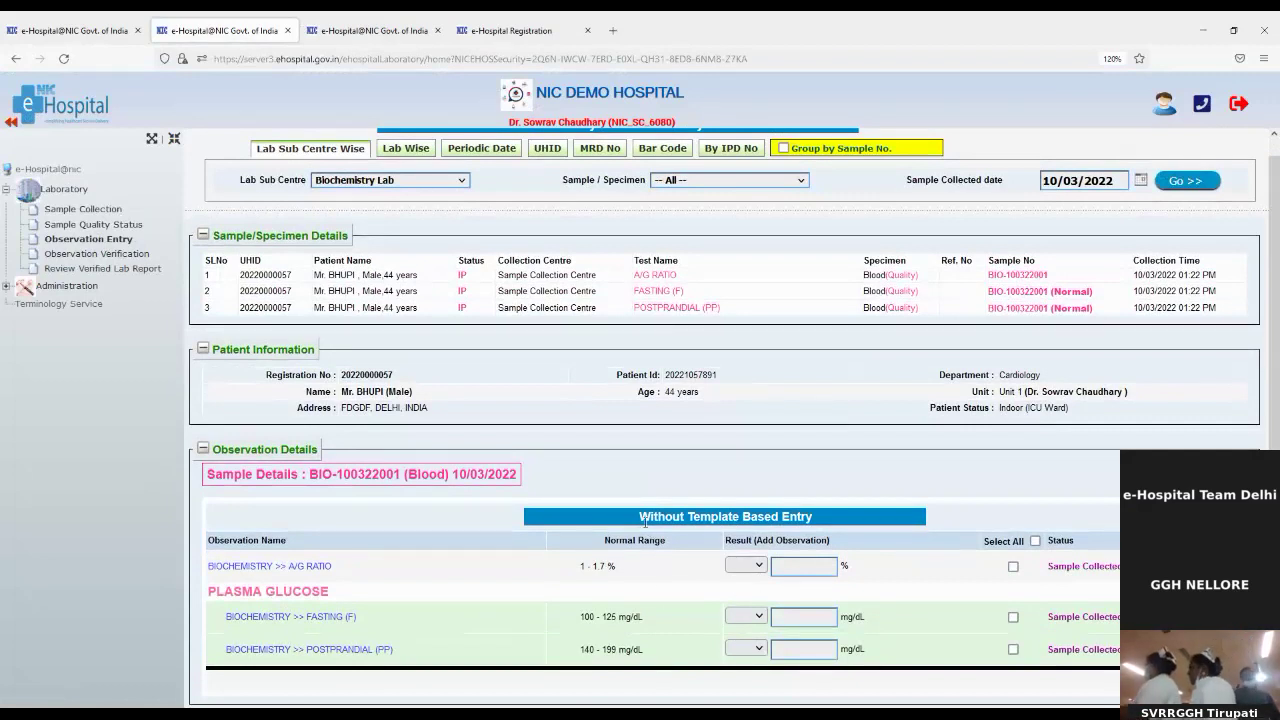
left_click_drag(640, 516, 822, 519)
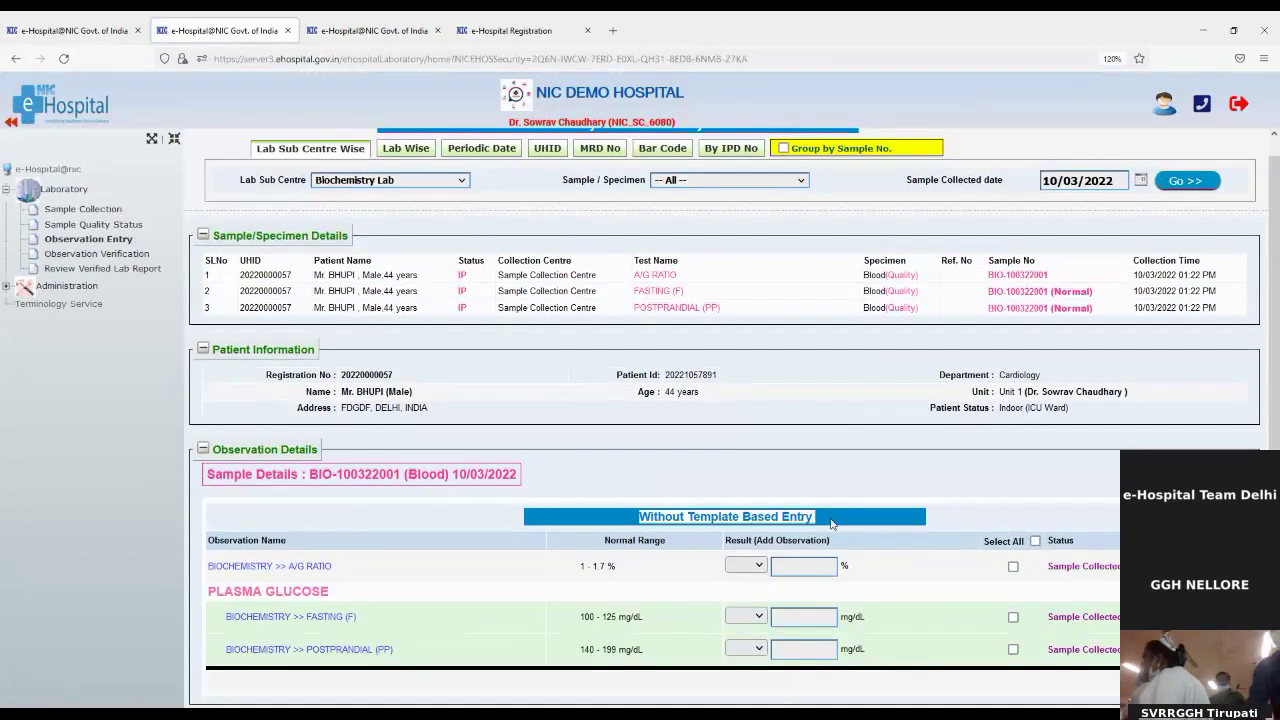
left_click(793, 564)
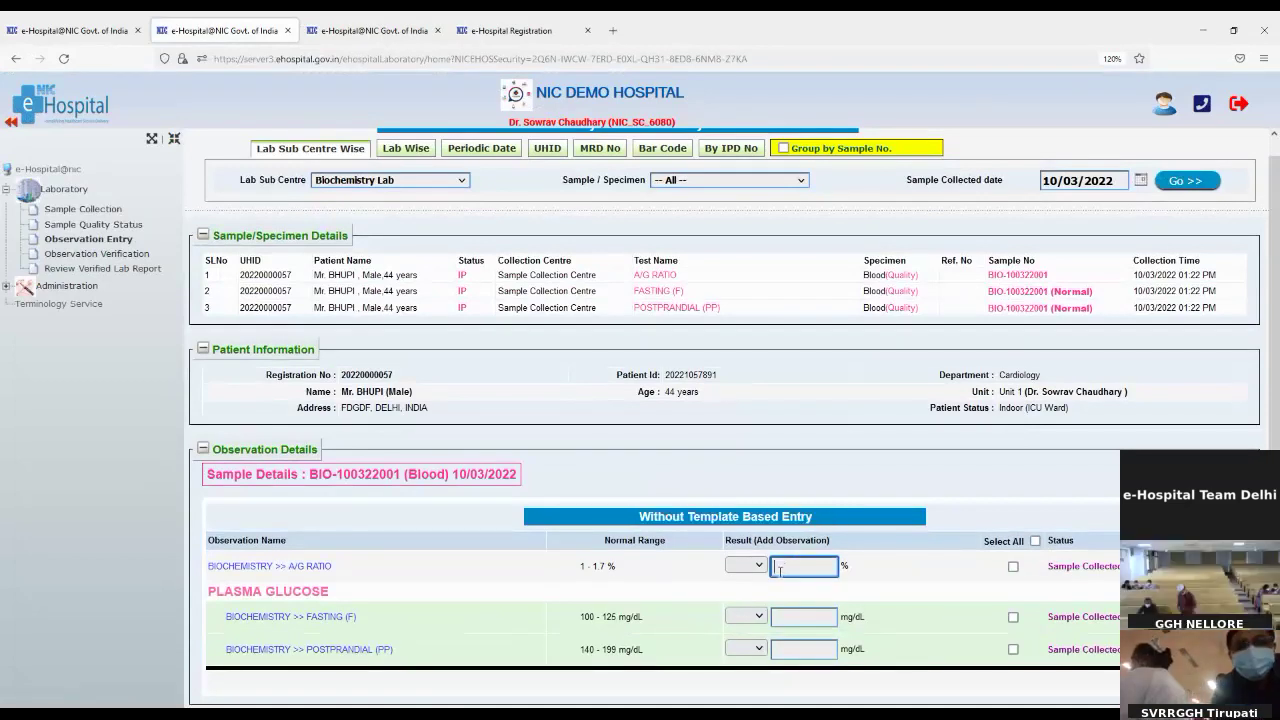
left_click_drag(582, 566, 616, 566)
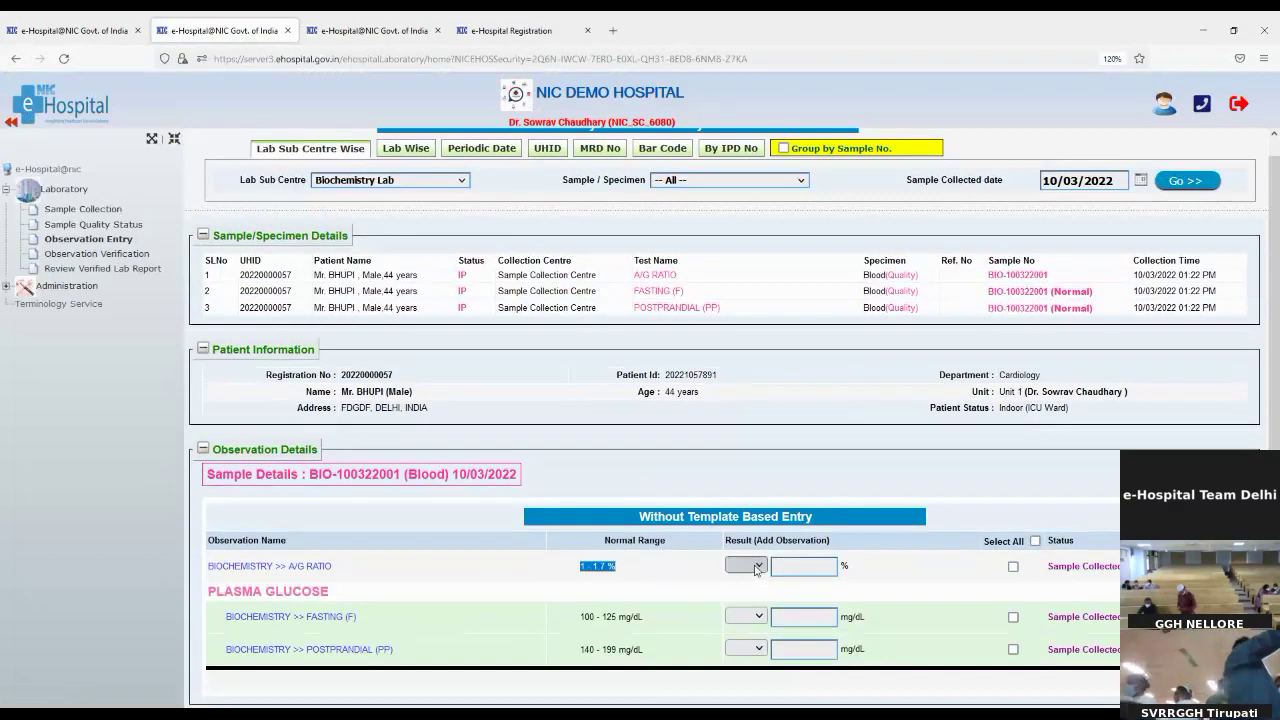
left_click(803, 565)
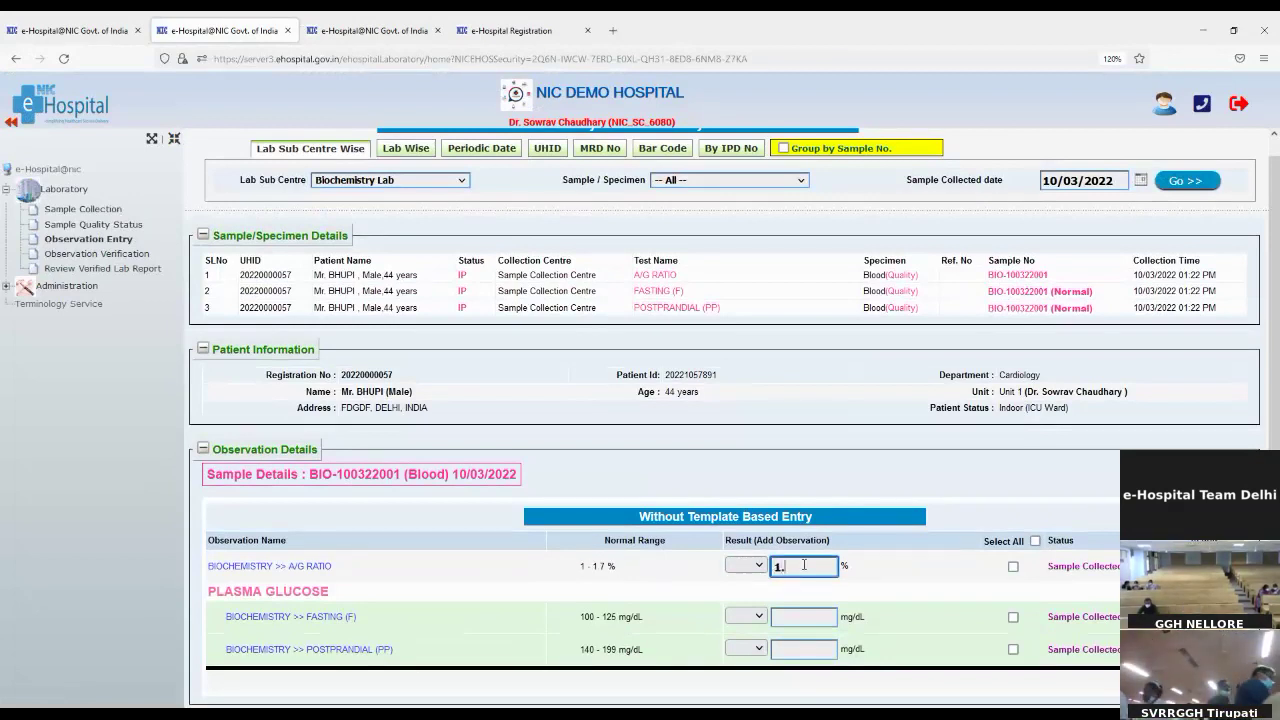
left_click(808, 615)
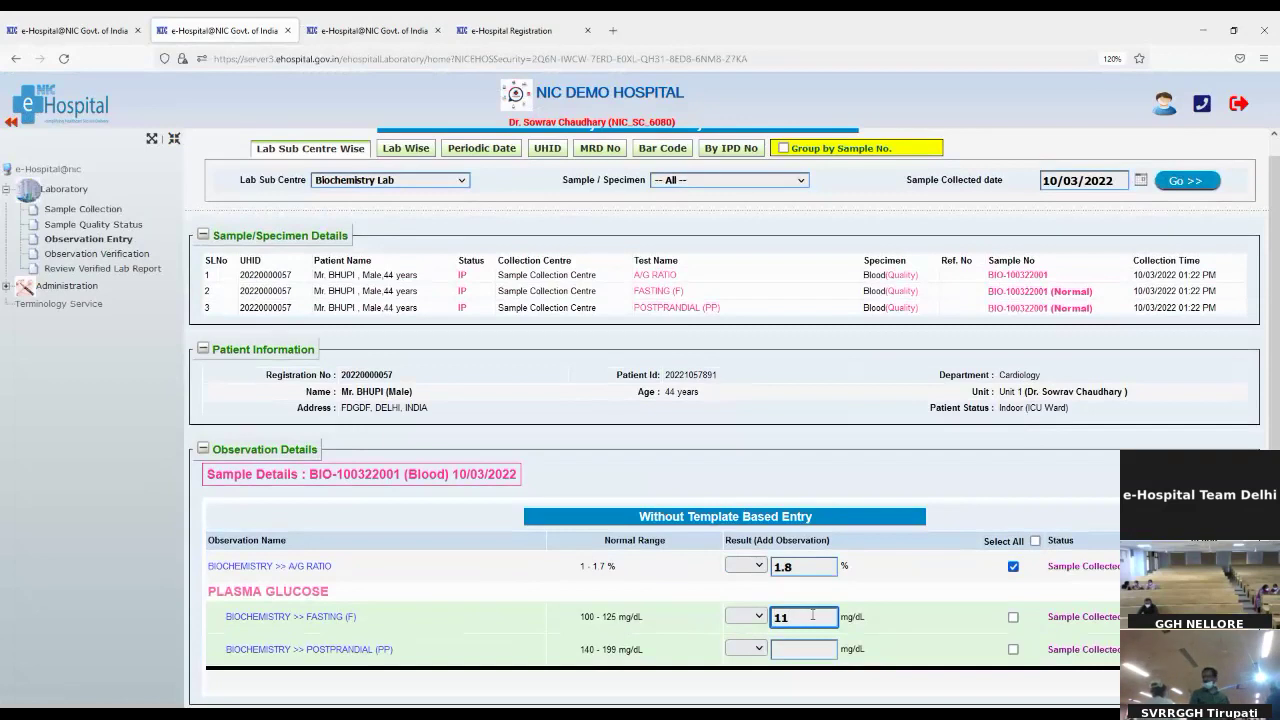
left_click(804, 645)
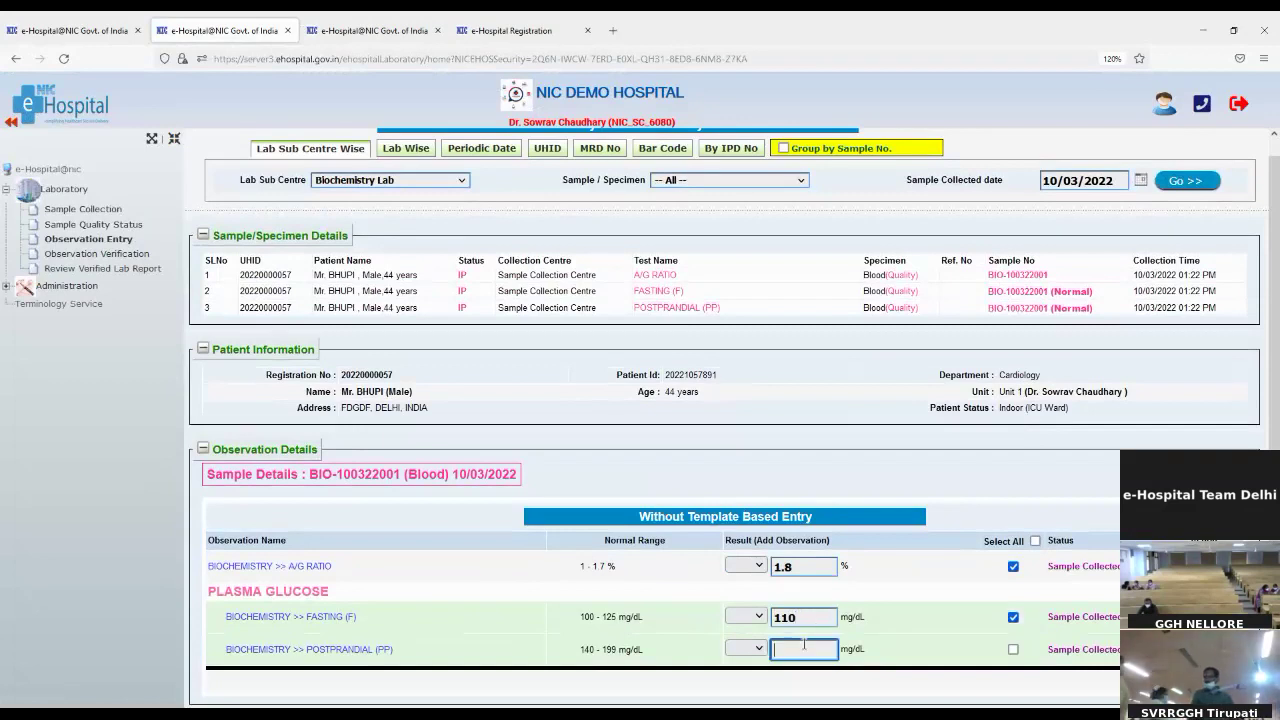
type("200")
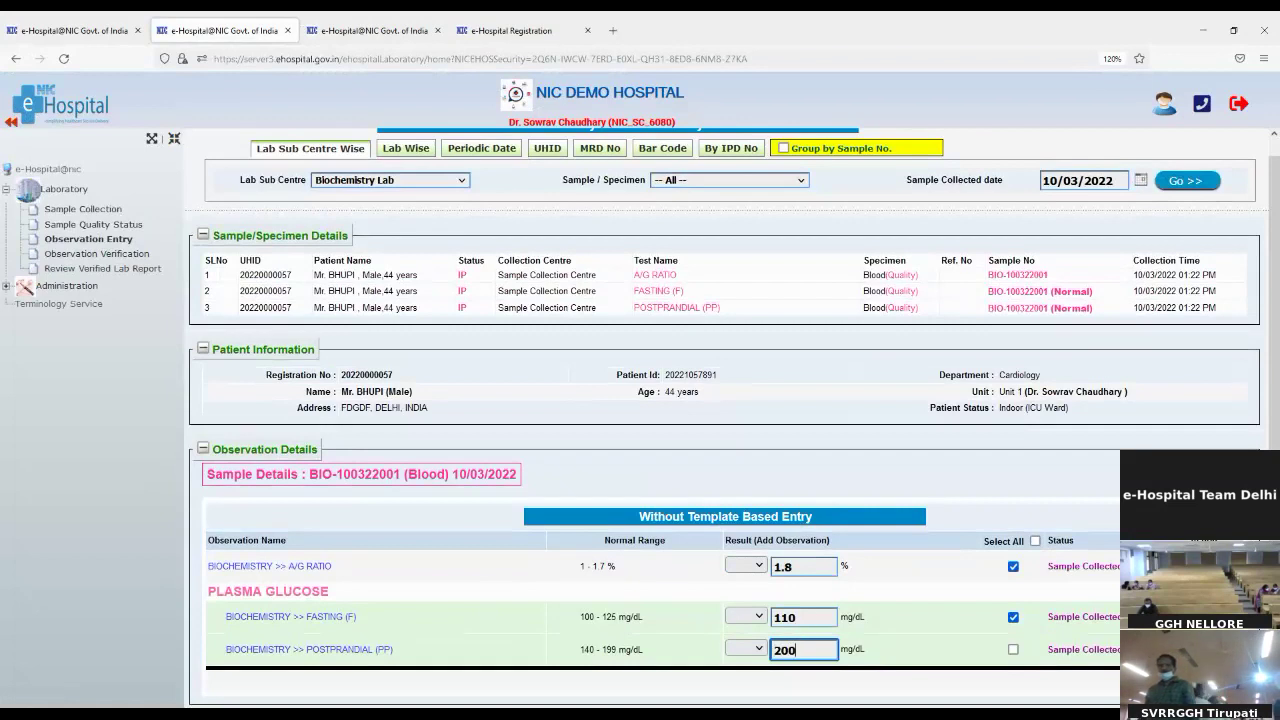
key("Tab")
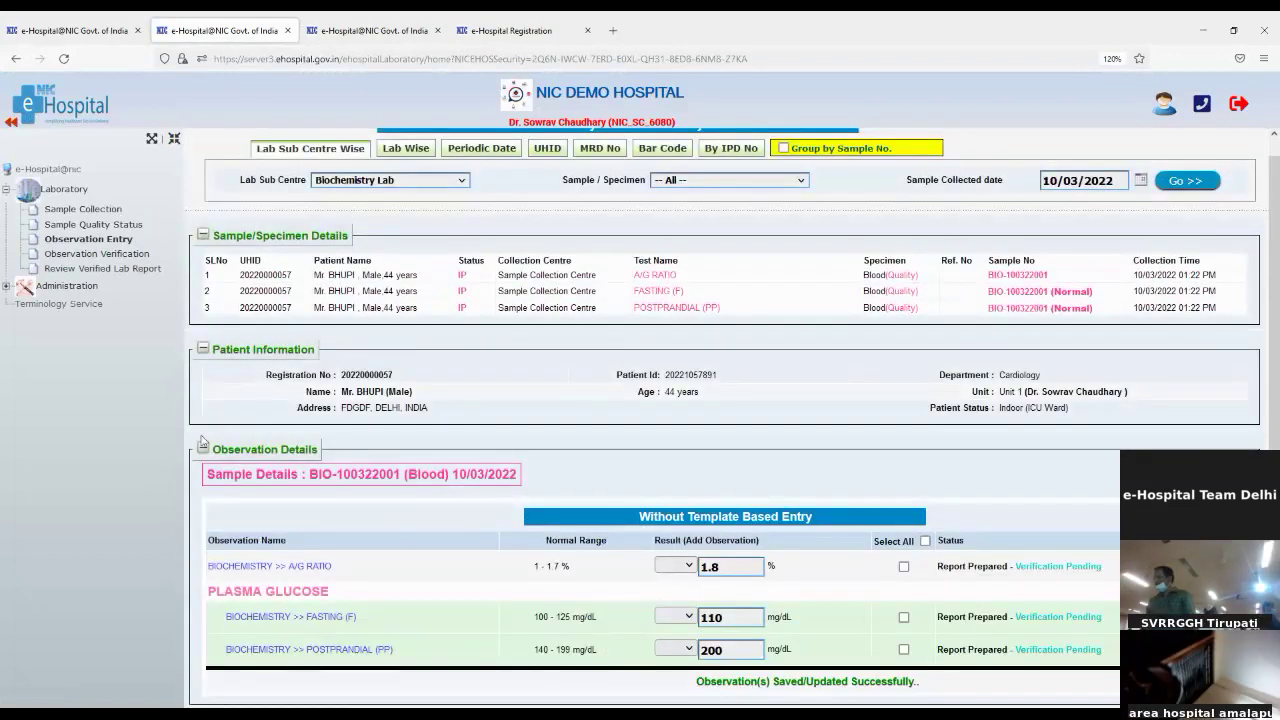
left_click(64, 256)
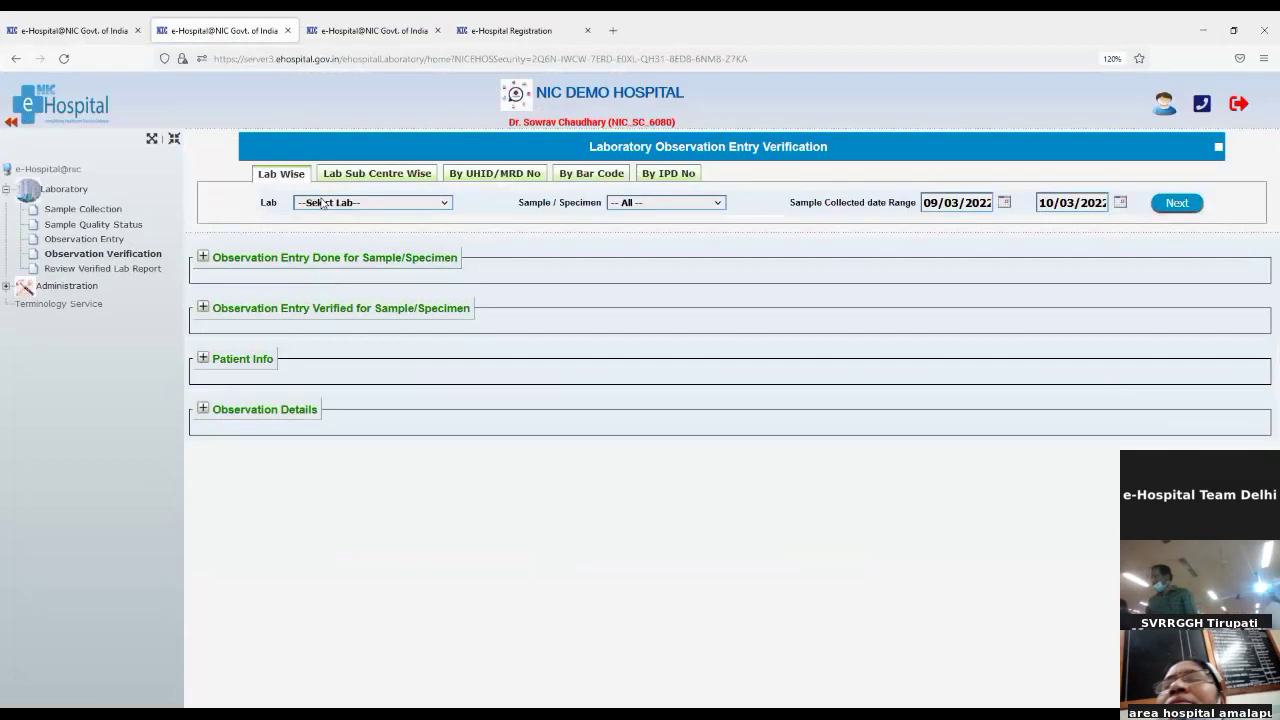
Step: Verify all three observations of sample BIO-100322001 in the BIOCHEMISTRY lab
left_click(327, 247)
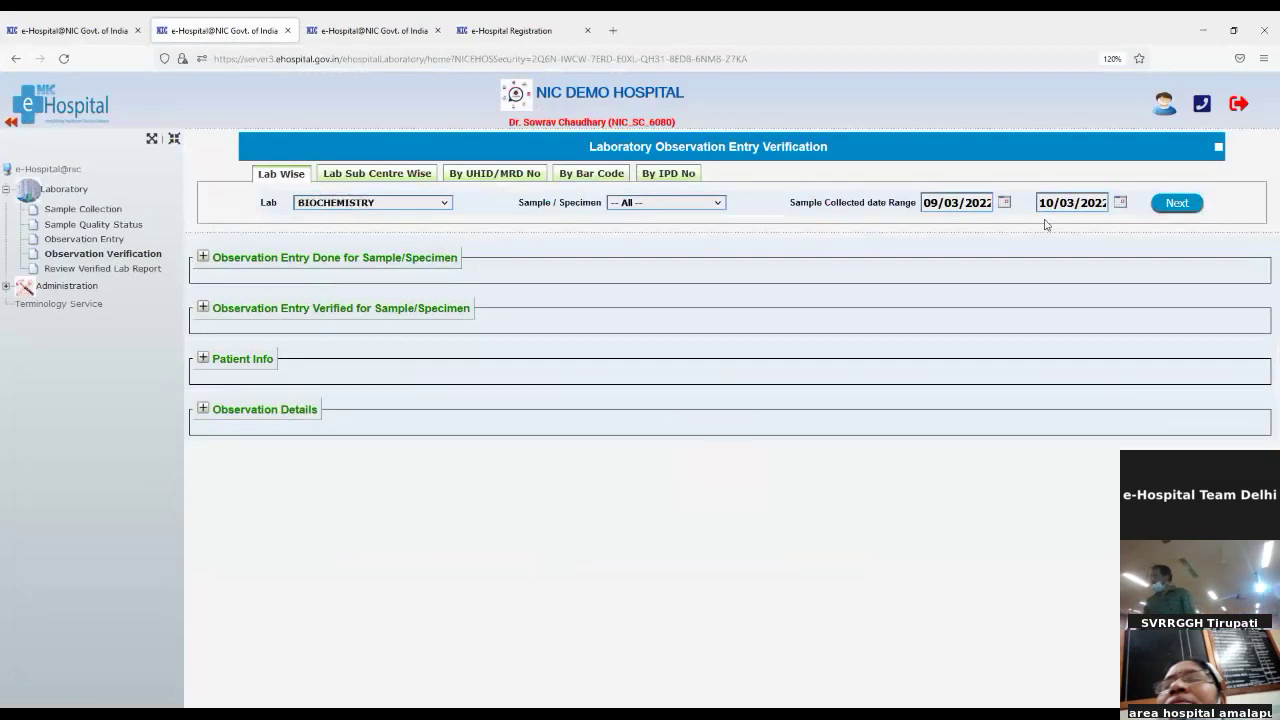
left_click(1188, 208)
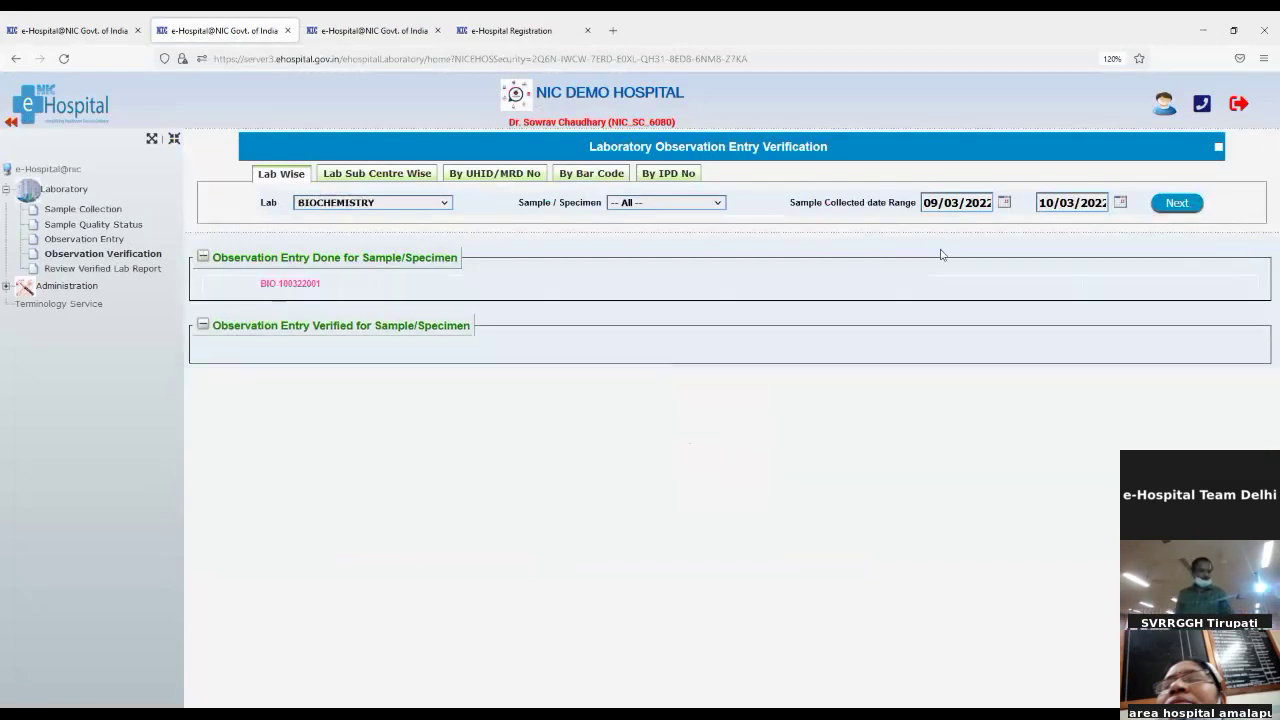
left_click(288, 284)
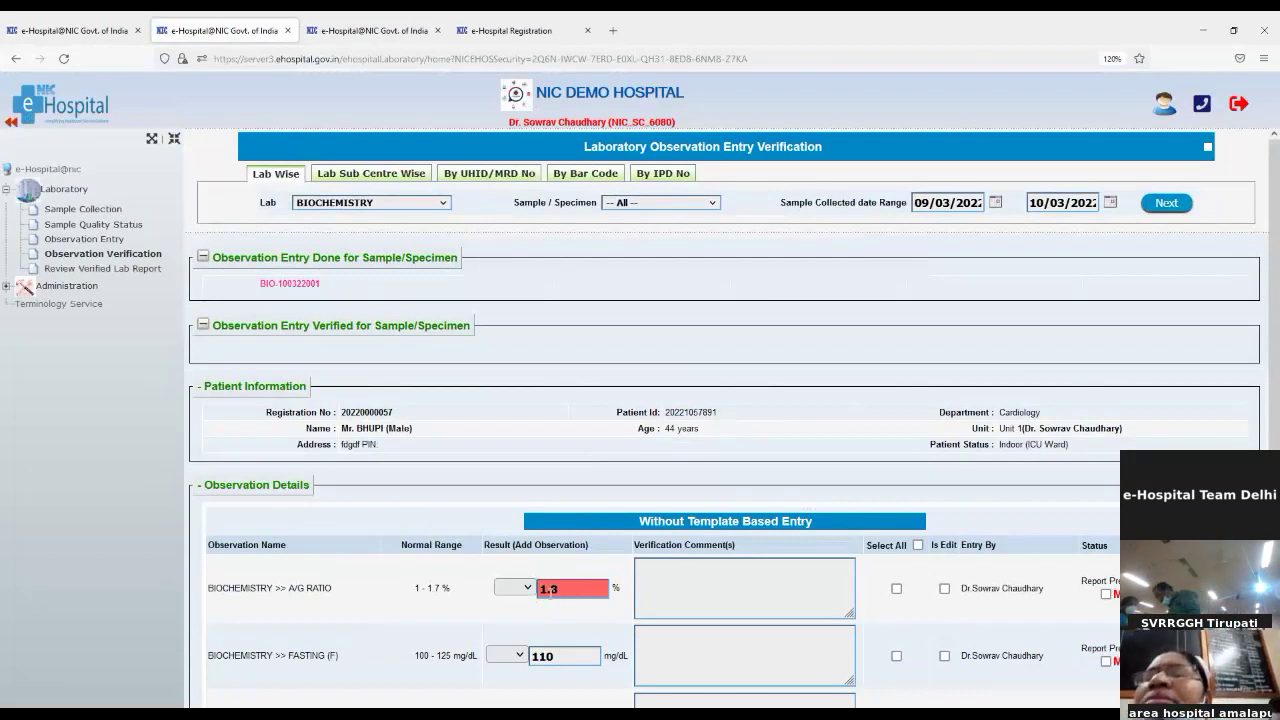
left_click(688, 590)
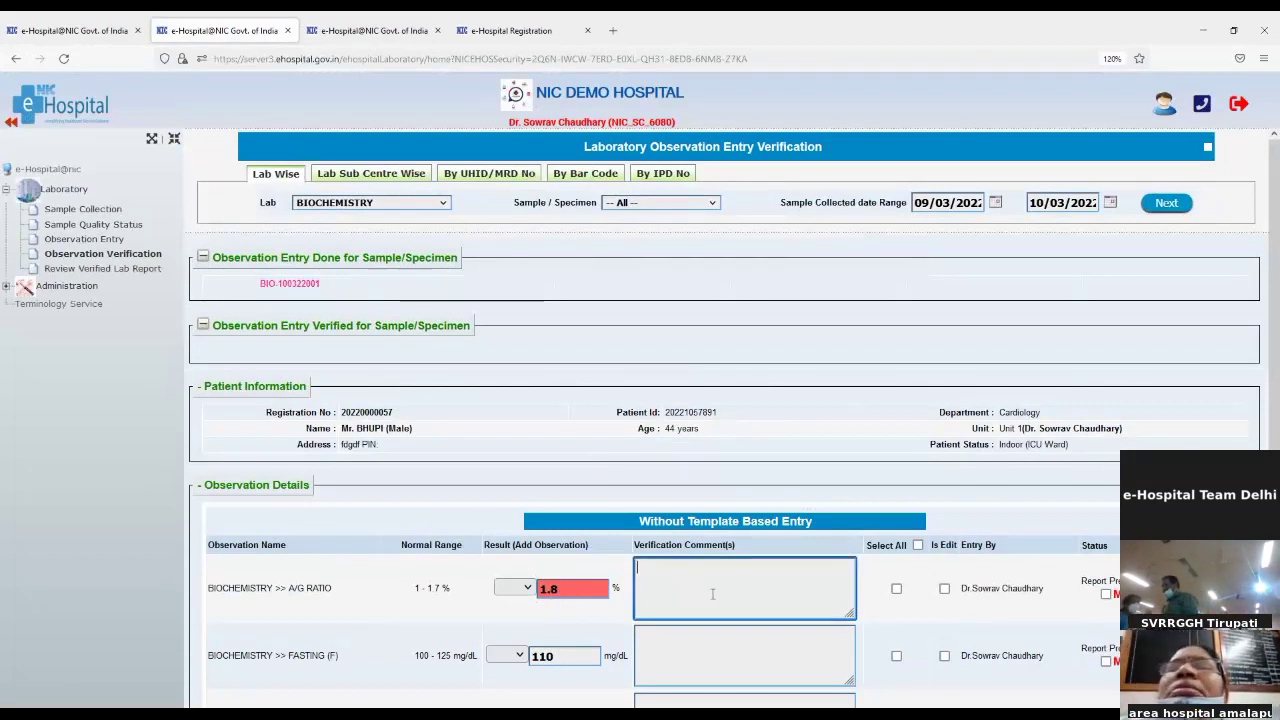
scroll(824, 631, "down", 2)
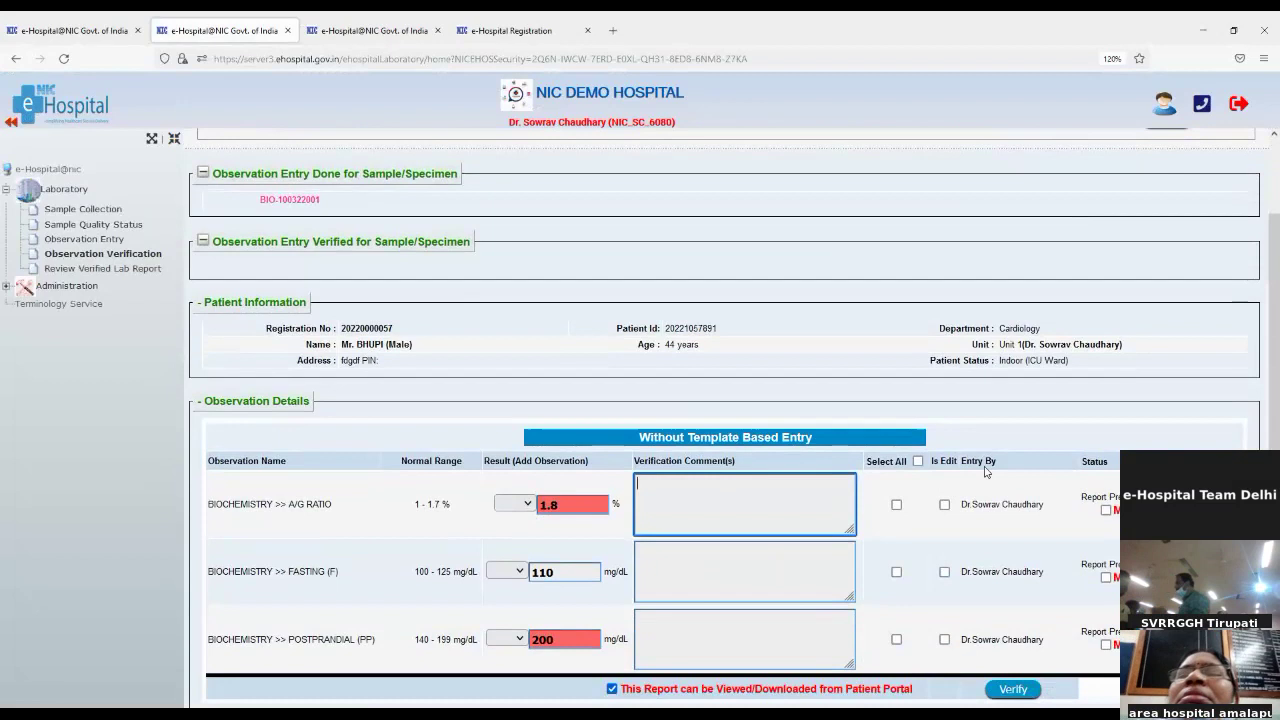
left_click(918, 461)
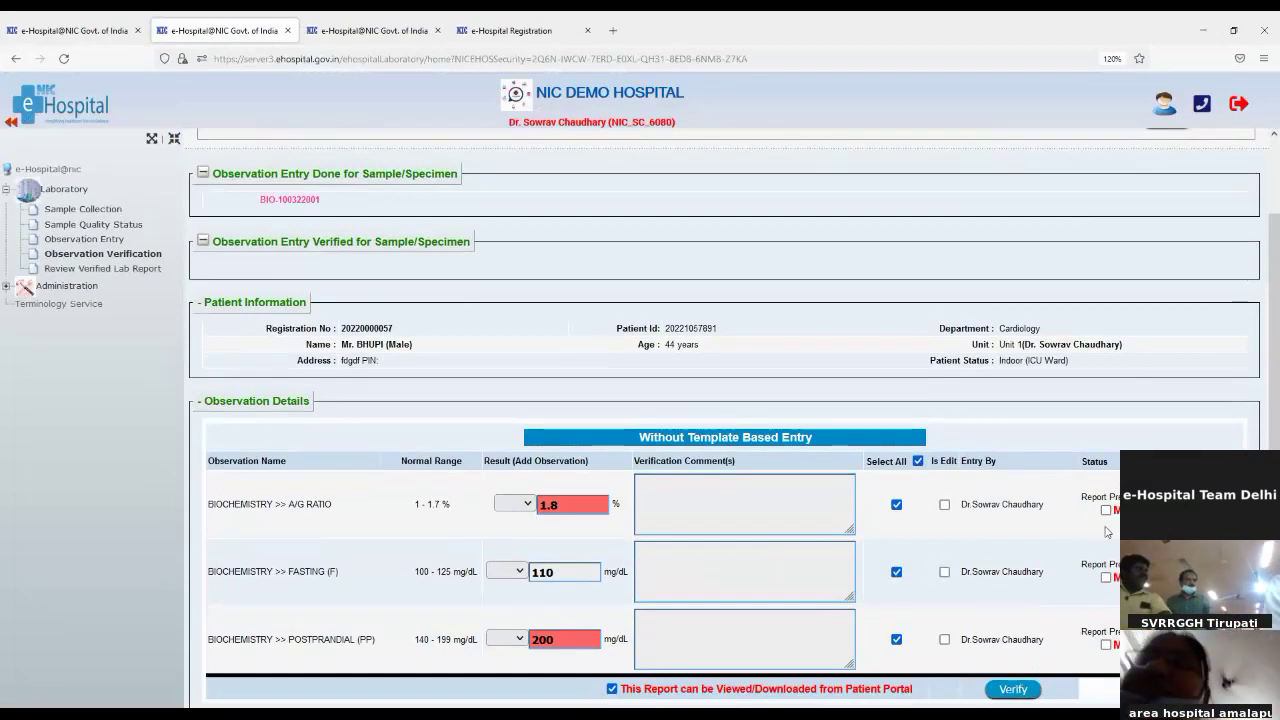
left_click(1008, 690)
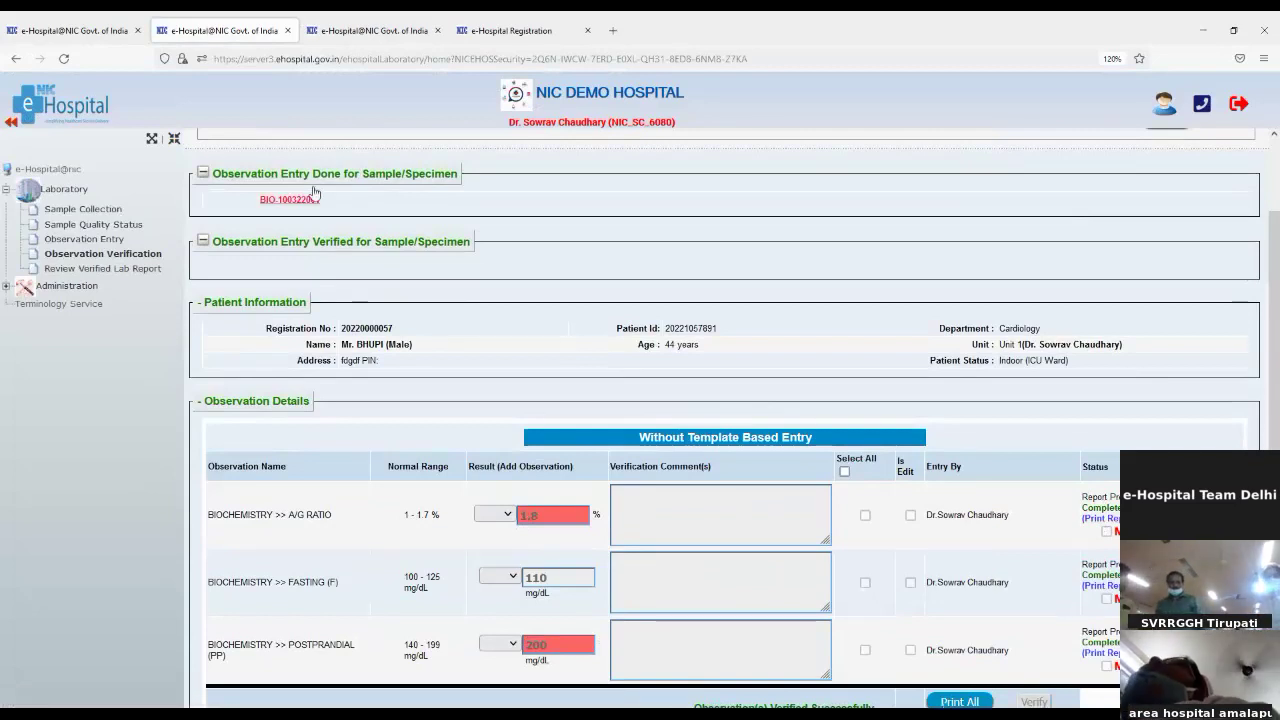
left_click(389, 31)
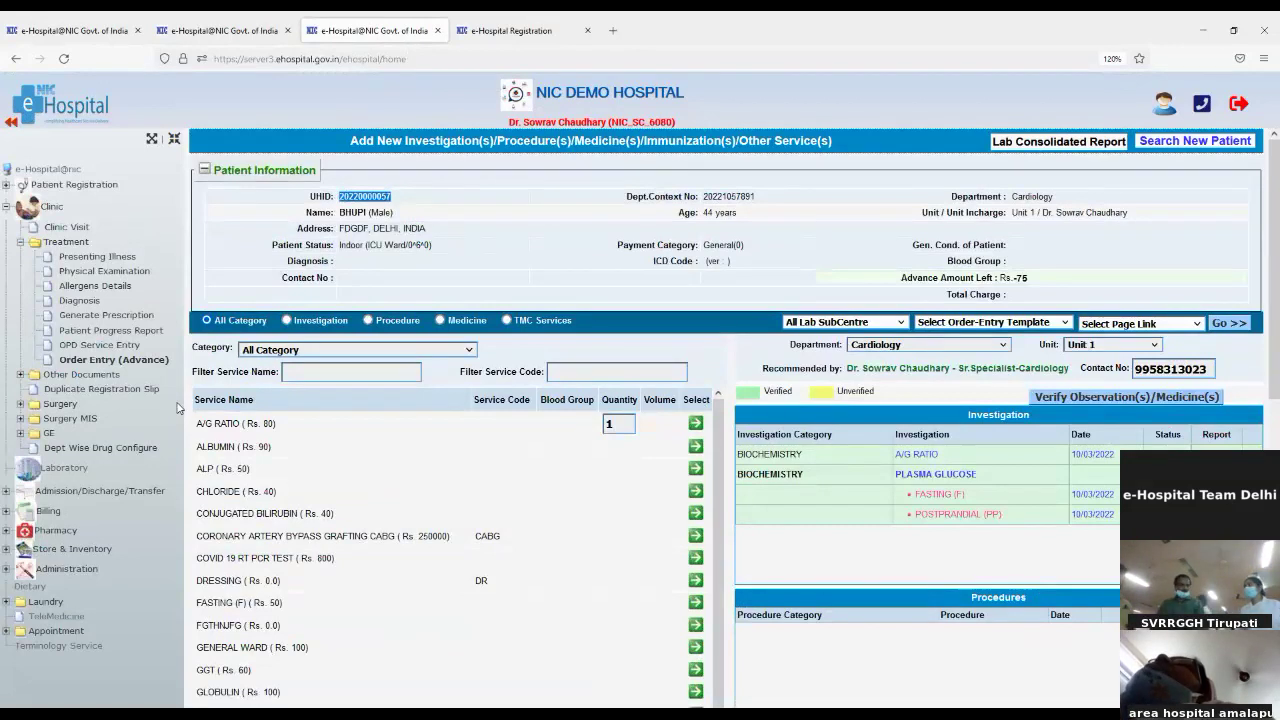
Step: Refresh the order-entry page, view the printable lab report, then open the Consolidated Lab Report
left_click(80, 364)
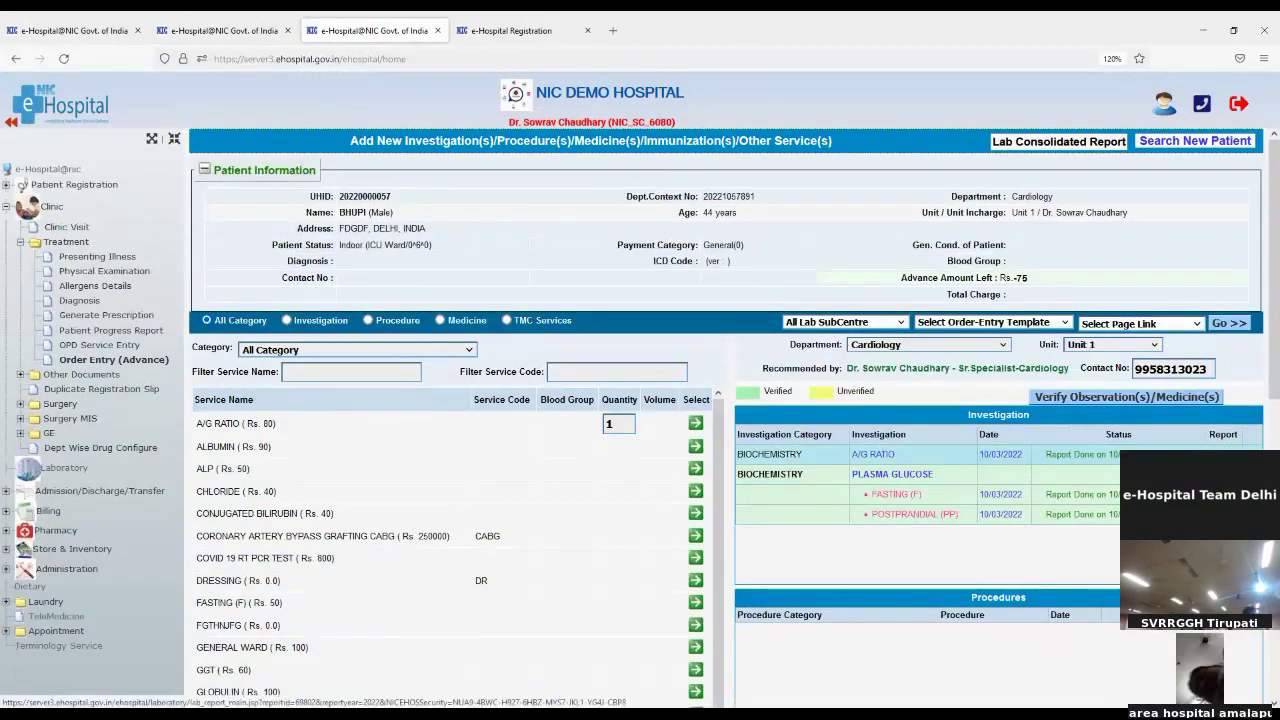
left_click(1082, 454)
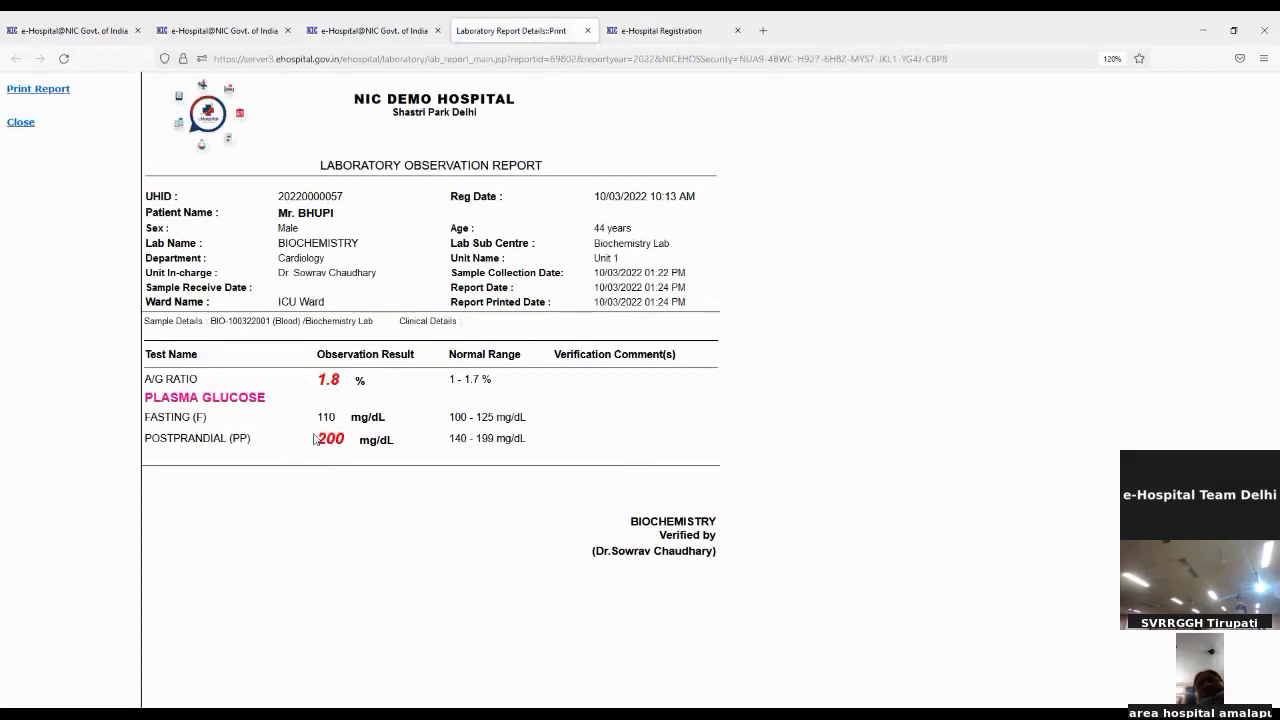
left_click_drag(320, 437, 349, 436)
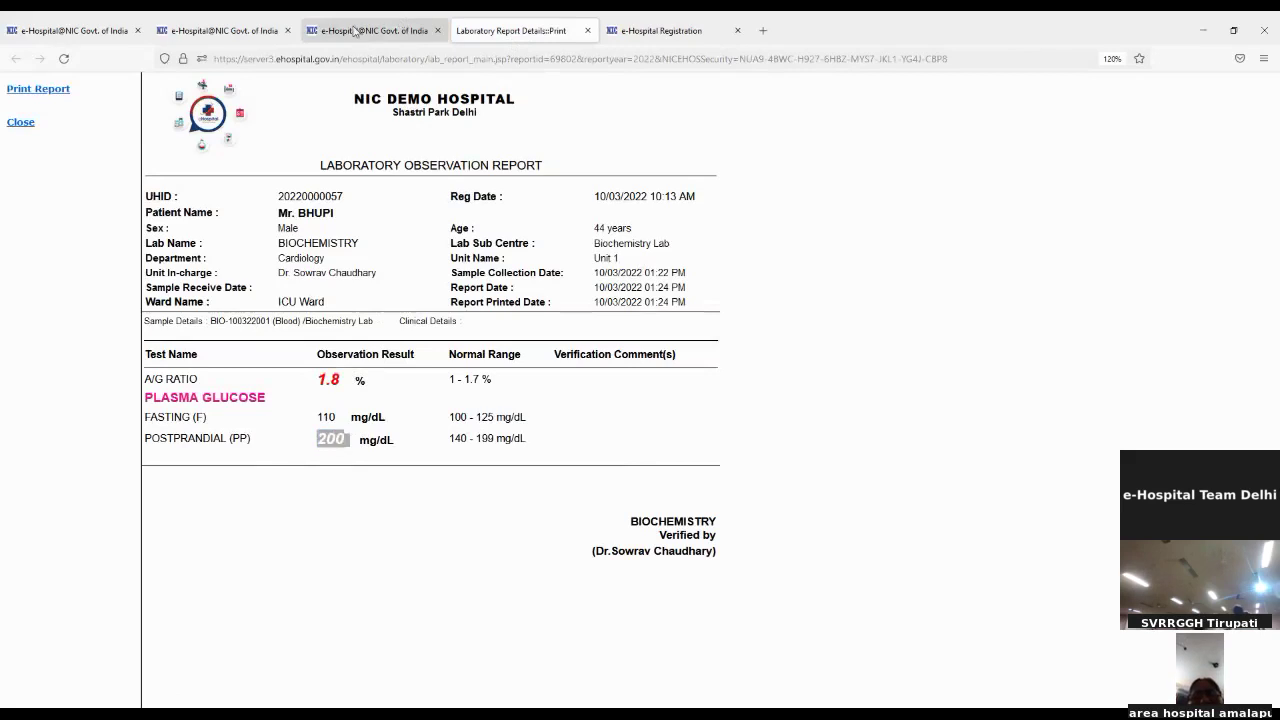
left_click(355, 31)
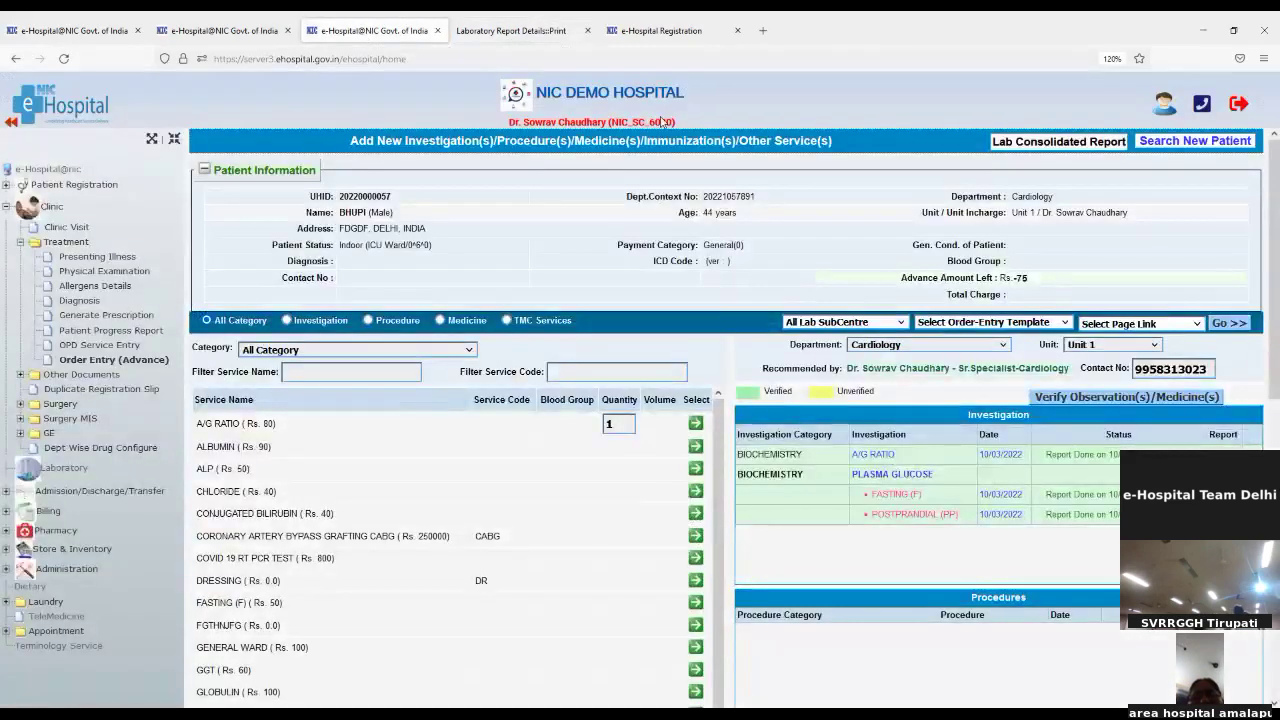
left_click(1041, 143)
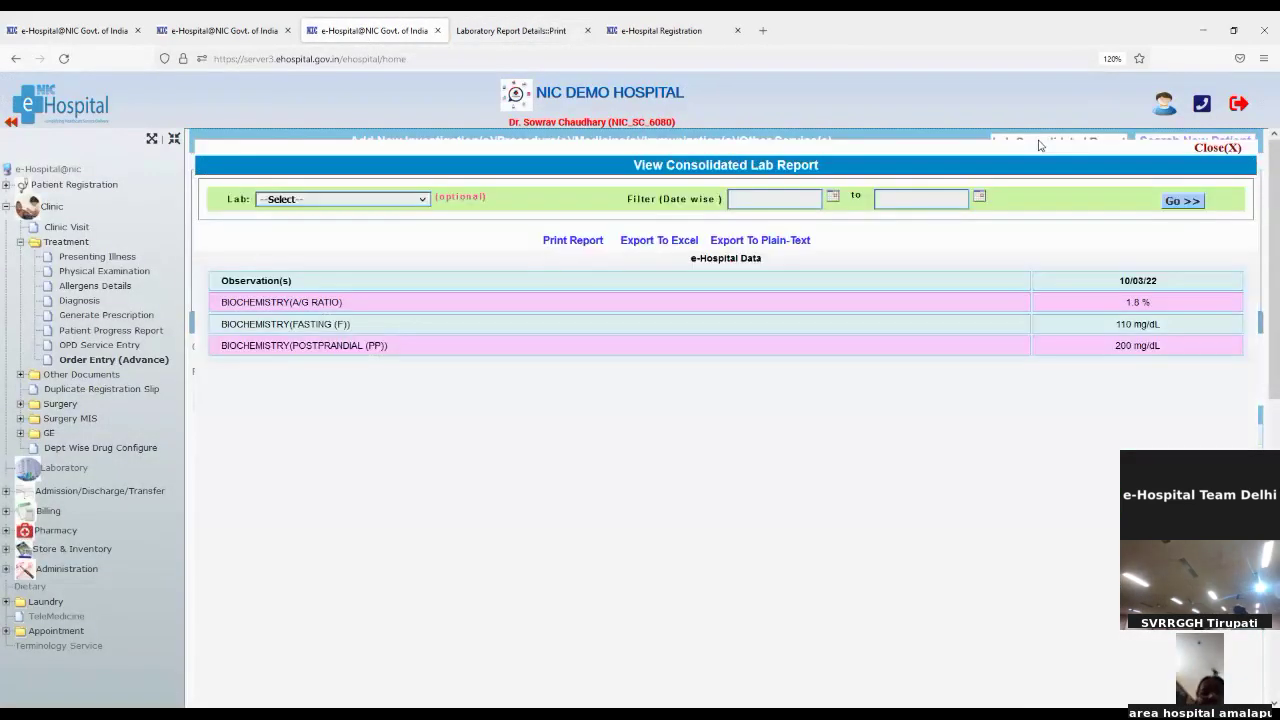
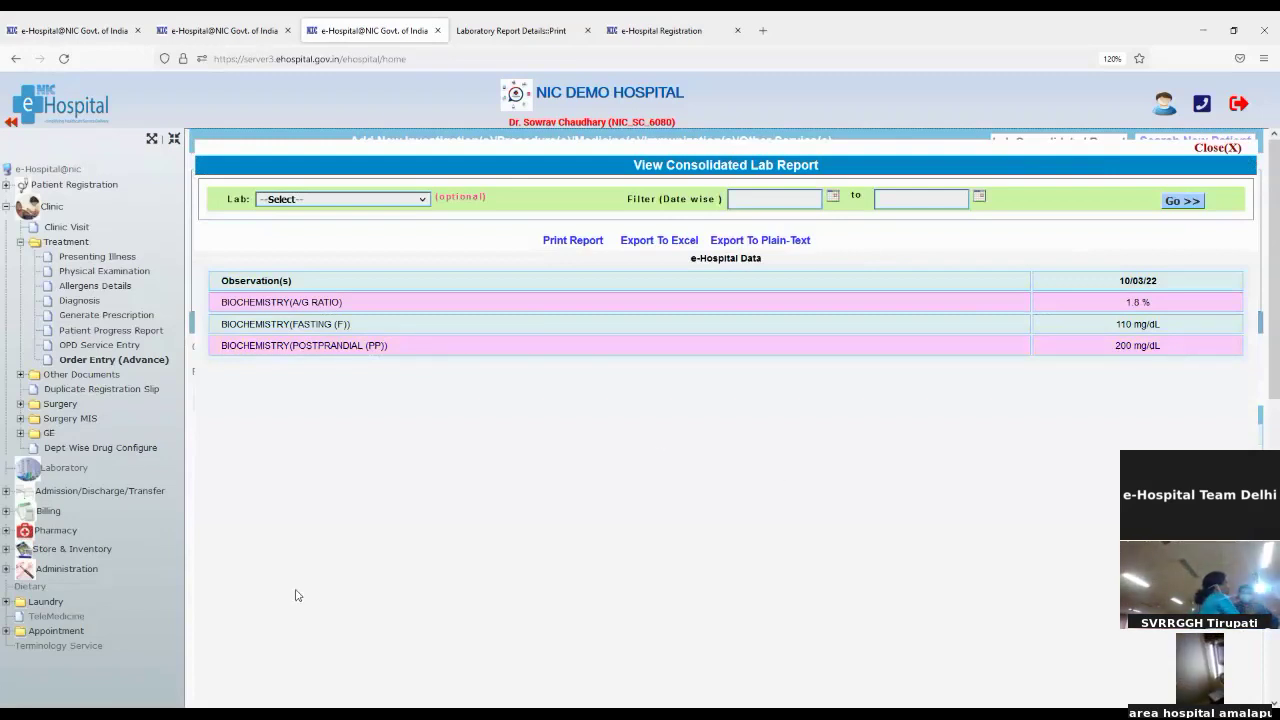
Step: Close the consolidated lab report, collapse Treatment and expand Other Documents in the sidebar
left_click(1213, 148)
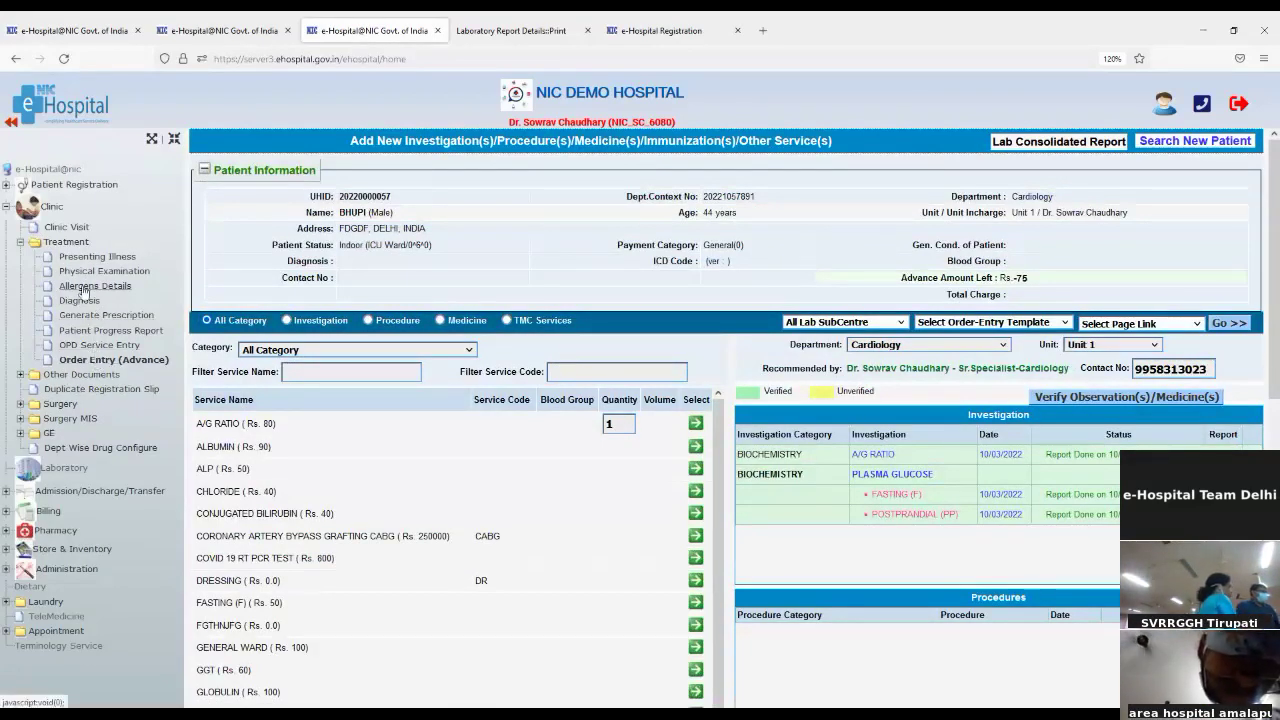
left_click(21, 243)
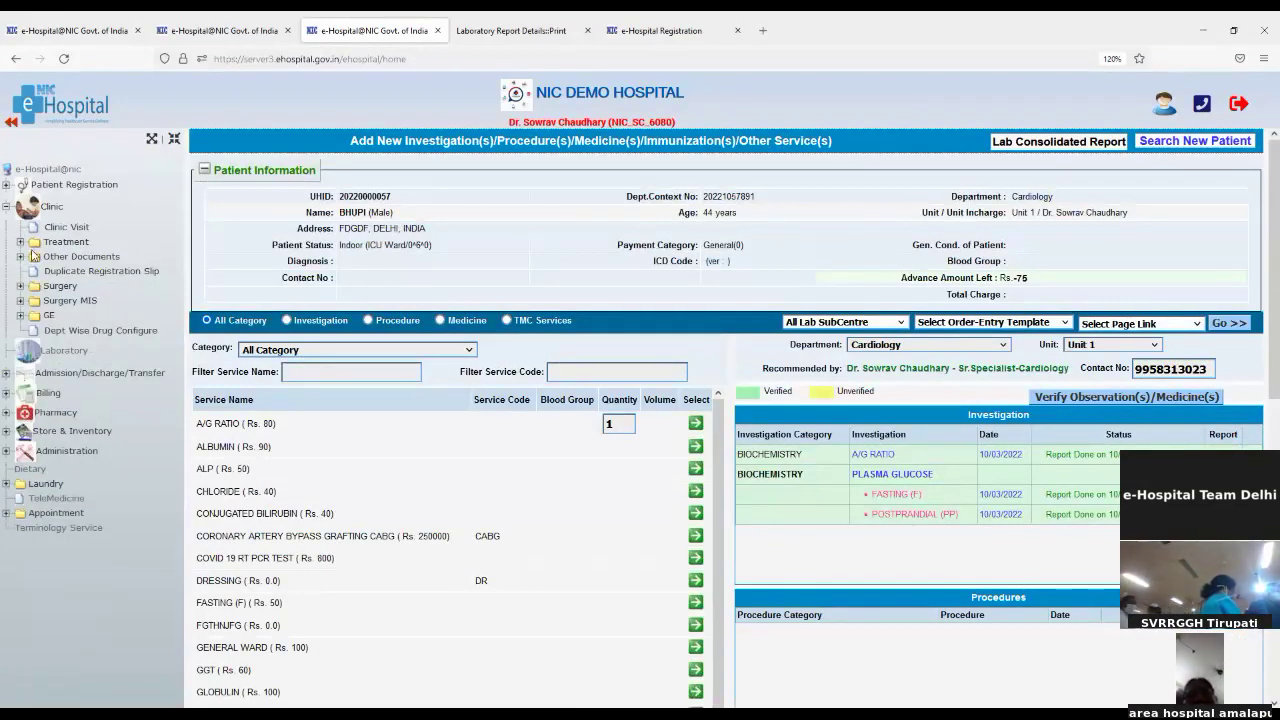
left_click(21, 257)
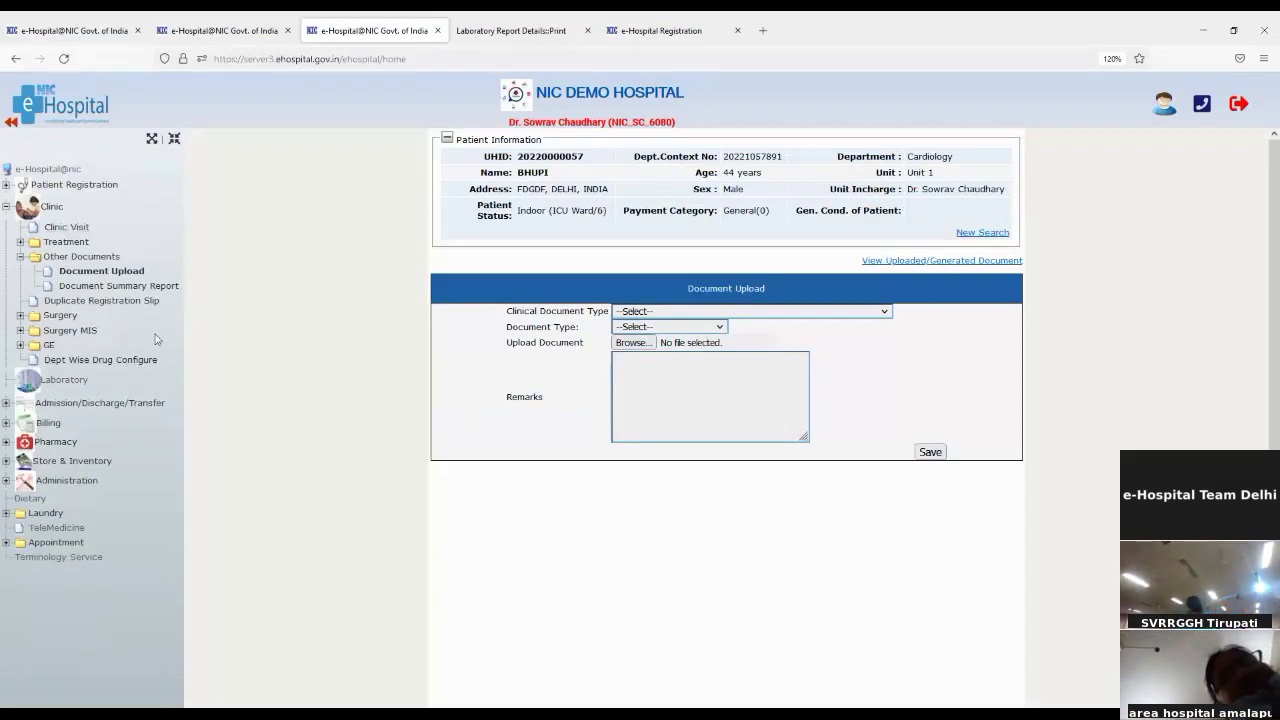
Step: Run the Document Summary Report for 01/03/2022 to 10/03/2022, then open Duplicate Registration Slip
left_click(106, 287)
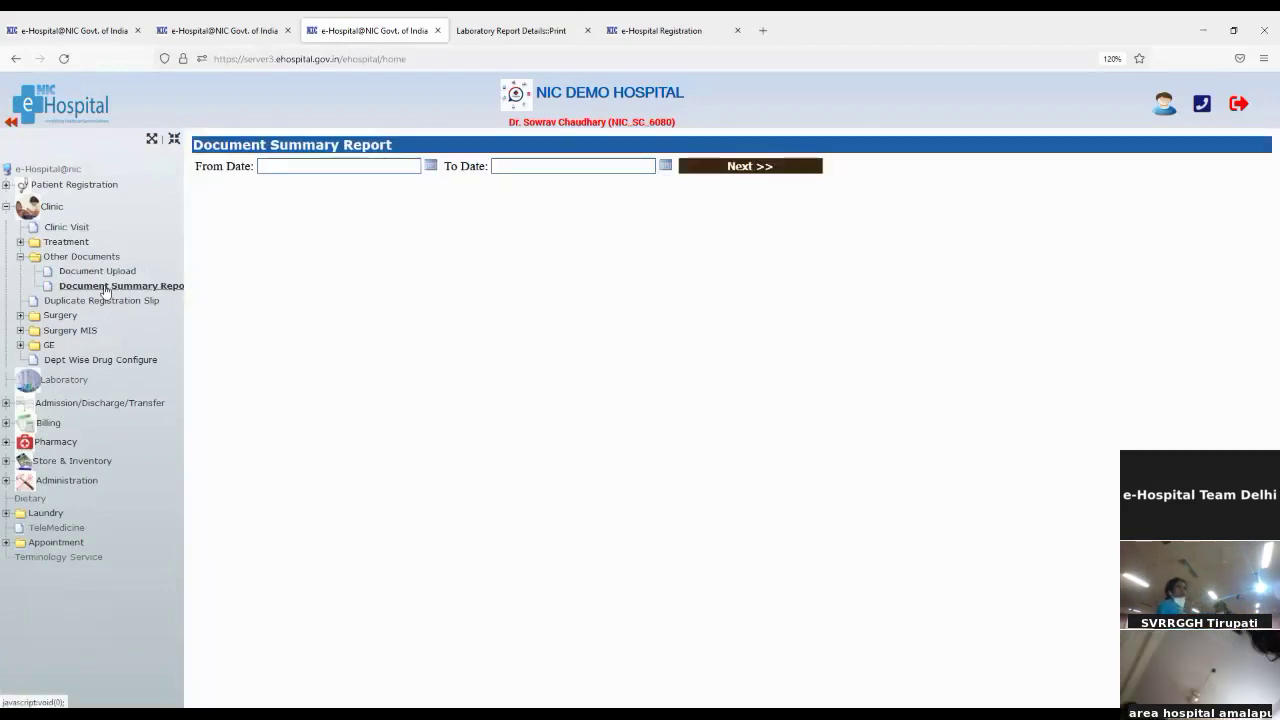
left_click(430, 166)
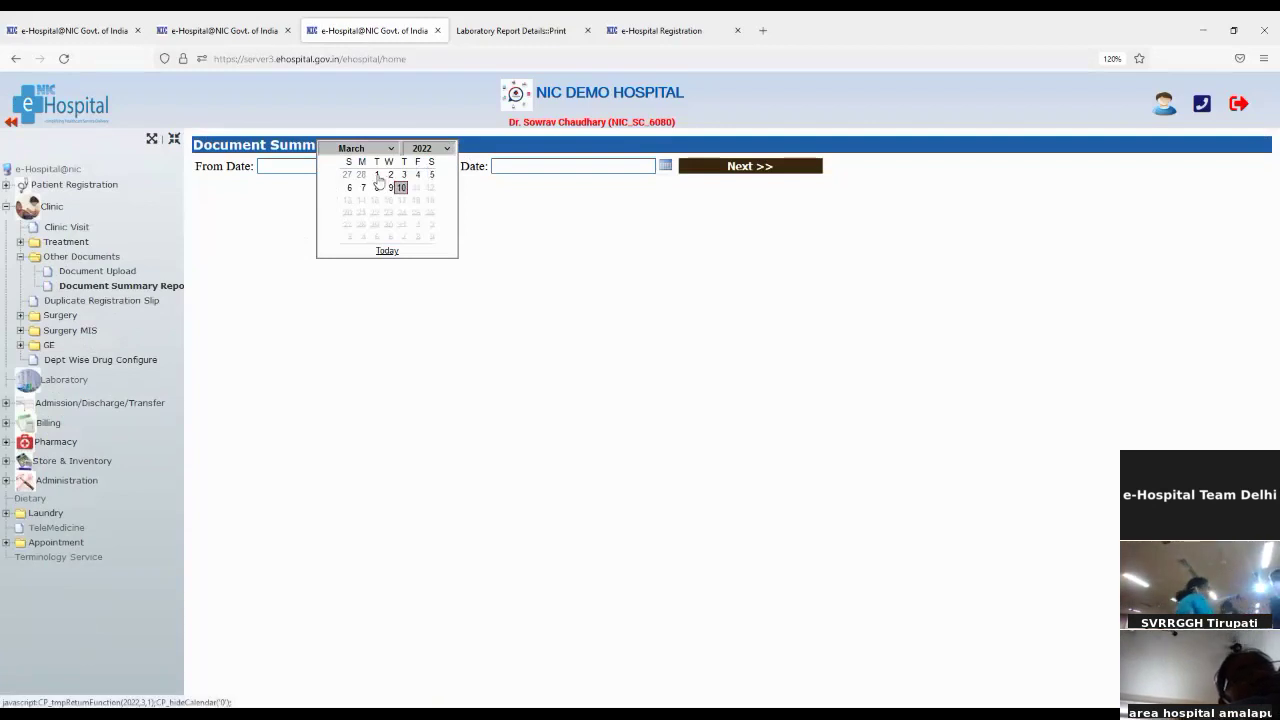
left_click(376, 175)
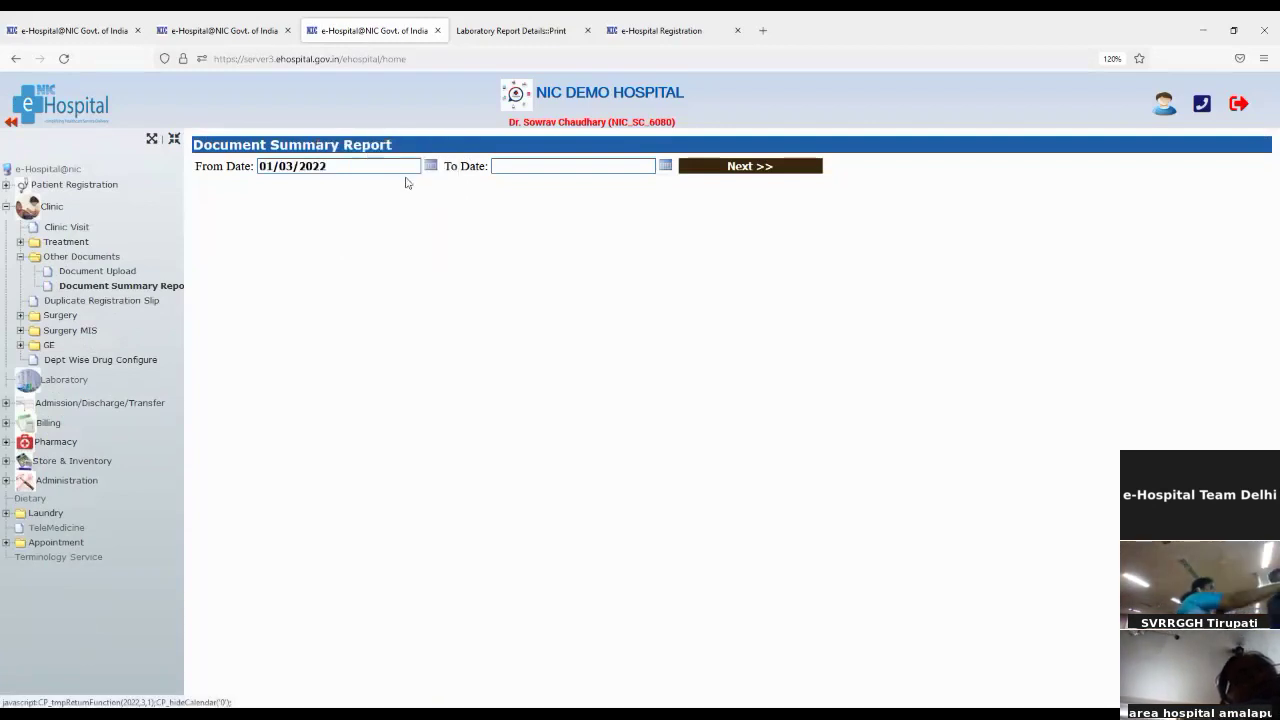
left_click(665, 164)
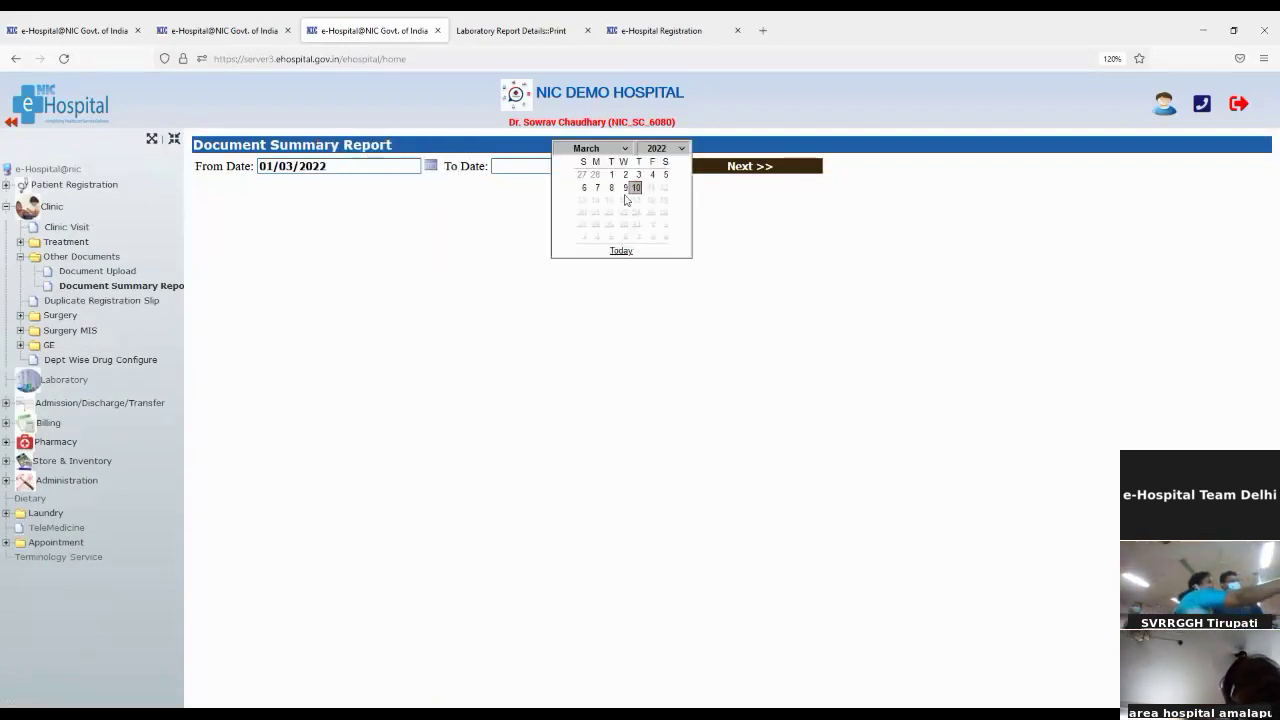
left_click(635, 188)
left_click(715, 170)
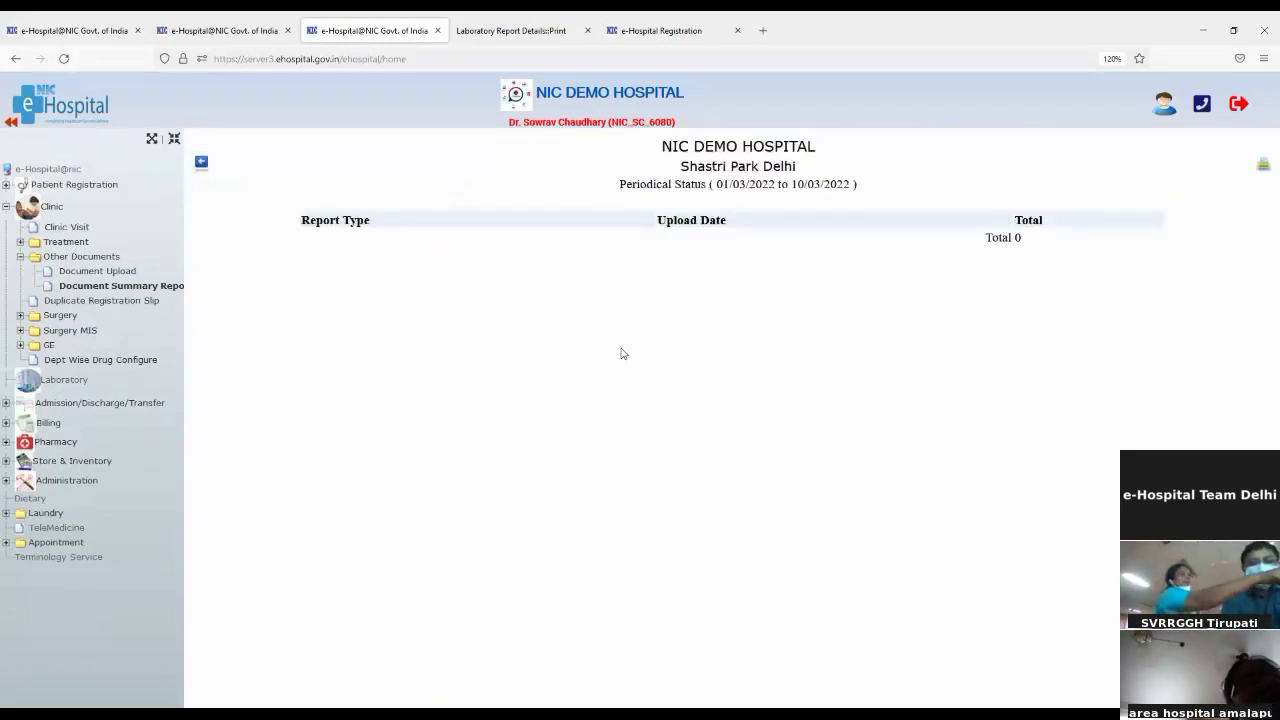
left_click(102, 302)
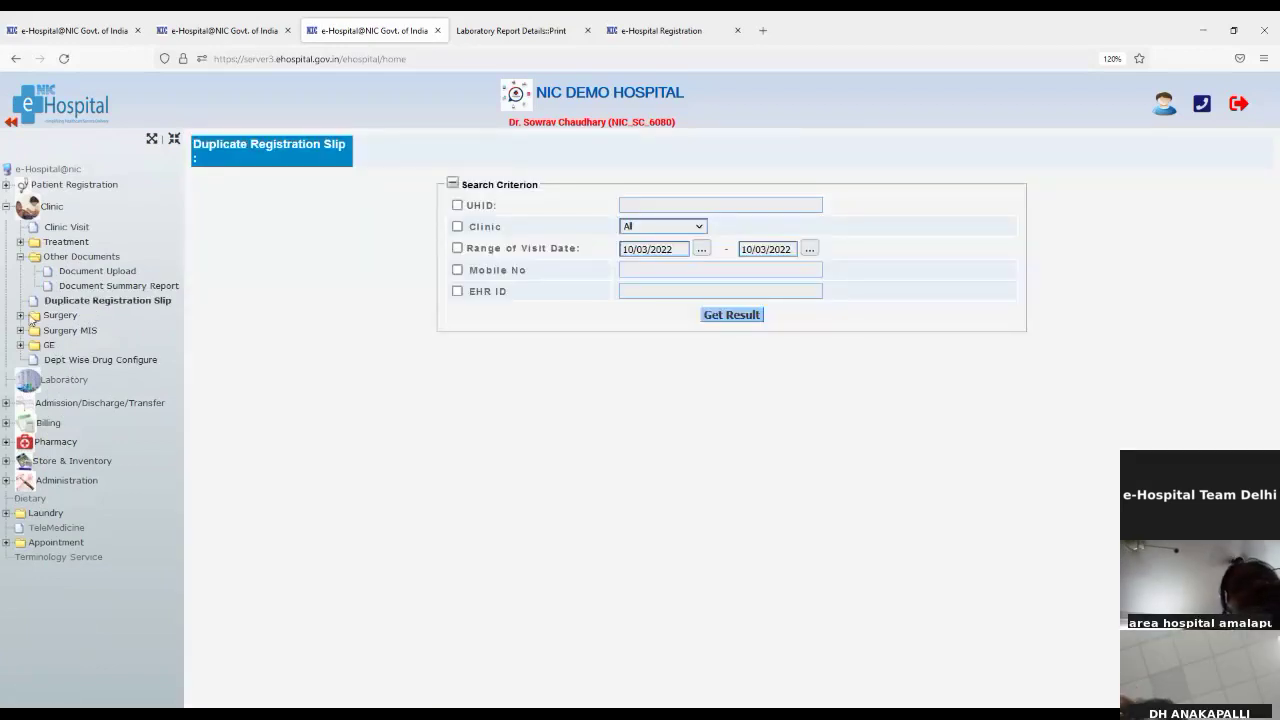
Step: Collapse Other Documents, expand Surgery and open the Consolidated OT Schedule
left_click(20, 257)
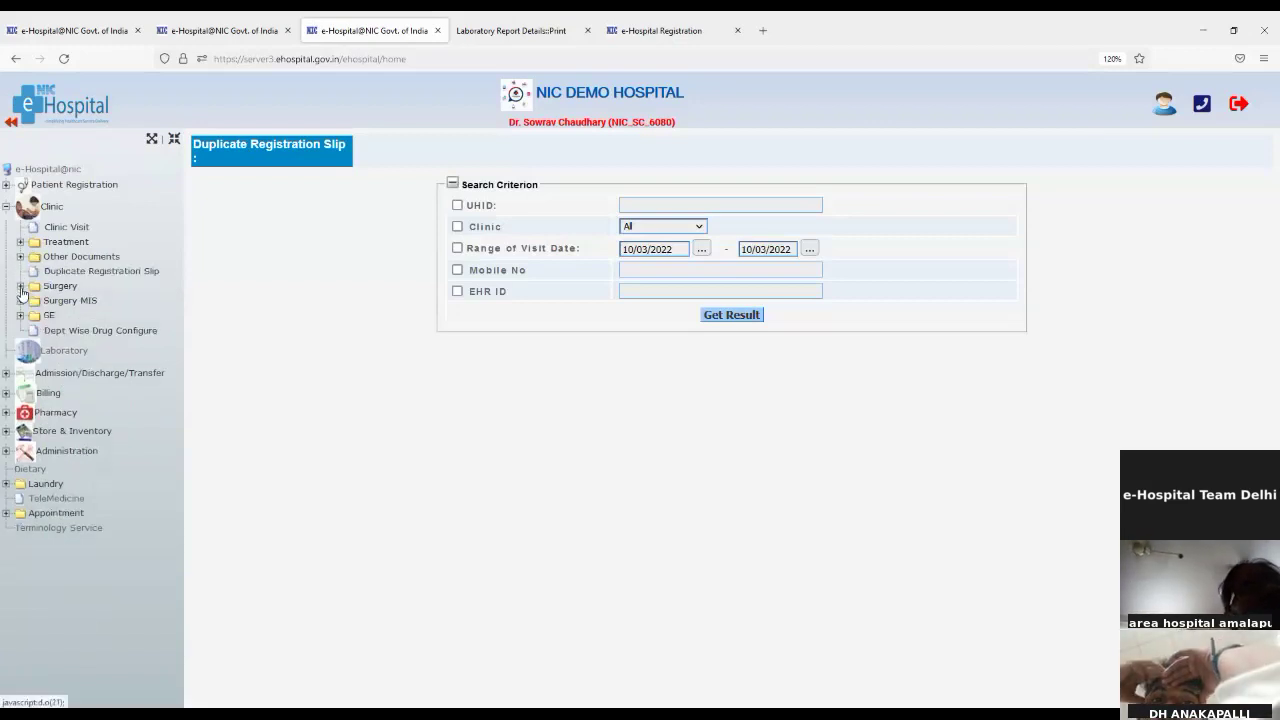
left_click(20, 287)
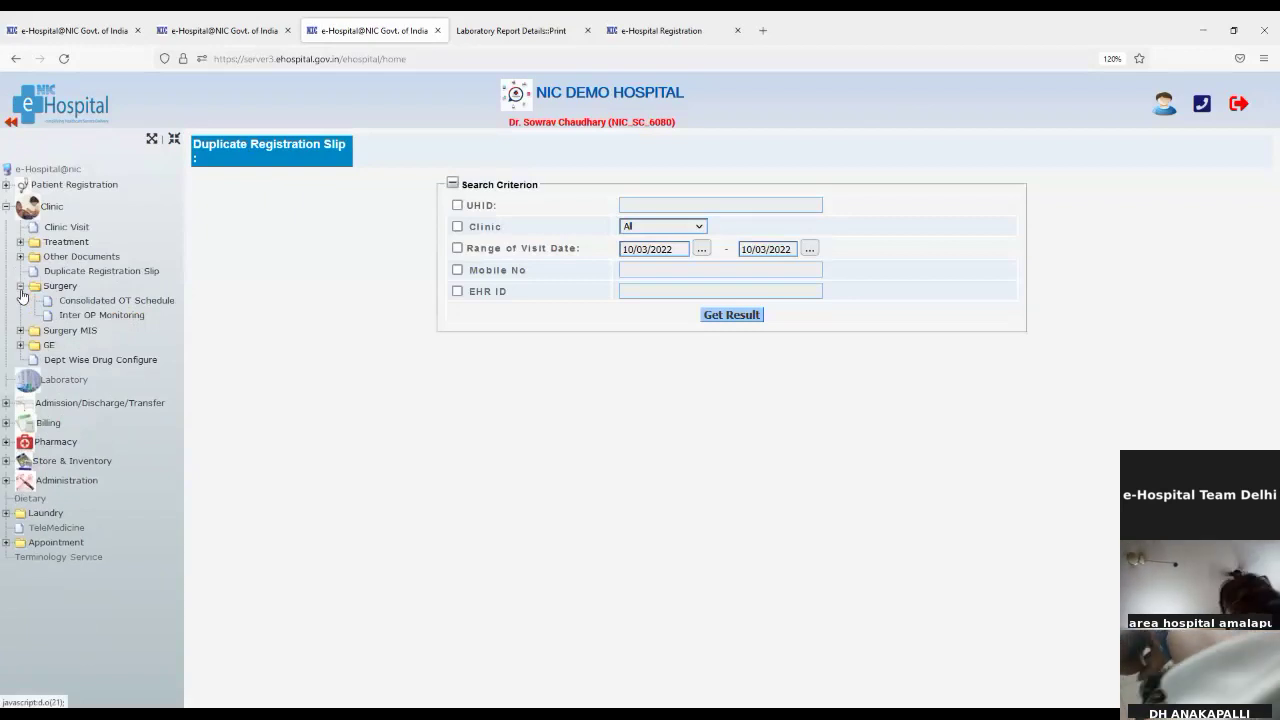
left_click(76, 301)
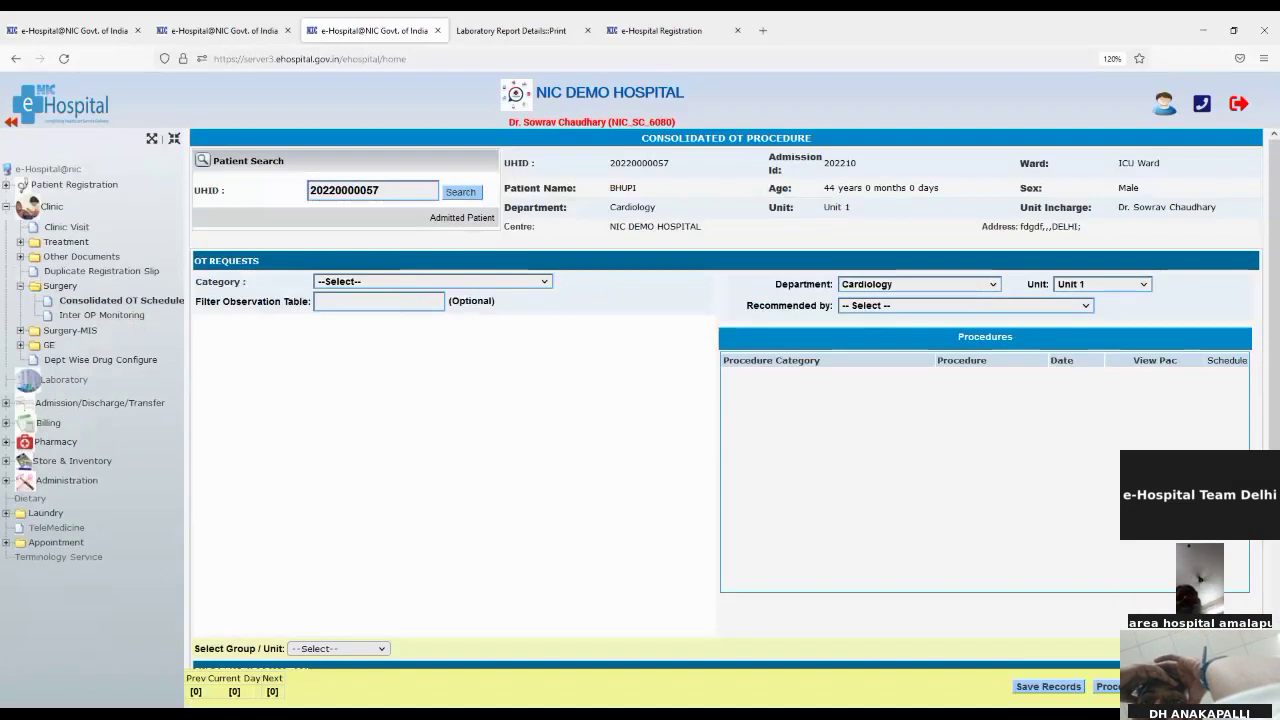
Step: Order CABG under OT PROCEDURES, verify it with a recommending cardiologist, and mark it for scheduling
left_click(337, 323)
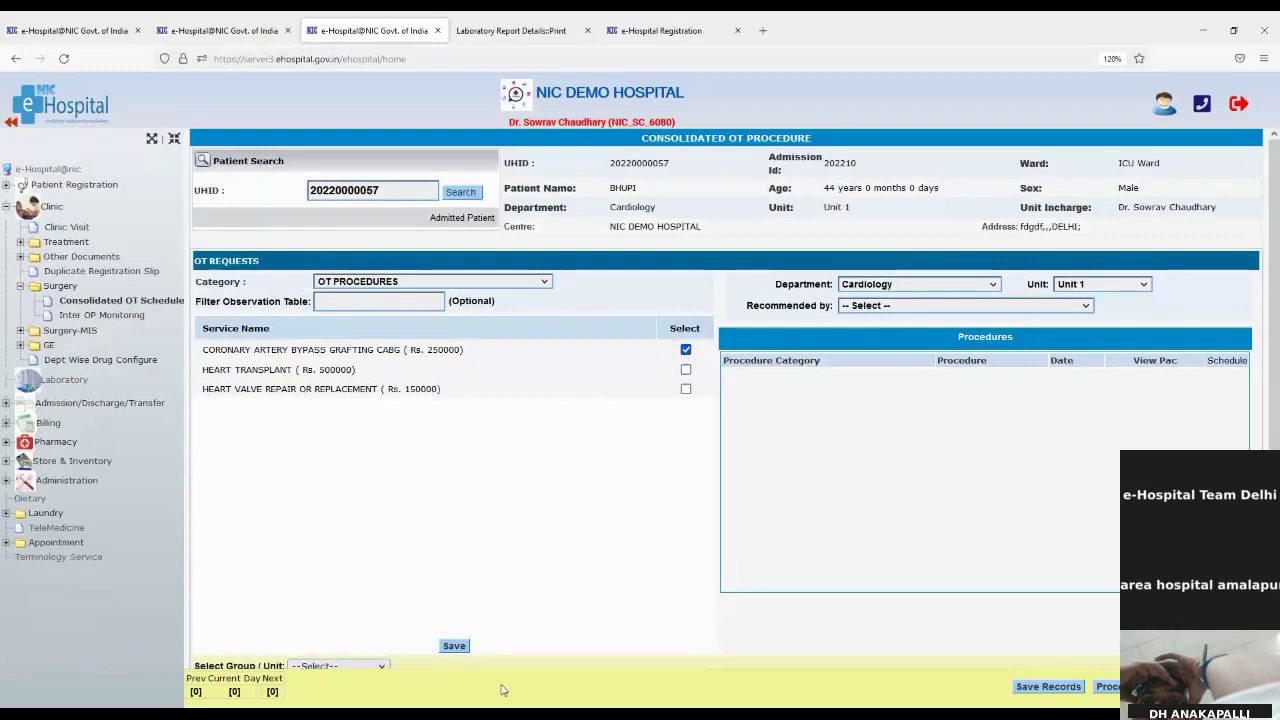
left_click(454, 647)
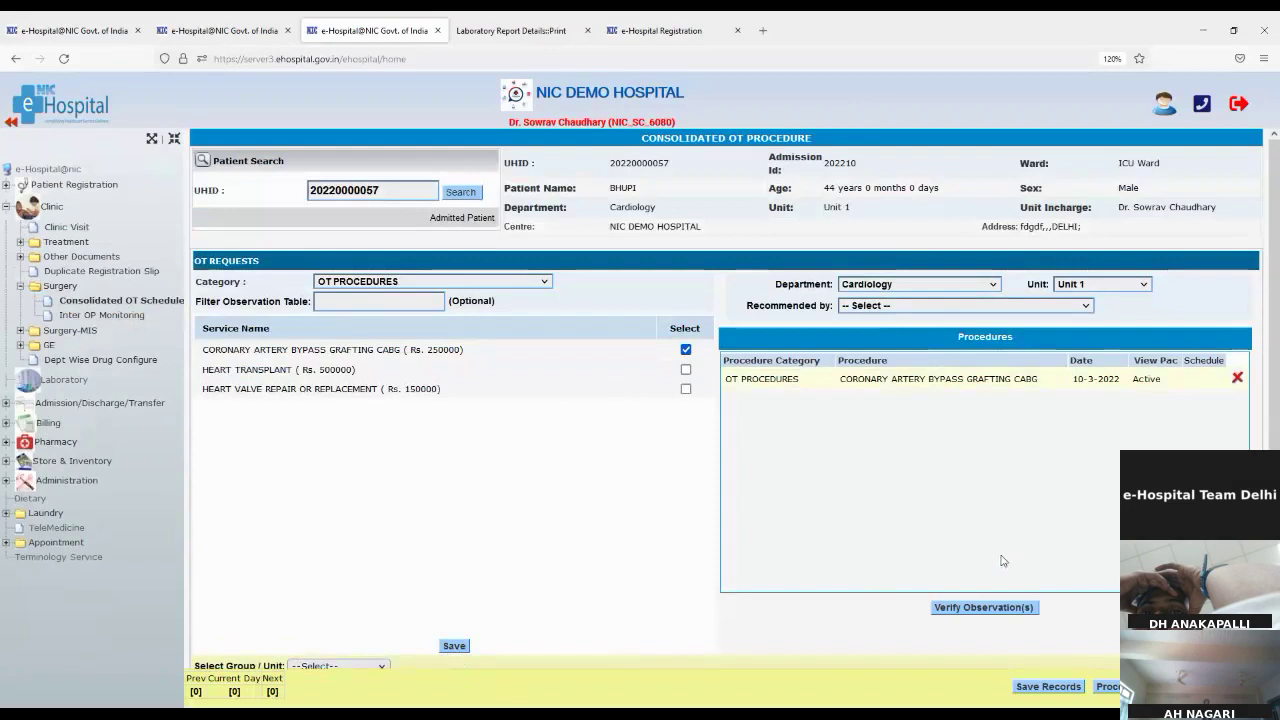
left_click(983, 608)
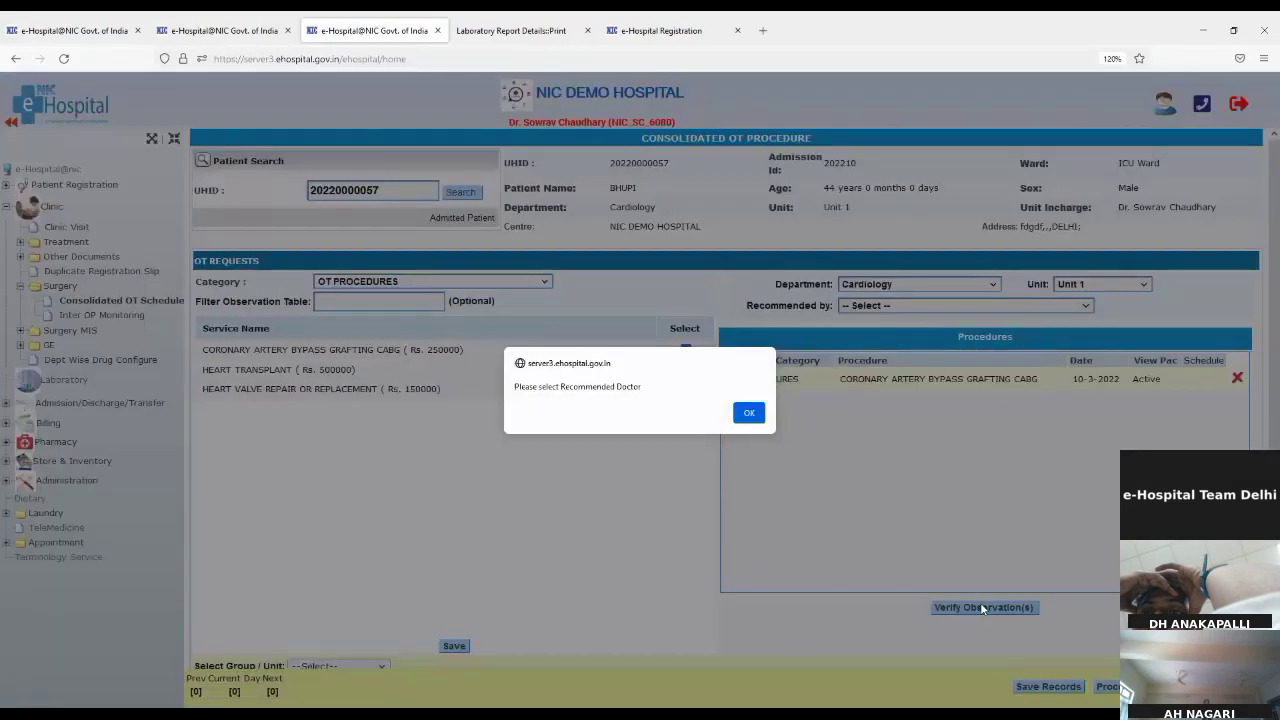
left_click(748, 414)
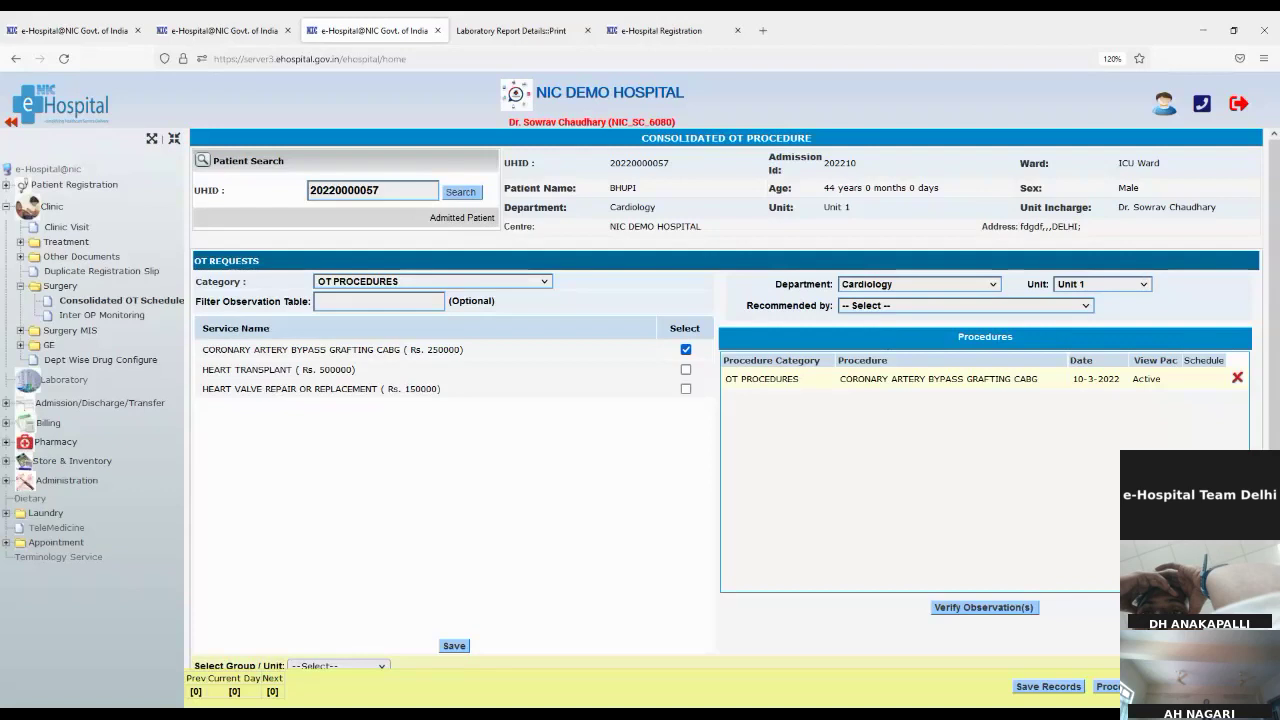
left_click(897, 365)
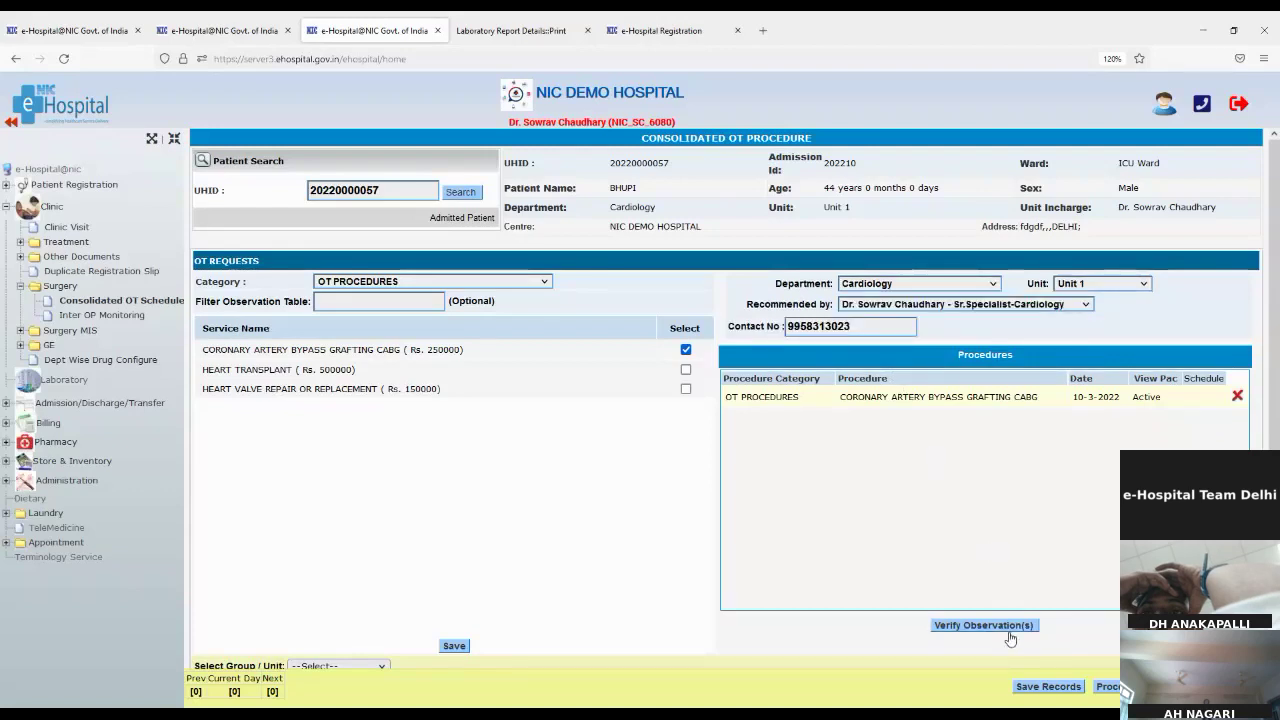
left_click(1008, 630)
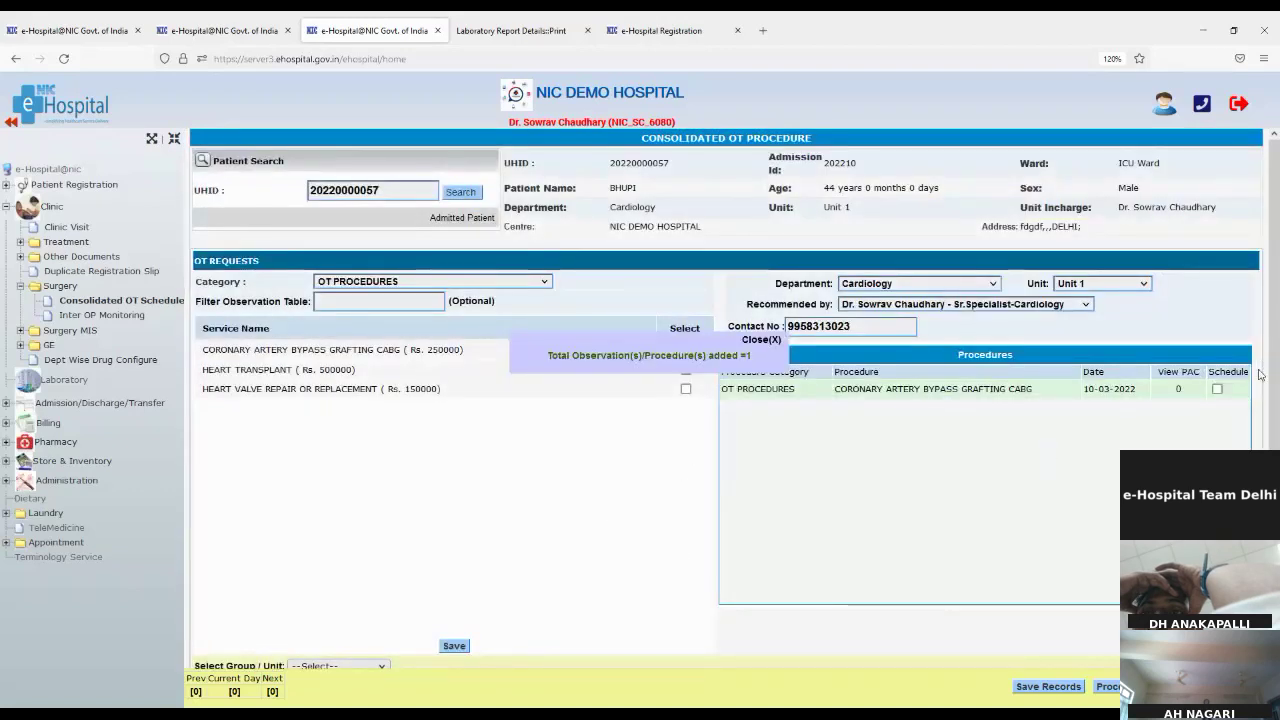
left_click(1218, 389)
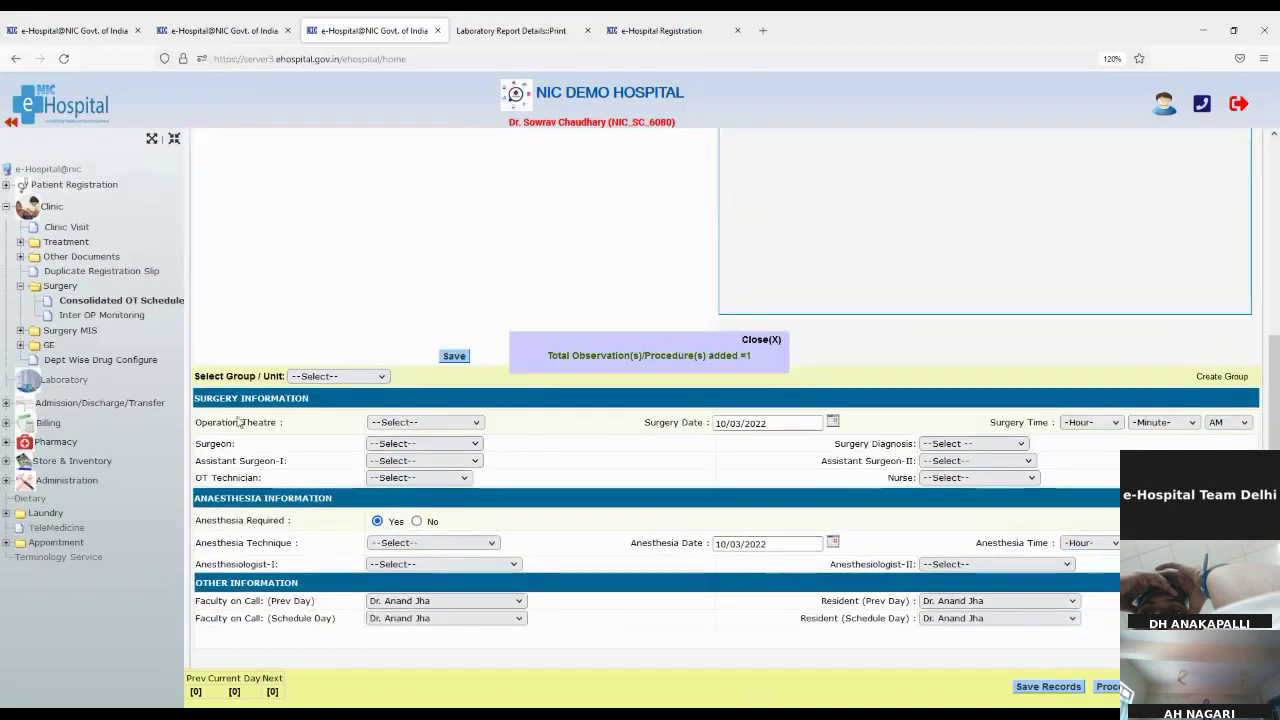
Step: Set Operation Theatre to Heart Surgery OT1 and Group / Unit to Bypass Surgery on the CABG form
left_click_drag(205, 376, 360, 388)
left_click_drag(198, 432, 386, 437)
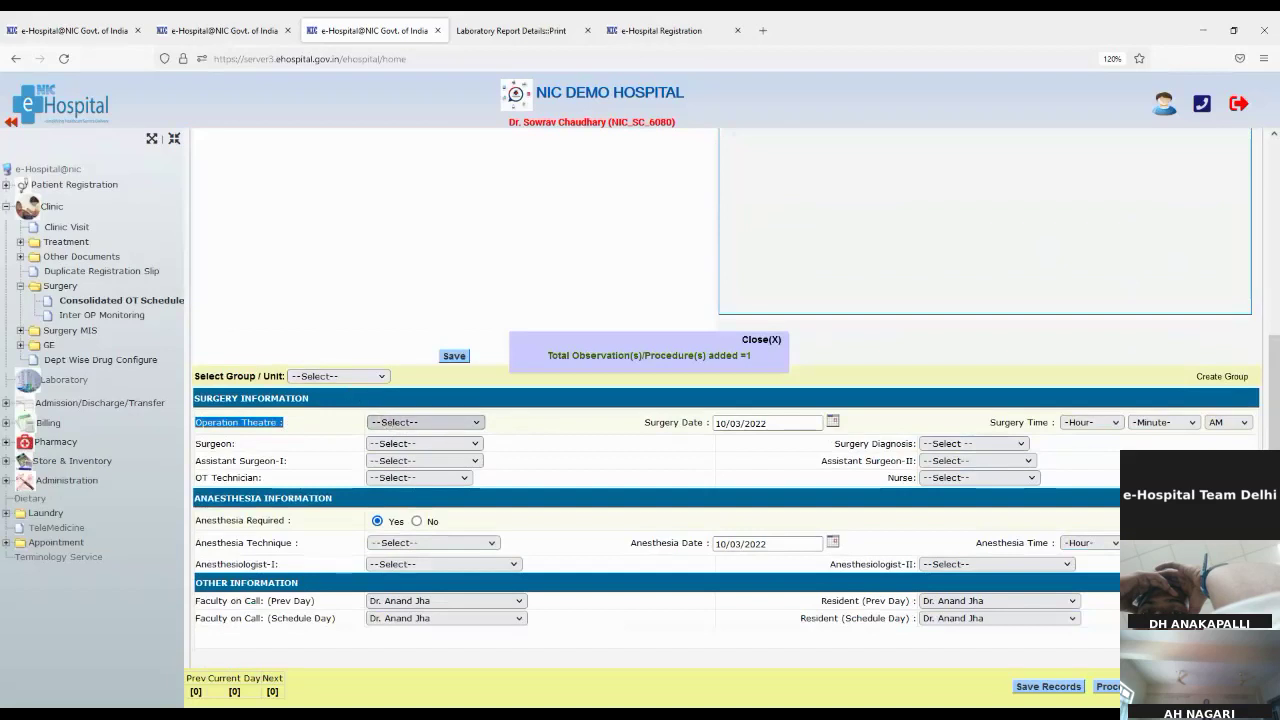
left_click(393, 468)
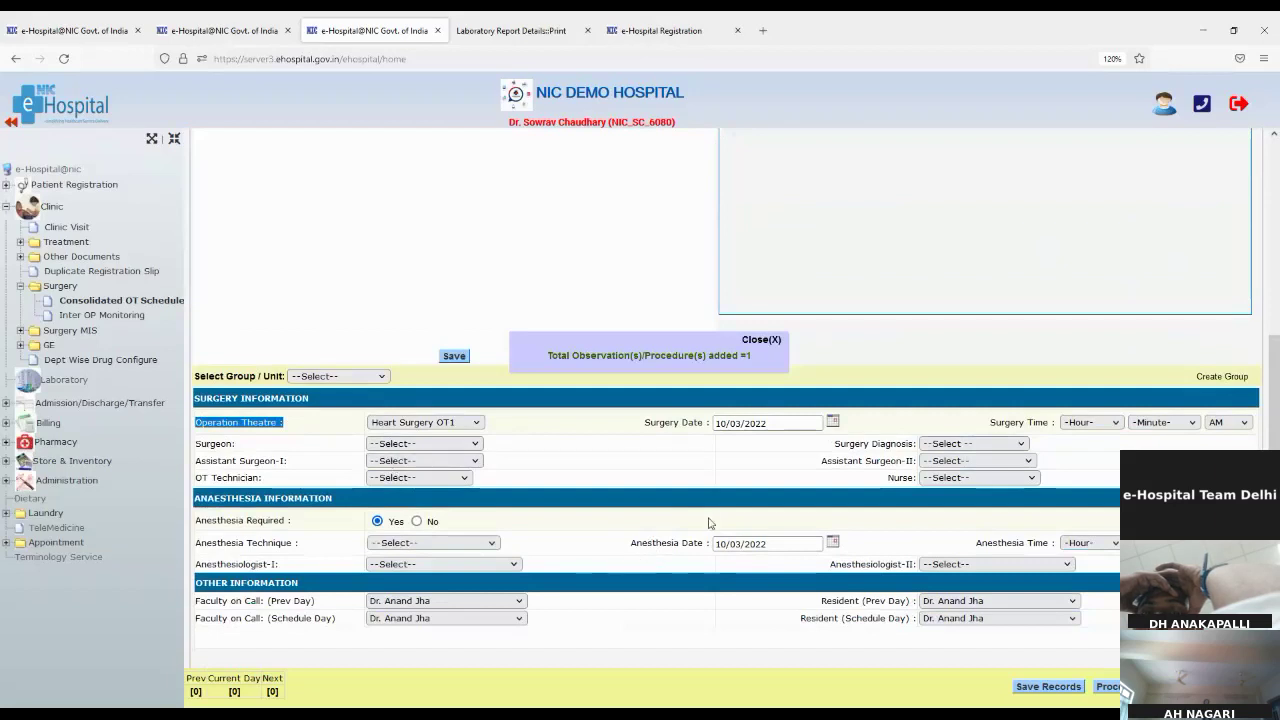
left_click(760, 339)
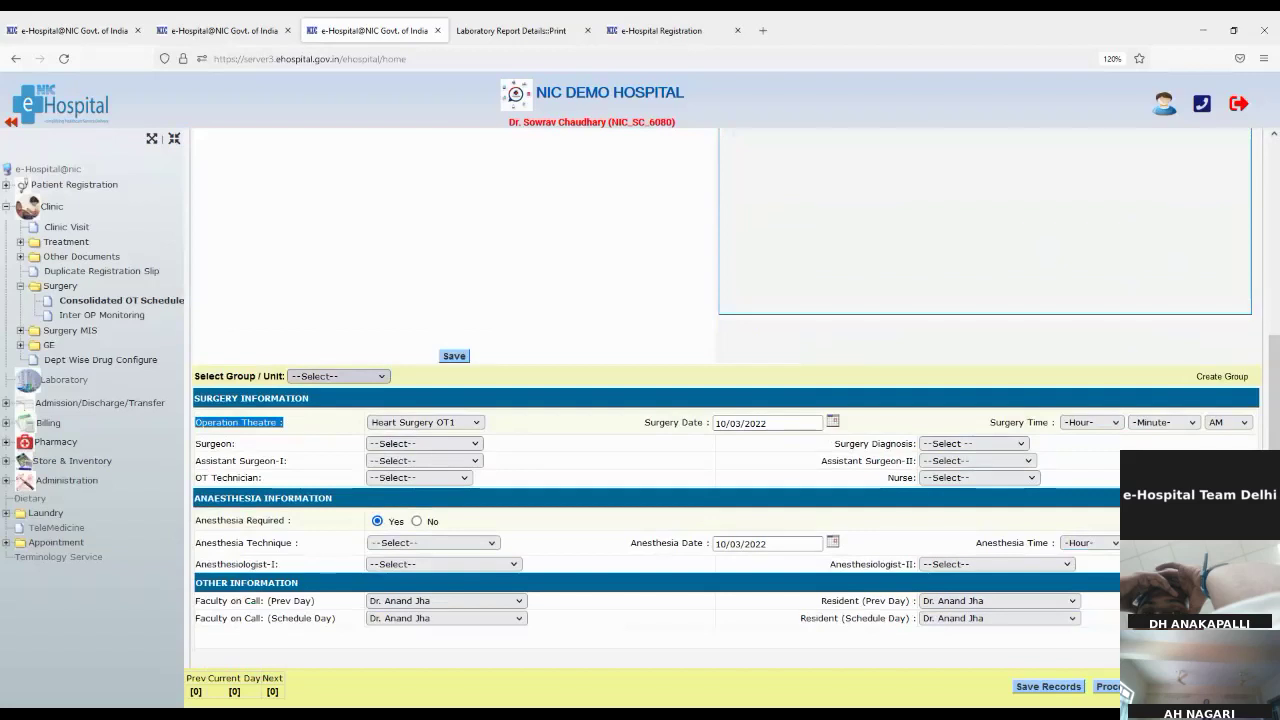
left_click(338, 400)
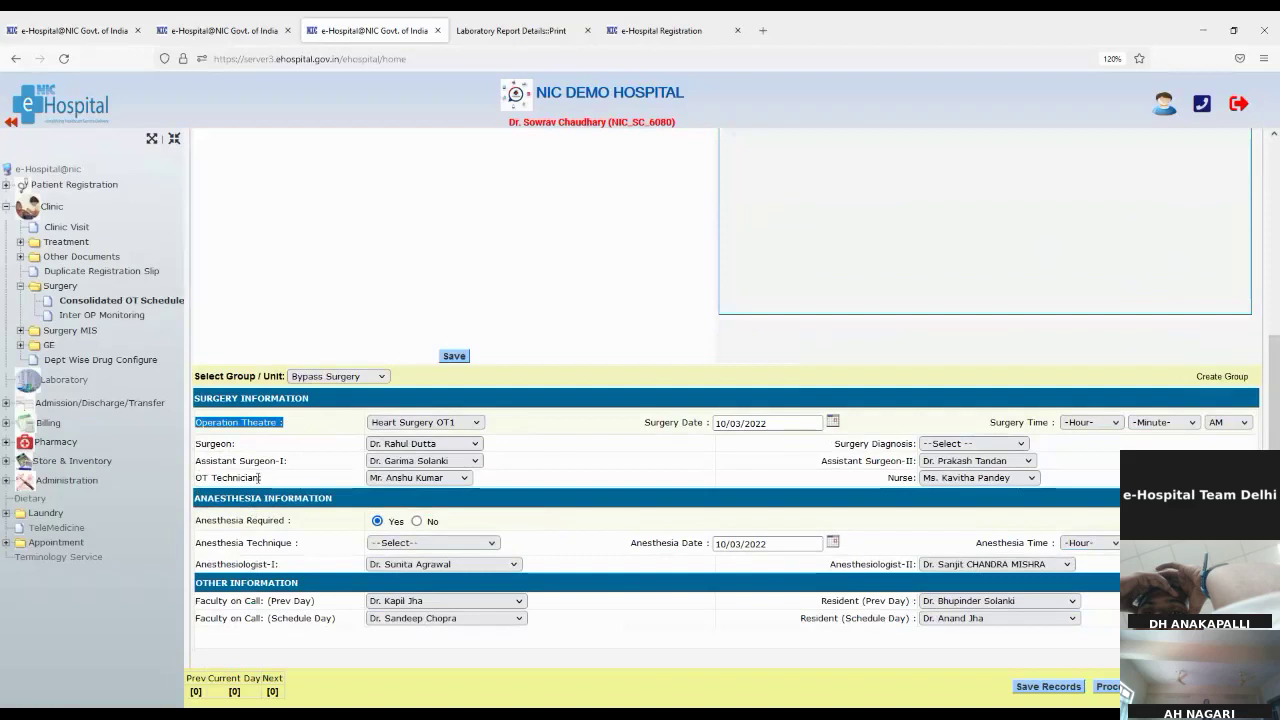
left_click_drag(209, 479, 237, 479)
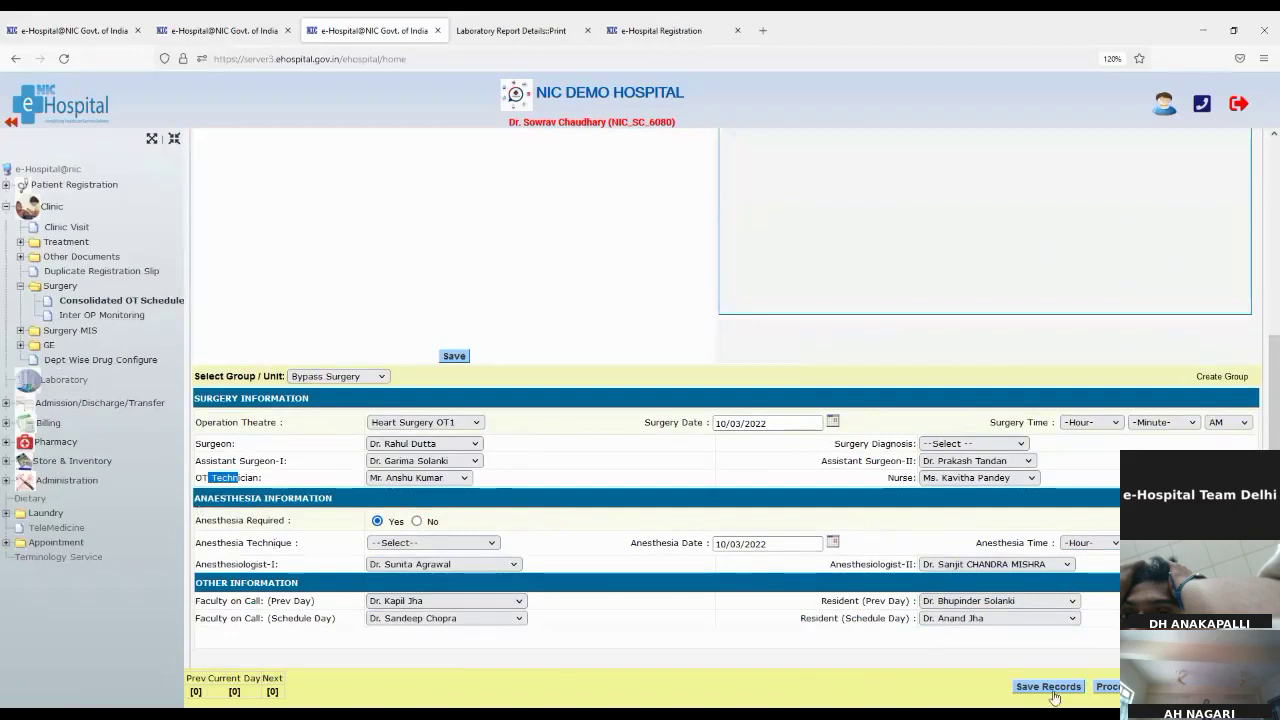
left_click(1078, 422)
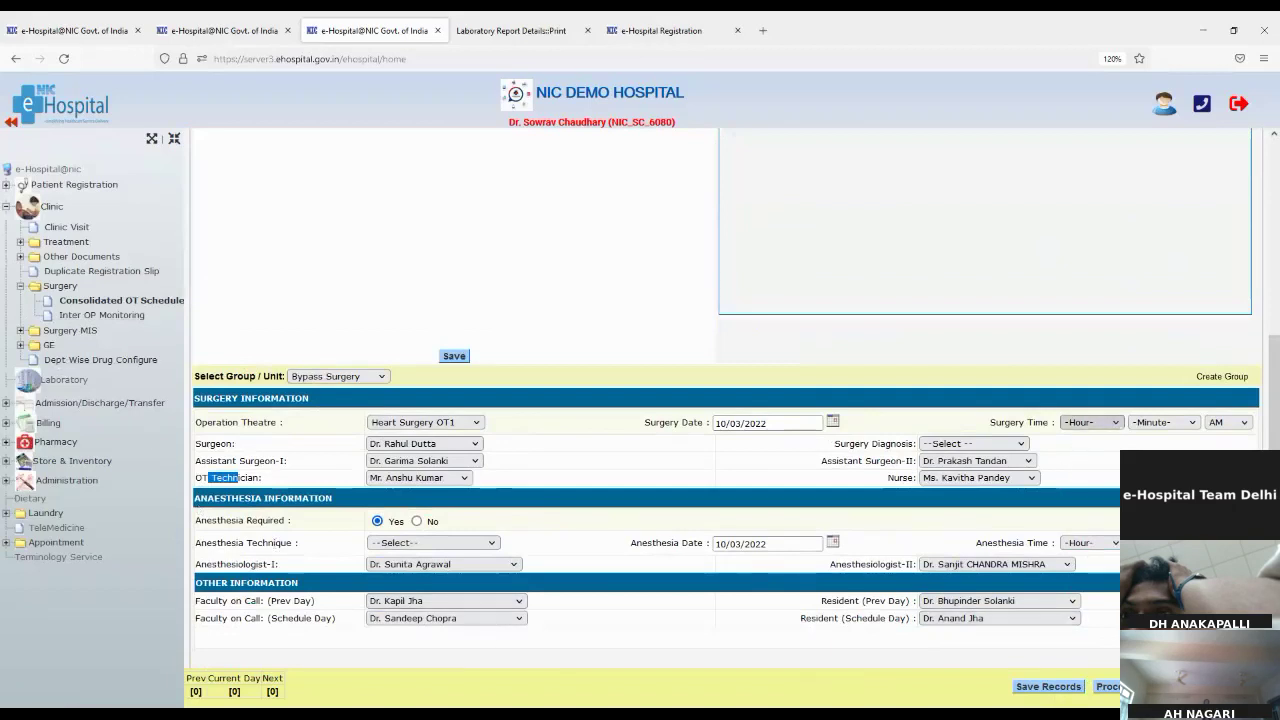
Step: Set the surgery time to 1:2 and the surgery date to 11/03/2022
left_click(1090, 446)
left_click(1145, 424)
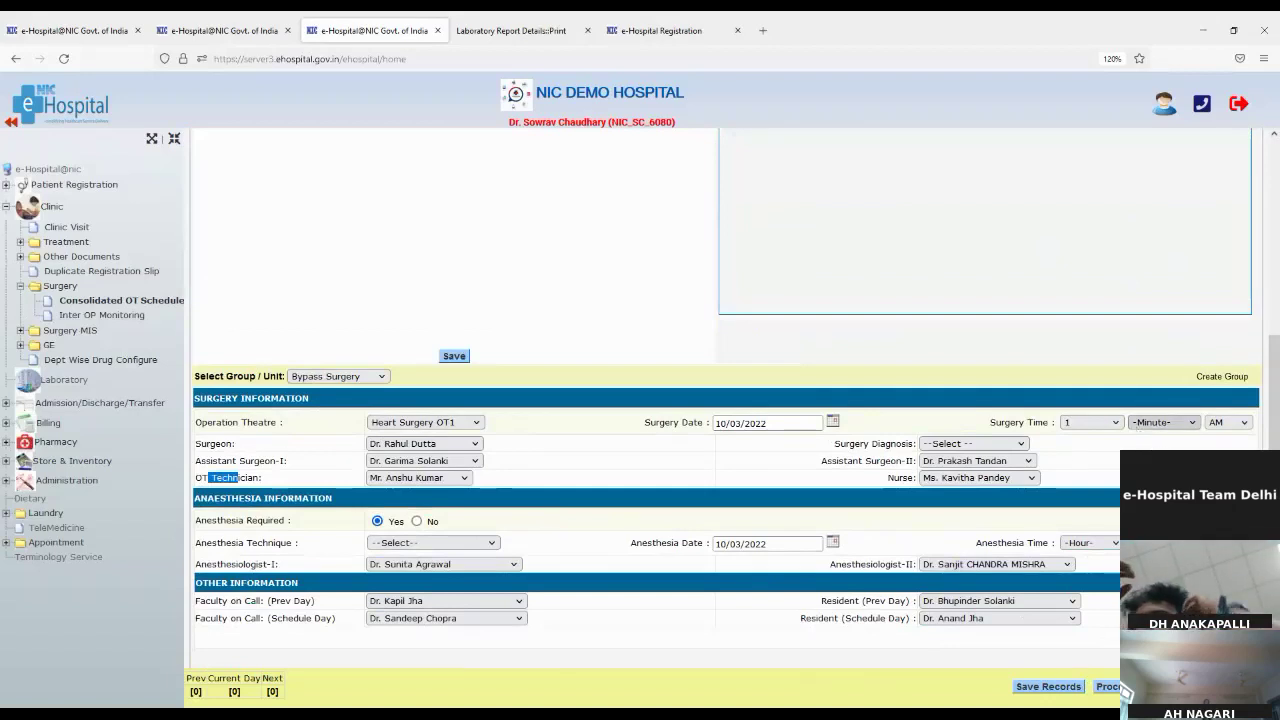
left_click(1131, 160)
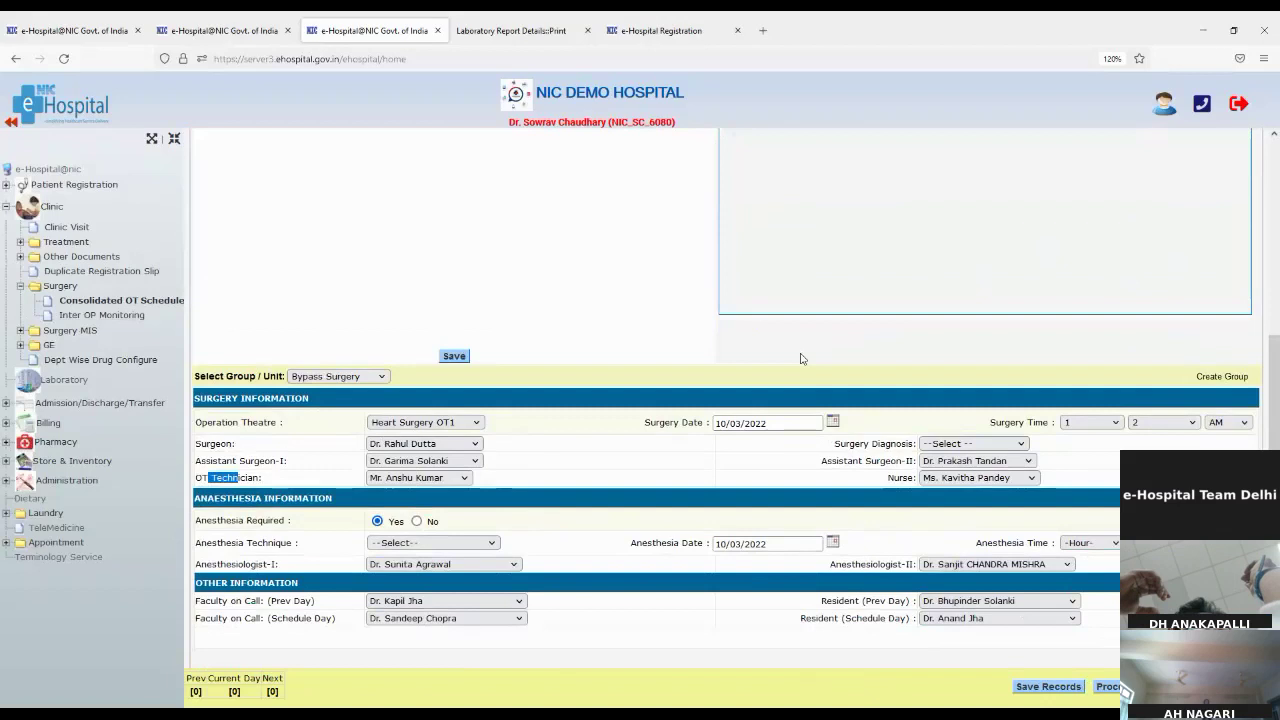
left_click(833, 422)
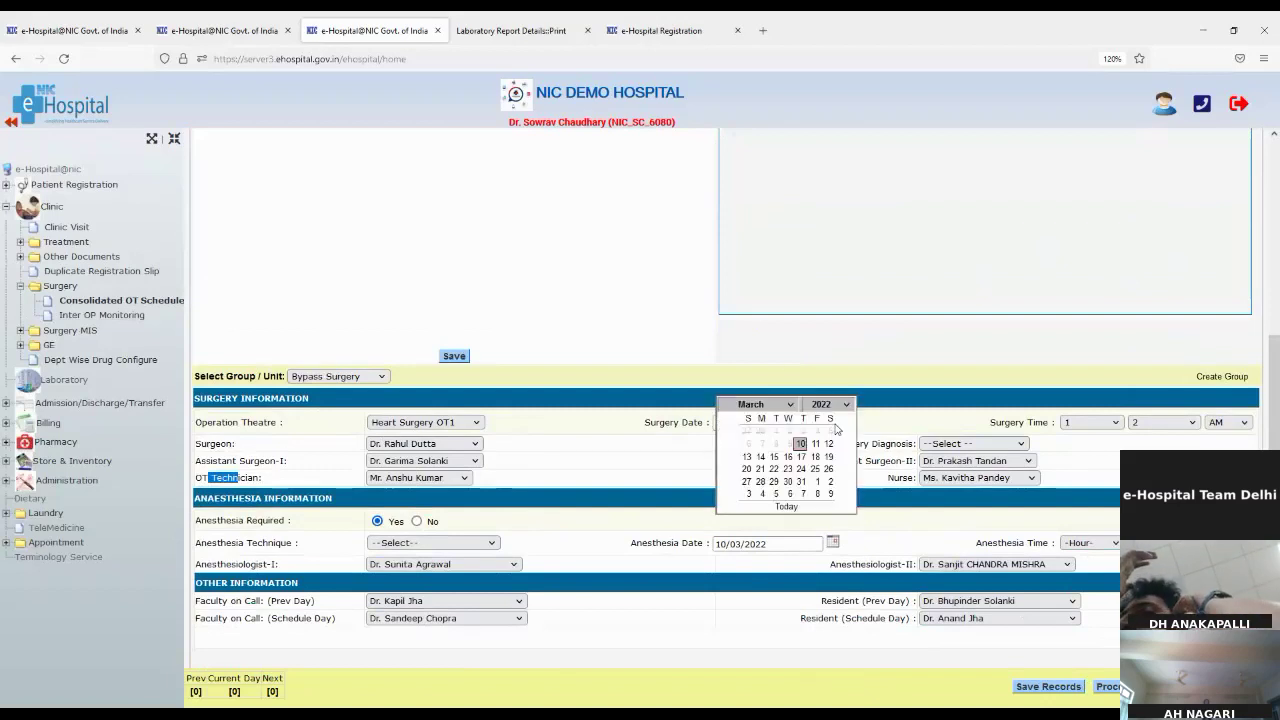
left_click(817, 450)
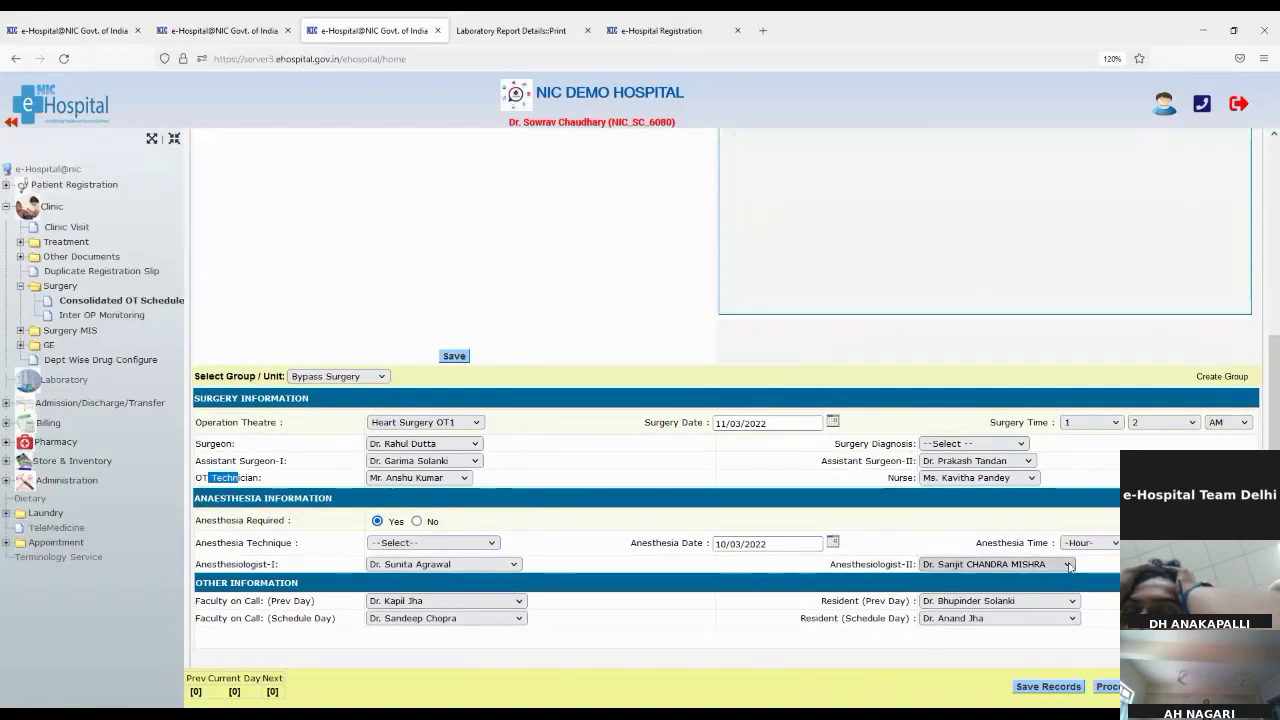
Step: Set anaesthesia date 11/03/2022, hour 12, PM and Spinal technique, then proceed and dismiss the error
left_click(784, 546)
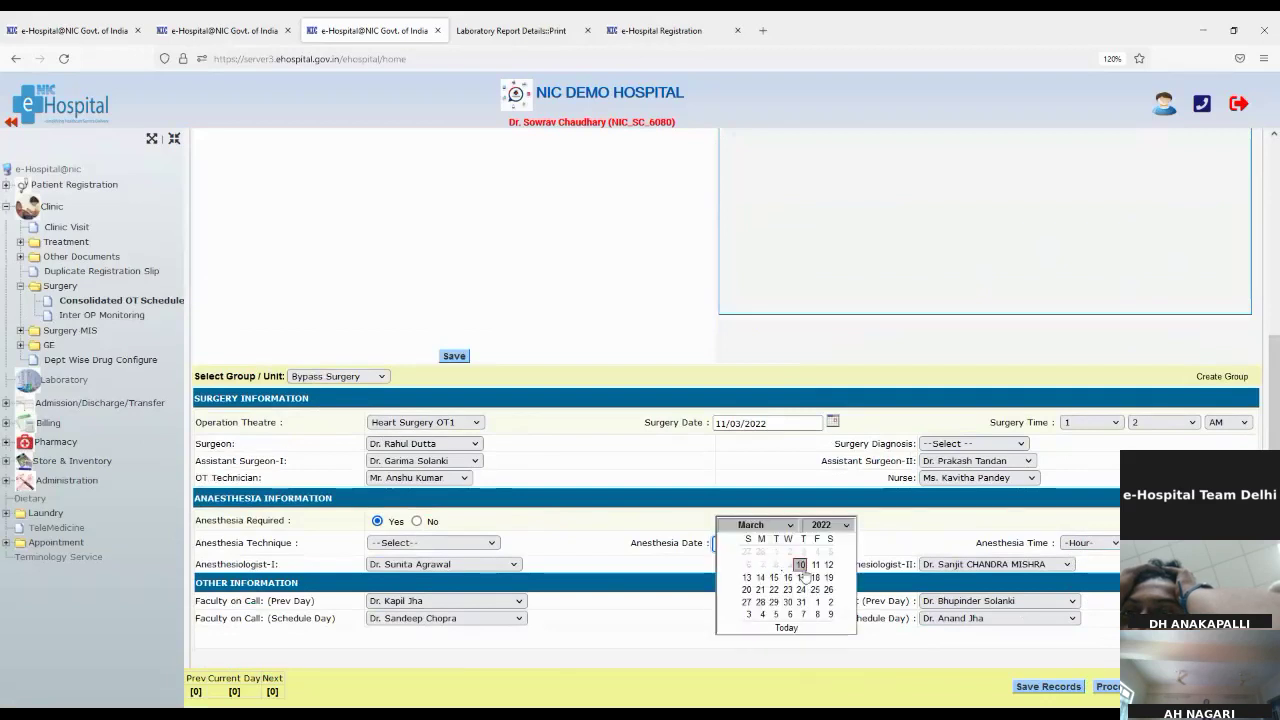
left_click(815, 565)
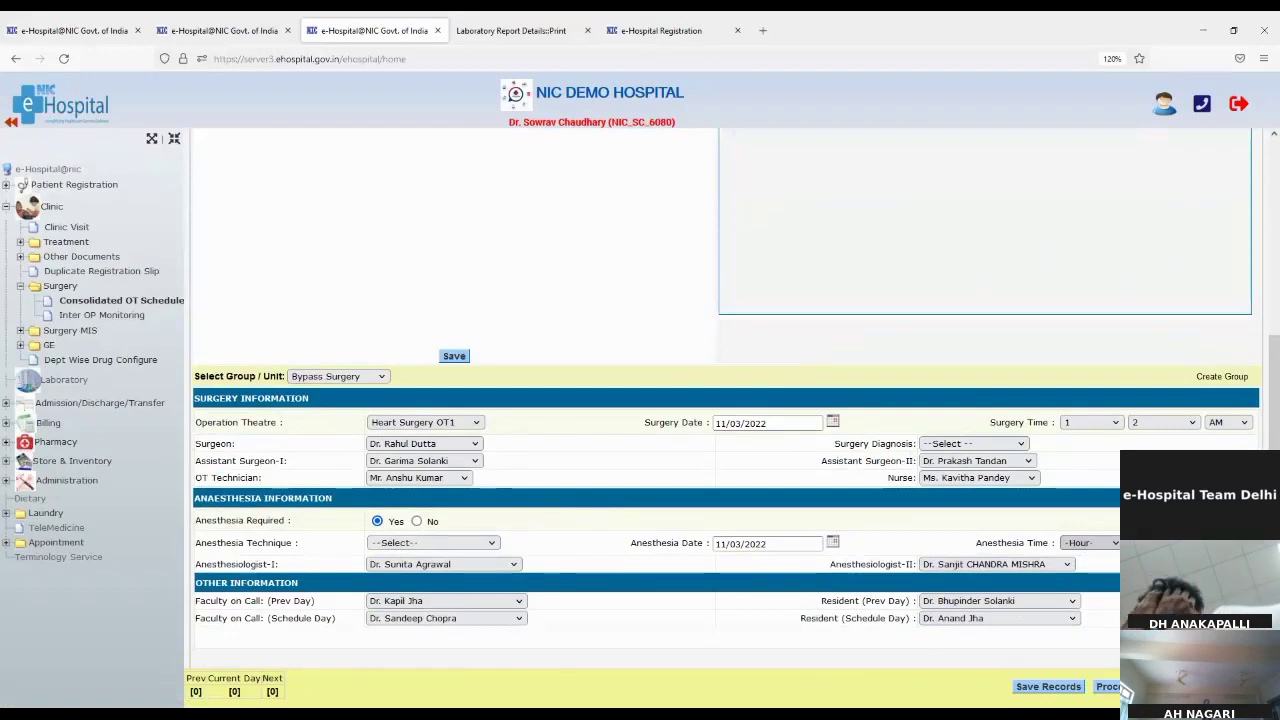
key("1")
key("2")
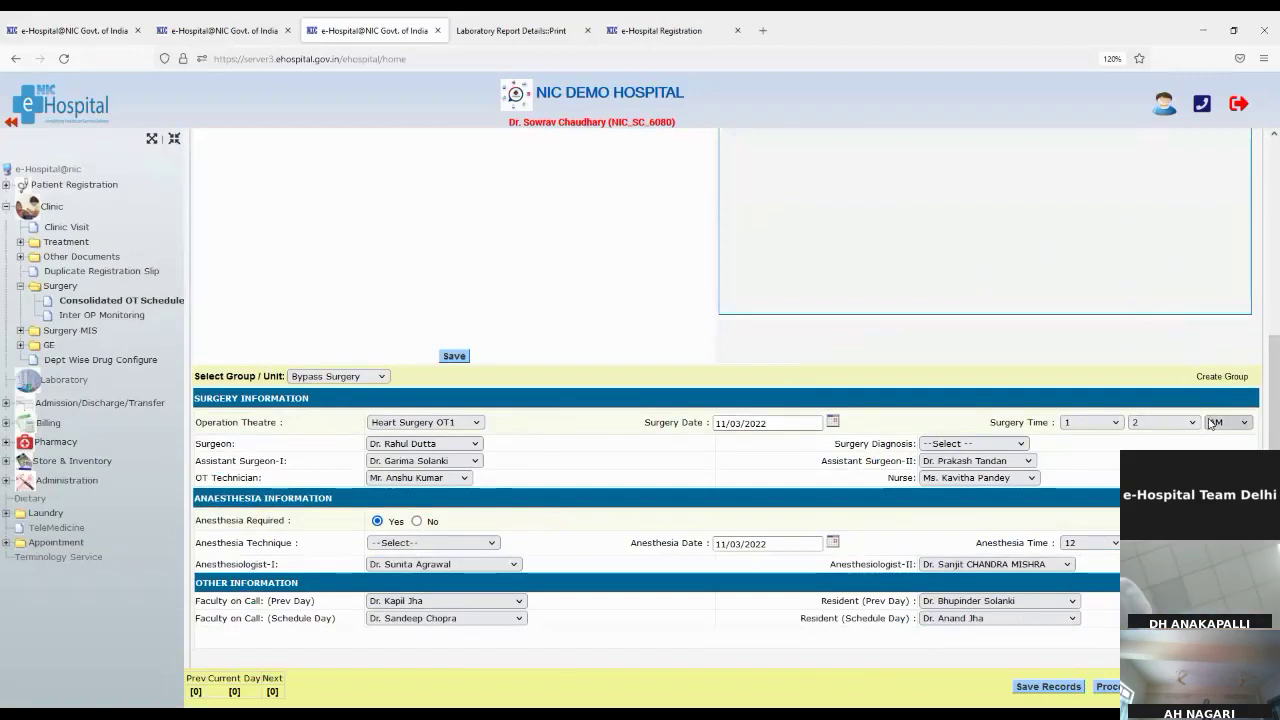
key("Down")
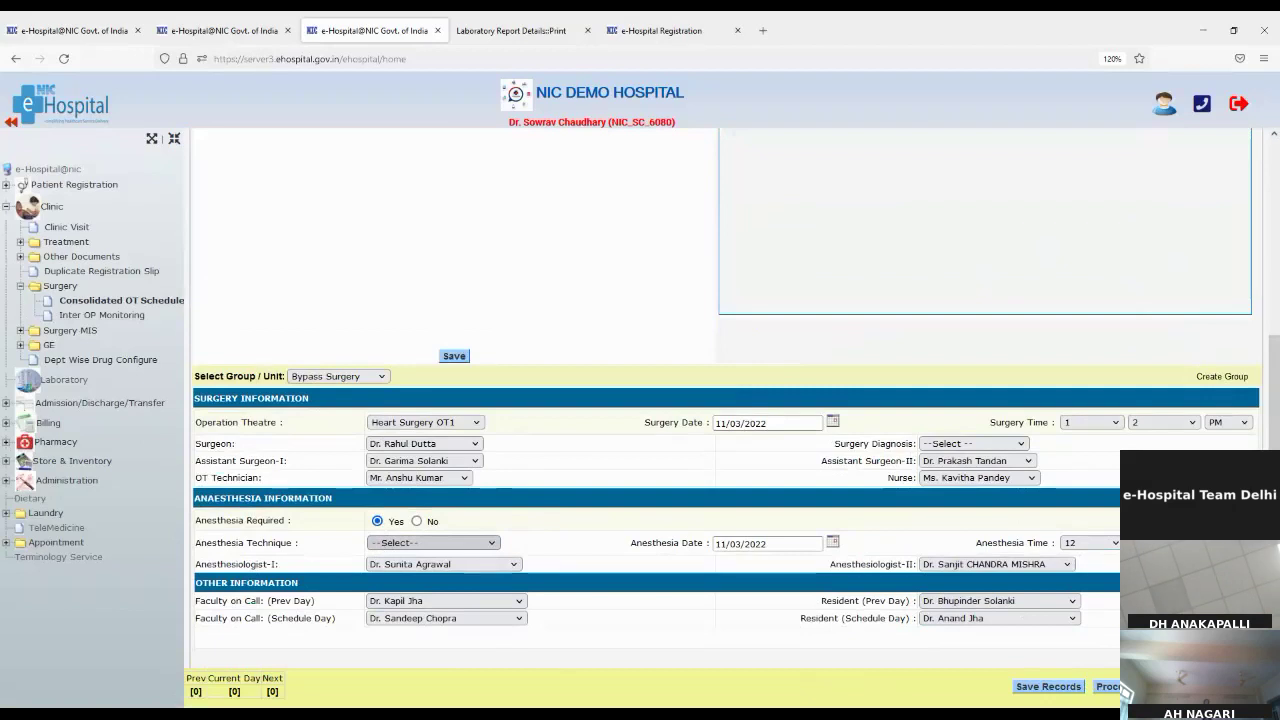
key("Return")
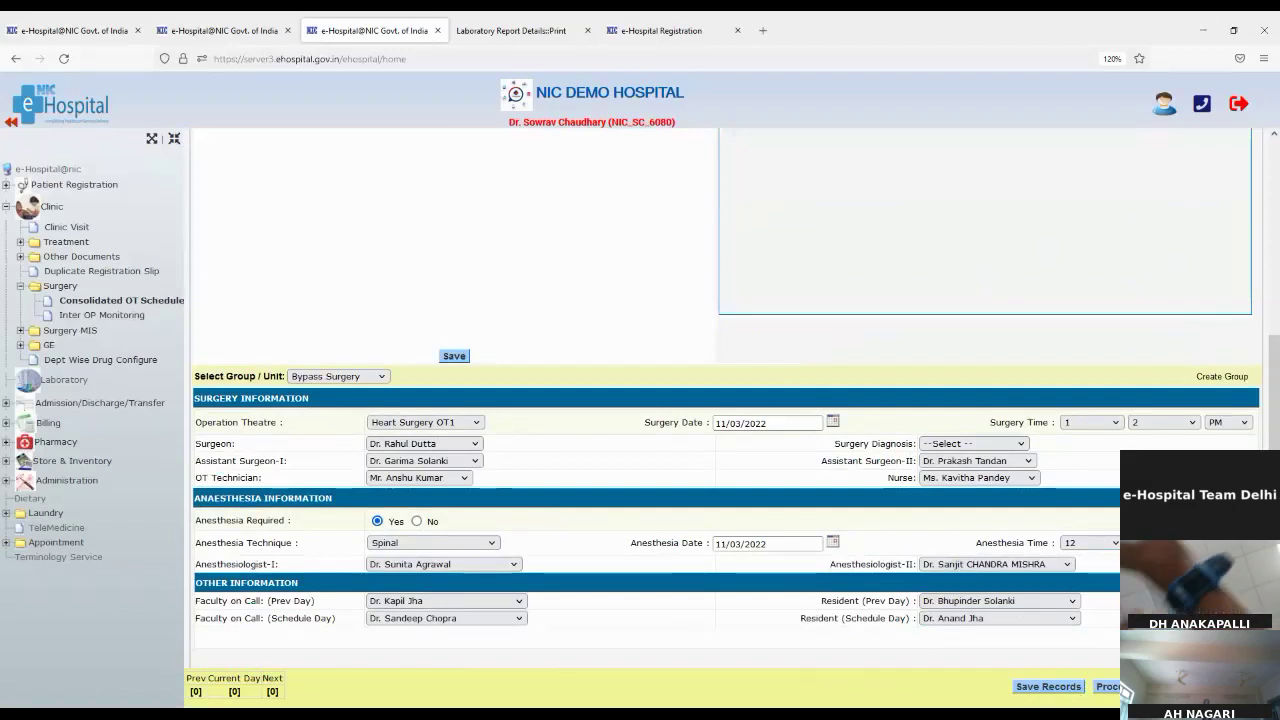
left_click(1035, 690)
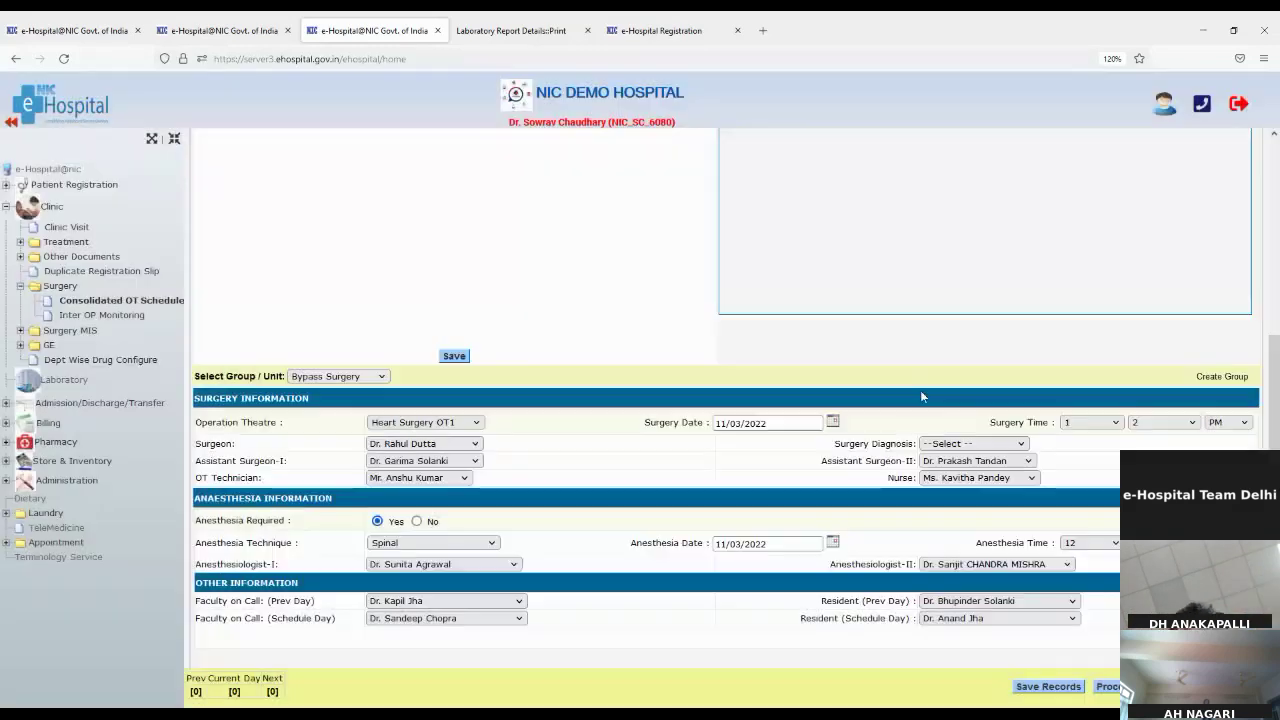
left_click(745, 412)
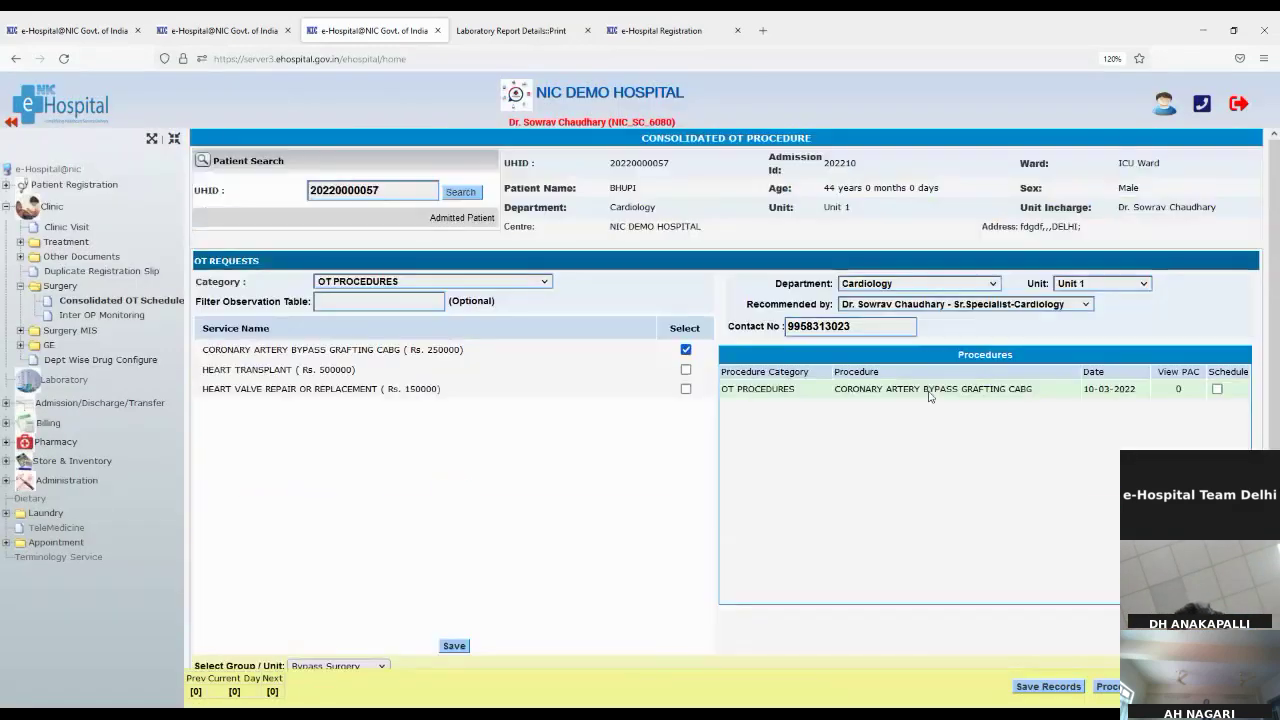
Step: Mark CABG for scheduling and try saving, dismissing the scheduling error and no-observation warning
left_click(1215, 389)
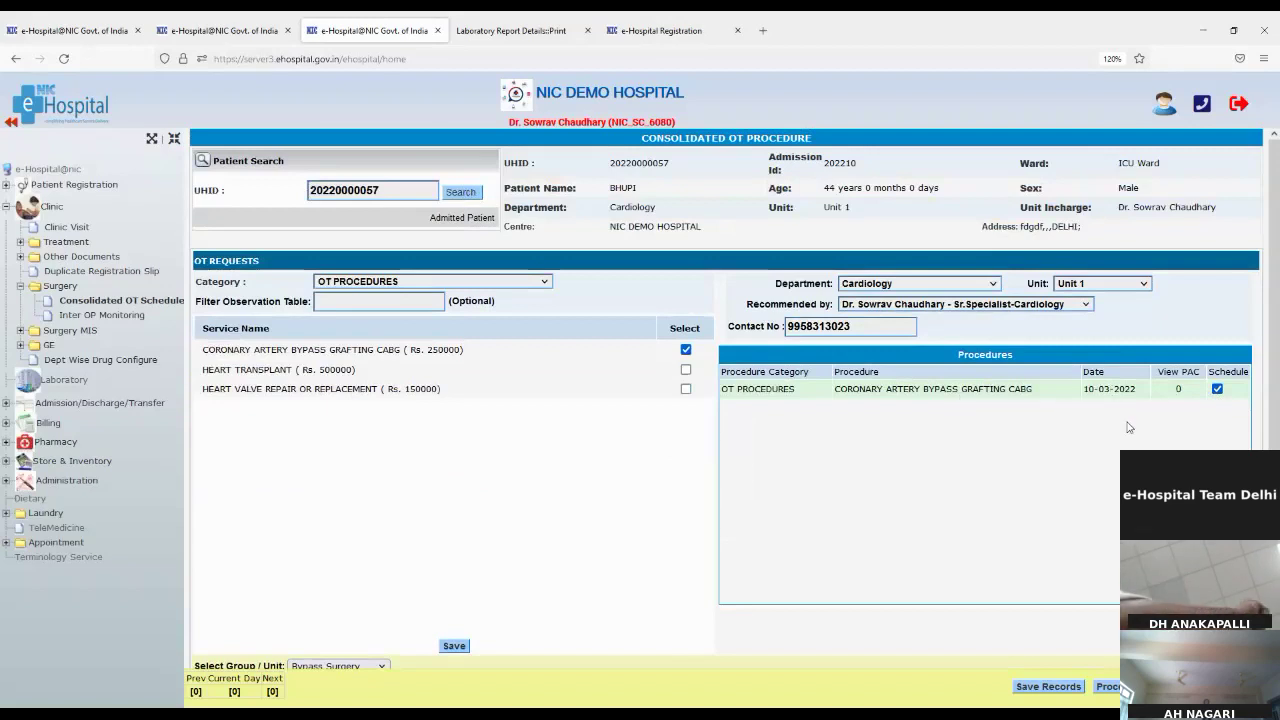
scroll(1093, 593, "down", 3)
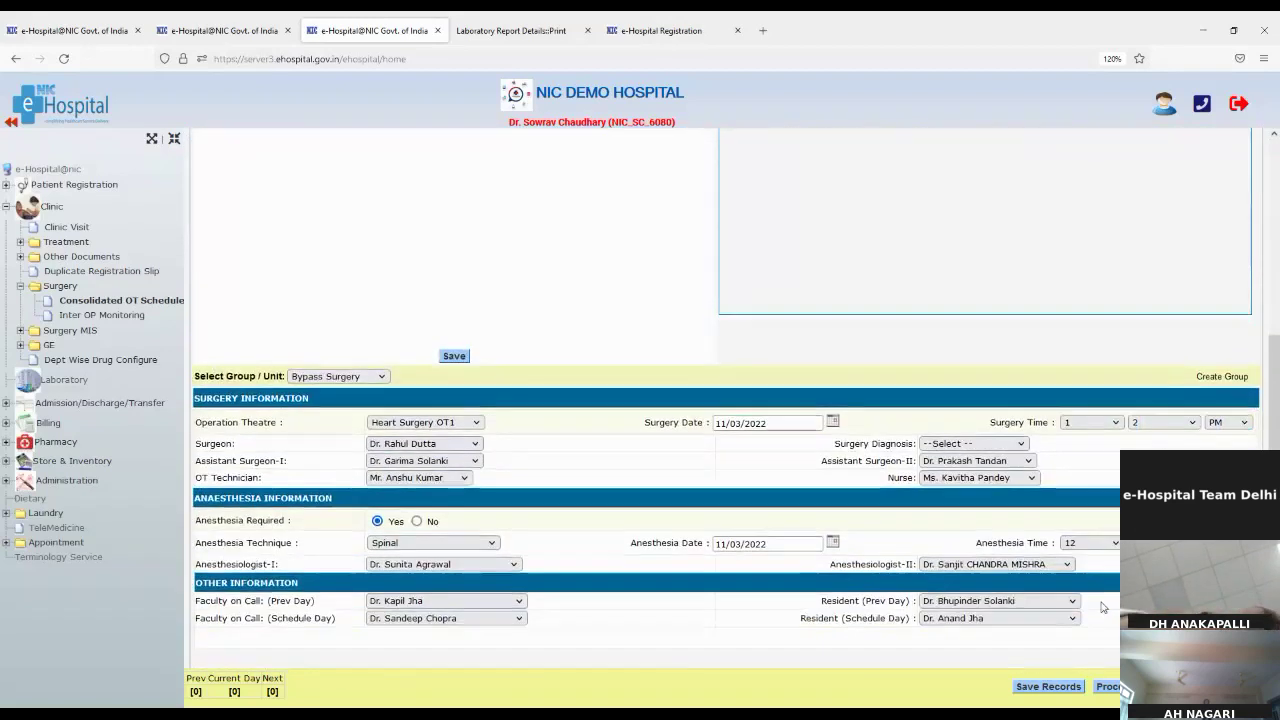
left_click(1118, 687)
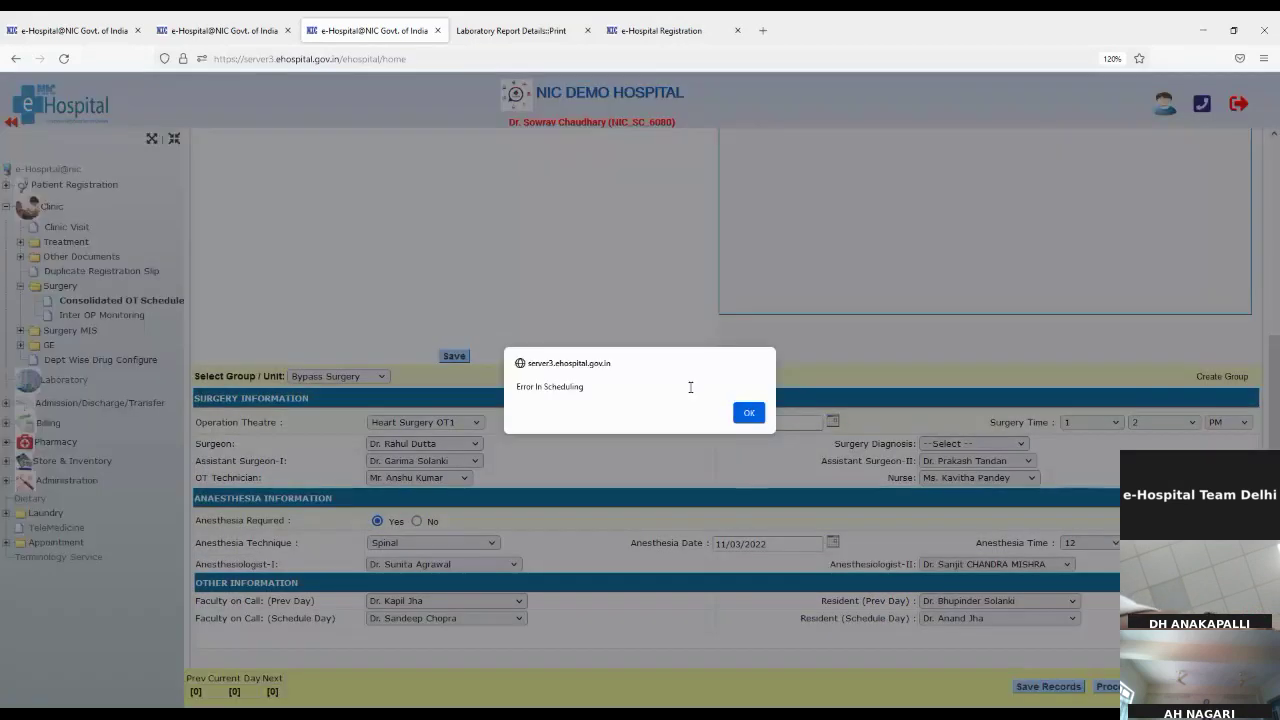
left_click(752, 410)
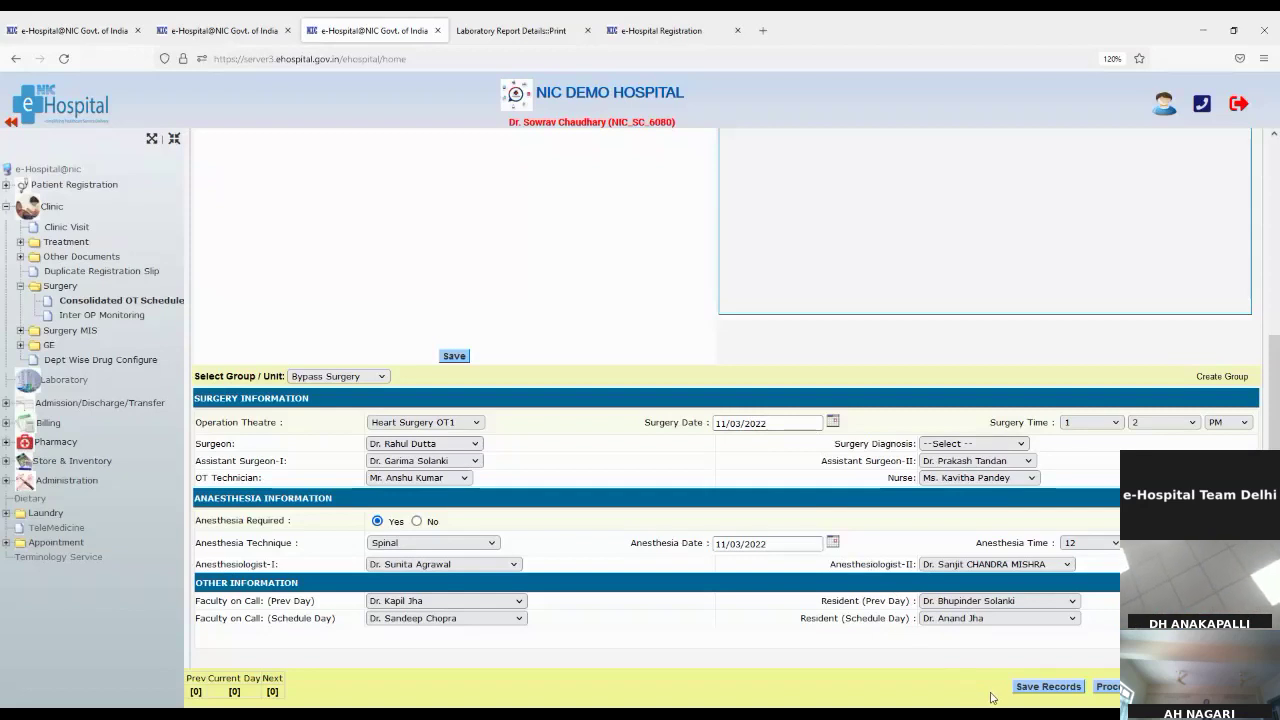
left_click(1029, 687)
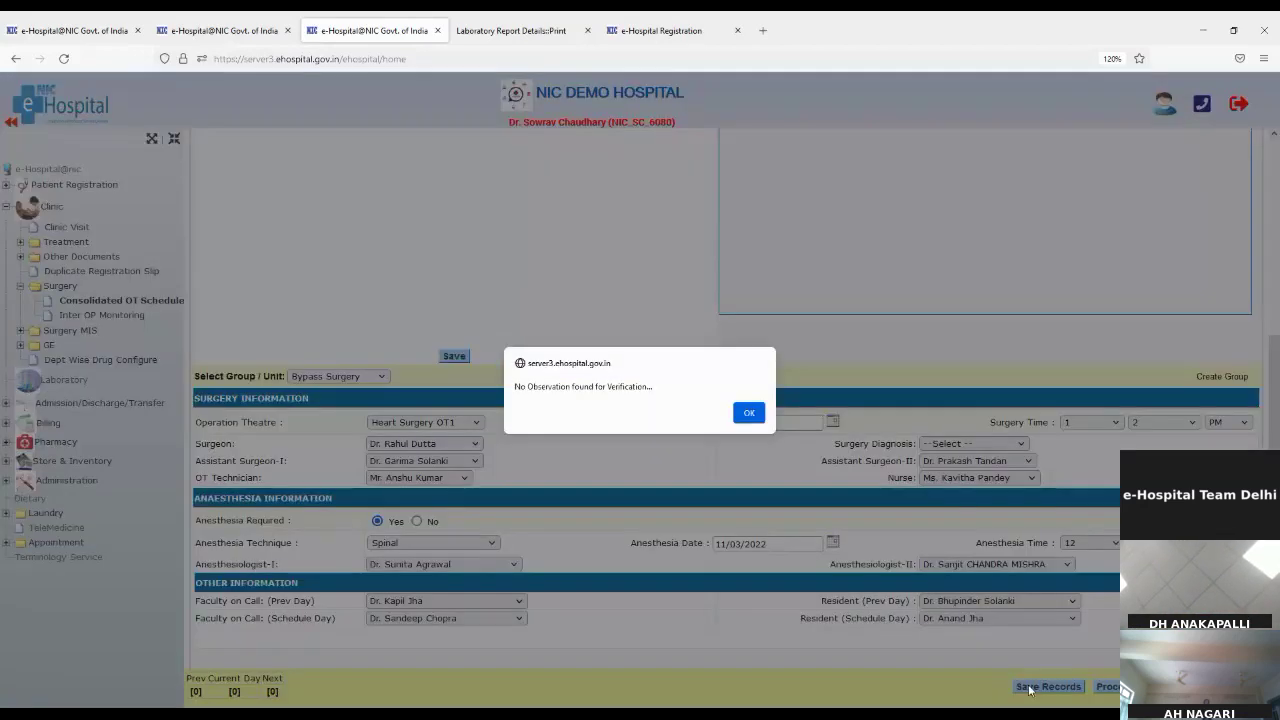
left_click(748, 412)
Step: Re-tick CABG and save, scheduling it as 7/2022 for 11/03/2022 1:2 PM, then open its details
scroll(1150, 380, "up", 3)
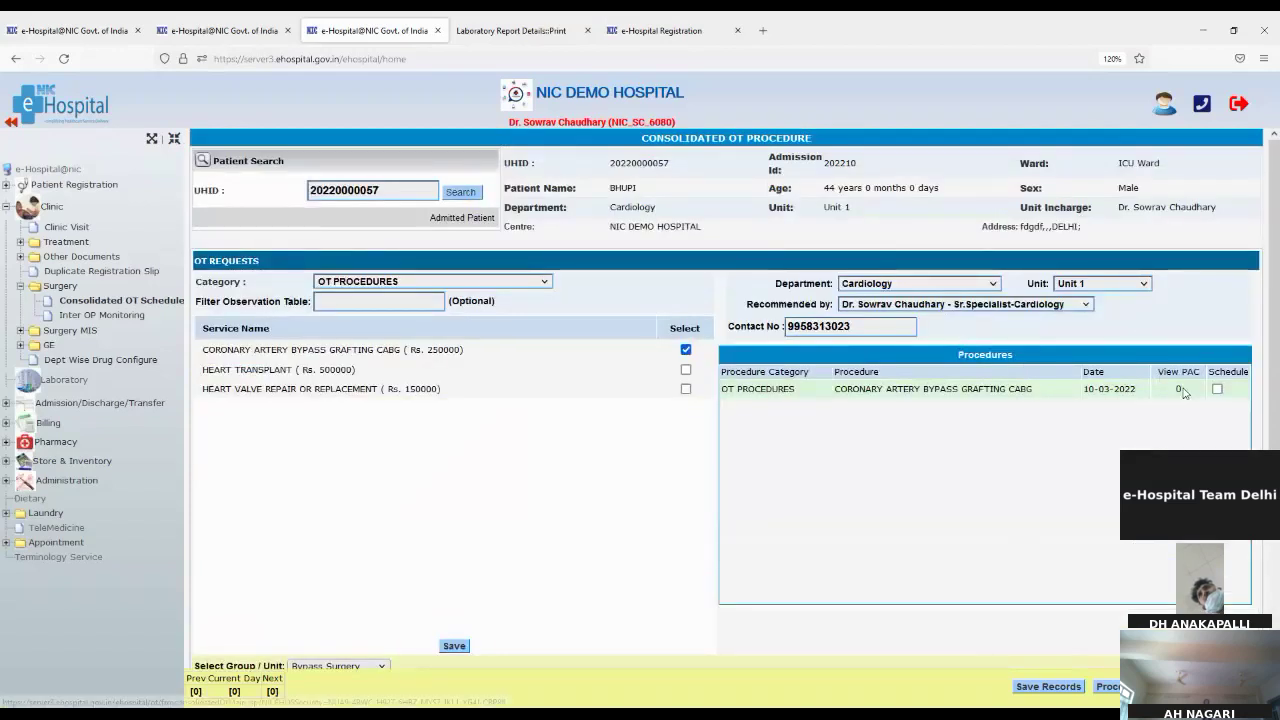
left_click(1217, 389)
scroll(1024, 497, "down", 3)
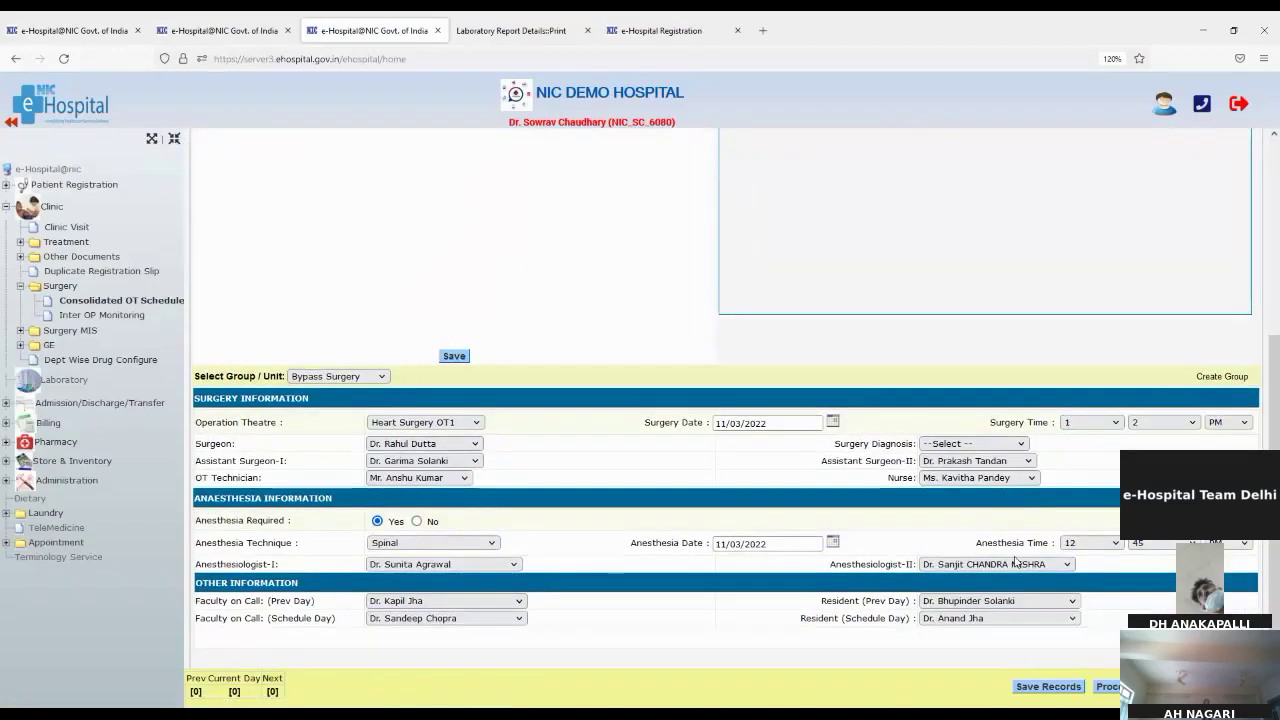
left_click(1065, 688)
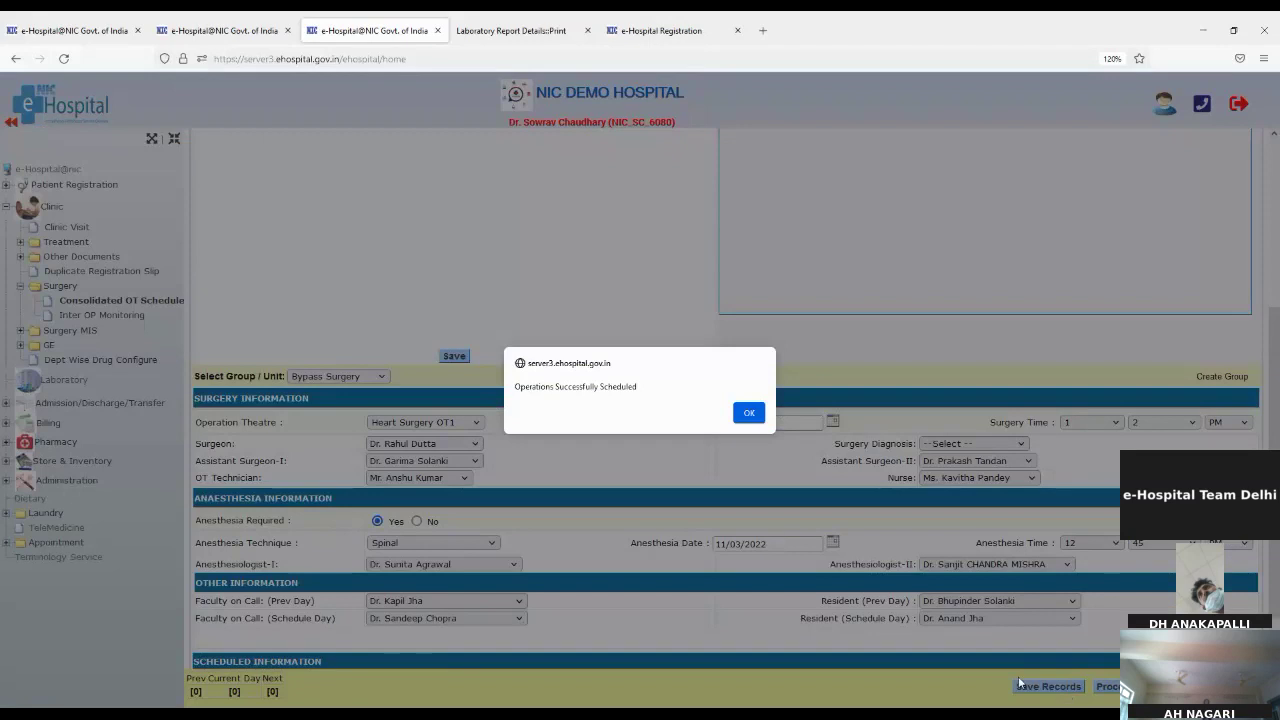
left_click(749, 414)
scroll(853, 483, "down", 2)
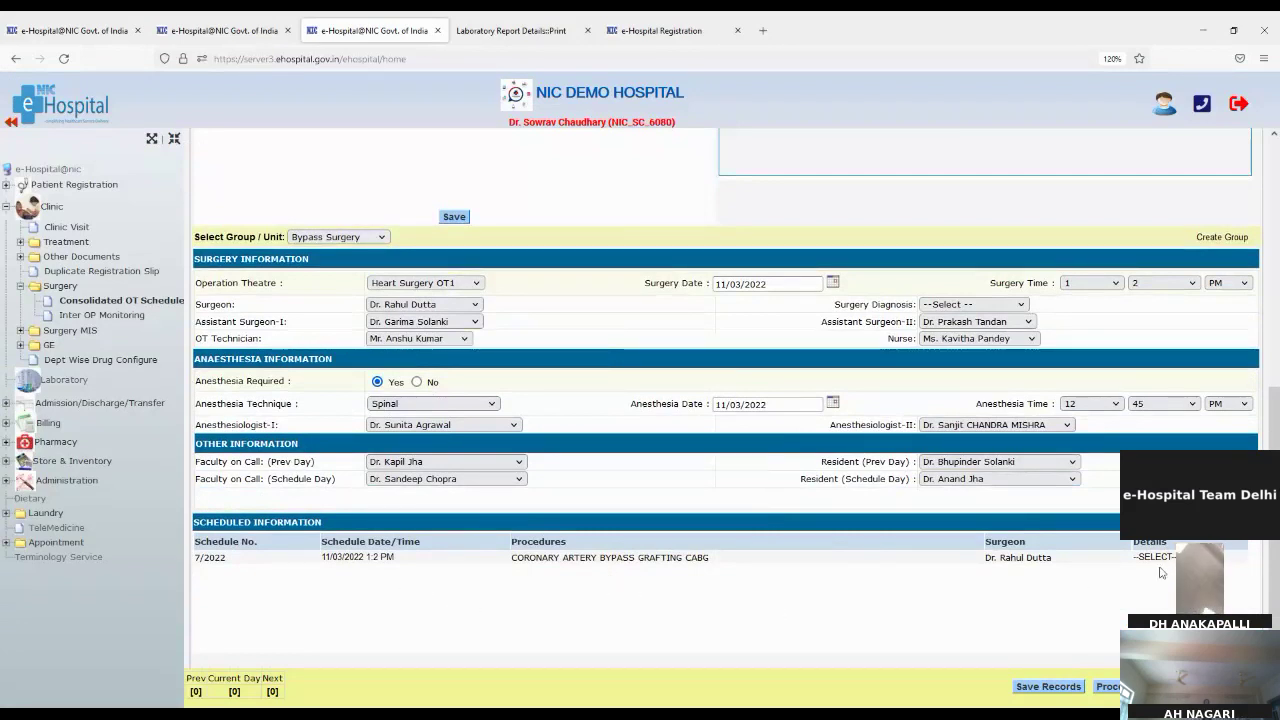
left_click(1155, 562)
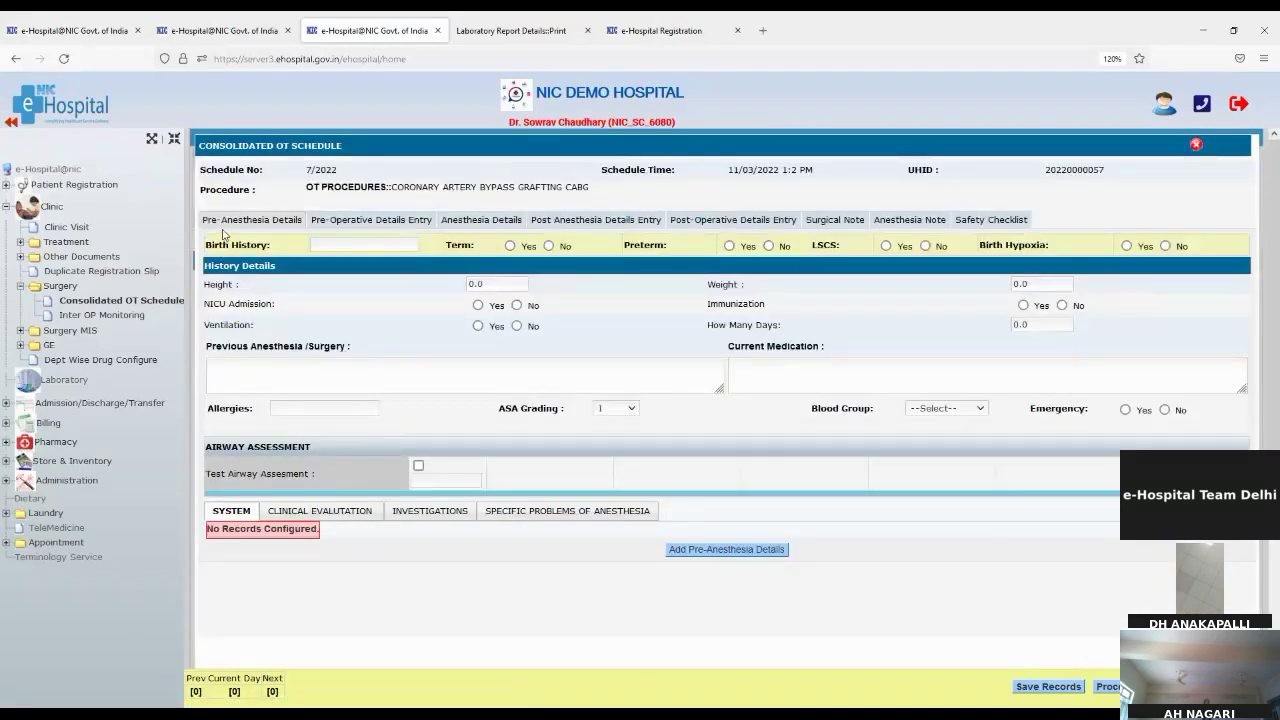
Step: Review the schedule tabs from pre-operative order entry through Safety Checklist, then open Inter OP Monitoring
left_click(325, 223)
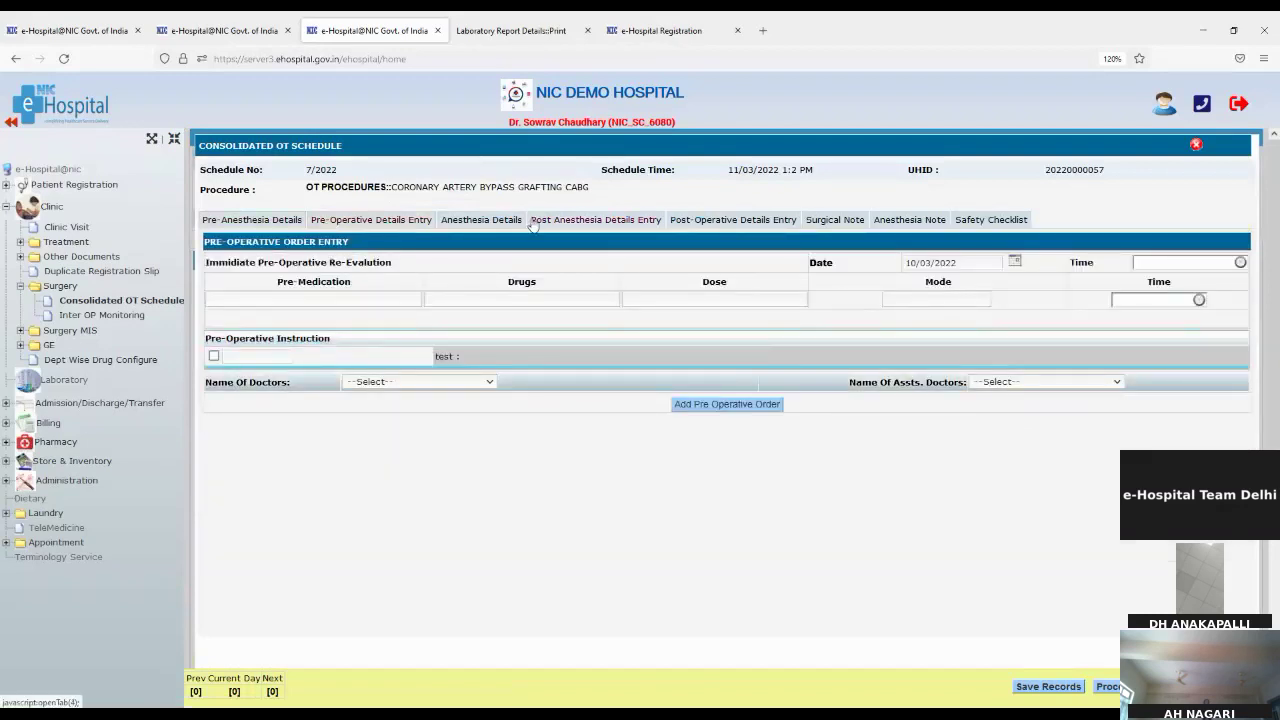
left_click(500, 220)
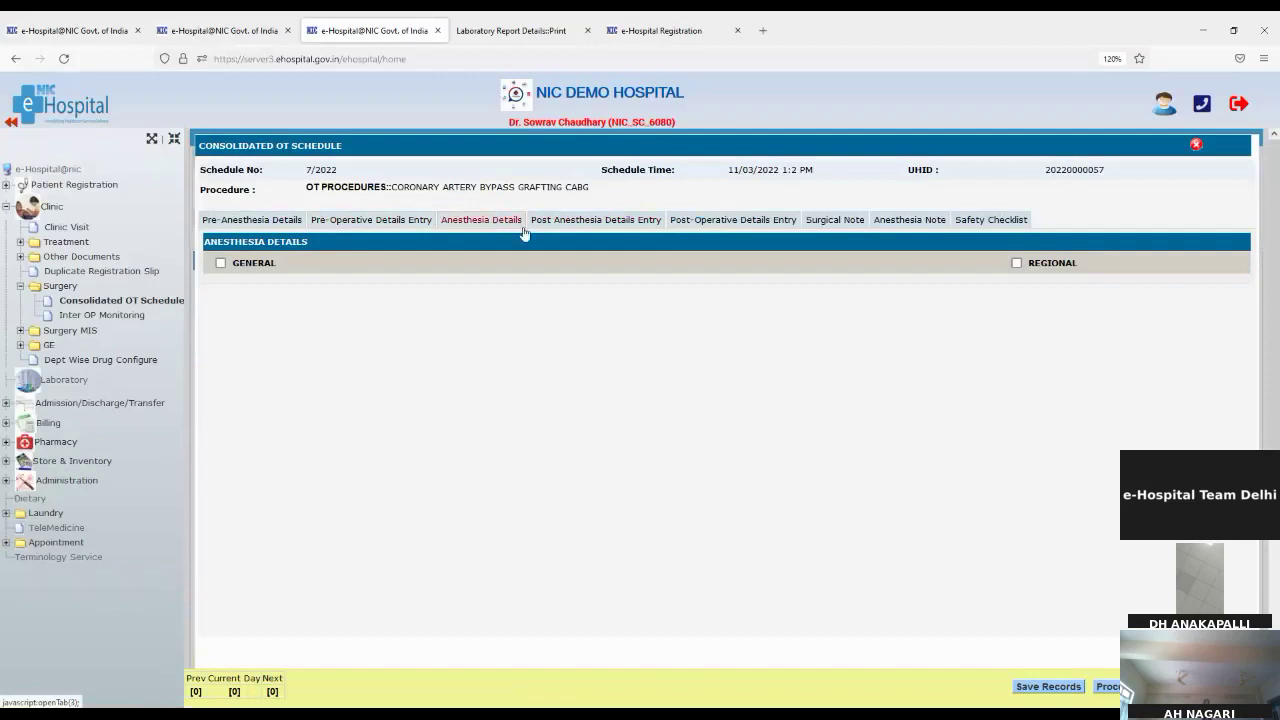
left_click(576, 229)
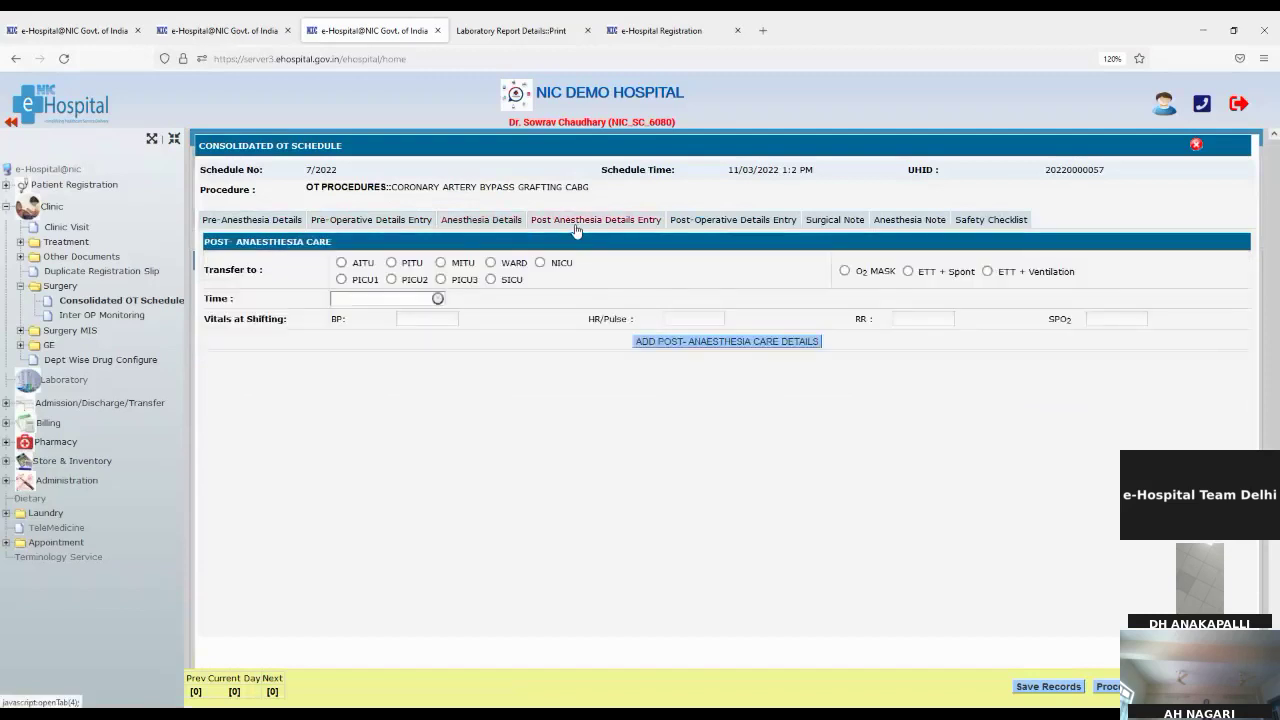
left_click(717, 226)
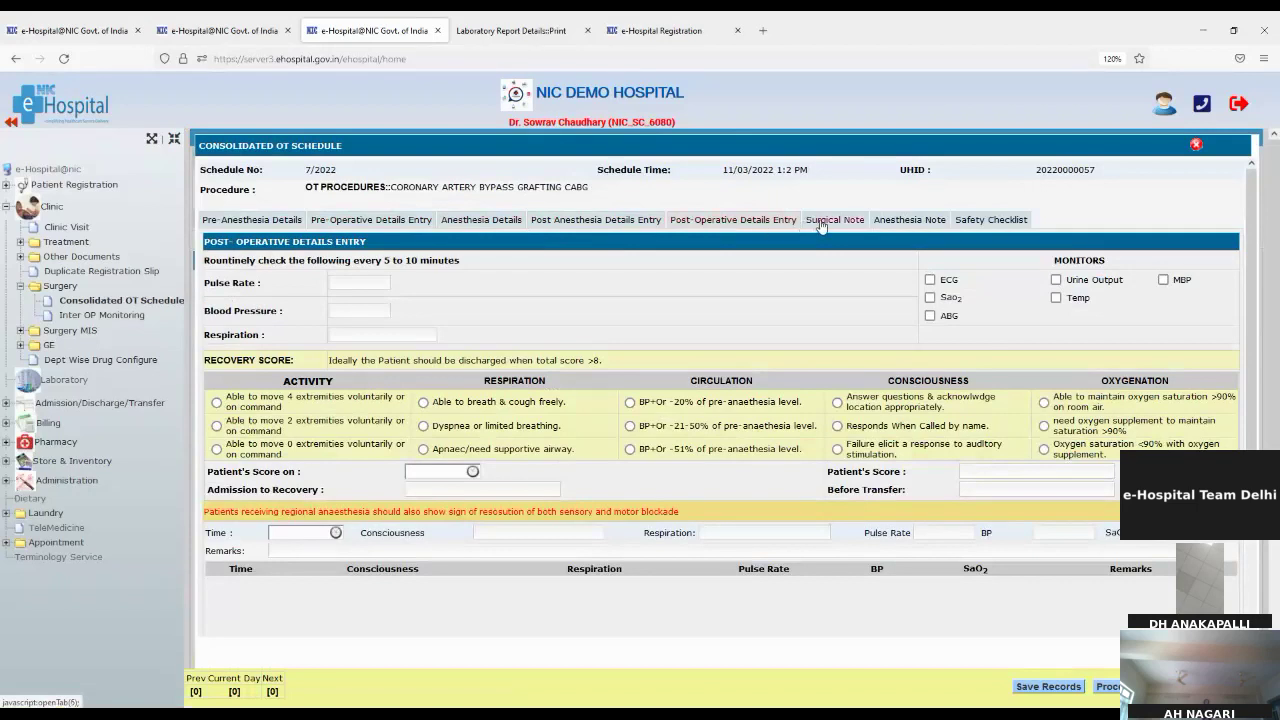
left_click(820, 224)
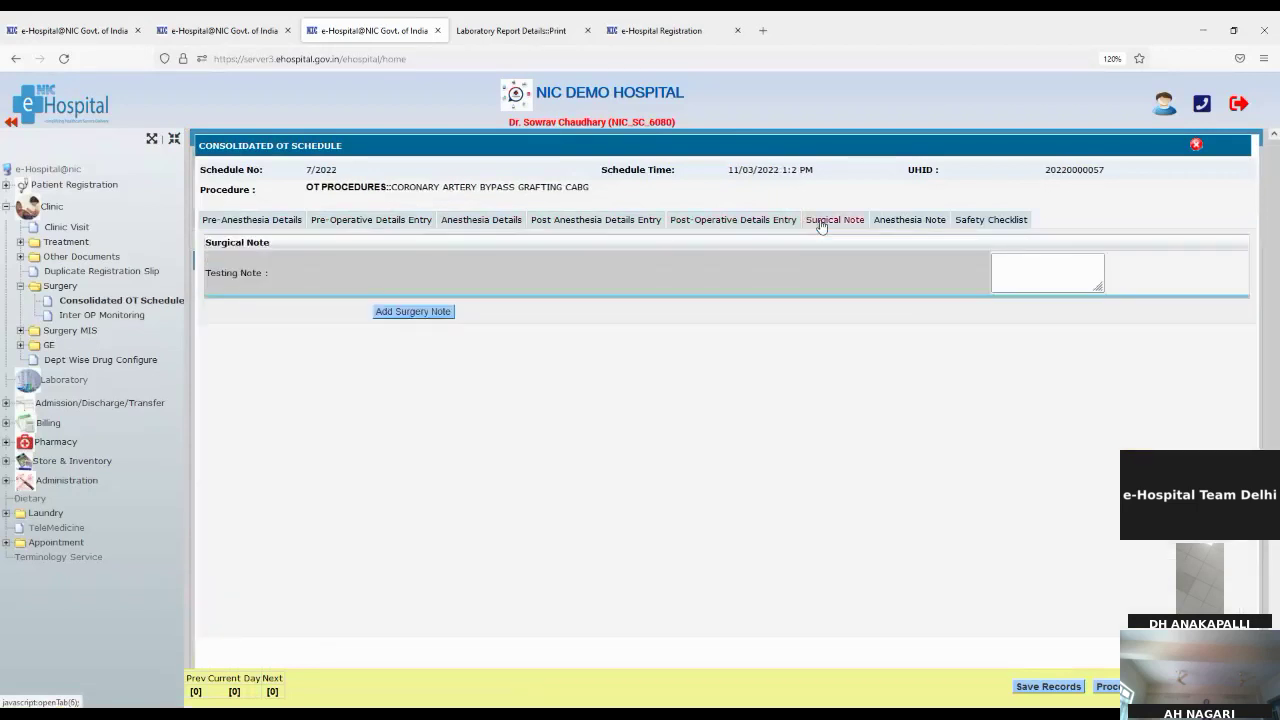
left_click(898, 224)
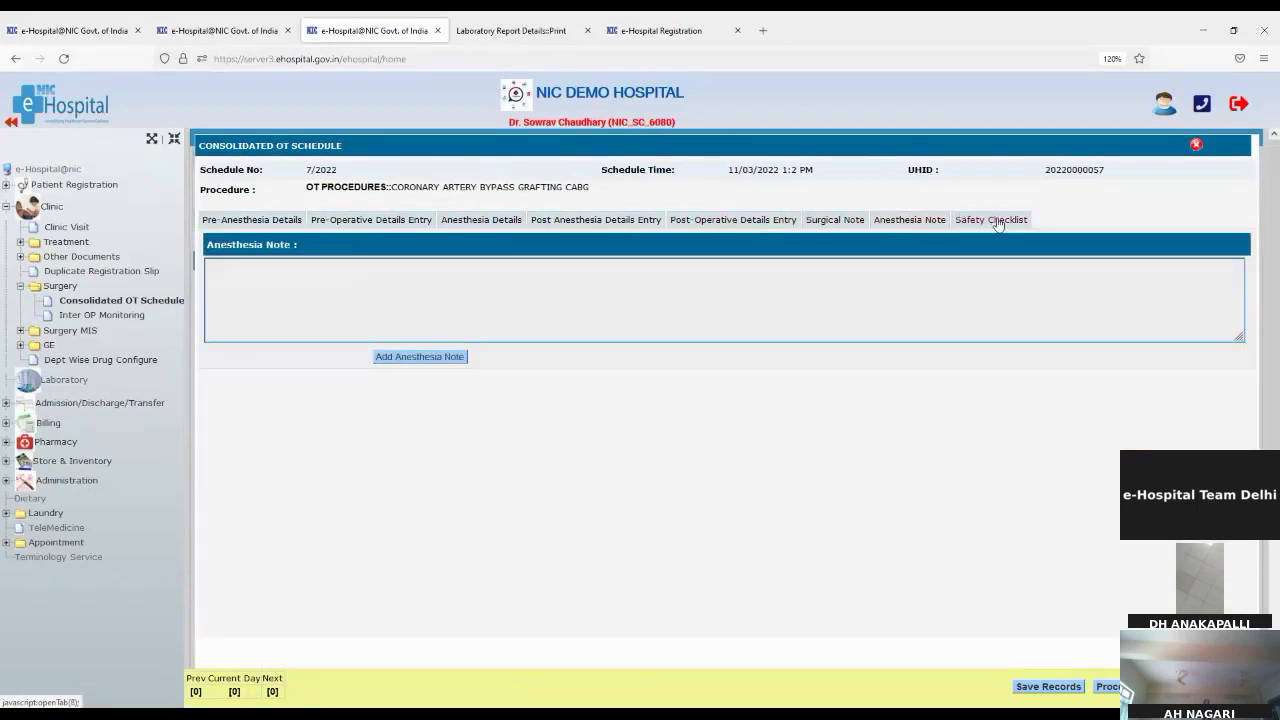
left_click(1003, 220)
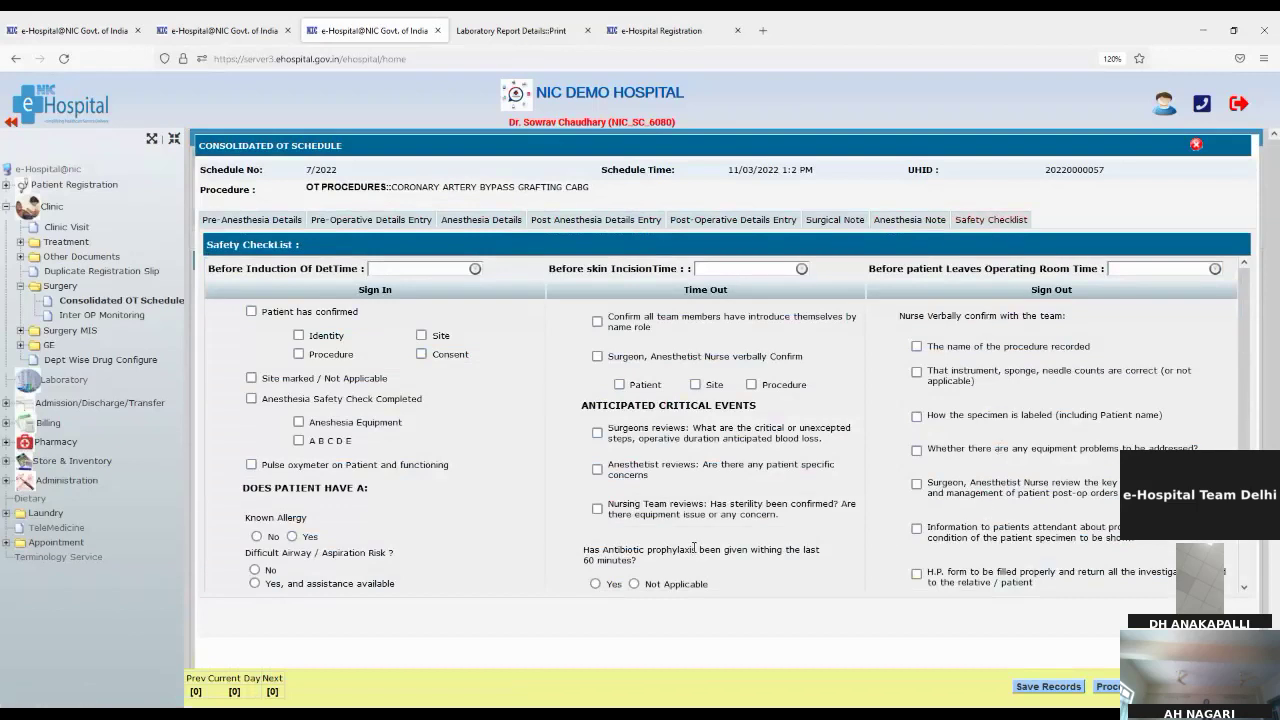
scroll(694, 549, "down", 1)
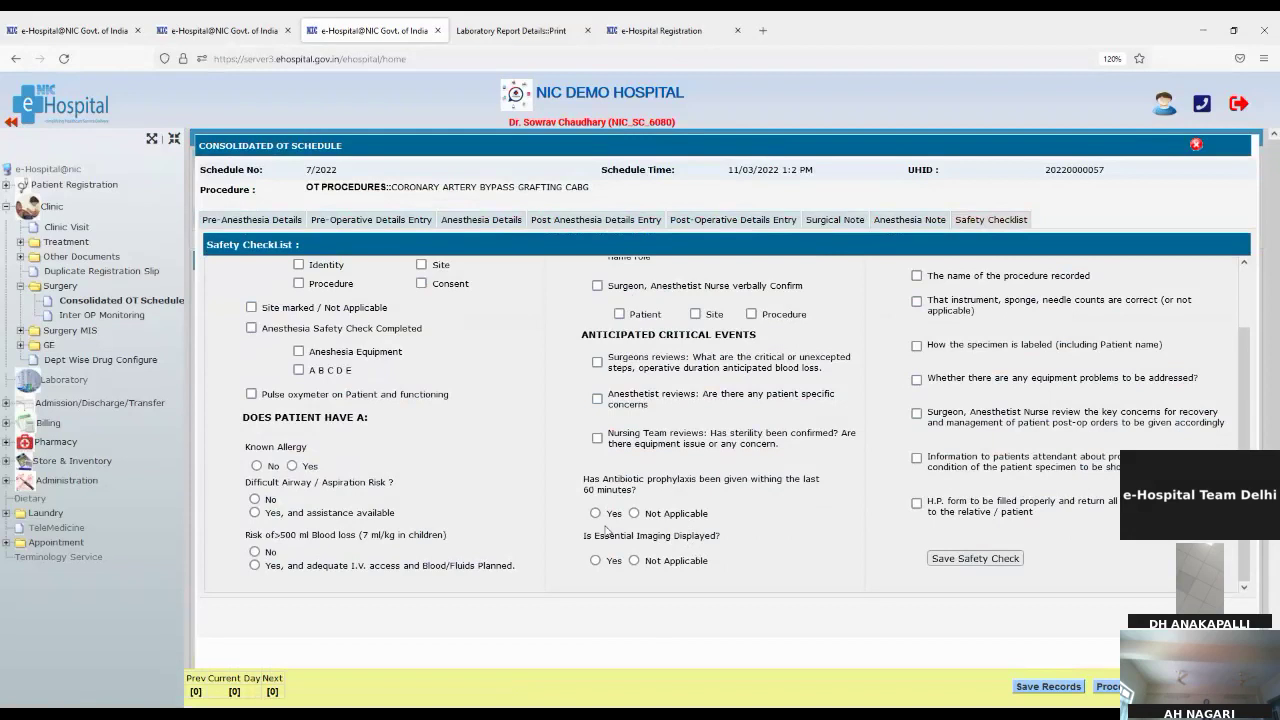
left_click(63, 318)
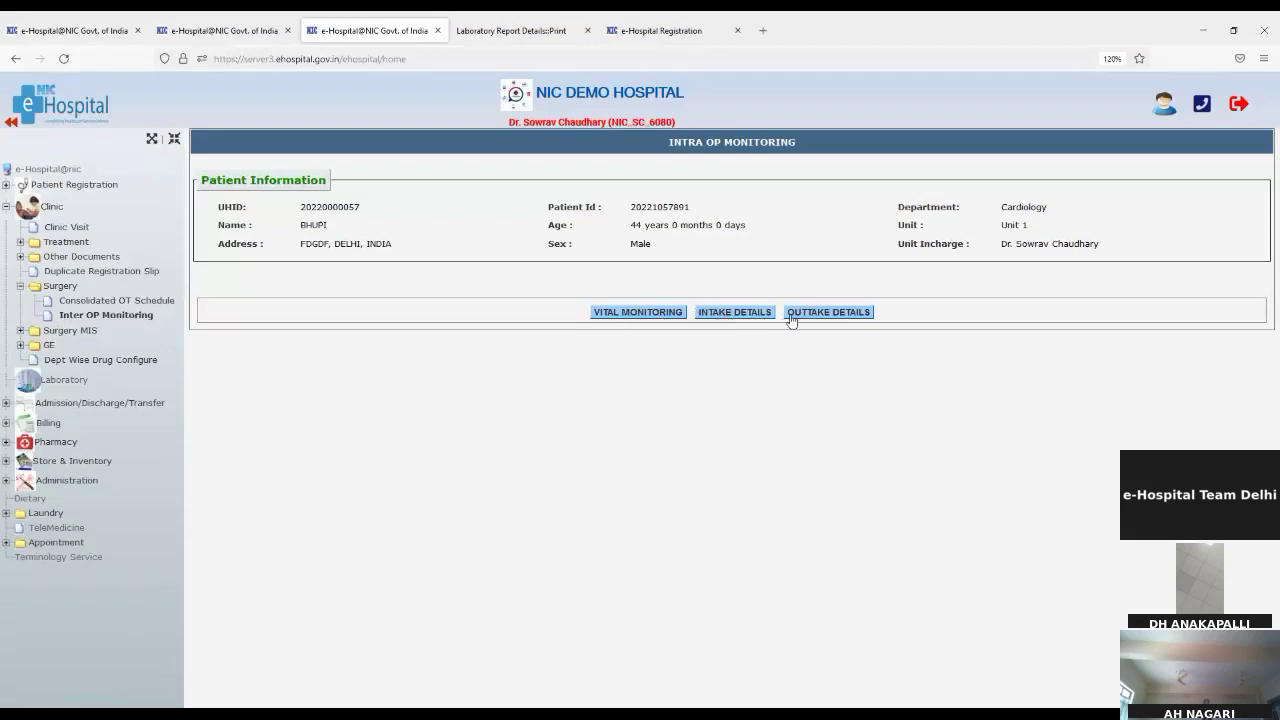
Step: Open and close the Vital Monitoring form, then expand the Surgery MIS report folder
left_click(620, 312)
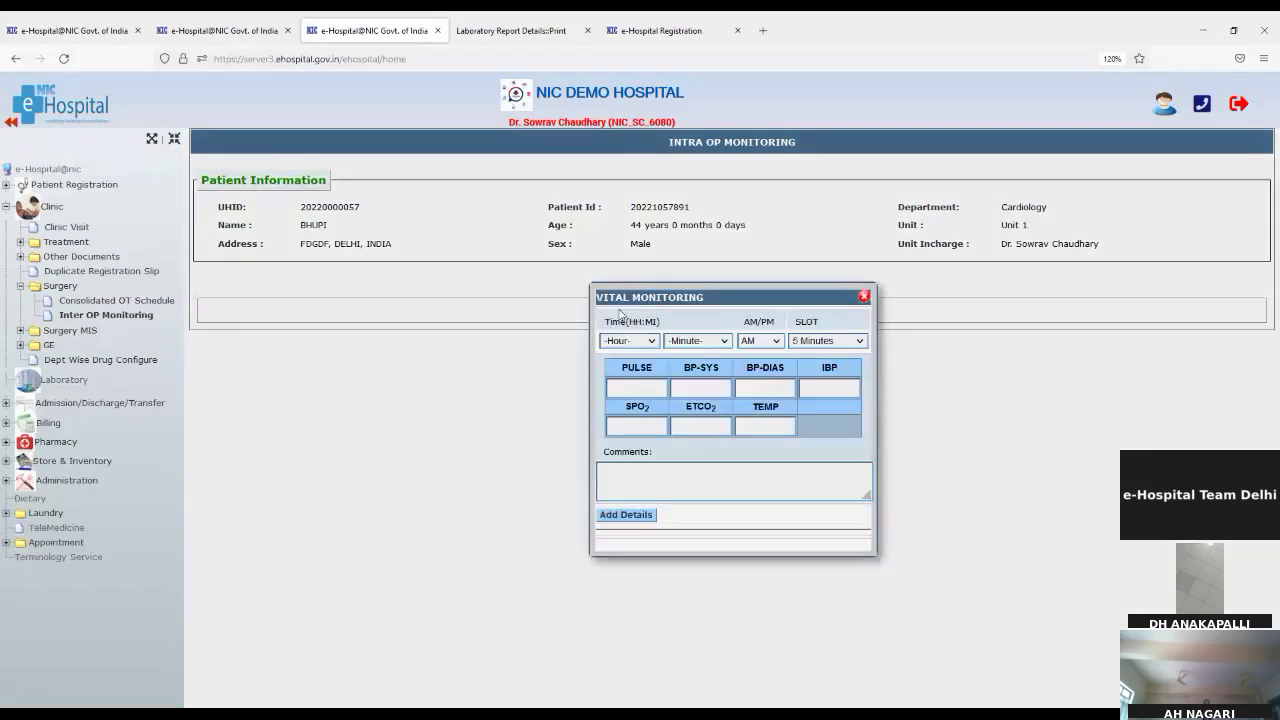
left_click(864, 297)
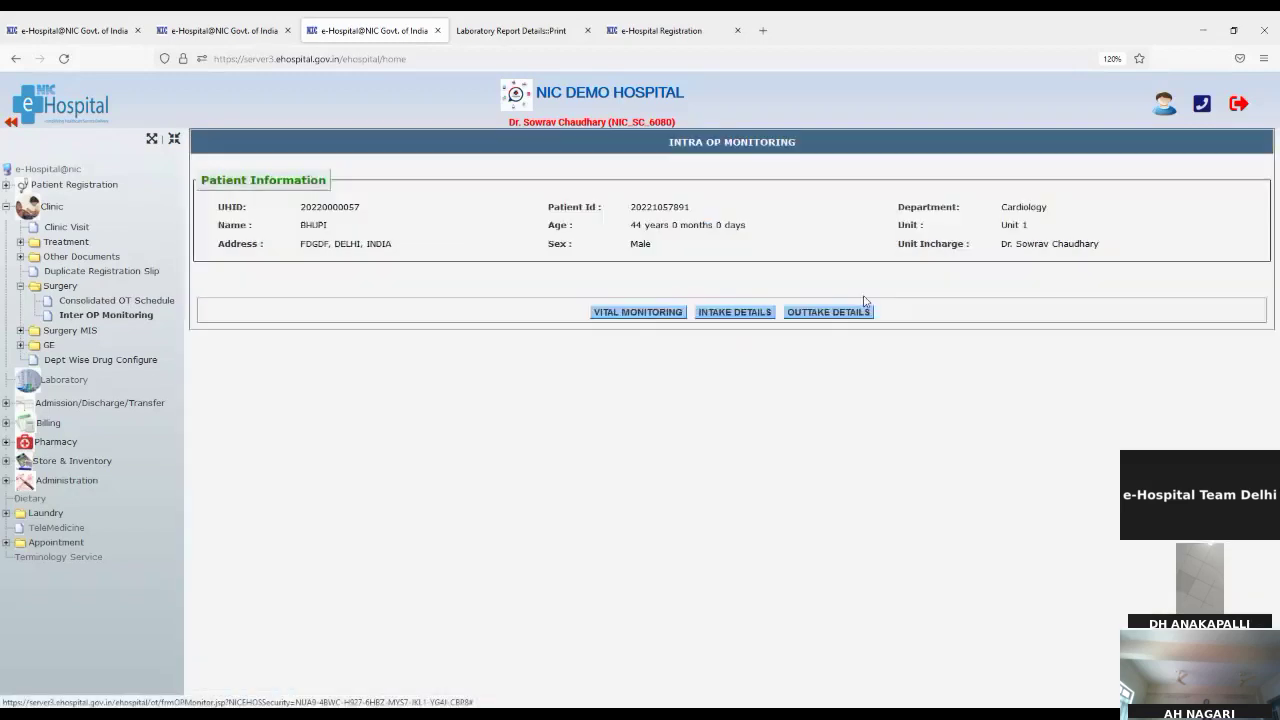
left_click(64, 332)
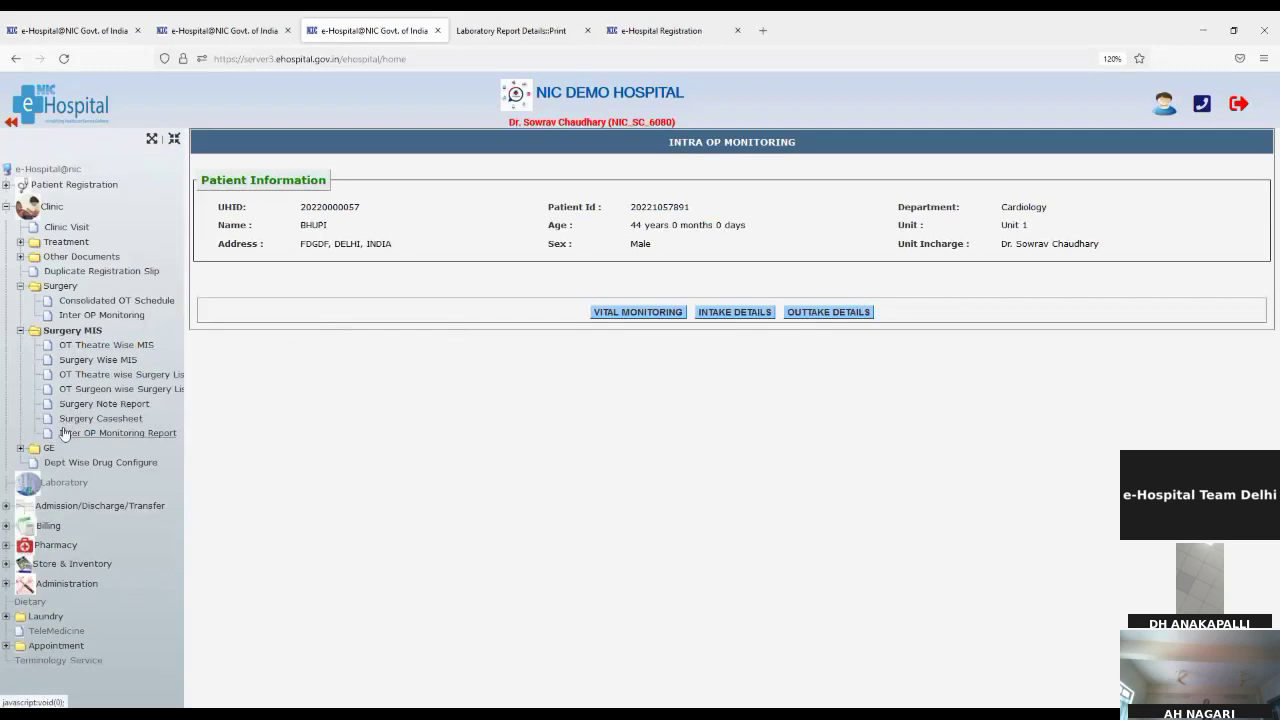
Step: Browse the OT theatre-wise, surgery-wise, theatre surgery list, surgery note and OT case sheet reports
left_click(90, 345)
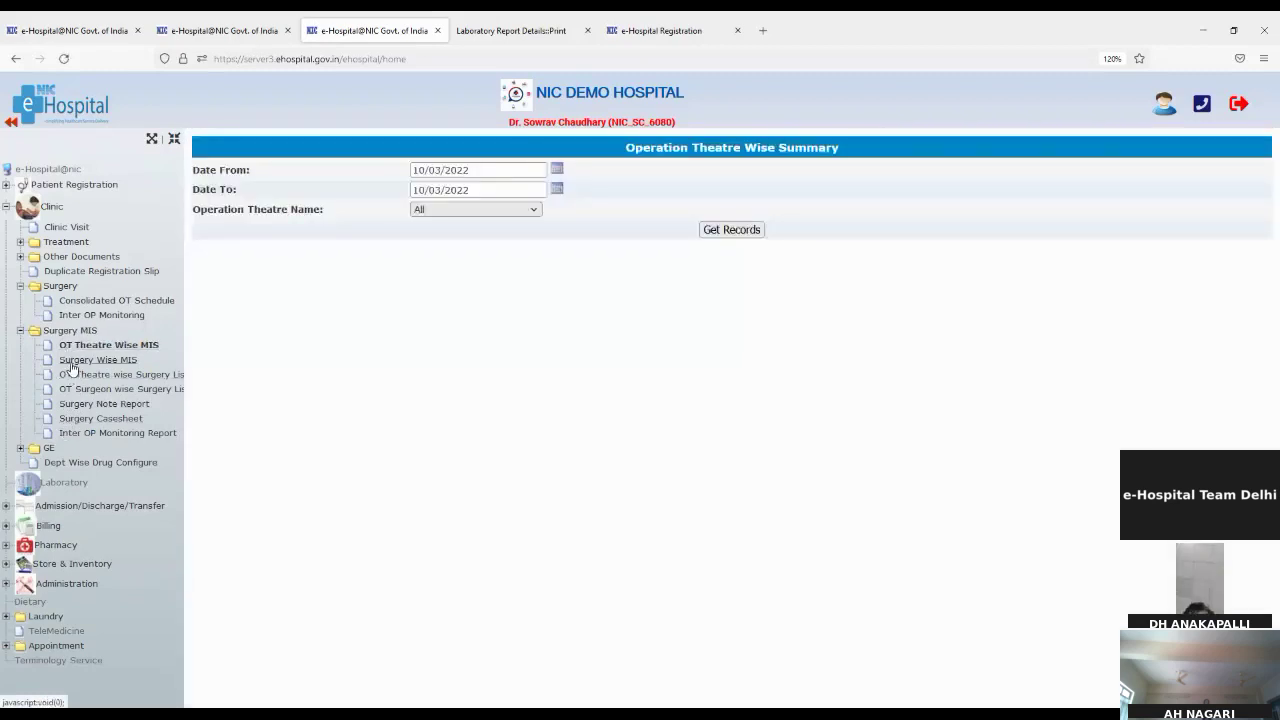
left_click(72, 362)
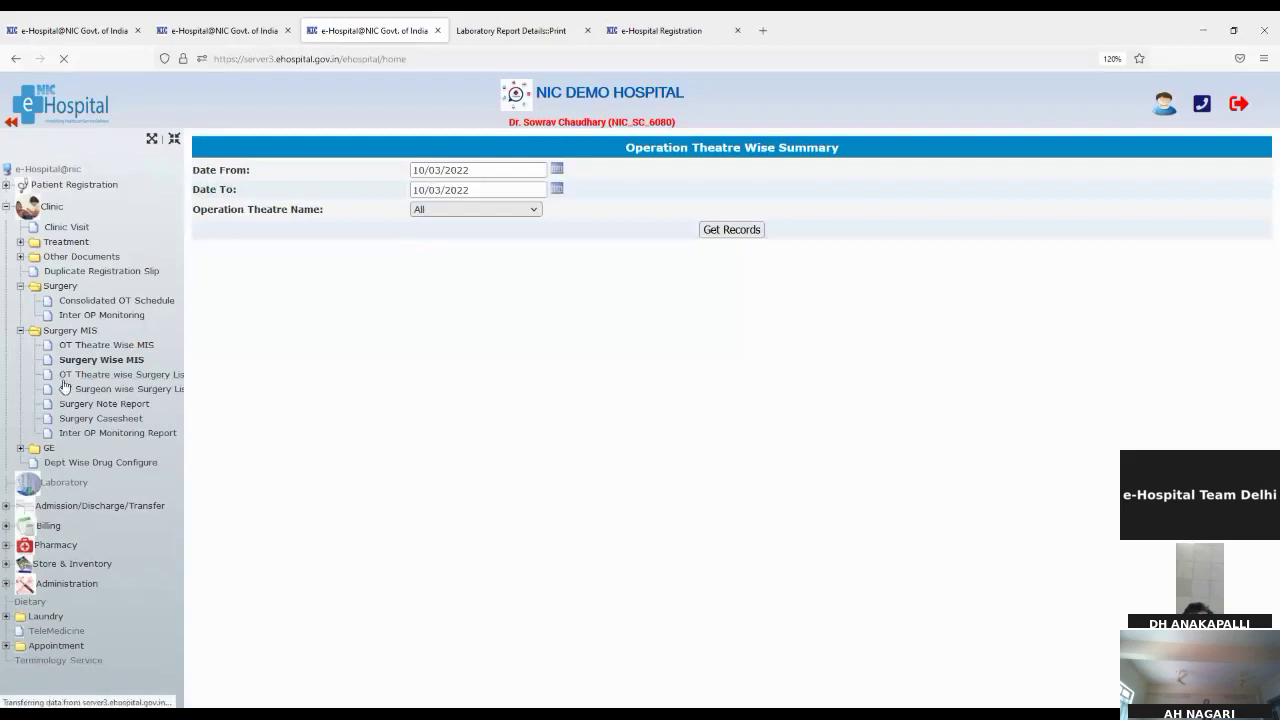
left_click(70, 378)
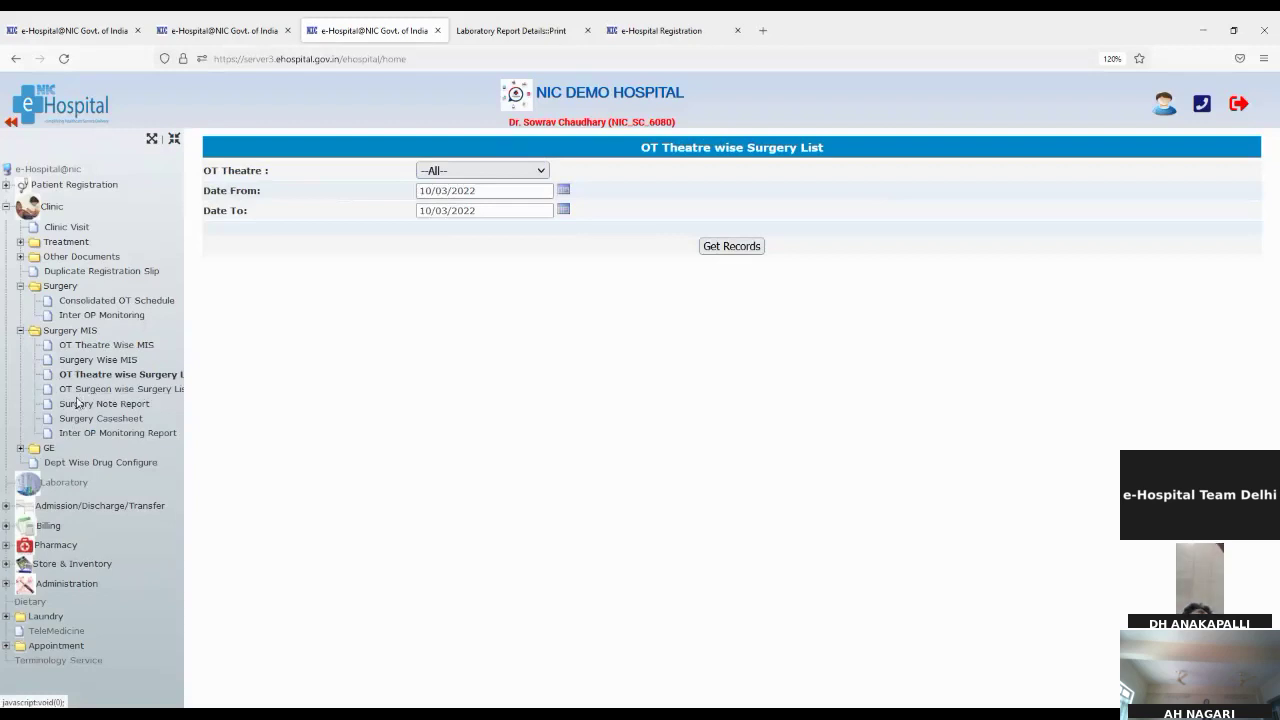
left_click(71, 406)
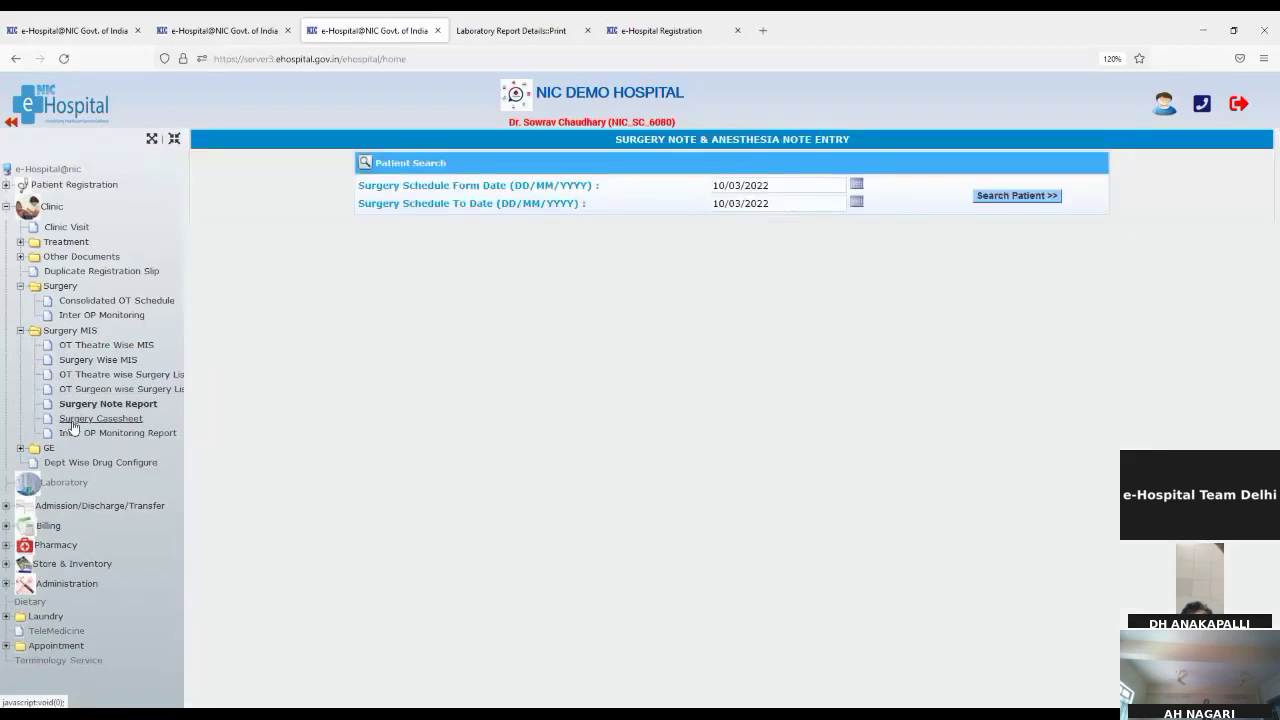
left_click(71, 422)
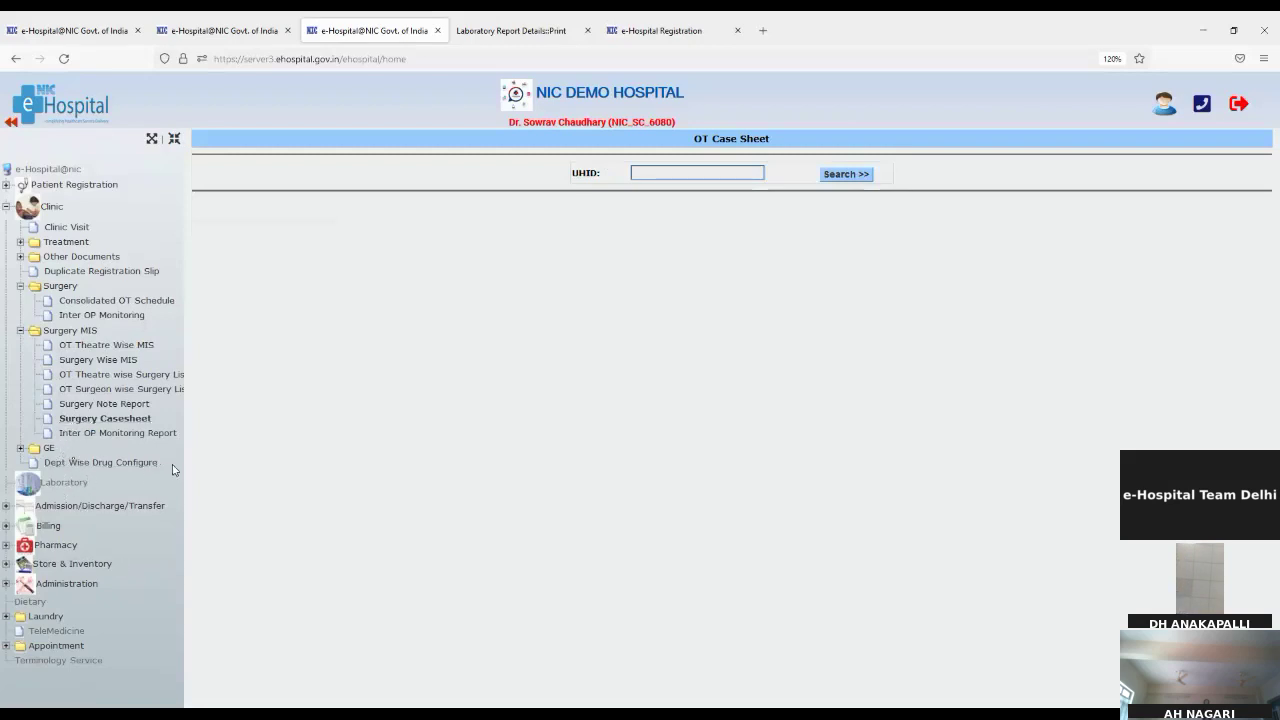
Step: Open the Intra OP Monitoring report search and collapse the Surgery MIS and Surgery groups
left_click(124, 436)
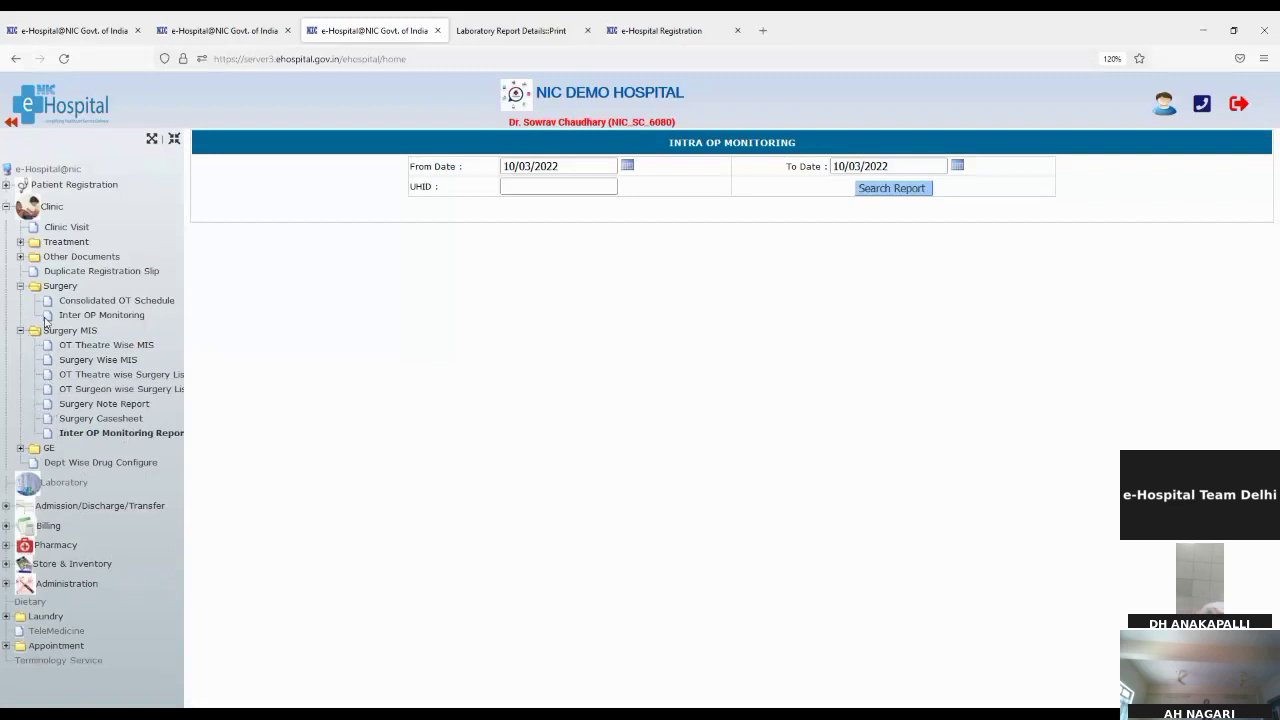
left_click(21, 330)
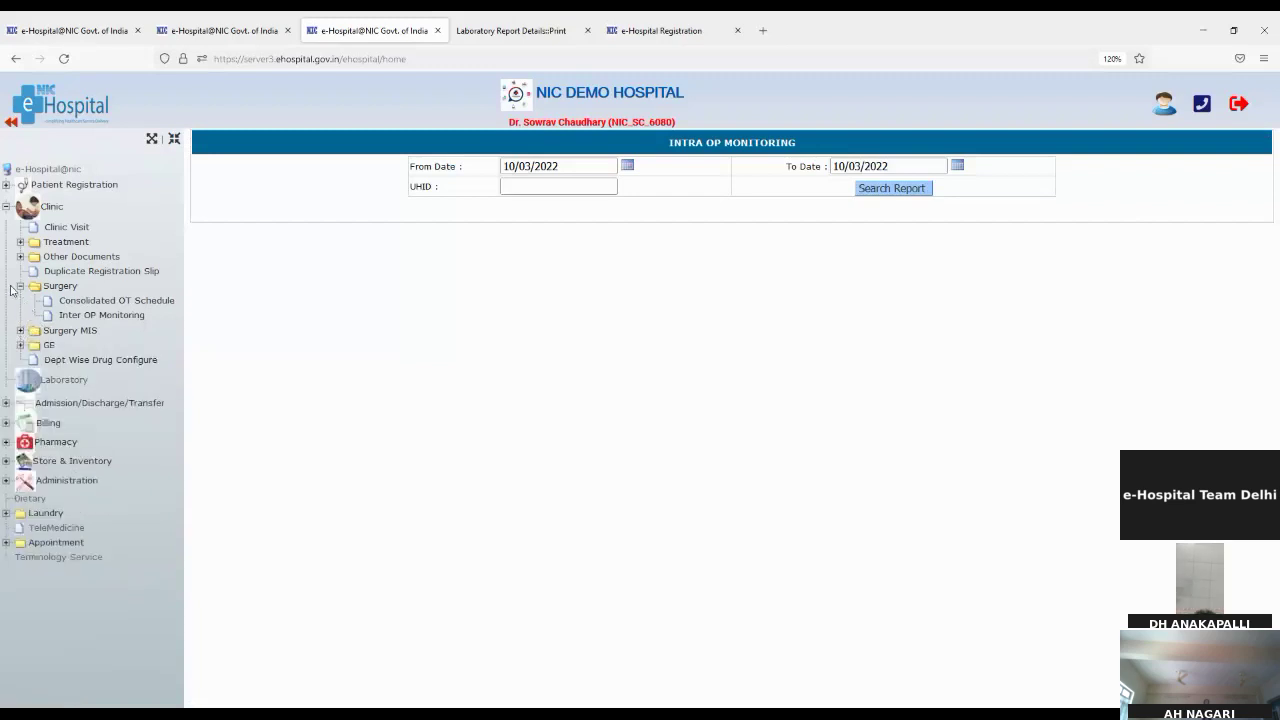
left_click(21, 286)
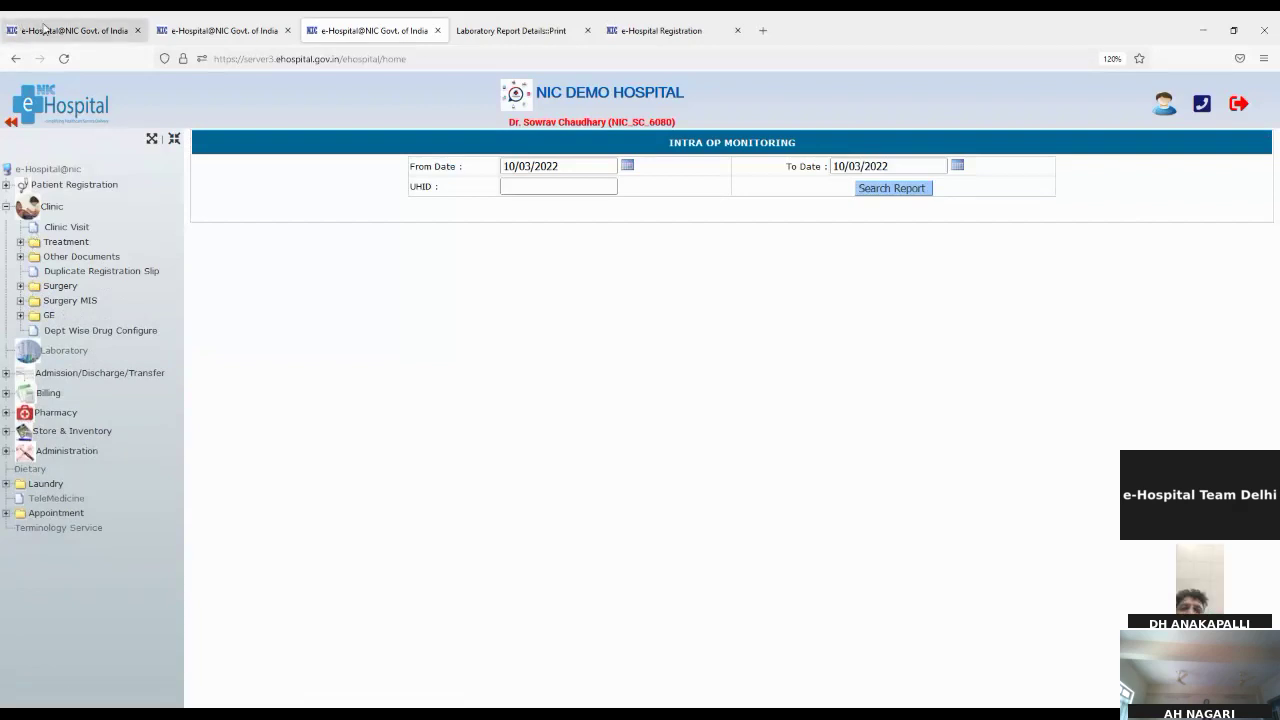
Step: Open the Reports module in a separate window and load Clinic > Clinic MIS > Periodical Report
left_click(44, 28)
scroll(257, 409, "down", 5)
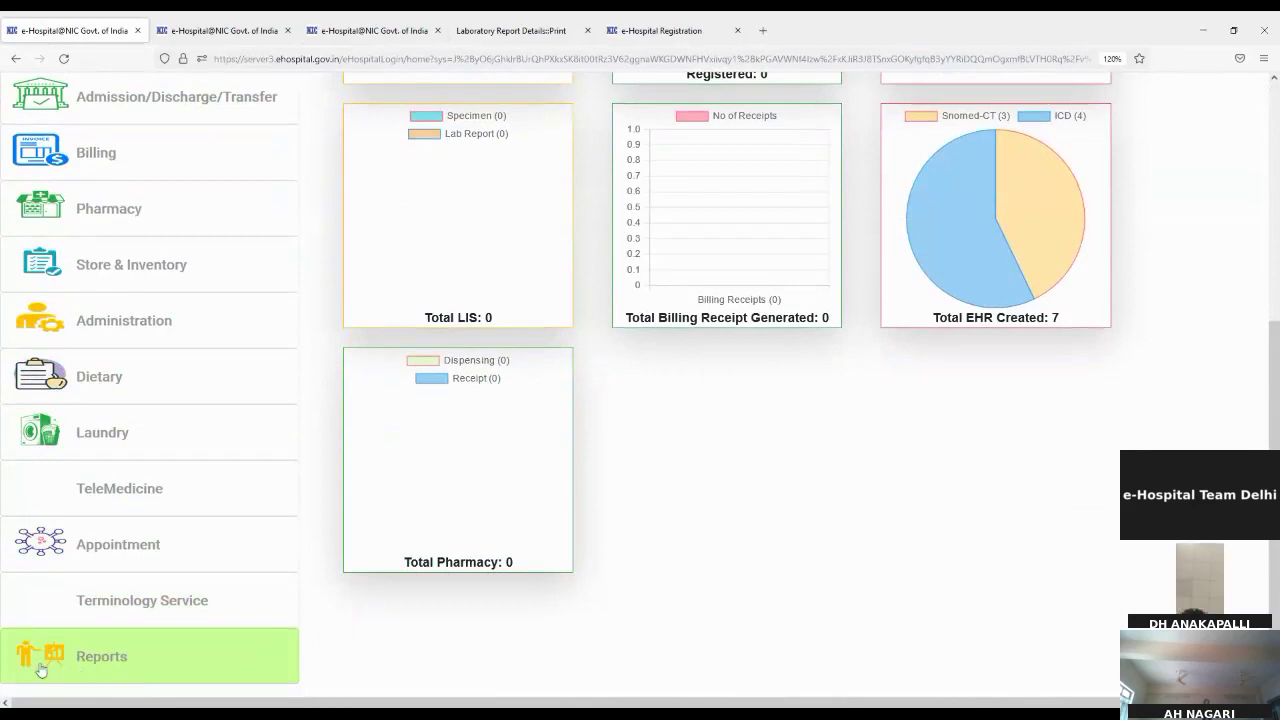
left_click(101, 657)
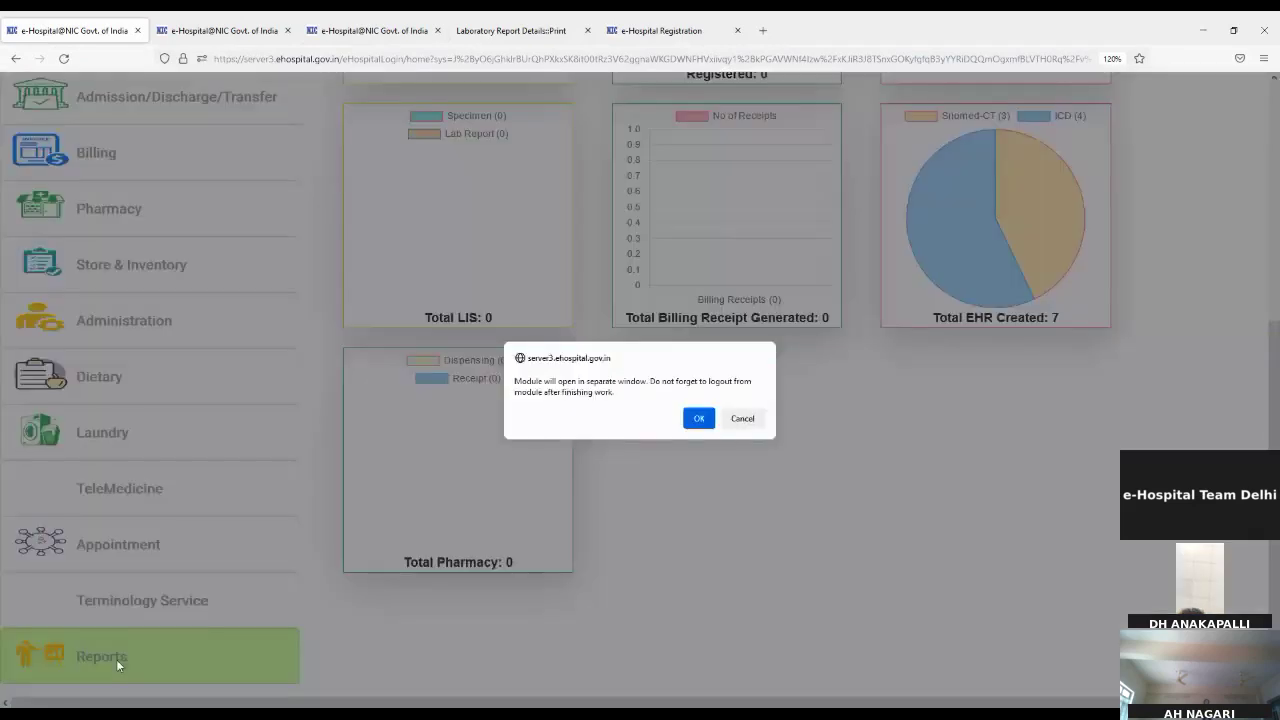
left_click(699, 419)
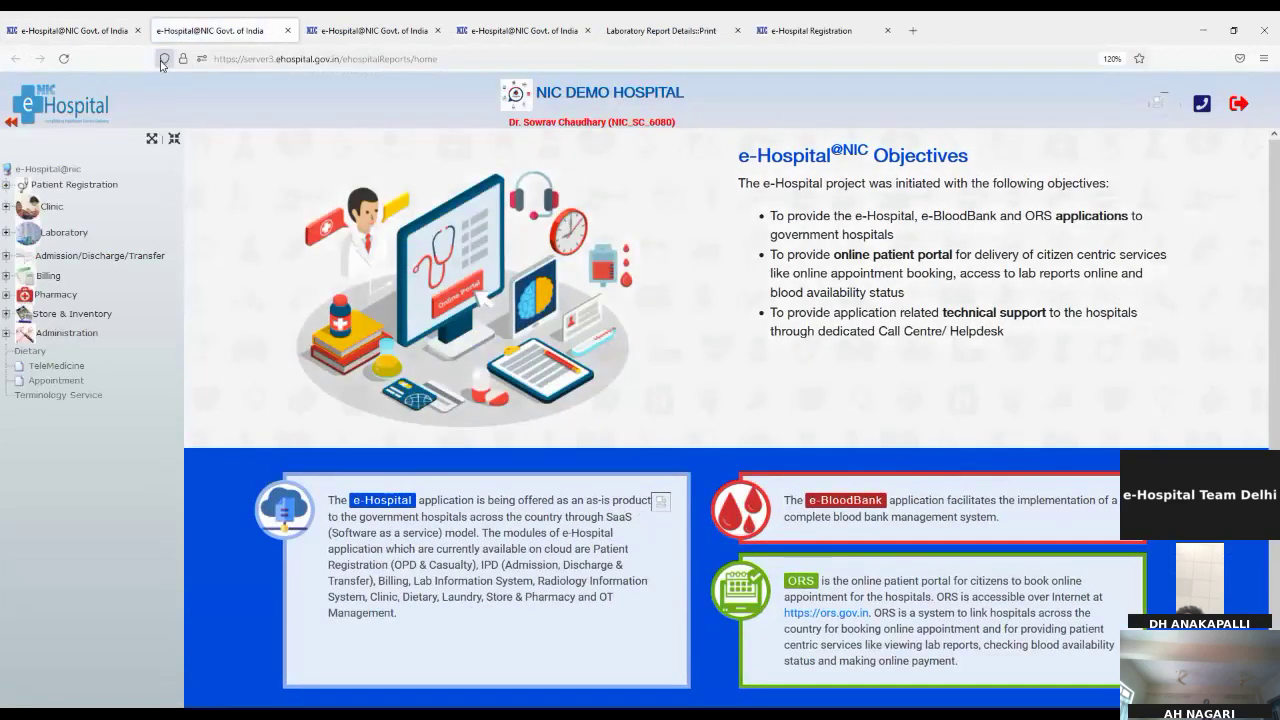
left_click(52, 207)
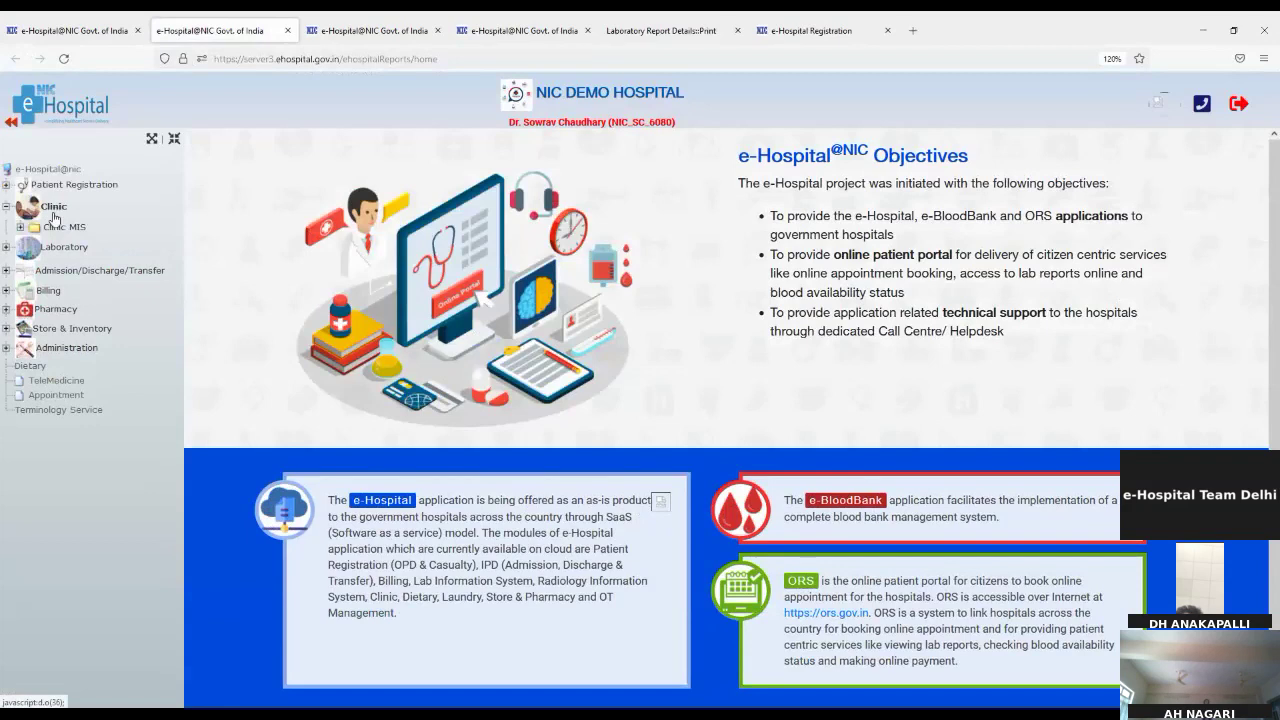
left_click(66, 228)
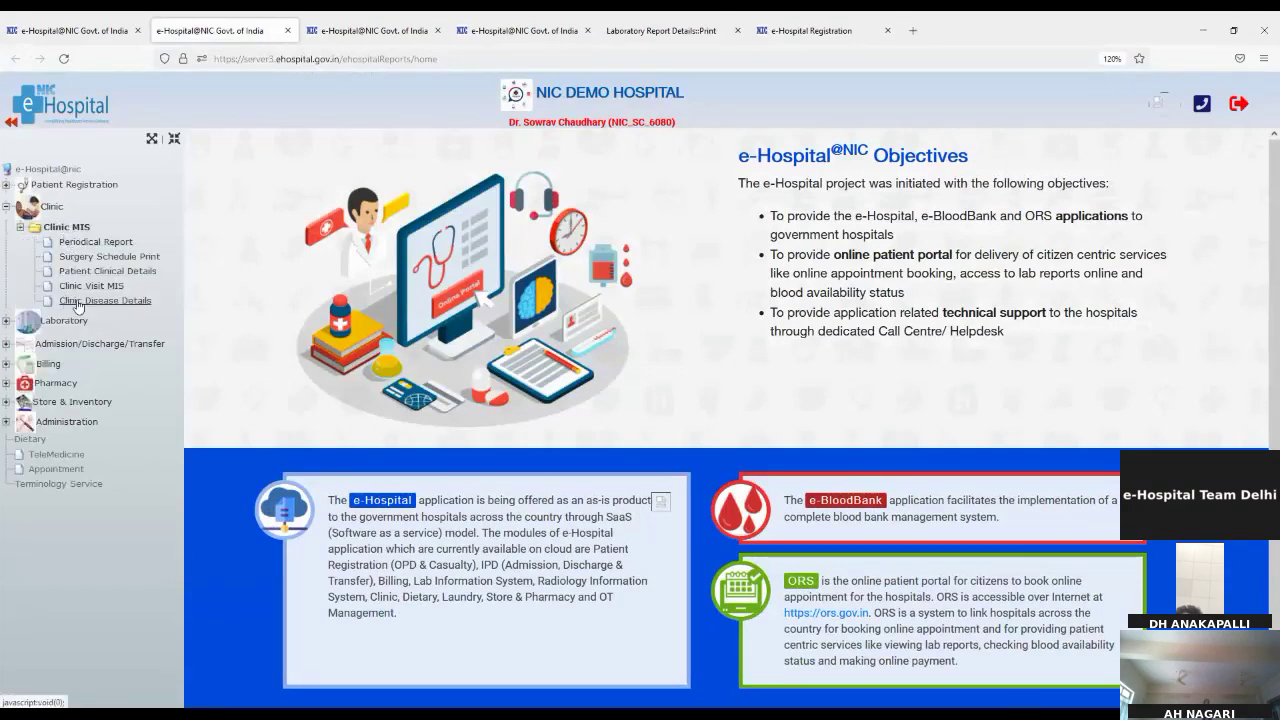
left_click(96, 246)
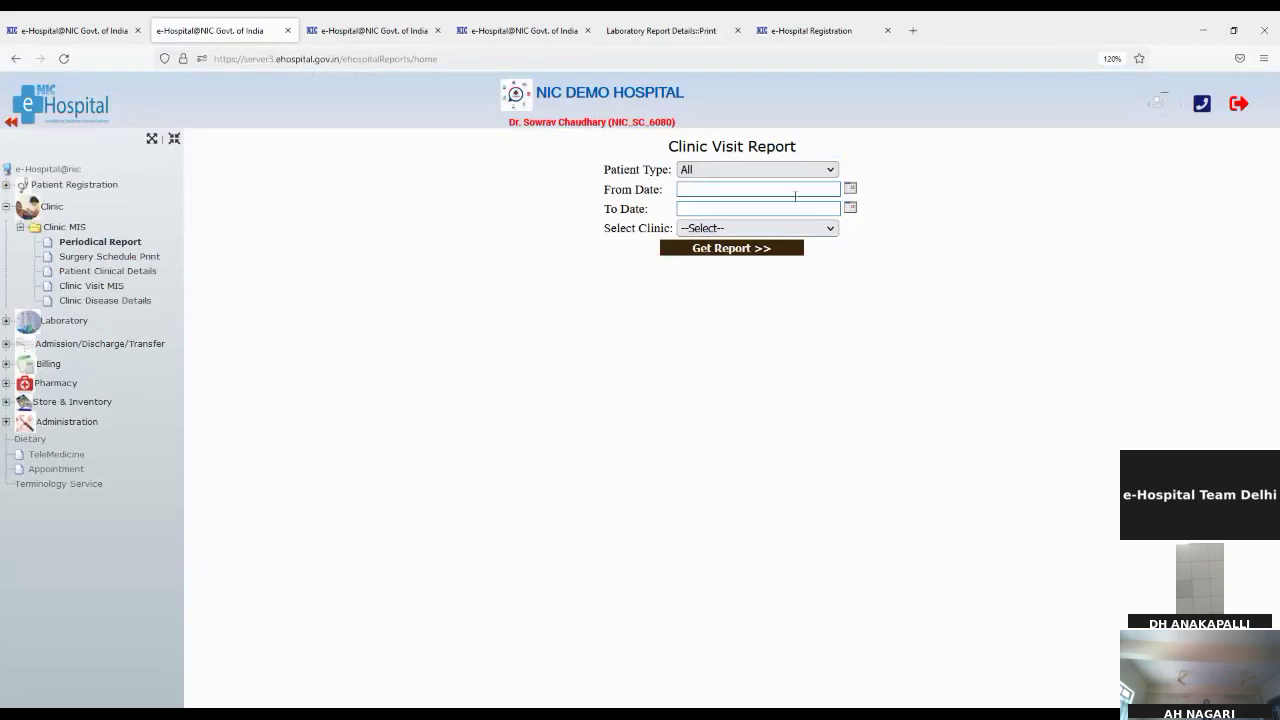
Step: Generate the Cardiology periodical visit report for 01/03/2022–10/03/2022, then open Surgery Schedule Print
left_click(850, 191)
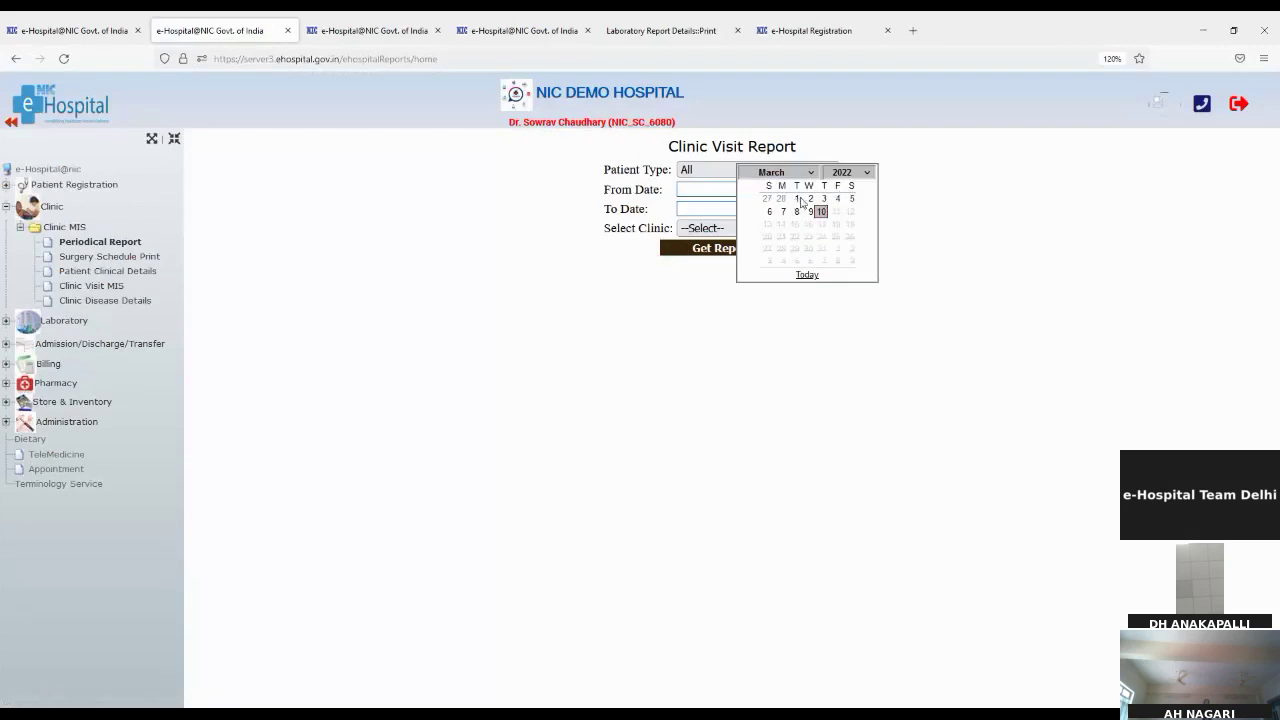
left_click(799, 200)
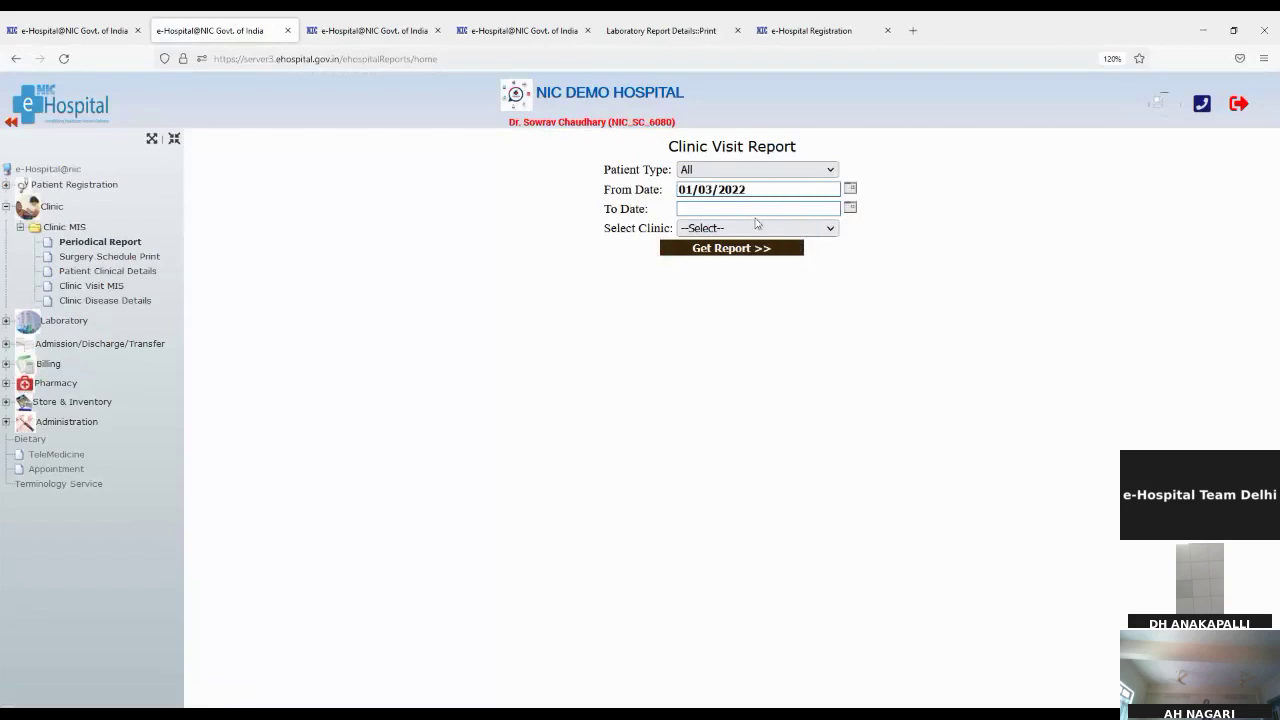
left_click(849, 208)
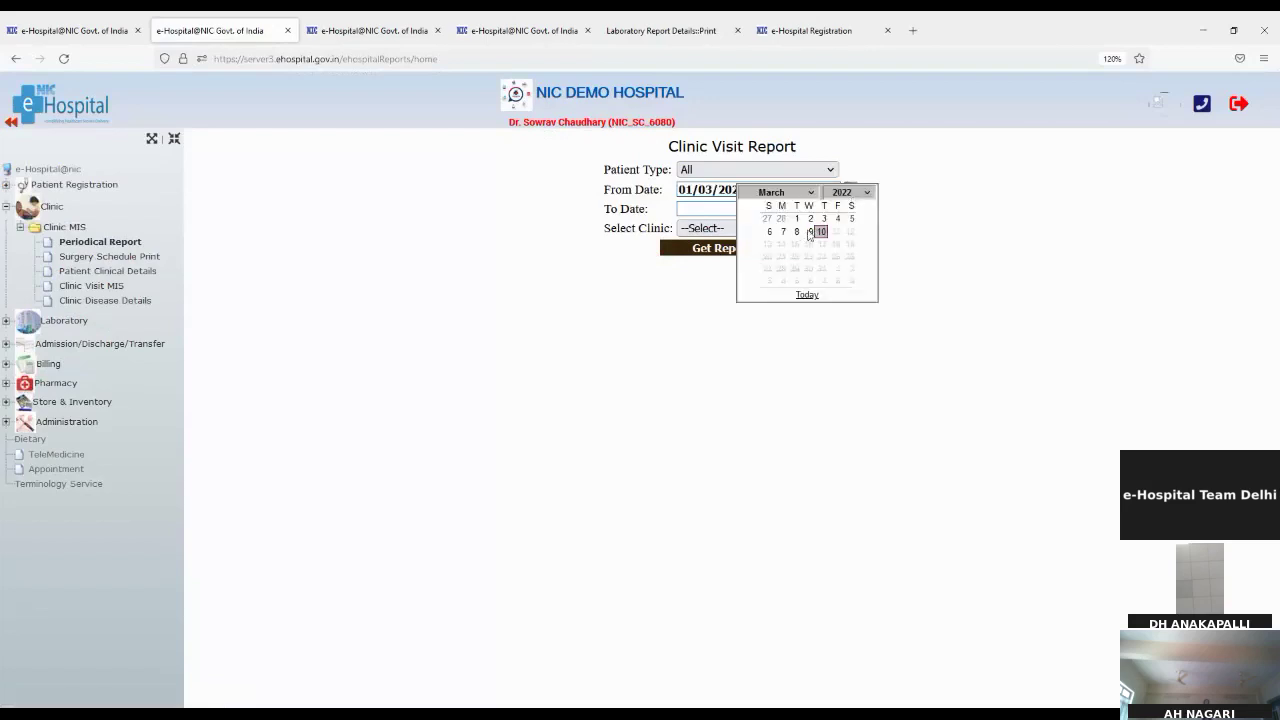
left_click(820, 231)
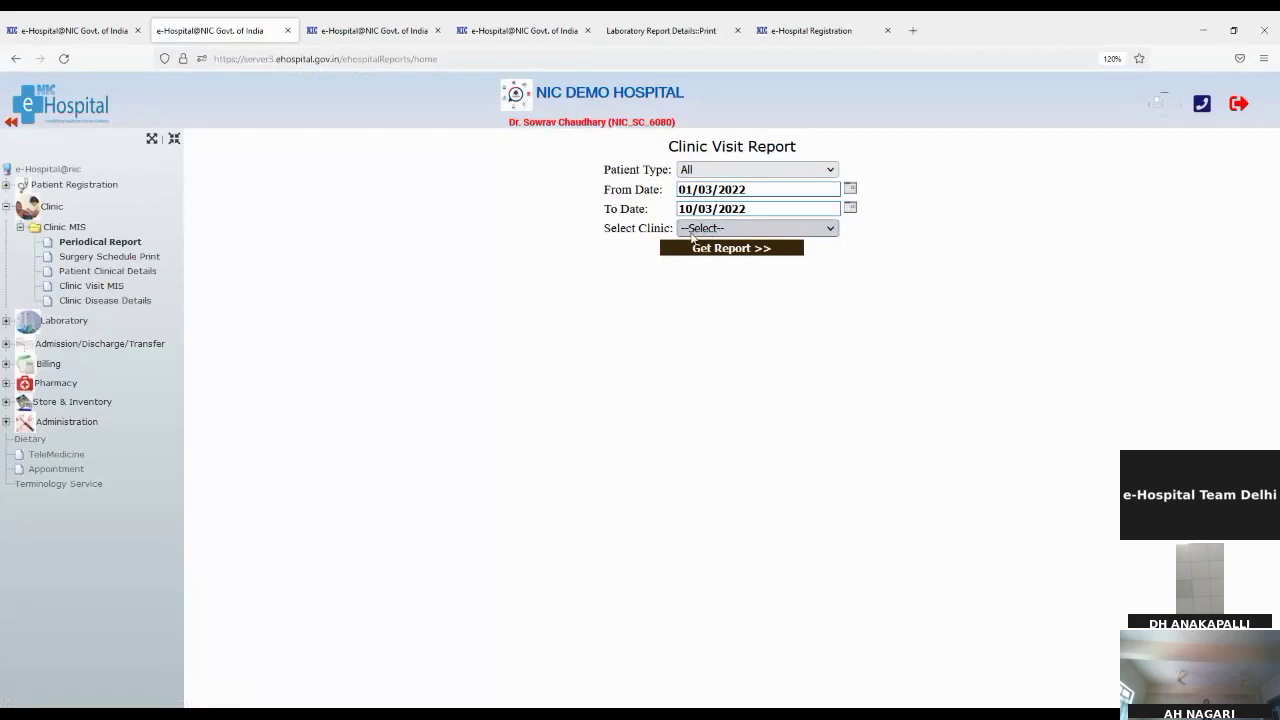
left_click(703, 294)
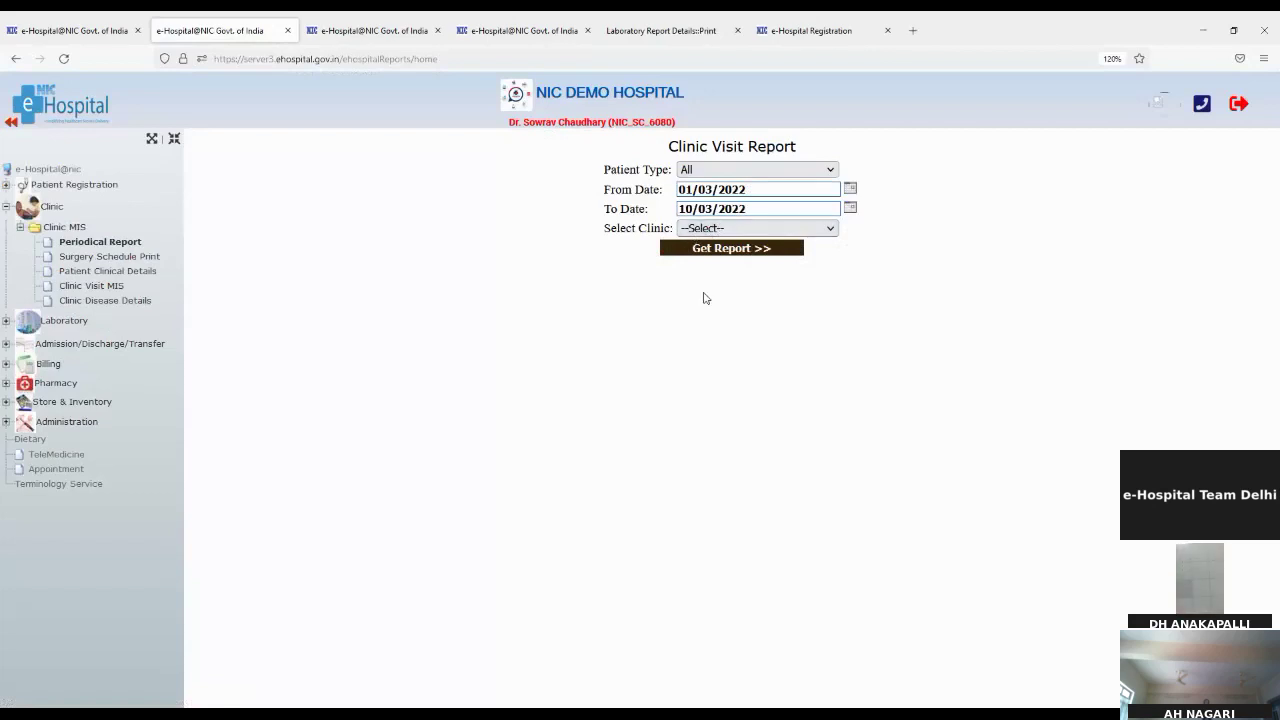
left_click(688, 250)
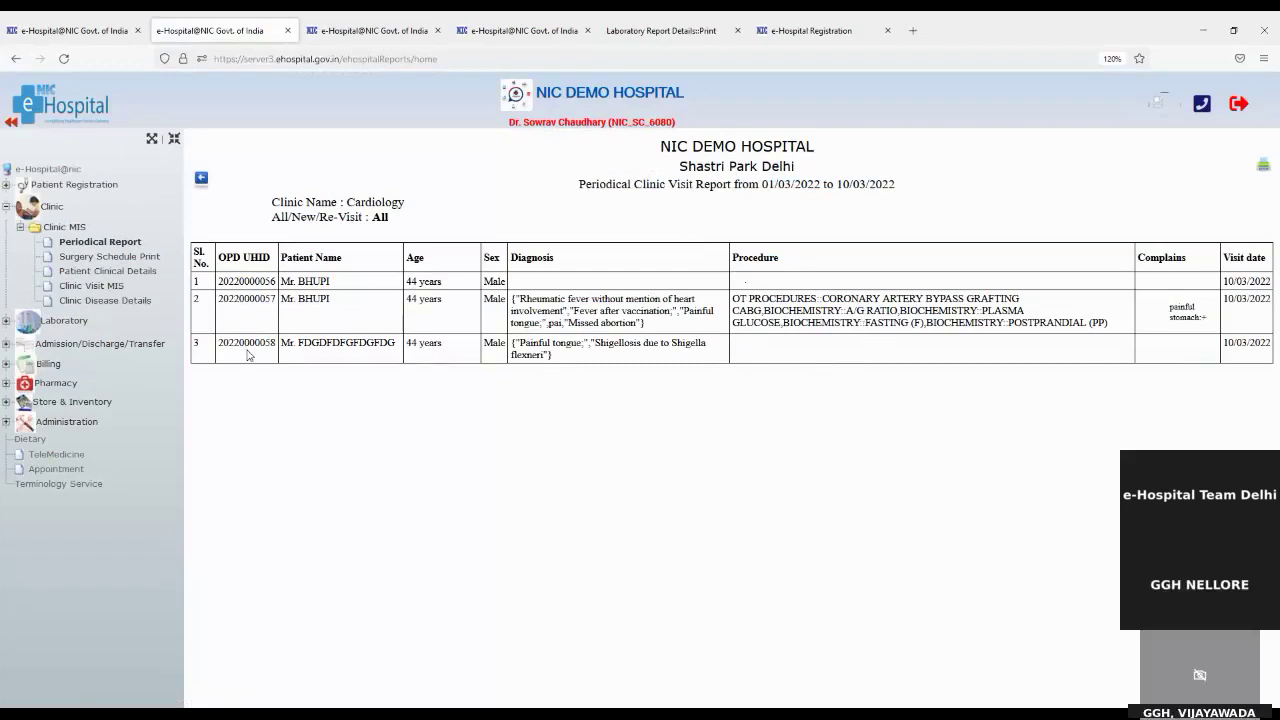
left_click(110, 257)
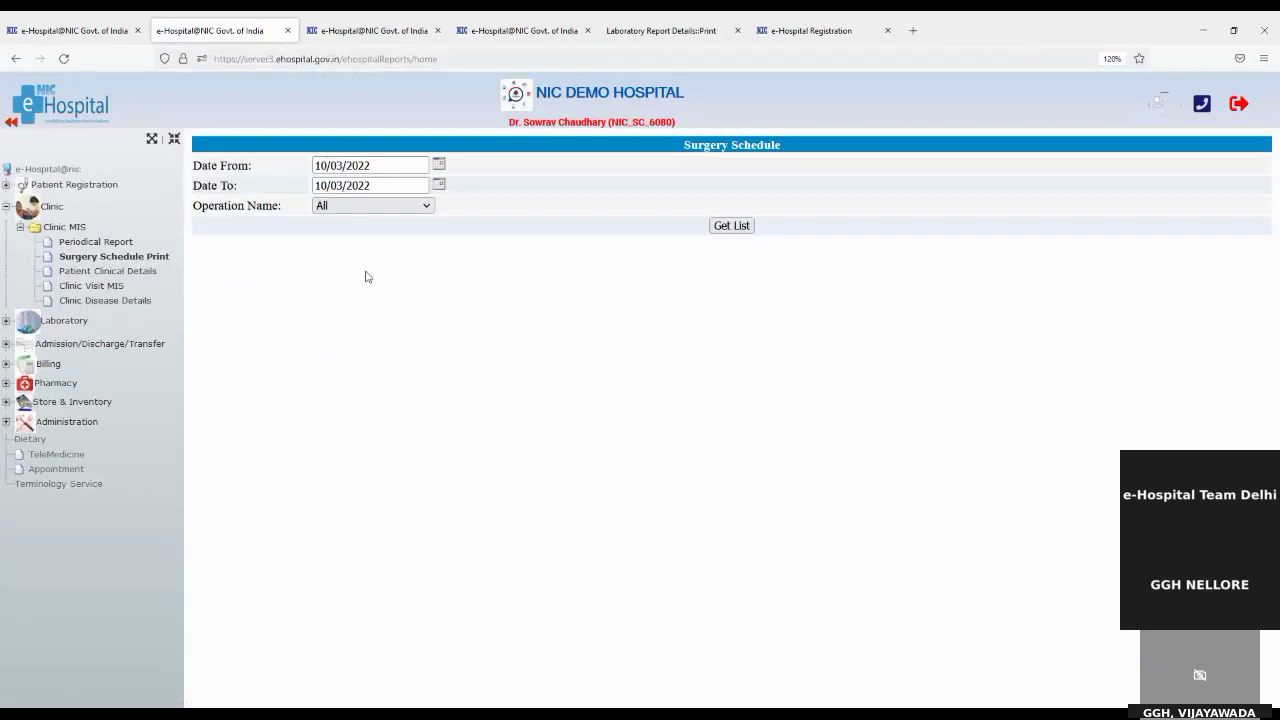
Step: List the 10/03/2022 surgery schedule and look up the patient's clinical details by UHID
left_click(721, 232)
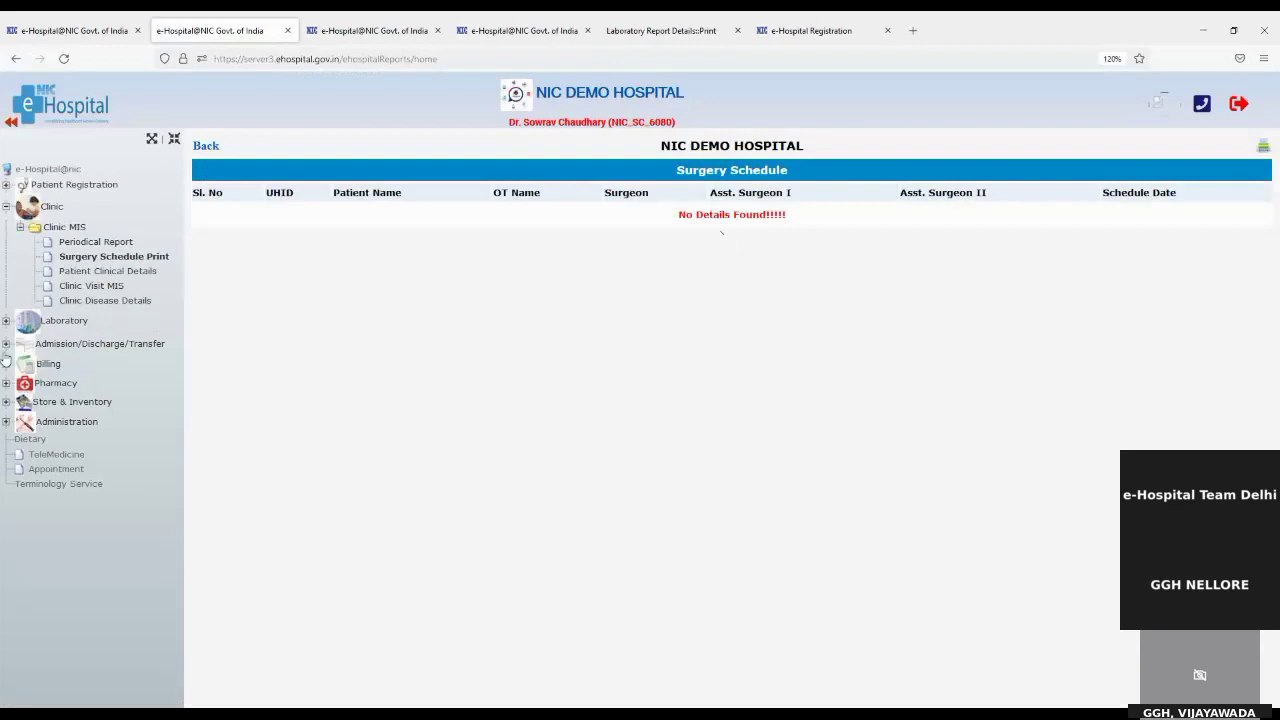
left_click(110, 271)
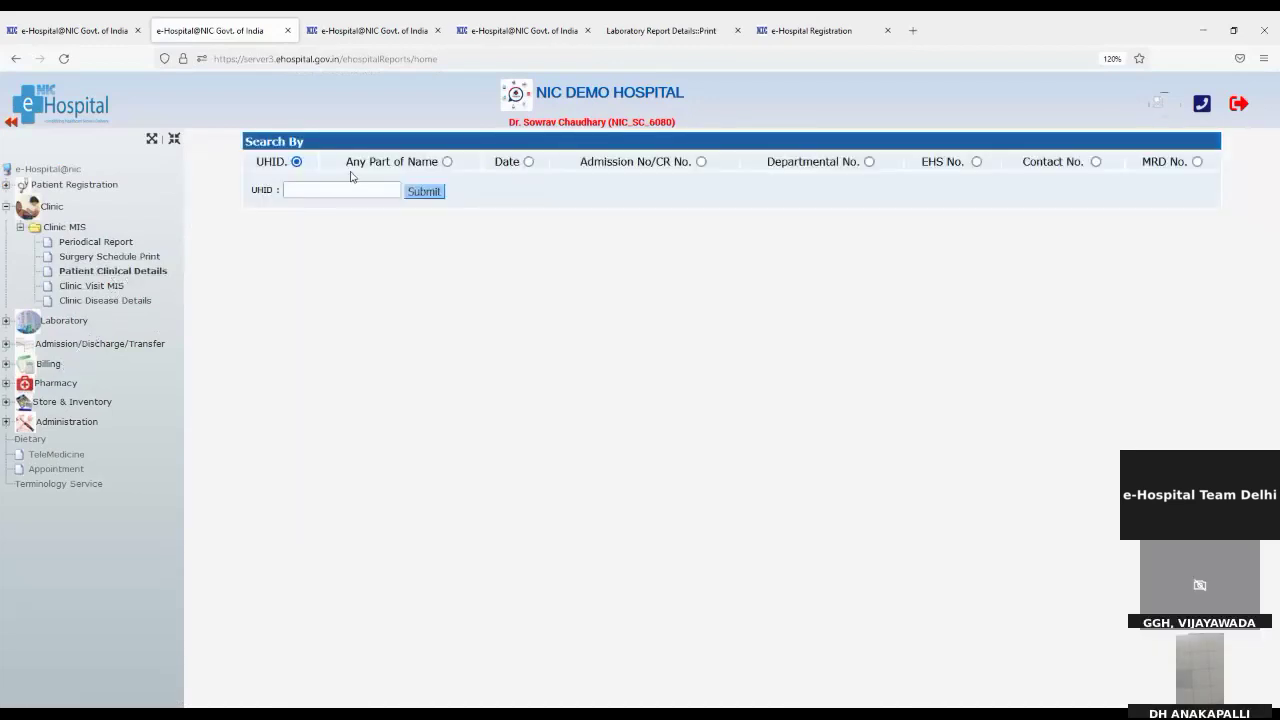
left_click(345, 192)
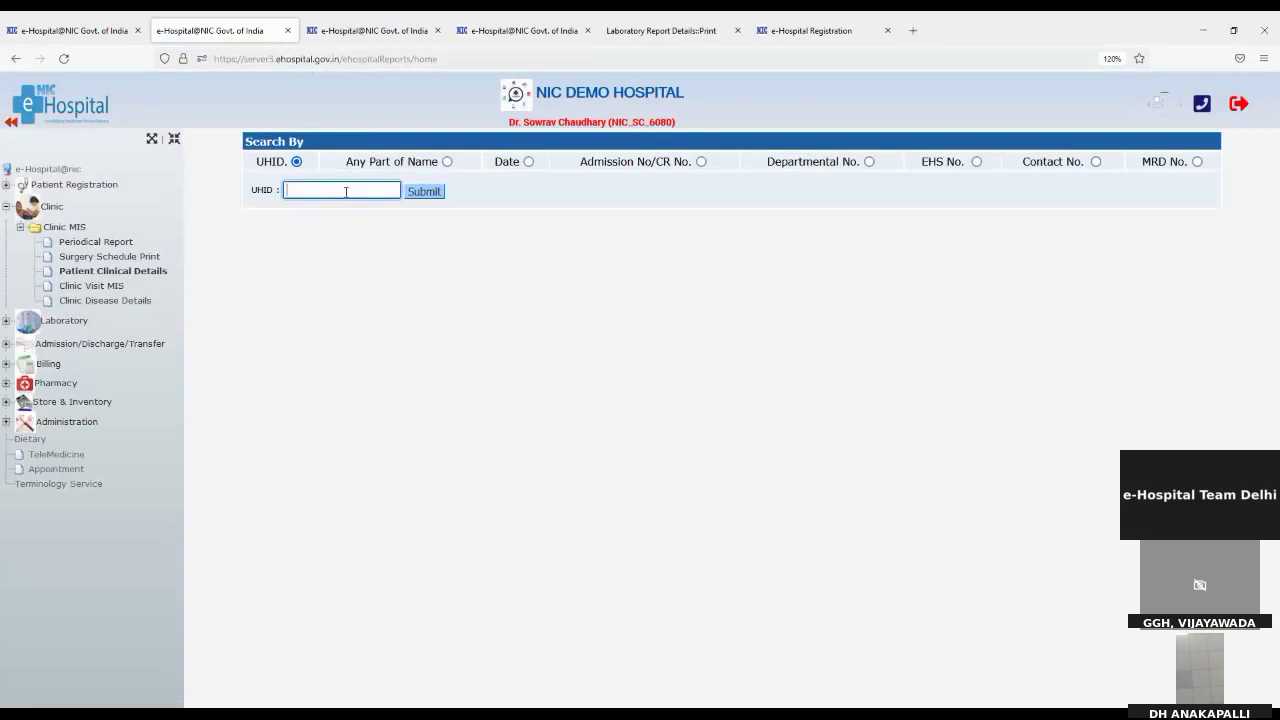
key("ctrl+v")
left_click(415, 194)
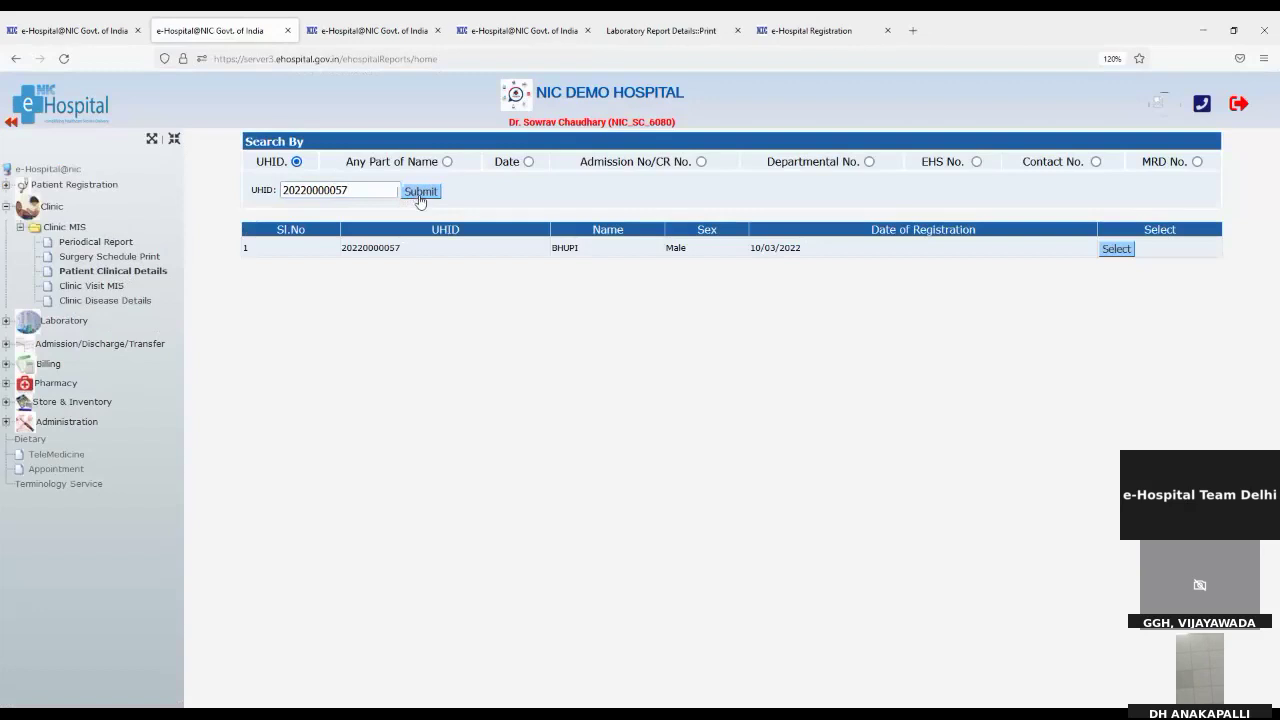
left_click(1116, 251)
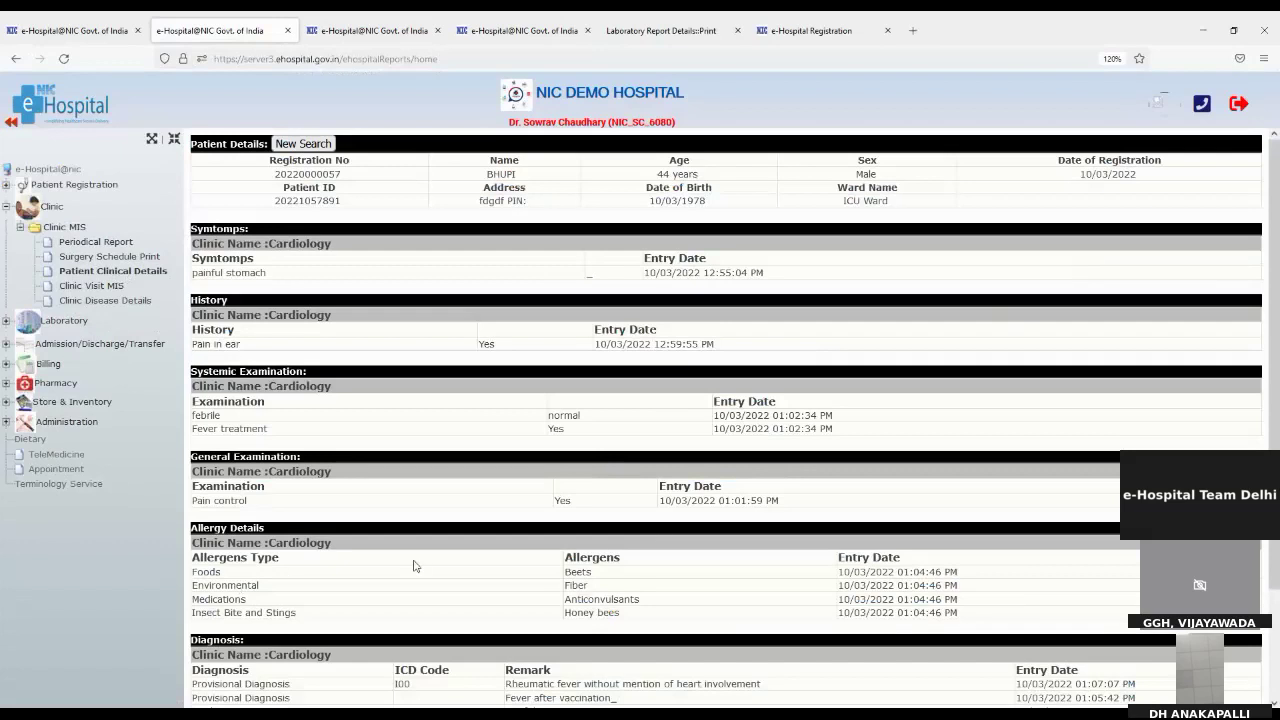
Step: Review the patient's Cardiology clinical details, then bring up the Clinic Visit MIS form
scroll(618, 552, "down", 3)
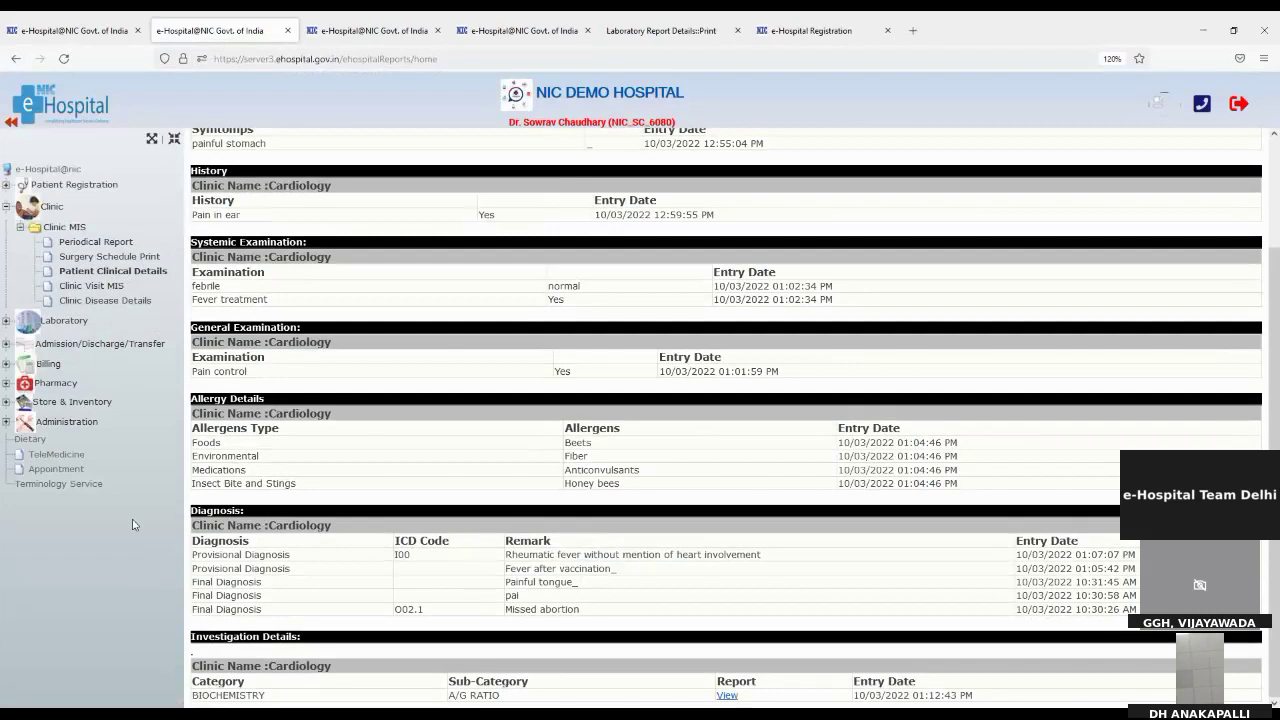
scroll(495, 550, "up", 3)
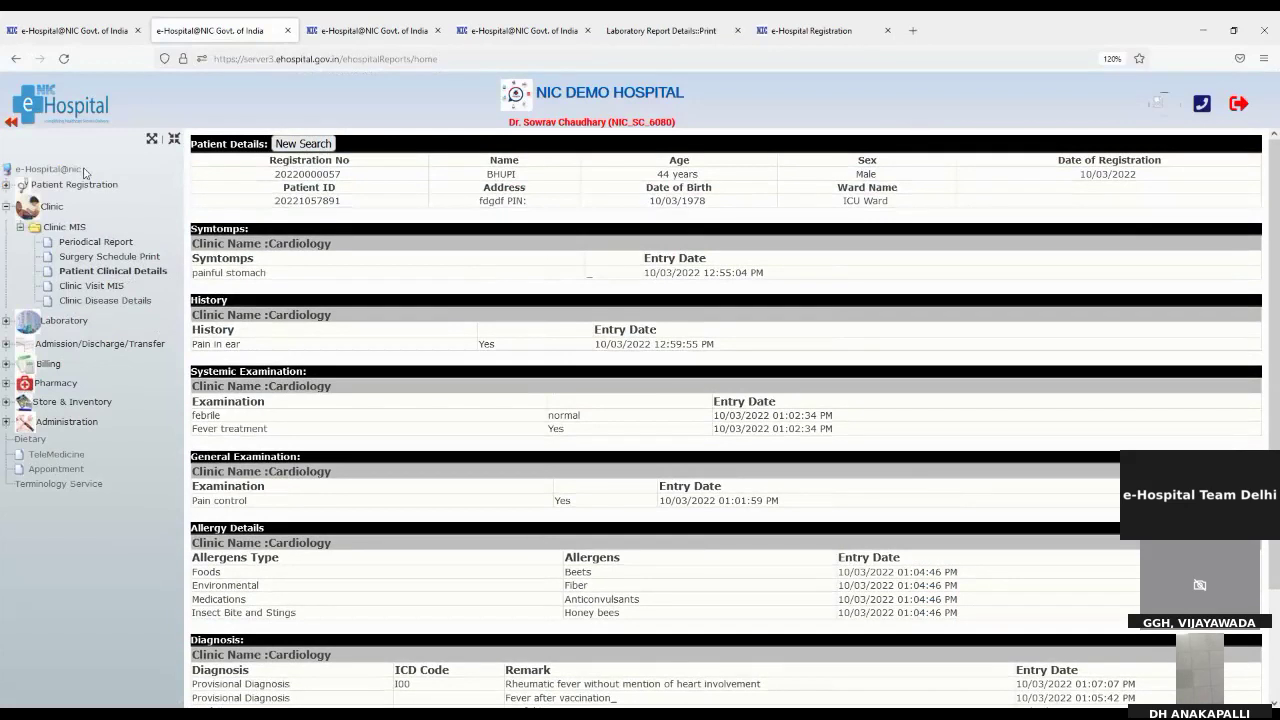
left_click(76, 286)
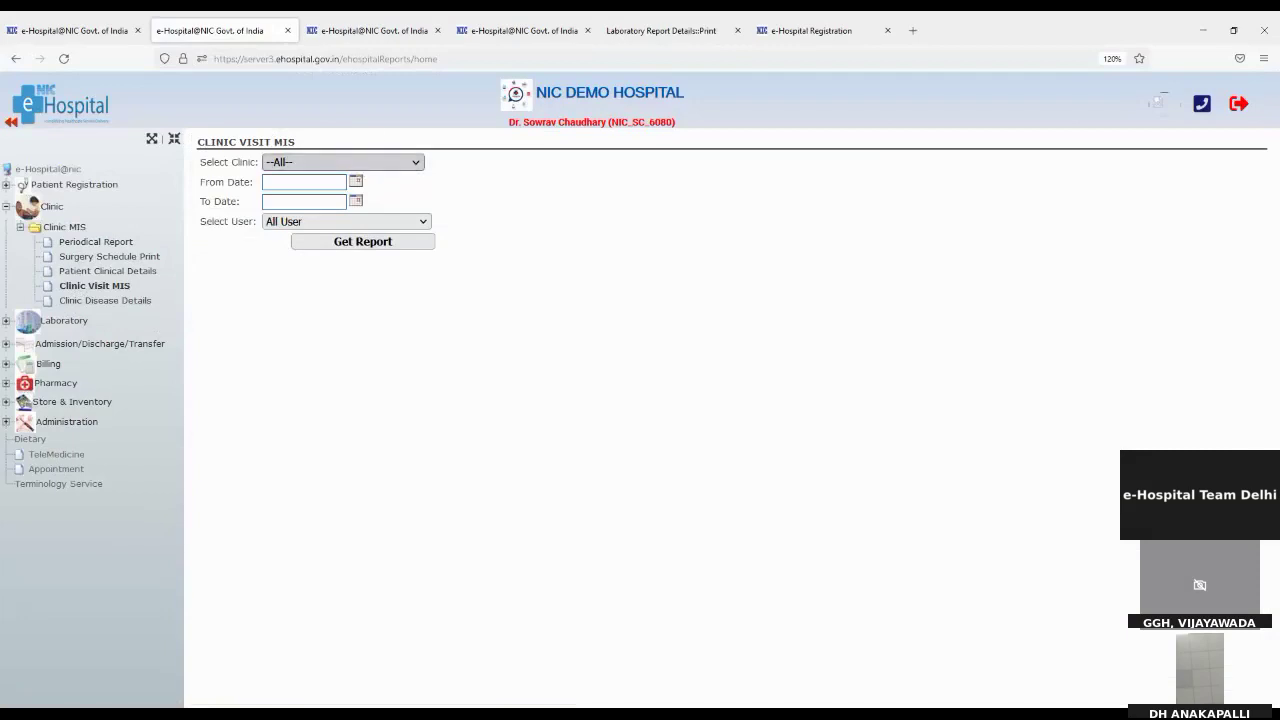
Step: Run the Clinic Visit MIS report for Cardiology and one doctor, 01/03/2022 to 10/03/2022
left_click(312, 222)
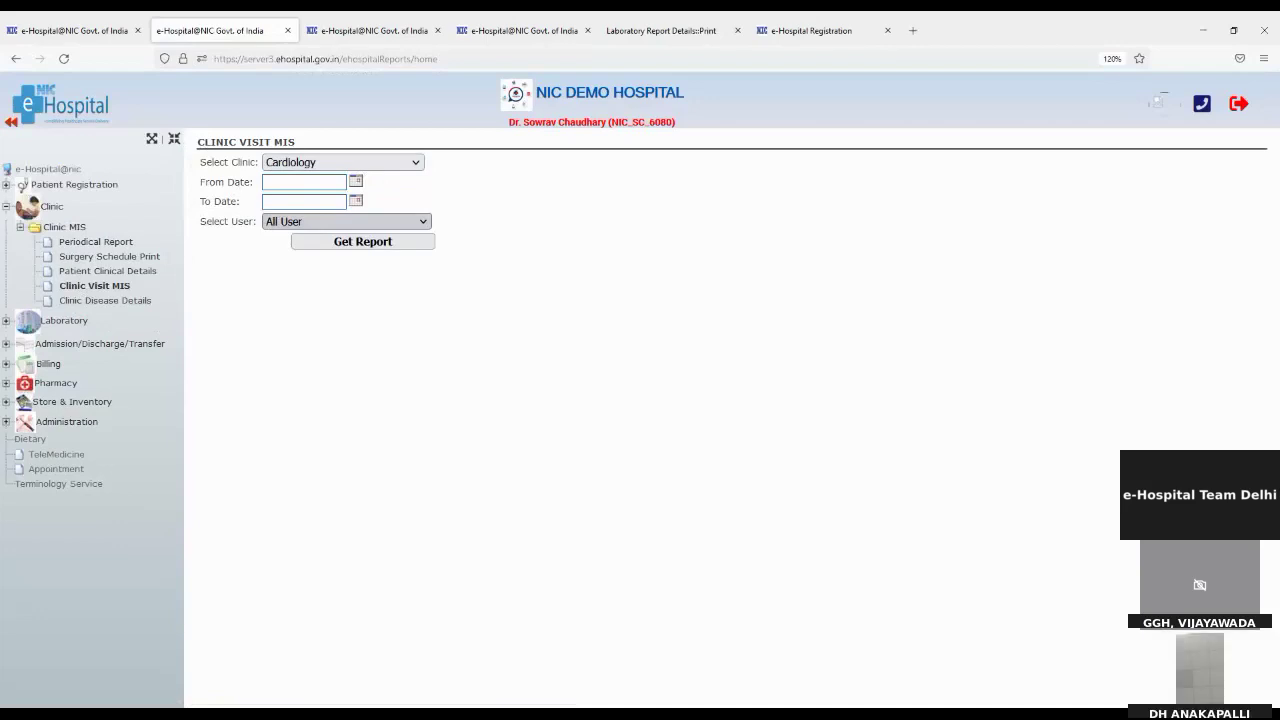
left_click(335, 599)
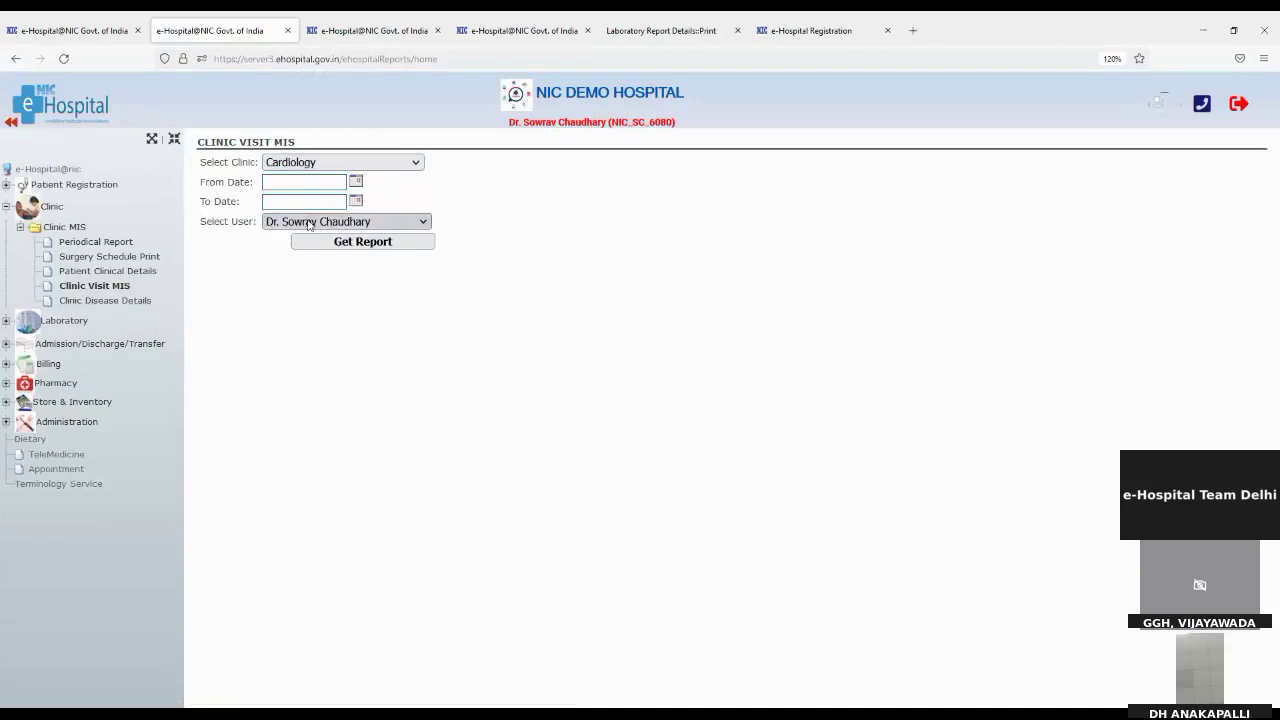
left_click(355, 181)
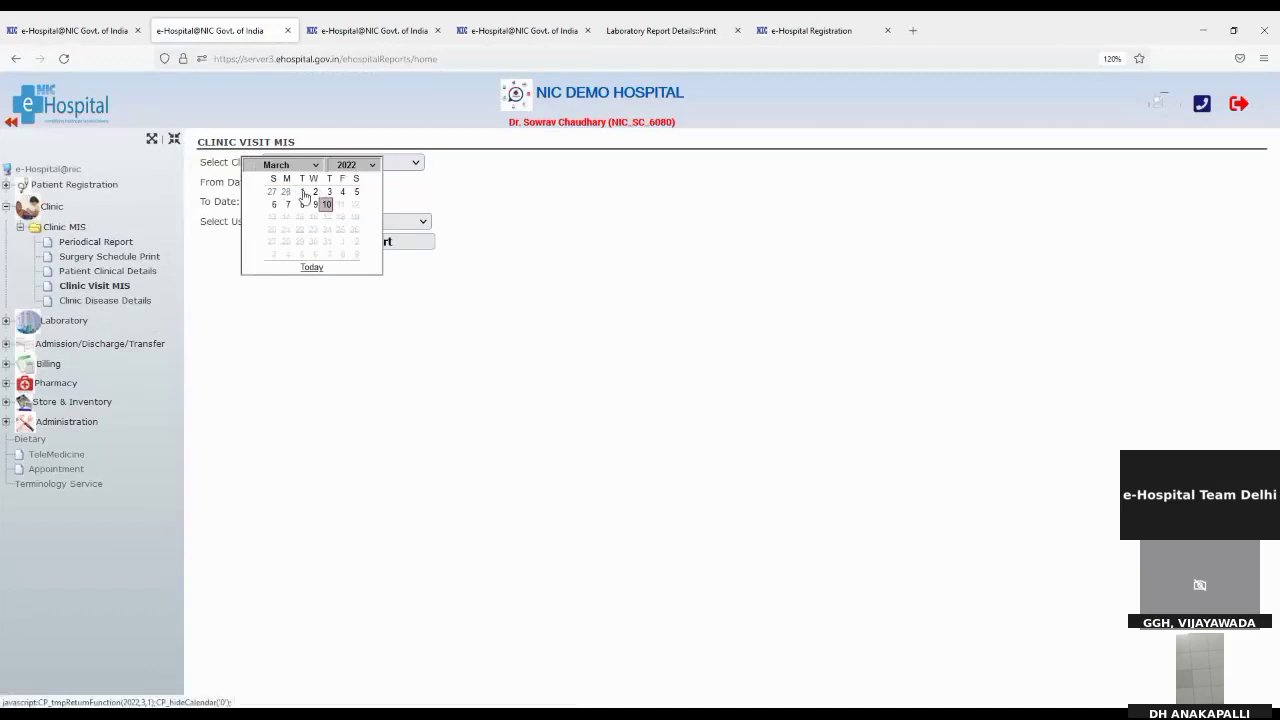
left_click(303, 192)
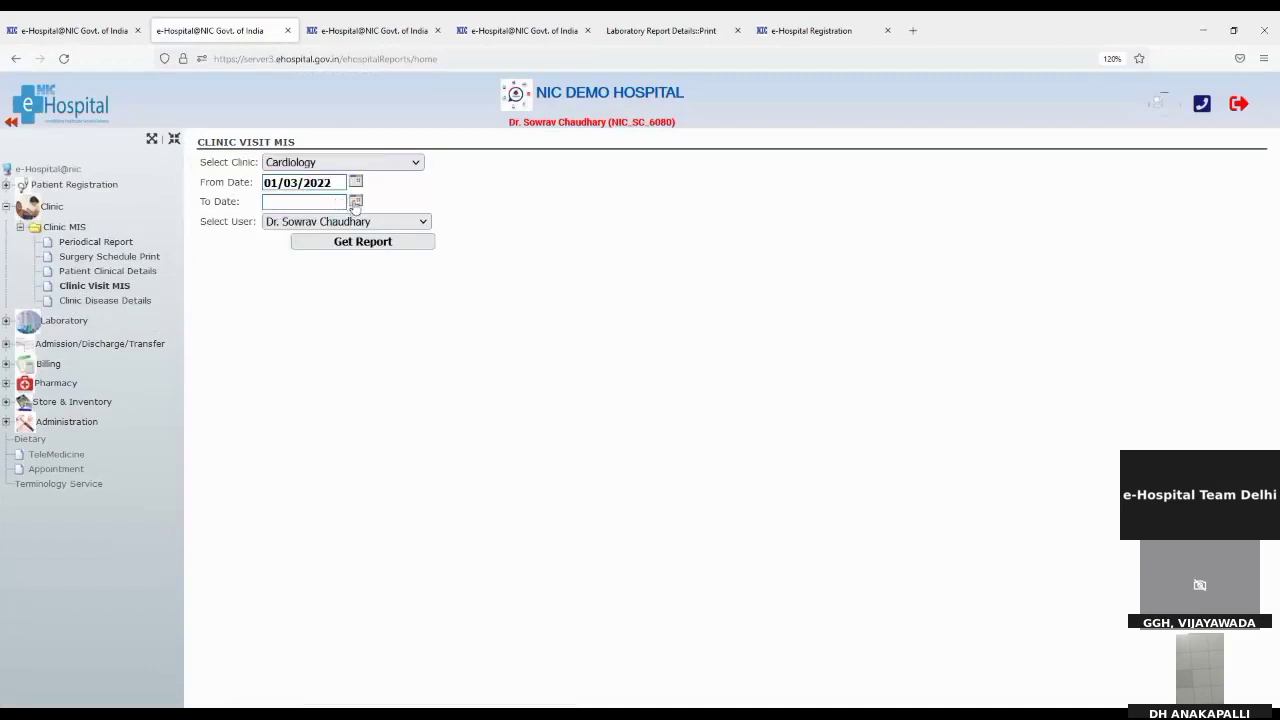
left_click(355, 200)
left_click(326, 224)
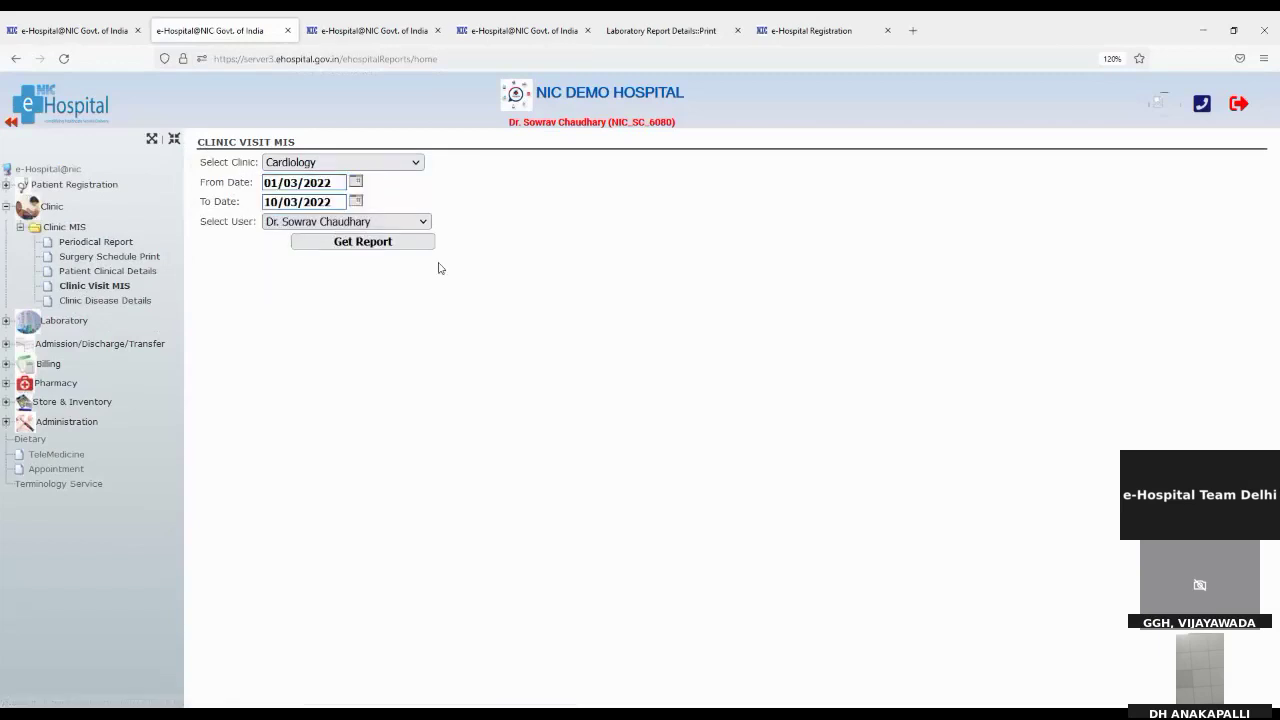
left_click(393, 249)
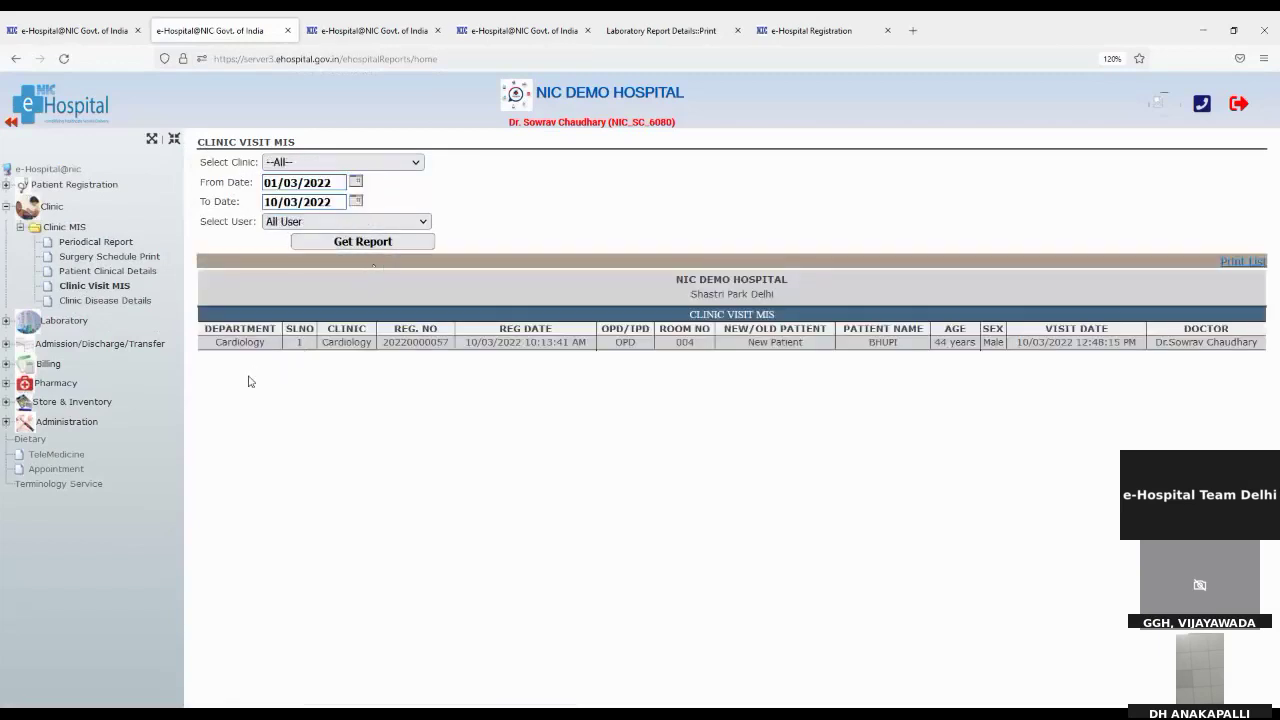
left_click_drag(225, 343, 285, 345)
left_click(94, 304)
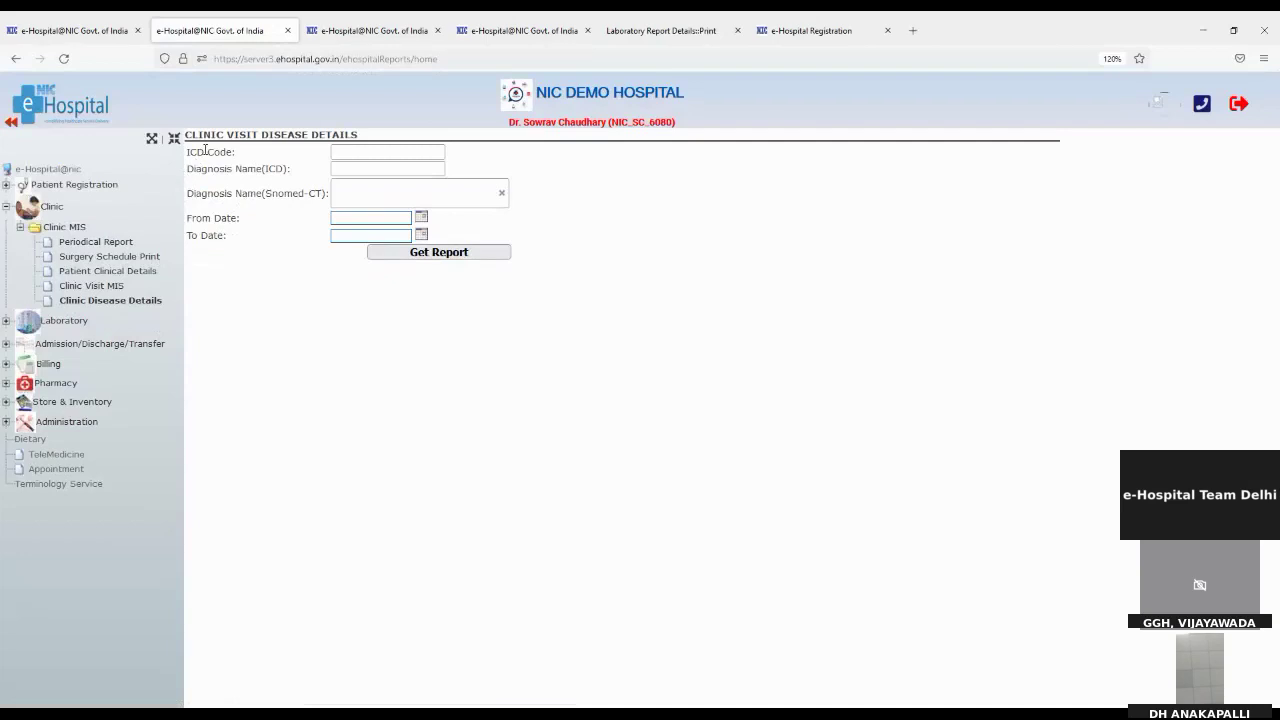
Step: Collapse the Clinic report options and return to the lab Observation Verification page
left_click_drag(187, 174, 314, 206)
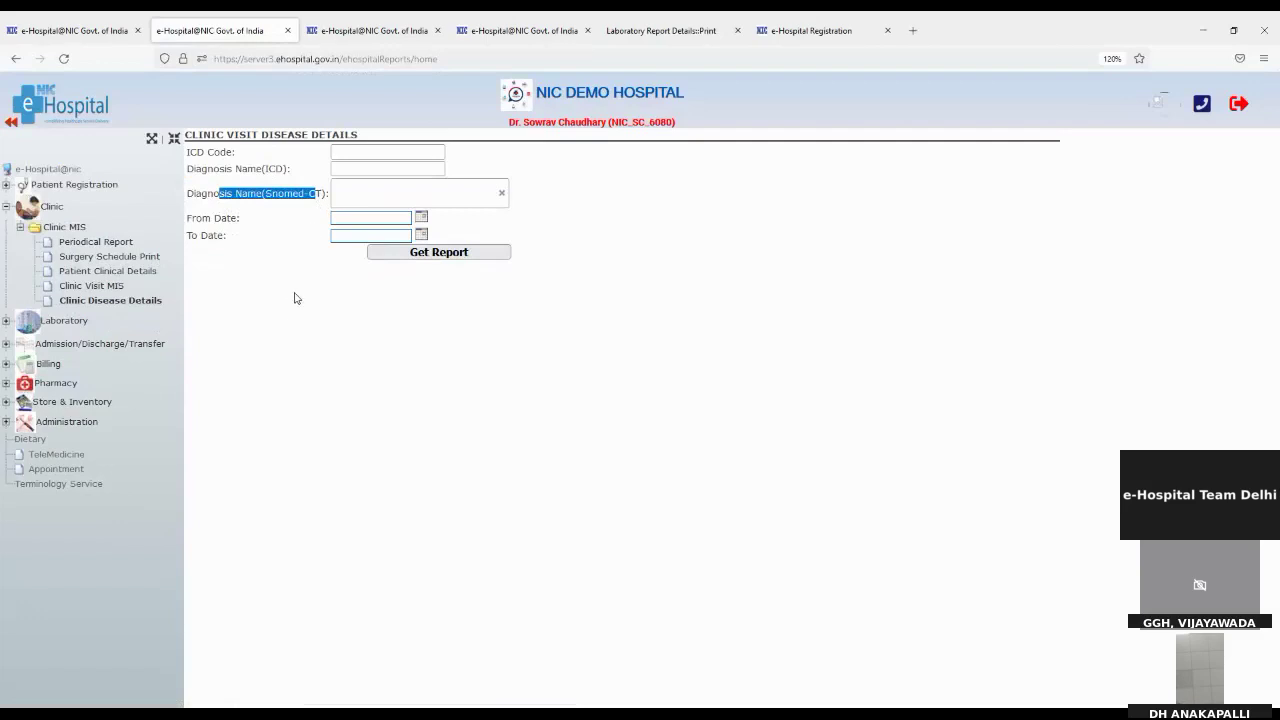
left_click(7, 207)
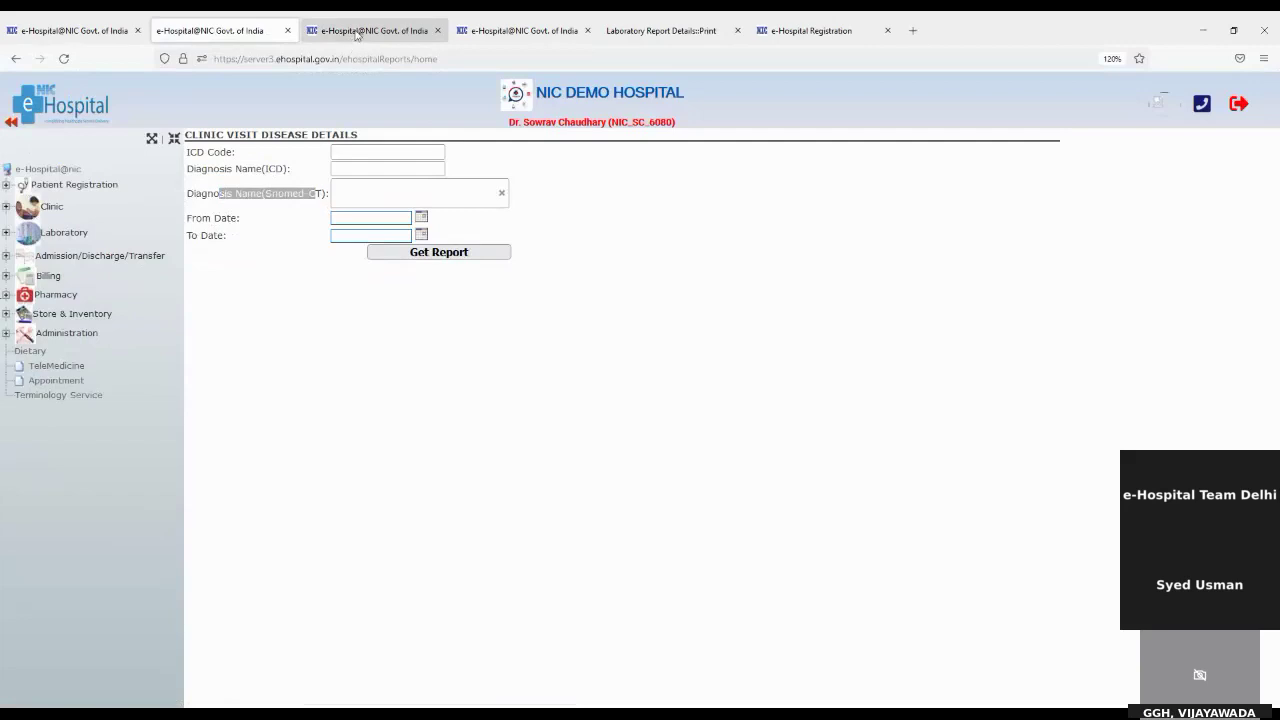
left_click(357, 33)
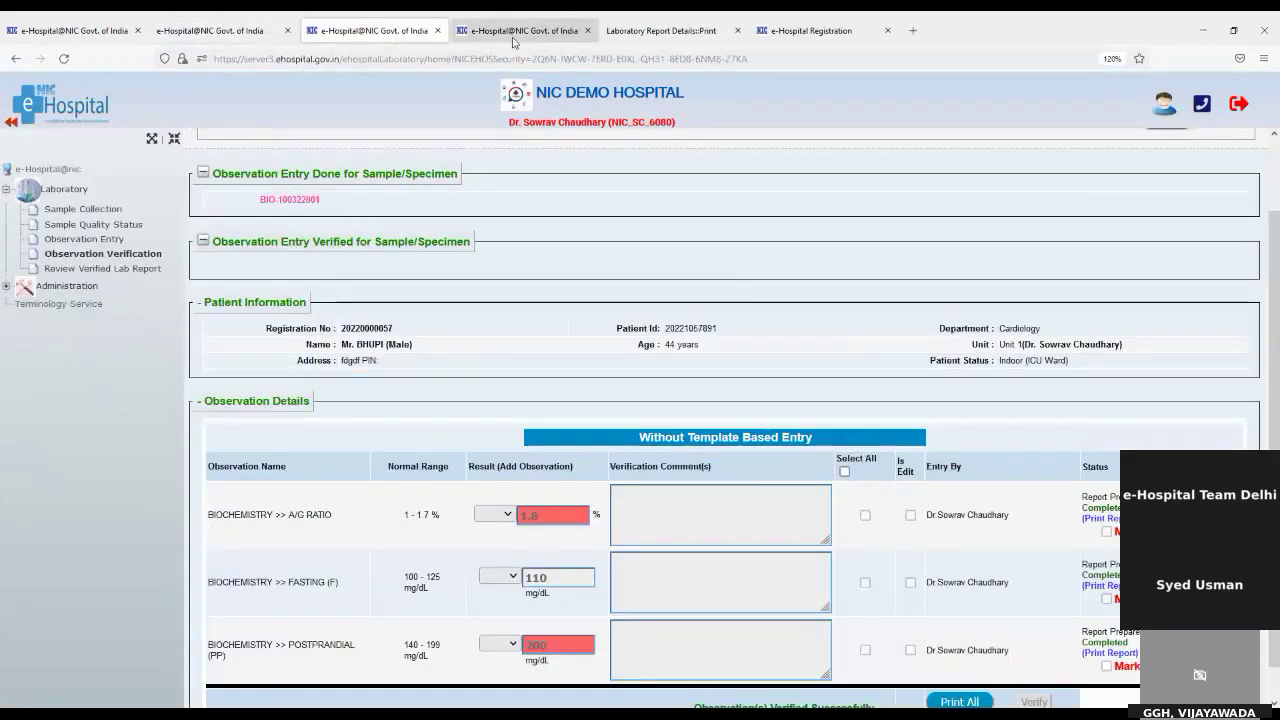
Step: Return to Intra Op Monitoring and expand Admission/Discharge/Transfer > IPD Admission in the sidebar
left_click(513, 40)
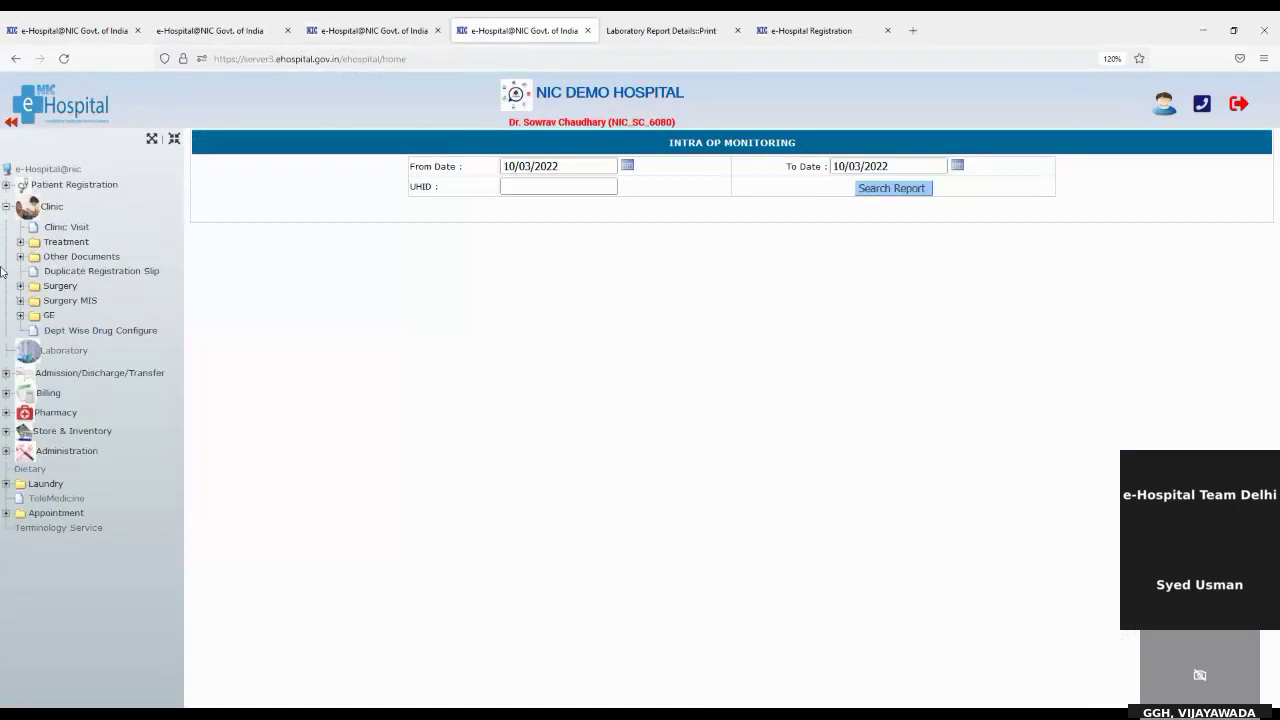
left_click(7, 207)
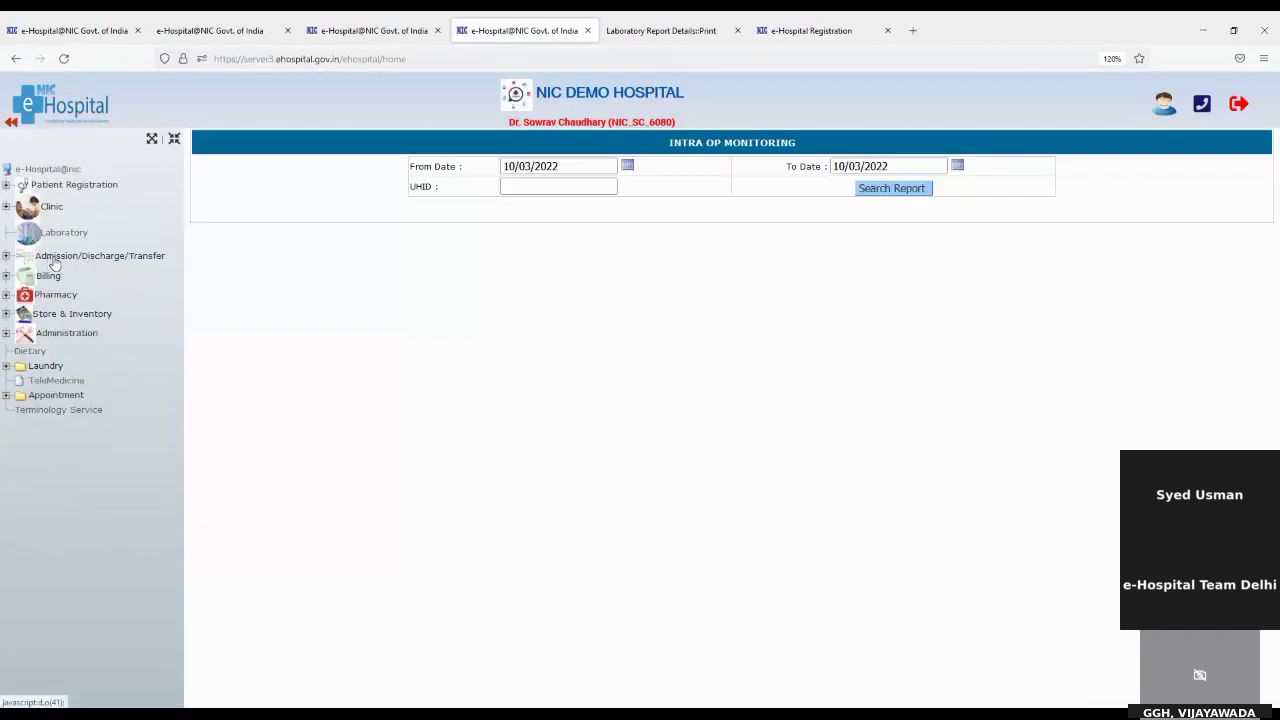
left_click(115, 261)
left_click(48, 278)
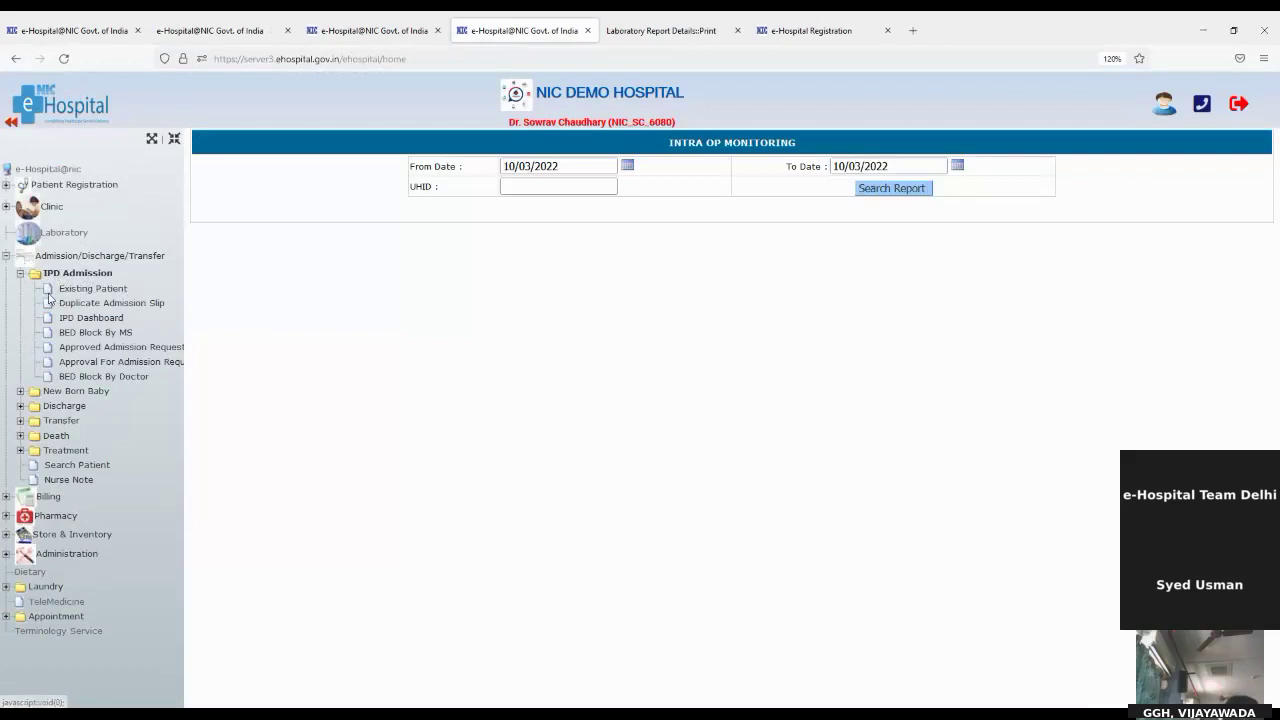
Step: Load an existing patient into IPD Admission by UHID, switching UHID after the already-admitted alert
left_click(75, 289)
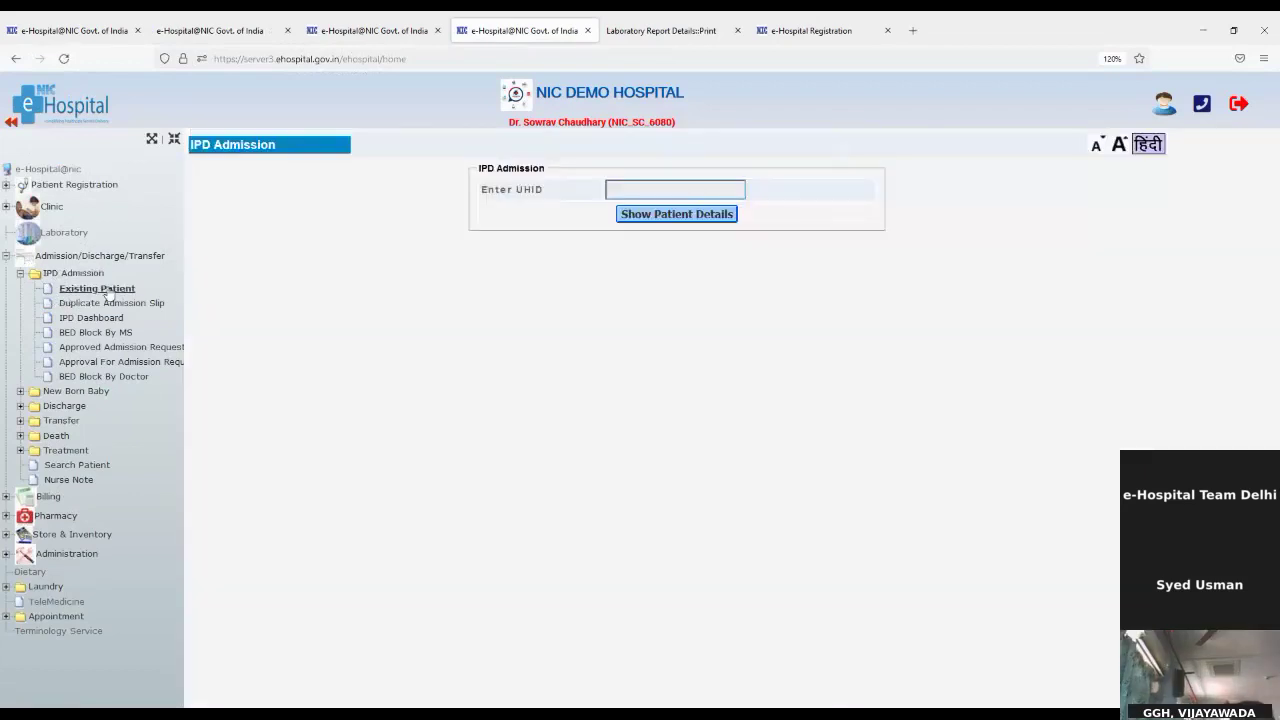
left_click(711, 192)
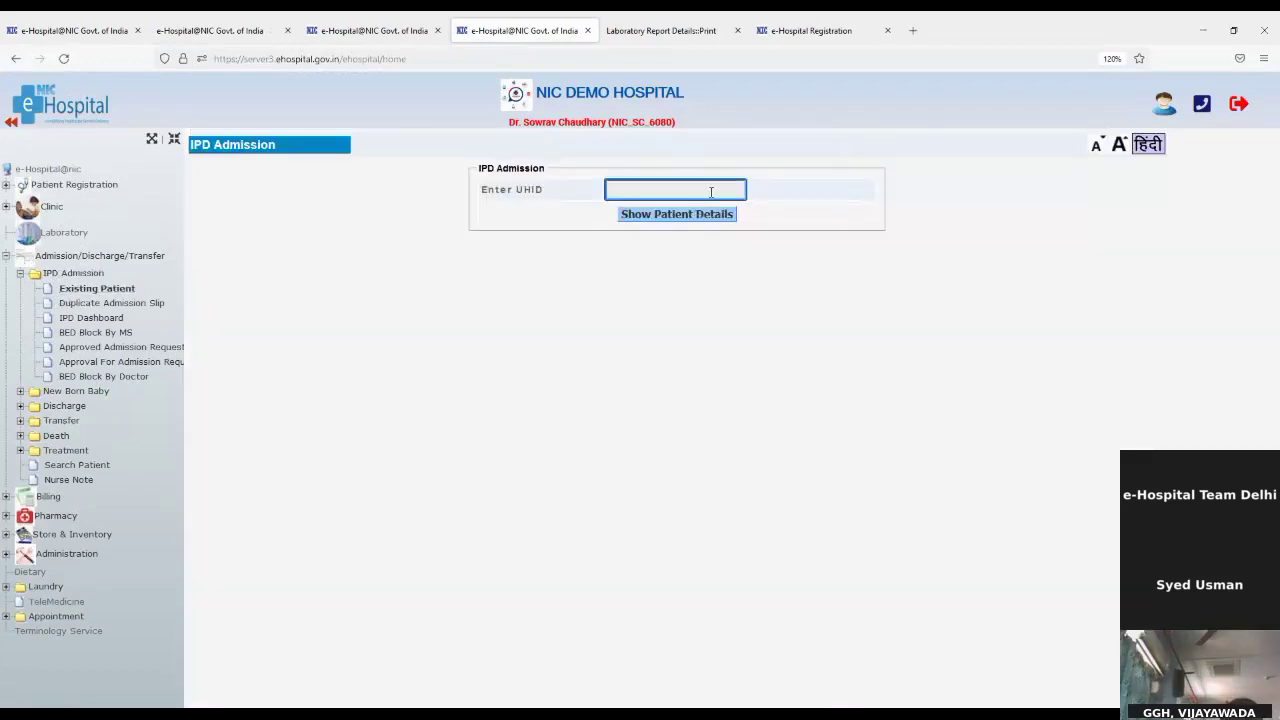
key("ctrl+v")
left_click(679, 215)
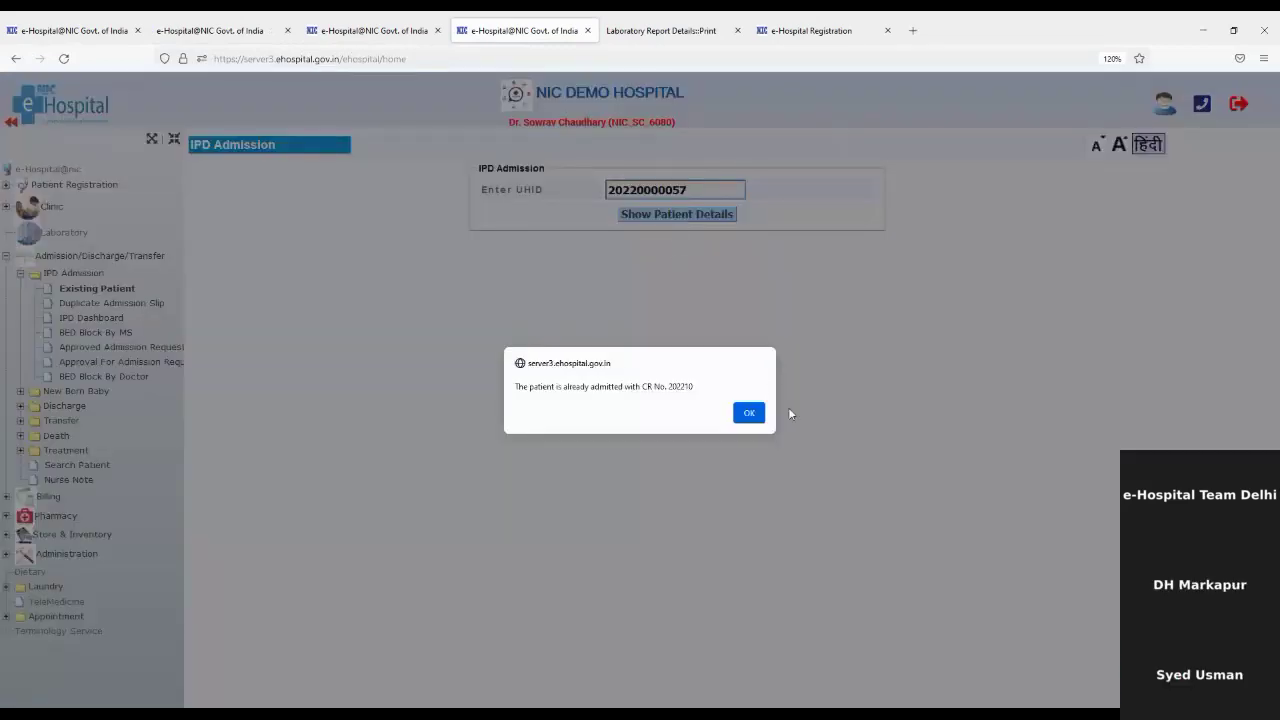
left_click(749, 413)
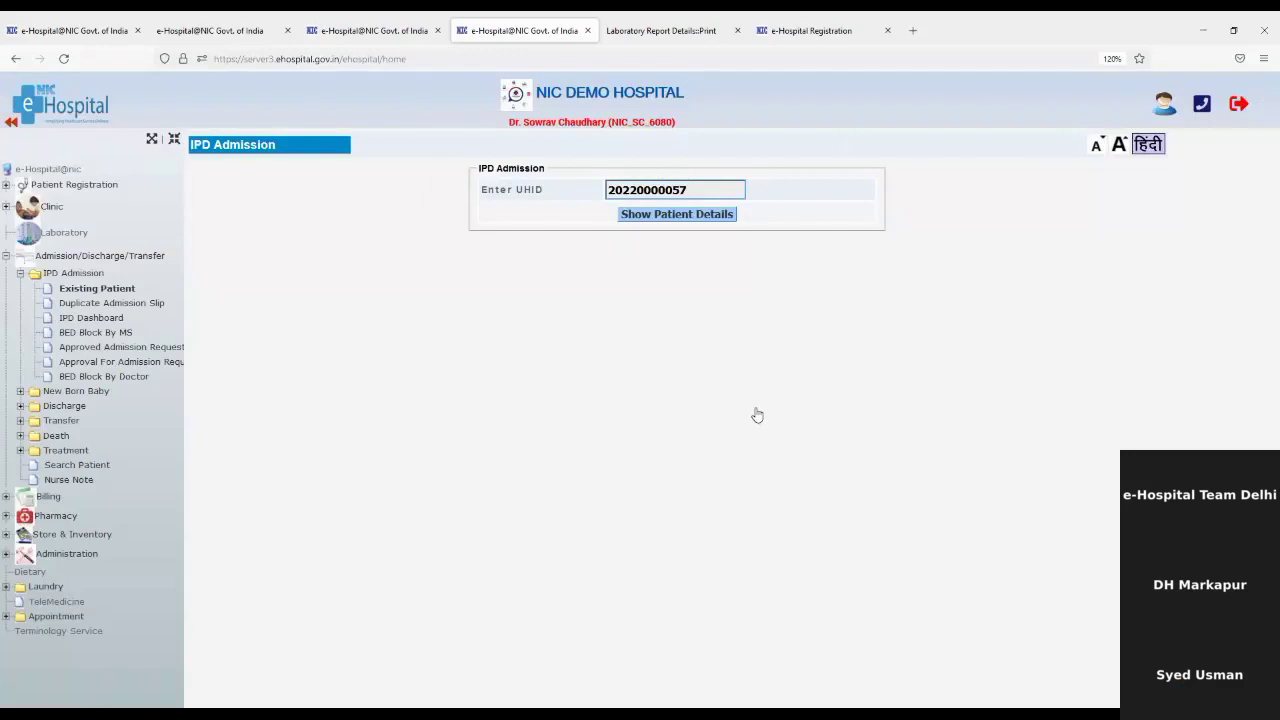
left_click(737, 187)
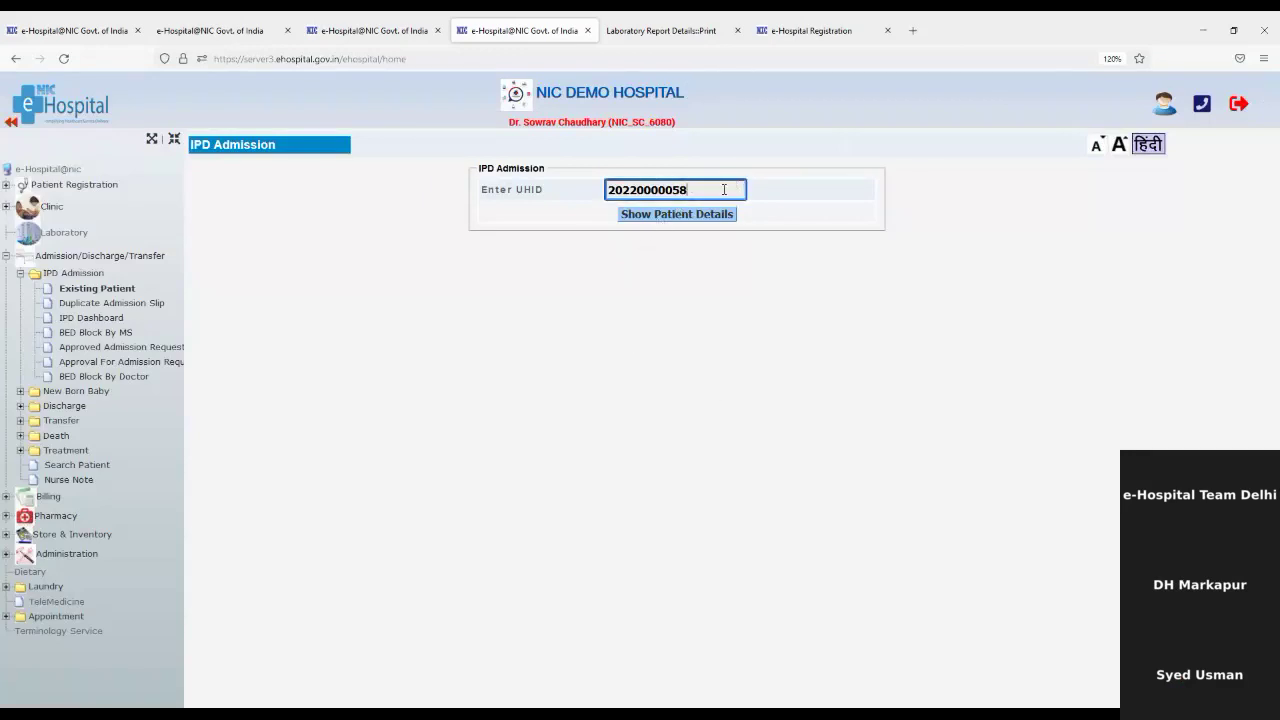
left_click(667, 214)
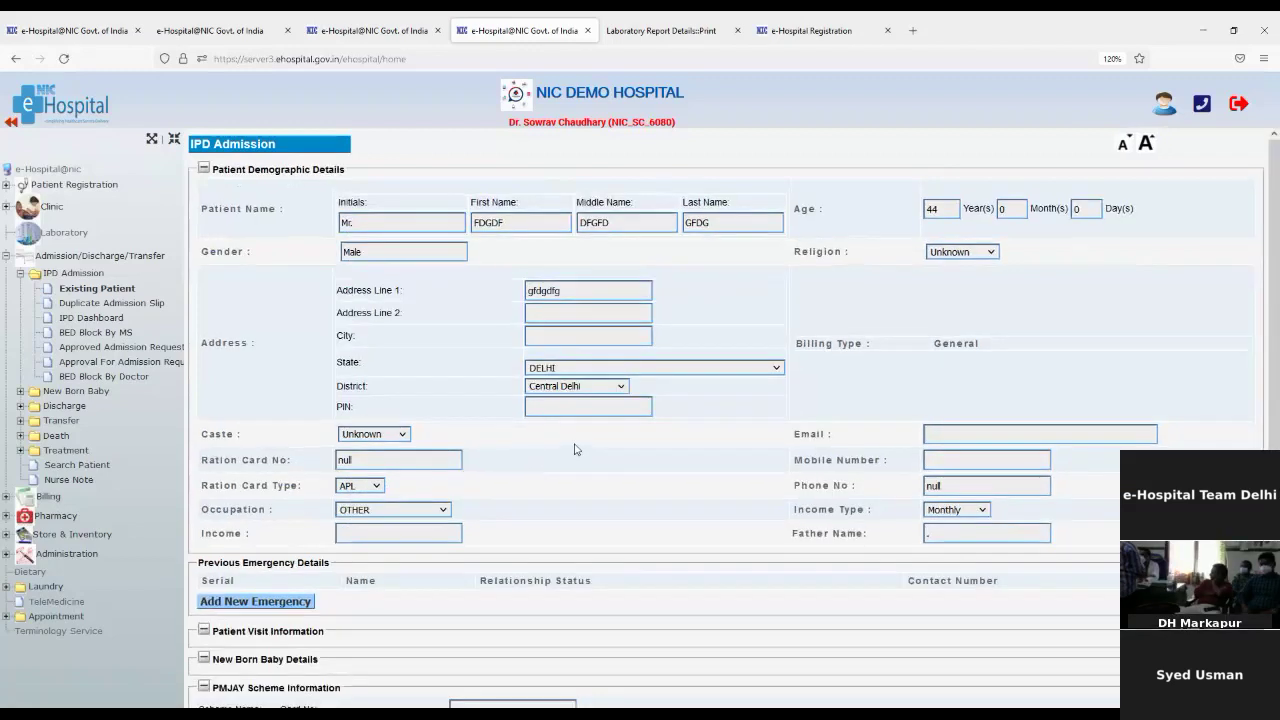
Step: Go to Admission Information and keep the patient as a non-MLC case
scroll(556, 579, "down", 3)
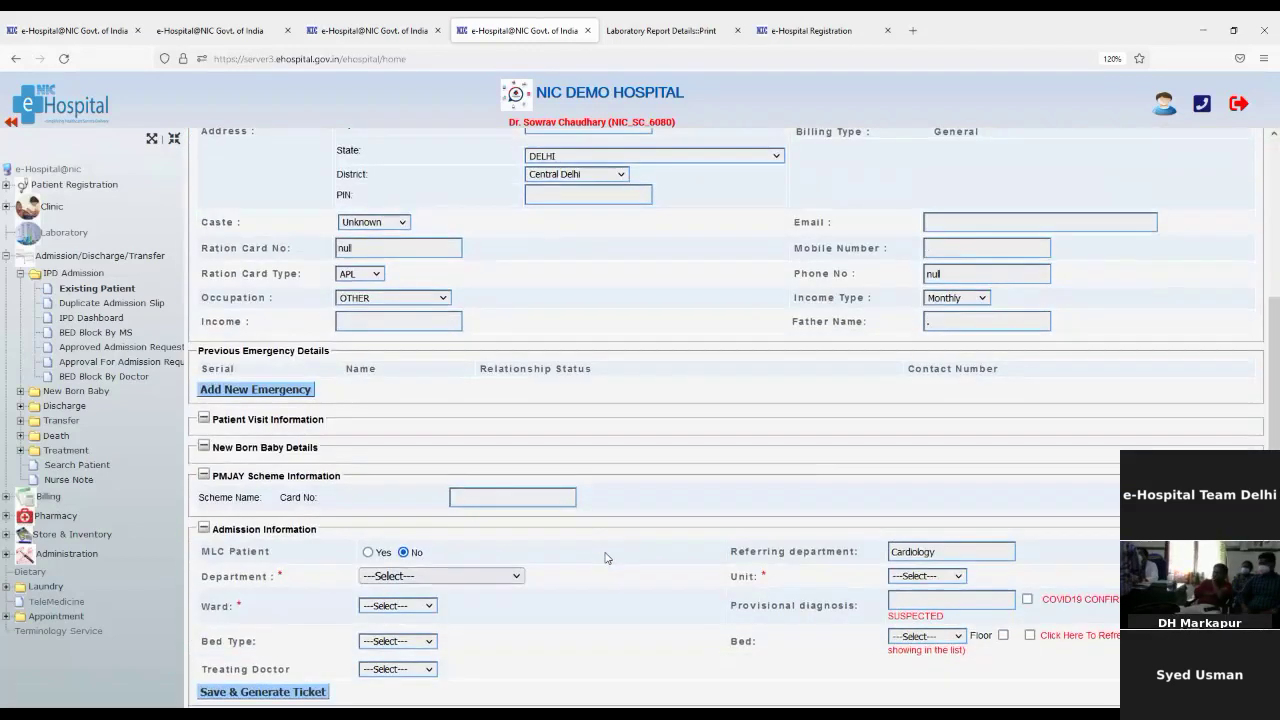
scroll(370, 229, "up", 3)
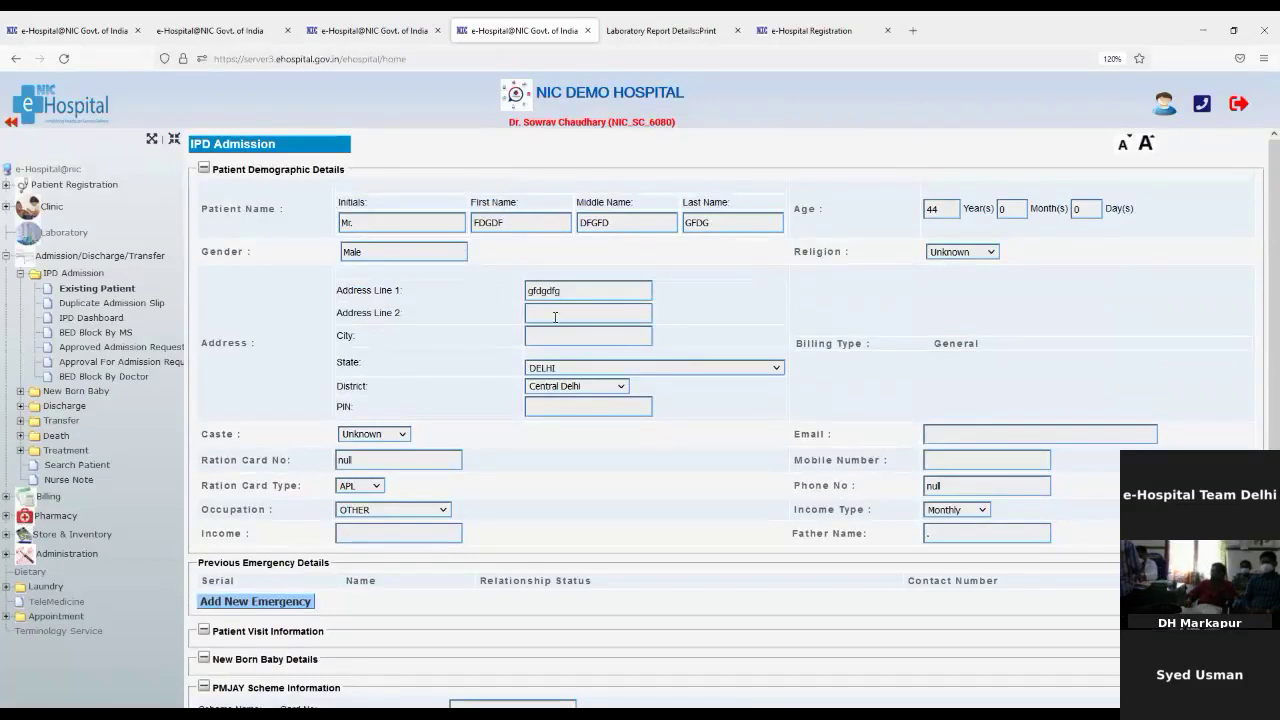
scroll(555, 317, "down", 1)
scroll(555, 317, "up", 1)
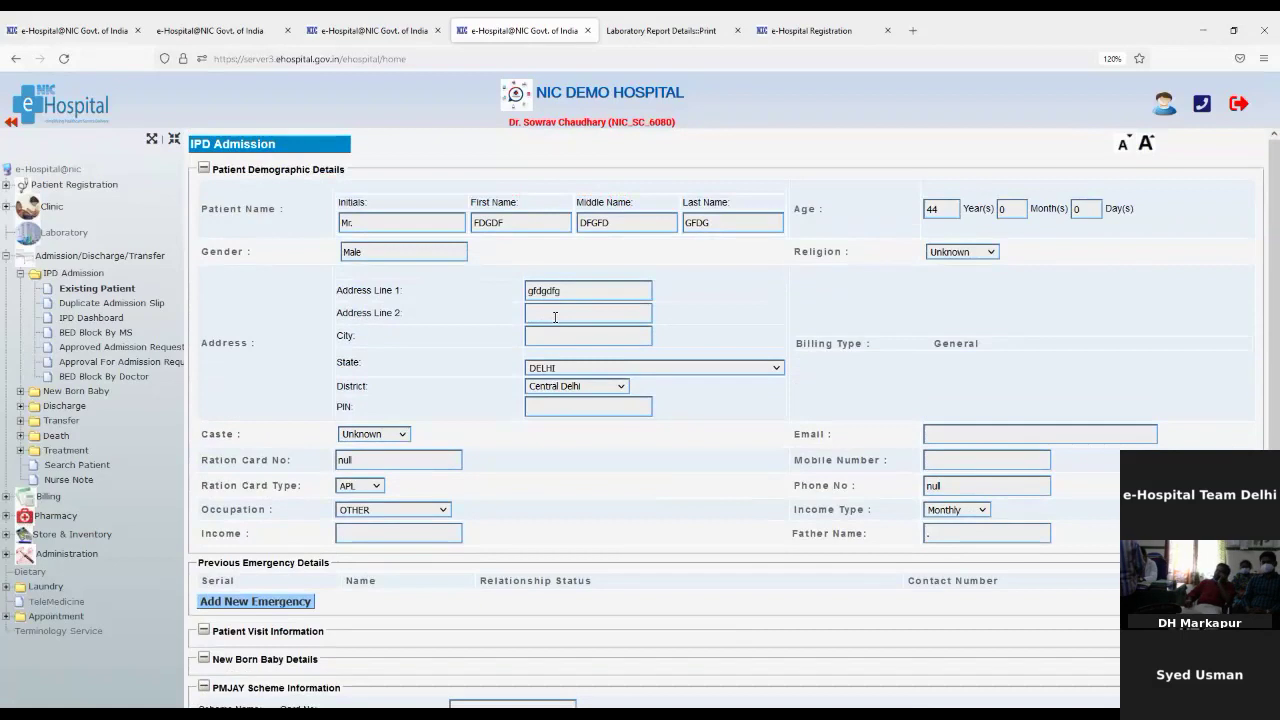
scroll(555, 320, "down", 3)
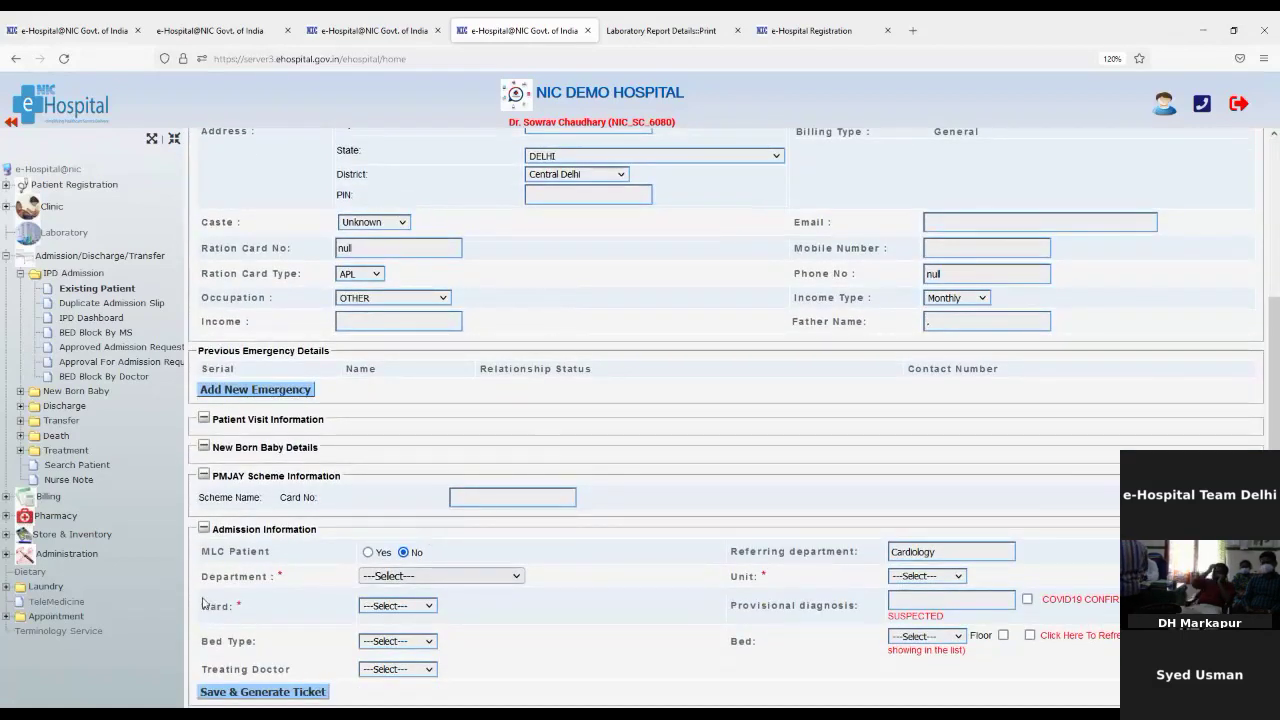
left_click_drag(209, 577, 266, 577)
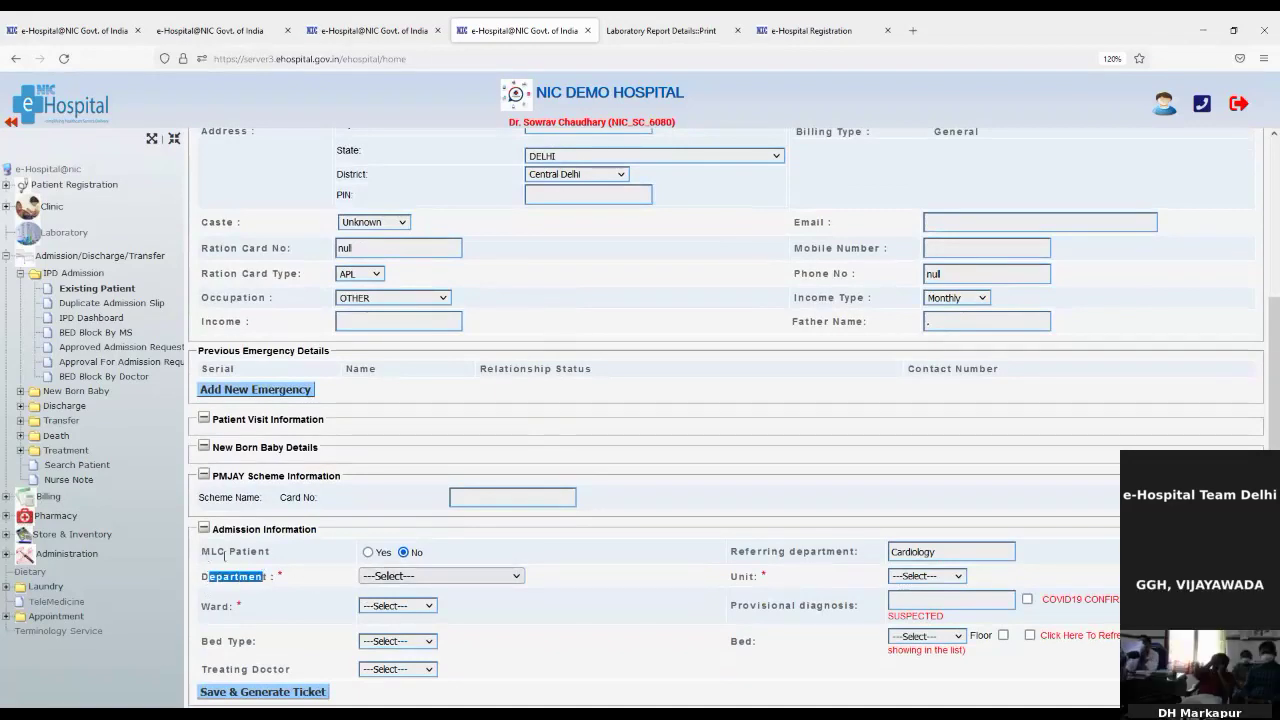
left_click(368, 553)
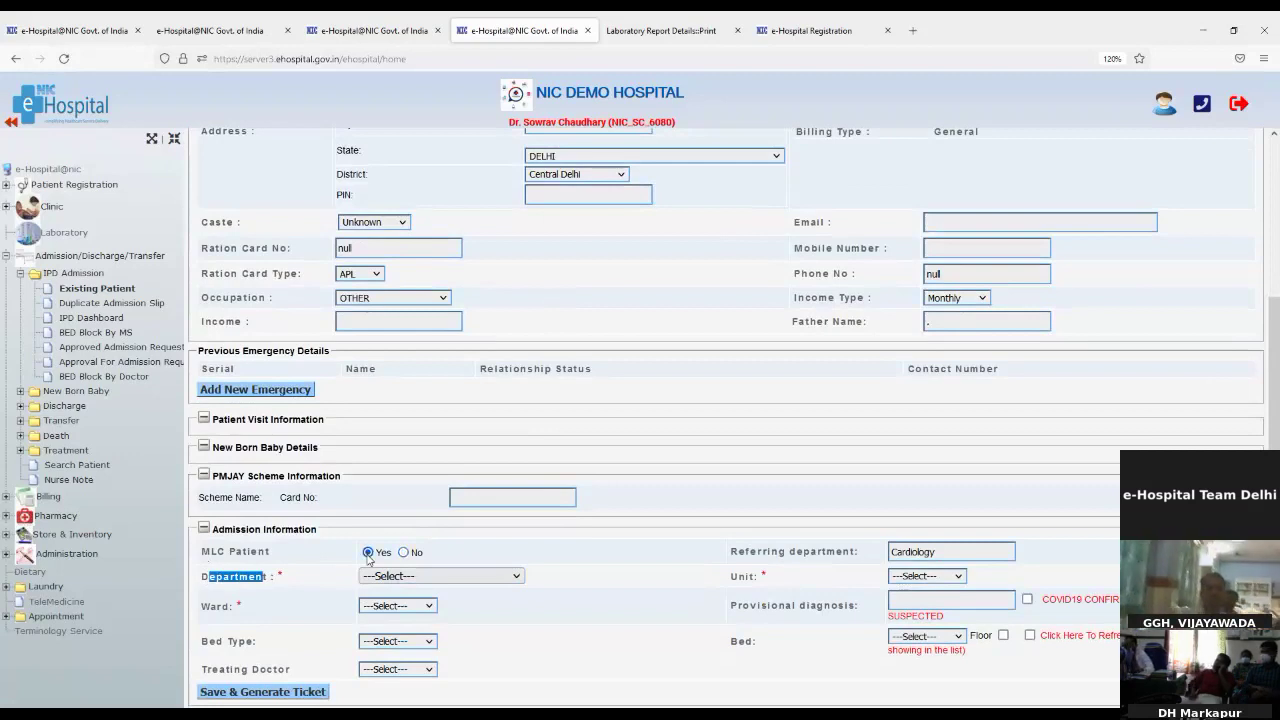
left_click(404, 553)
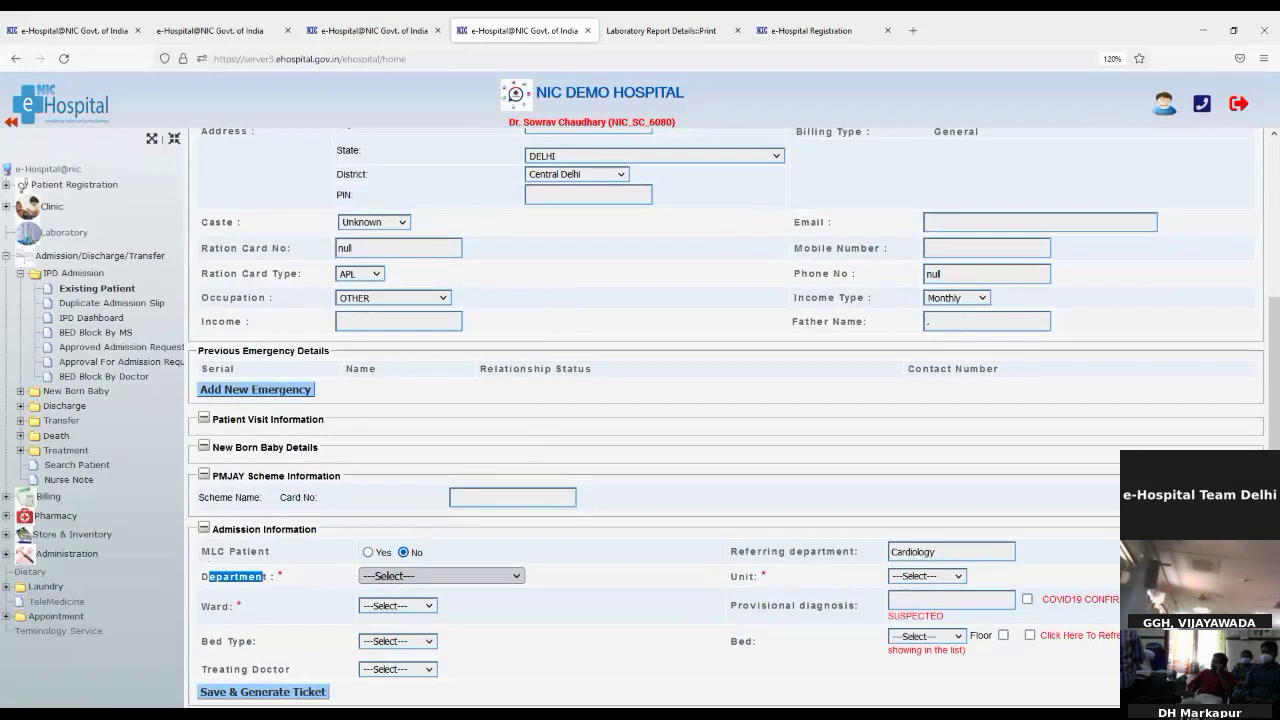
Step: Admit to Cardiology, Cardiology Ward, bed type Beds, with the senior cardiology specialist, and save
left_click(399, 455)
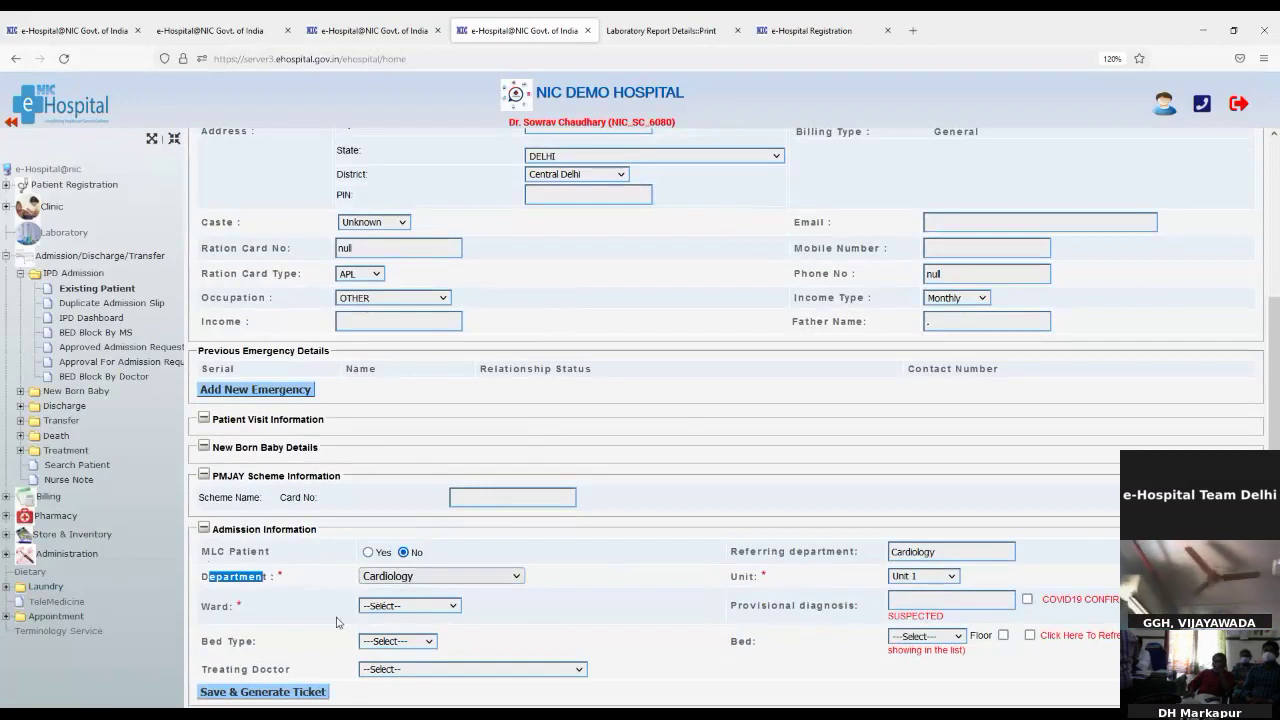
left_click(392, 655)
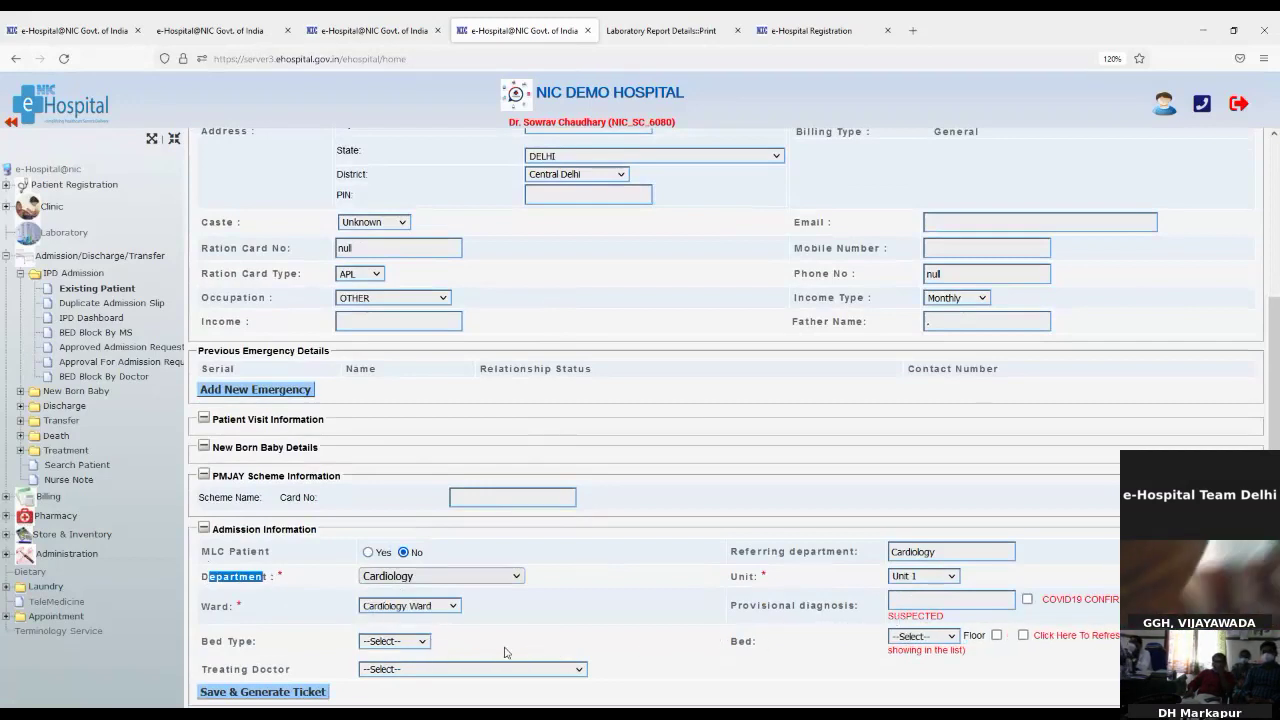
left_click(398, 684)
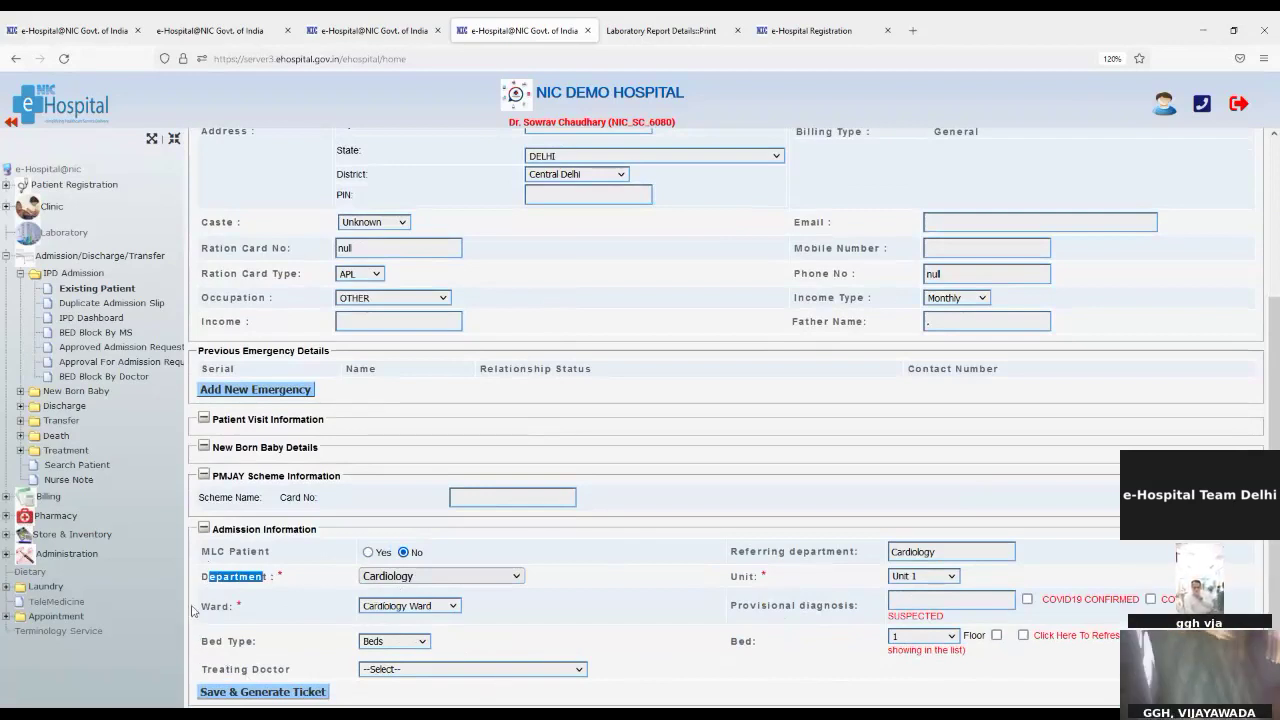
left_click_drag(198, 607, 237, 606)
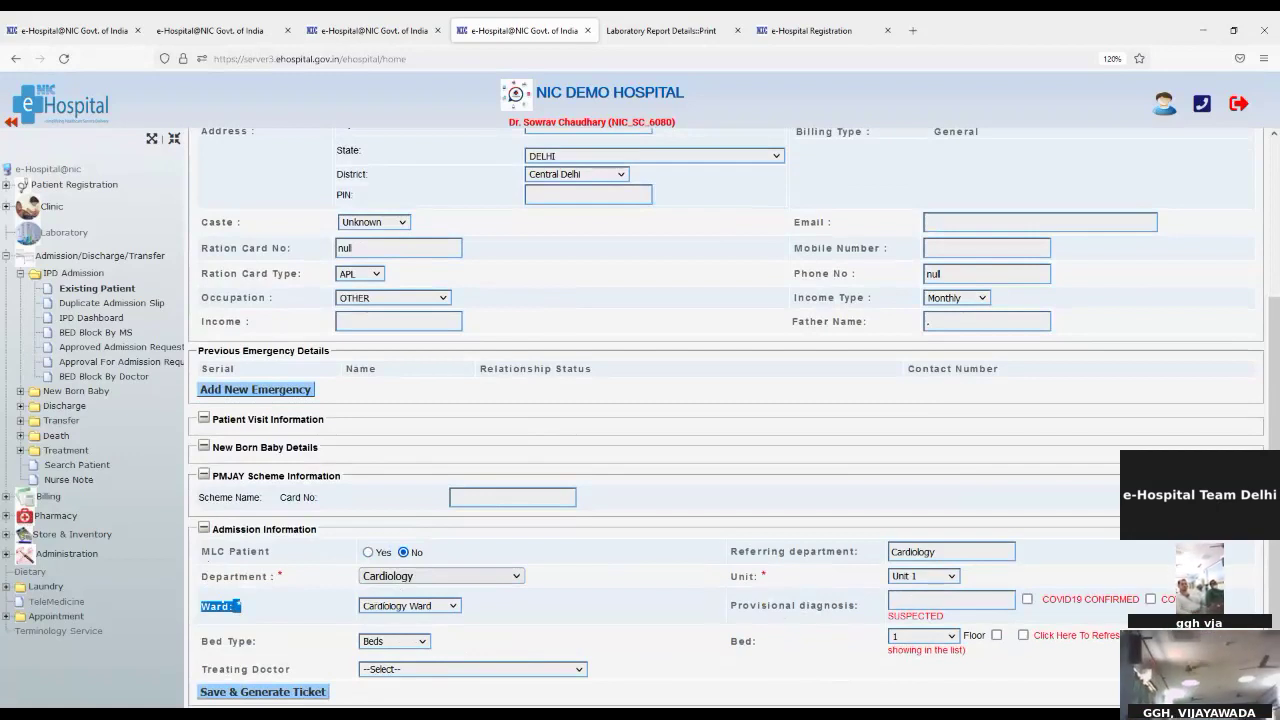
left_click(405, 620)
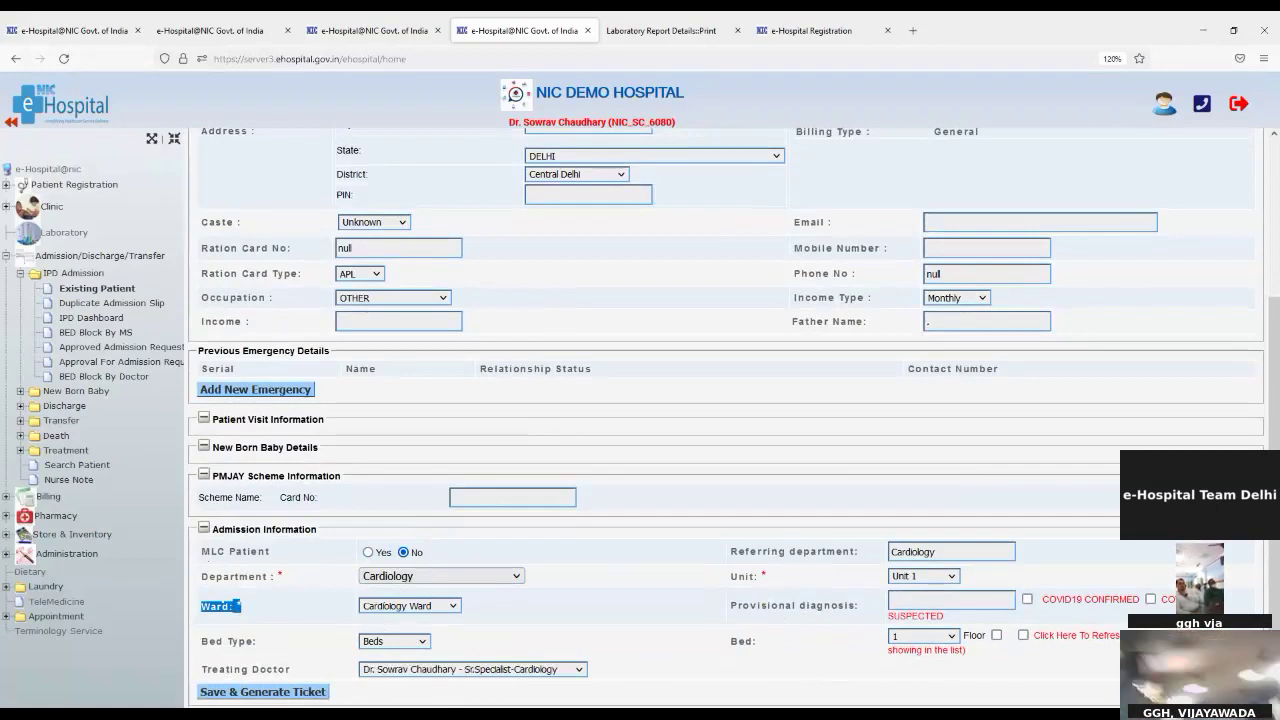
left_click(240, 699)
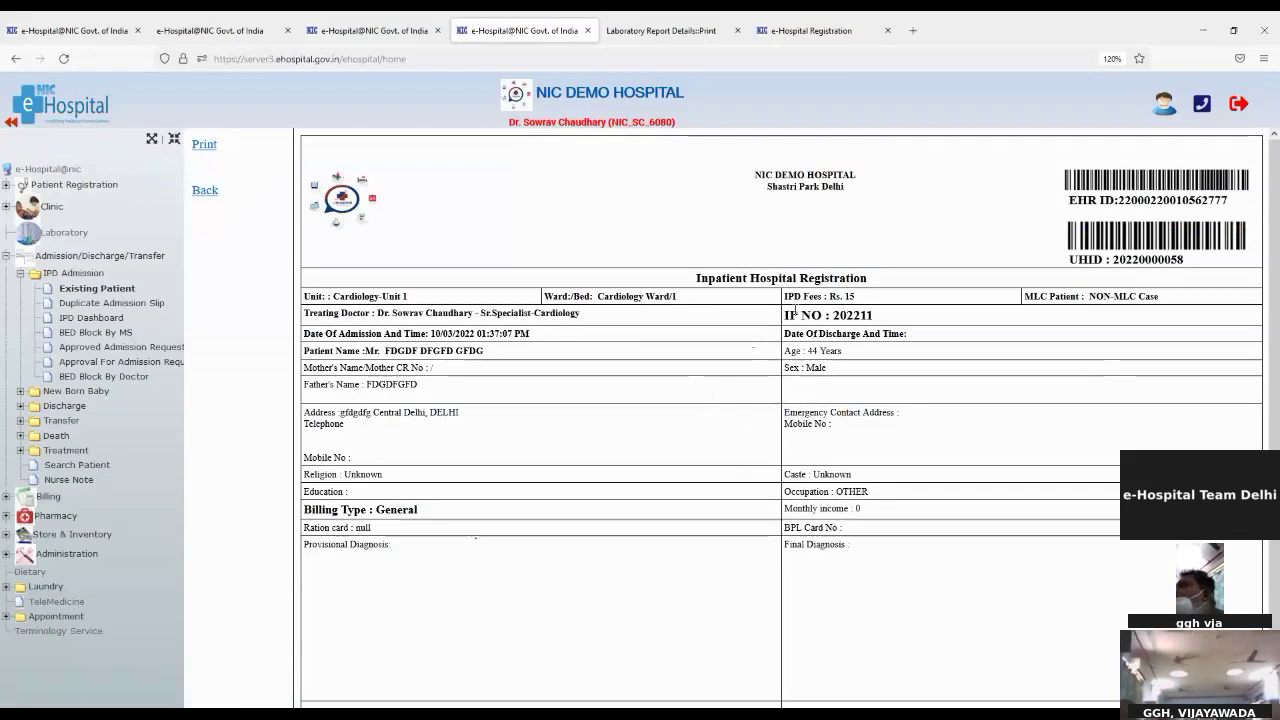
Step: Point out the IP number, UHID and empty emergency contact on the slip, then expand Treatment
left_click_drag(786, 318, 873, 316)
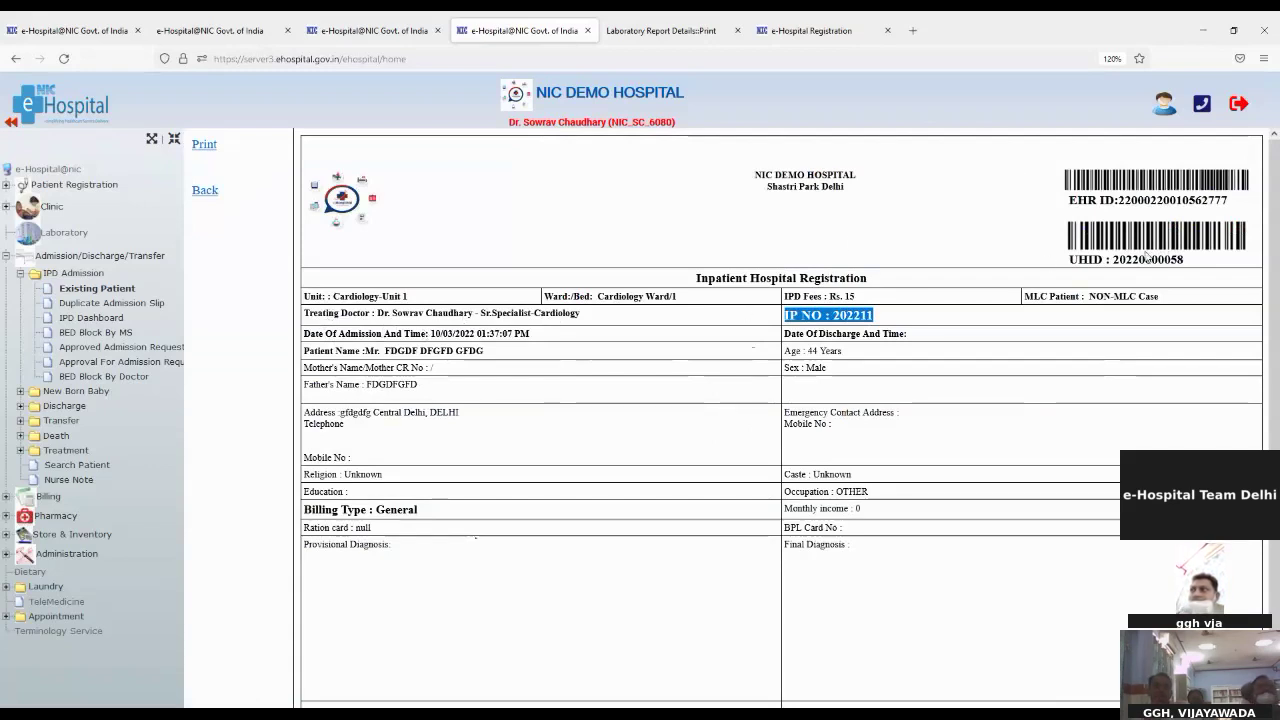
left_click_drag(1118, 259, 1163, 260)
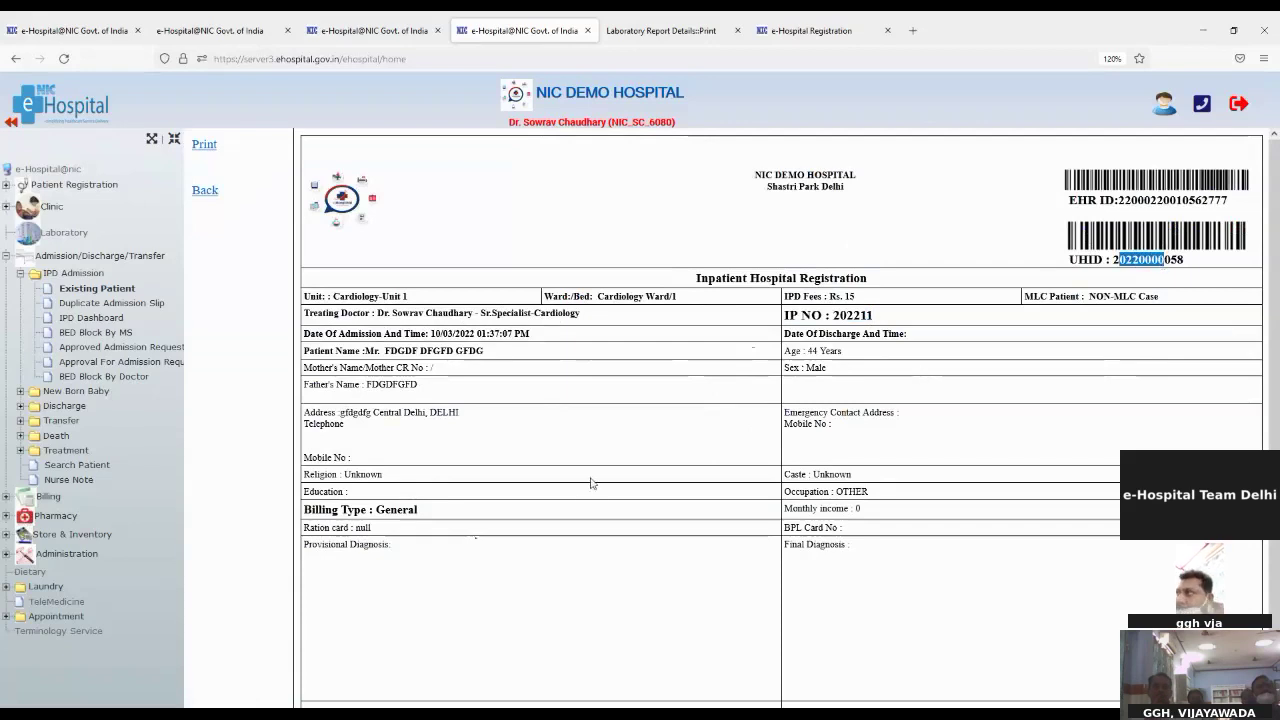
scroll(312, 468, "down", 1)
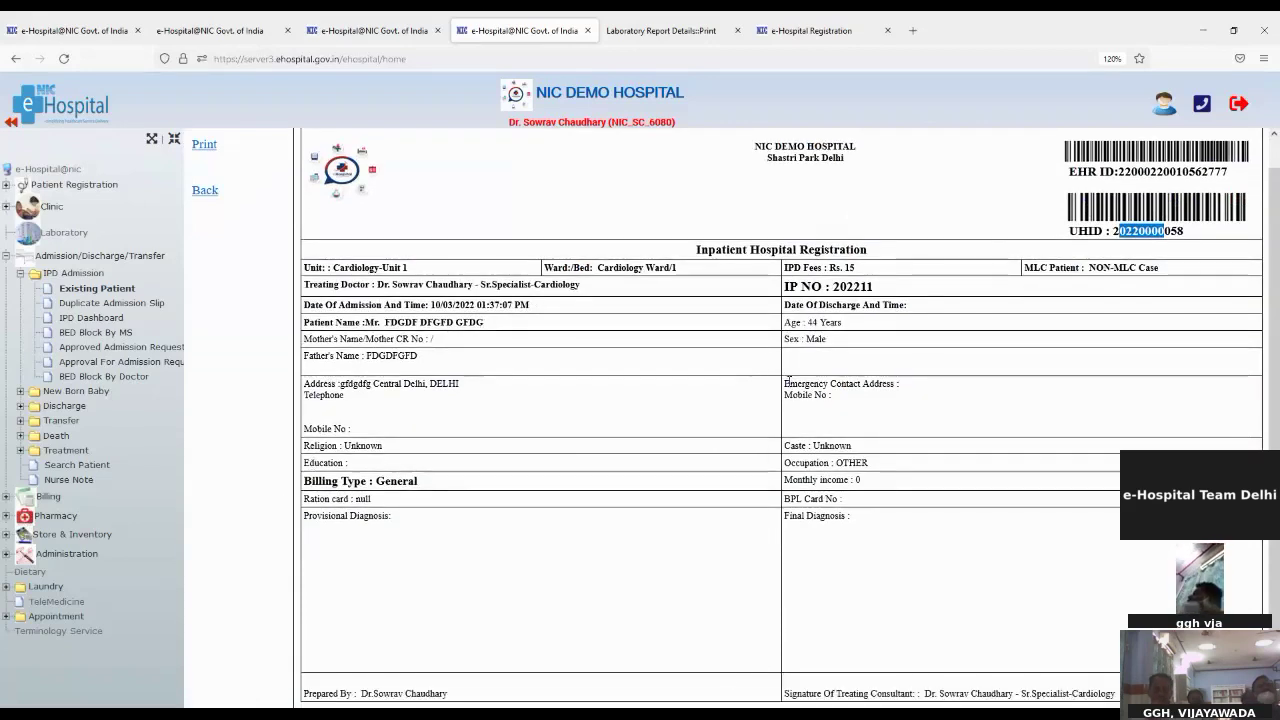
left_click(785, 392)
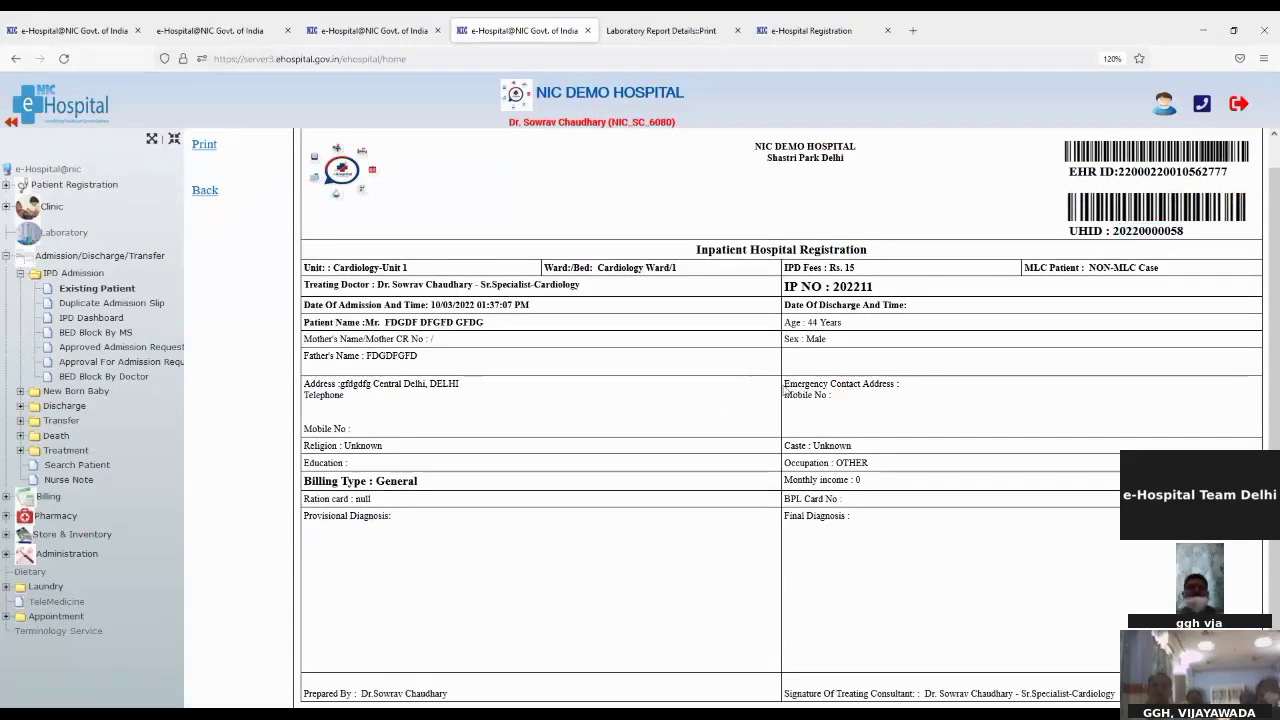
left_click_drag(787, 384, 822, 427)
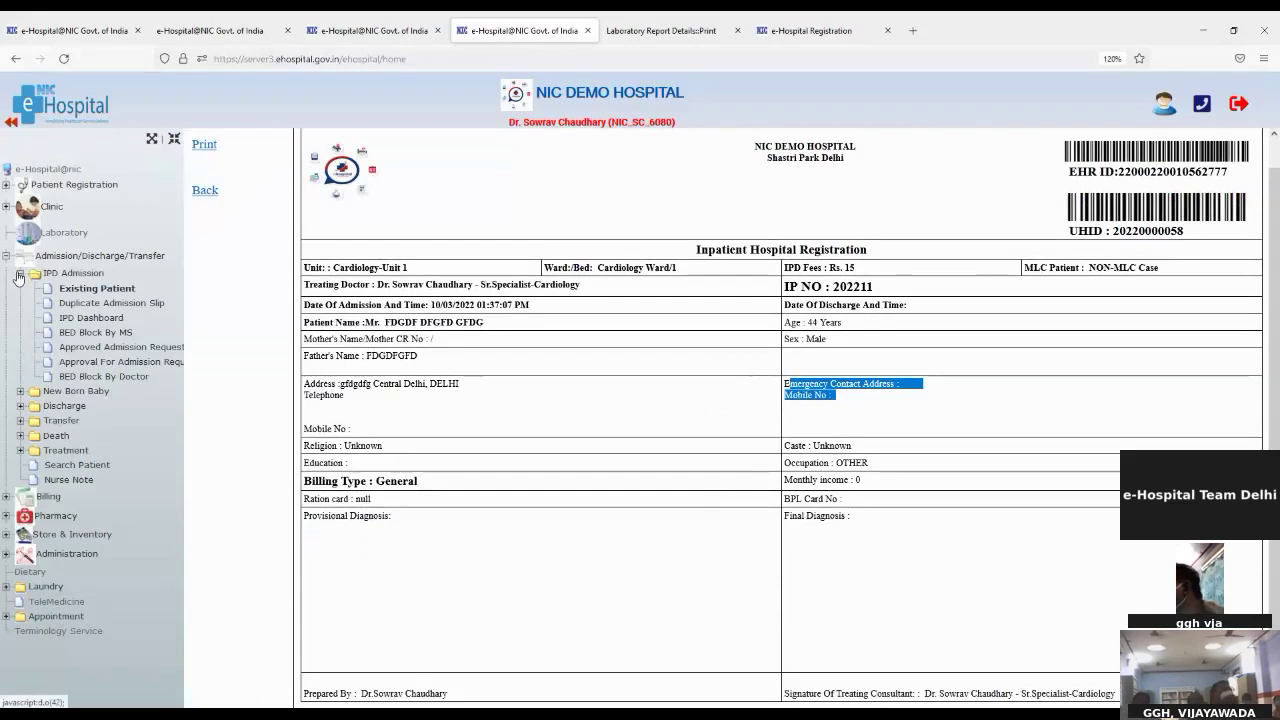
left_click(20, 276)
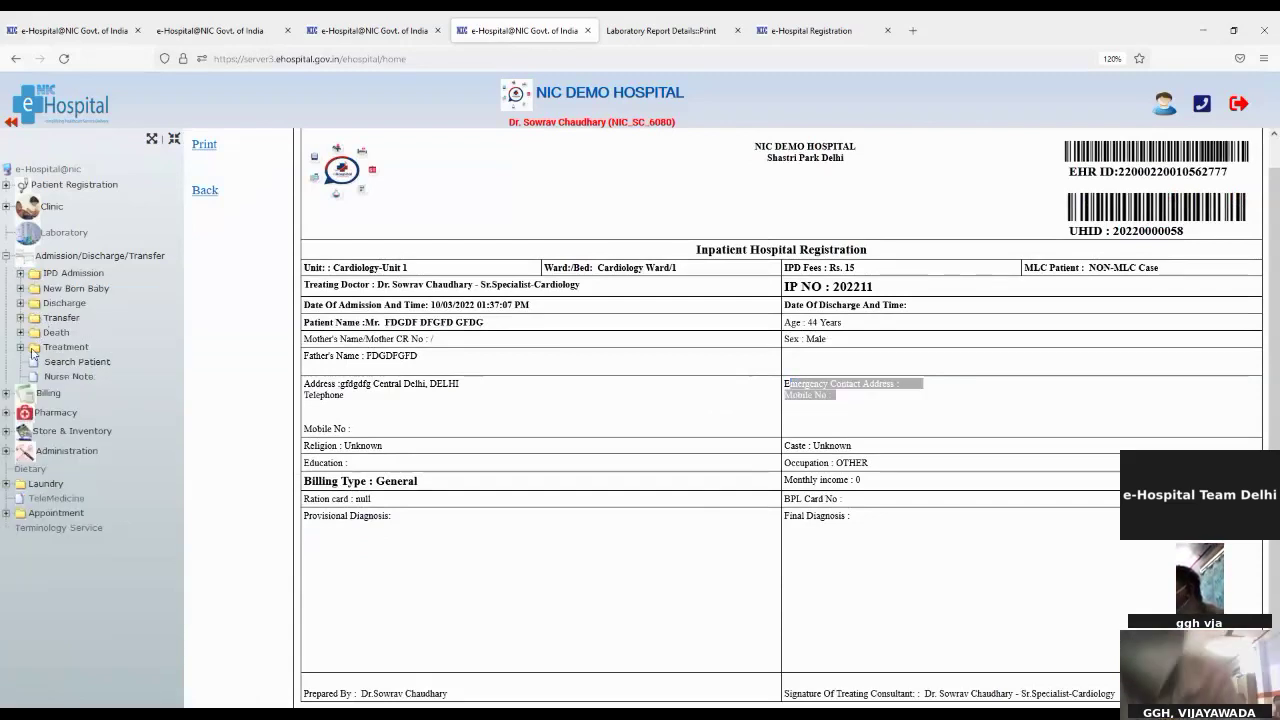
left_click(20, 348)
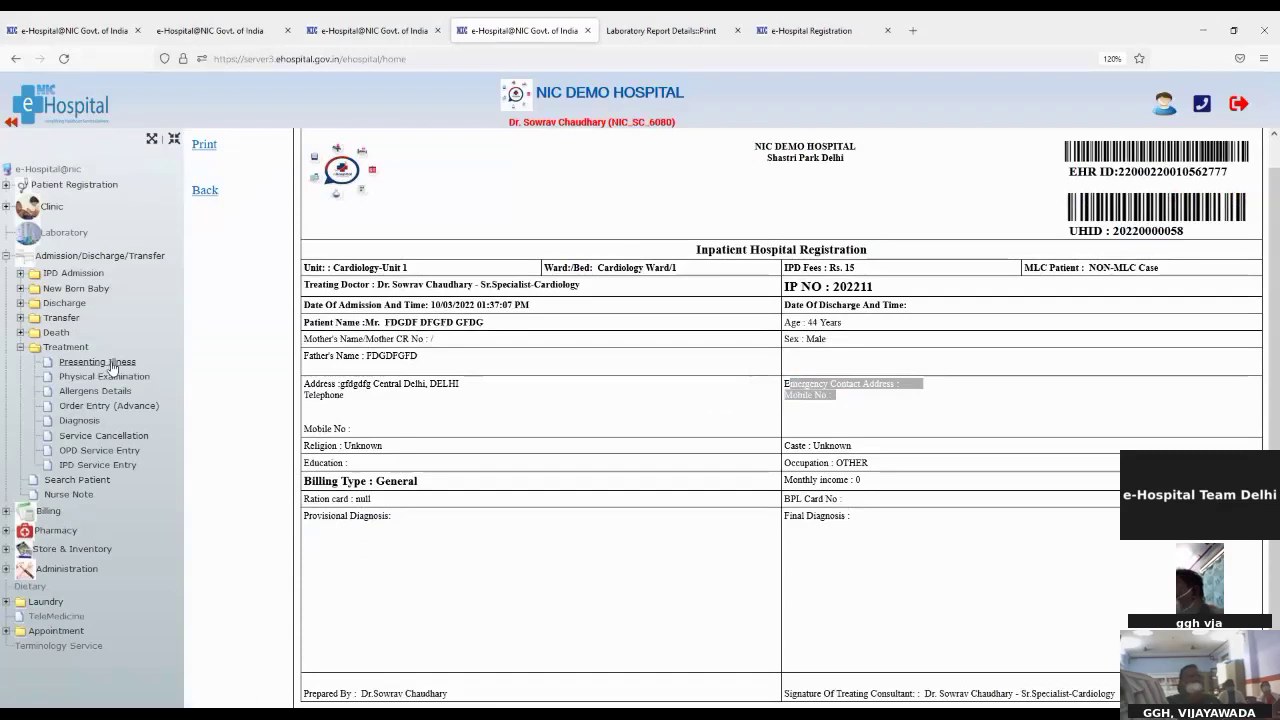
Step: Browse the Presenting Illness, history, and systemic, local and general examination forms
left_click(110, 364)
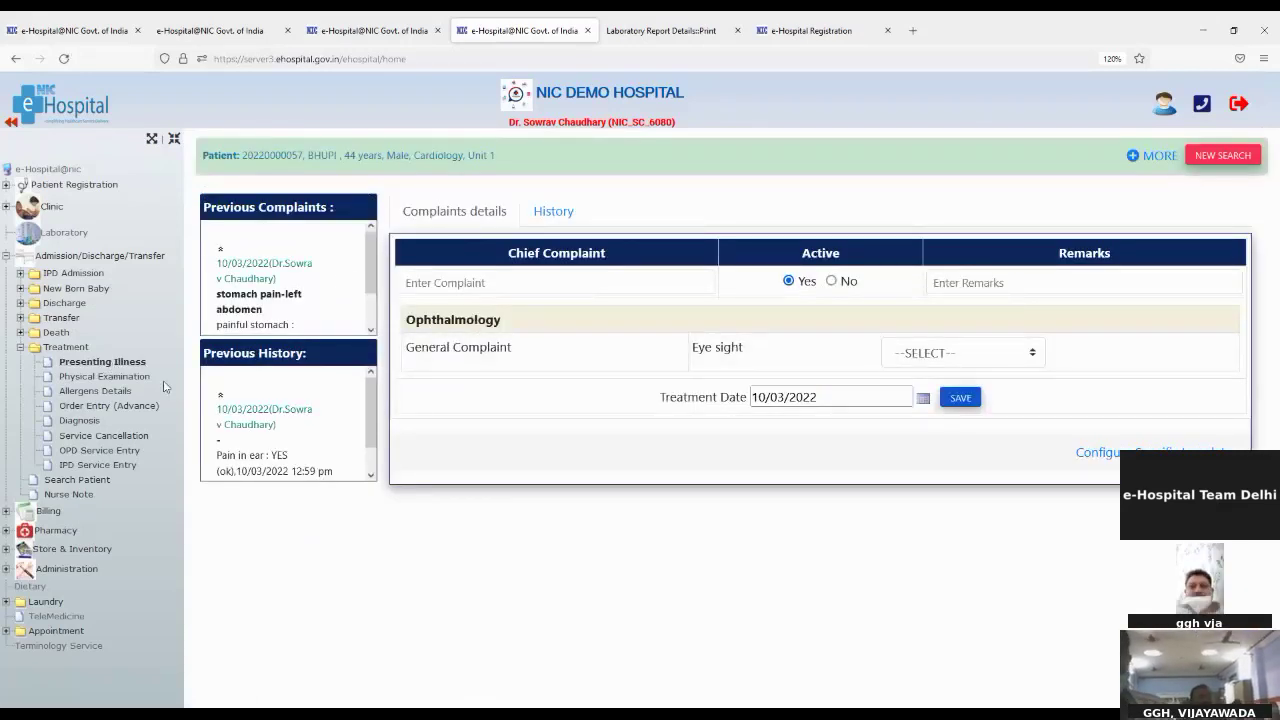
left_click(553, 210)
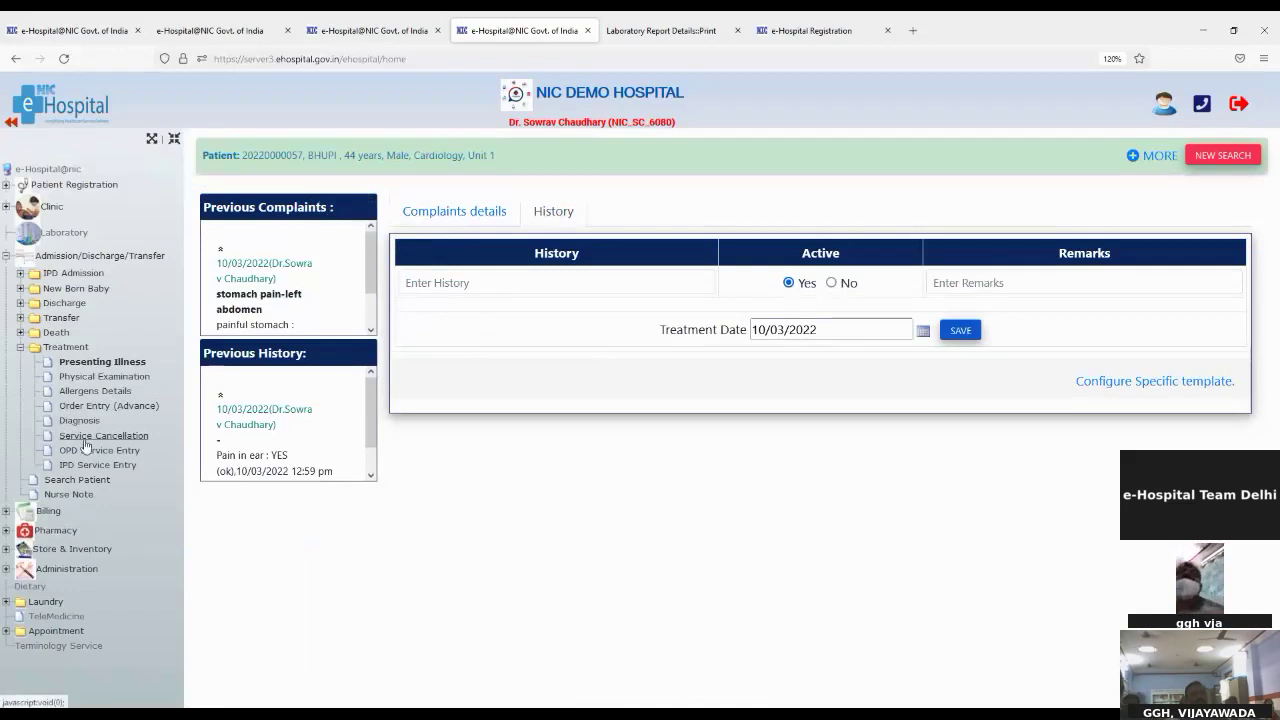
left_click(86, 380)
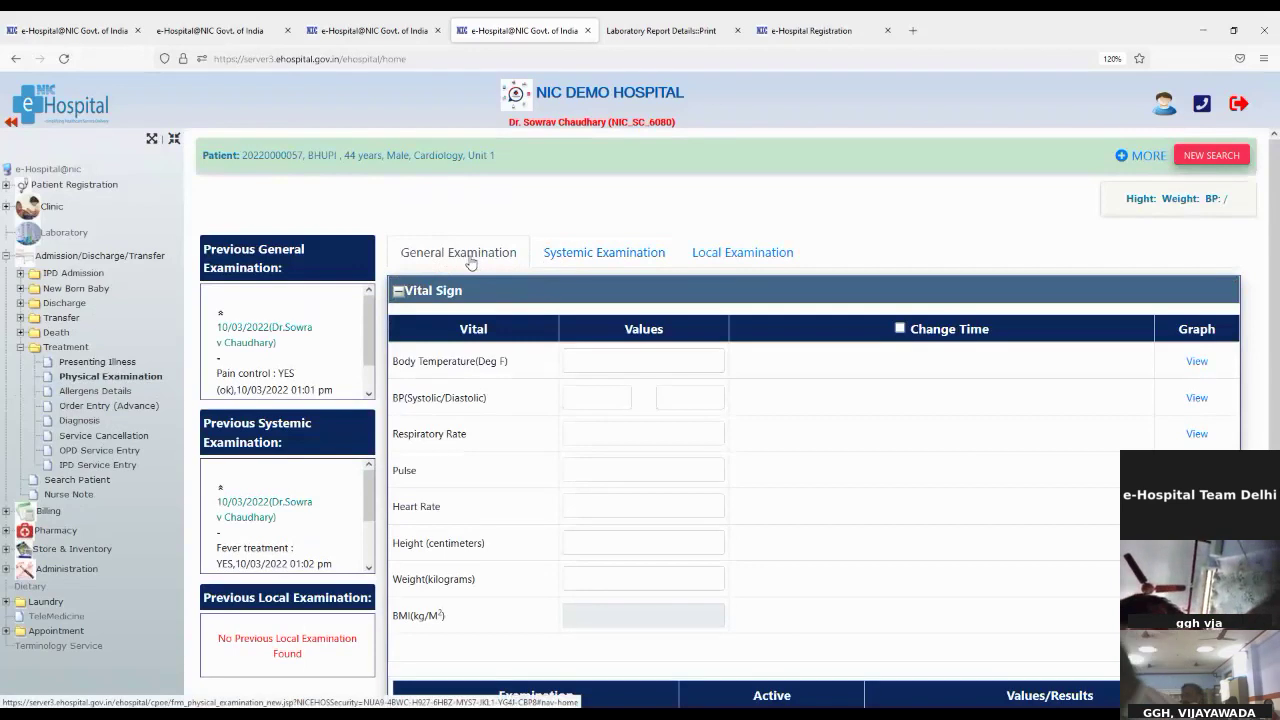
left_click(570, 258)
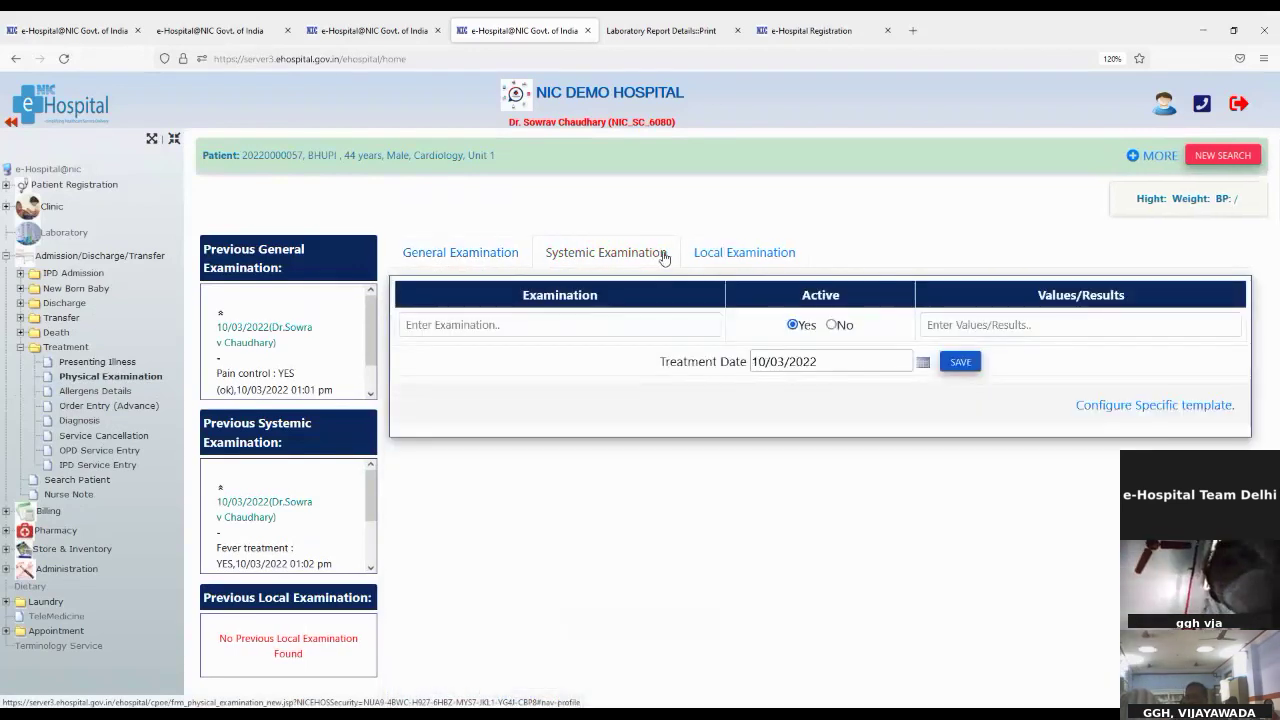
left_click(742, 252)
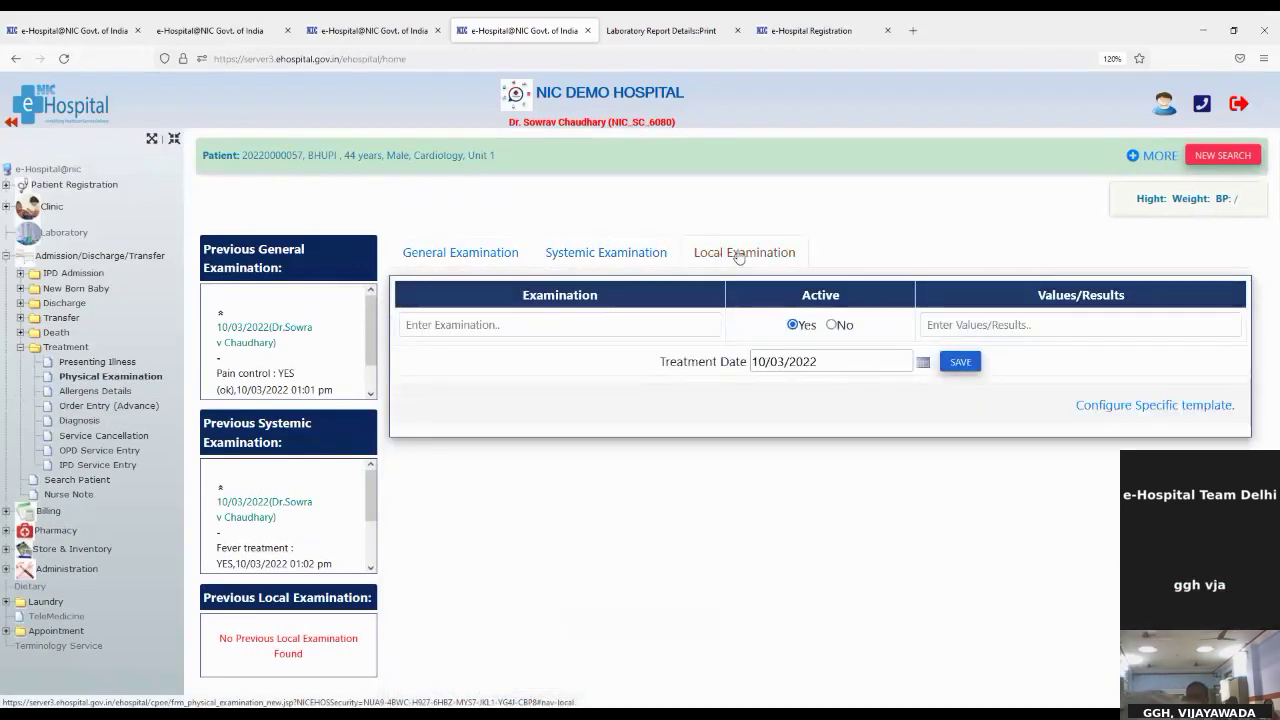
left_click(100, 376)
left_click(96, 363)
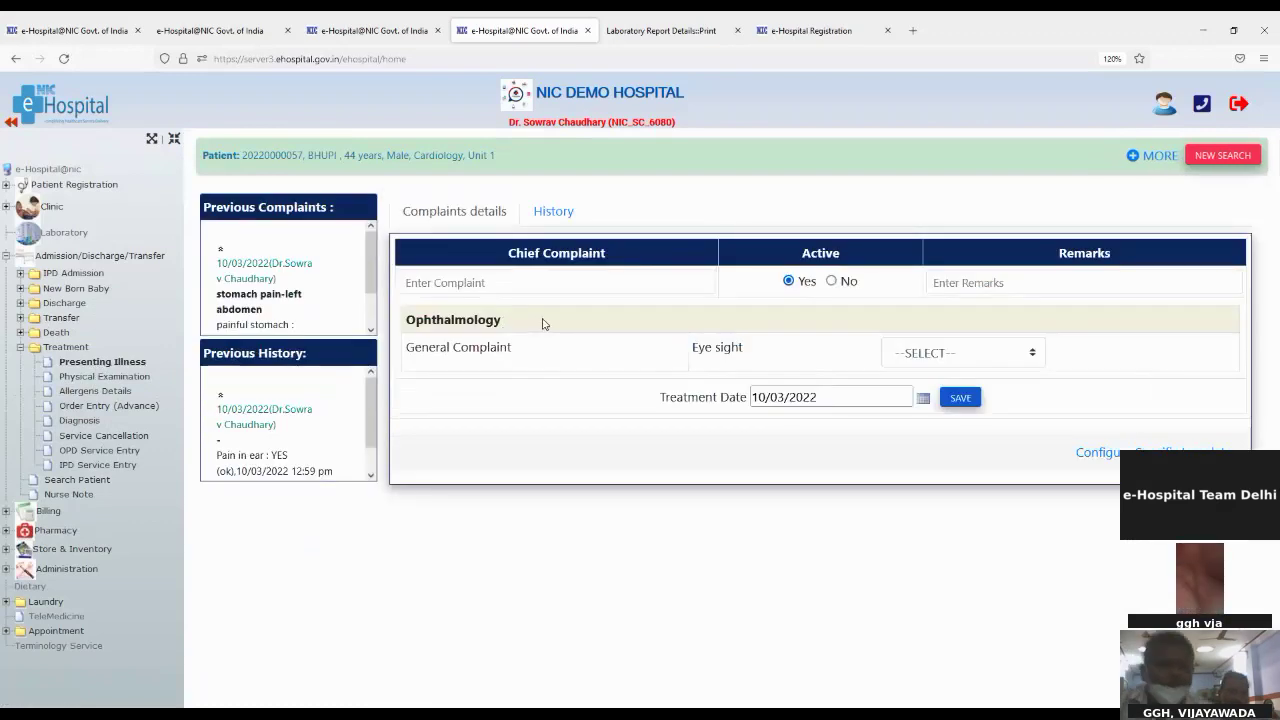
Step: Add chief complaint 'Pain in ear' with remark 'Obseved' and save it
left_click(546, 289)
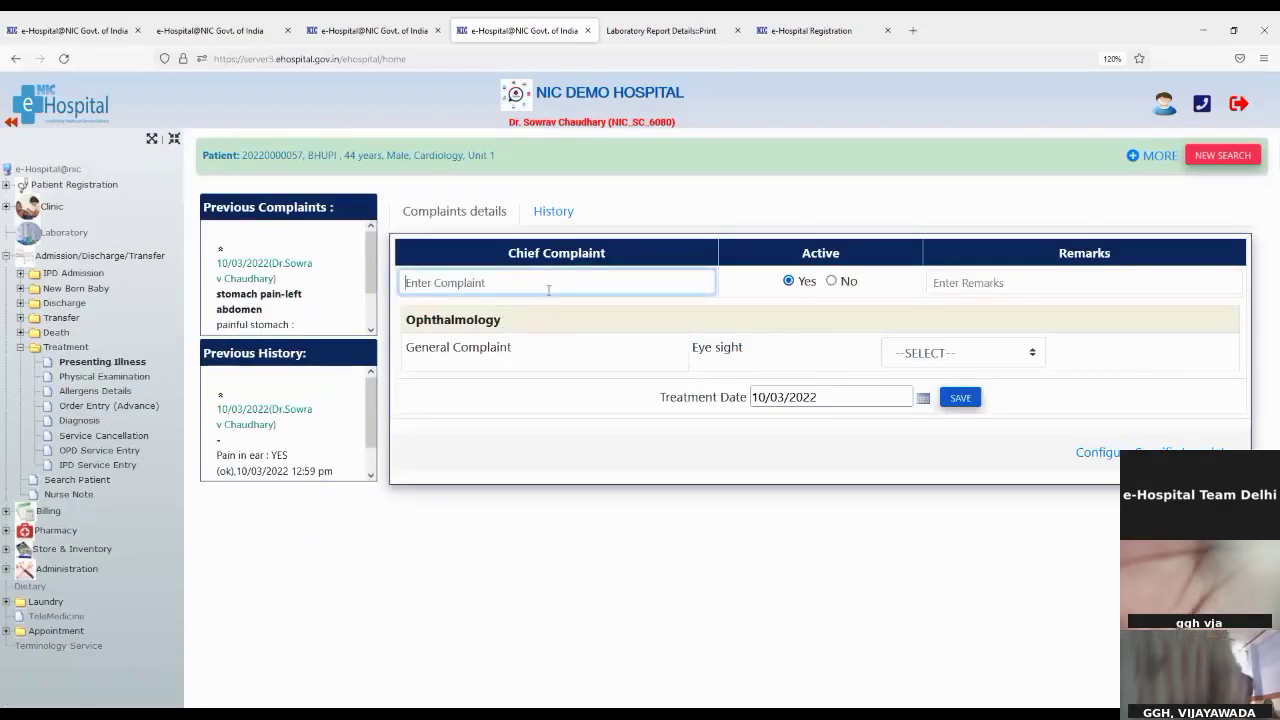
type("pain")
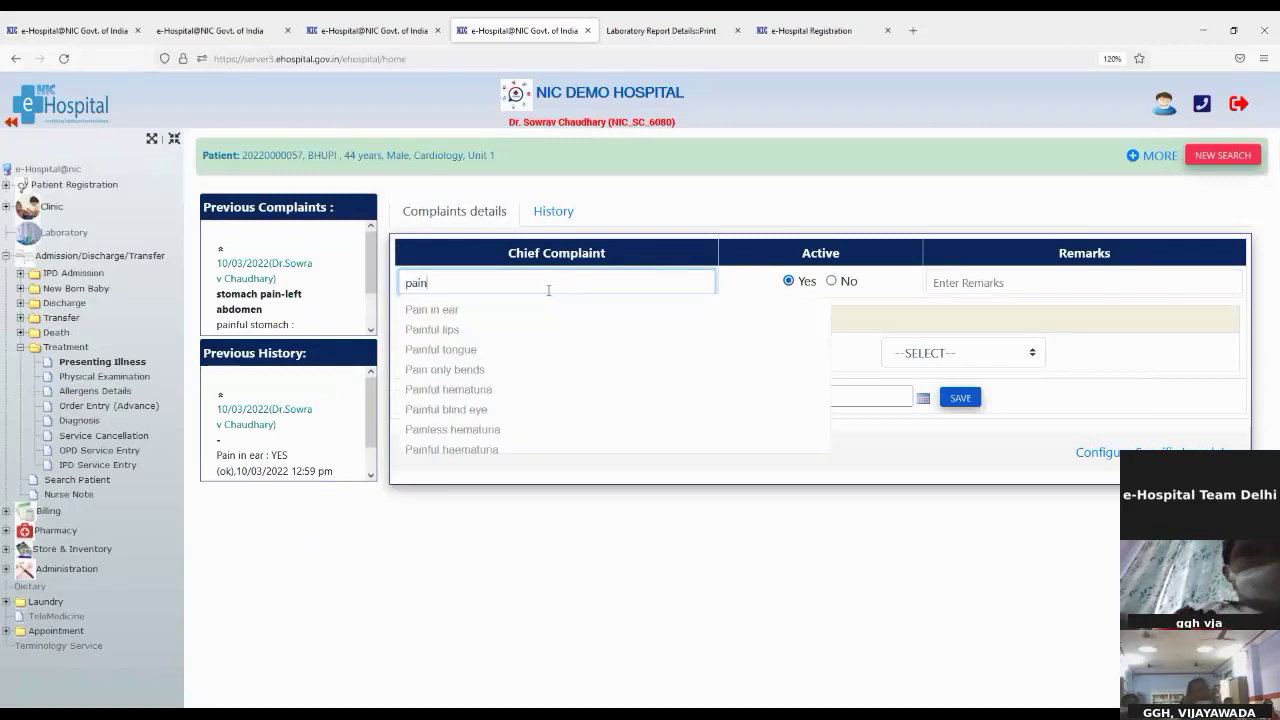
double_click(410, 318)
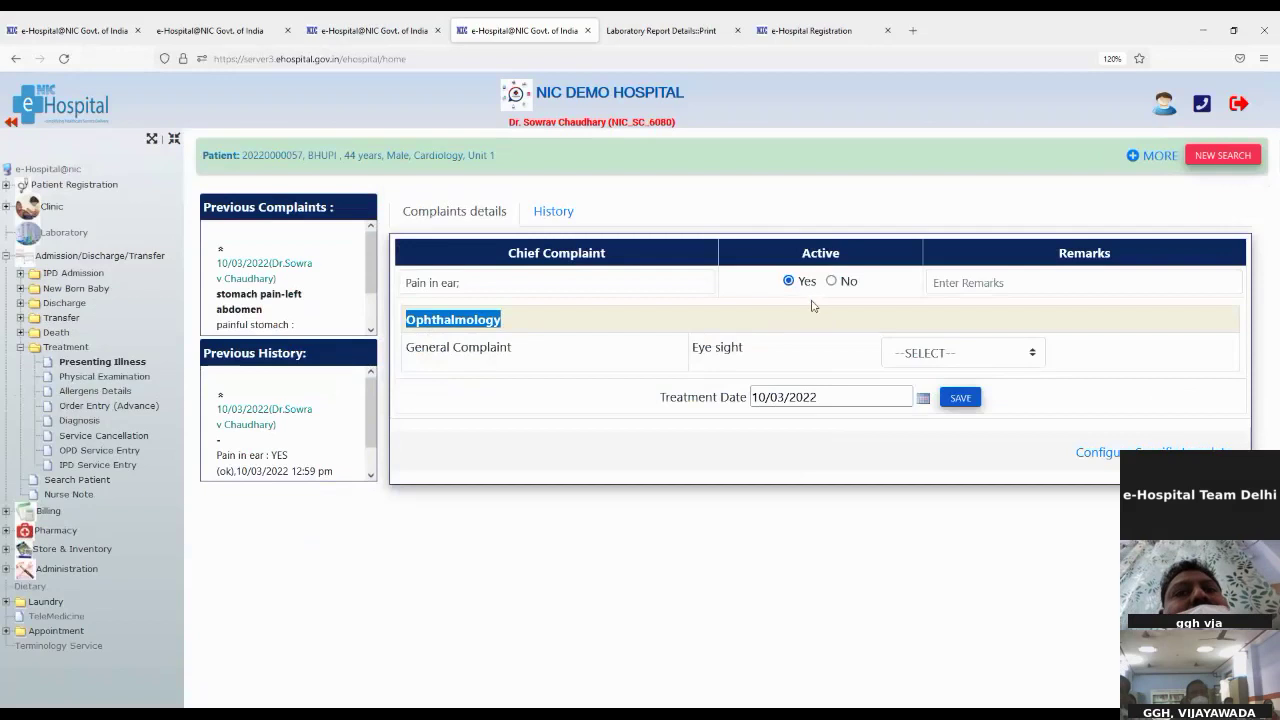
left_click(981, 282)
type("Obseved")
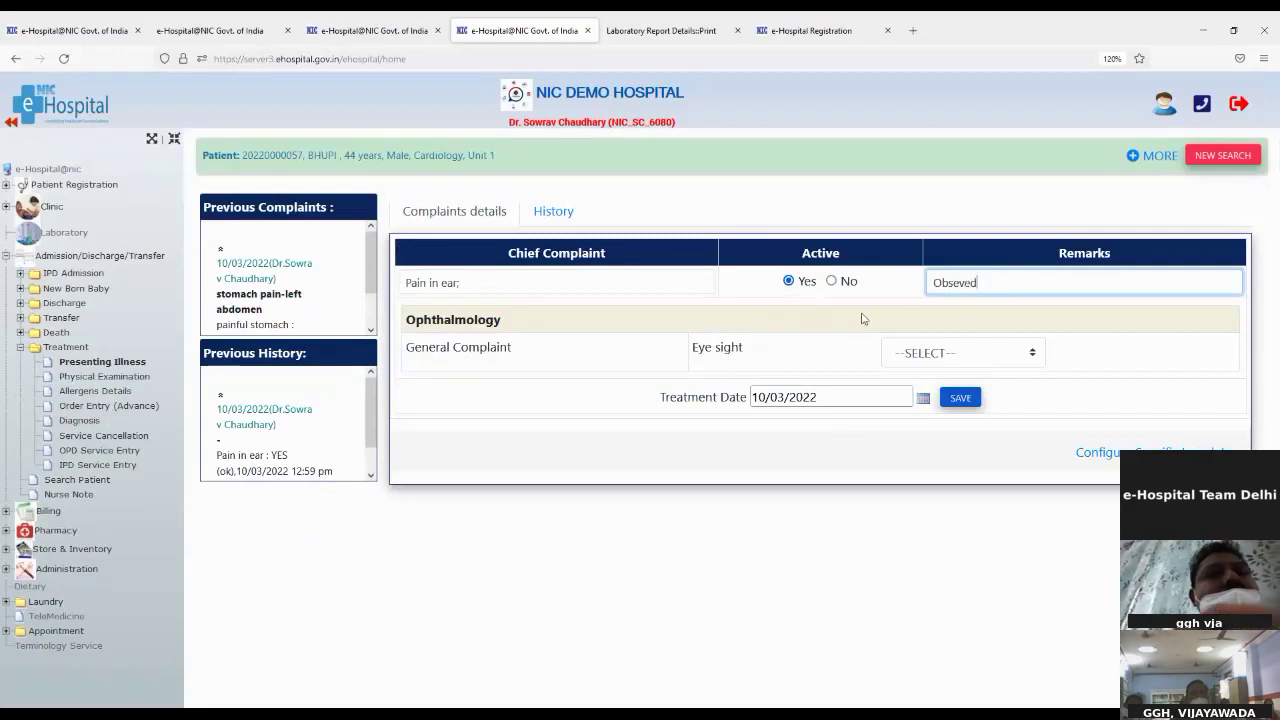
left_click(958, 399)
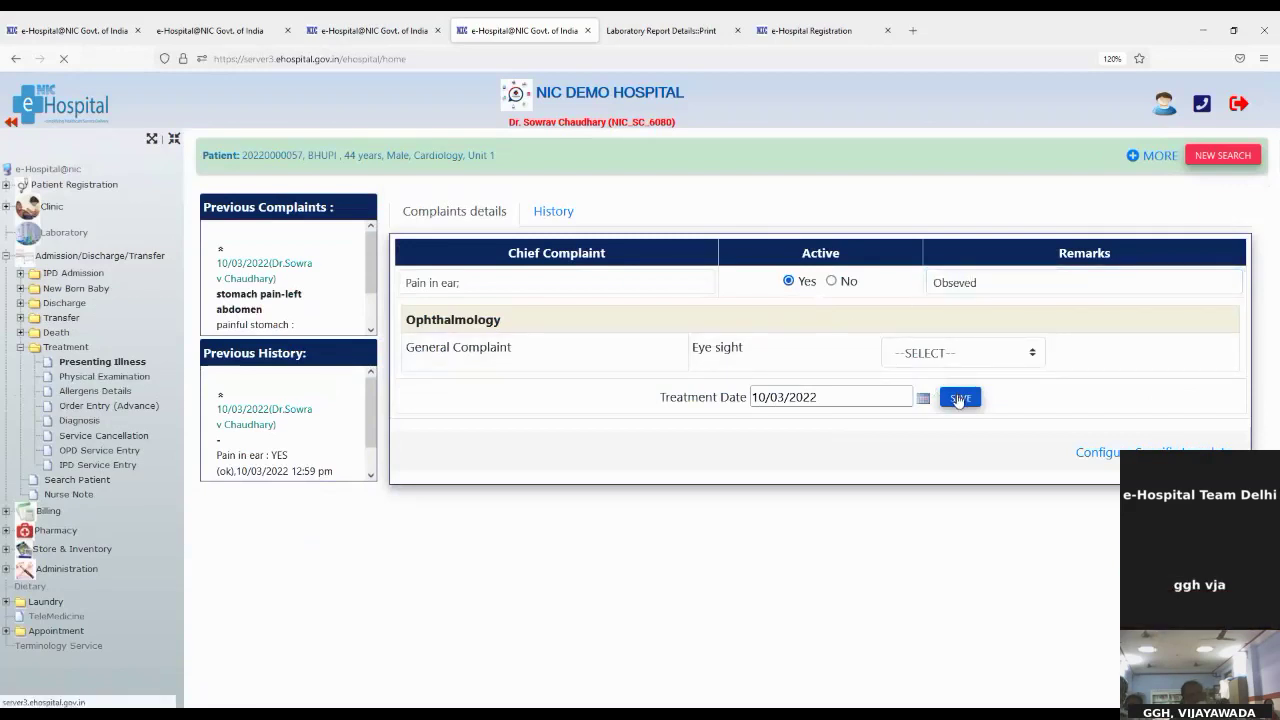
left_click(86, 378)
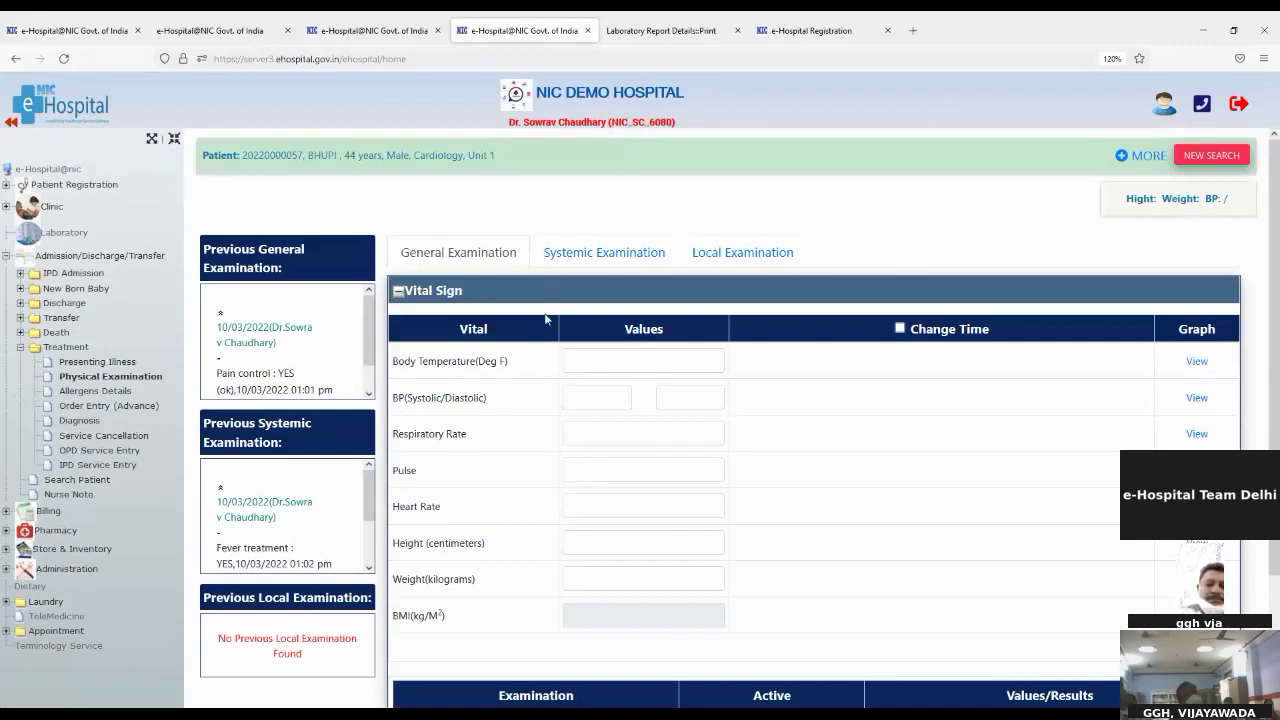
scroll(518, 500, "down", 3)
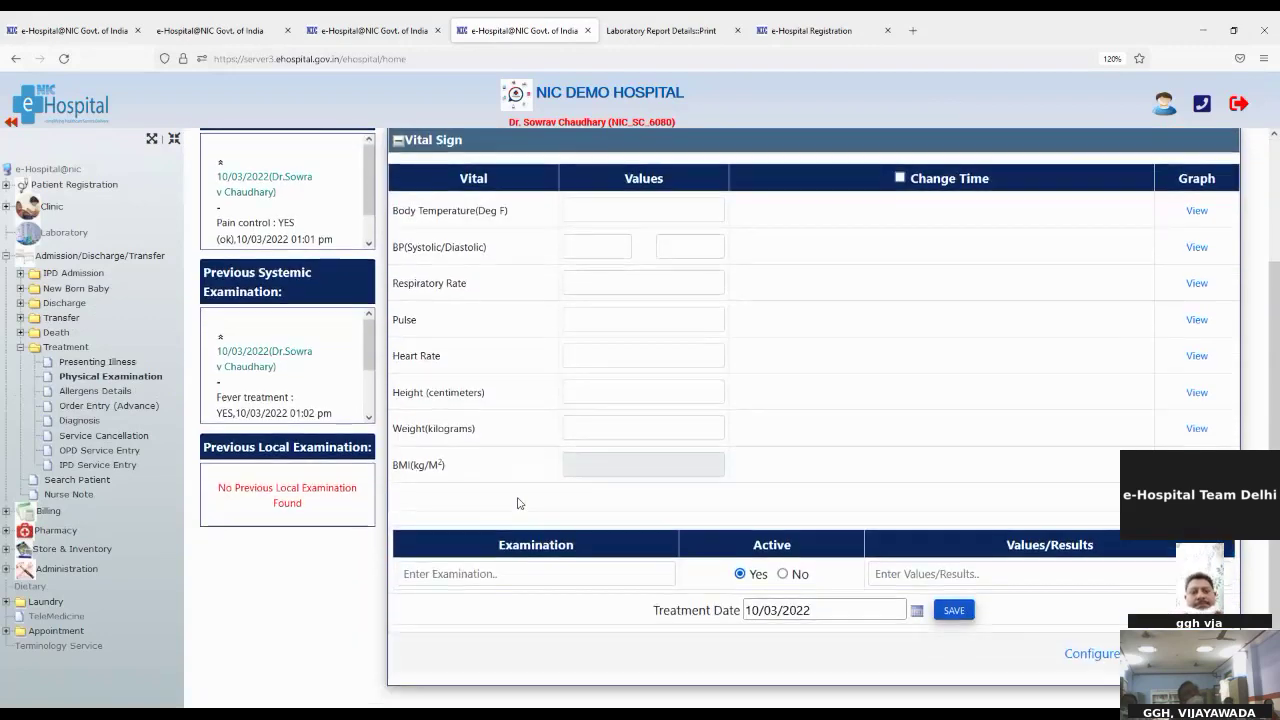
left_click(82, 392)
left_click(78, 408)
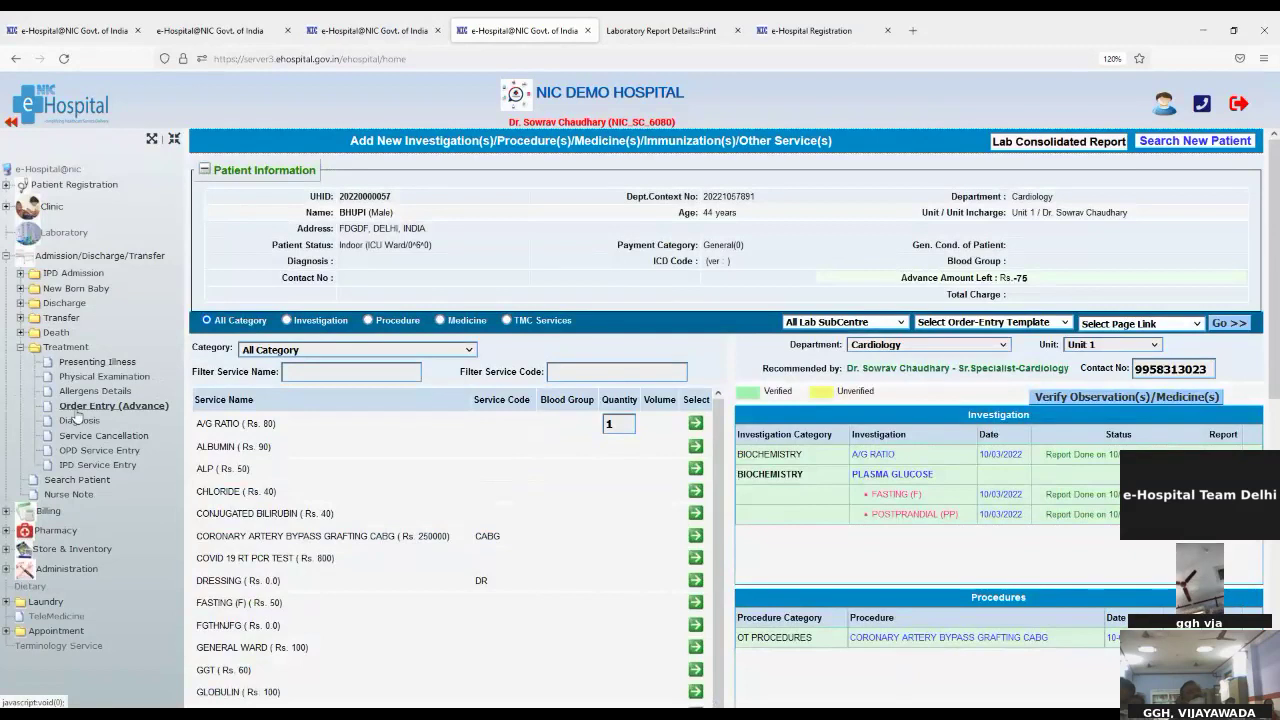
left_click(100, 361)
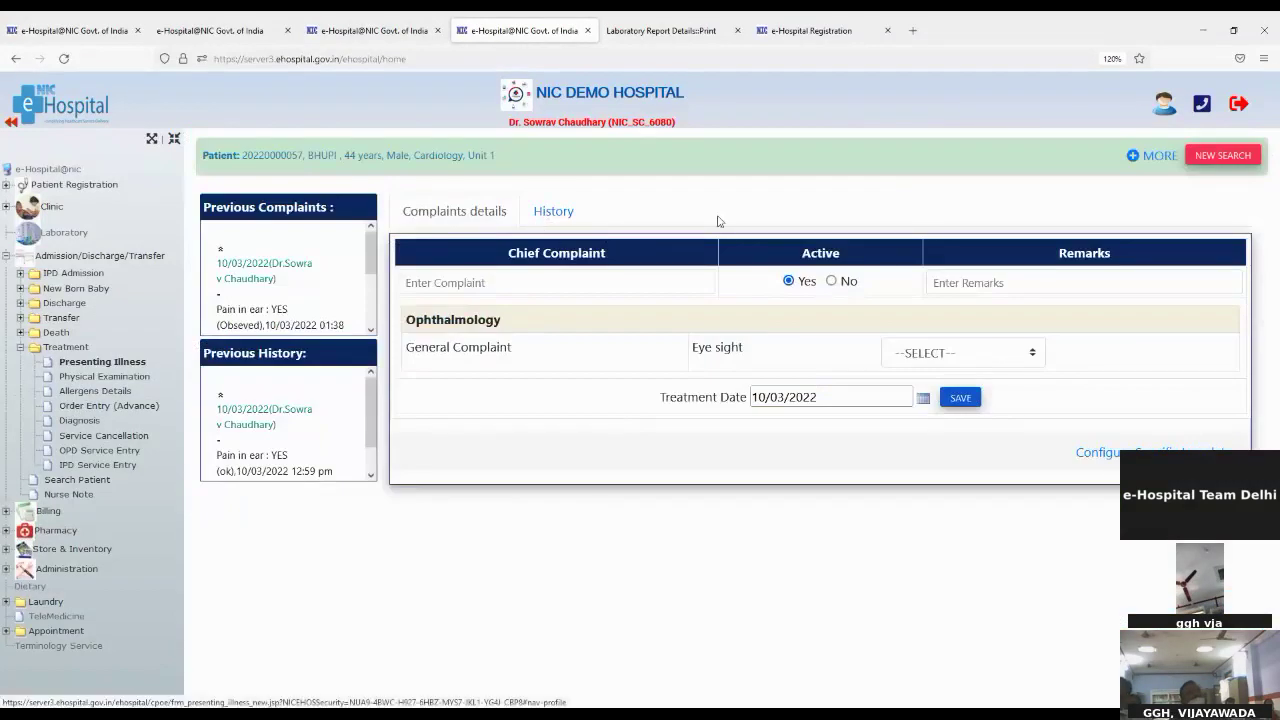
Step: Find a different 44-year-old Cardiology patient by UHID and load their record
left_click(1225, 158)
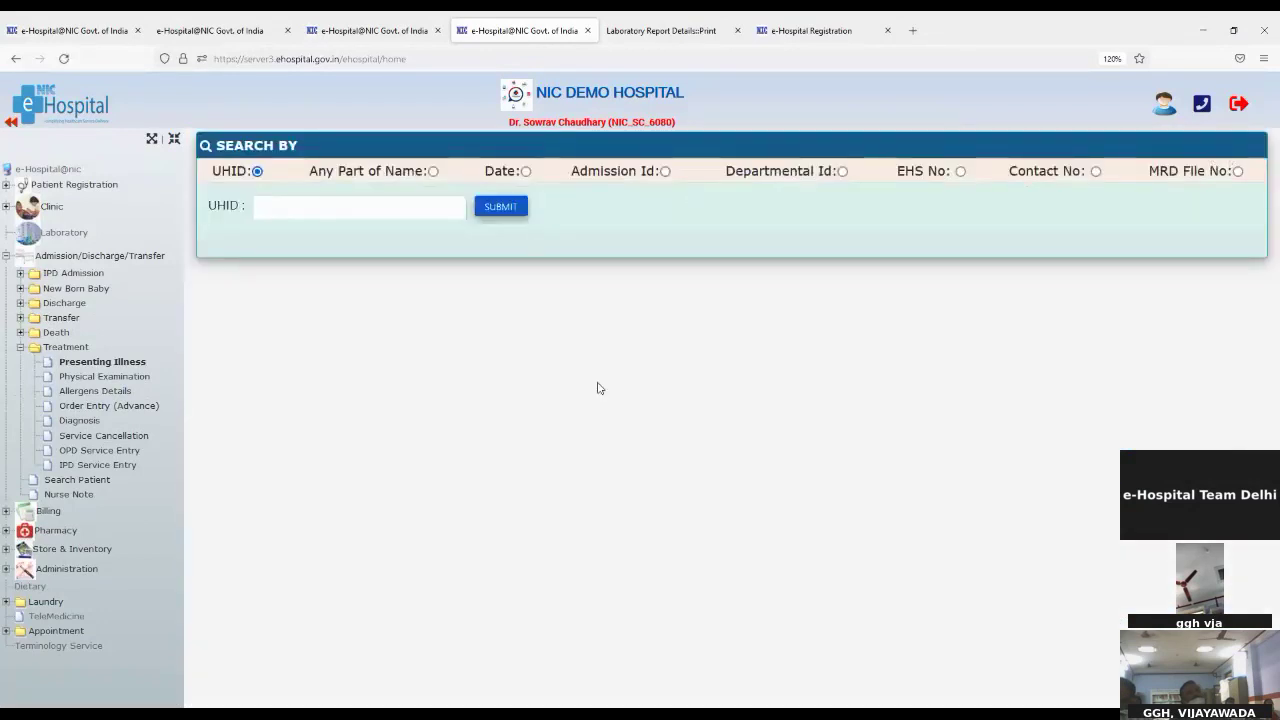
left_click(271, 210)
key("ctrl+v")
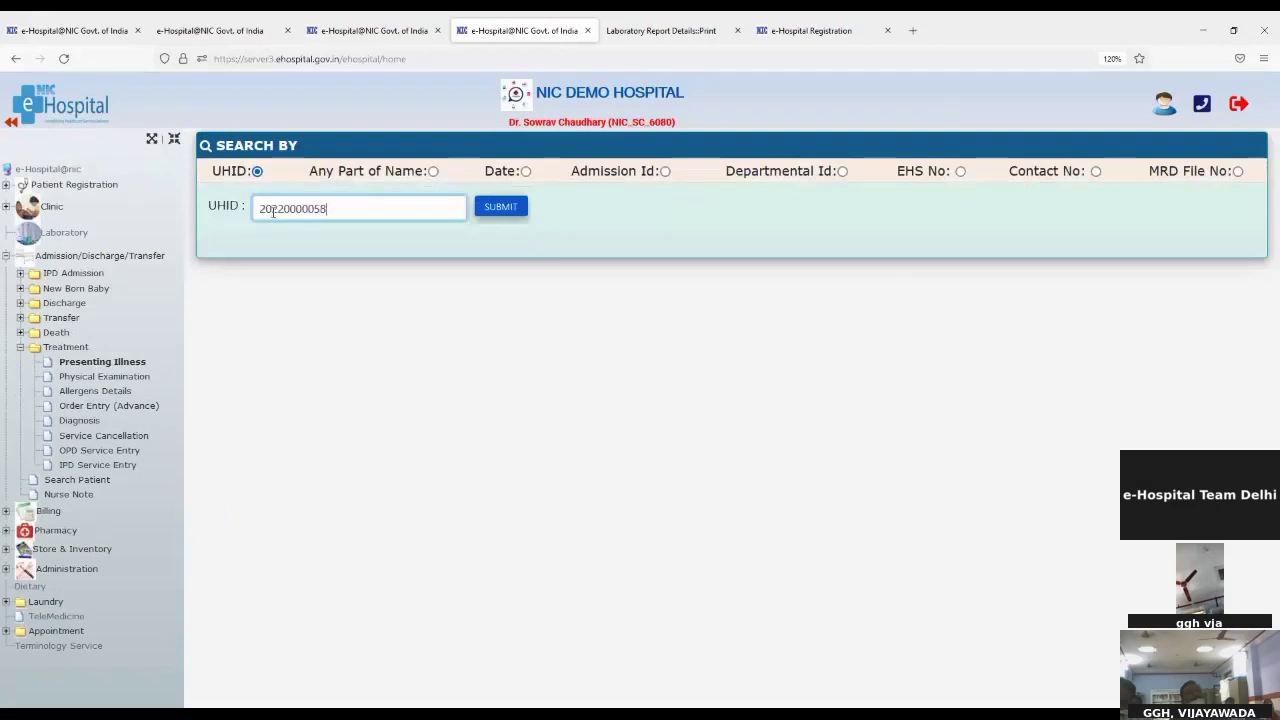
left_click(478, 212)
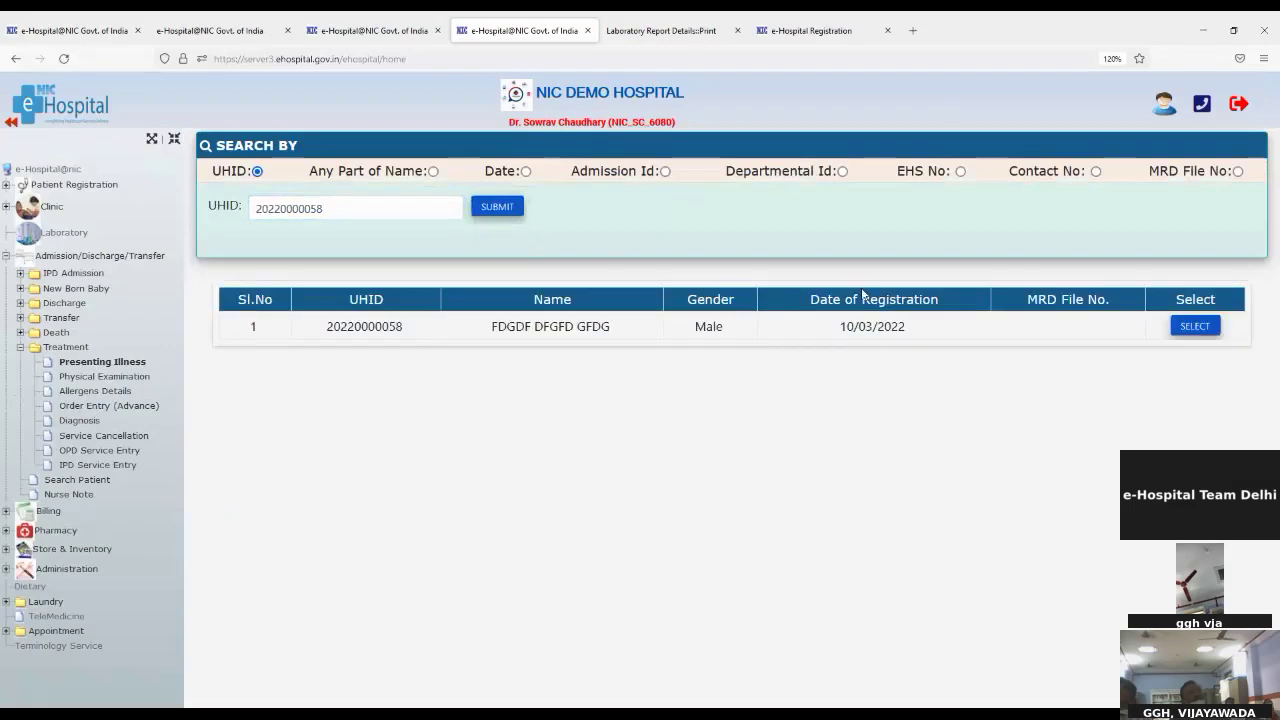
left_click(1201, 328)
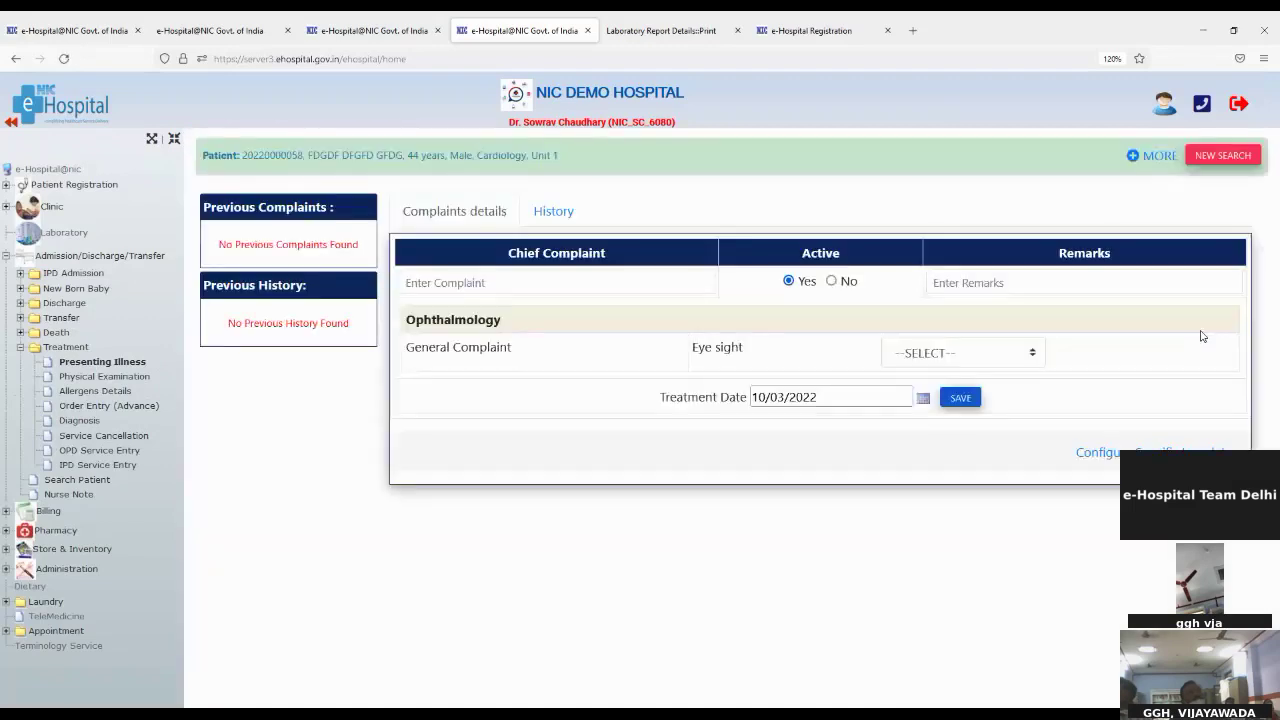
Step: Save the chief complaint 'Pain in ear' with the remark 'Obseved'
left_click(437, 289)
type("pa")
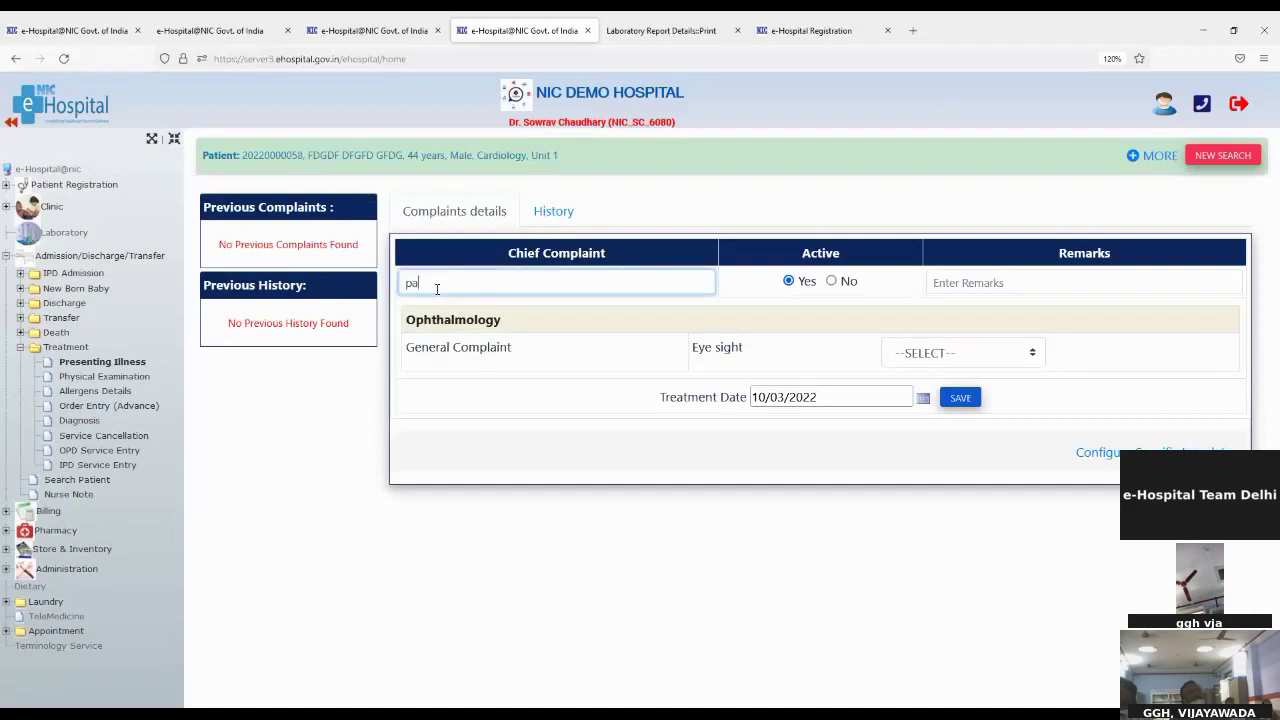
type("in")
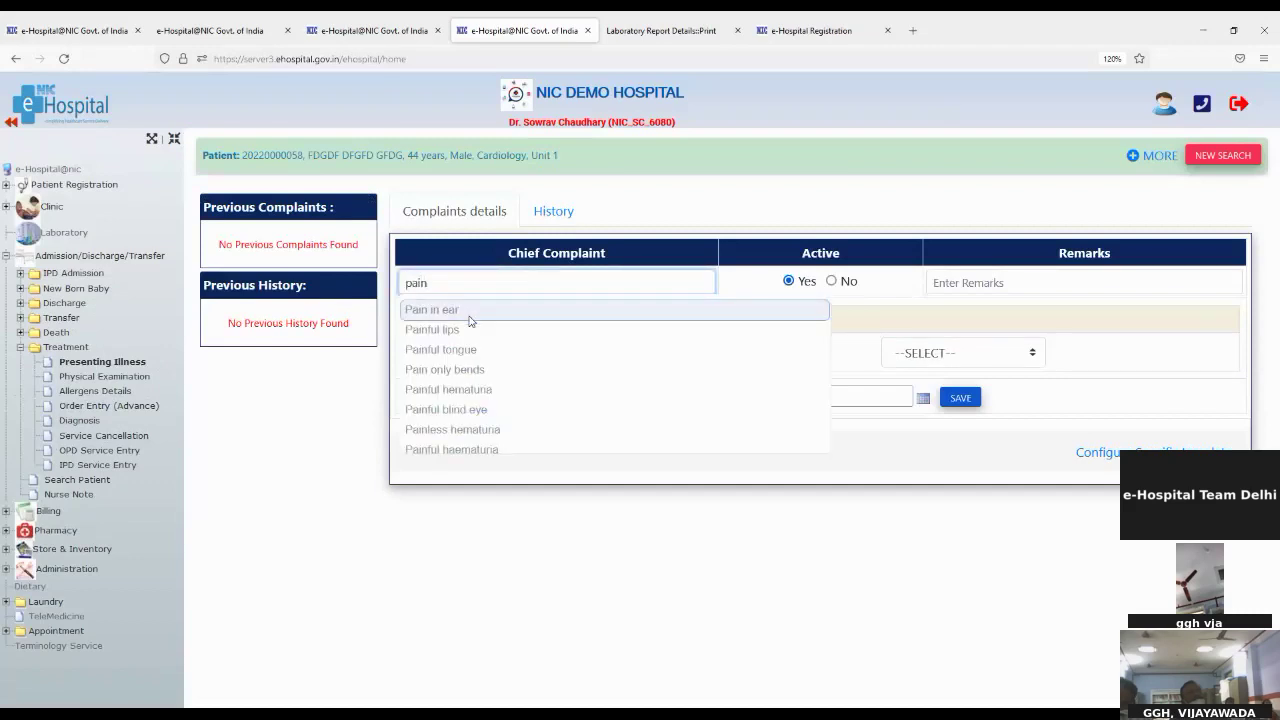
left_click(781, 314)
left_click(955, 282)
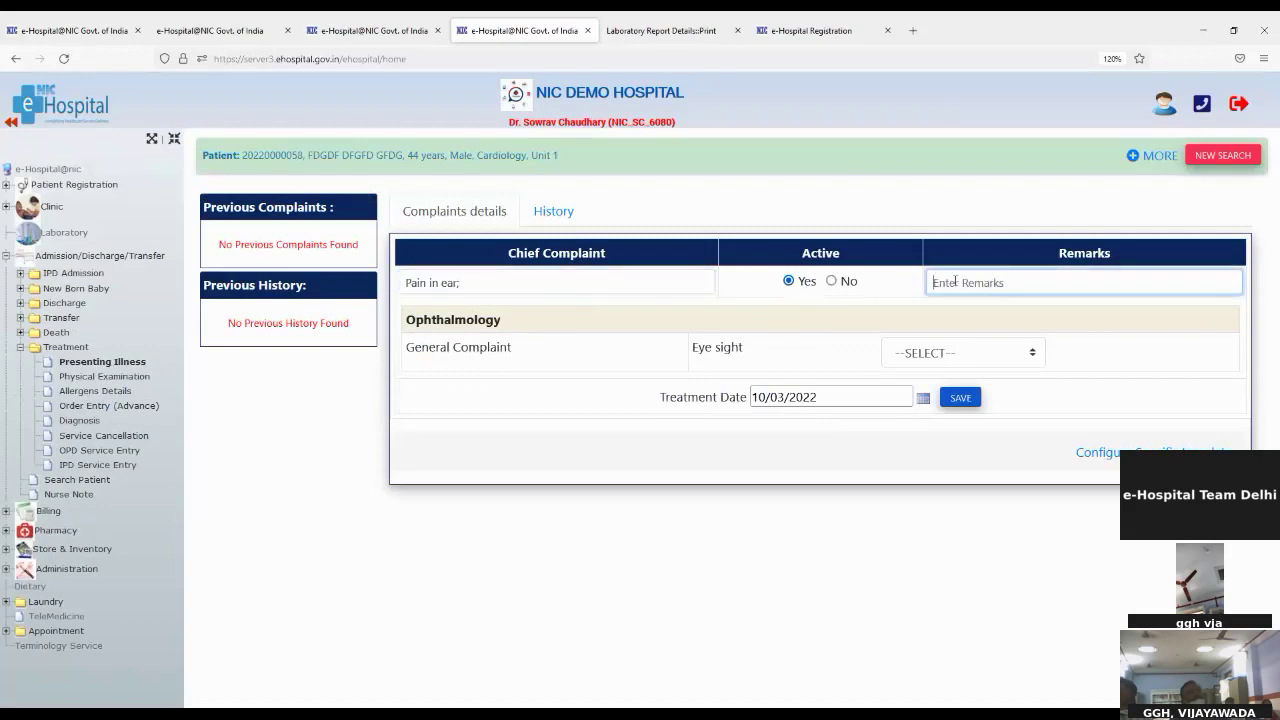
type("o")
type("bserved")
left_click(965, 397)
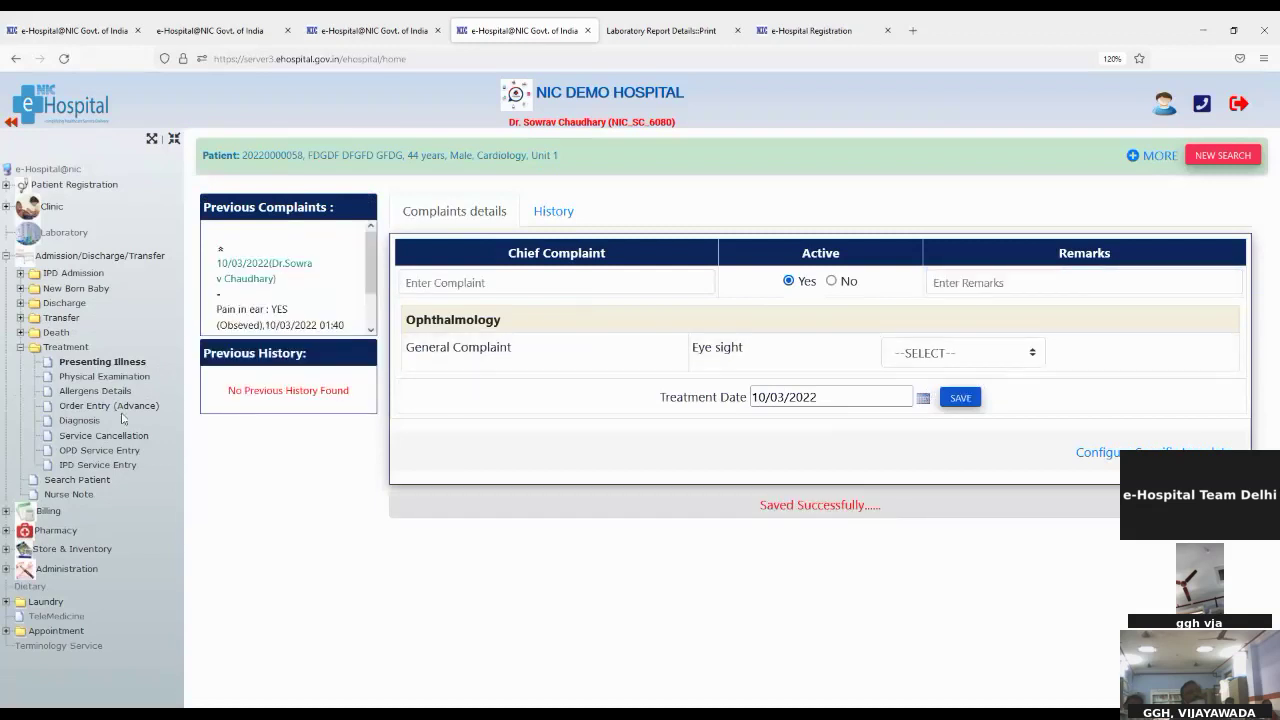
left_click(98, 378)
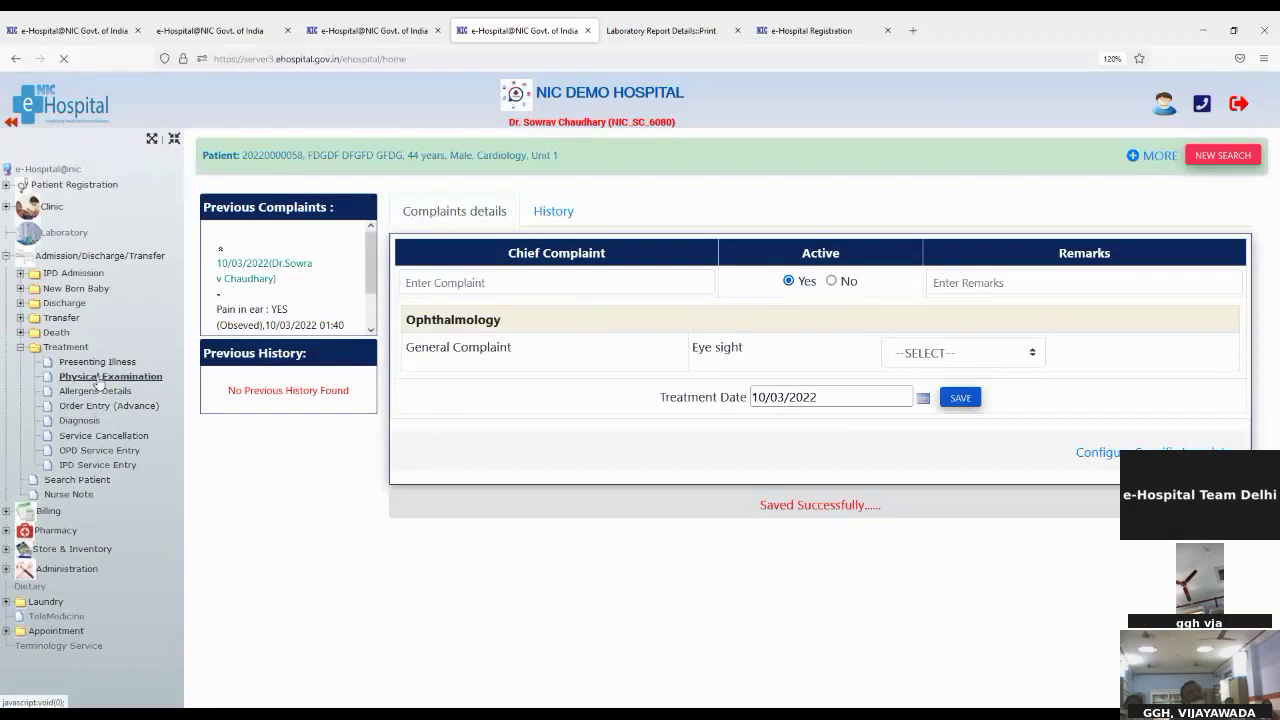
Step: Enable Change Time for the vital signs and set the body temperature time period
scroll(566, 440, "down", 3)
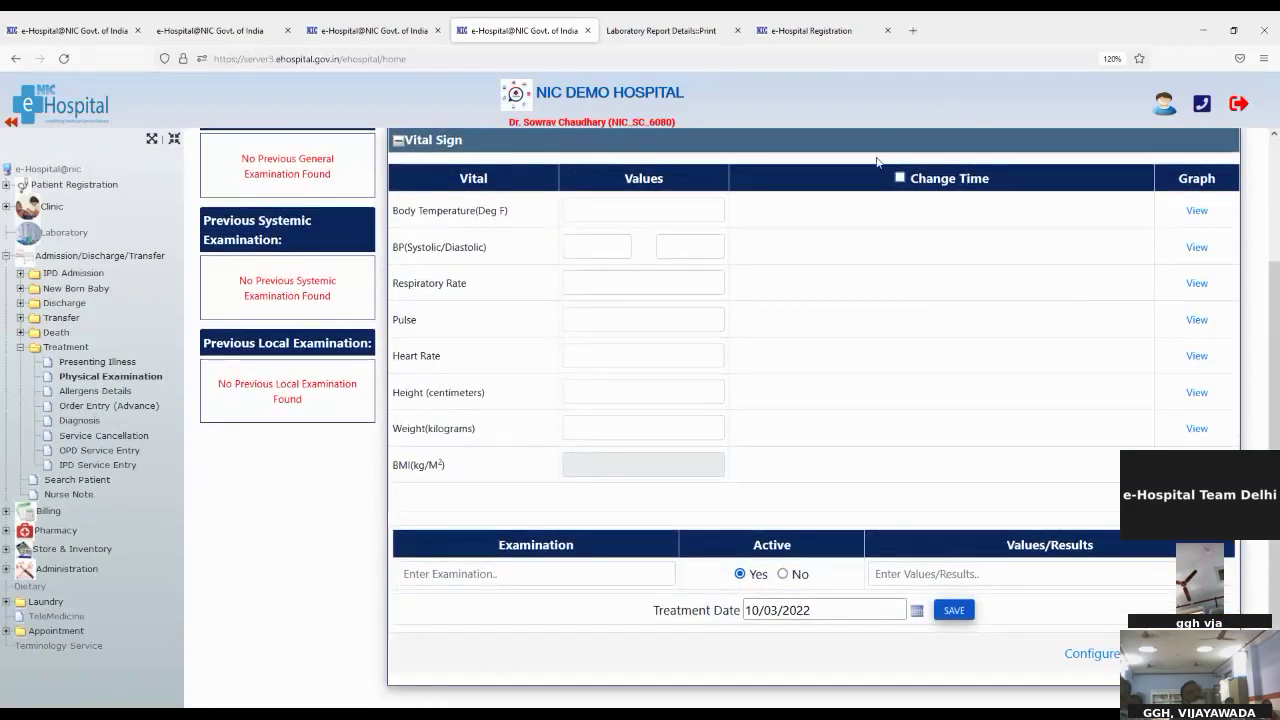
left_click(899, 179)
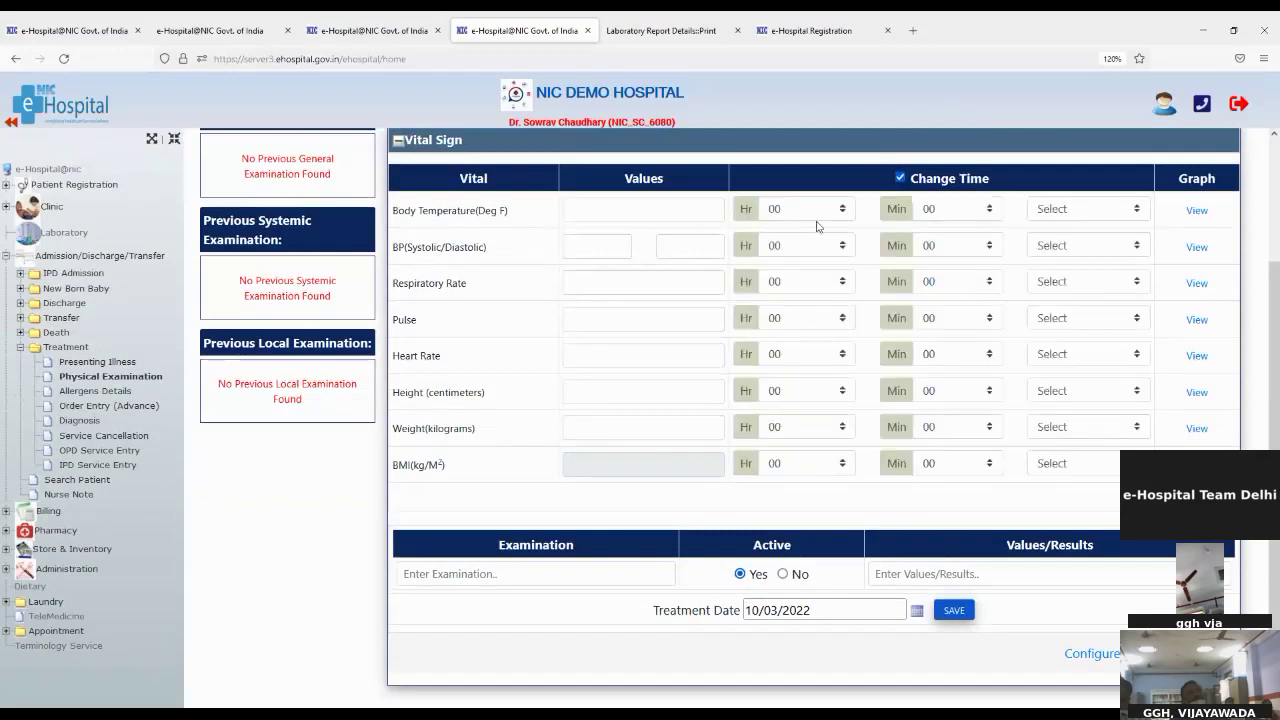
left_click(1071, 217)
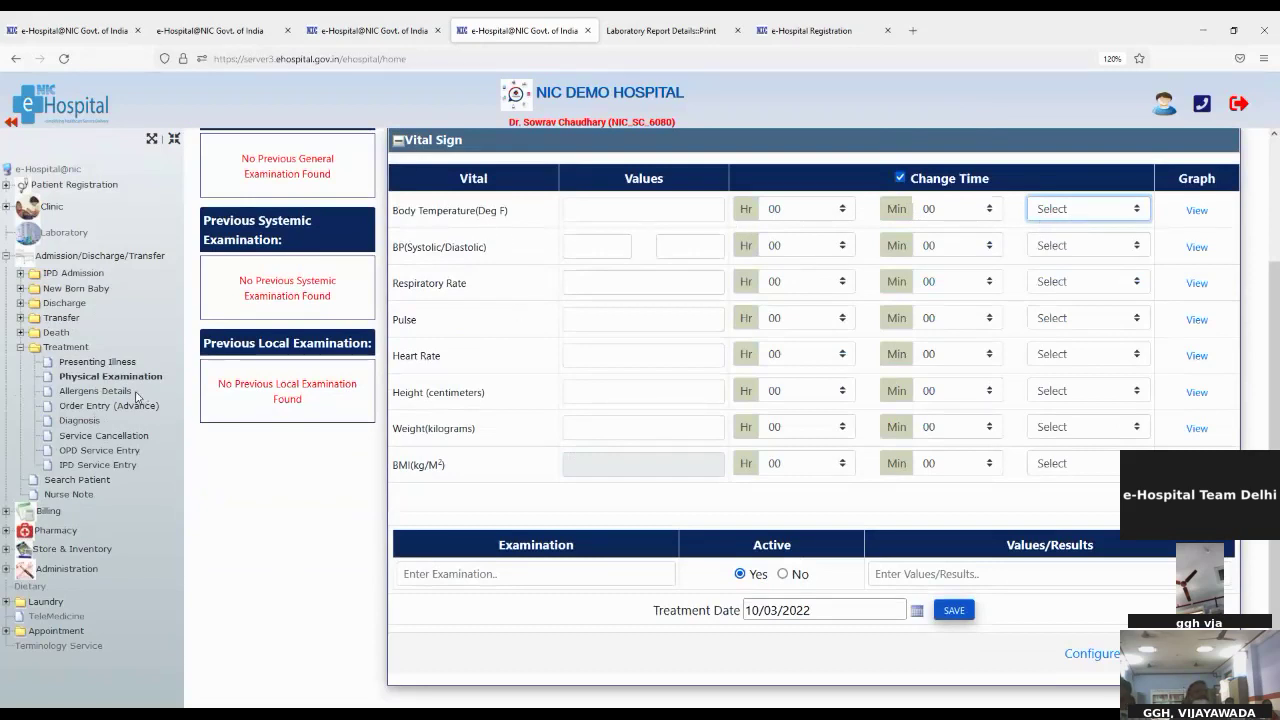
Step: Save the general examination 'Pain relief' with result 'ok'
left_click(464, 573)
type("pain")
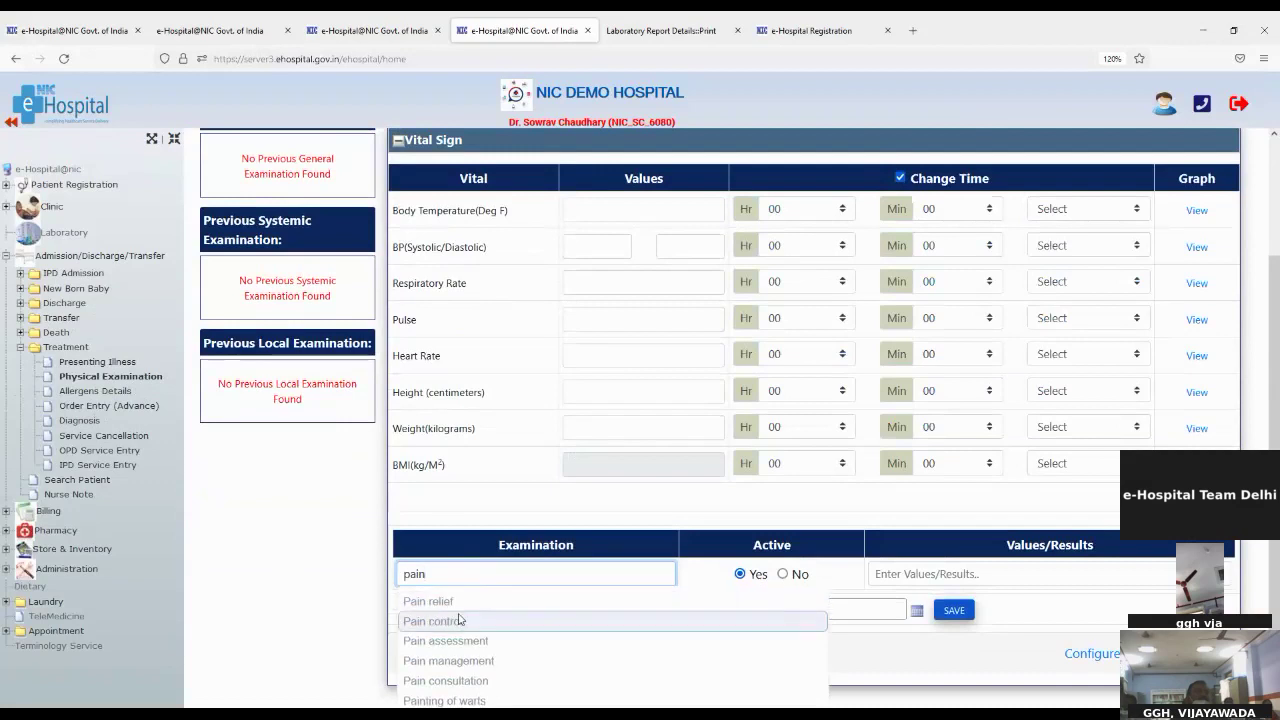
double_click(456, 602)
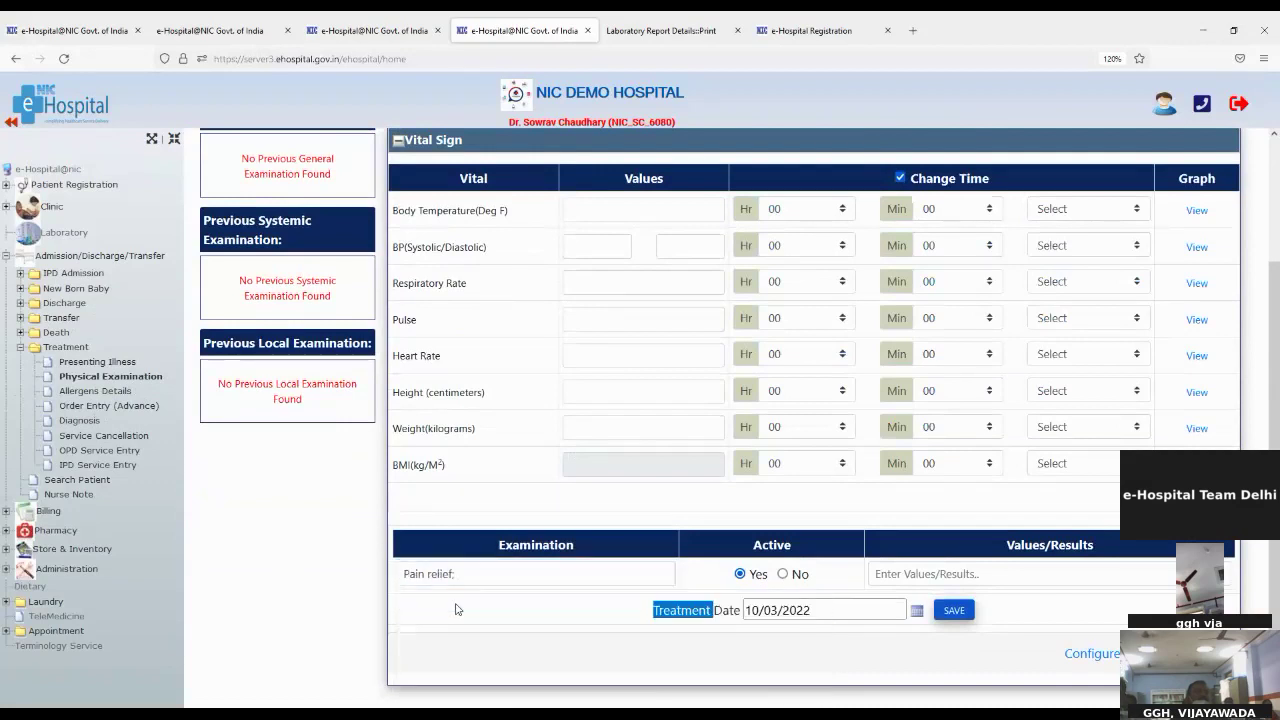
left_click(890, 580)
type("ok")
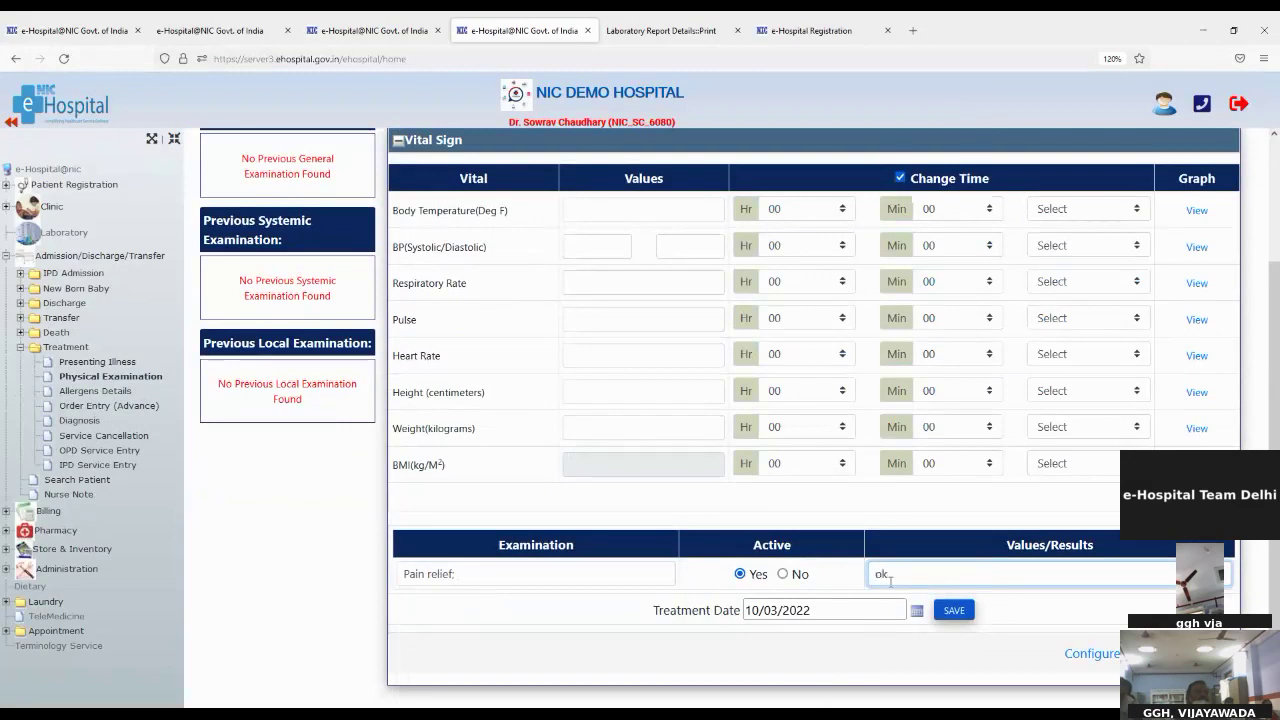
left_click(945, 610)
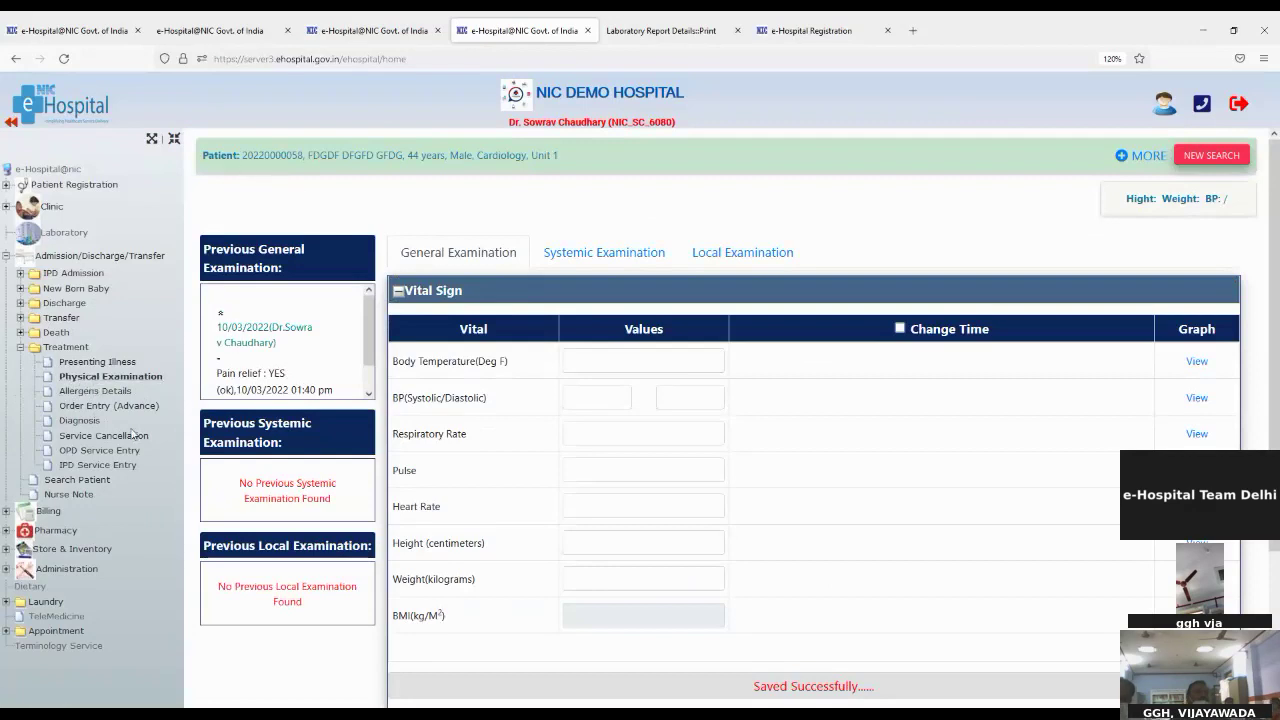
Step: Save allergies to Anticonvulsants (mild) and Beets (mild to moderate)
left_click(93, 391)
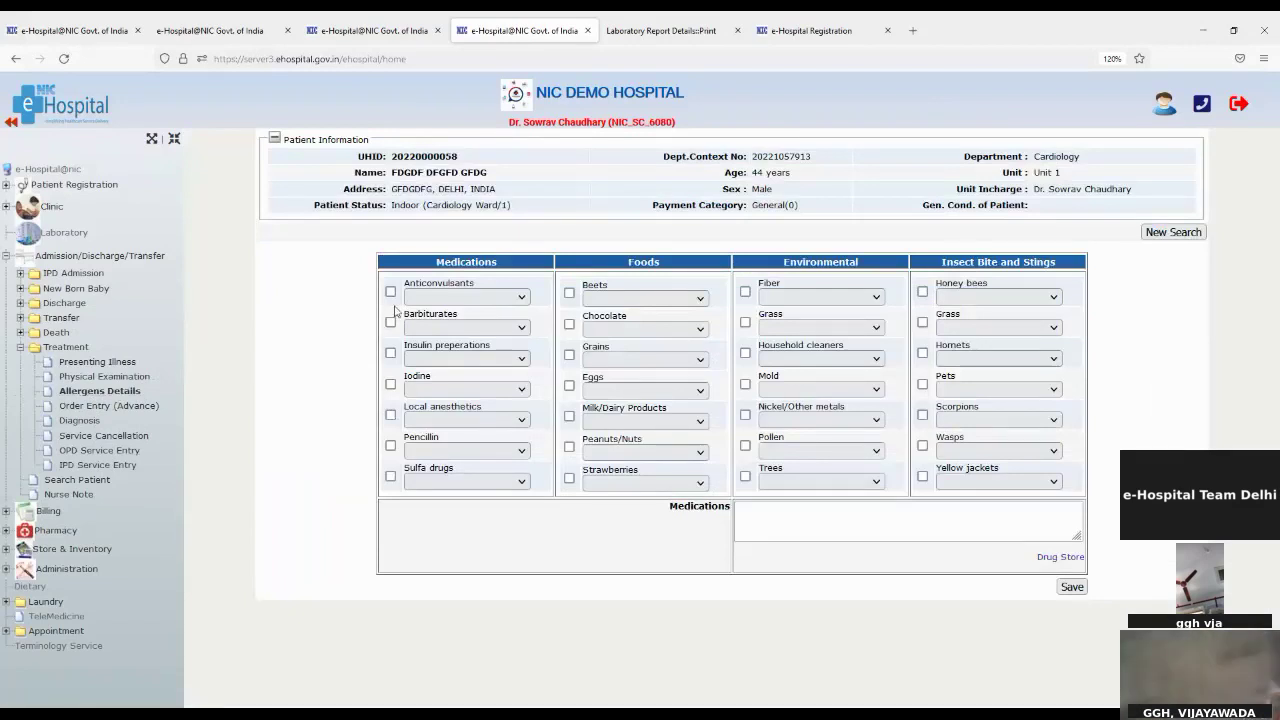
left_click(390, 291)
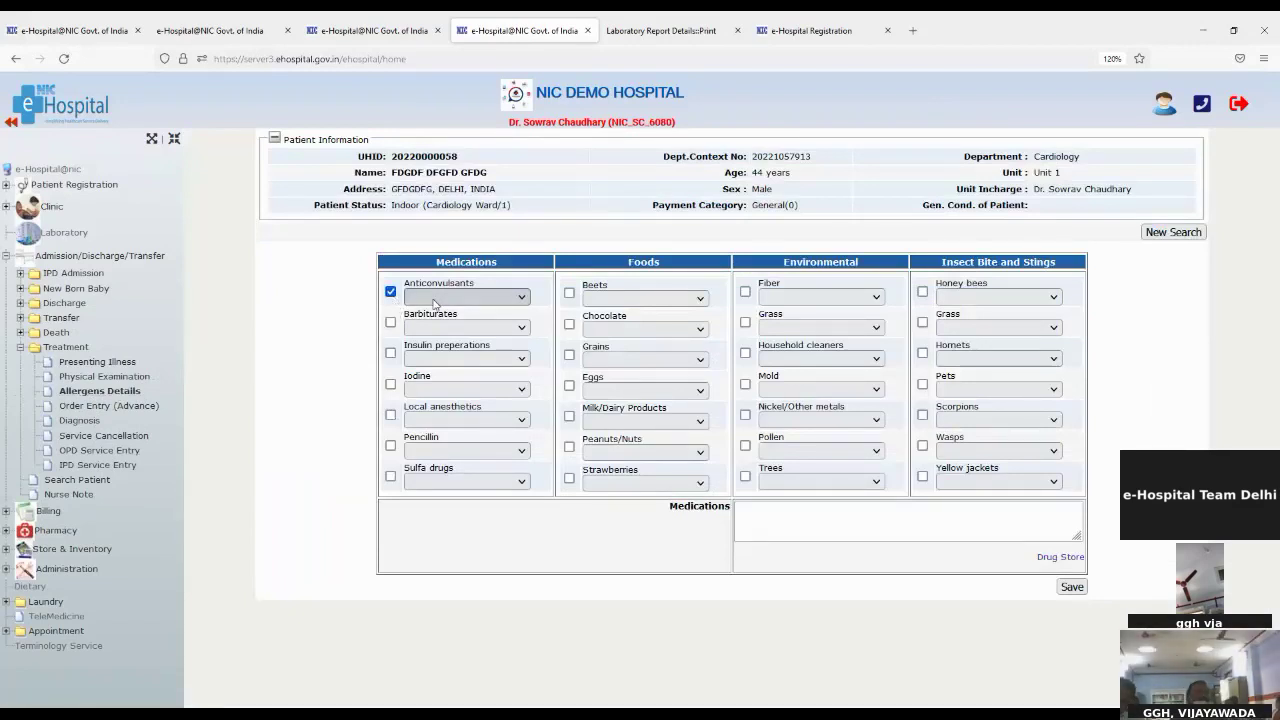
left_click(477, 338)
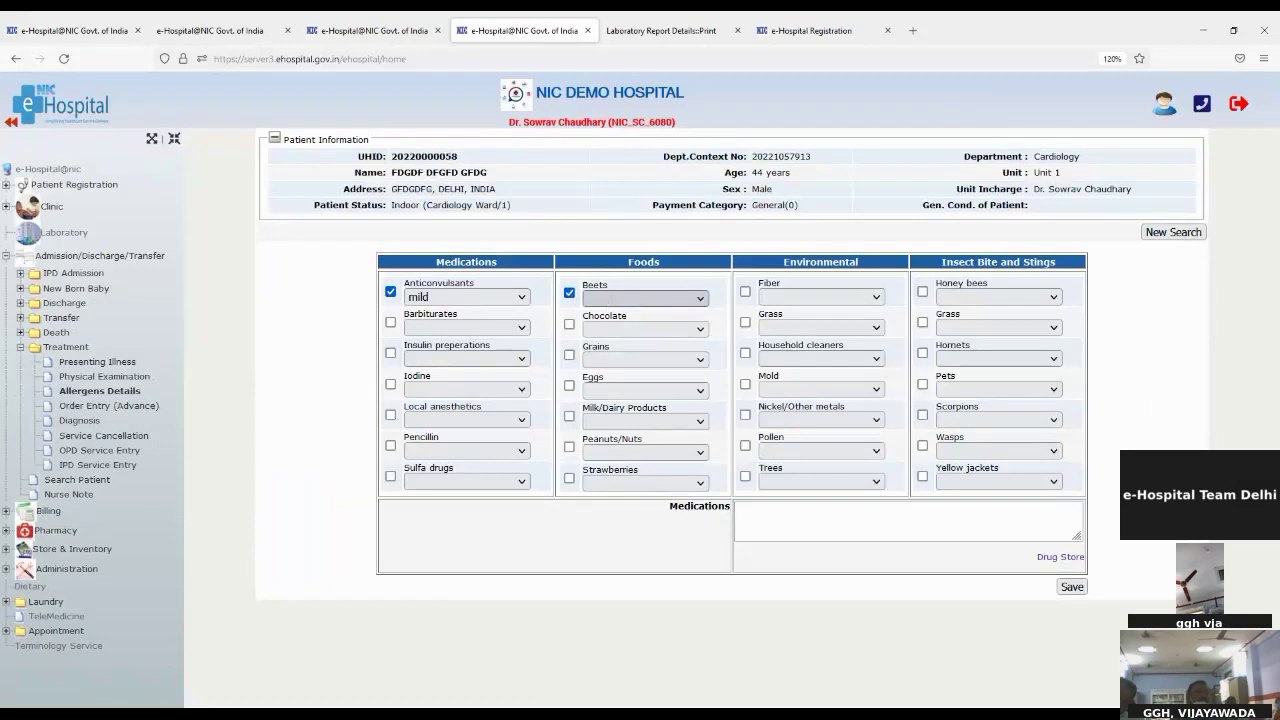
left_click(640, 355)
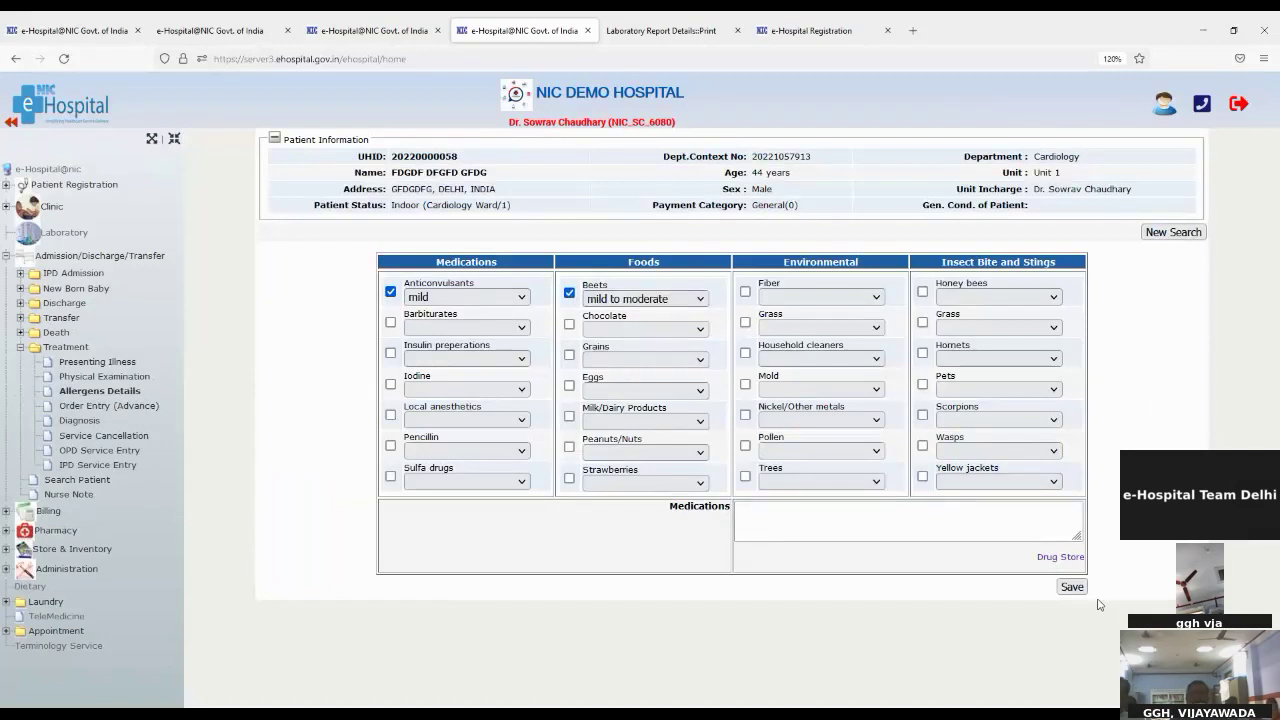
left_click(1069, 587)
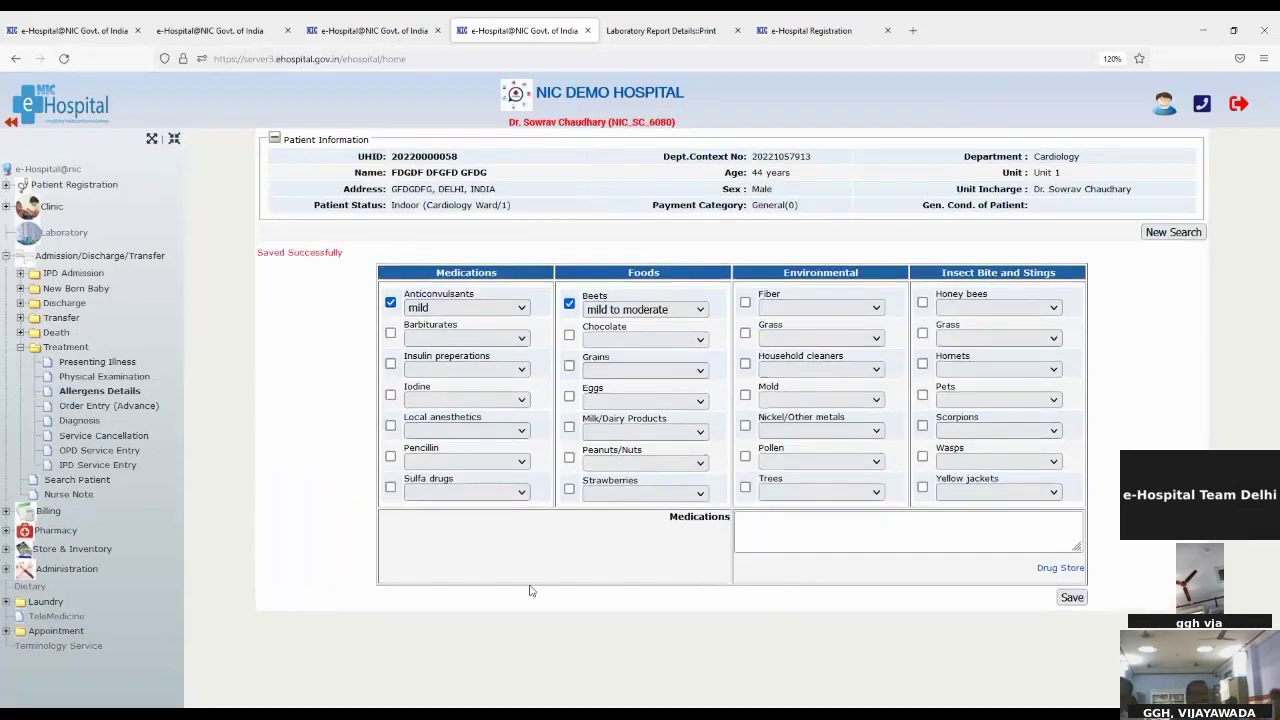
left_click(107, 407)
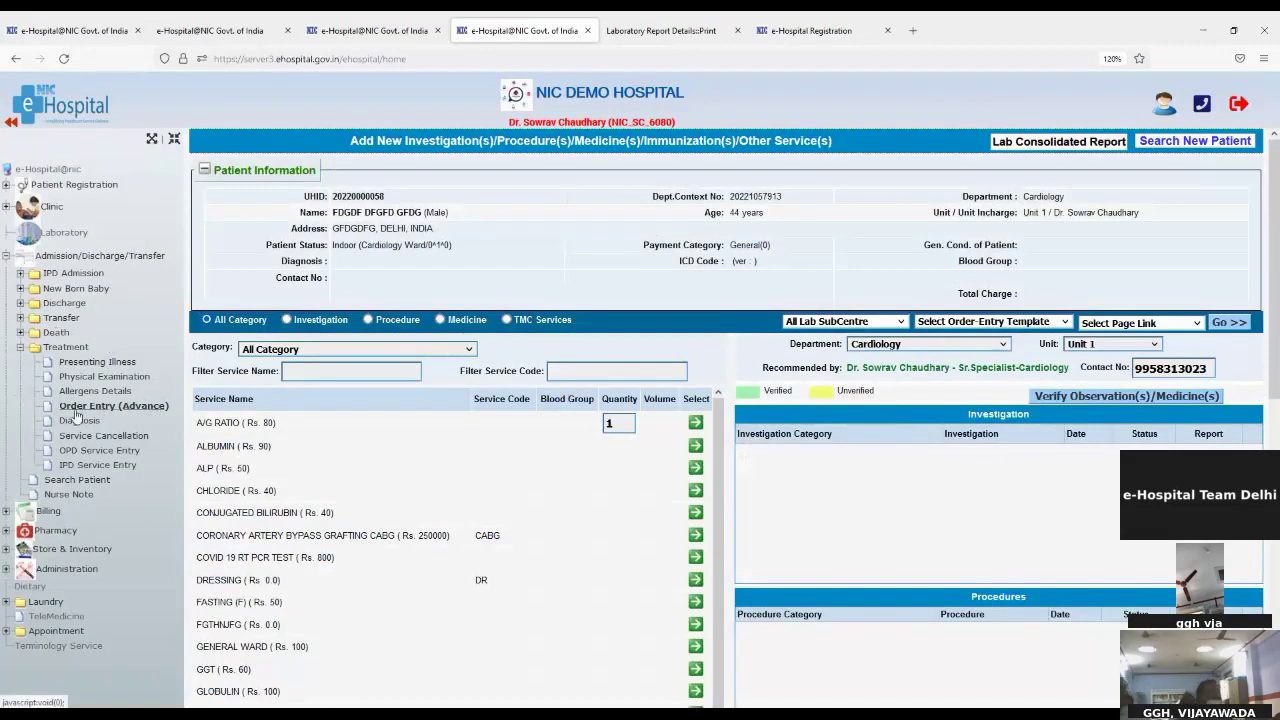
Step: Order and verify the ALBUMIN biochemistry investigation (Rs. 90), skipping the requisition slip print
scroll(534, 582, "down", 1)
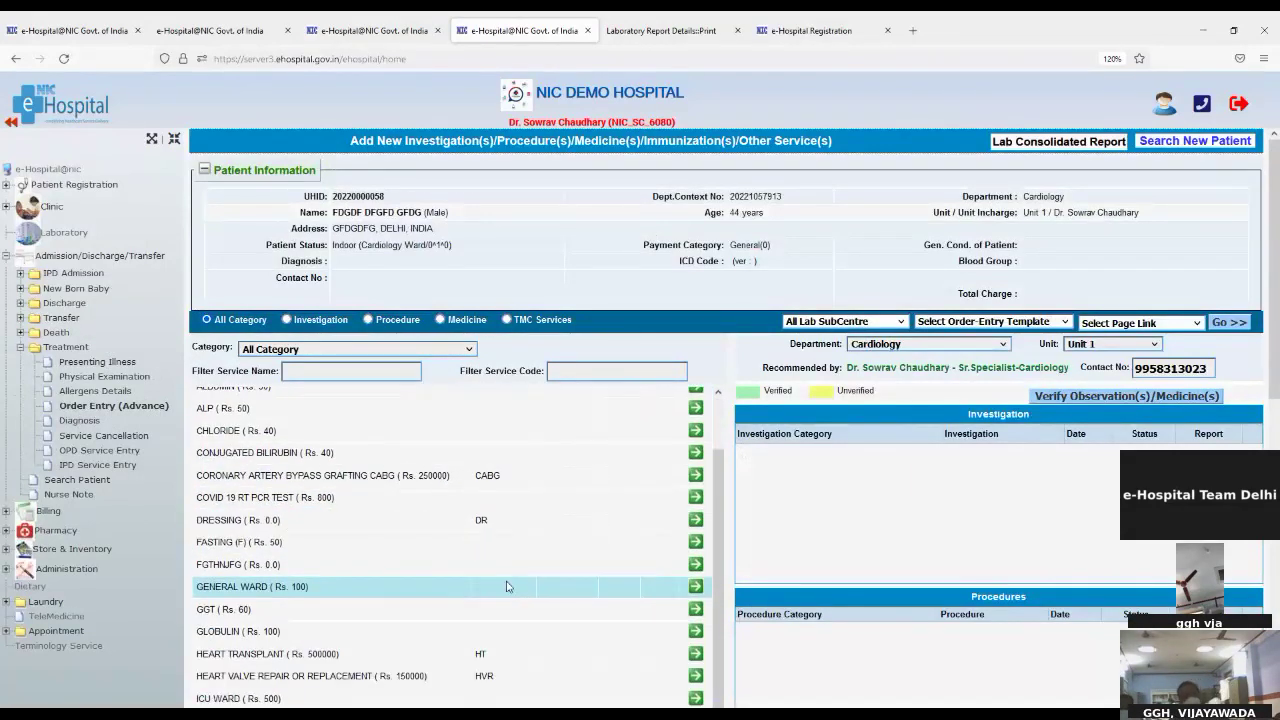
scroll(423, 566, "up", 2)
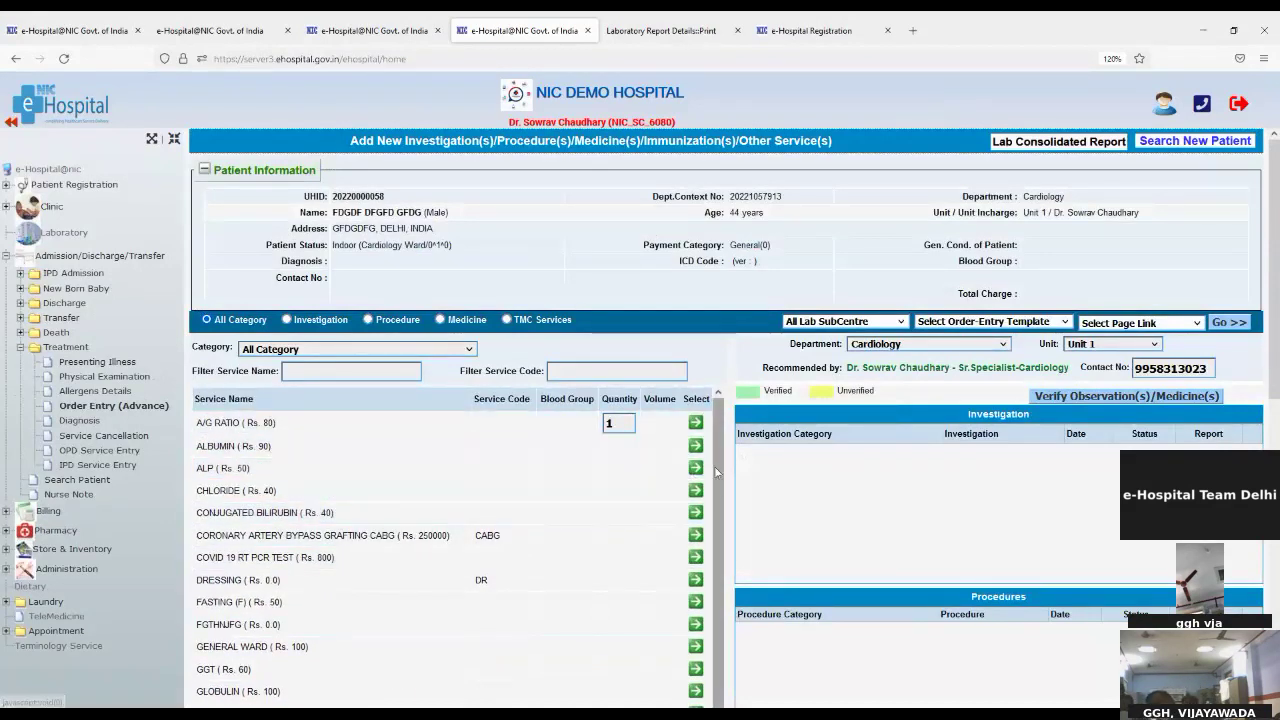
left_click(695, 446)
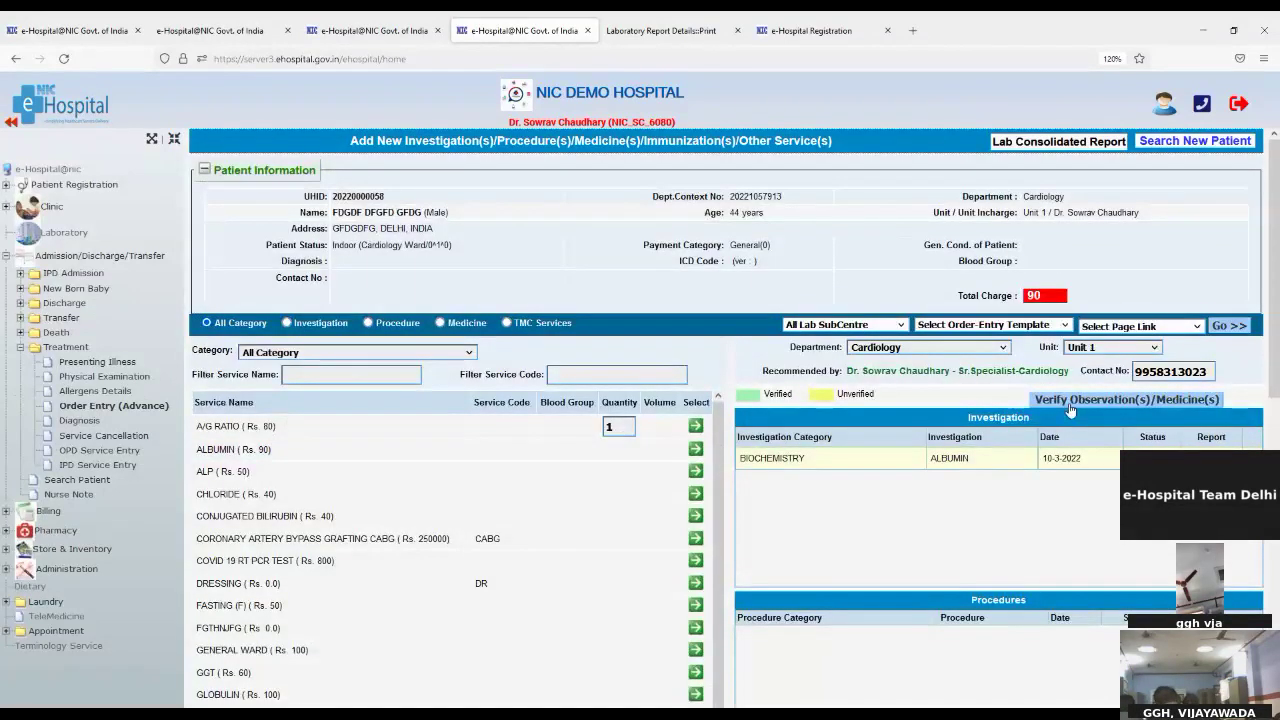
left_click(1070, 405)
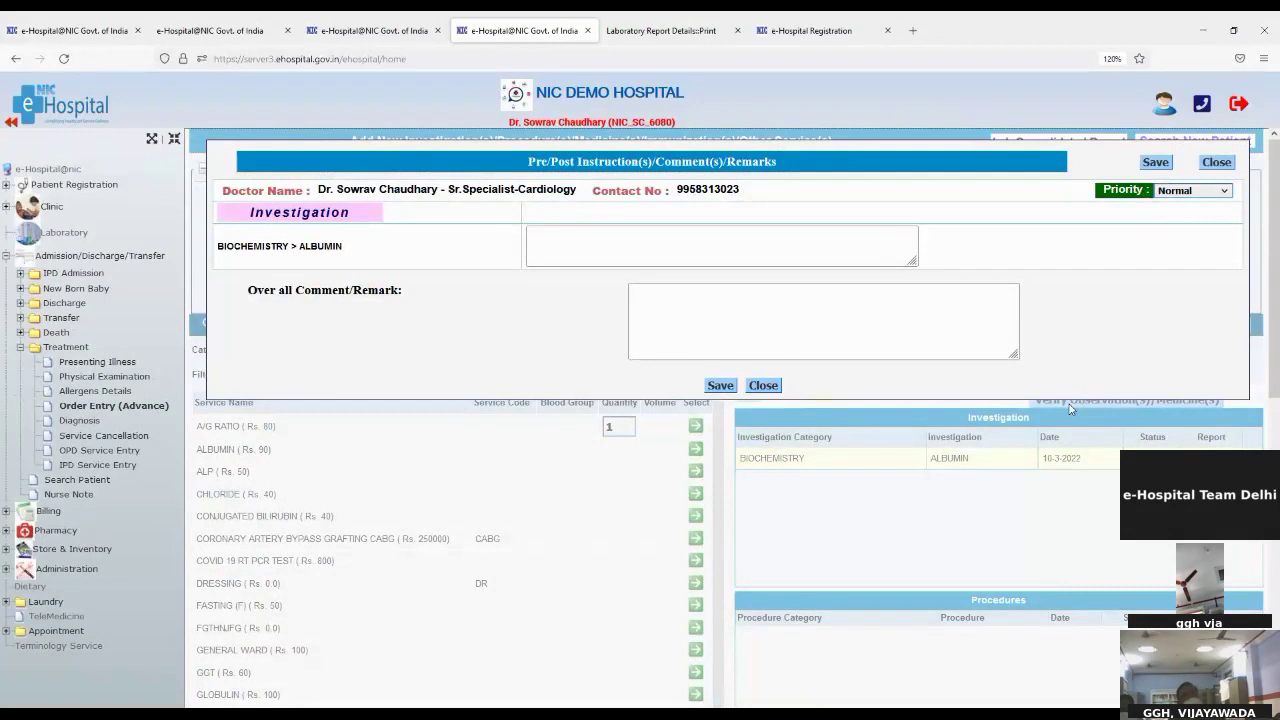
left_click(721, 385)
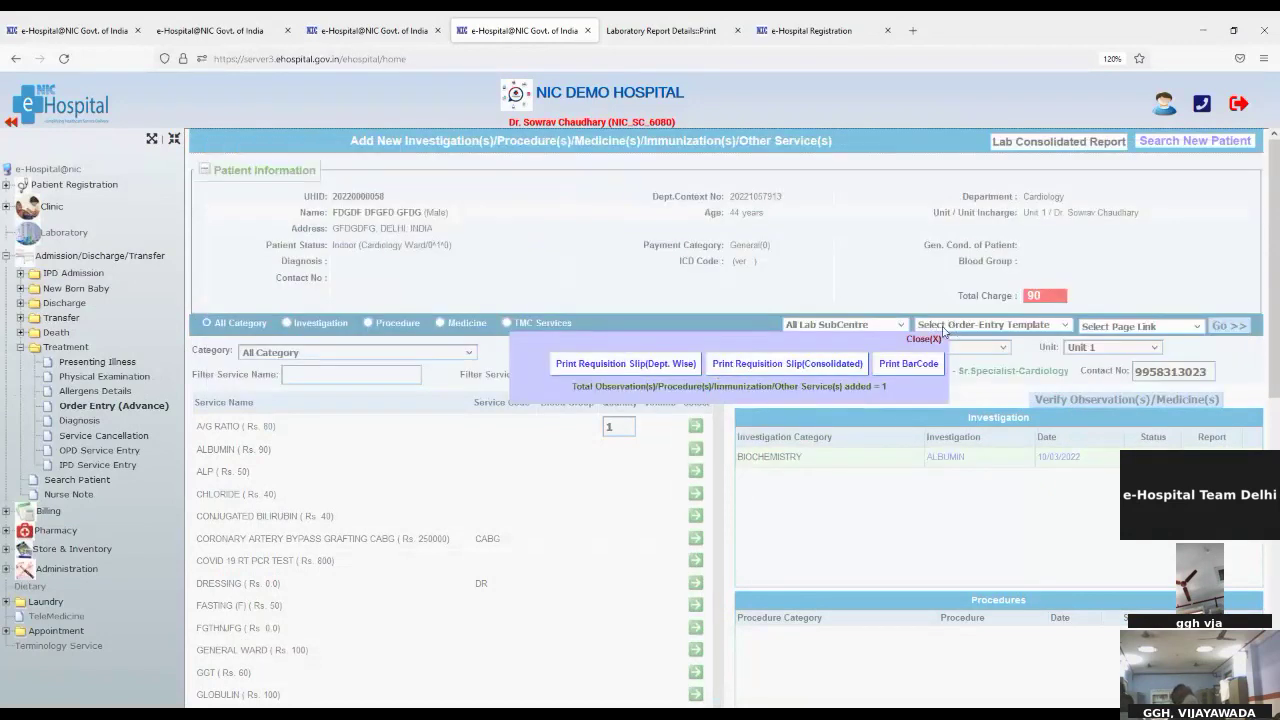
left_click(922, 339)
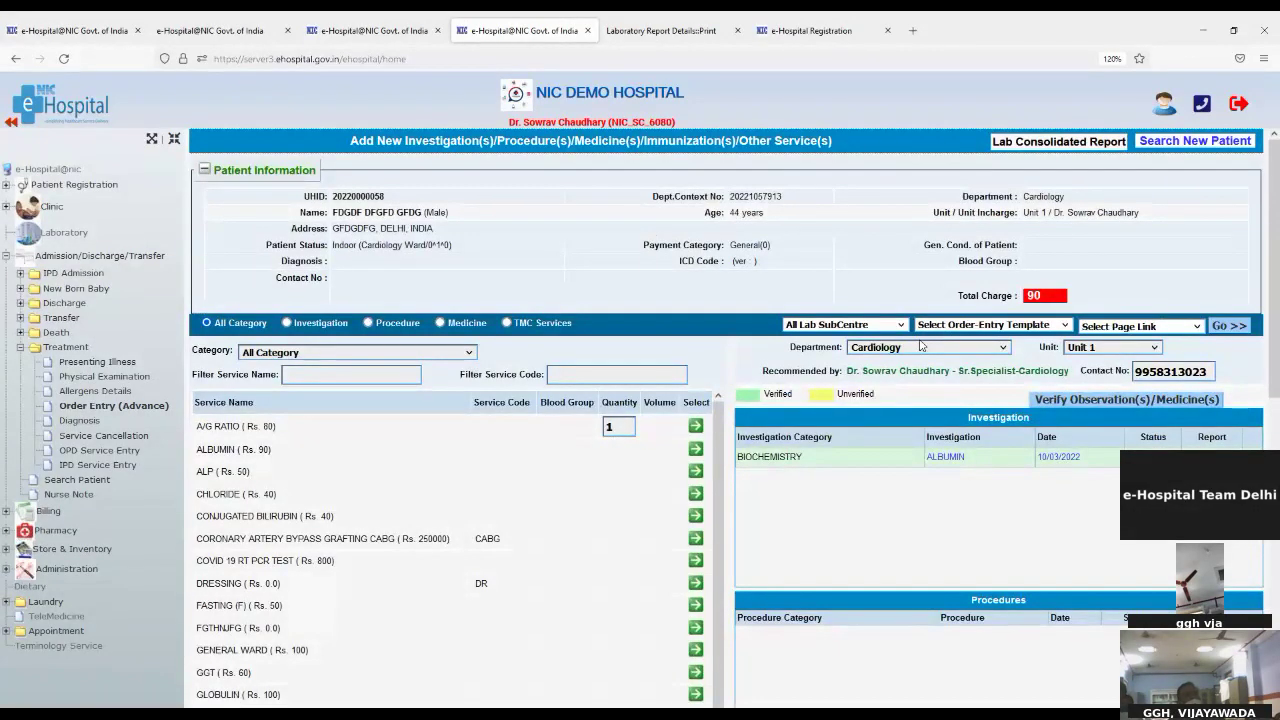
left_click(78, 421)
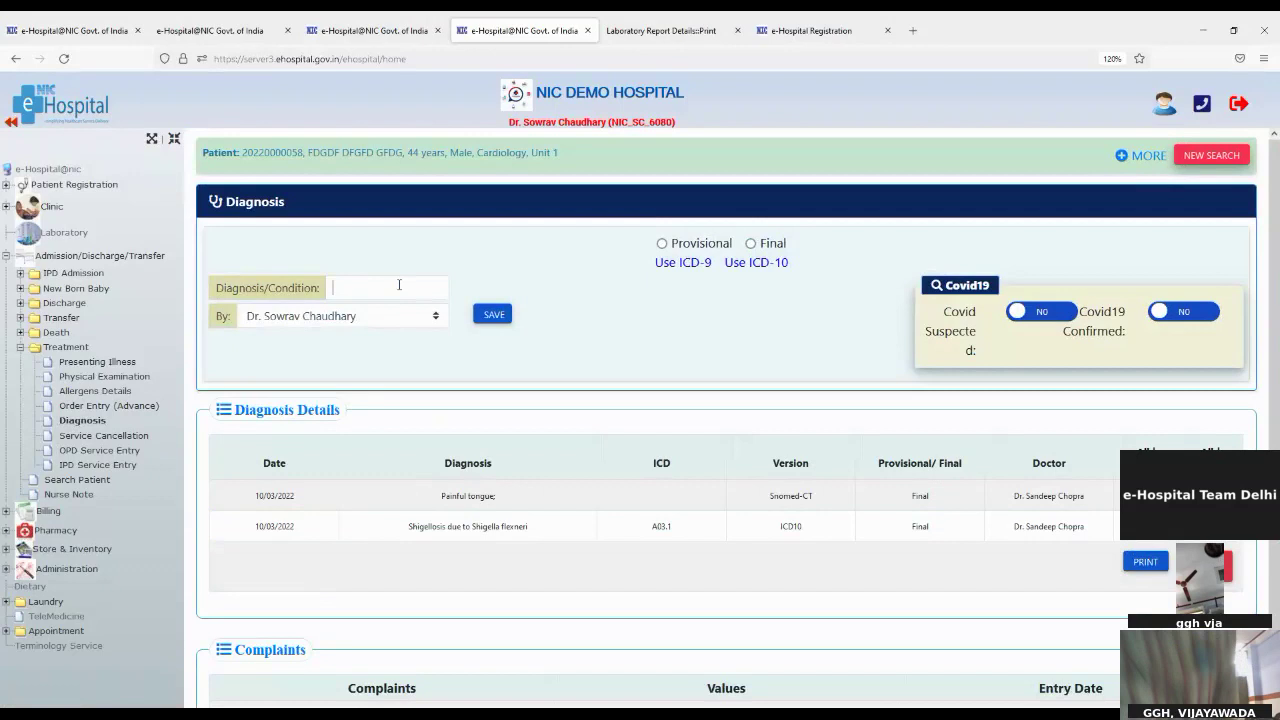
Step: Save a provisional 'Pain in ear' diagnosis and confirm the saved message
left_click(399, 286)
type("pain")
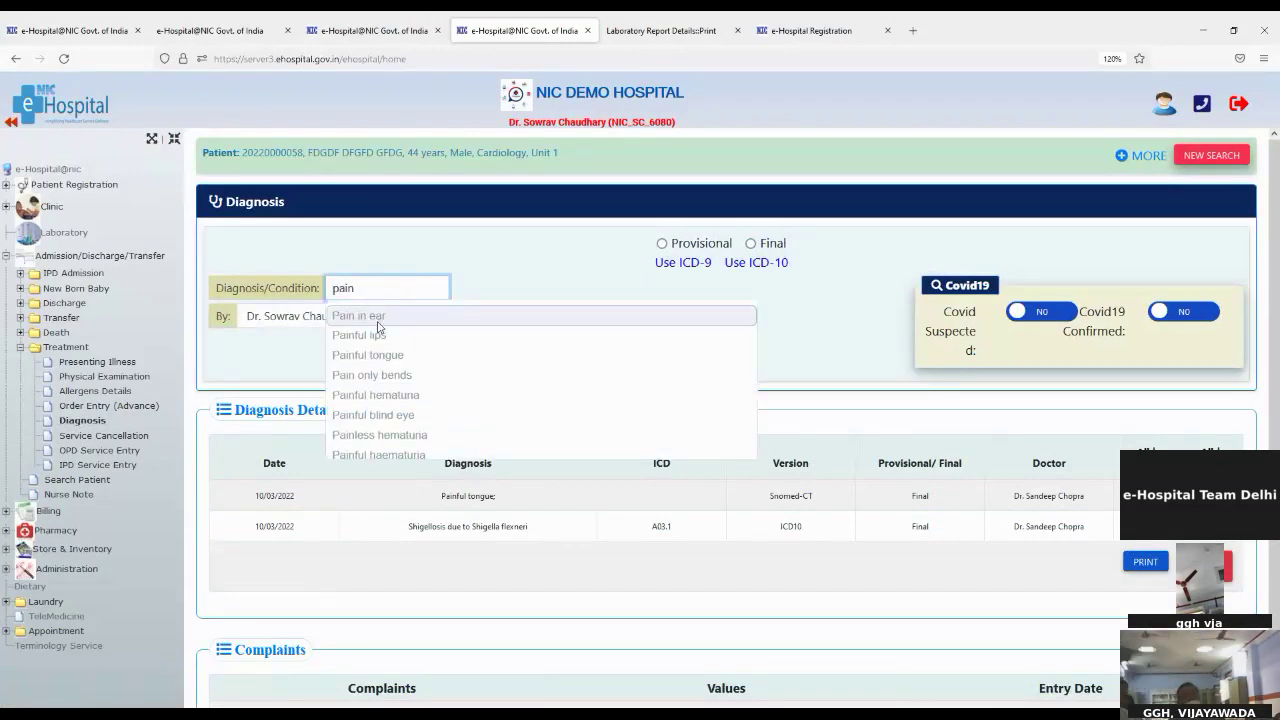
left_click(380, 318)
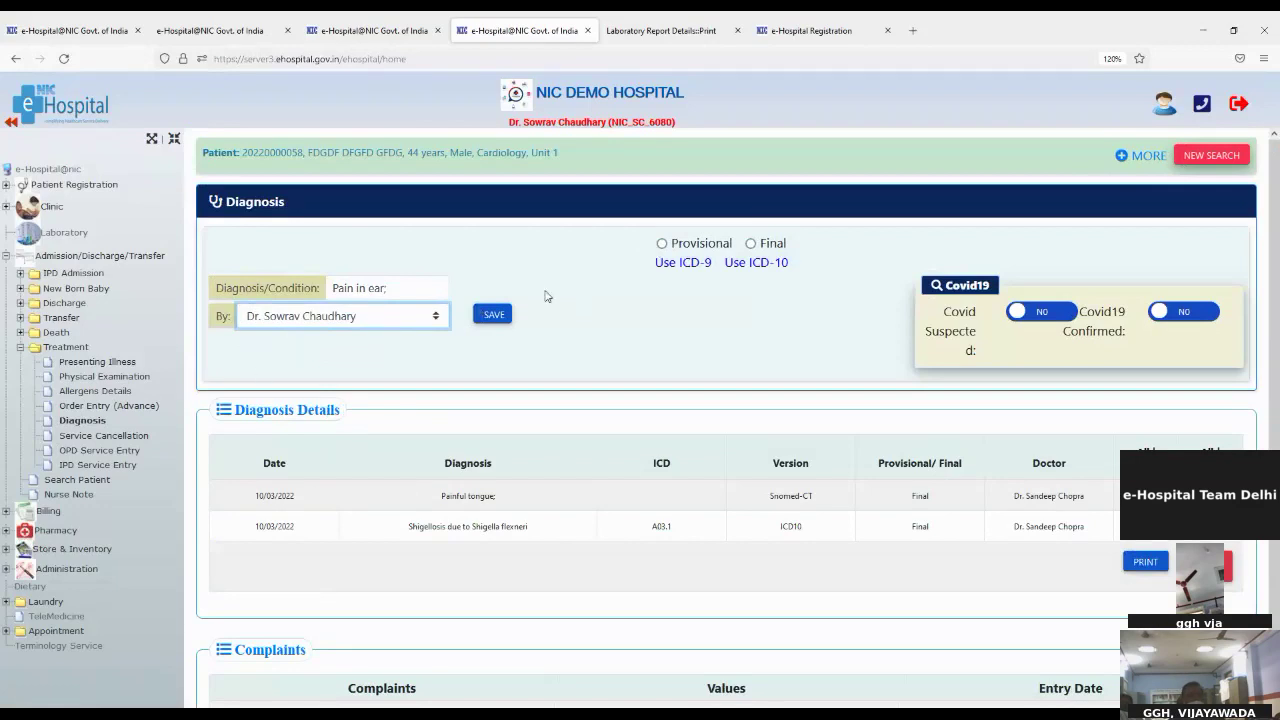
left_click(664, 246)
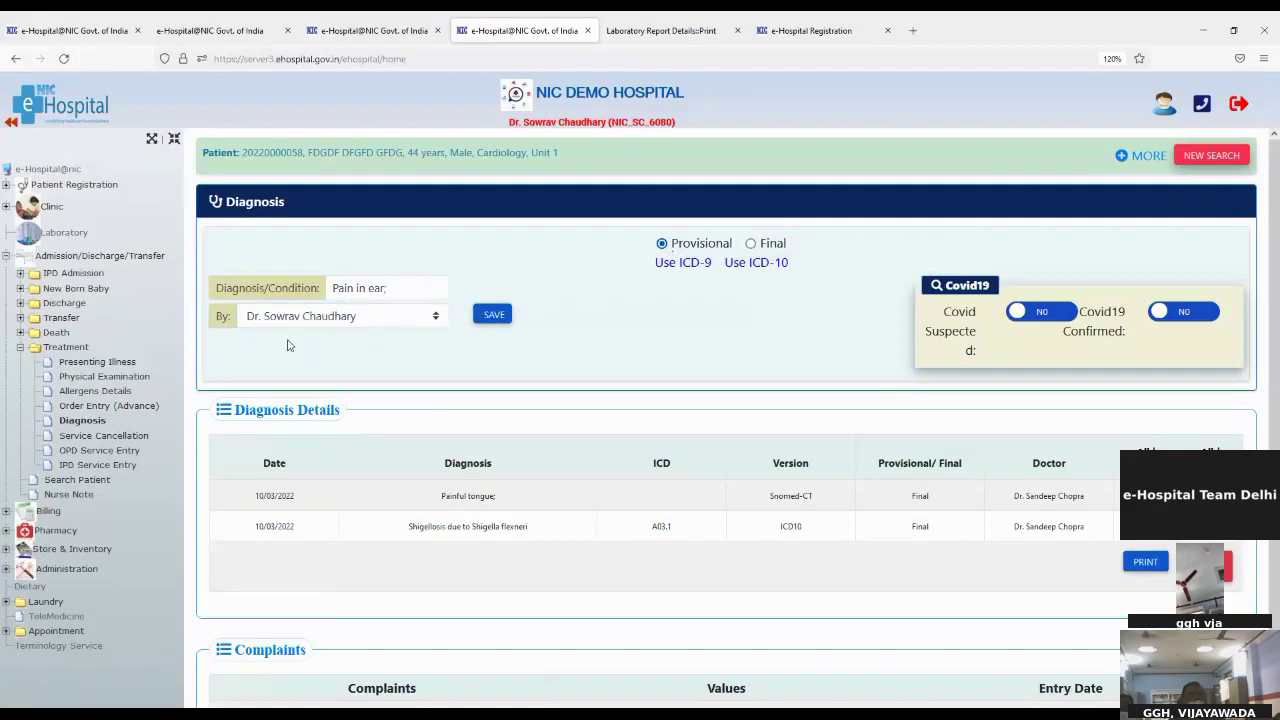
left_click(494, 315)
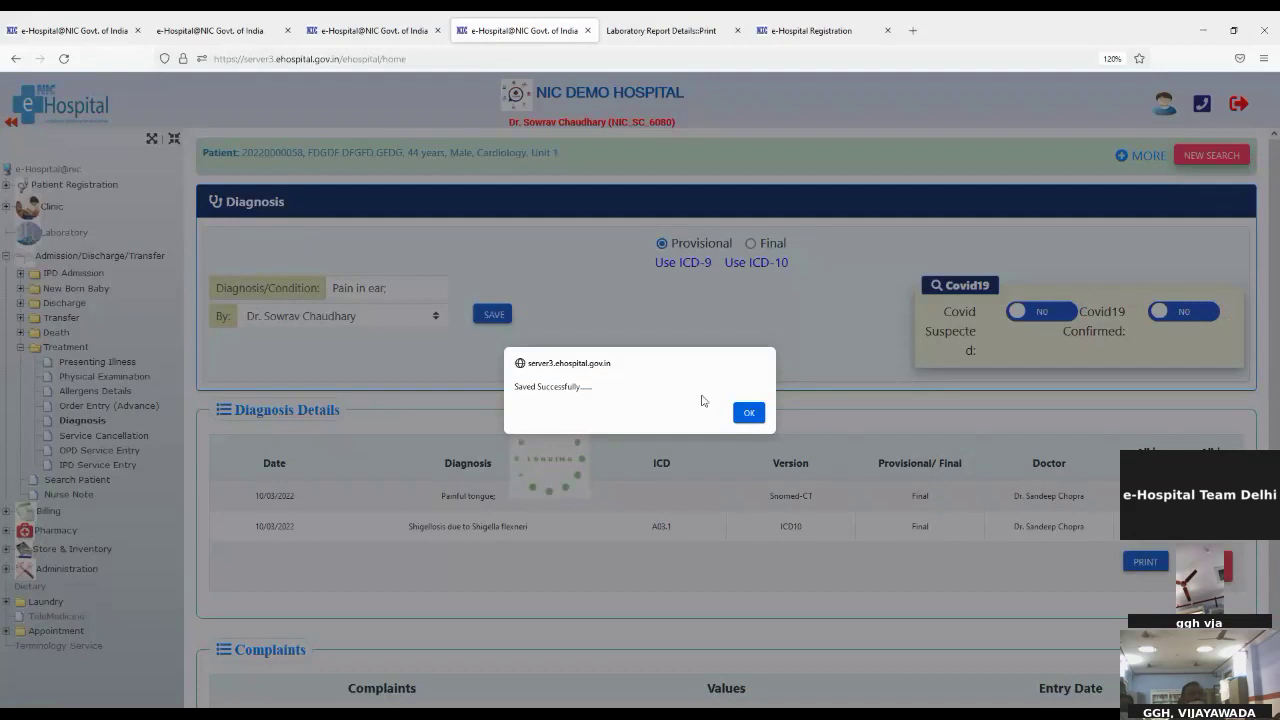
left_click(749, 413)
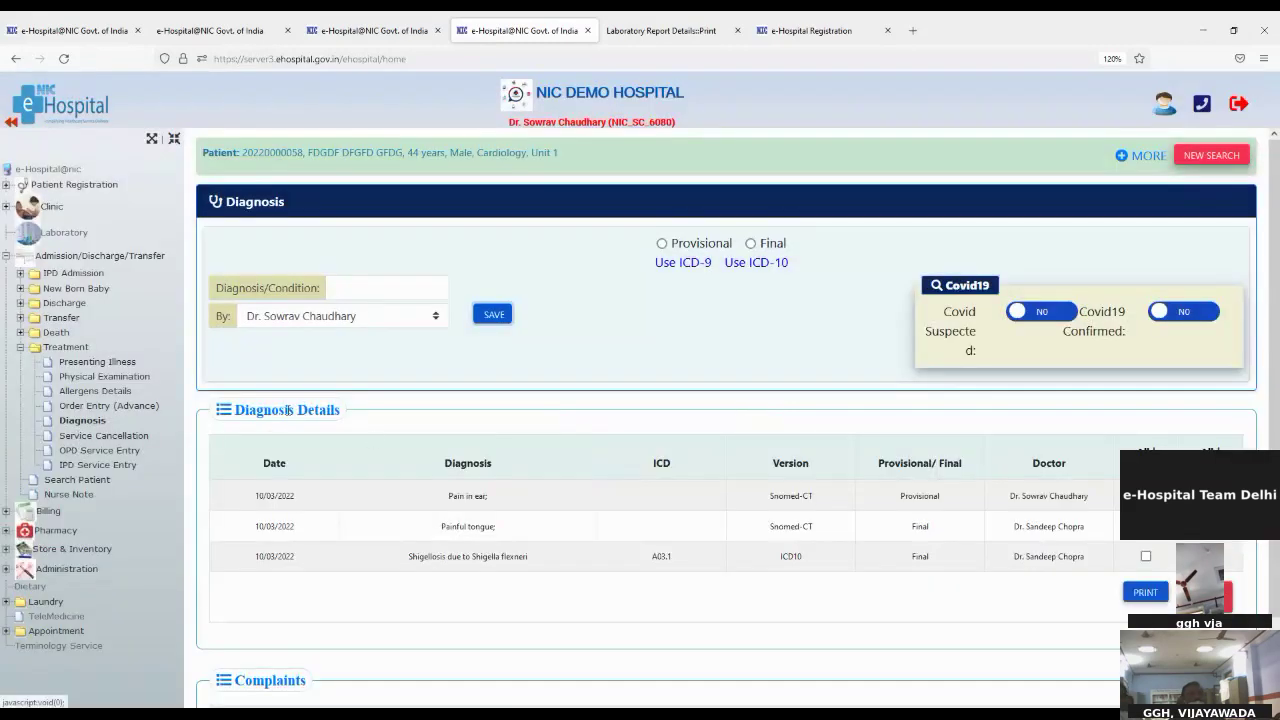
left_click(742, 265)
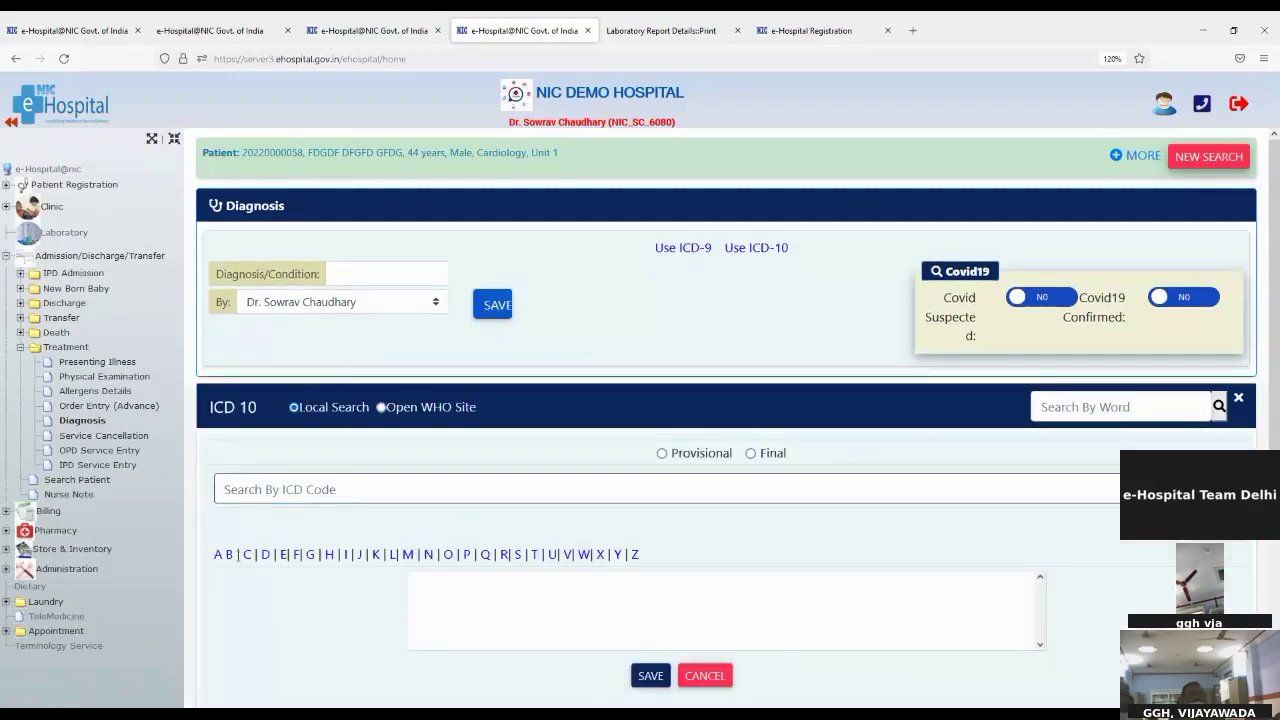
Step: Save ICD-10 code C15 Malignant neoplasm of oesophagus as a provisional diagnosis
left_click(248, 556)
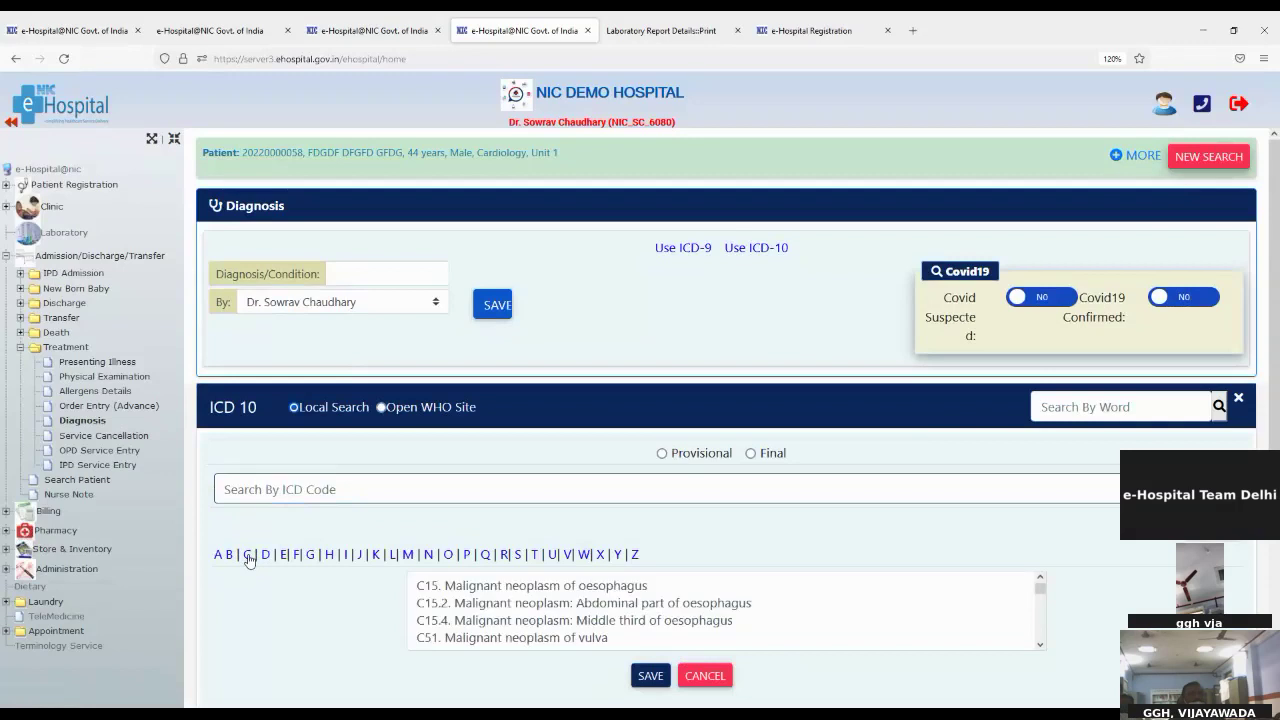
left_click(573, 594)
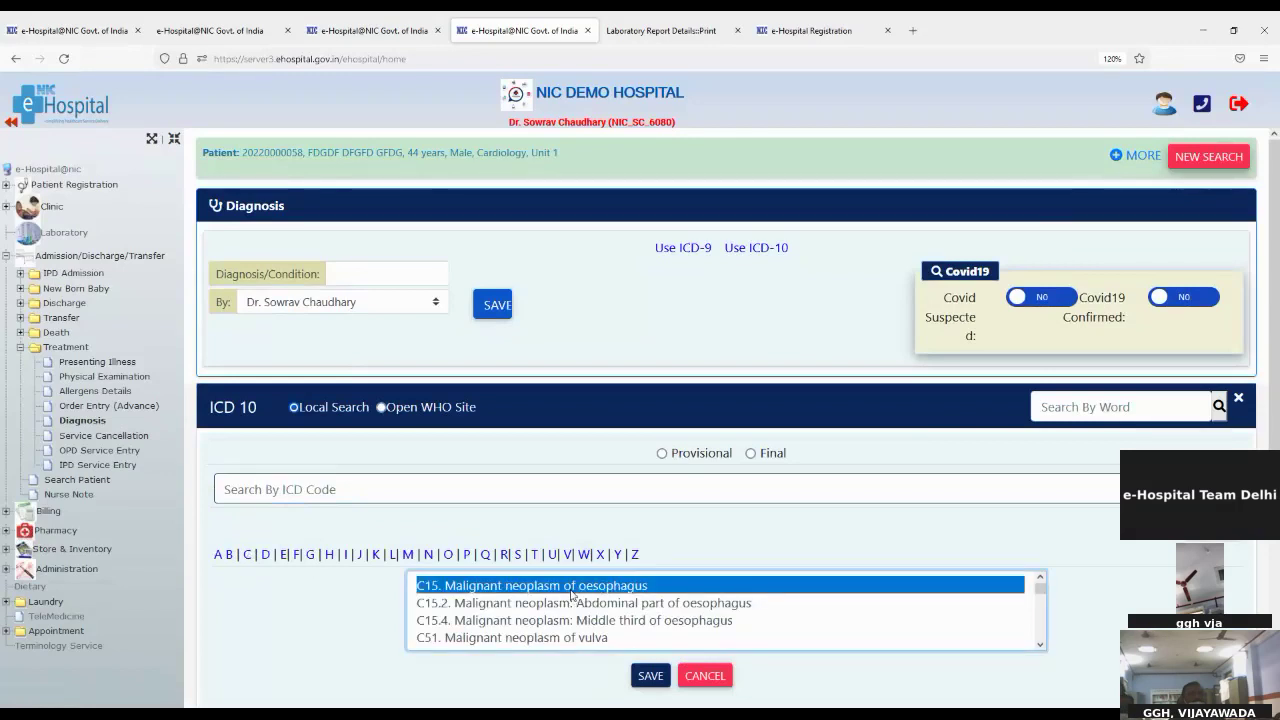
left_click(662, 453)
scroll(700, 668, "down", 3)
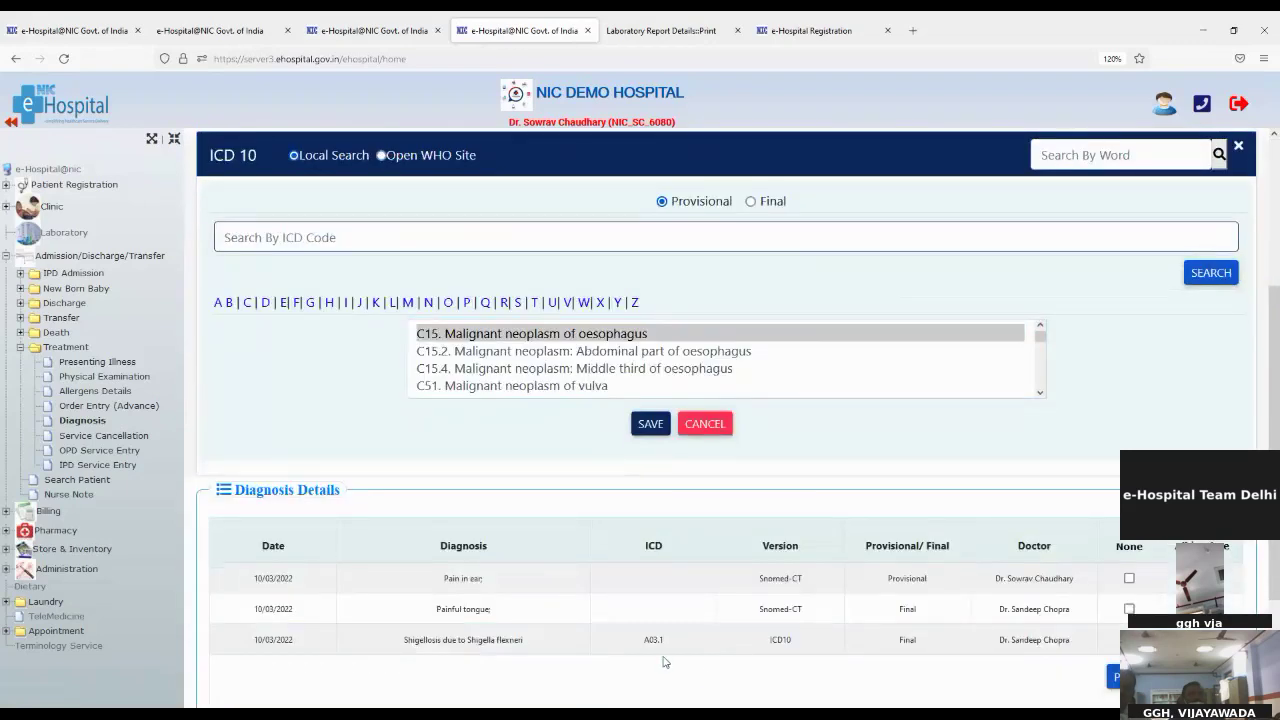
left_click(645, 432)
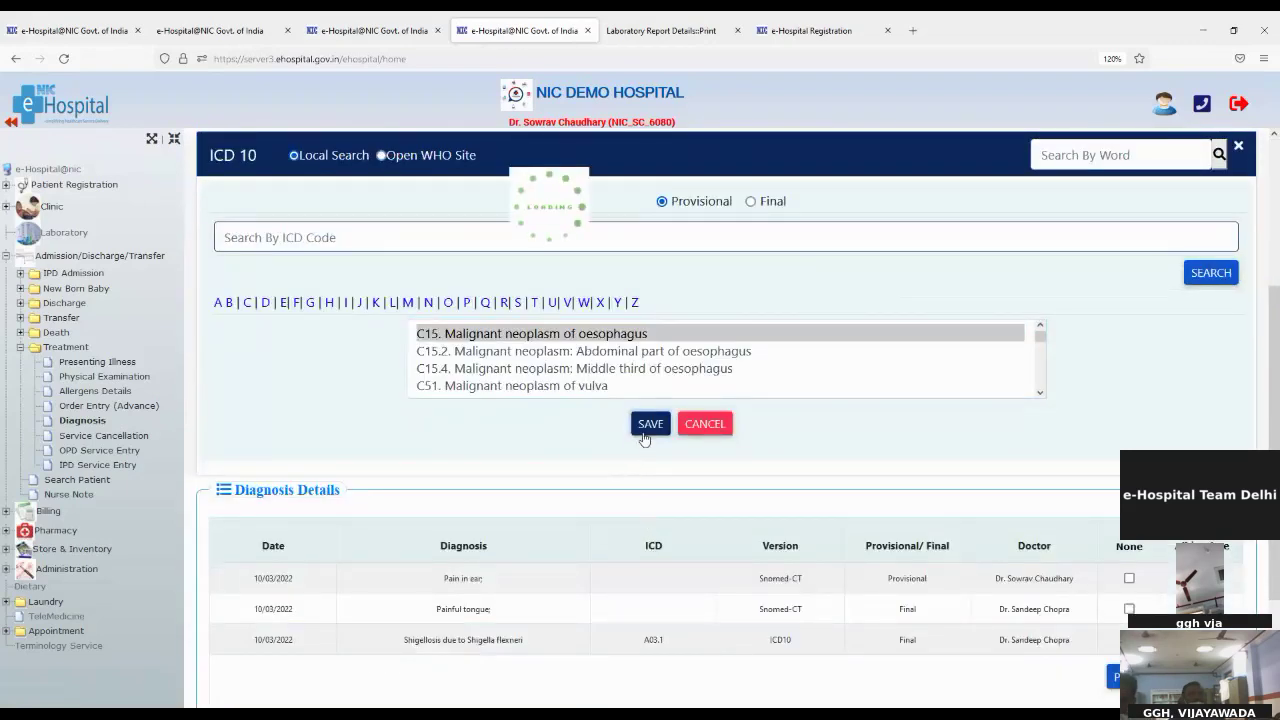
left_click(749, 413)
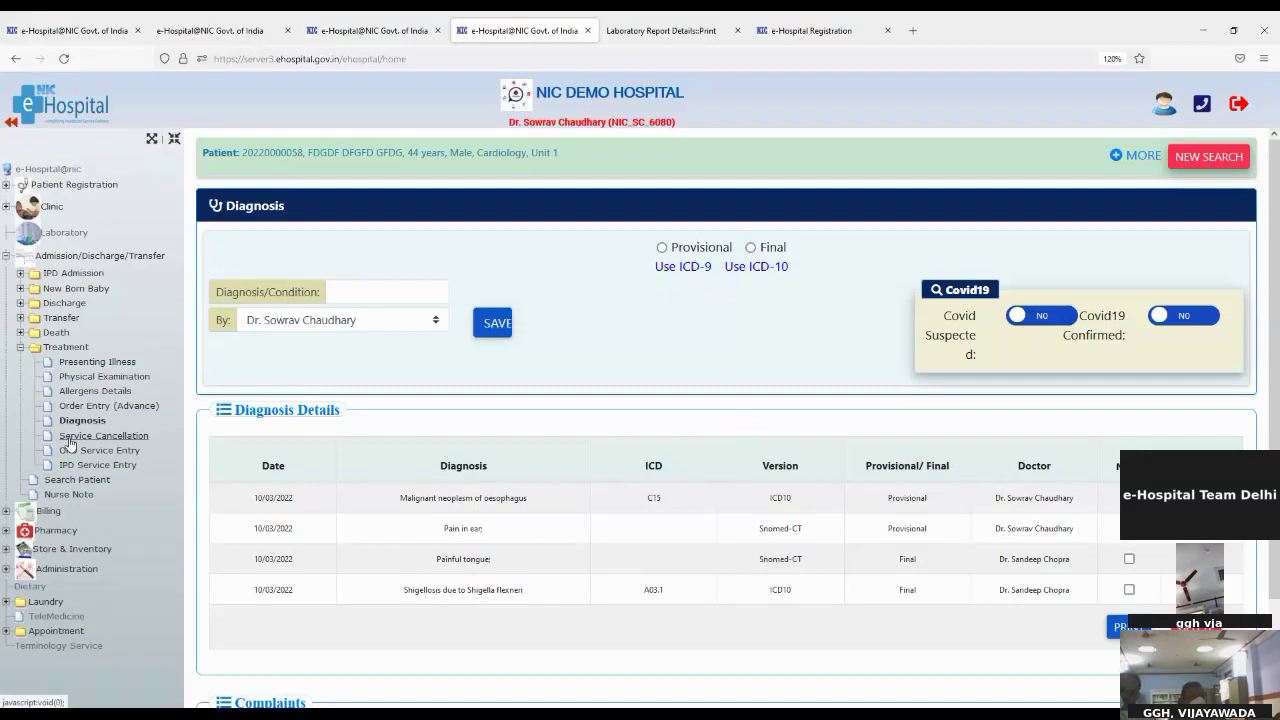
left_click(70, 438)
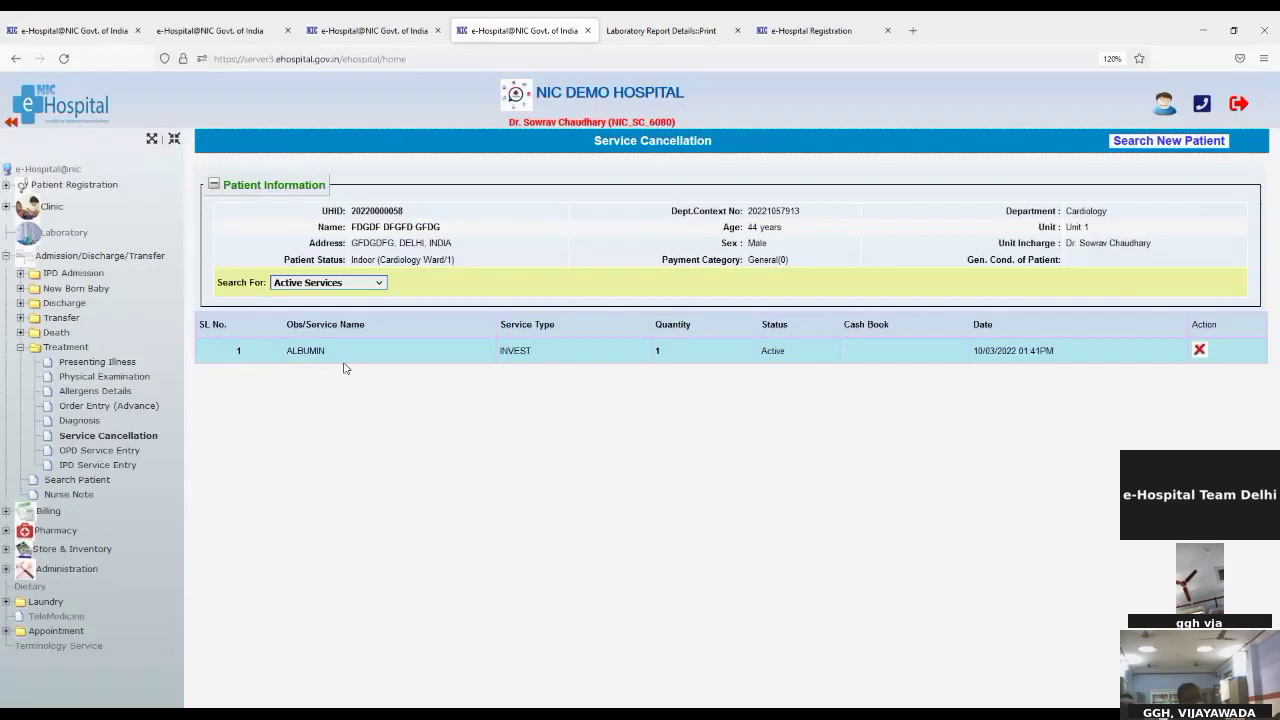
Step: Open IPD Service Entry after reviewing the patient's active ALBUMIN service
left_click(89, 472)
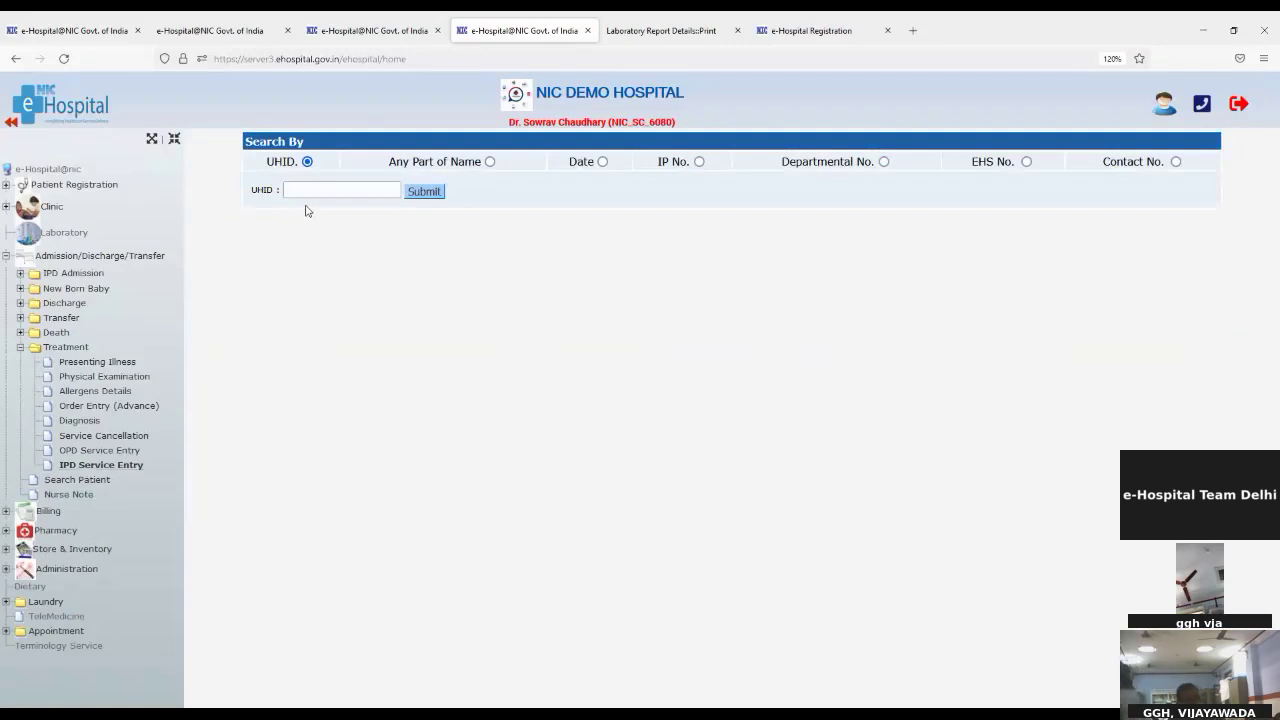
Step: Search for the patient by UHID, correcting its last digit to 8
left_click(304, 190)
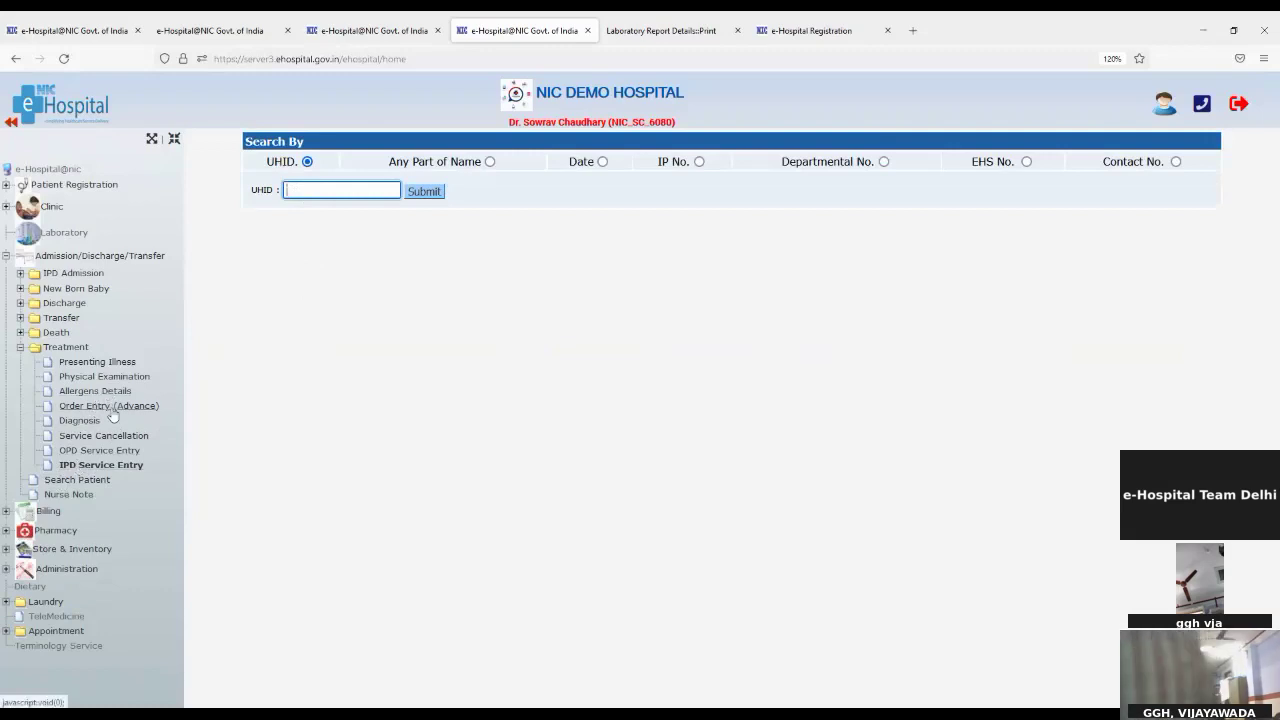
key("ctrl+v")
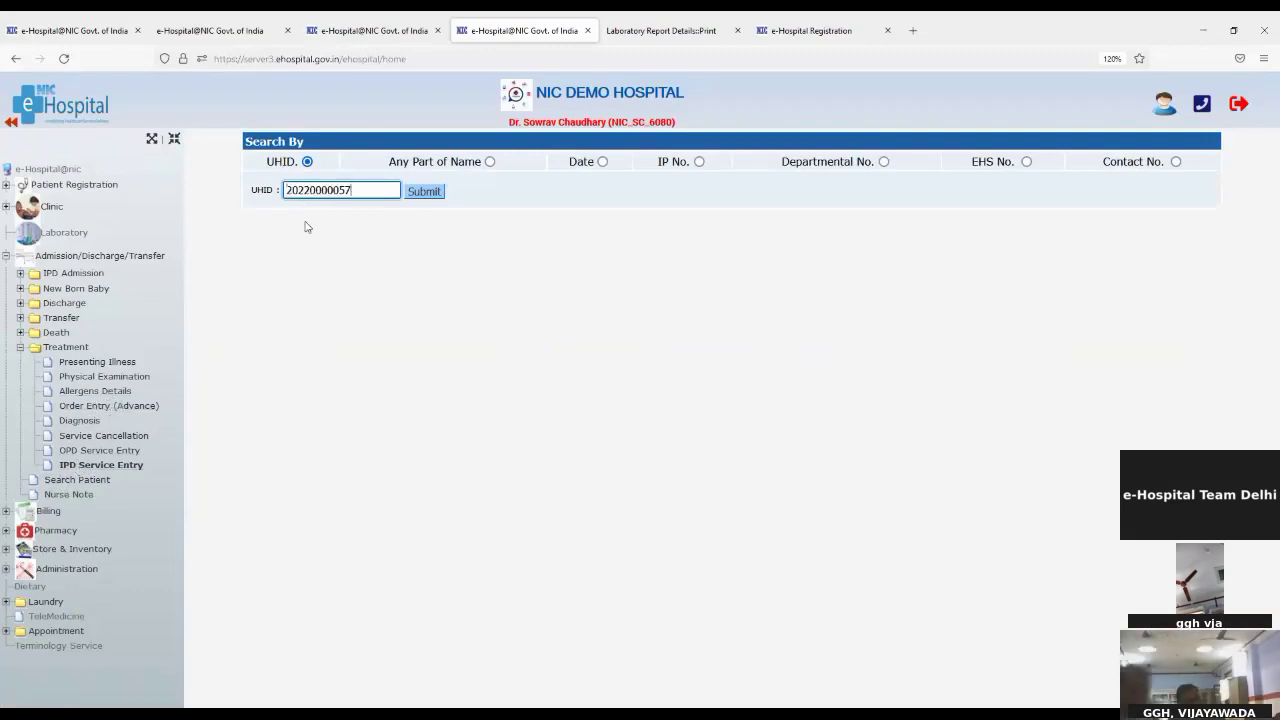
left_click(424, 191)
left_click(350, 190)
key("BackSpace")
type("8")
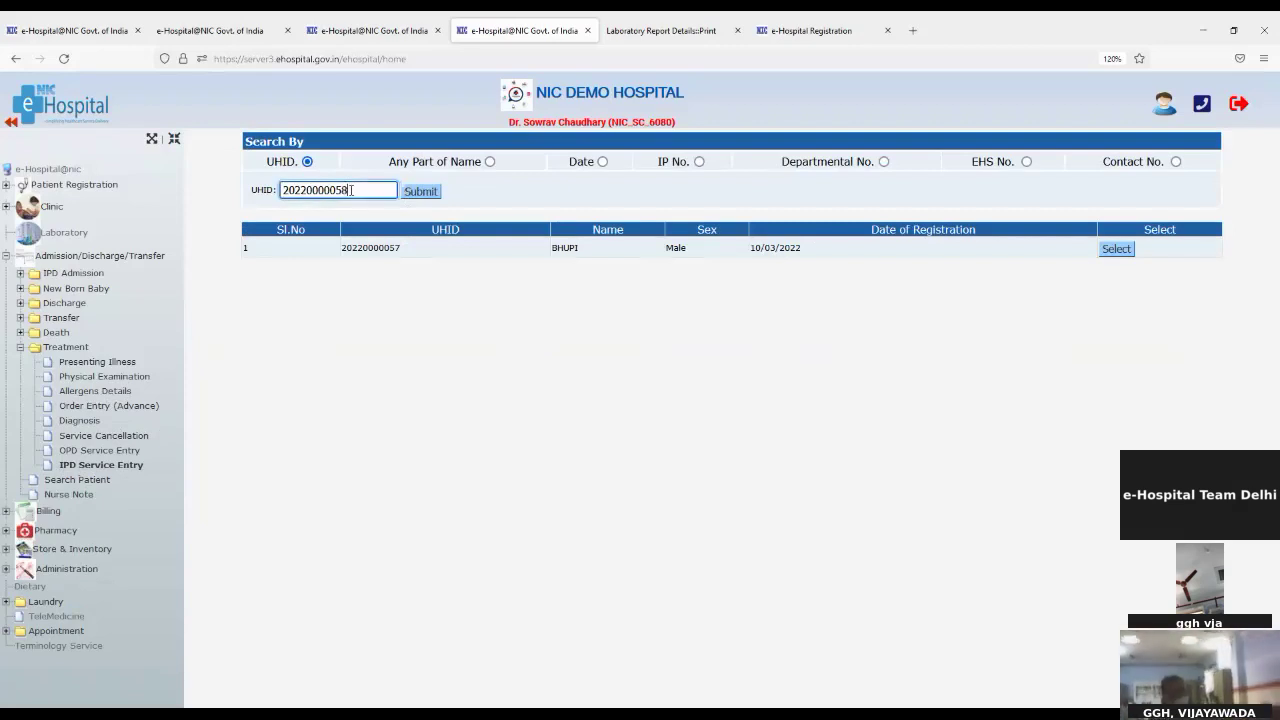
left_click(420, 191)
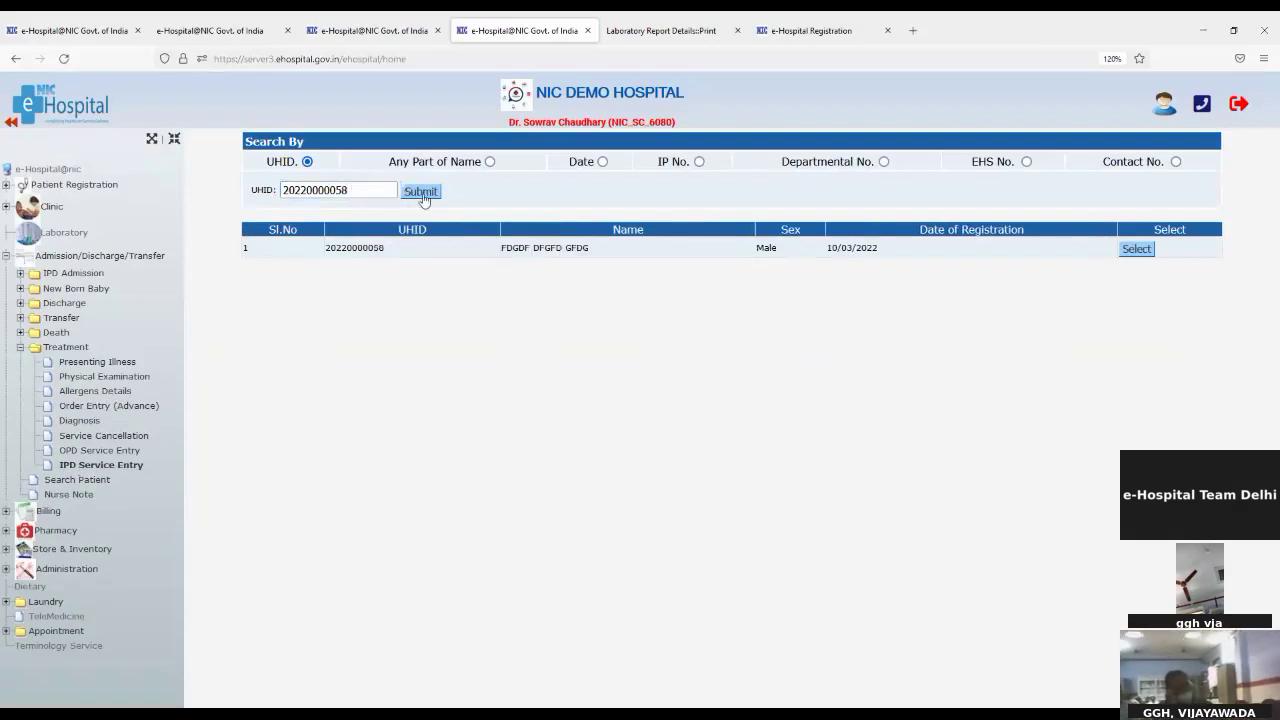
Step: Select the Cardiology patient and check their consolidated lab report, which has no data
left_click(1137, 251)
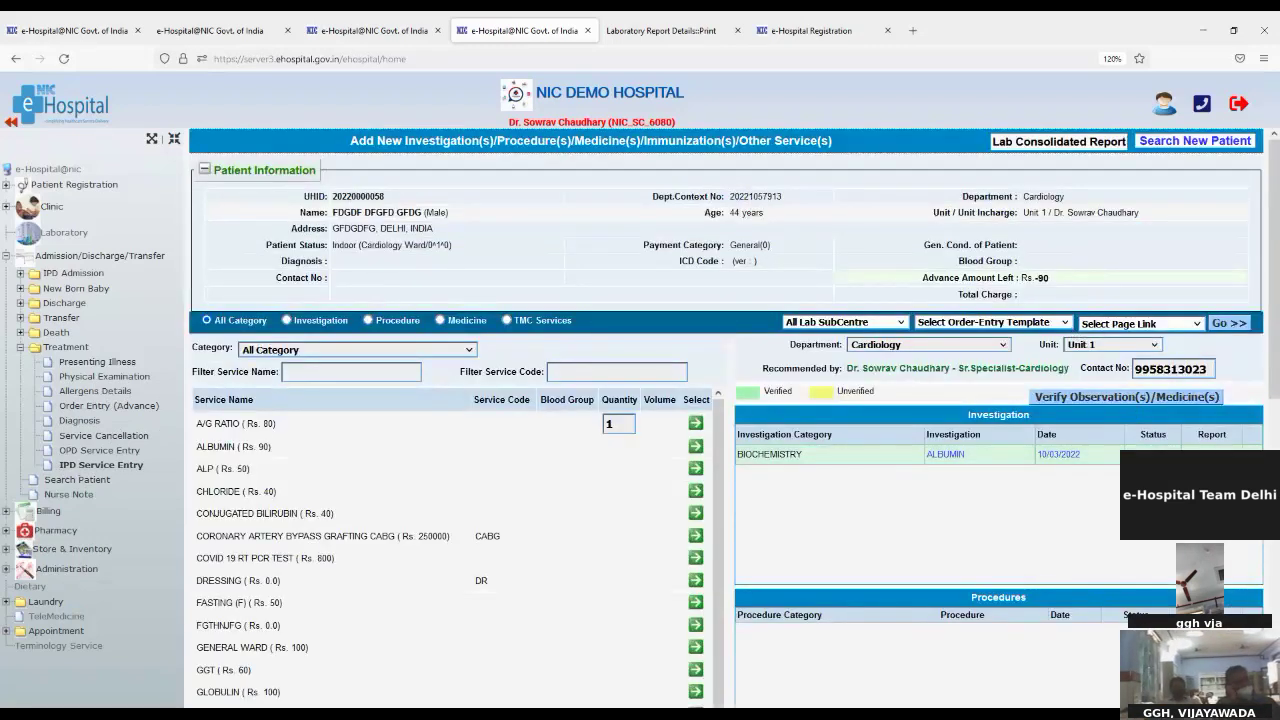
left_click(1004, 150)
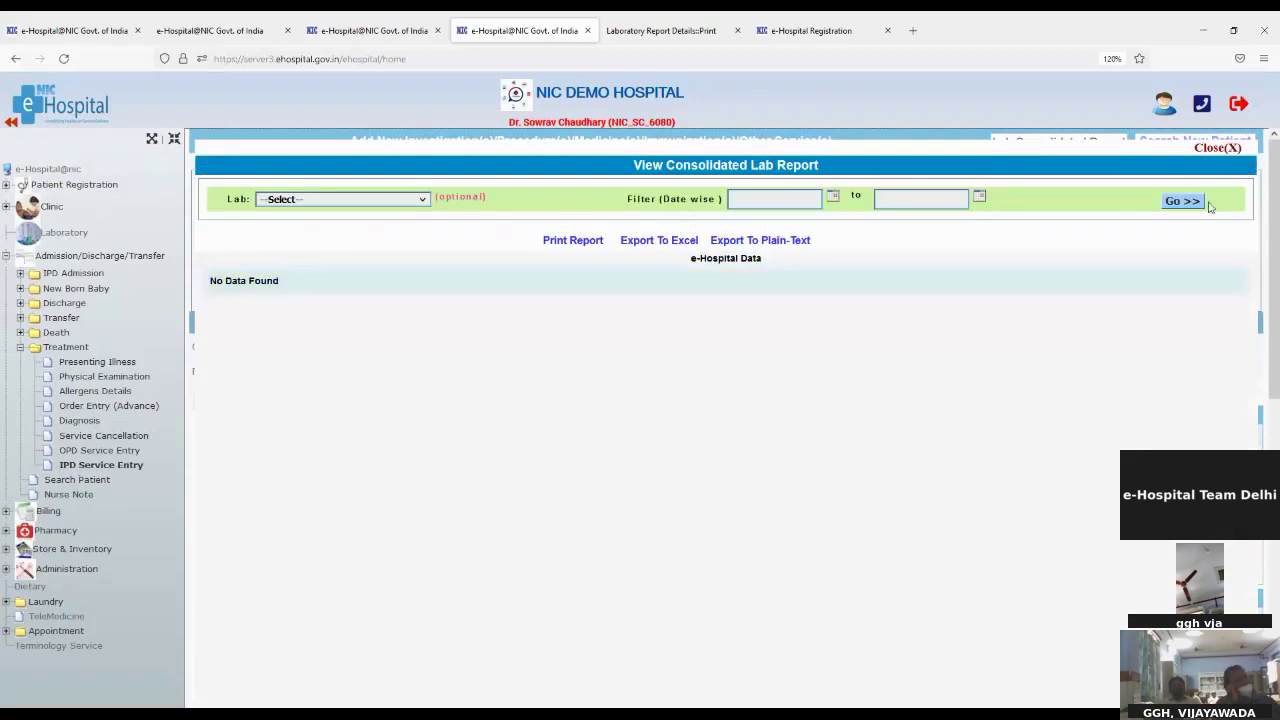
left_click(1202, 149)
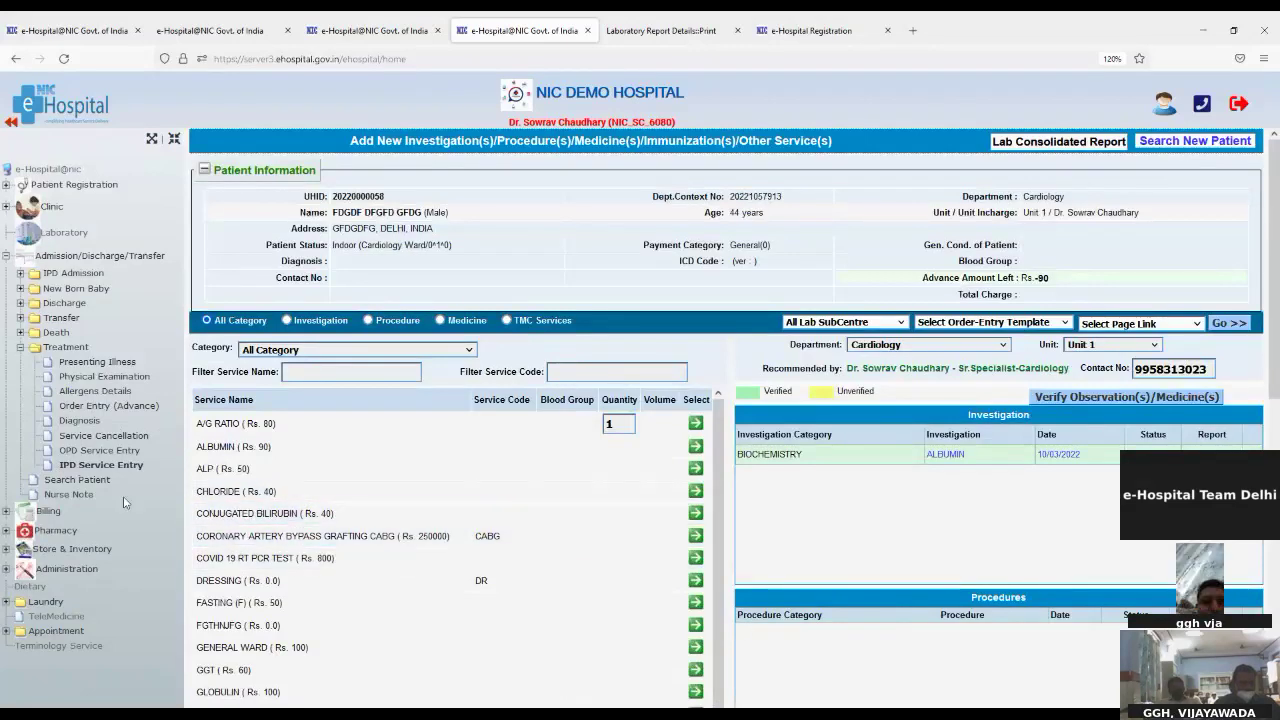
Step: Search IPD patients by the cardiology patient's UHID
left_click(78, 482)
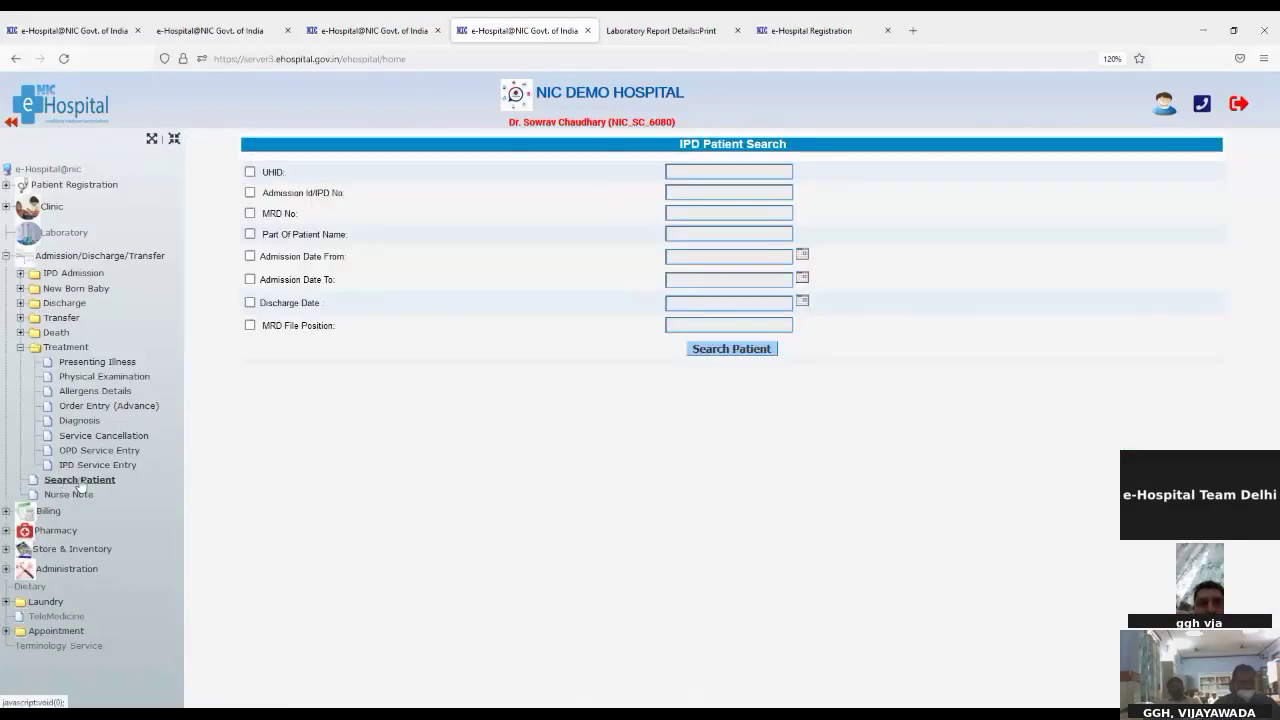
left_click(250, 172)
left_click(732, 170)
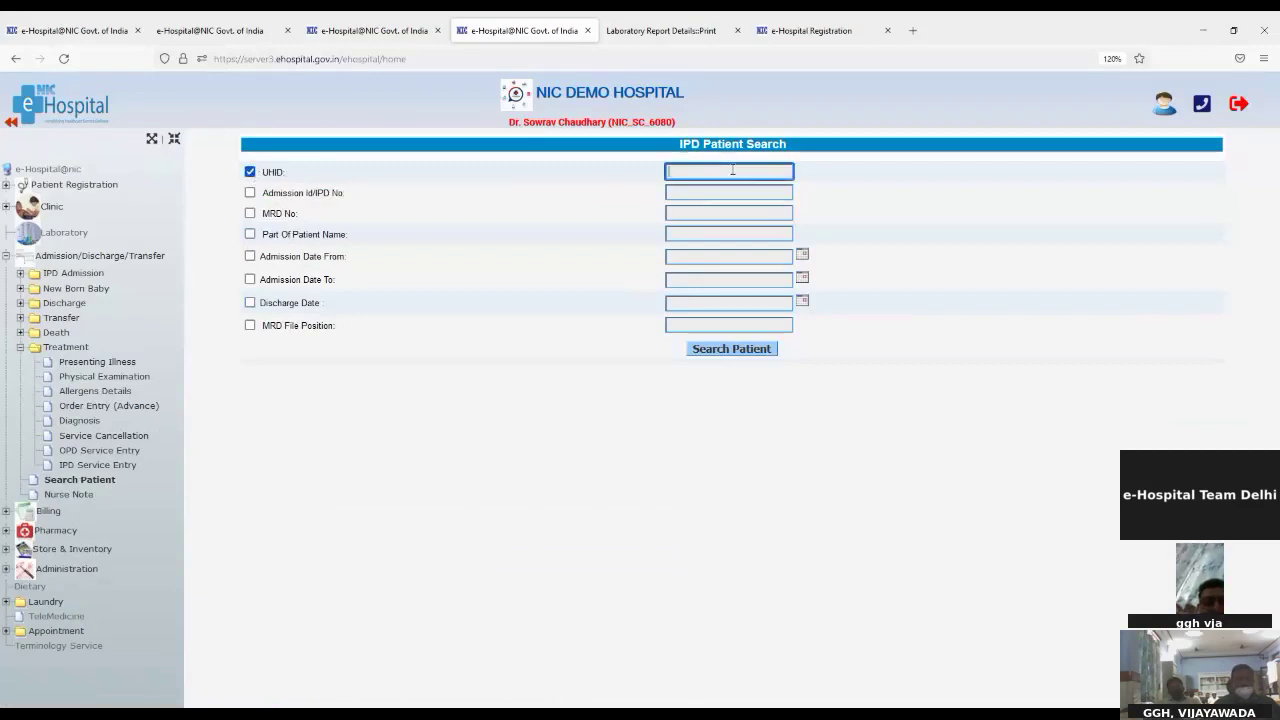
key("ctrl+v")
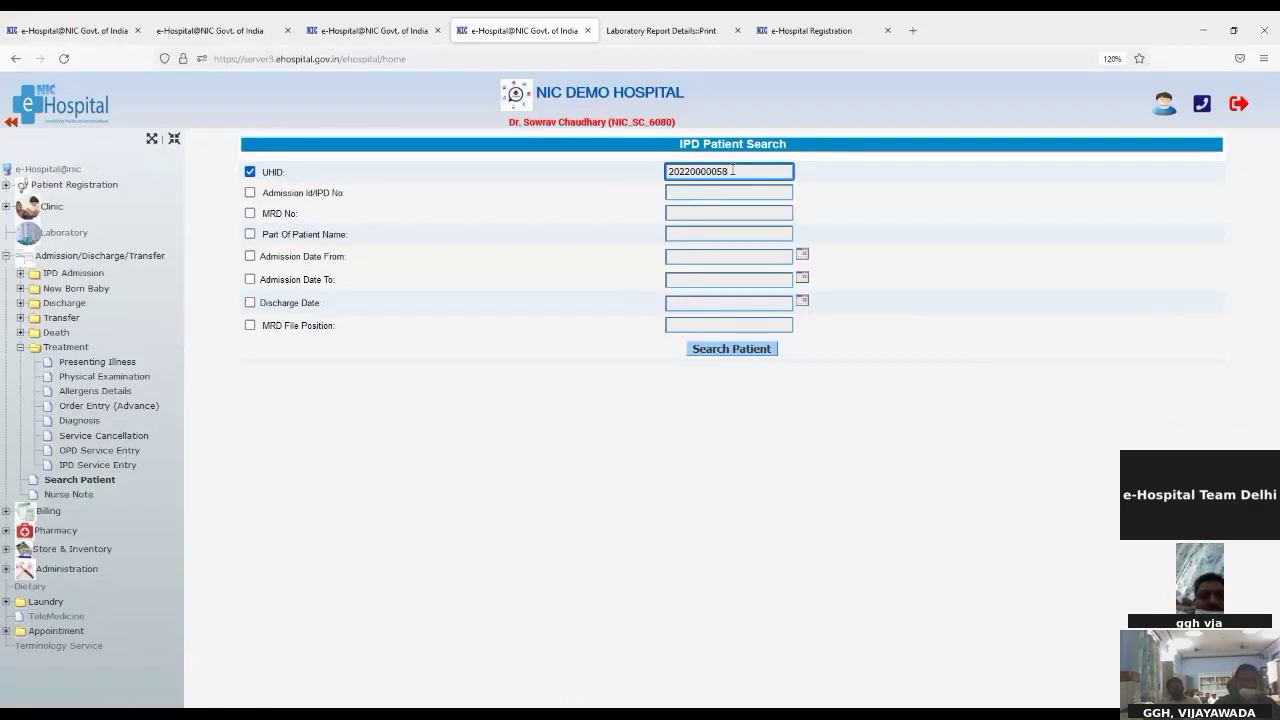
double_click(713, 168)
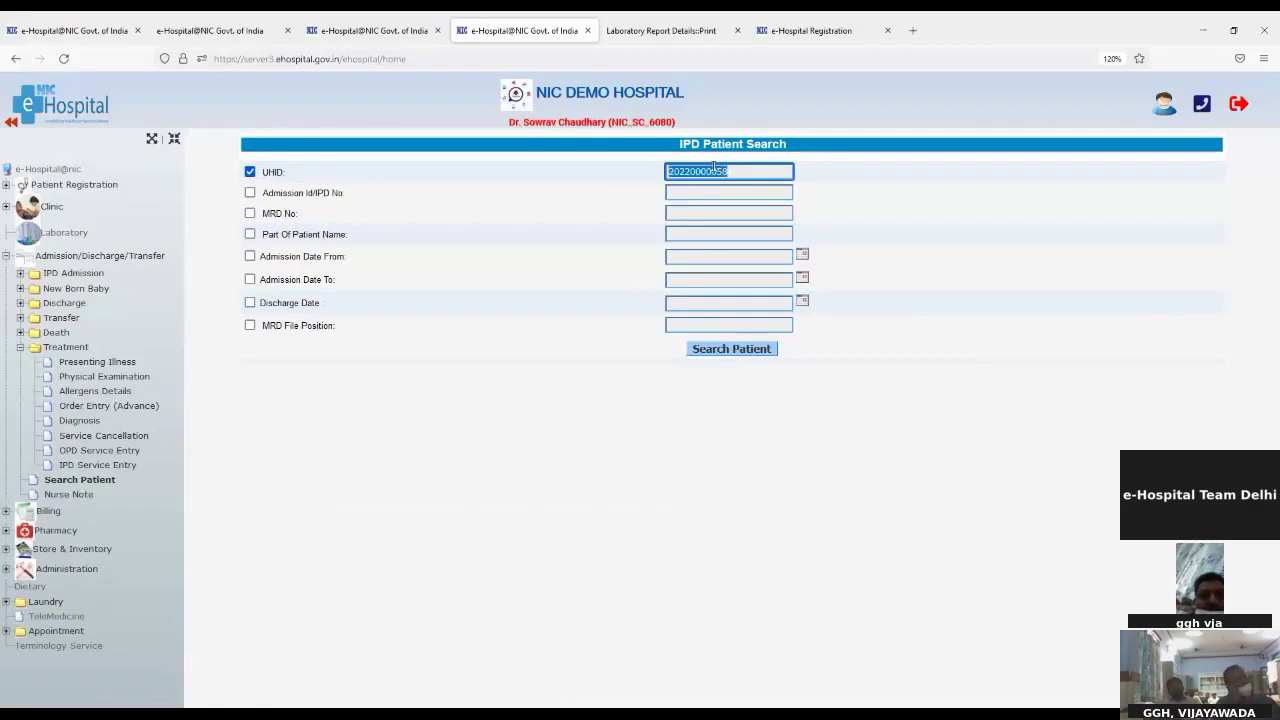
left_click(768, 348)
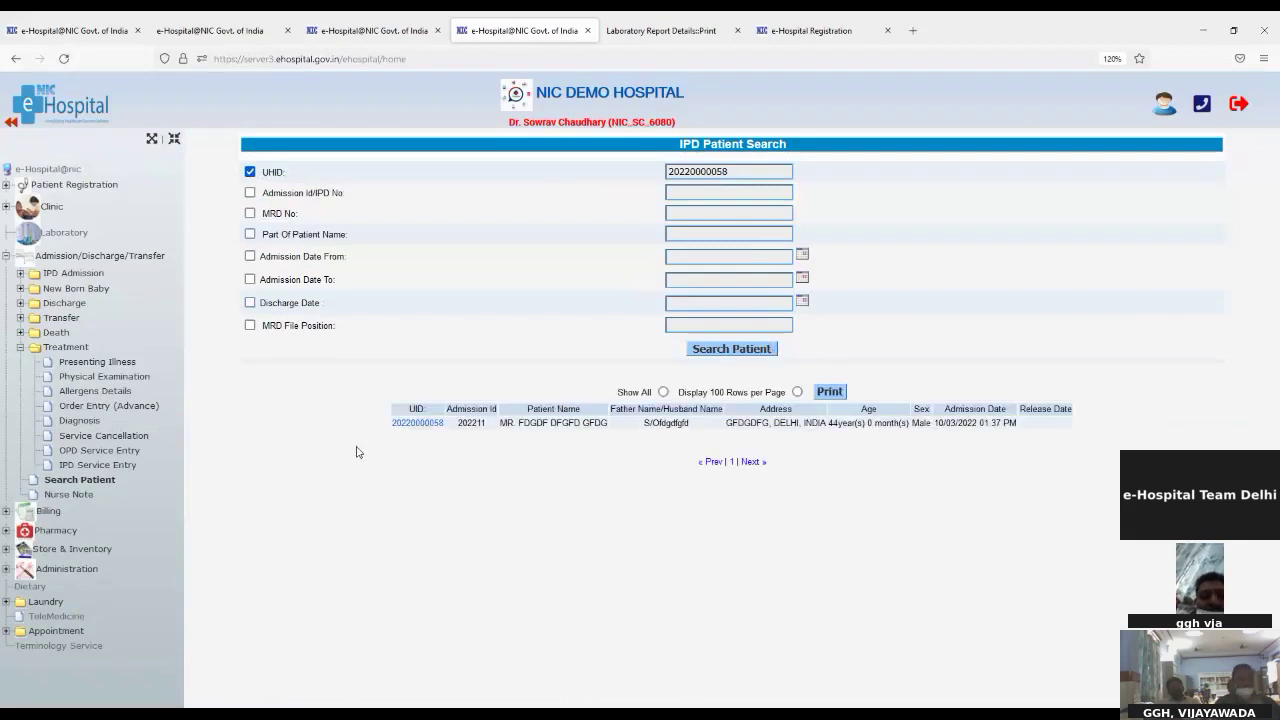
Step: View the patient's admission details, noting who admitted them
left_click(406, 425)
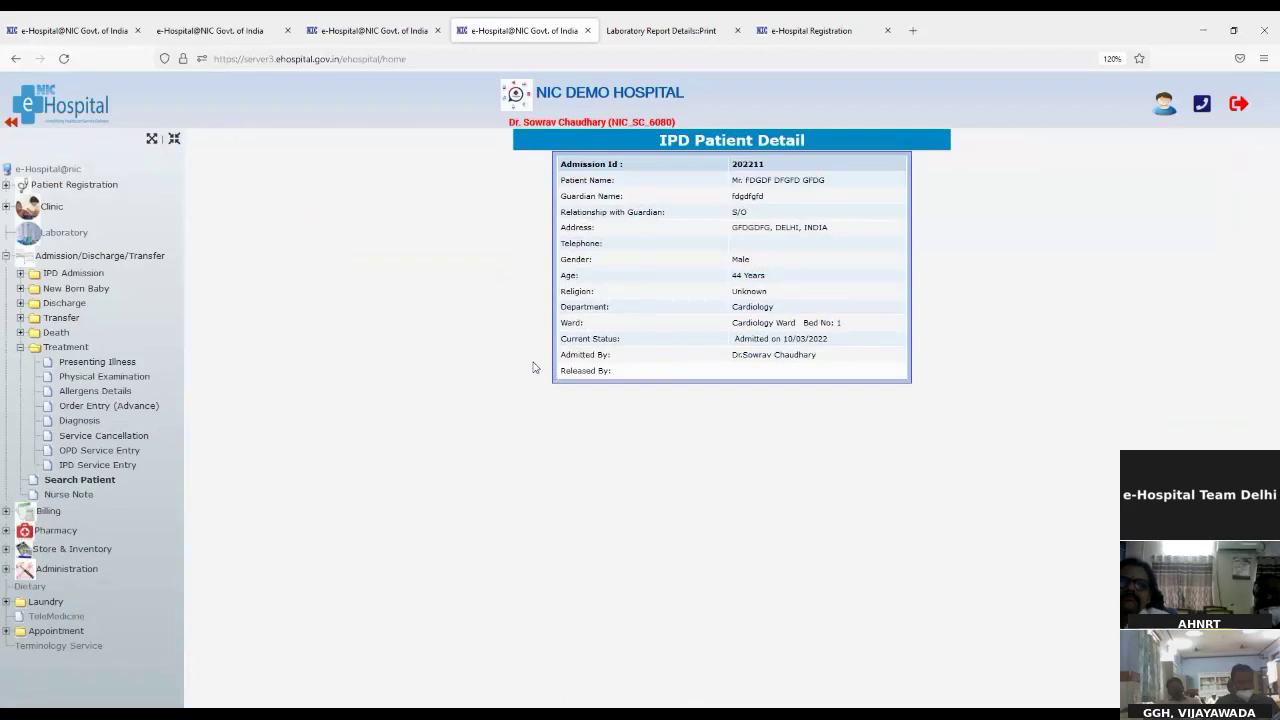
left_click_drag(566, 355, 636, 377)
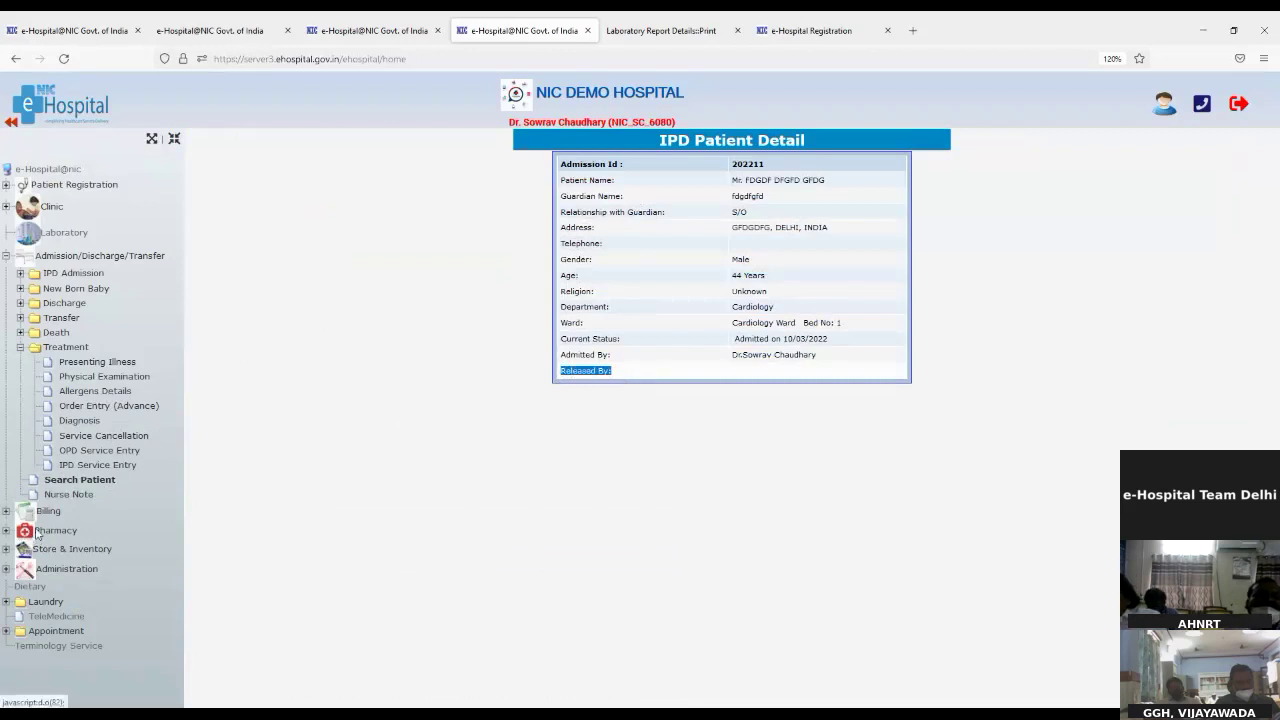
left_click(58, 496)
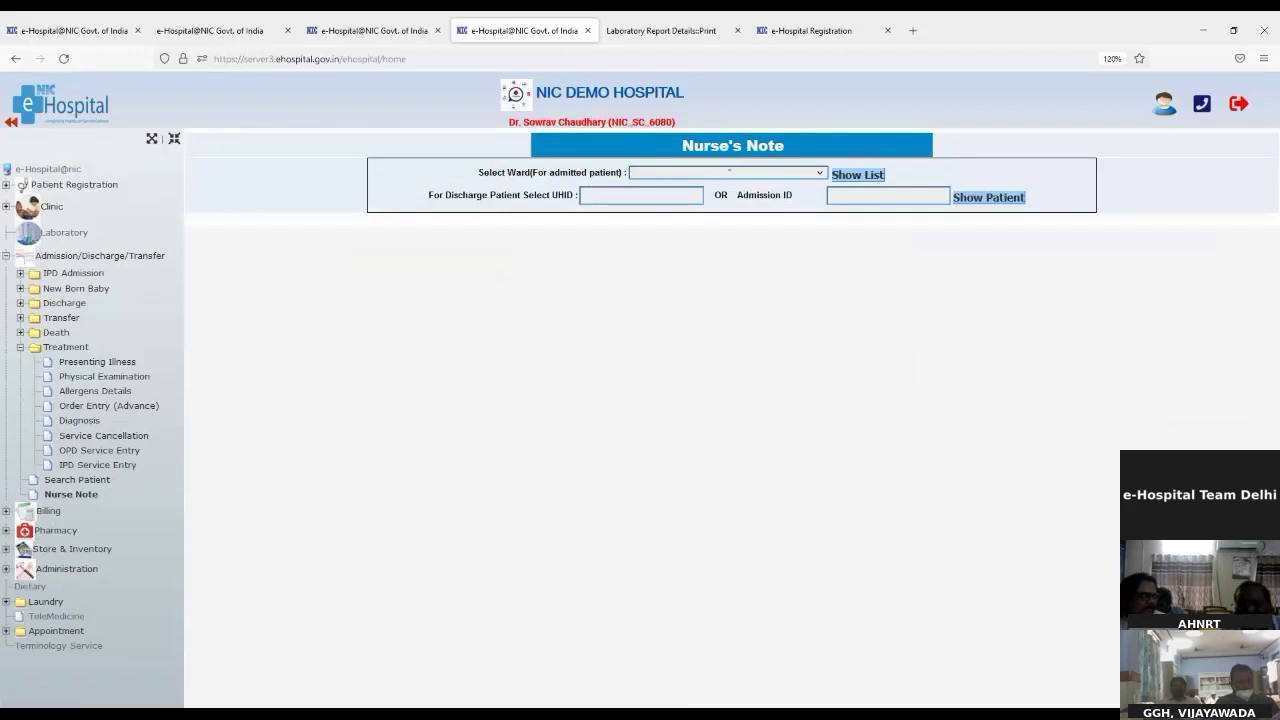
Step: List the Cardiology Ward patients and select the first patient
left_click(729, 171)
left_click(860, 174)
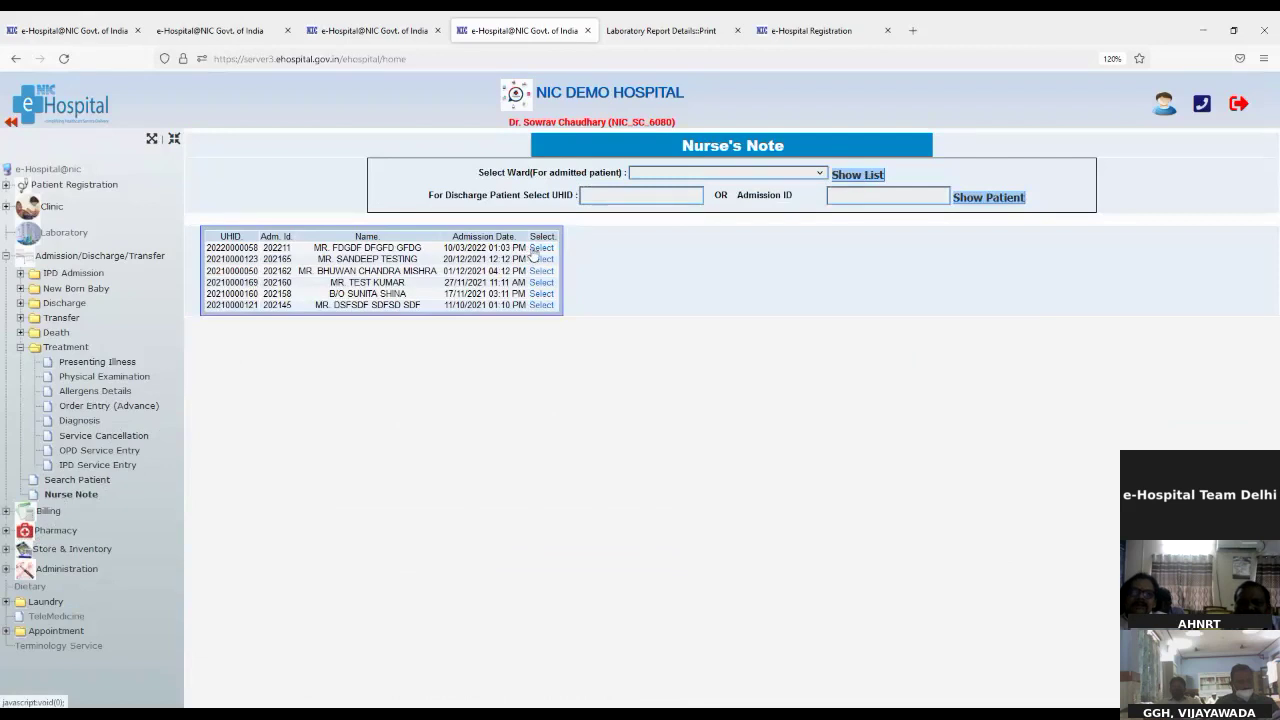
left_click(536, 250)
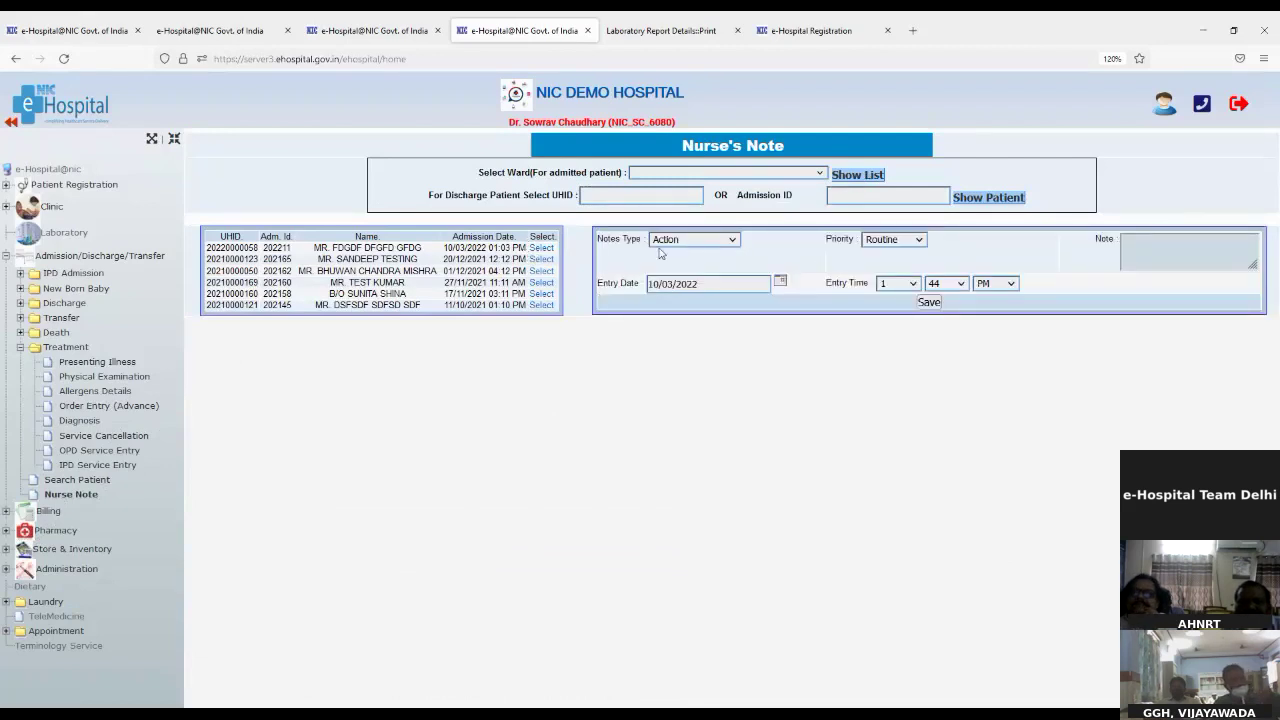
Step: Write an Urgent Program Note reading 'Test' and save it
left_click_drag(611, 241, 672, 242)
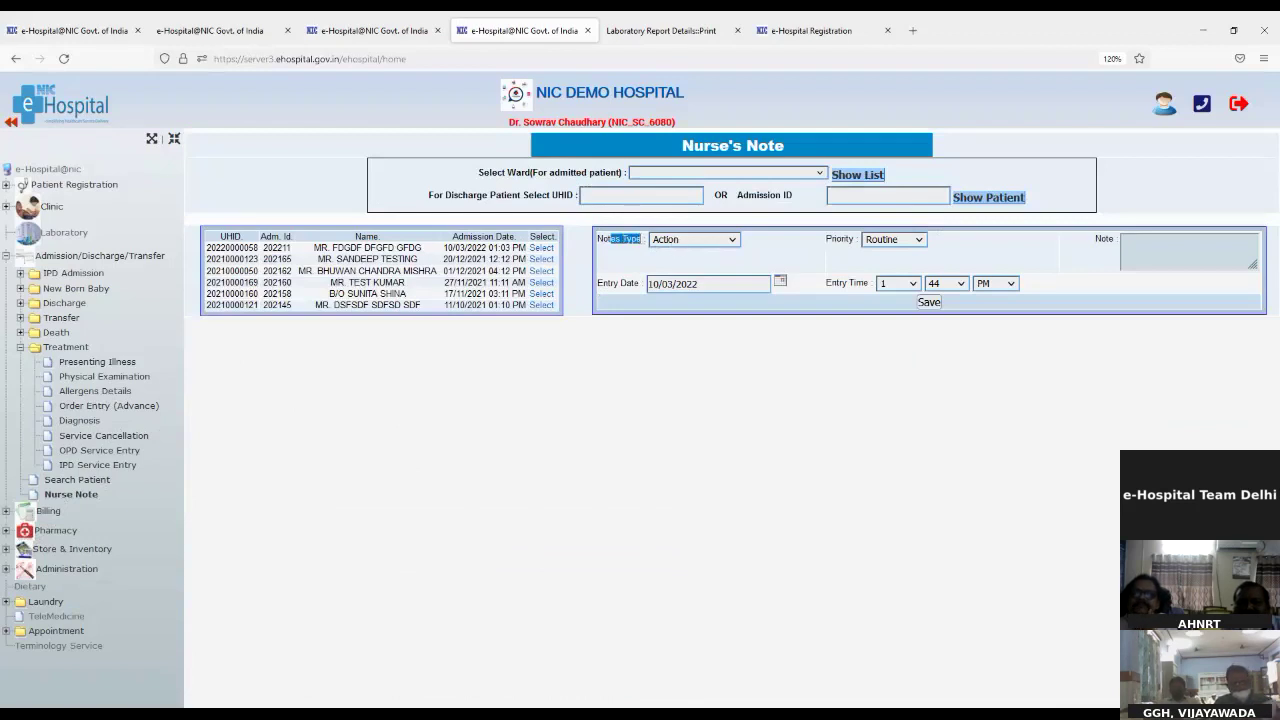
key("Down")
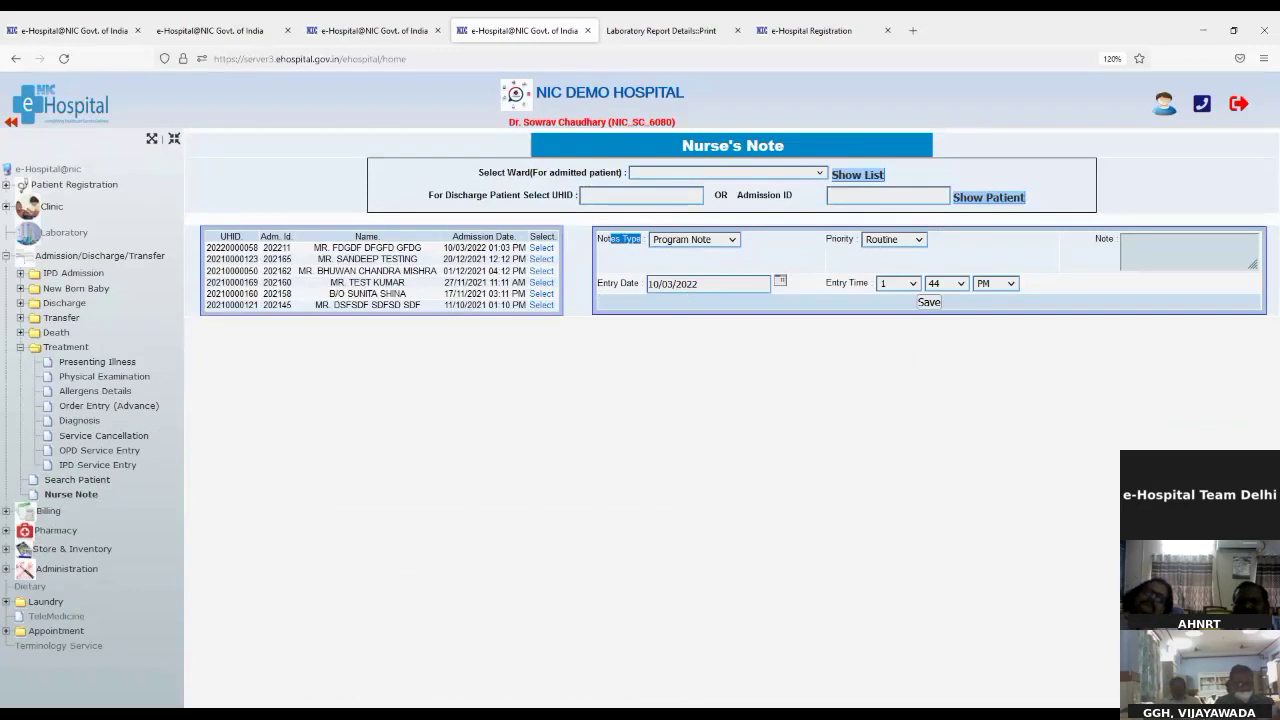
key("Down")
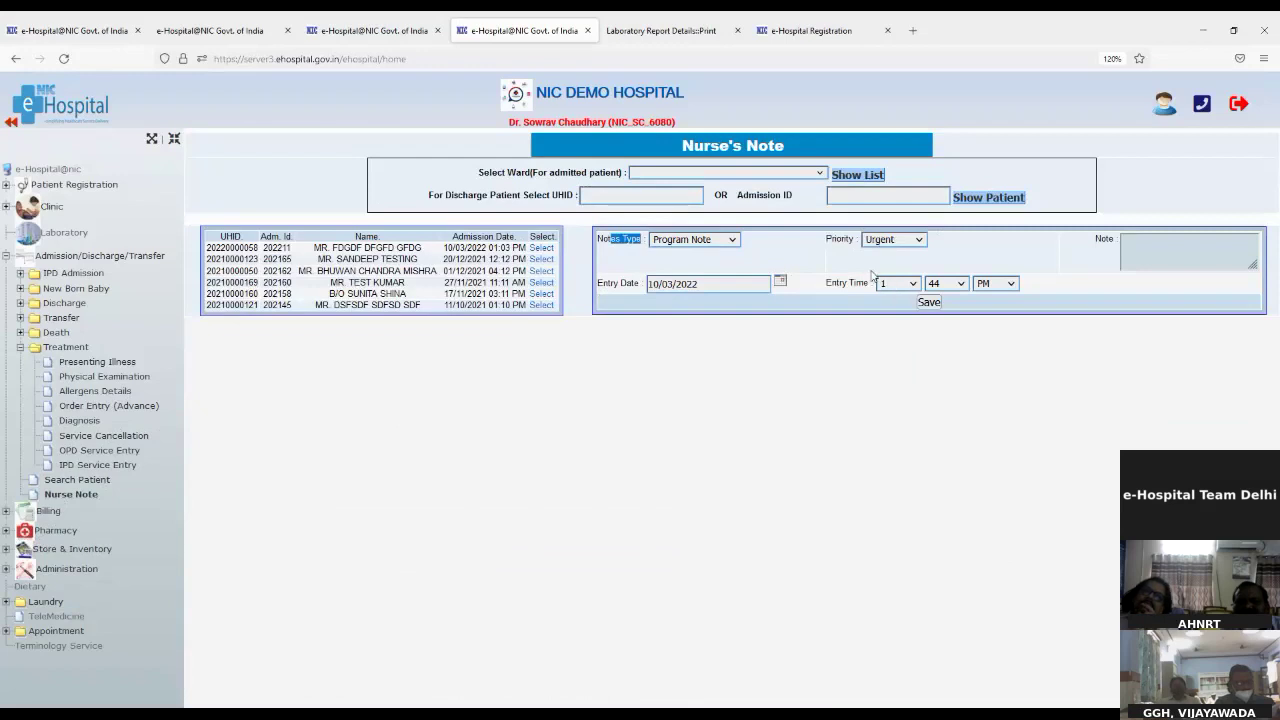
left_click(1158, 250)
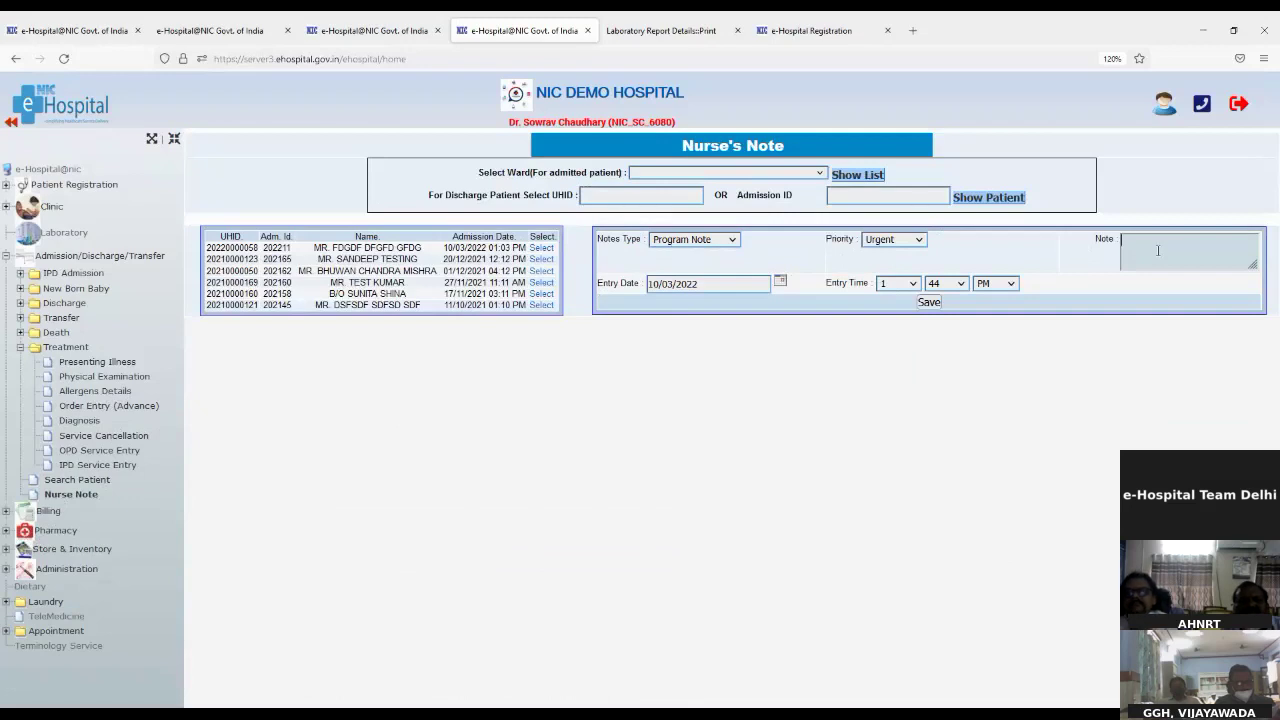
type("Test")
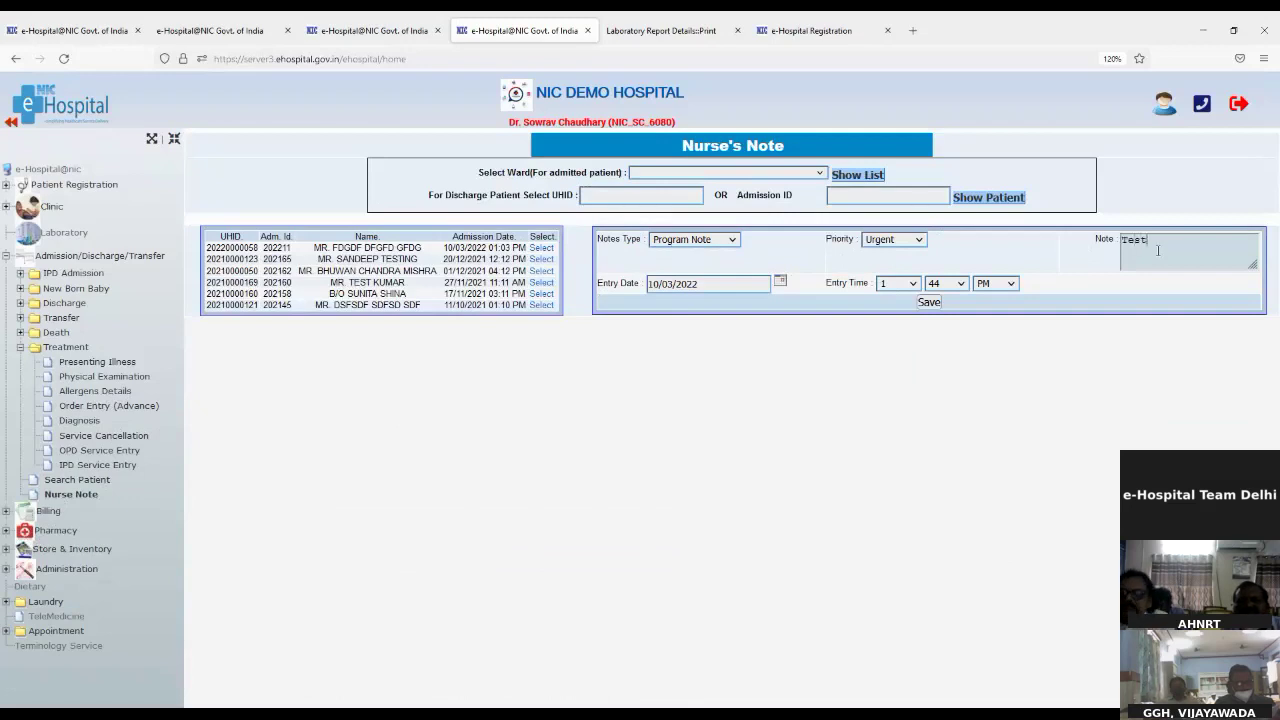
left_click(929, 302)
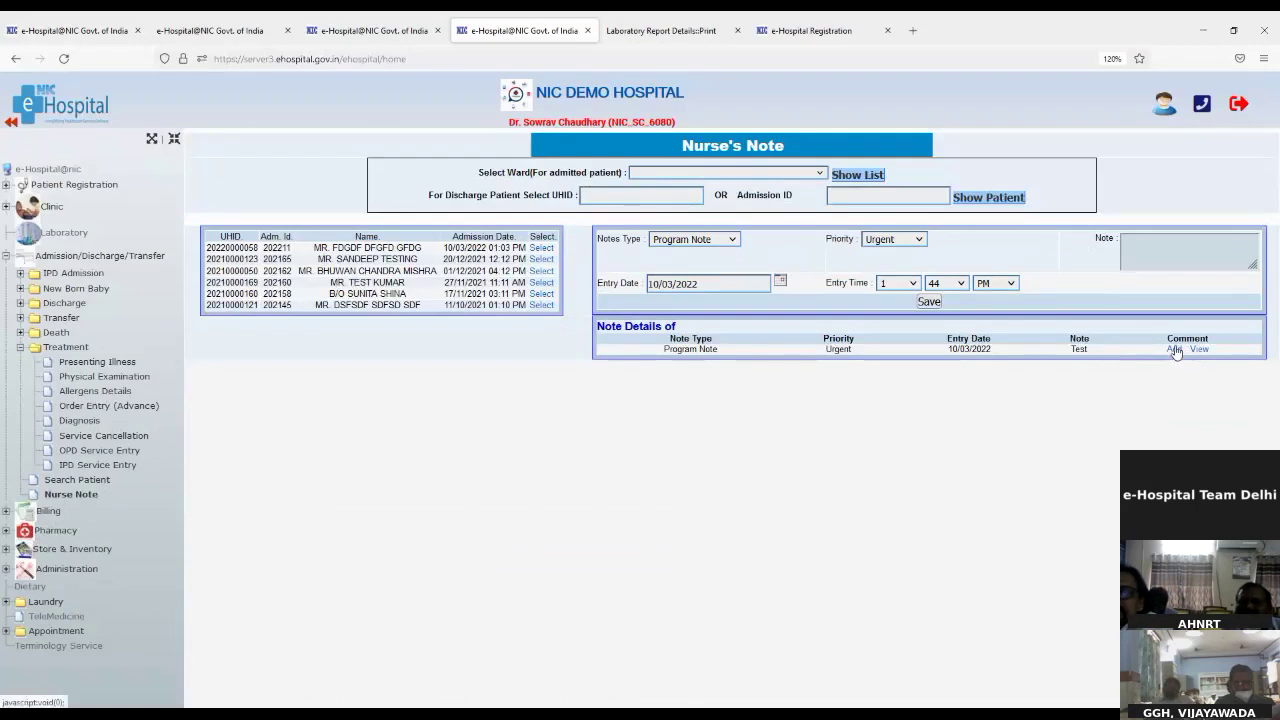
Step: Close the saved note's comment box without commenting, then expand the Transfer menu
left_click(1175, 349)
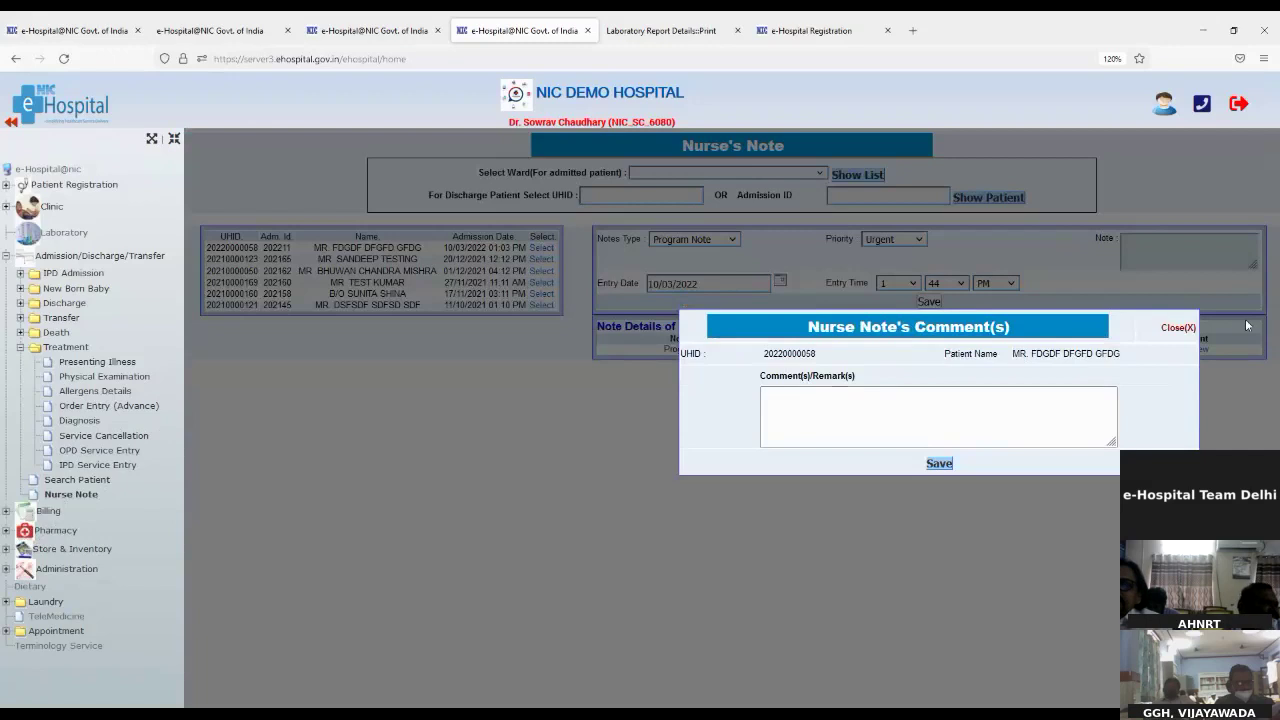
left_click(1192, 330)
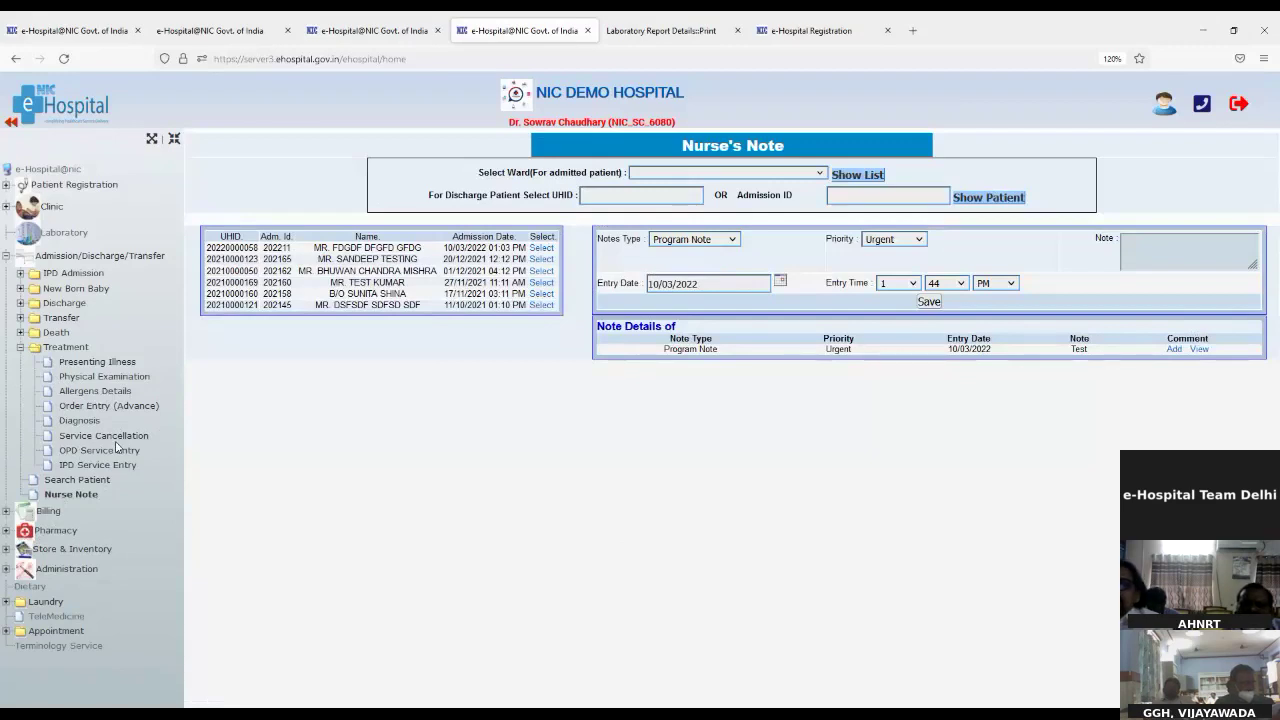
left_click(52, 319)
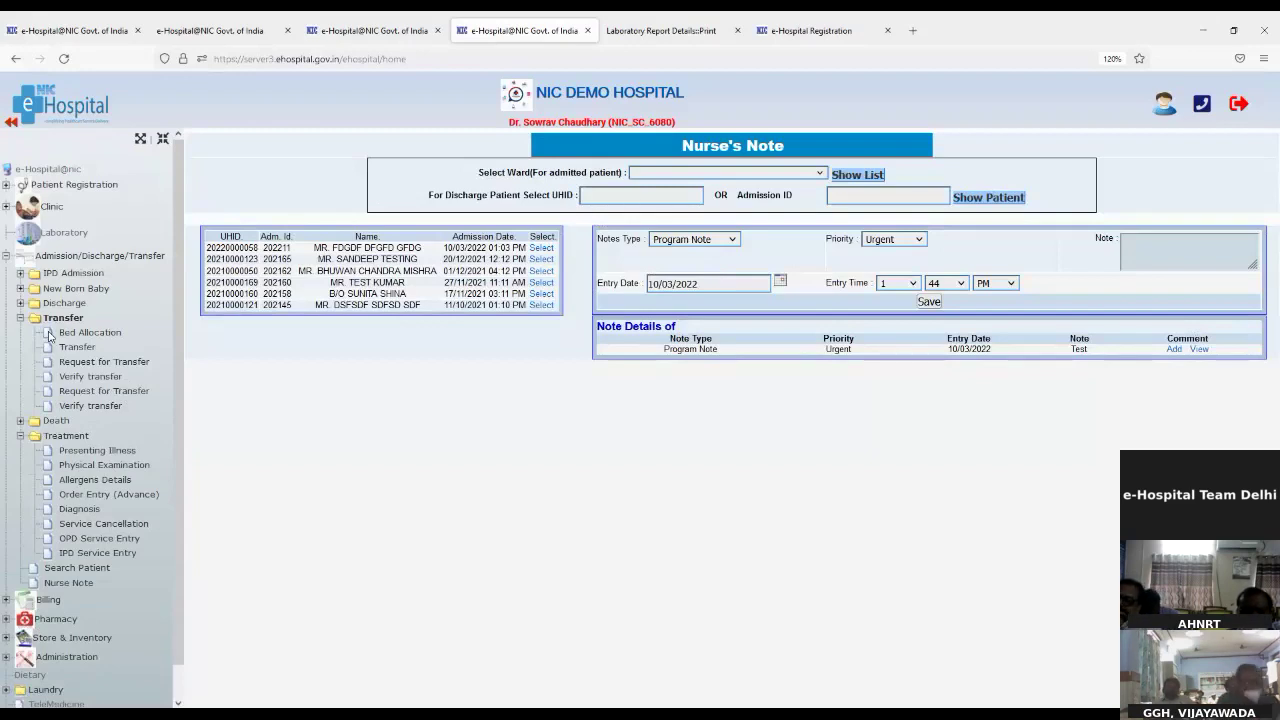
Step: Go to Transfer > Request for Transfer to reach the Transfer Pre Request Process form
left_click(64, 349)
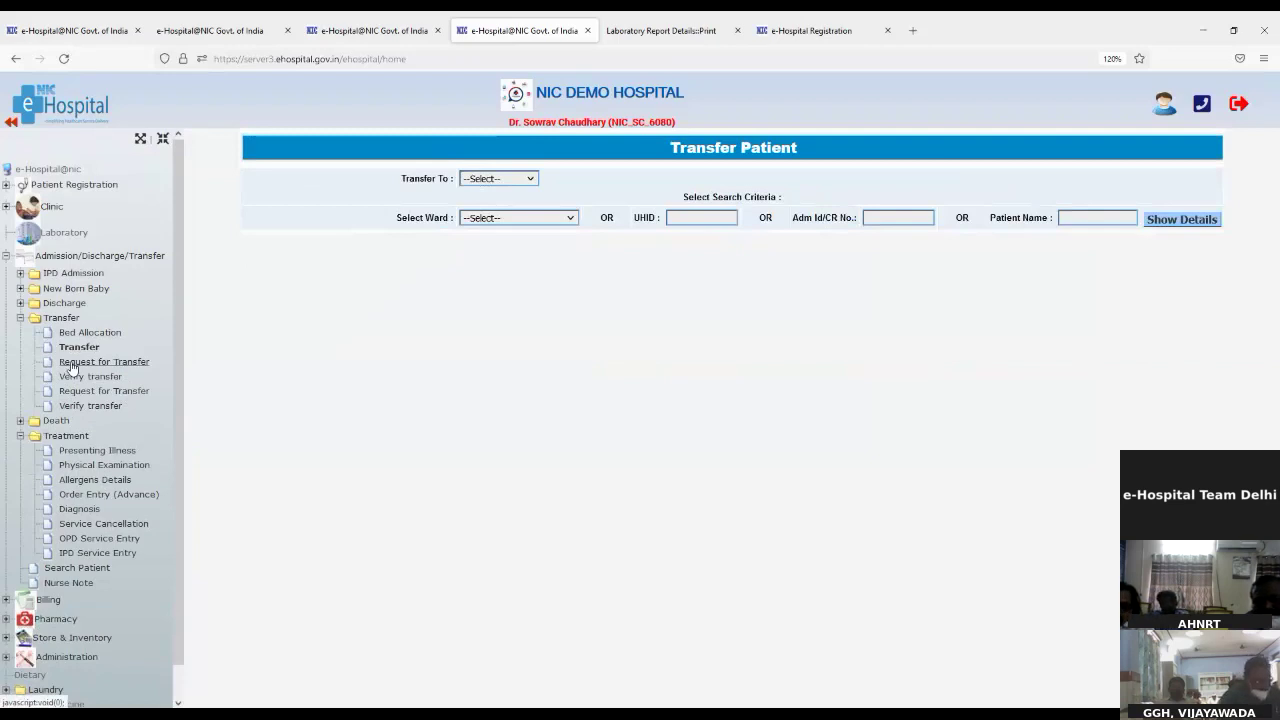
left_click(72, 364)
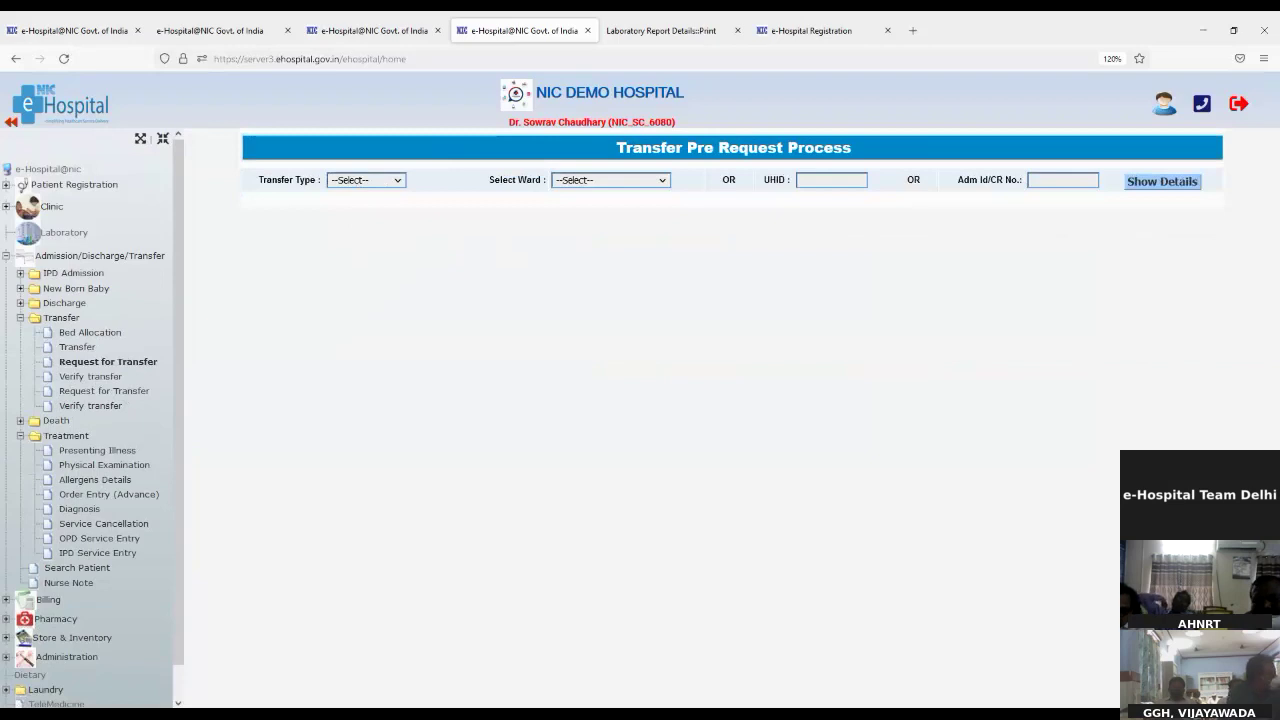
Step: Set Transfer Type to Department and browse the Death and New Born Baby menus
left_click(360, 219)
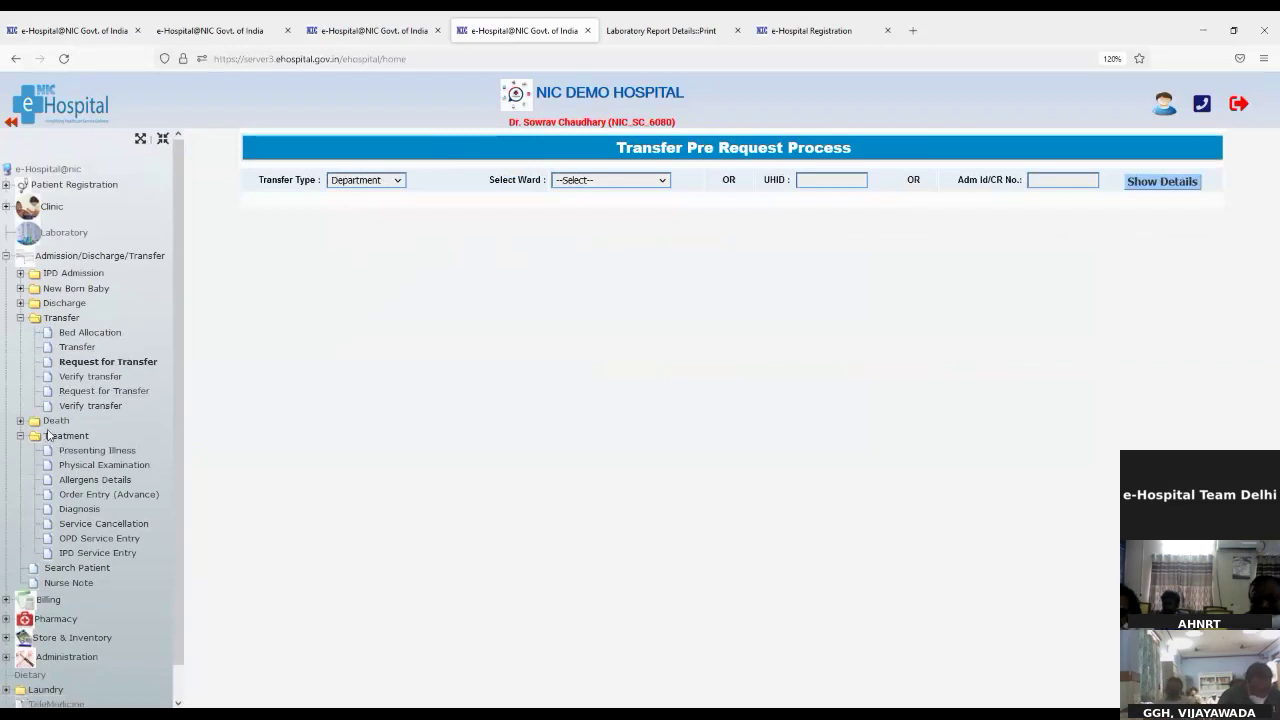
left_click(48, 428)
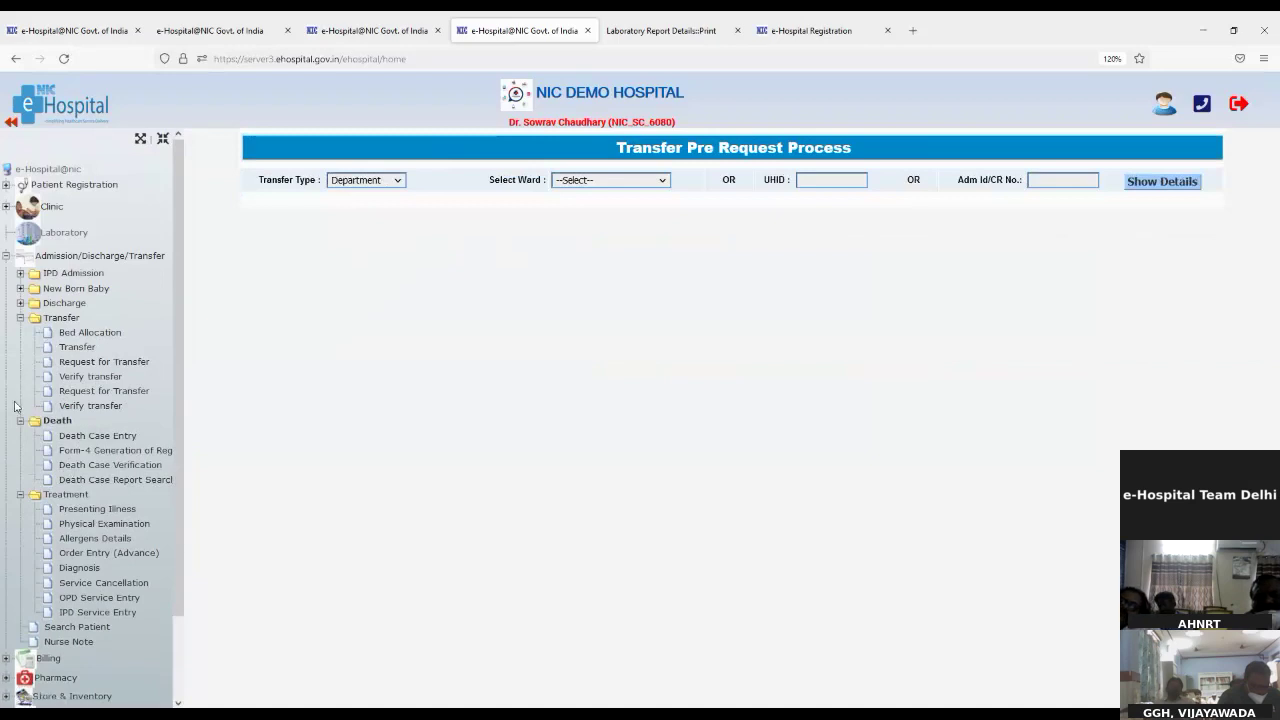
left_click(20, 288)
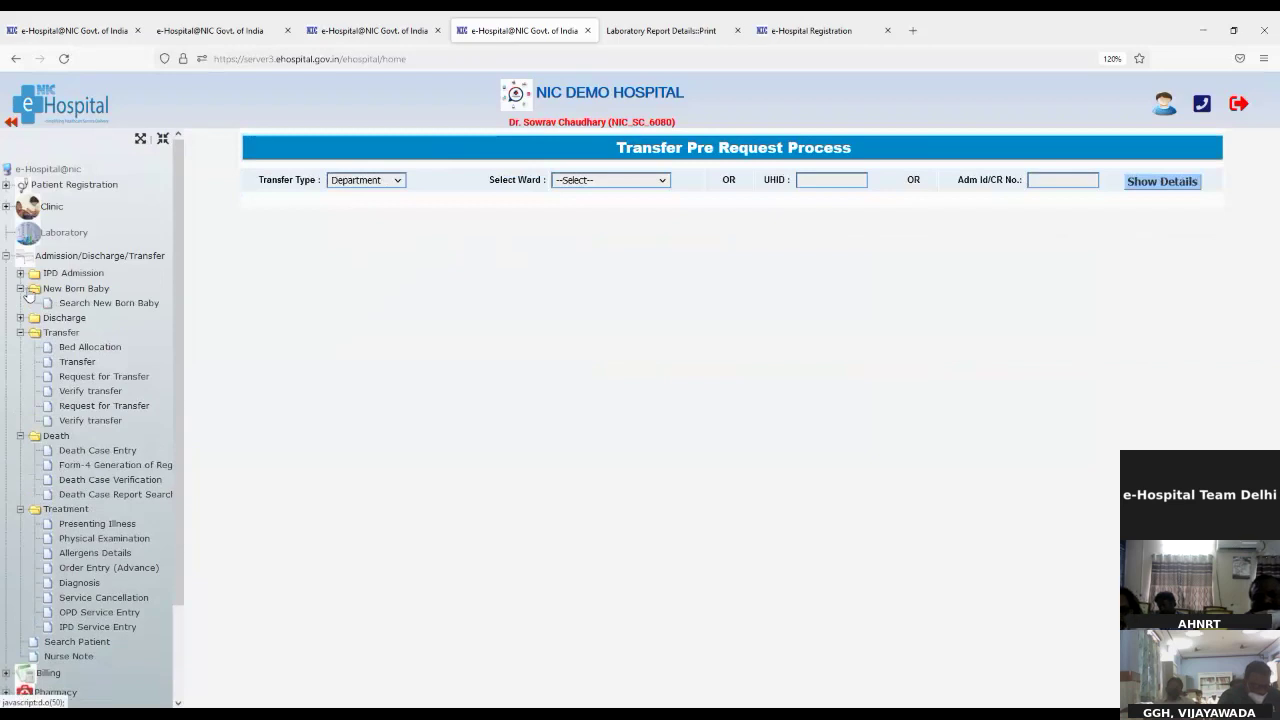
left_click(20, 289)
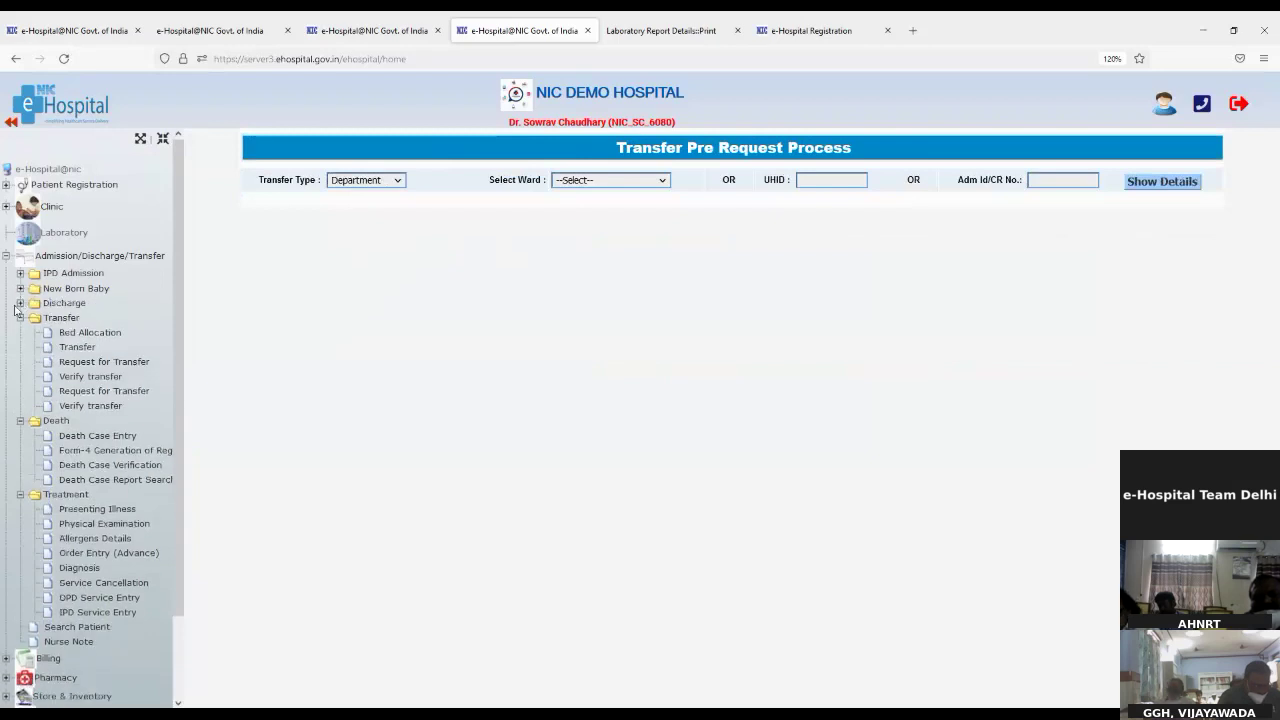
Step: Expand Discharge, collapse Transfer, Death and Treatment, and go to Notify Discharge
left_click(20, 304)
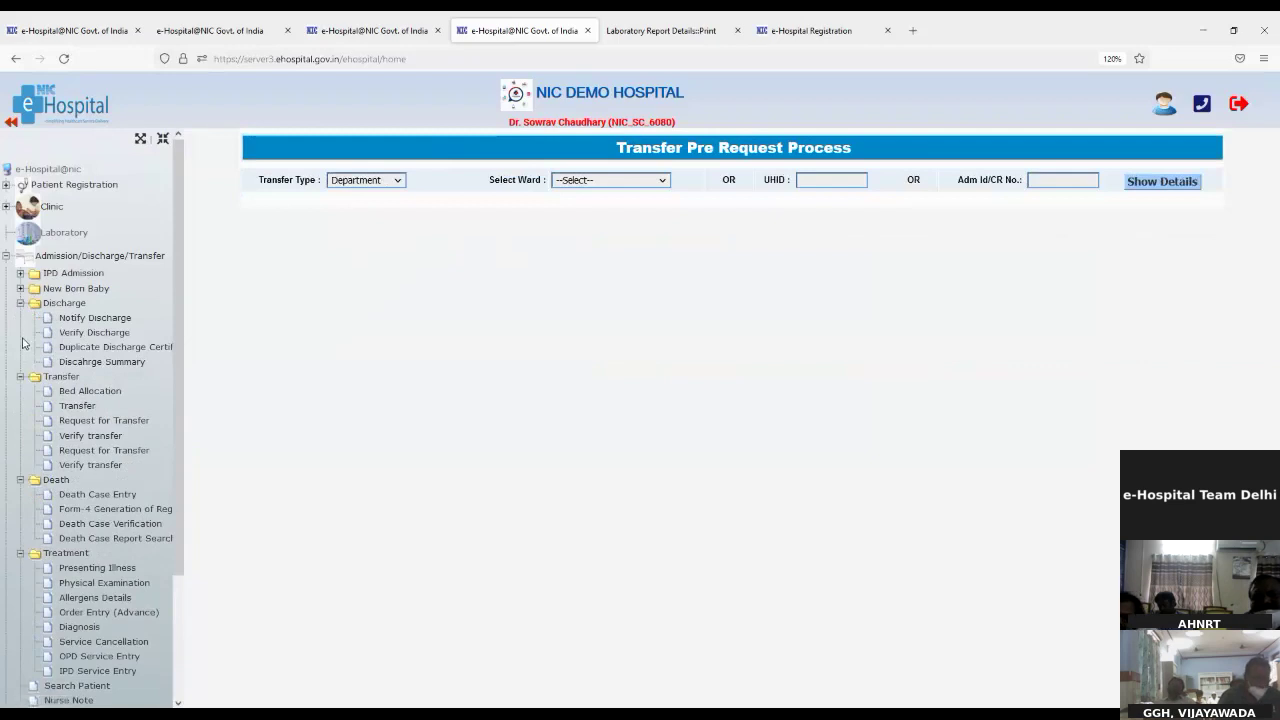
left_click(20, 377)
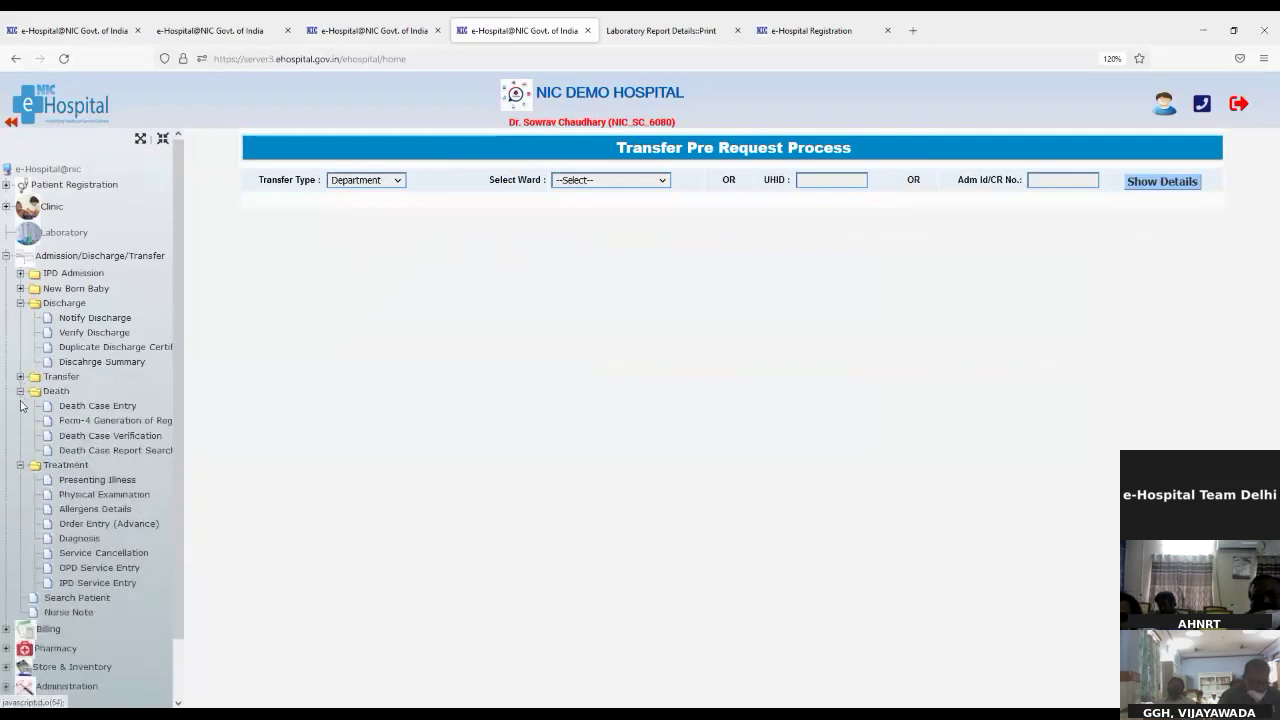
left_click(21, 391)
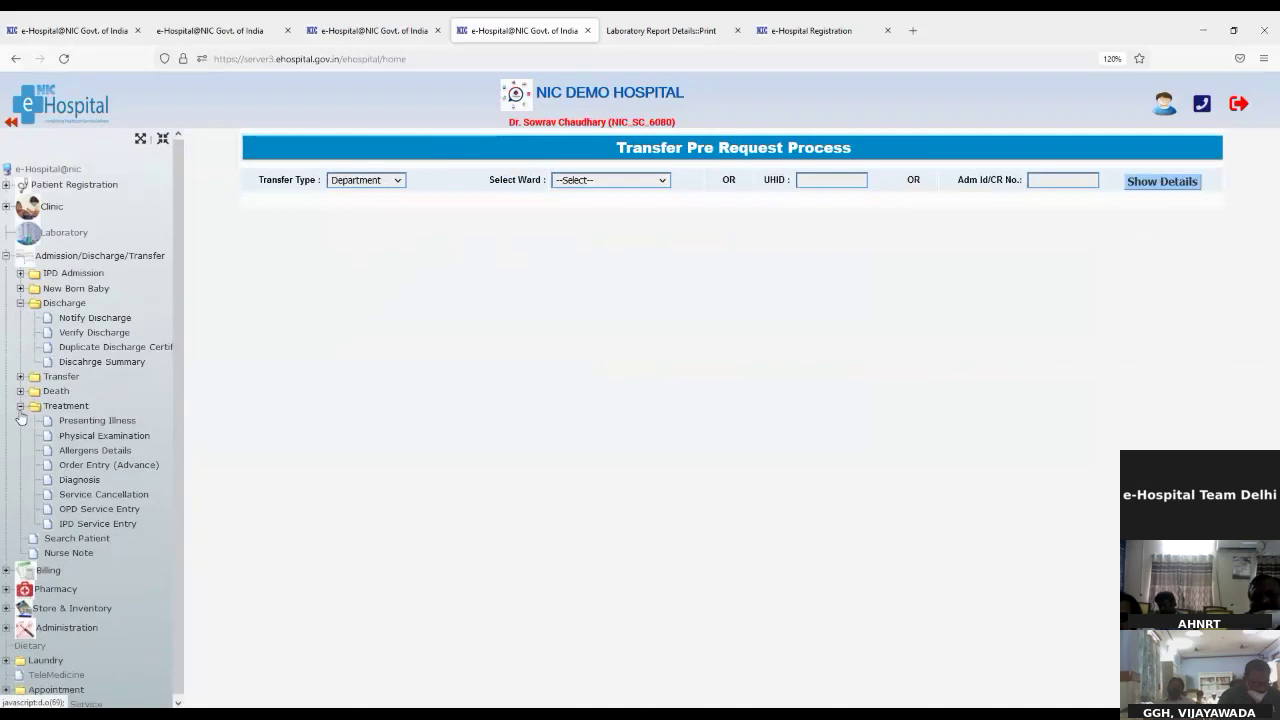
left_click(20, 406)
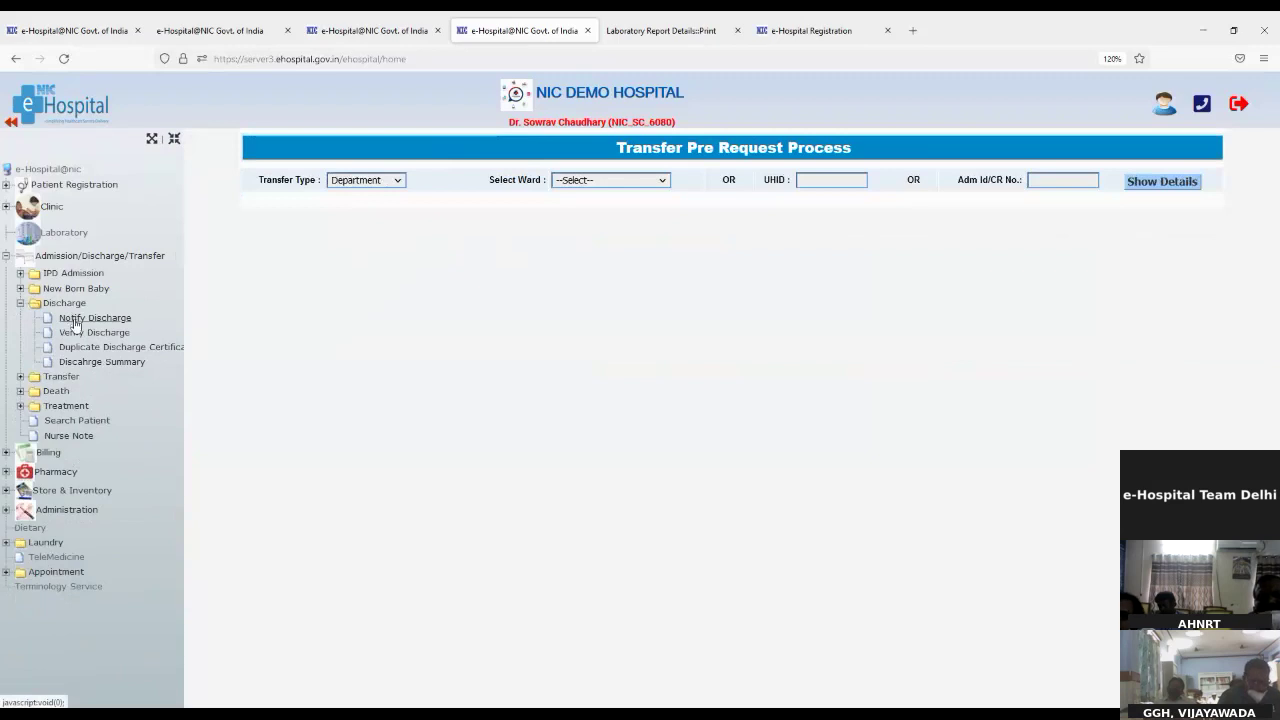
left_click(74, 320)
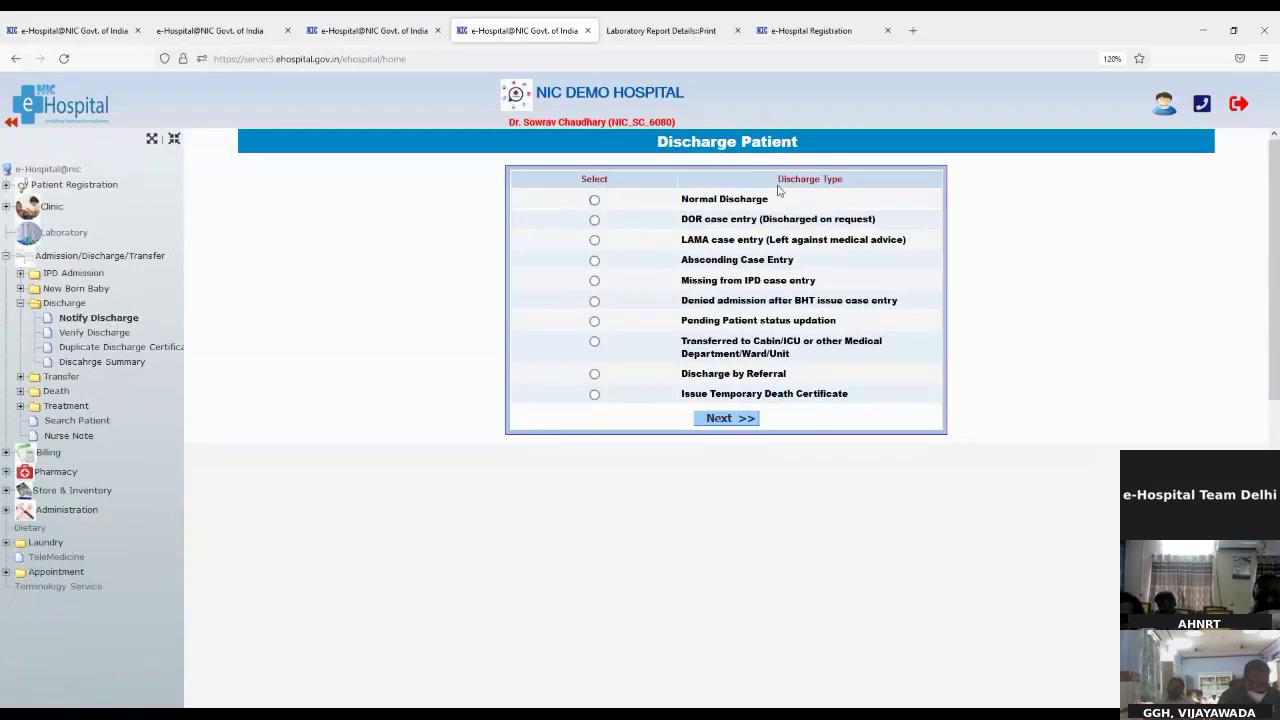
Step: Choose Normal Discharge as the discharge type and continue to the notification search
left_click_drag(785, 176, 860, 188)
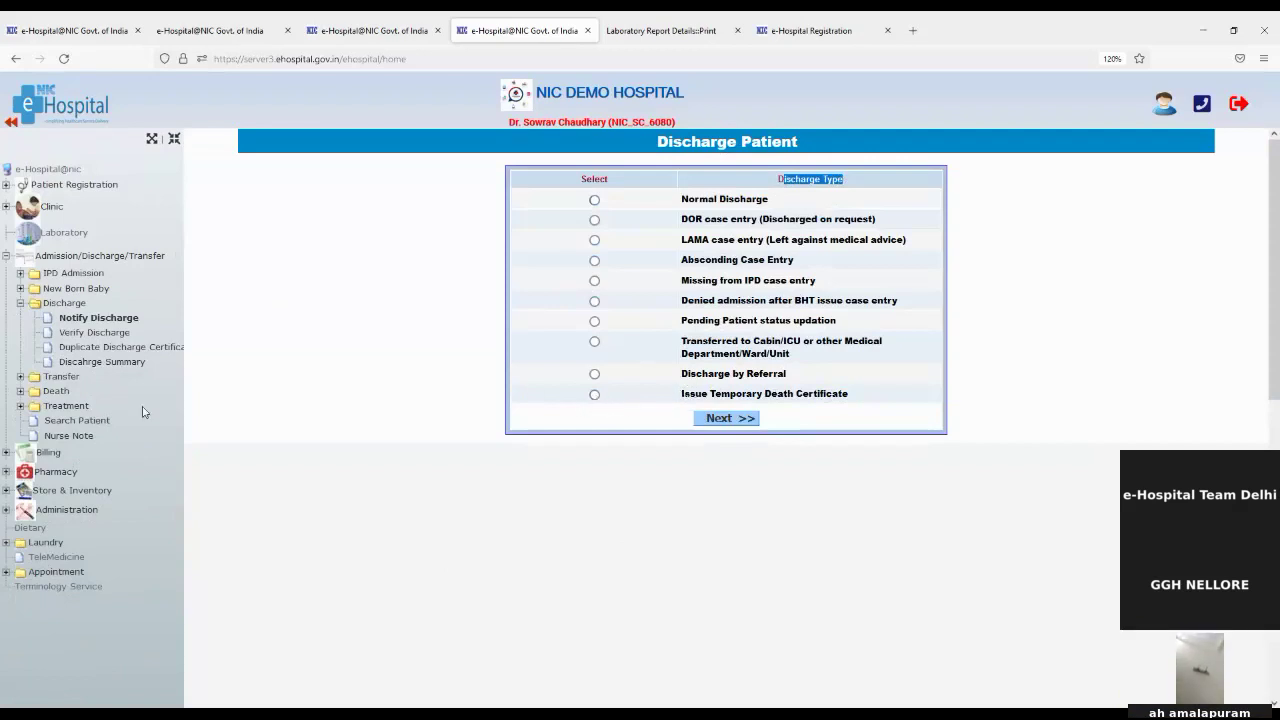
left_click(52, 398)
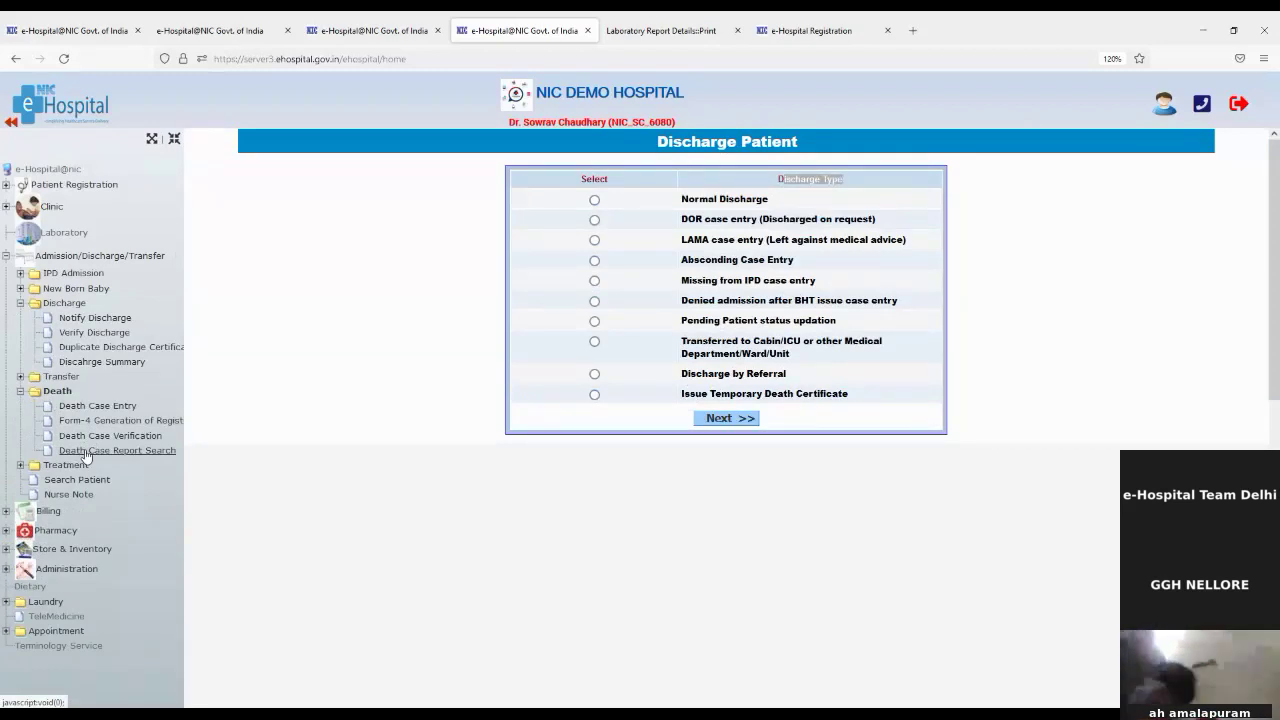
left_click(594, 203)
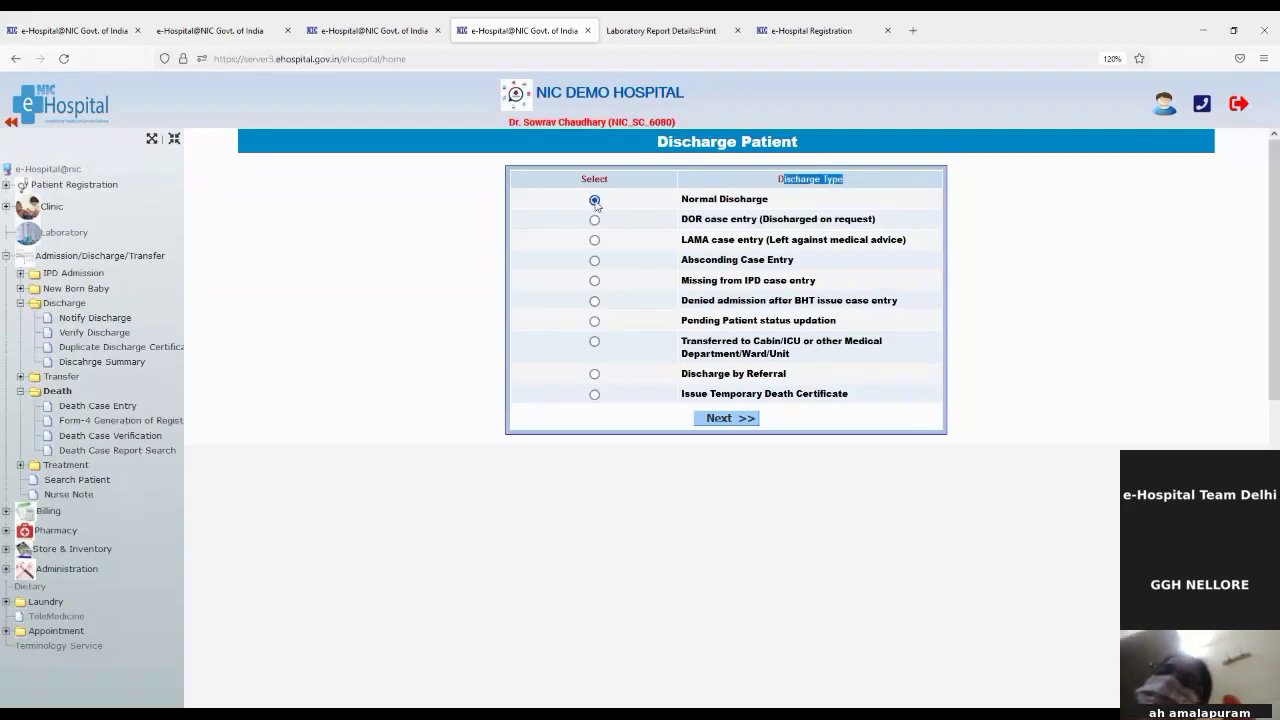
left_click(729, 418)
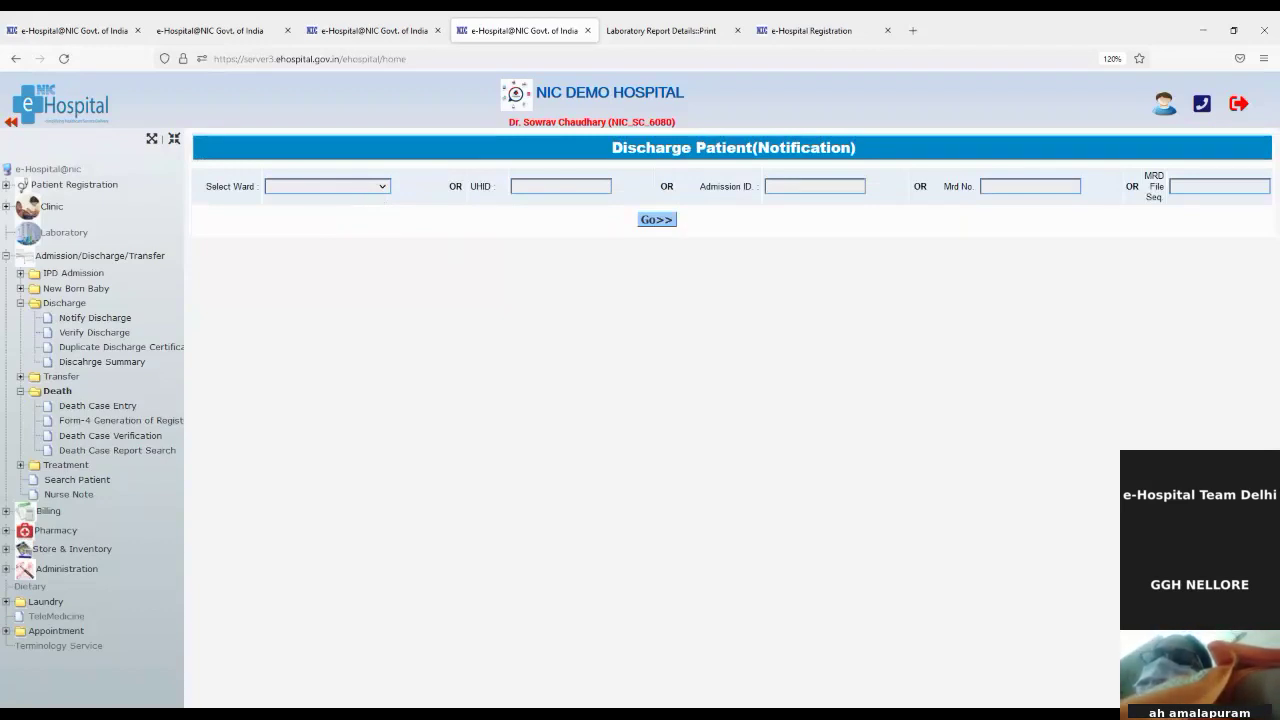
Step: Search the patient by pasted UHID and open their Notify Discharge form
left_click(522, 190)
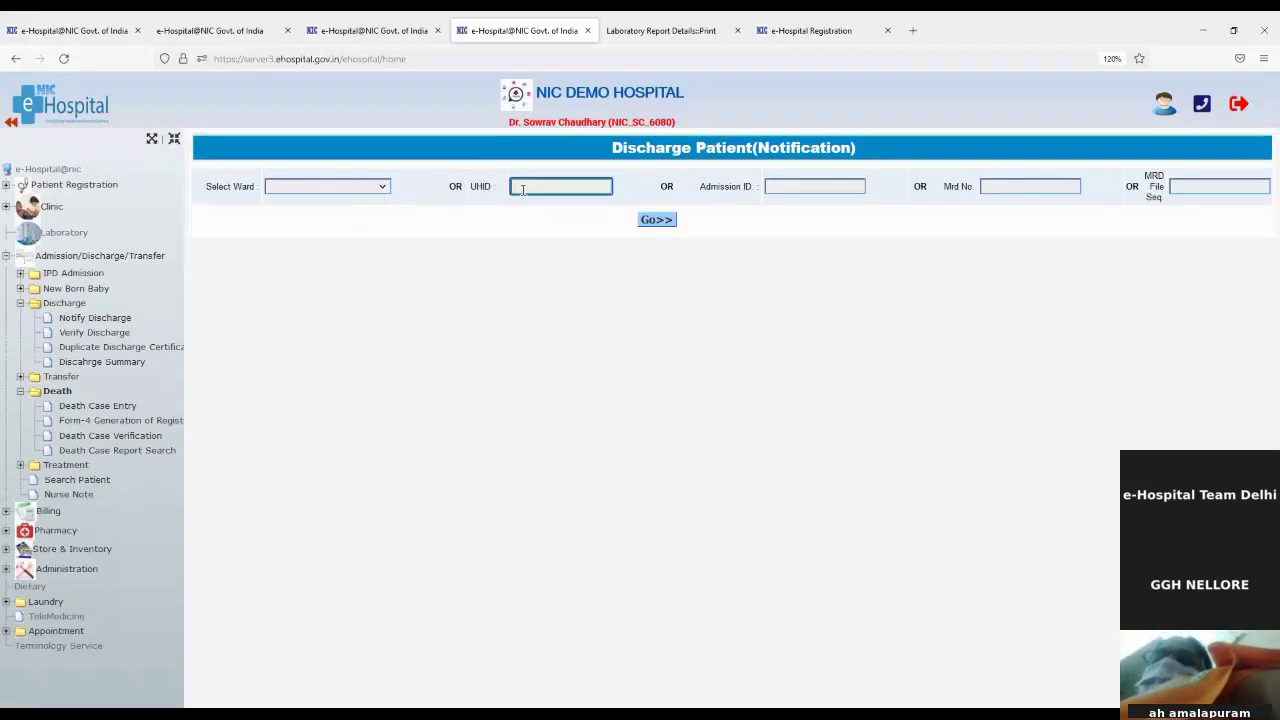
key("ctrl+v")
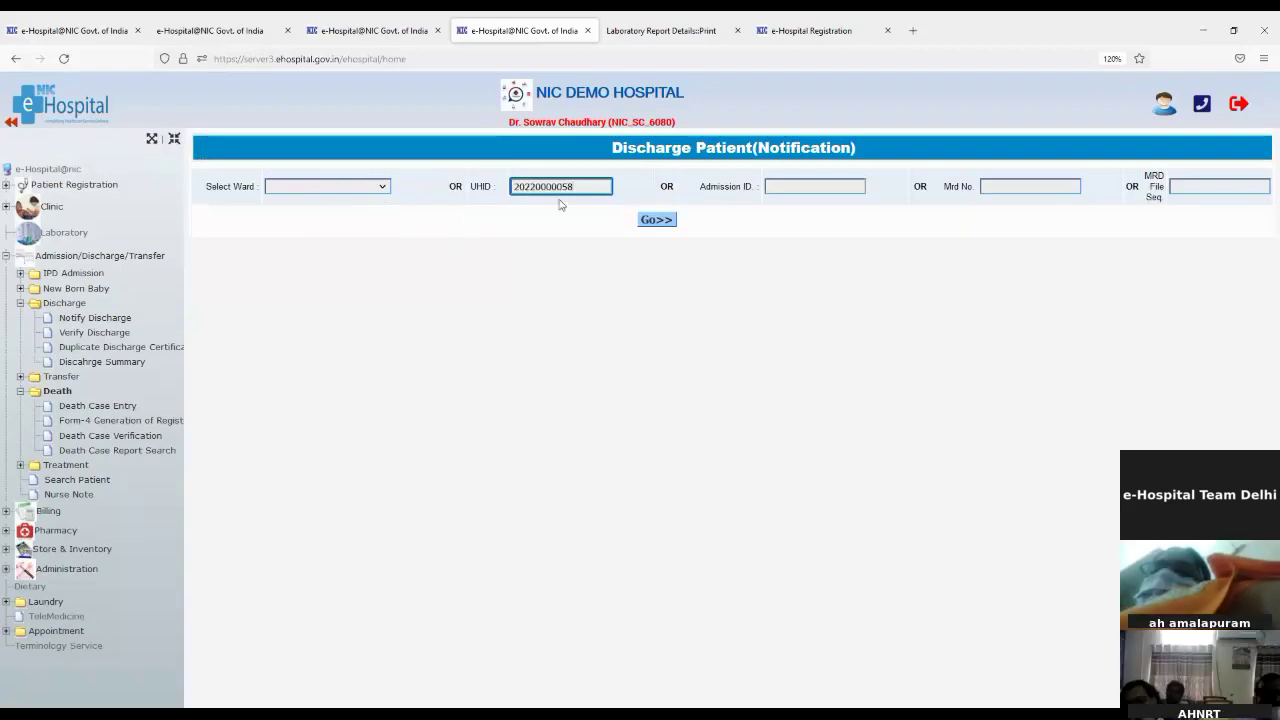
left_click(657, 220)
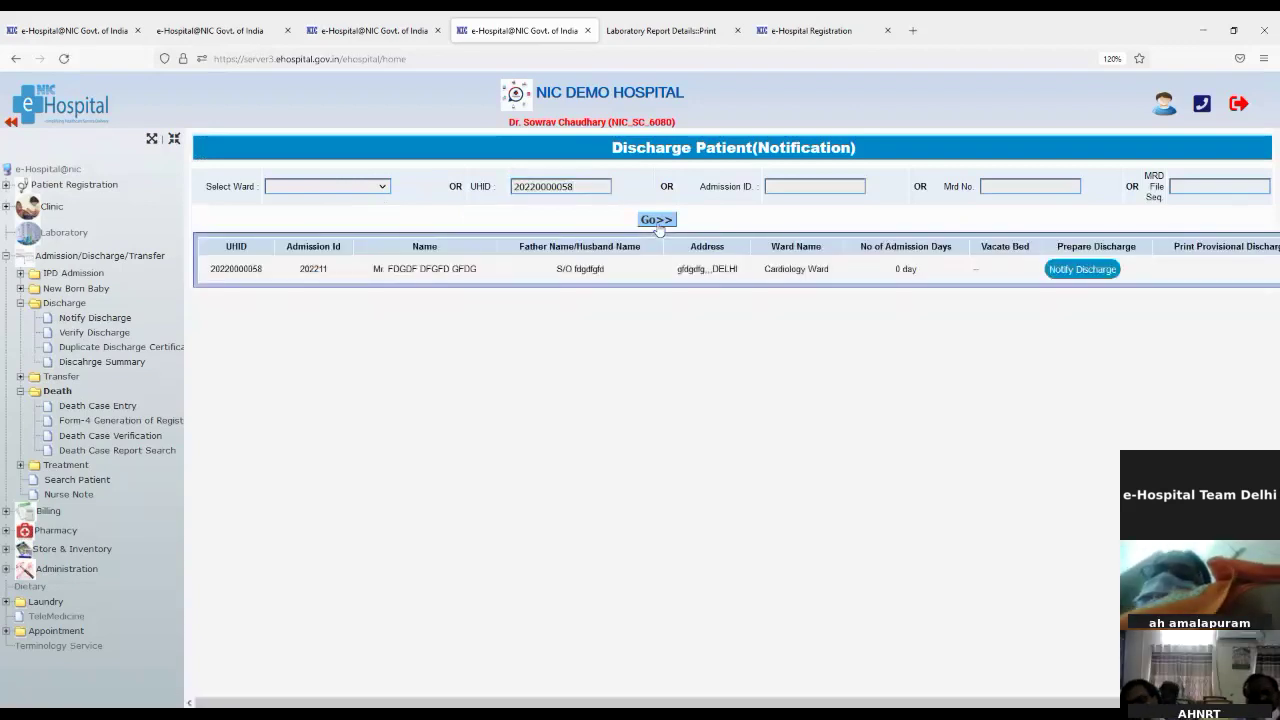
left_click(1075, 273)
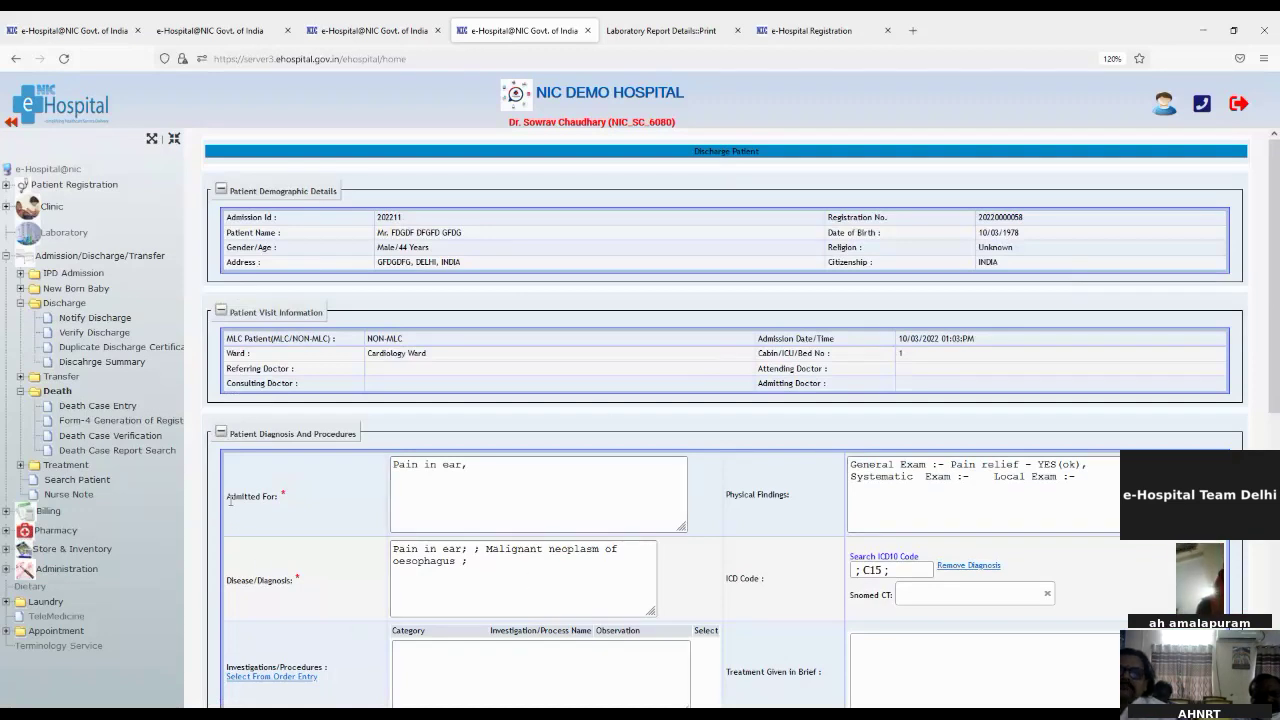
left_click_drag(228, 497, 282, 502)
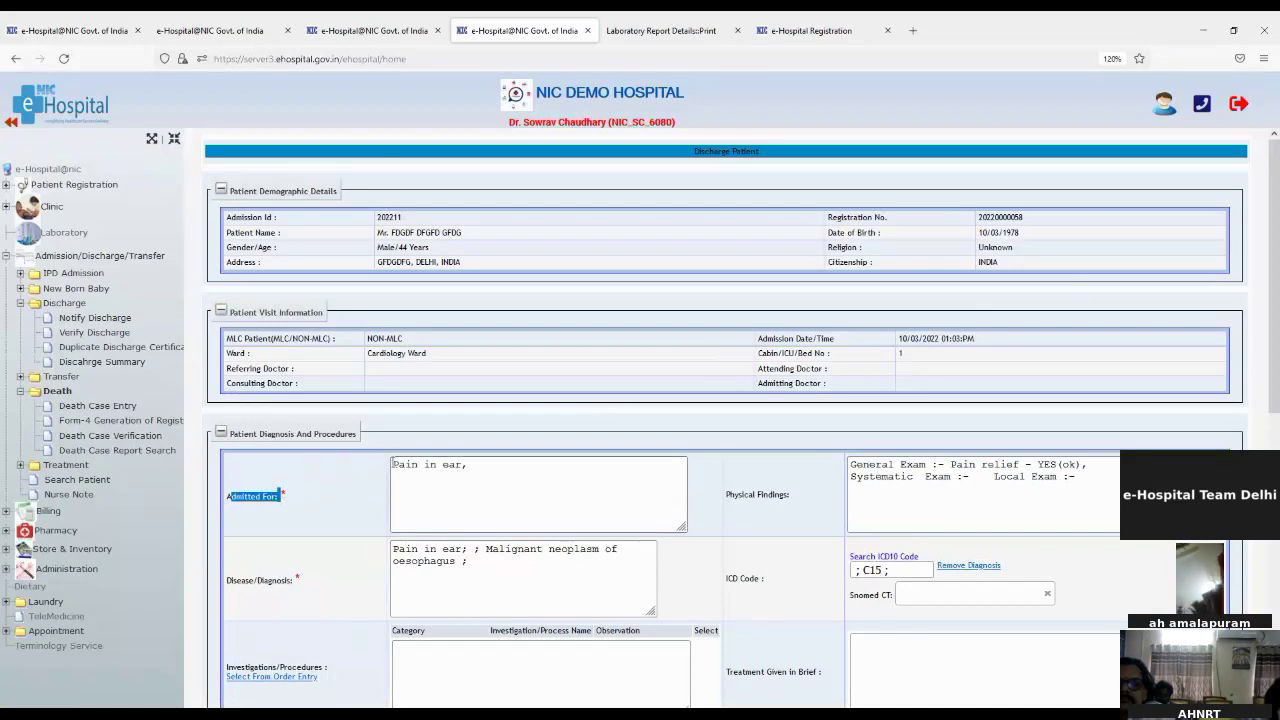
left_click(393, 464)
left_click_drag(393, 464, 462, 468)
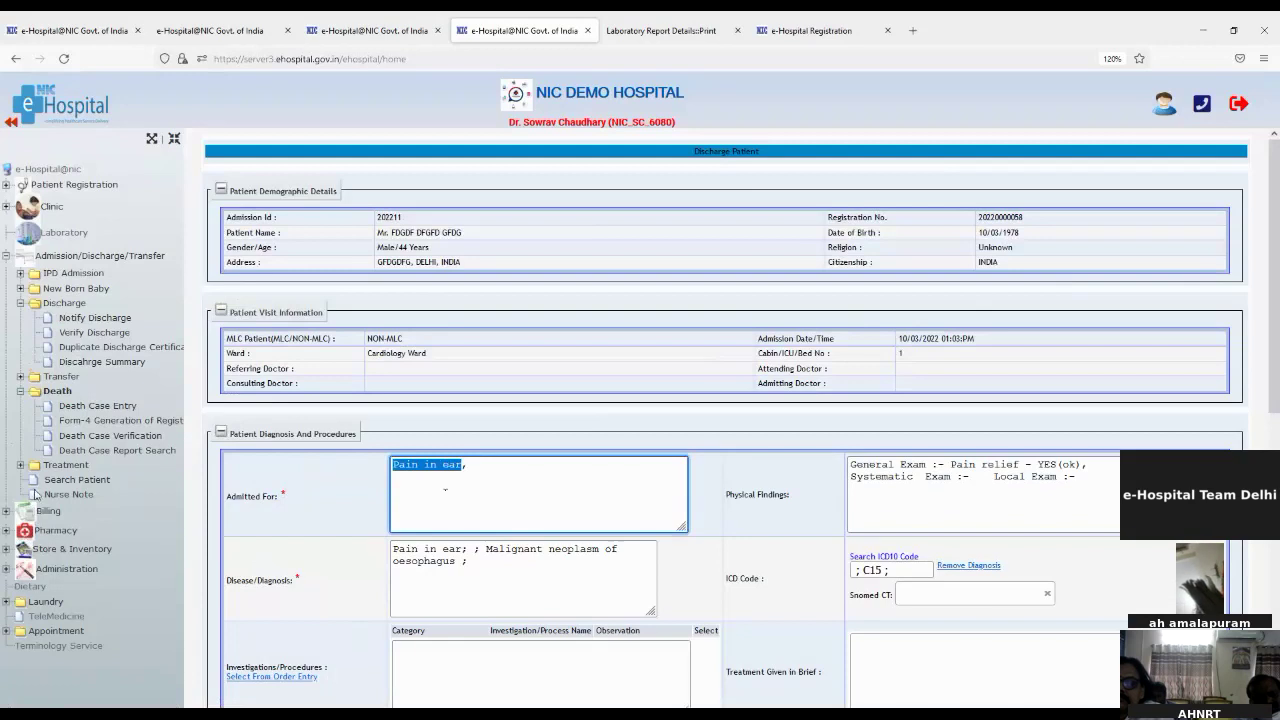
left_click(60, 467)
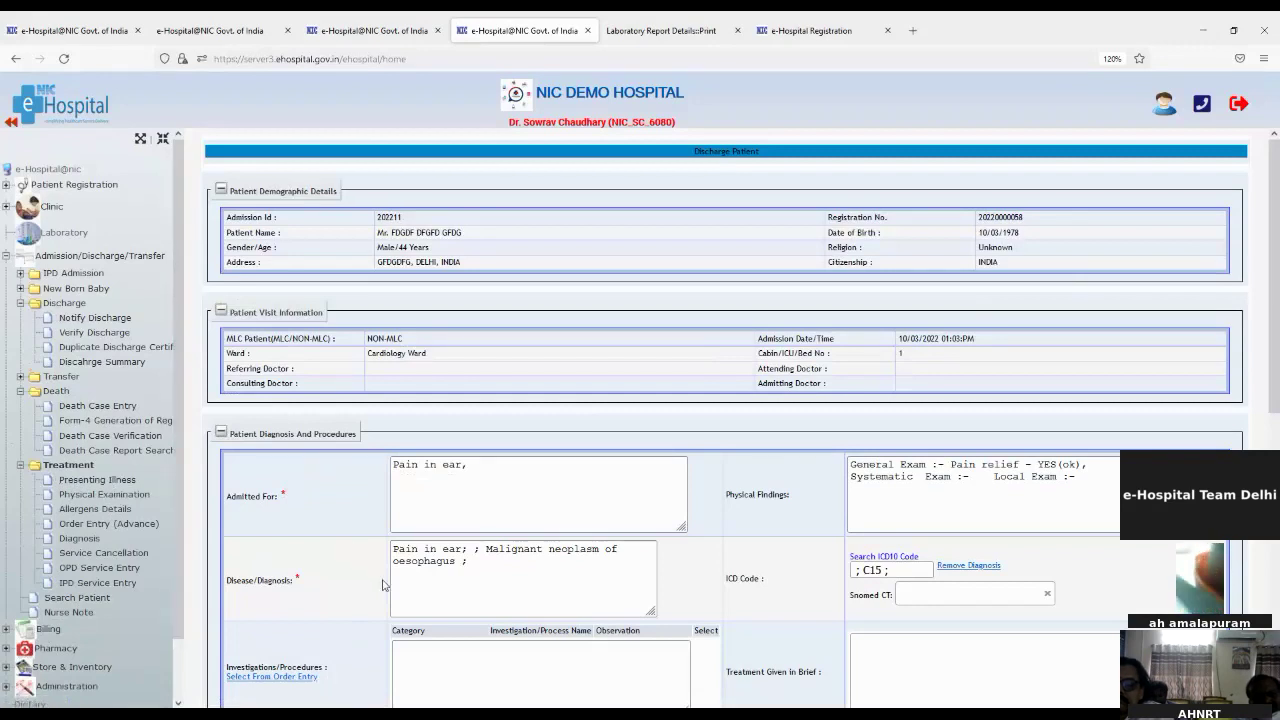
left_click_drag(393, 549, 465, 550)
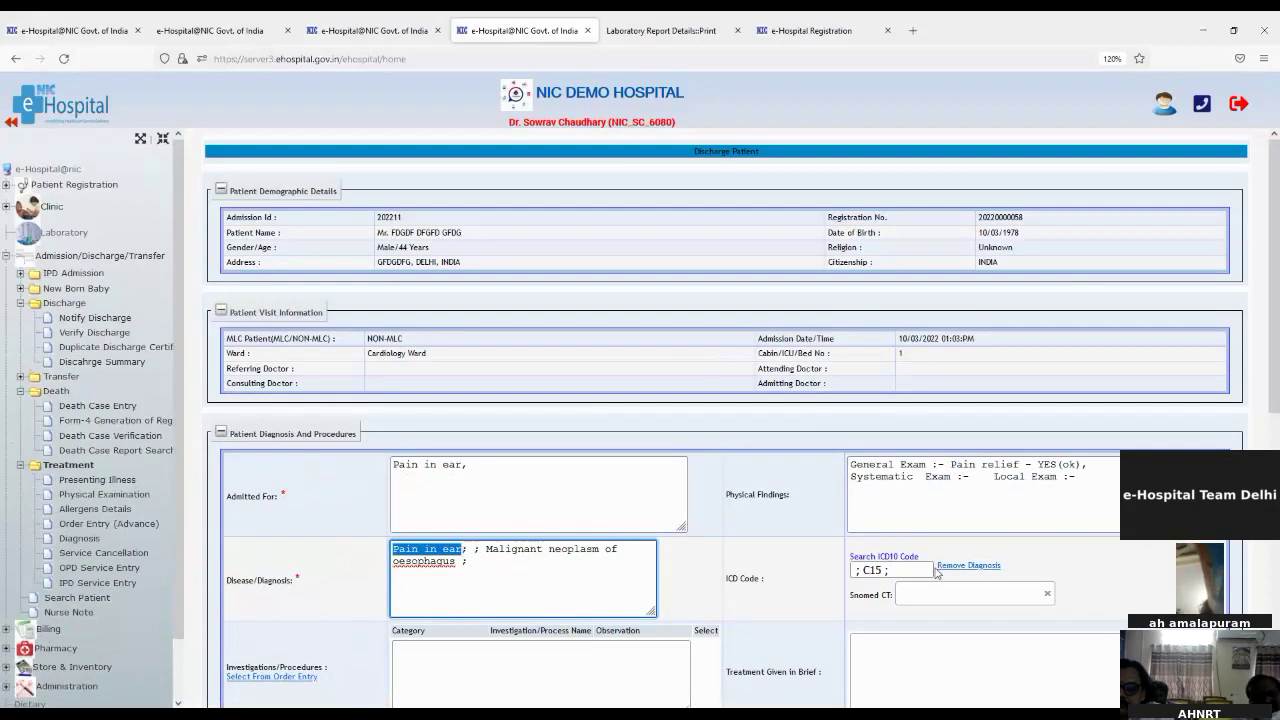
left_click(872, 570)
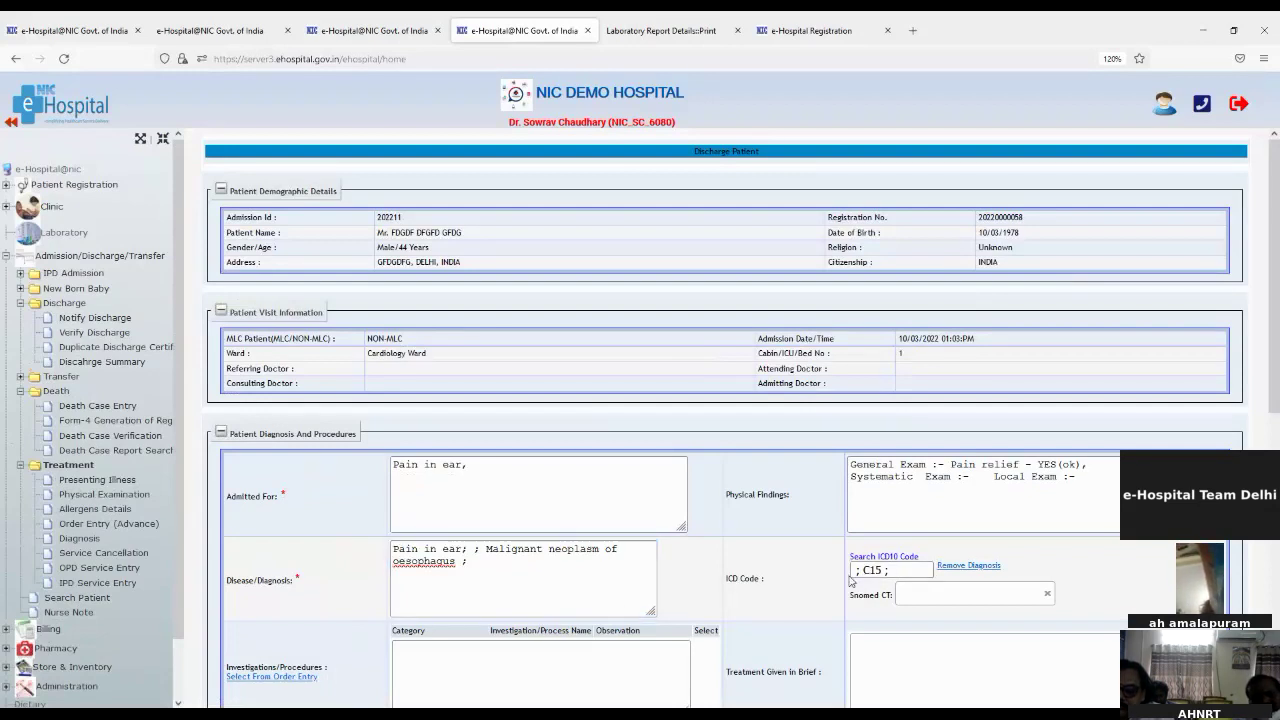
scroll(468, 630, "down", 3)
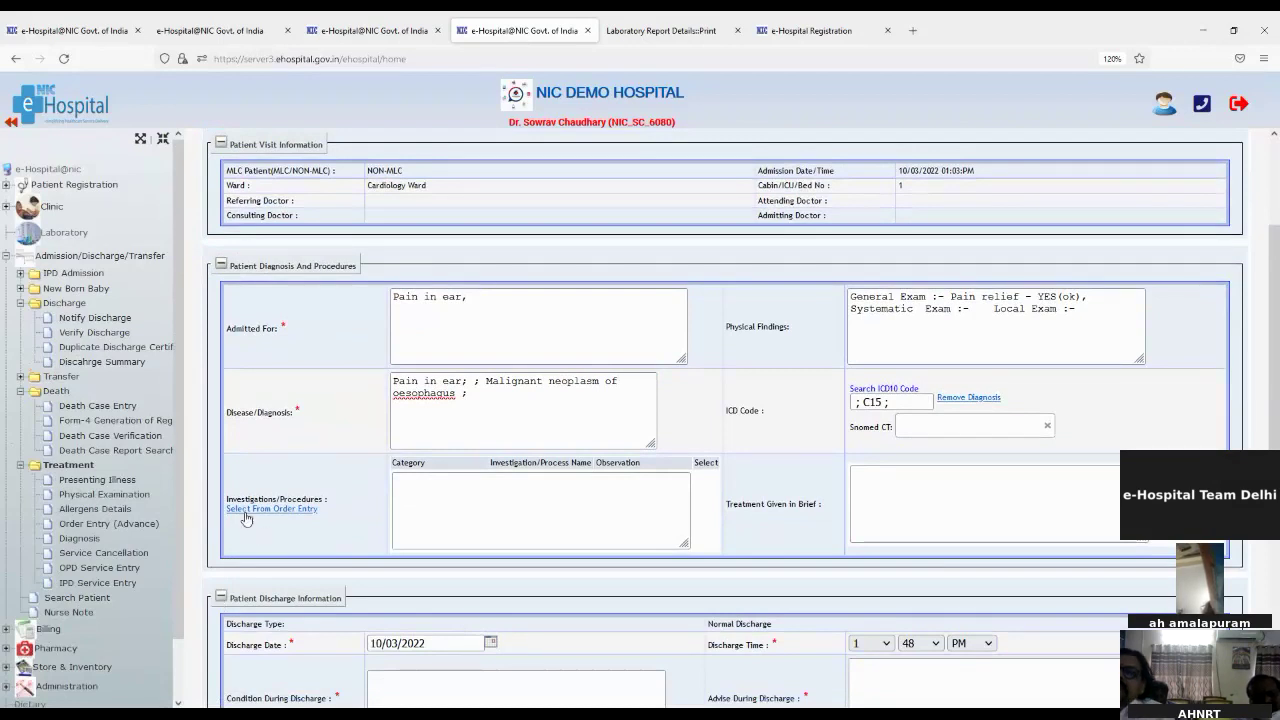
left_click(246, 511)
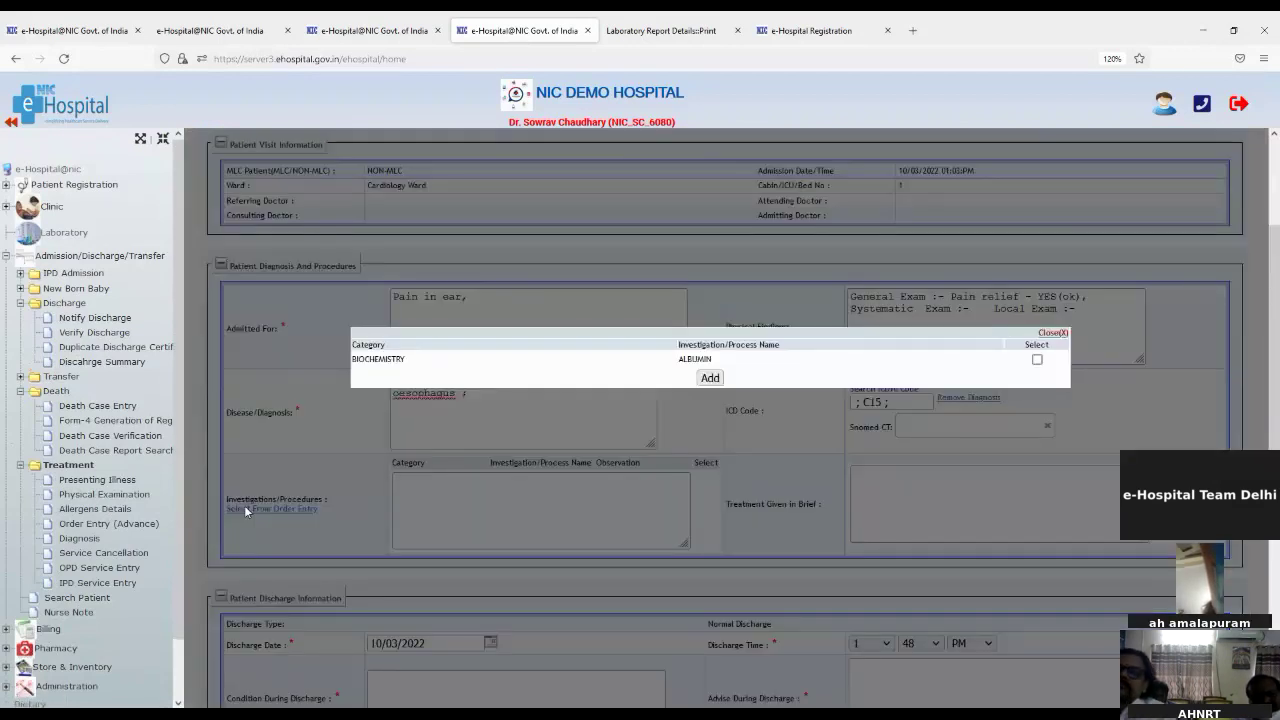
left_click(1036, 361)
left_click(709, 378)
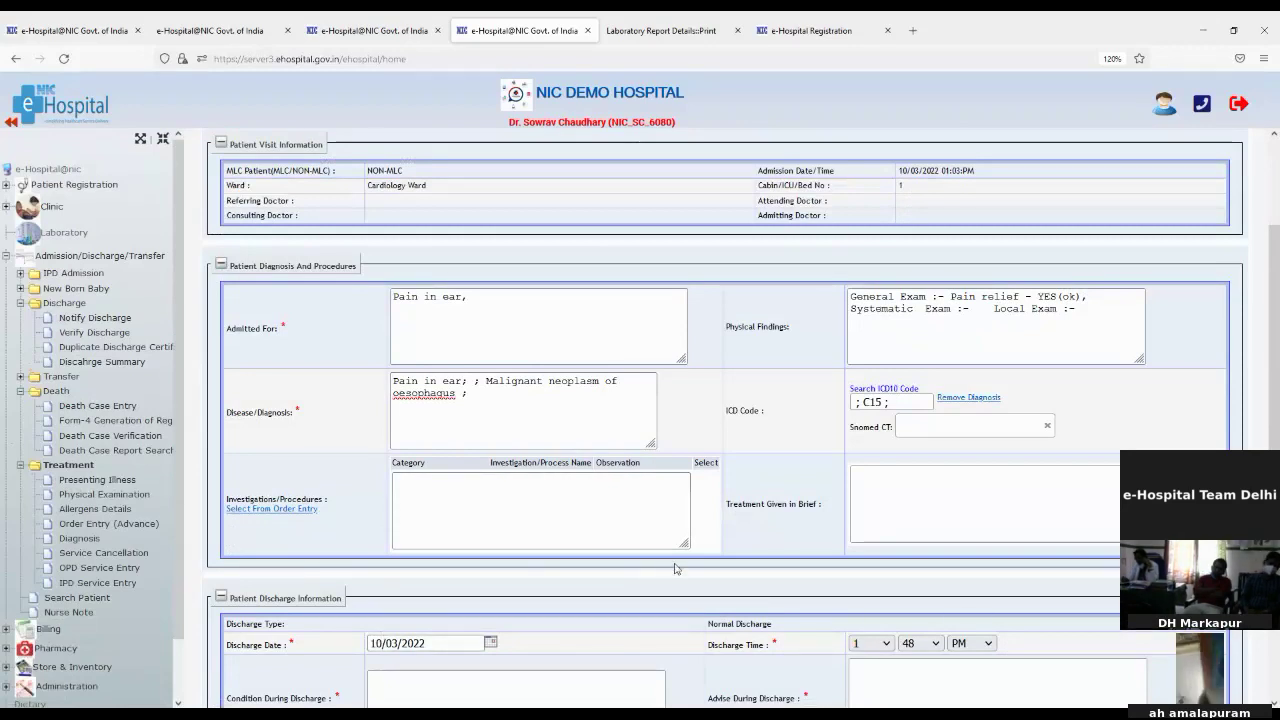
scroll(675, 568, "down", 2)
Step: Fill in treatment 'test', condition 'Ok', advice 'Take rest' and summary 'test'
left_click(940, 412)
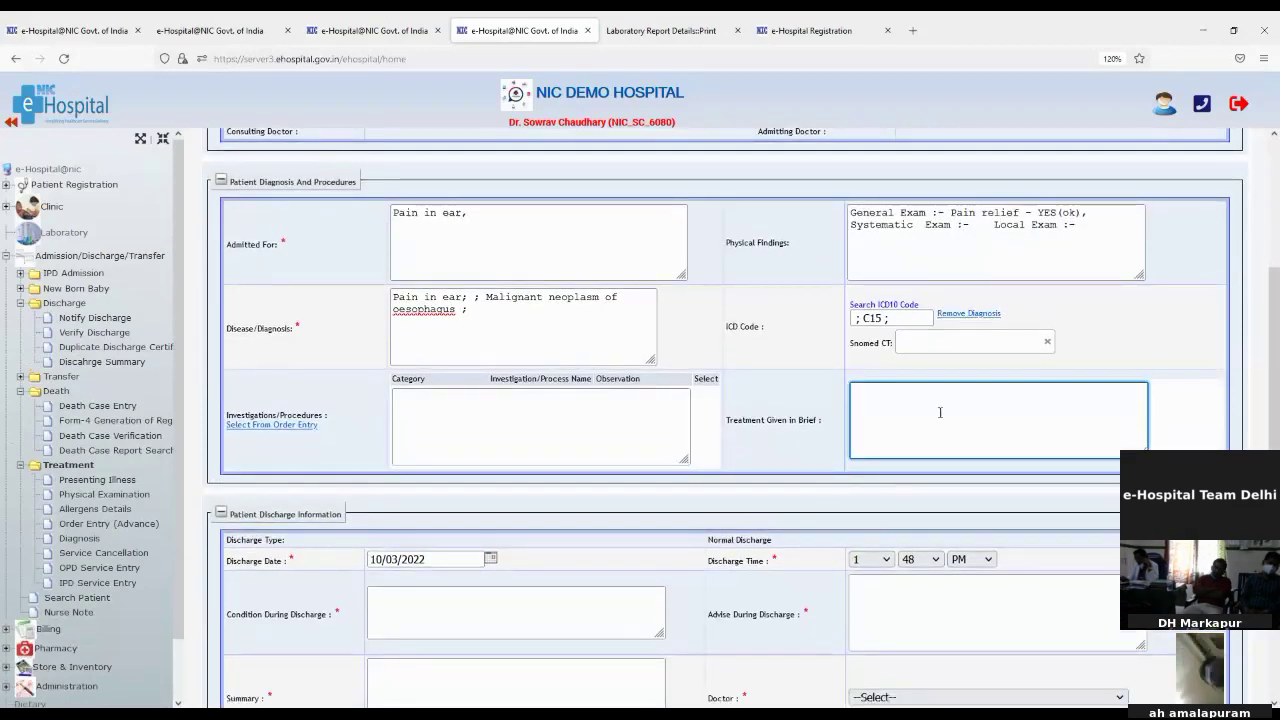
type("test")
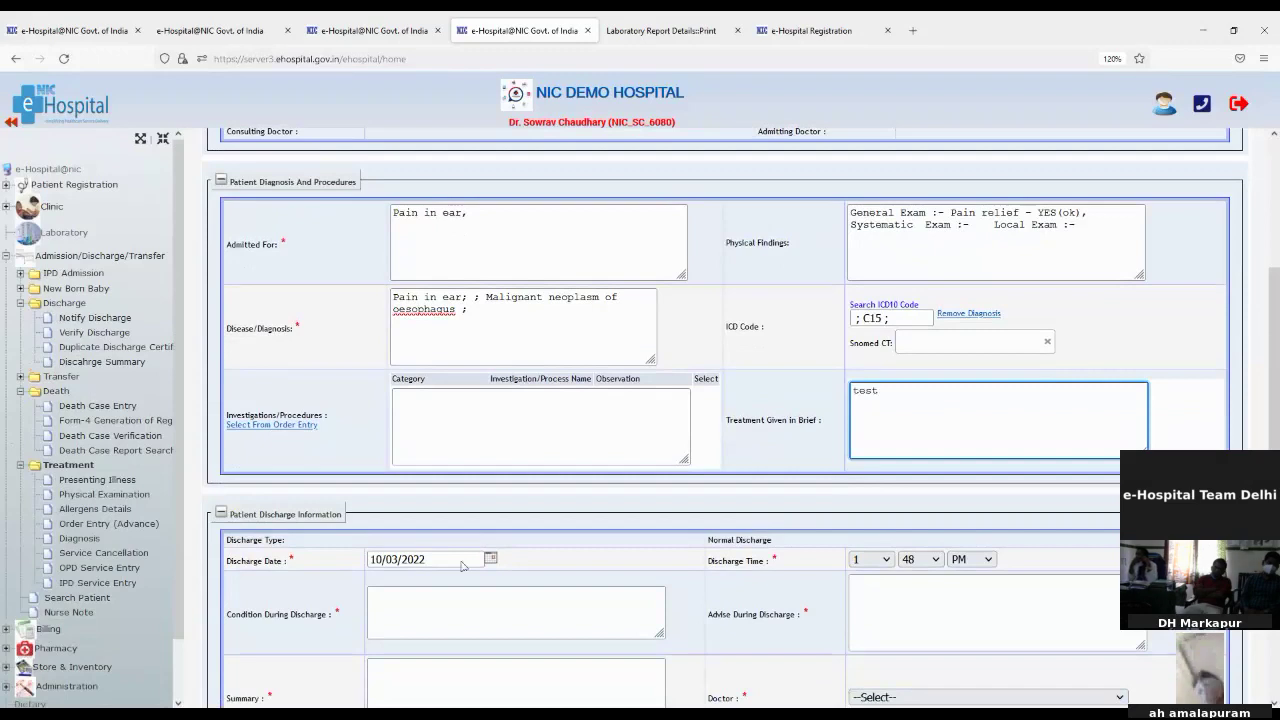
left_click(398, 595)
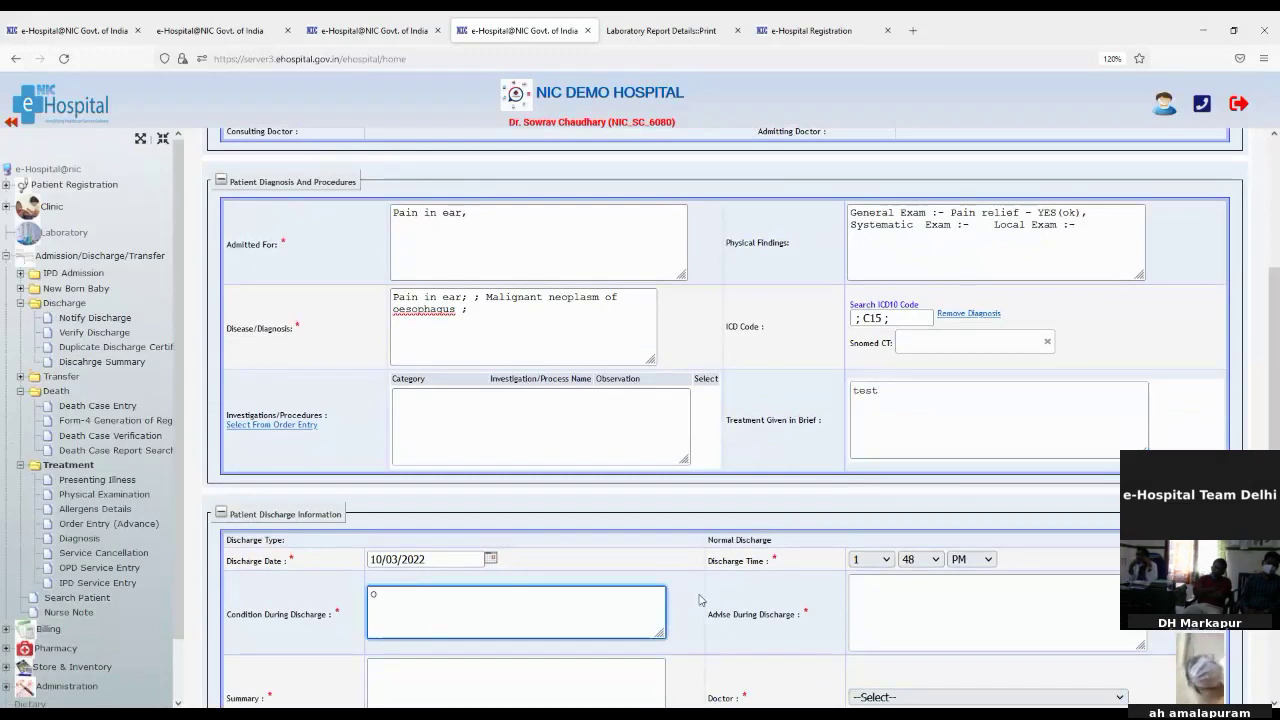
left_click(978, 613)
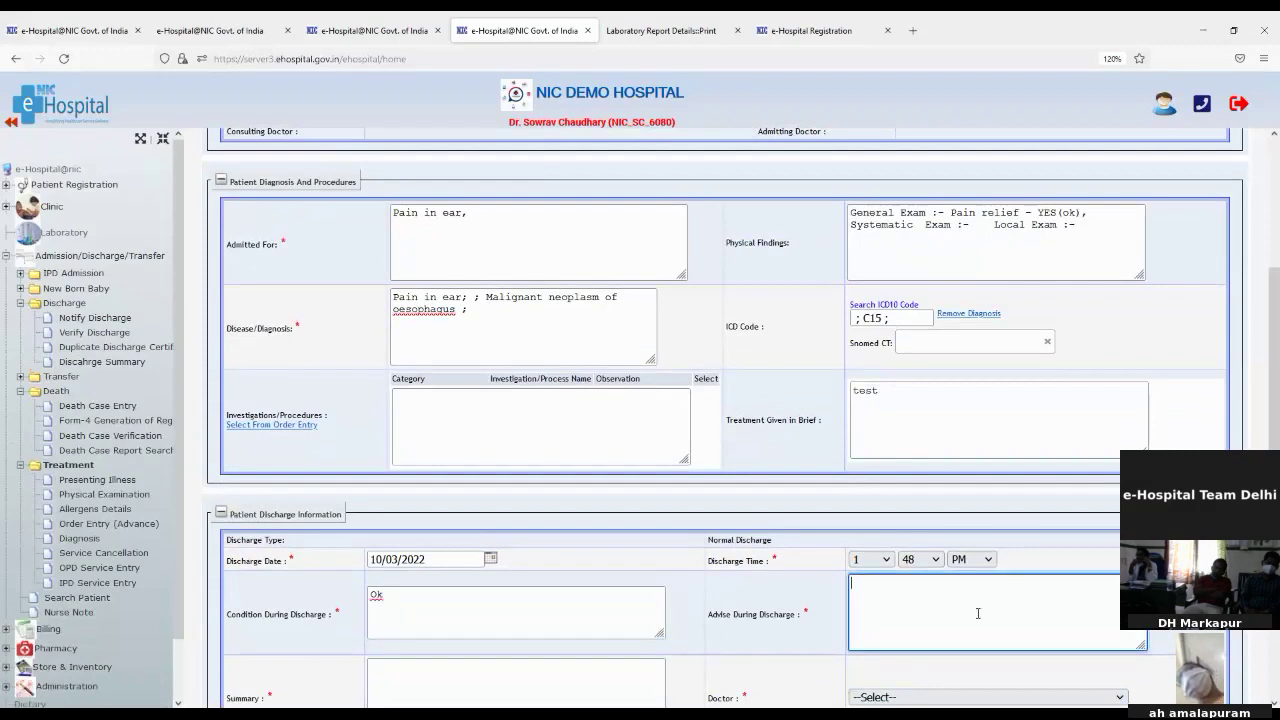
type("Take re")
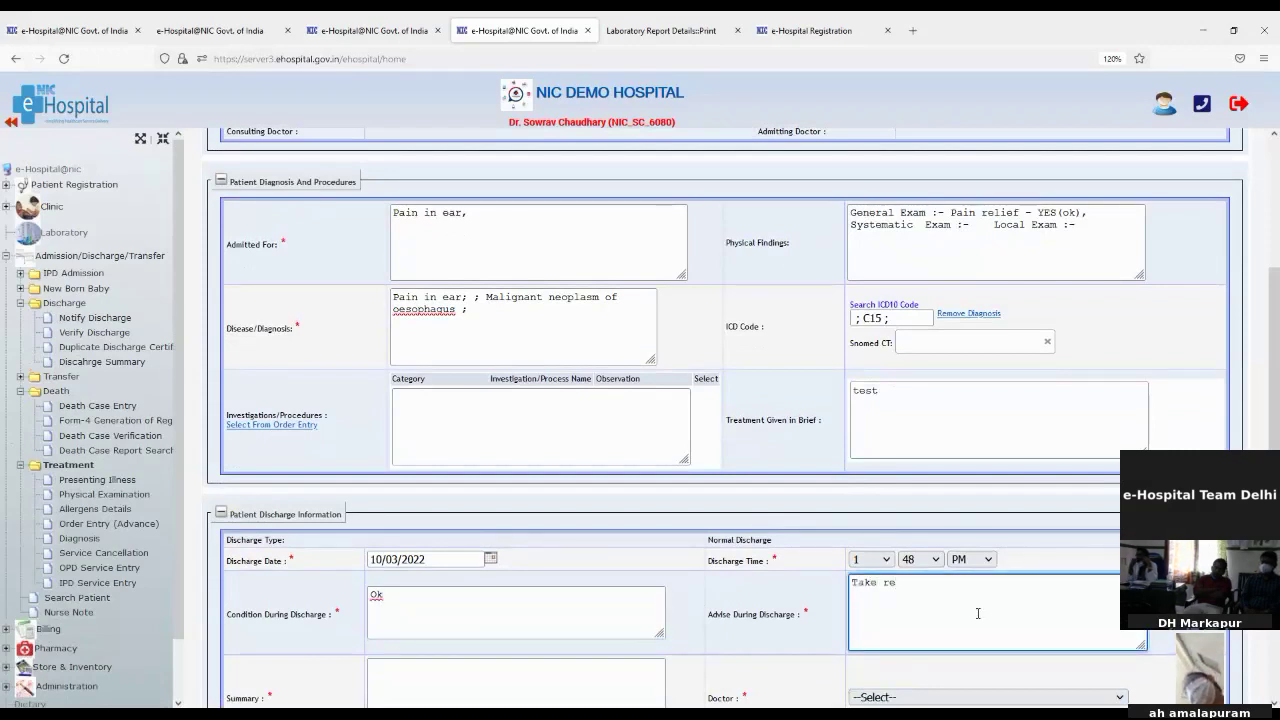
type("st and")
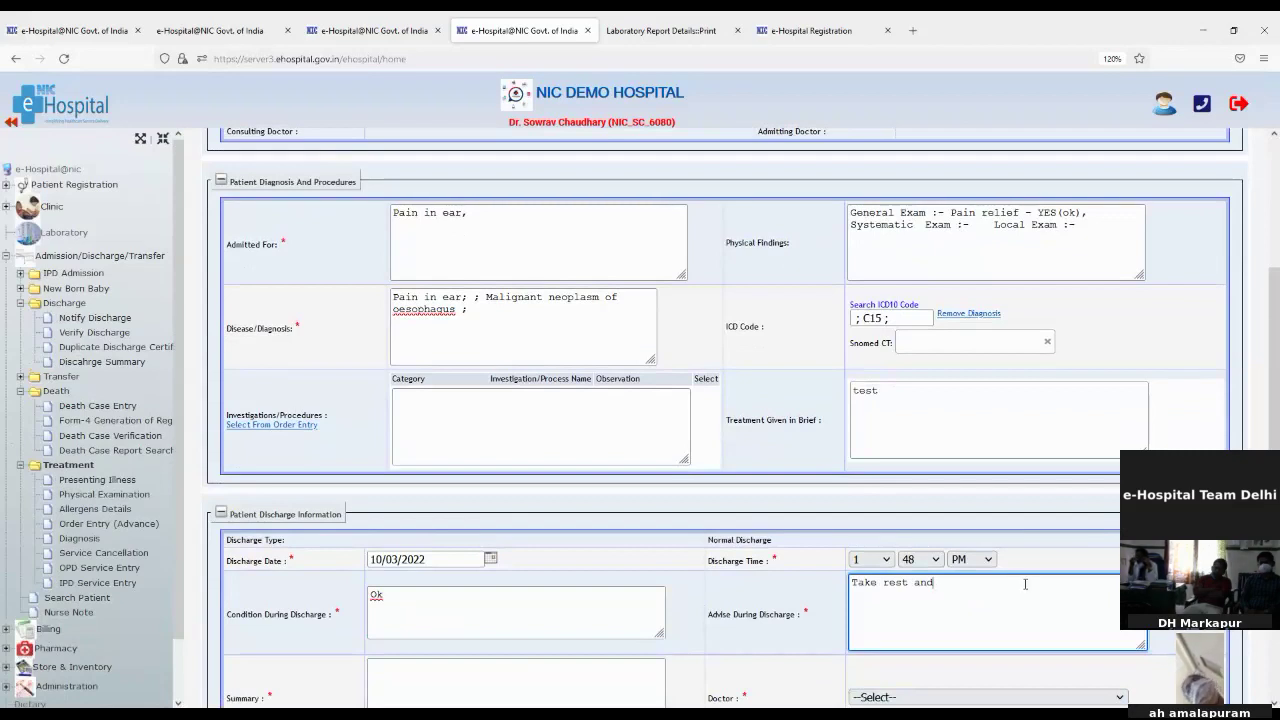
key("BackSpace")
key("BackSpace")
key("BackSpace")
key("BackSpace")
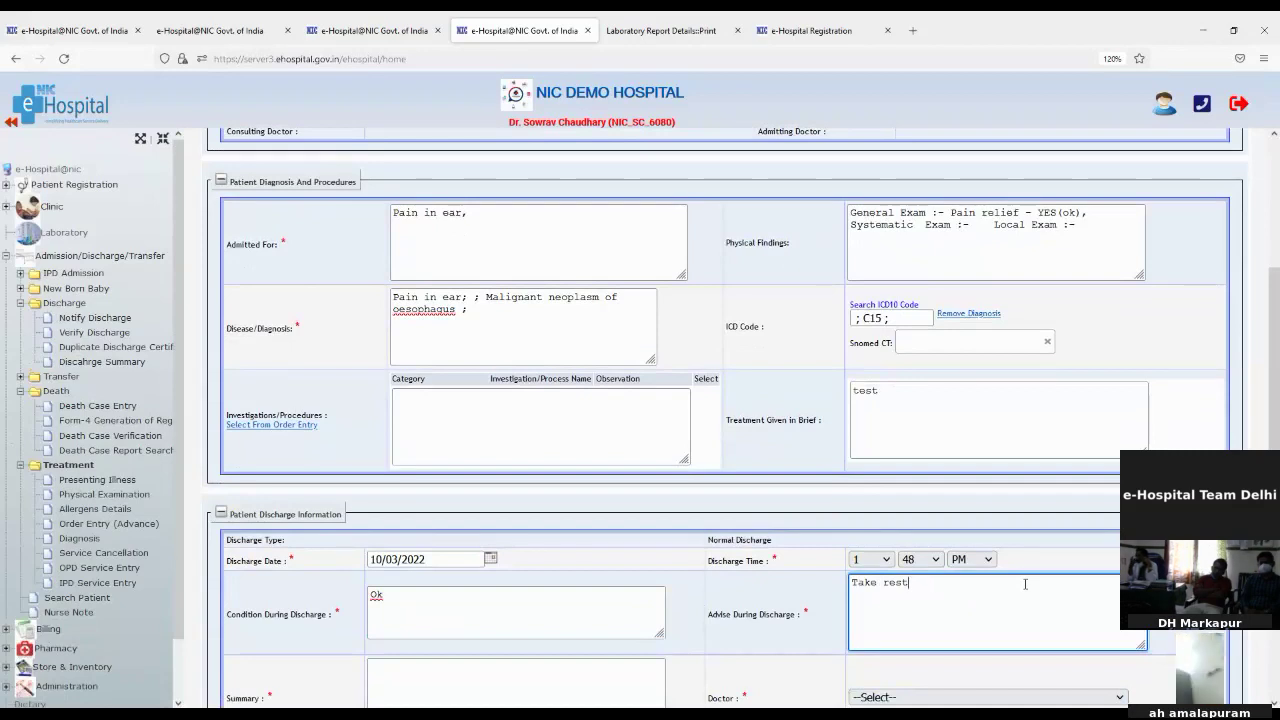
scroll(710, 600, "down", 3)
left_click(529, 540)
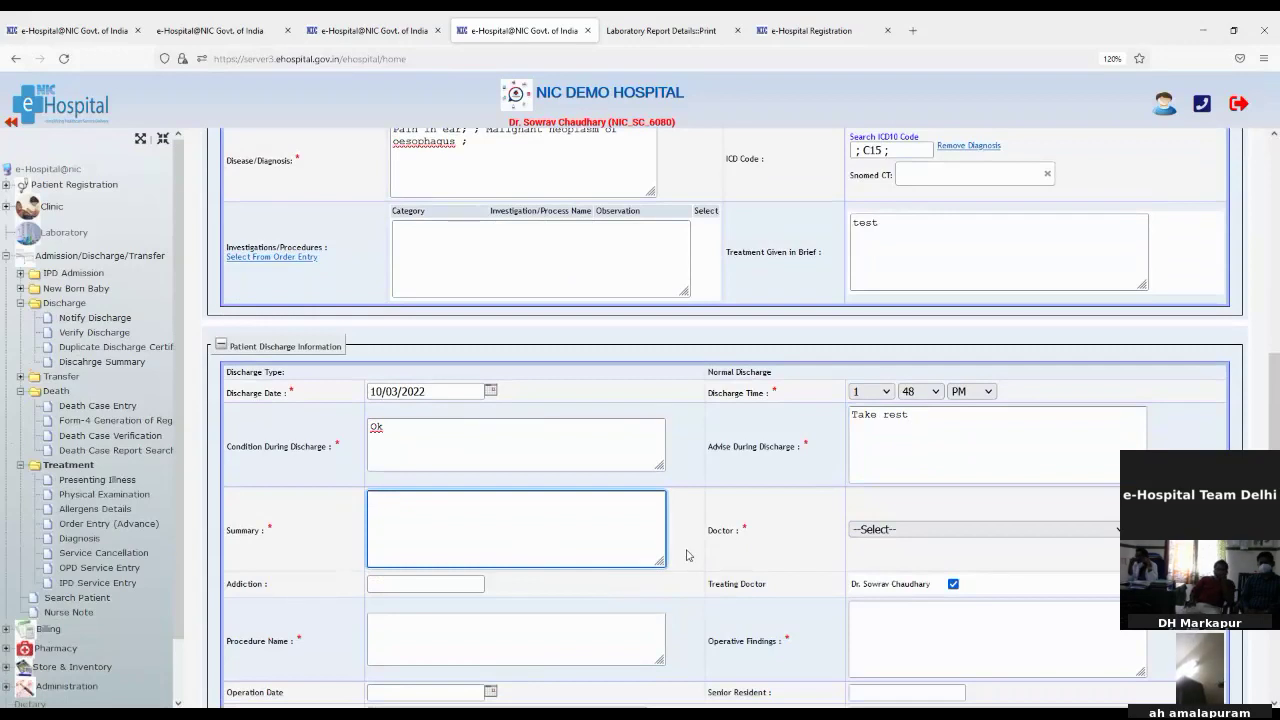
type("test")
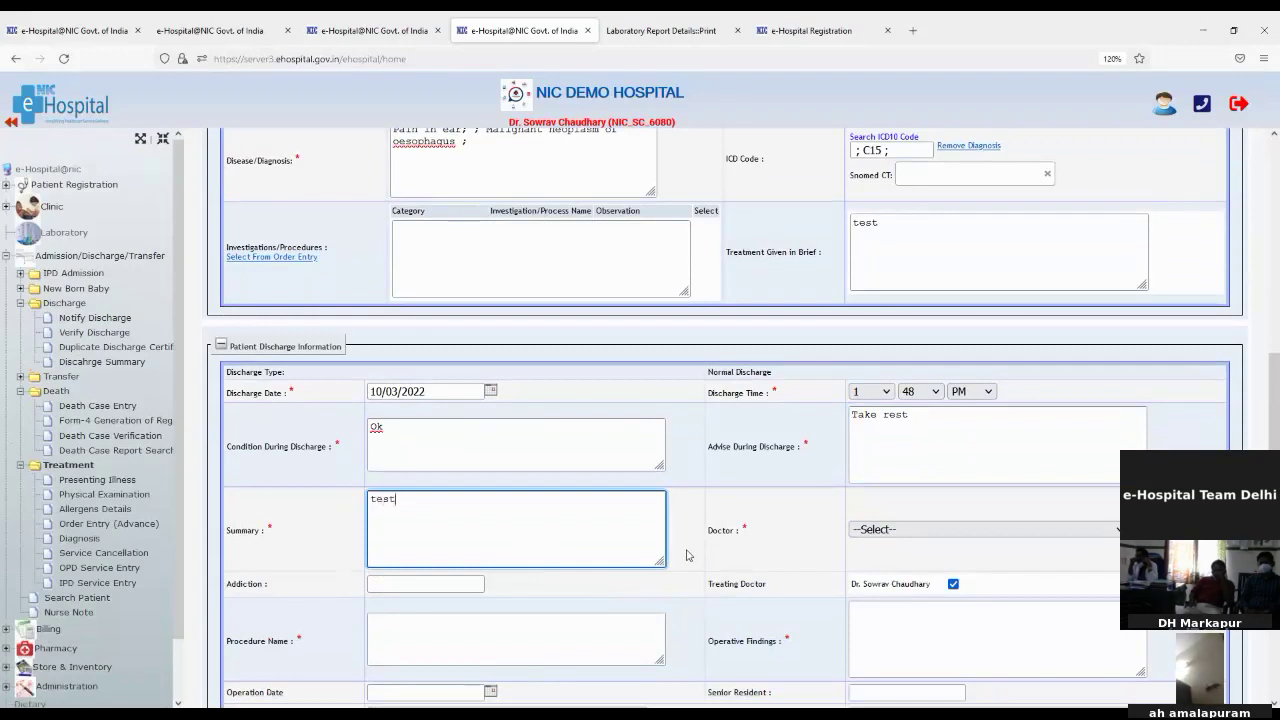
Step: Assign the Cardiology department doctor and keep the Treating Doctor box ticked
left_click(939, 530)
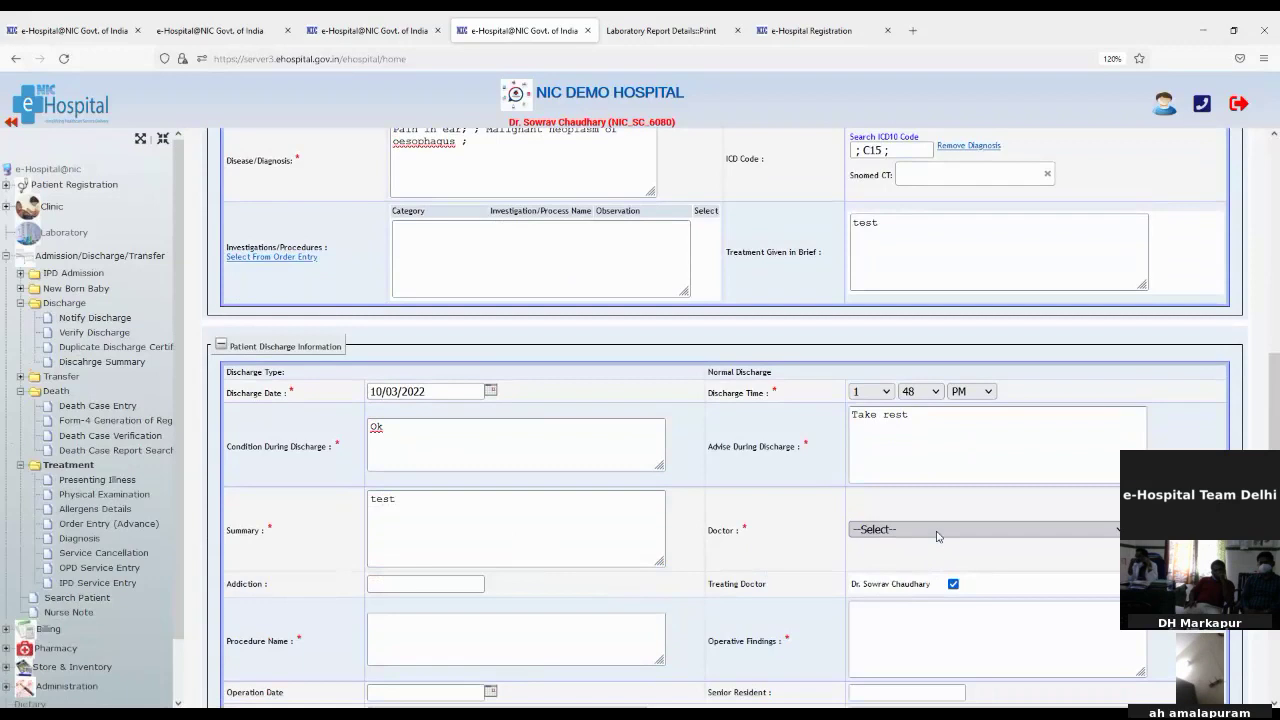
left_click(926, 578)
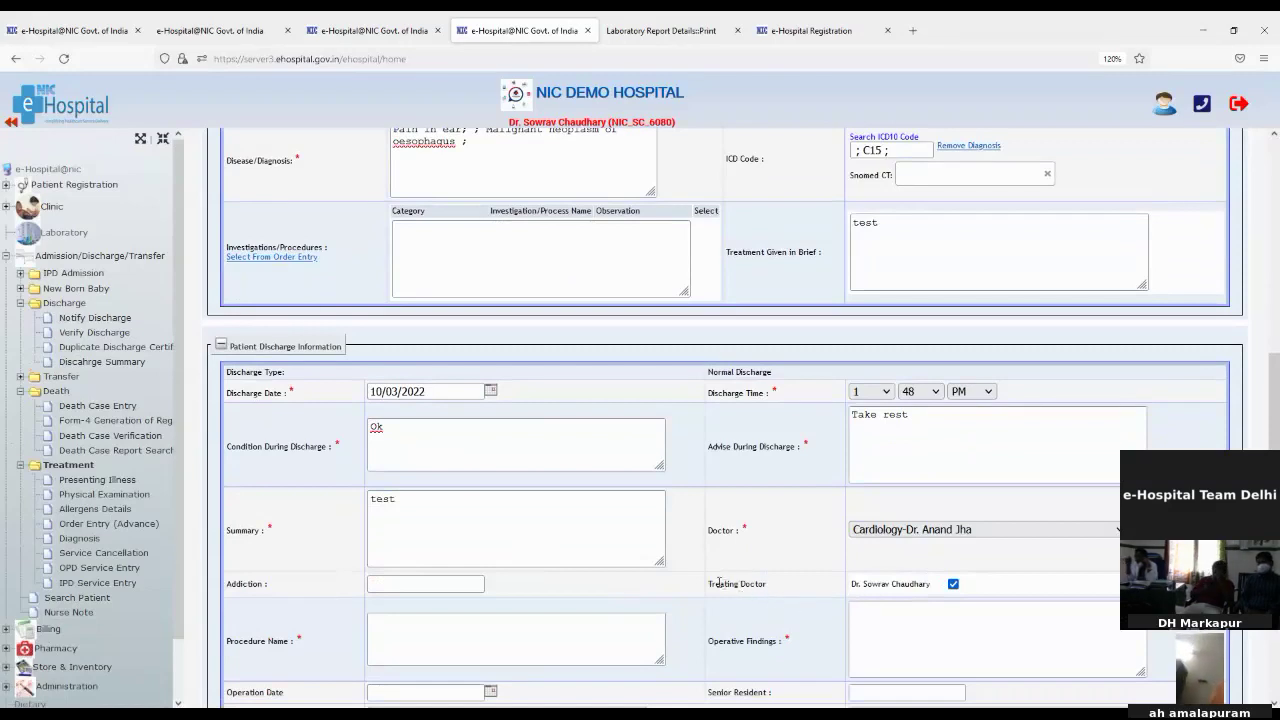
left_click_drag(717, 582, 784, 592)
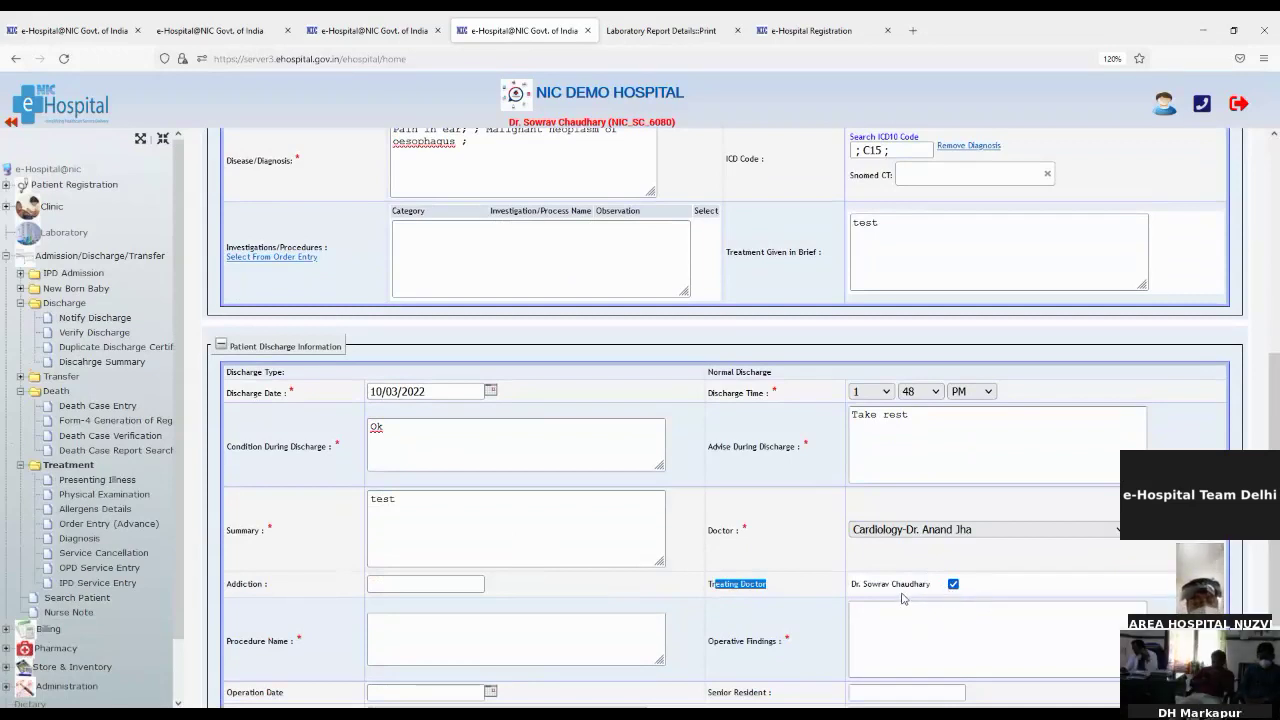
left_click(953, 585)
left_click(953, 585)
Step: Highlight the 'Bill Settlement Pending...' notice at the bottom of the form
scroll(456, 592, "down", 3)
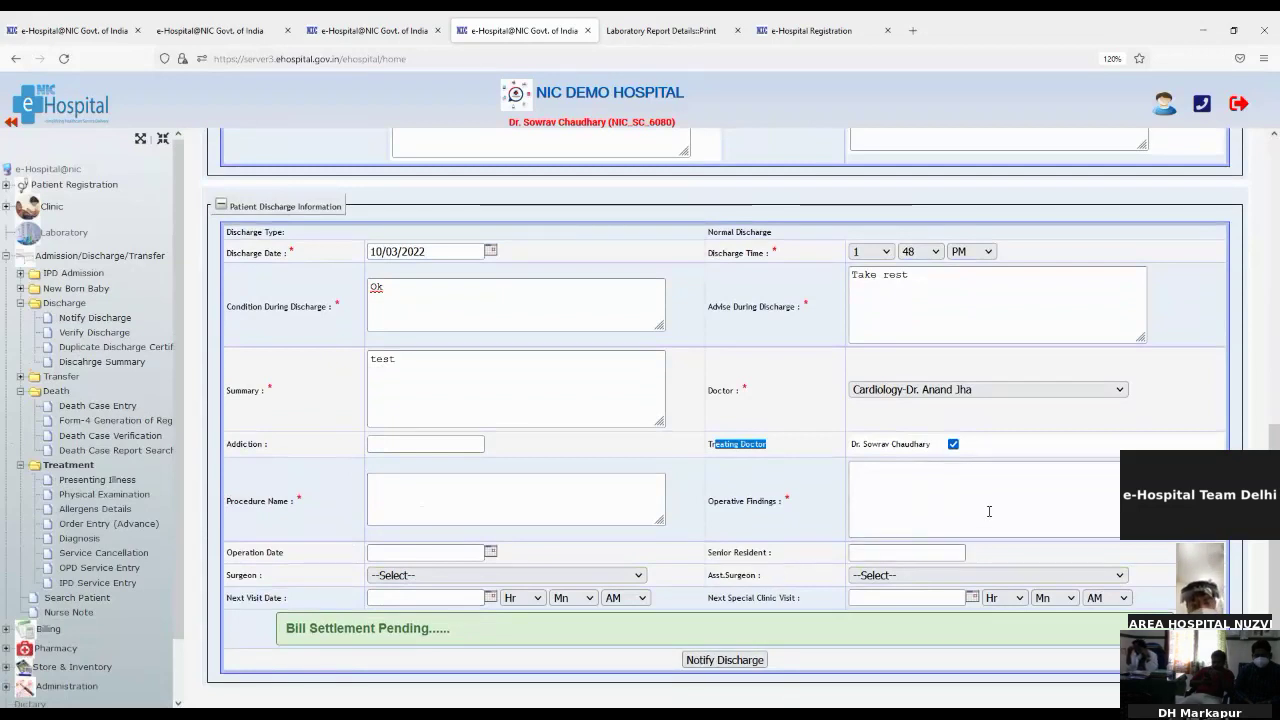
left_click(289, 628)
left_click_drag(289, 628, 442, 631)
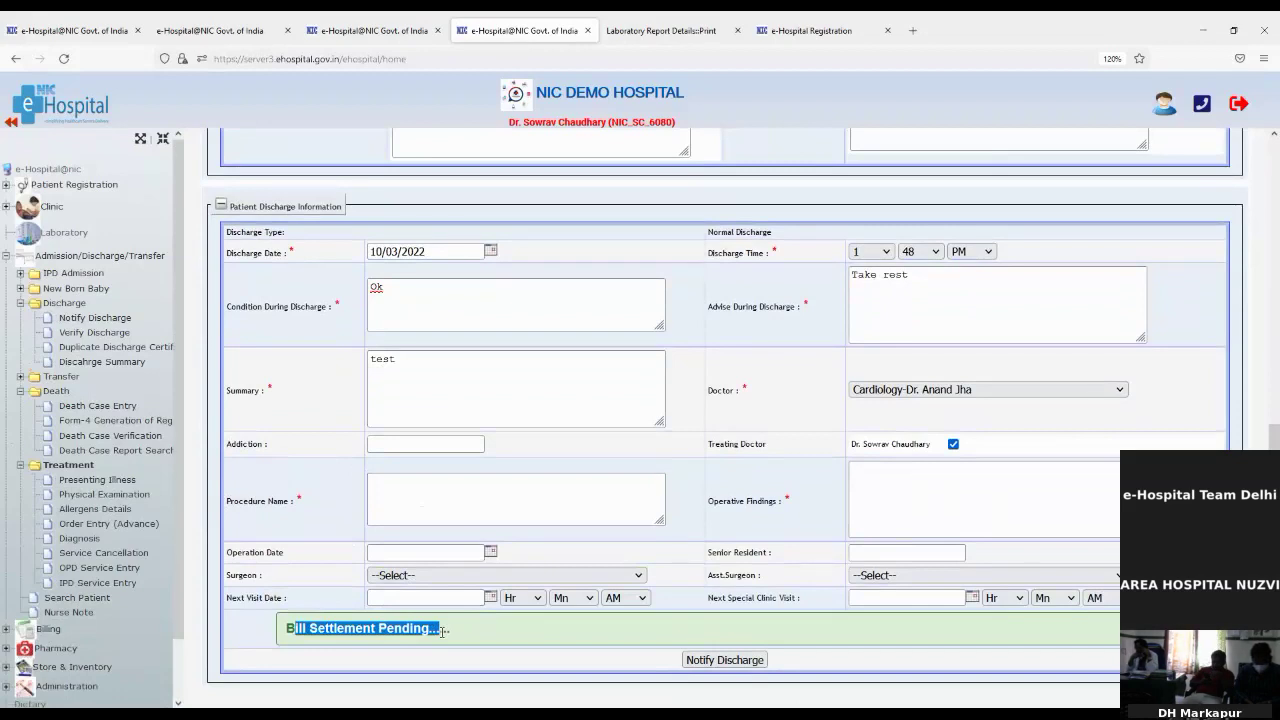
left_click(273, 625)
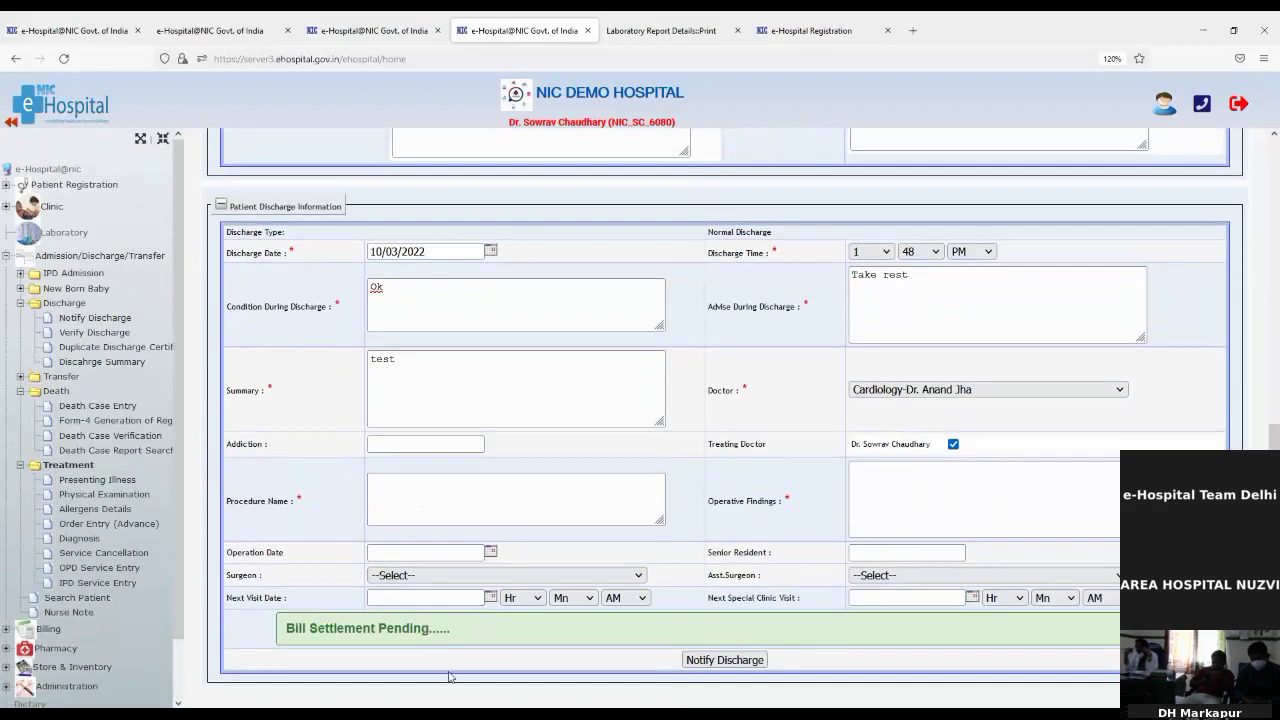
Step: Submit the discharge notification as a draft and return to Notify Discharge
left_click(687, 661)
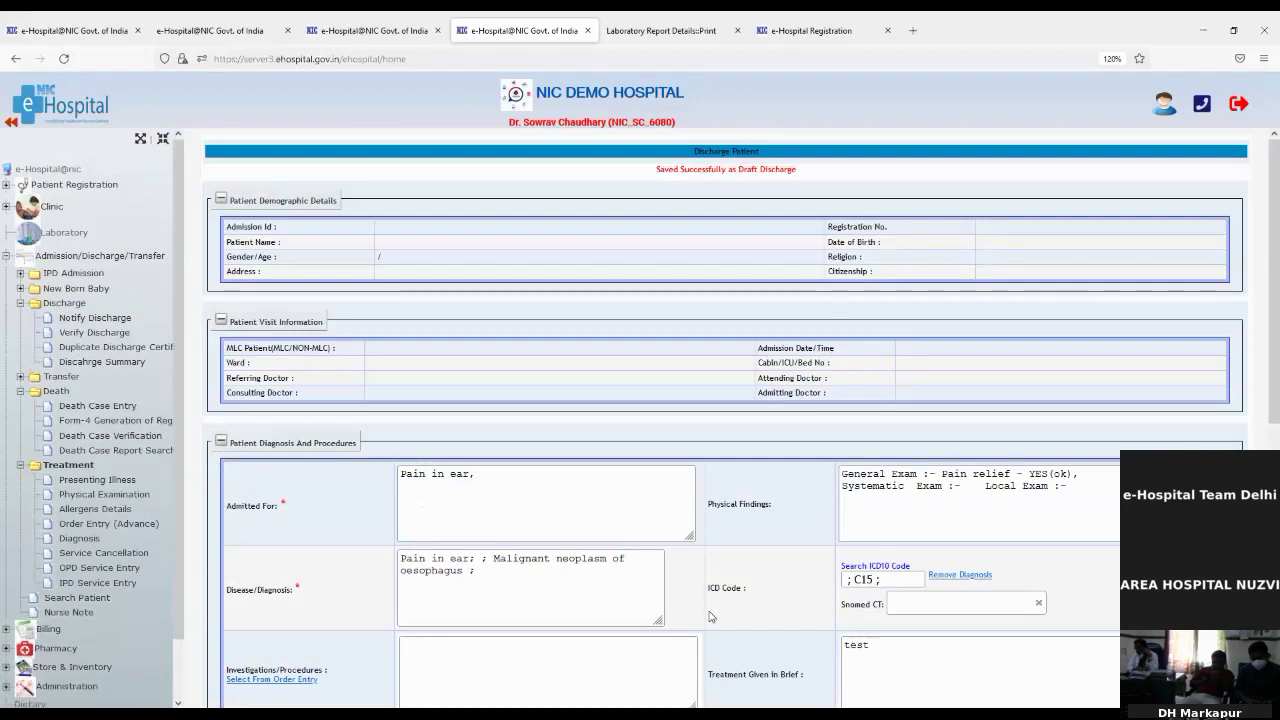
scroll(711, 616, "down", 3)
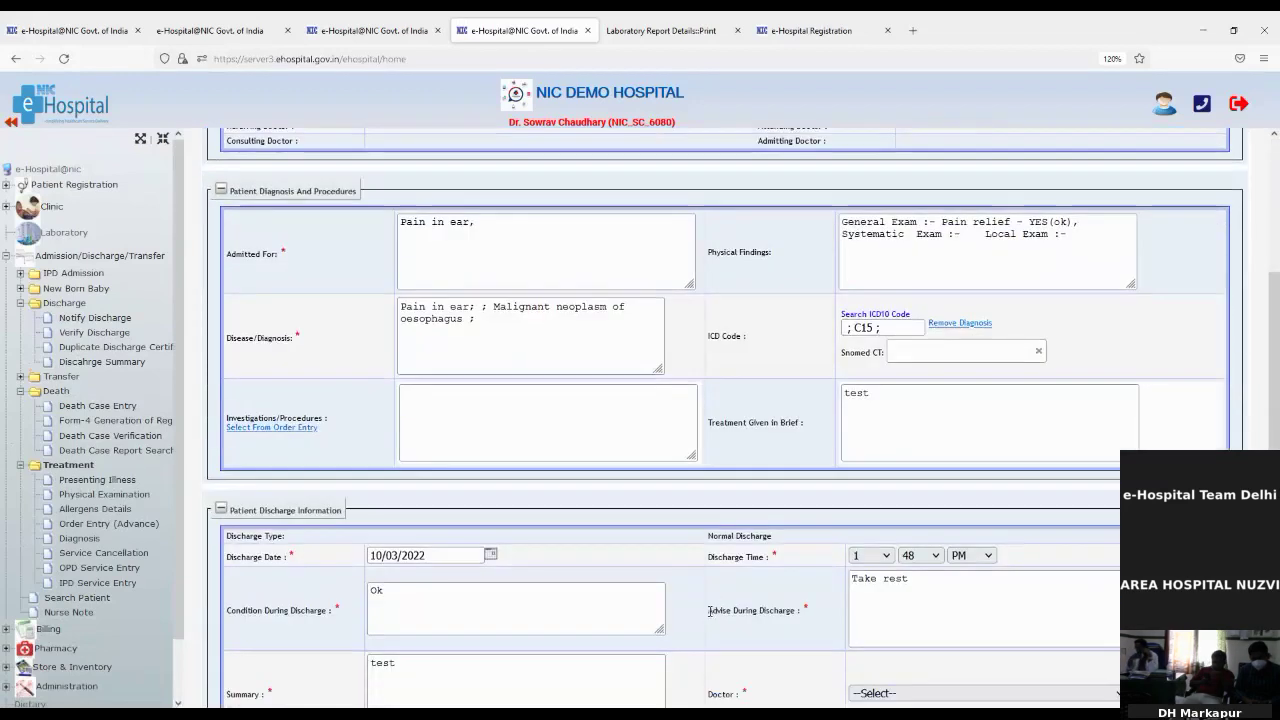
scroll(711, 611, "down", 1)
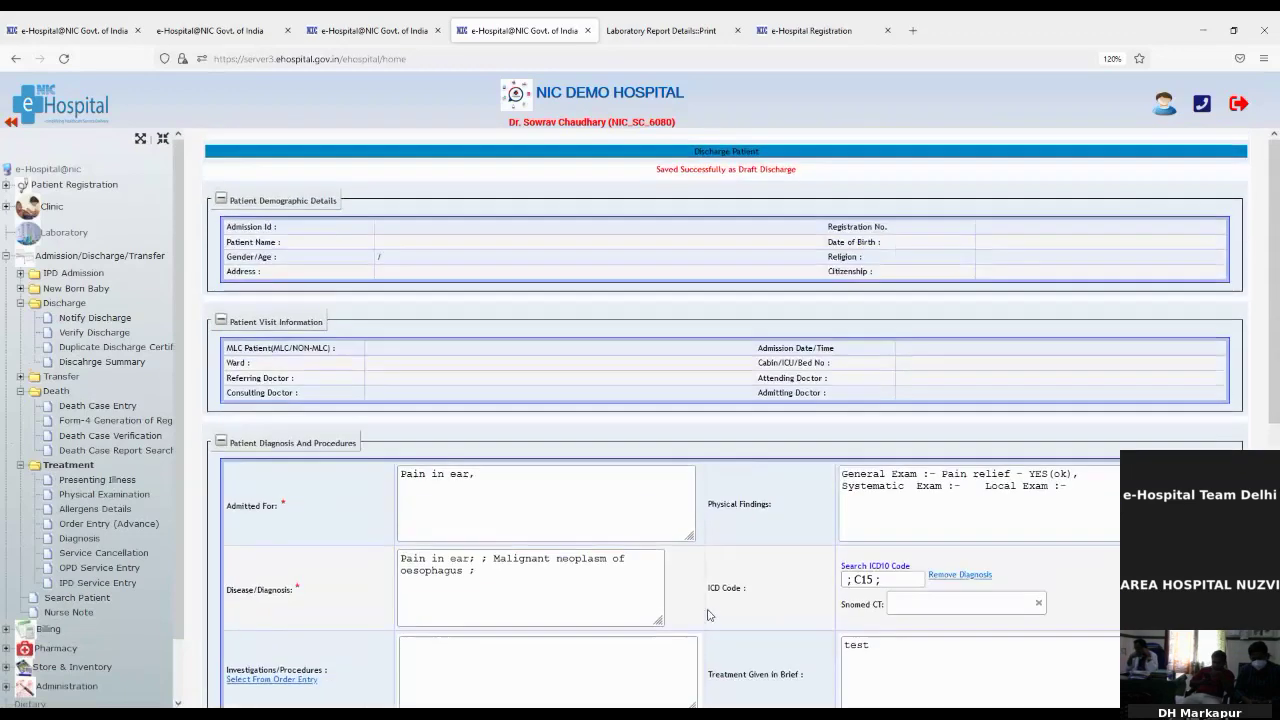
left_click(95, 317)
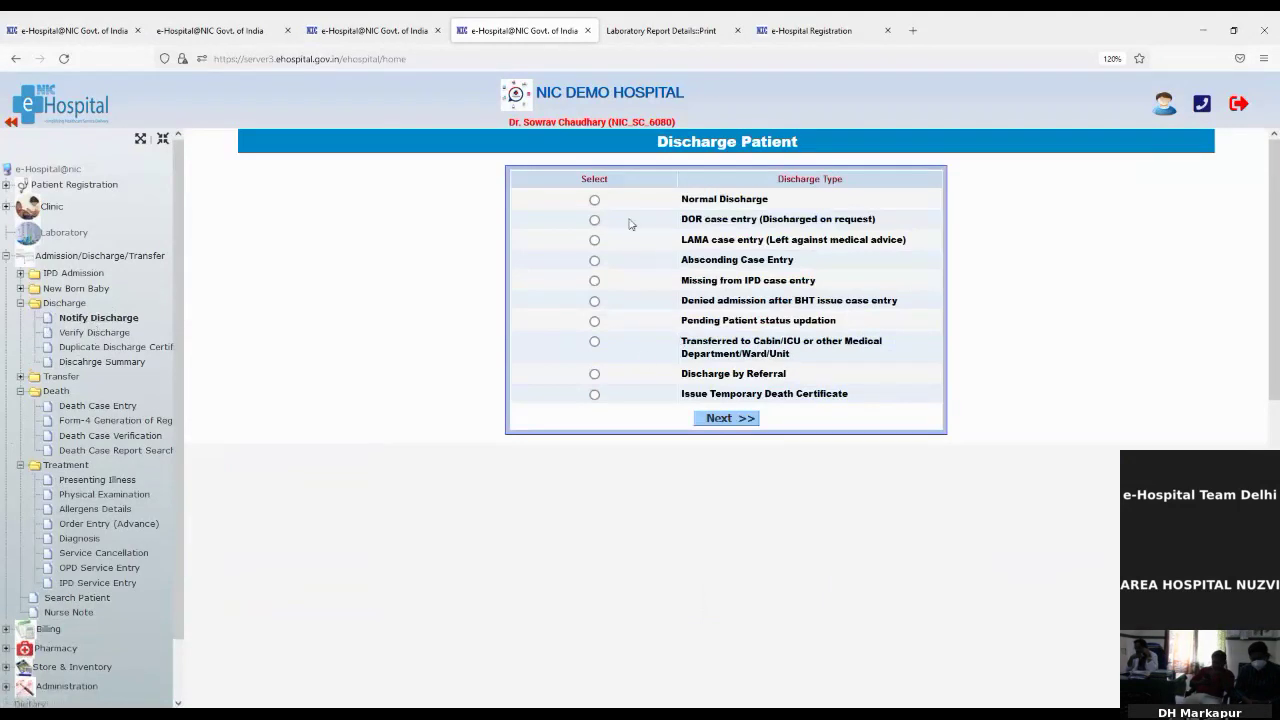
Step: Notify Normal Discharge for the patient by UHID and print the provisional discharge report
left_click(595, 201)
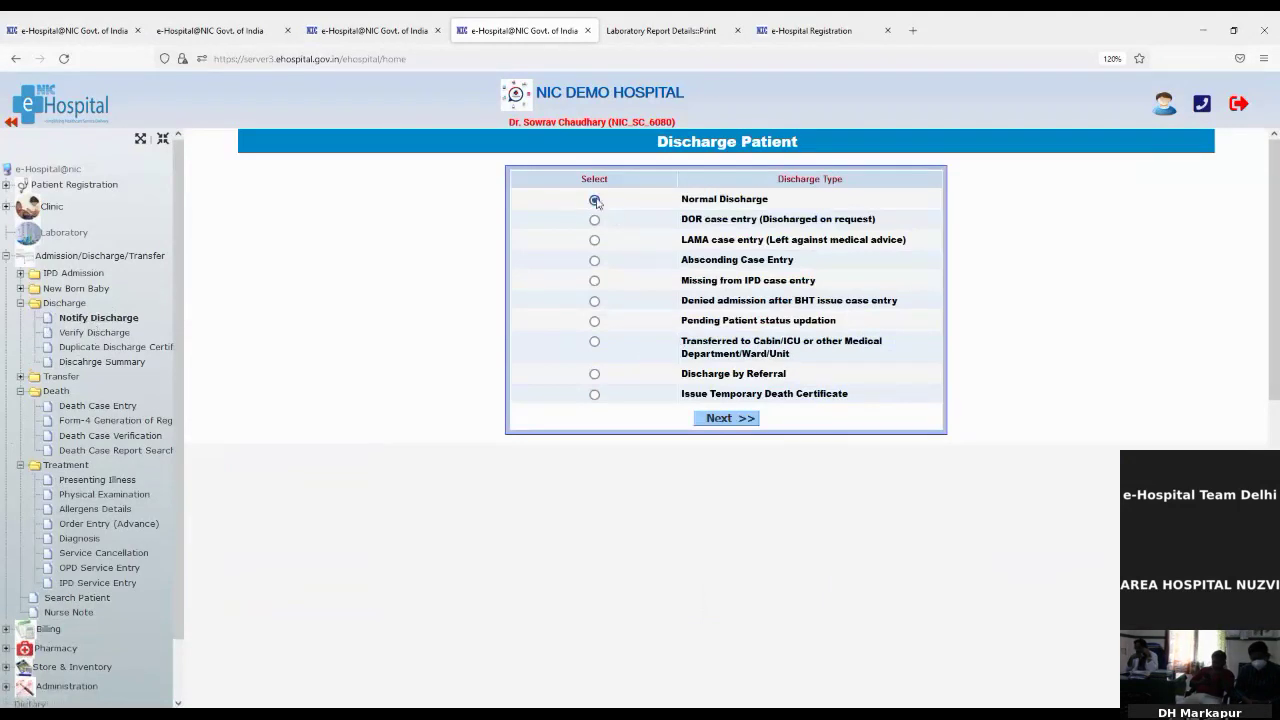
left_click(733, 418)
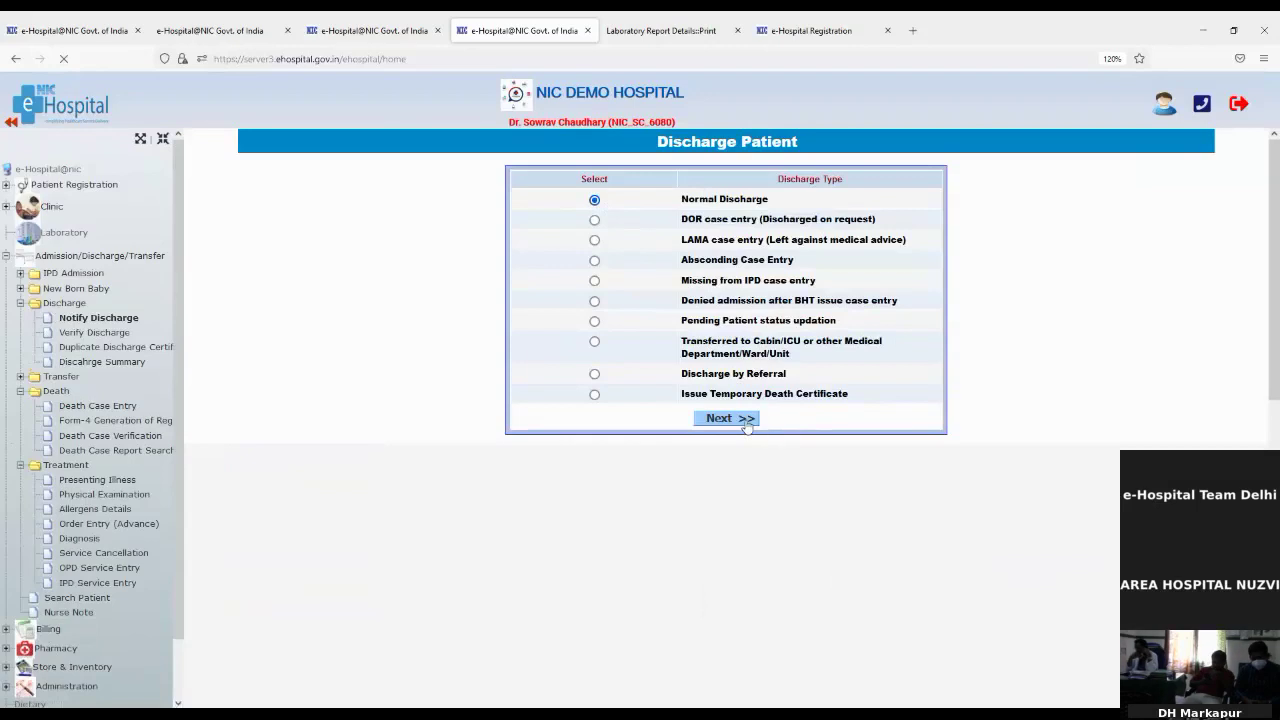
left_click(533, 190)
key("ctrl+v")
left_click(646, 222)
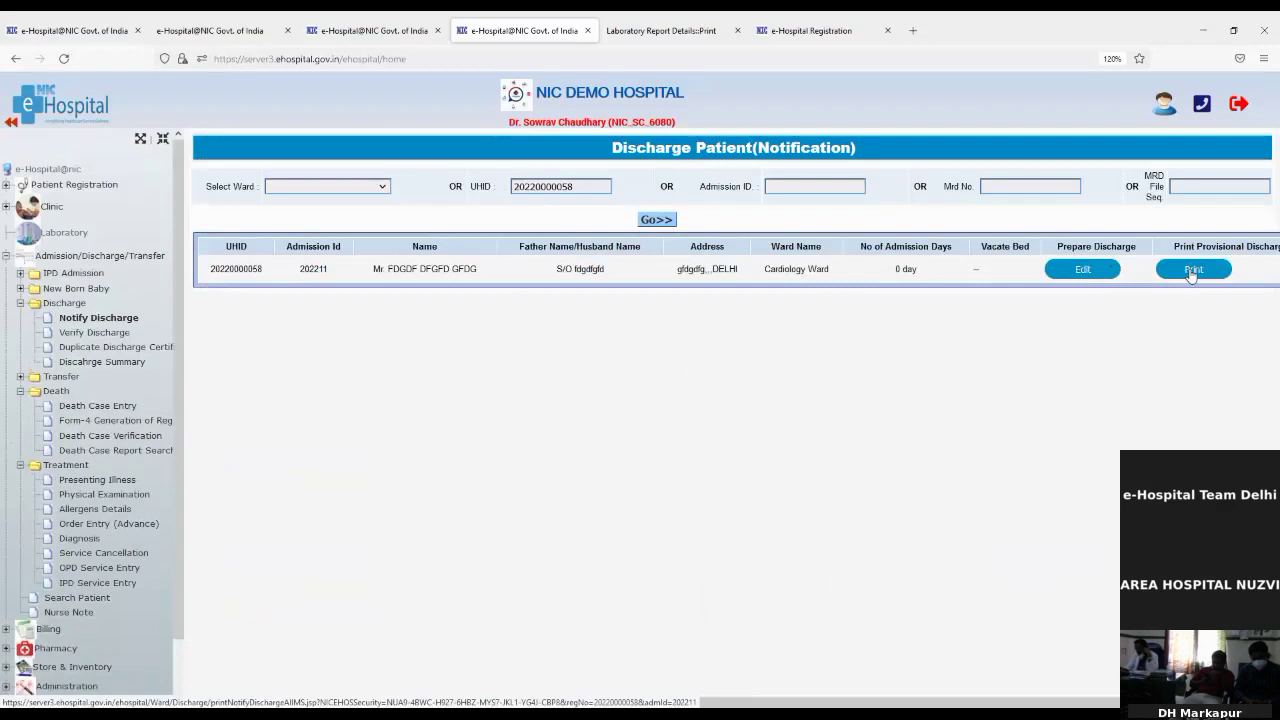
left_click(1191, 276)
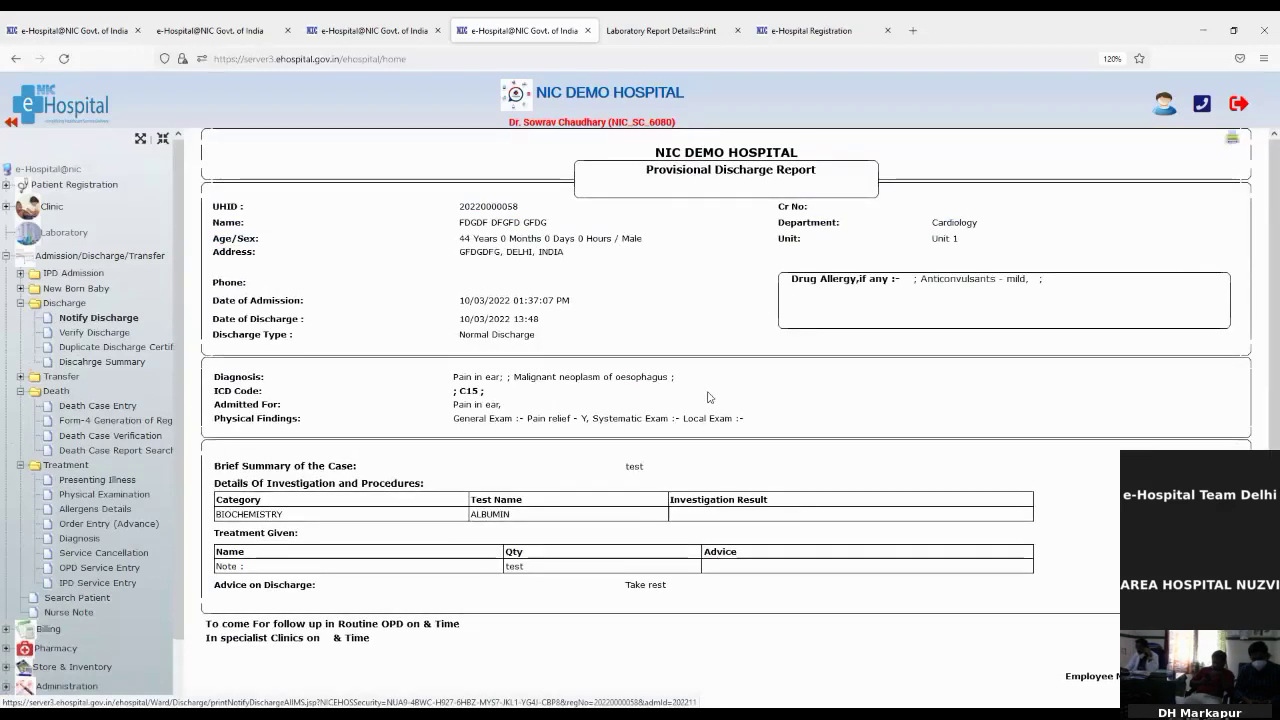
scroll(720, 482, "down", 2)
scroll(720, 482, "up", 2)
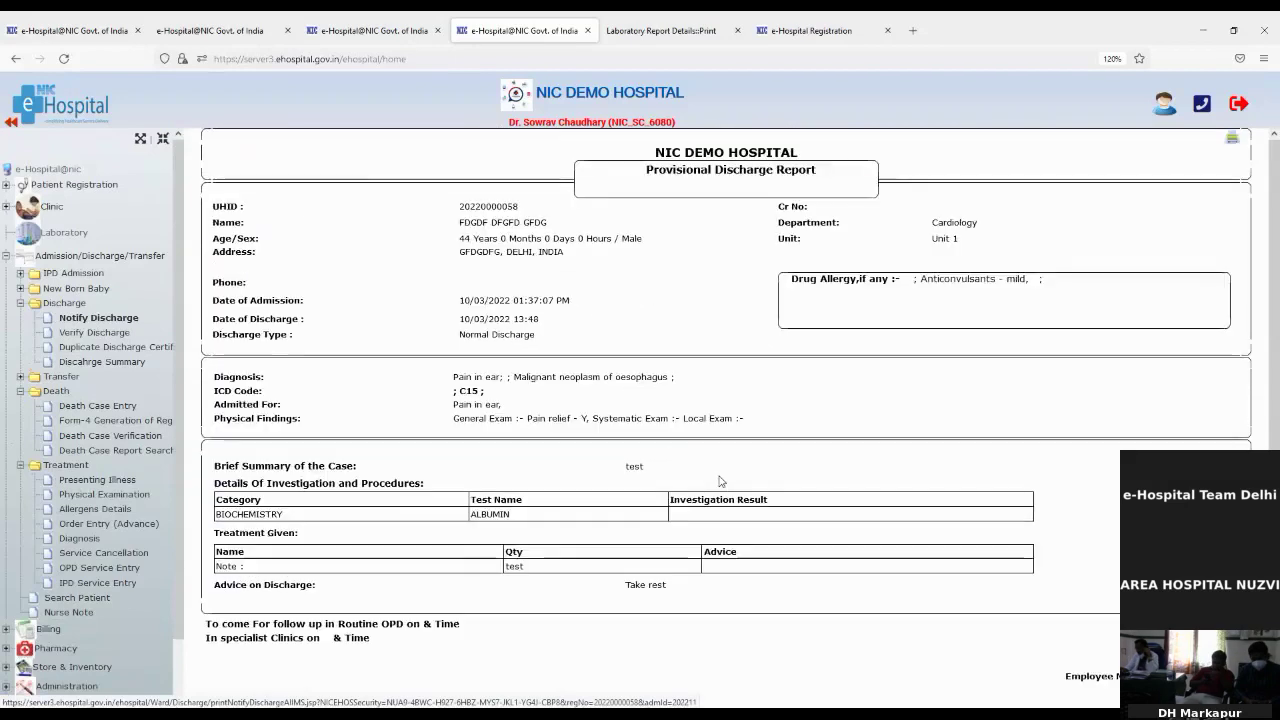
Step: Find the patient's pending discharge in Verify Discharge by UHID and select it
left_click(64, 333)
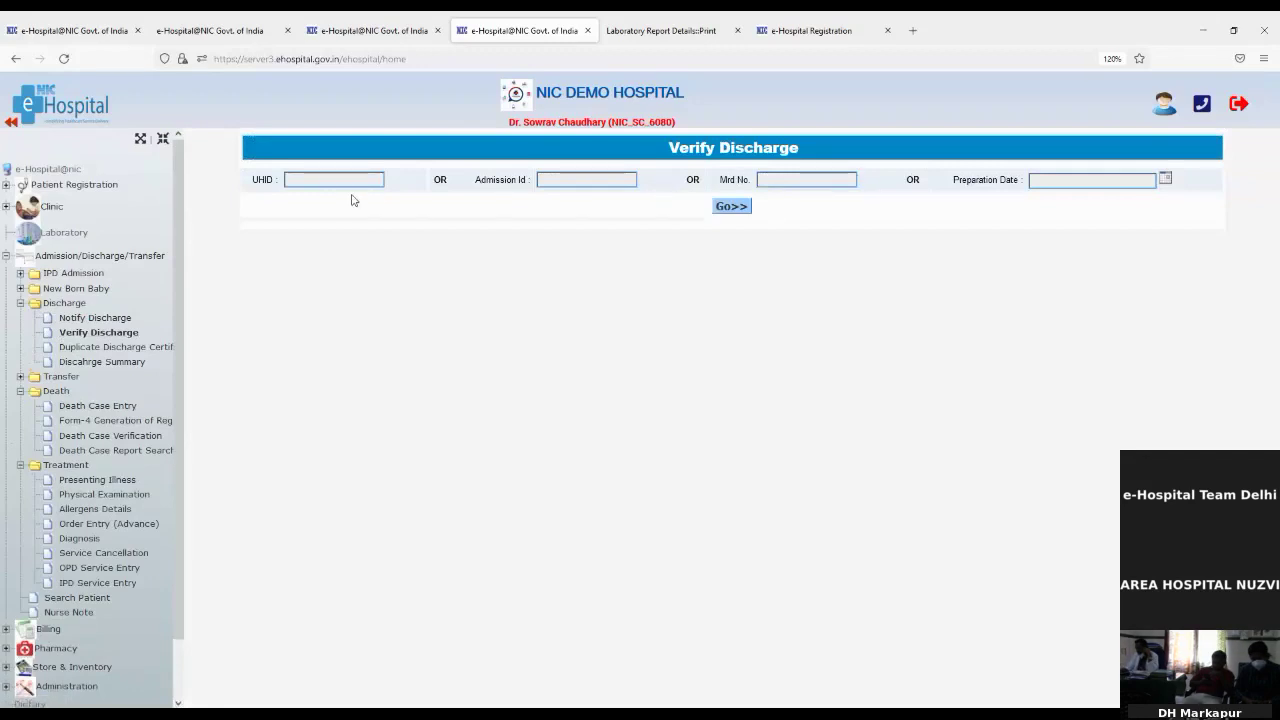
left_click(319, 181)
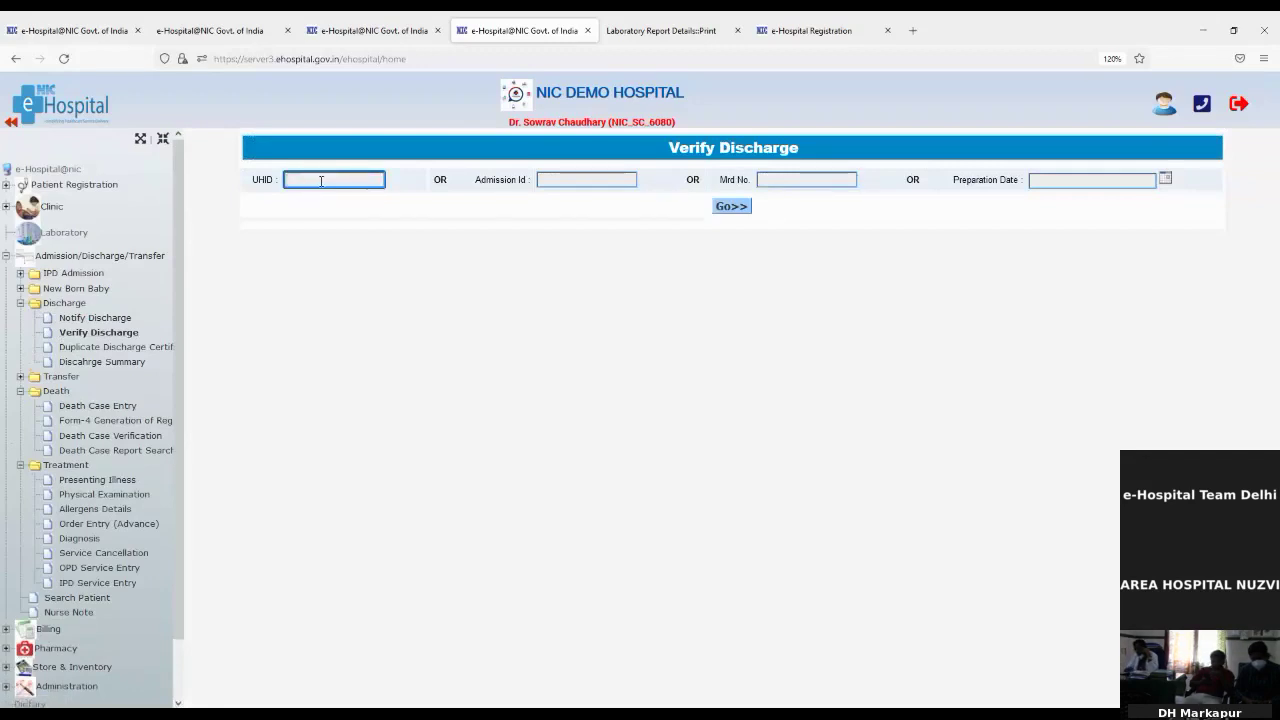
key("ctrl+v")
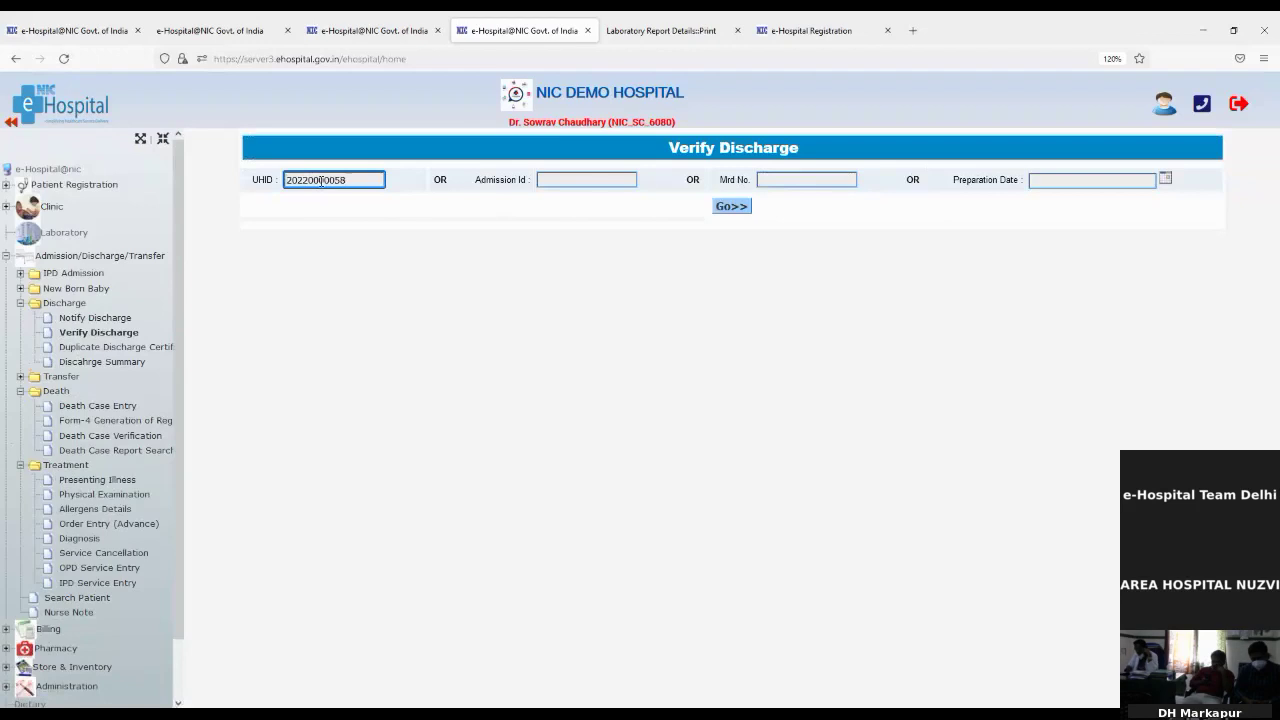
left_click(720, 208)
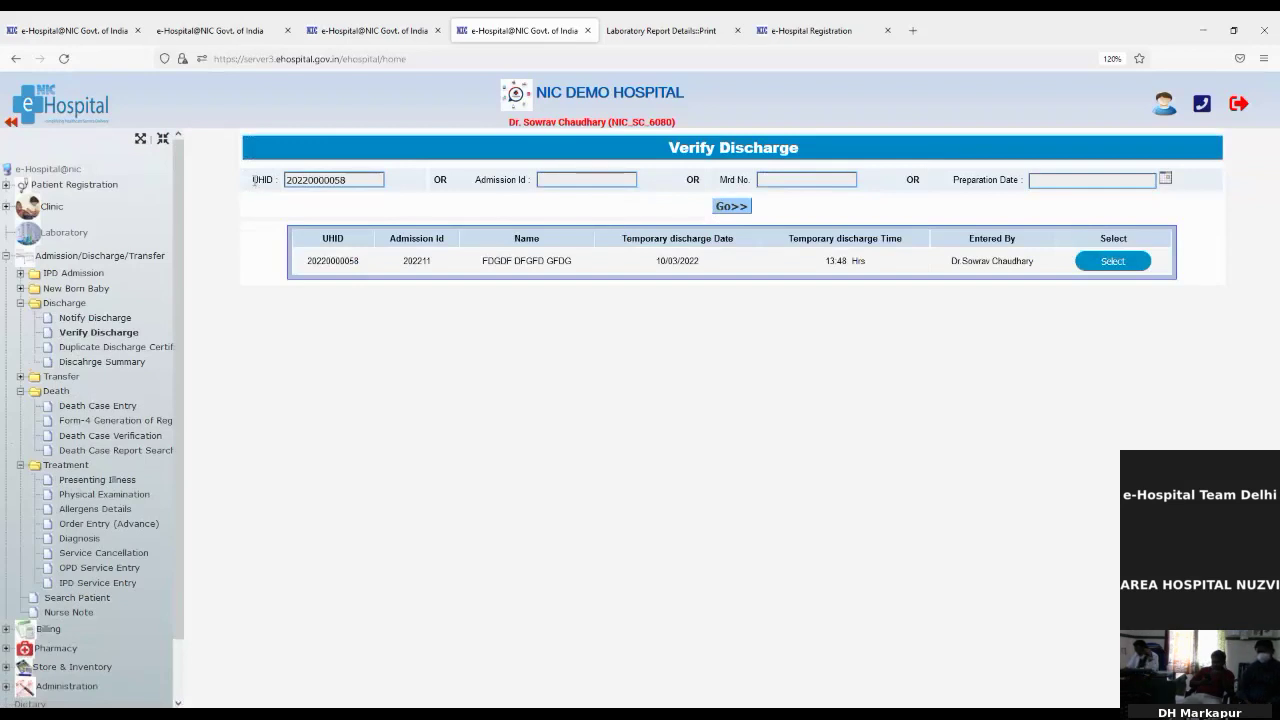
double_click(262, 180)
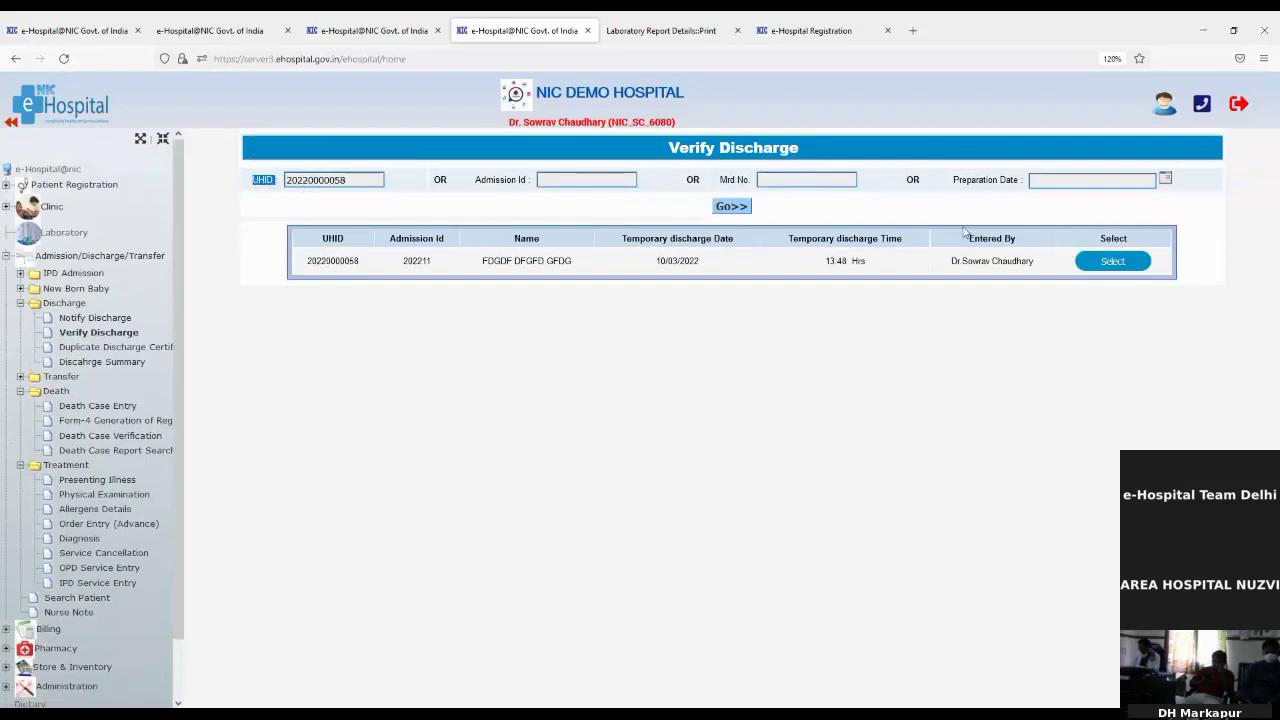
left_click(1113, 261)
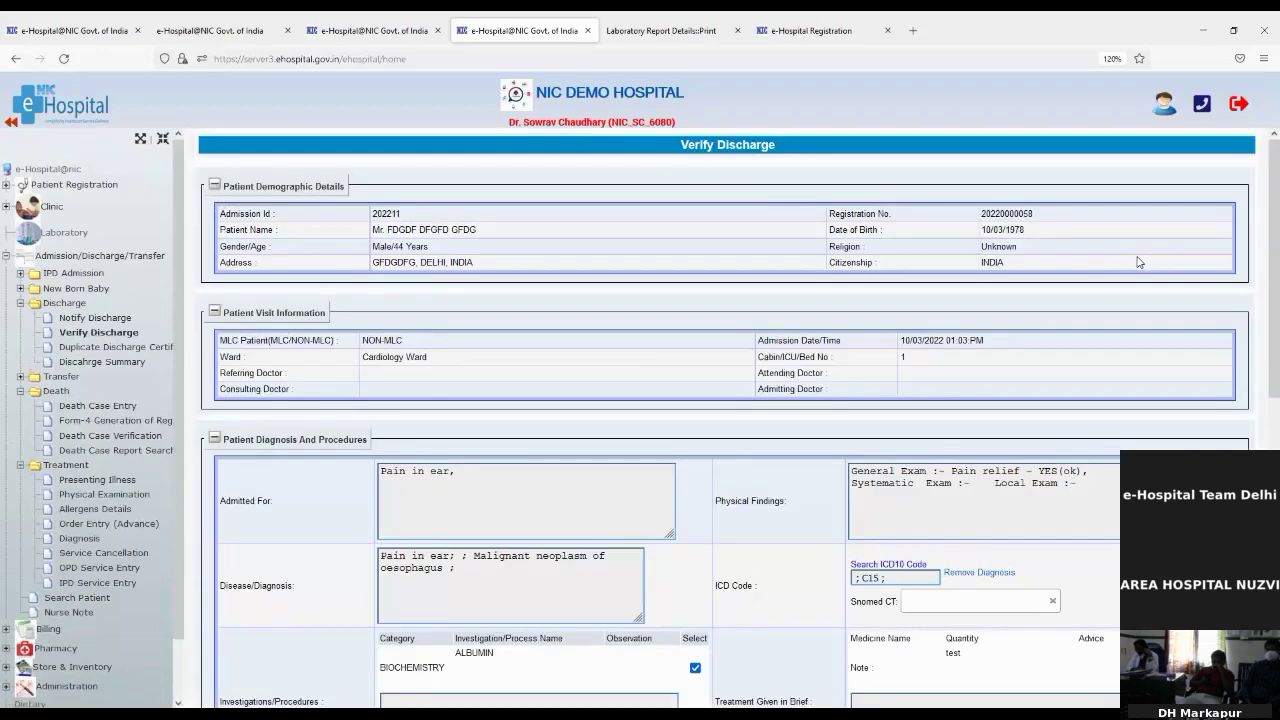
Step: Finalise the verified discharge and print the discharge certificate
scroll(936, 431, "down", 5)
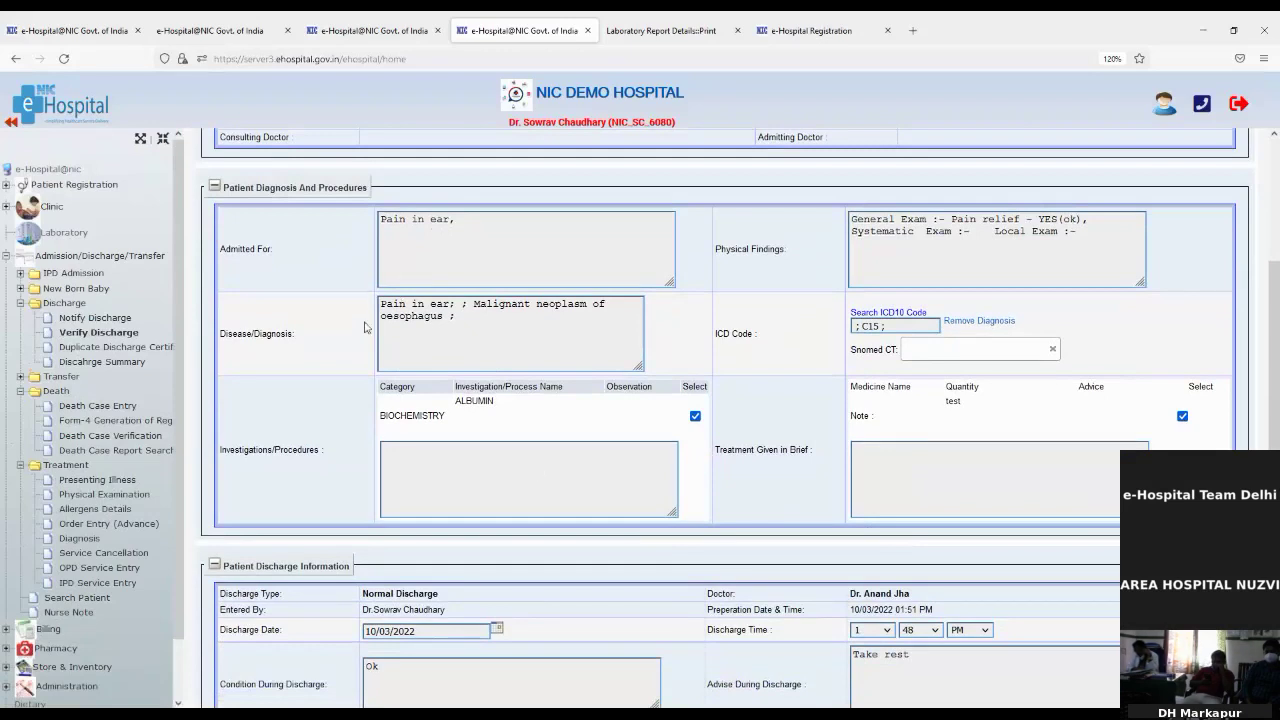
scroll(621, 421, "down", 5)
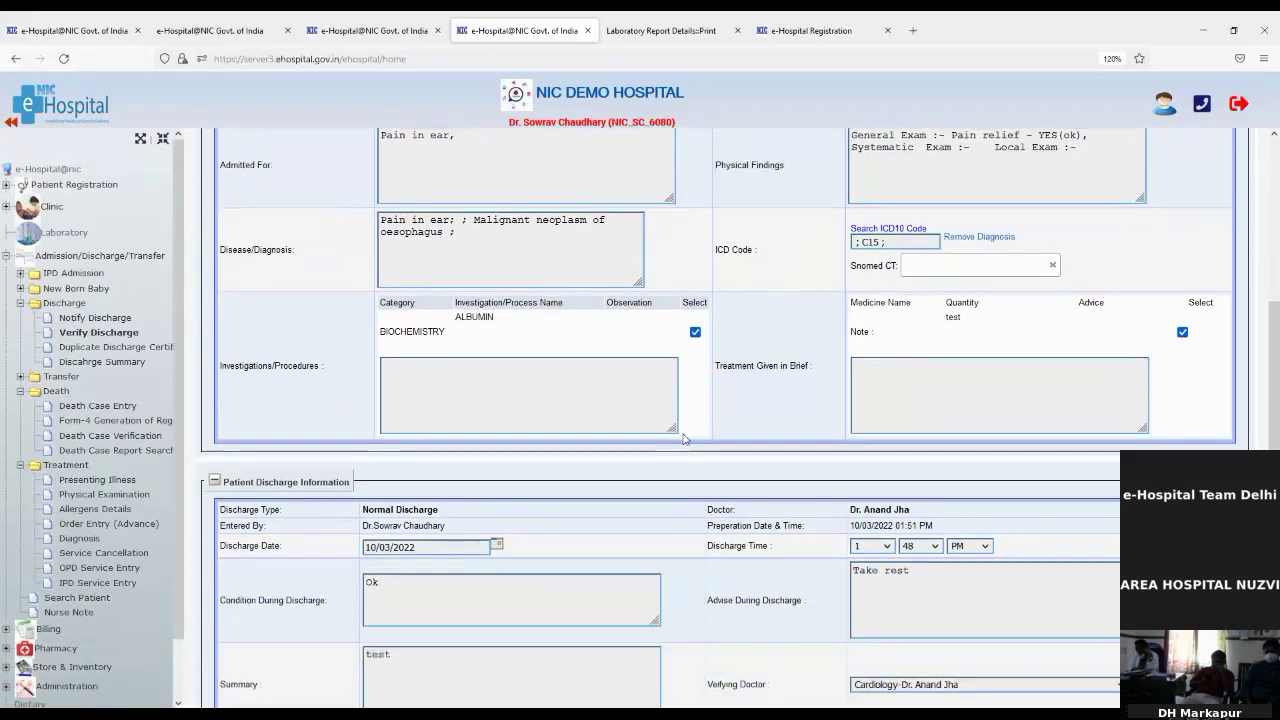
scroll(795, 480, "down", 1)
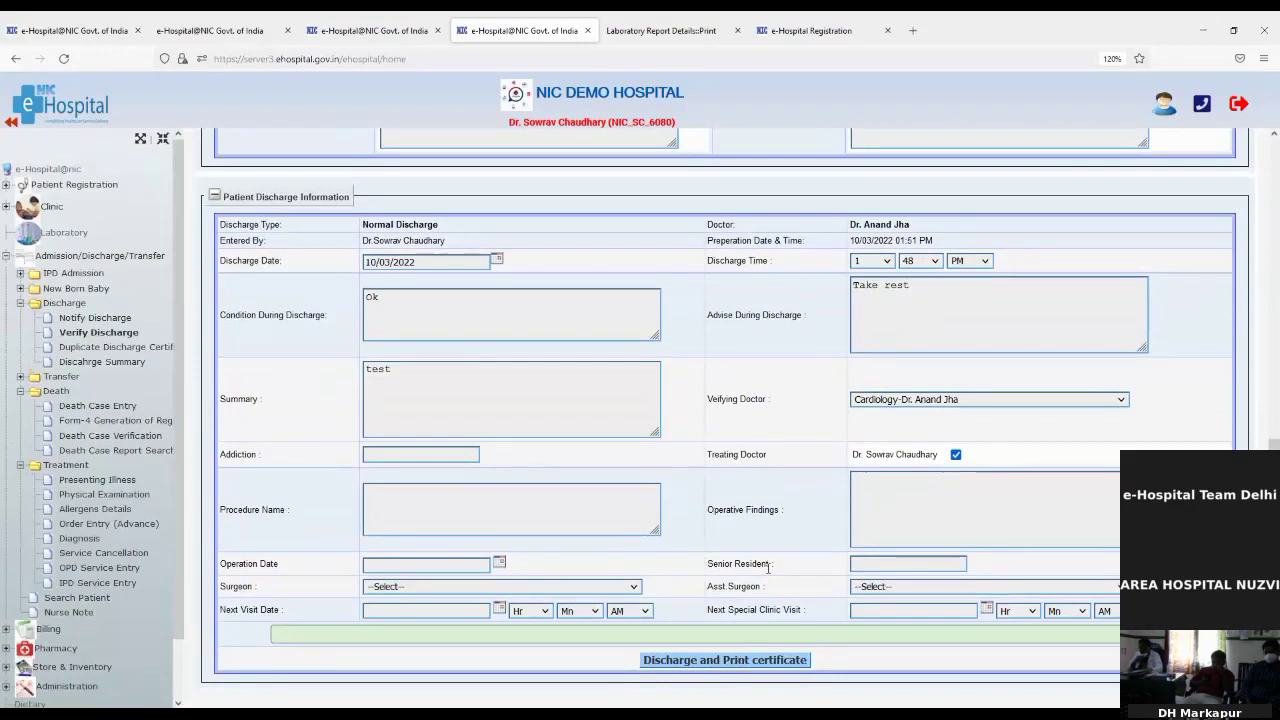
left_click(674, 664)
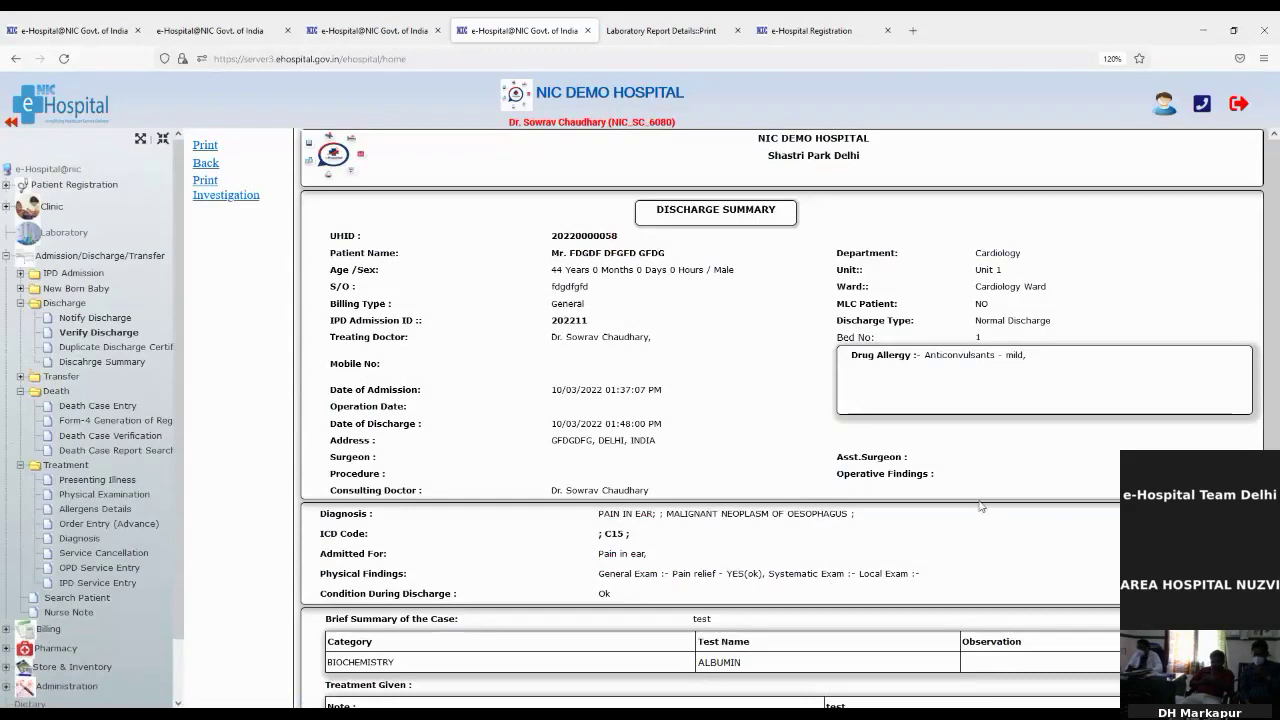
Step: Highlight the drug allergy entry and the ALBUMIN test on the Discharge Summary
left_click_drag(921, 356, 1025, 356)
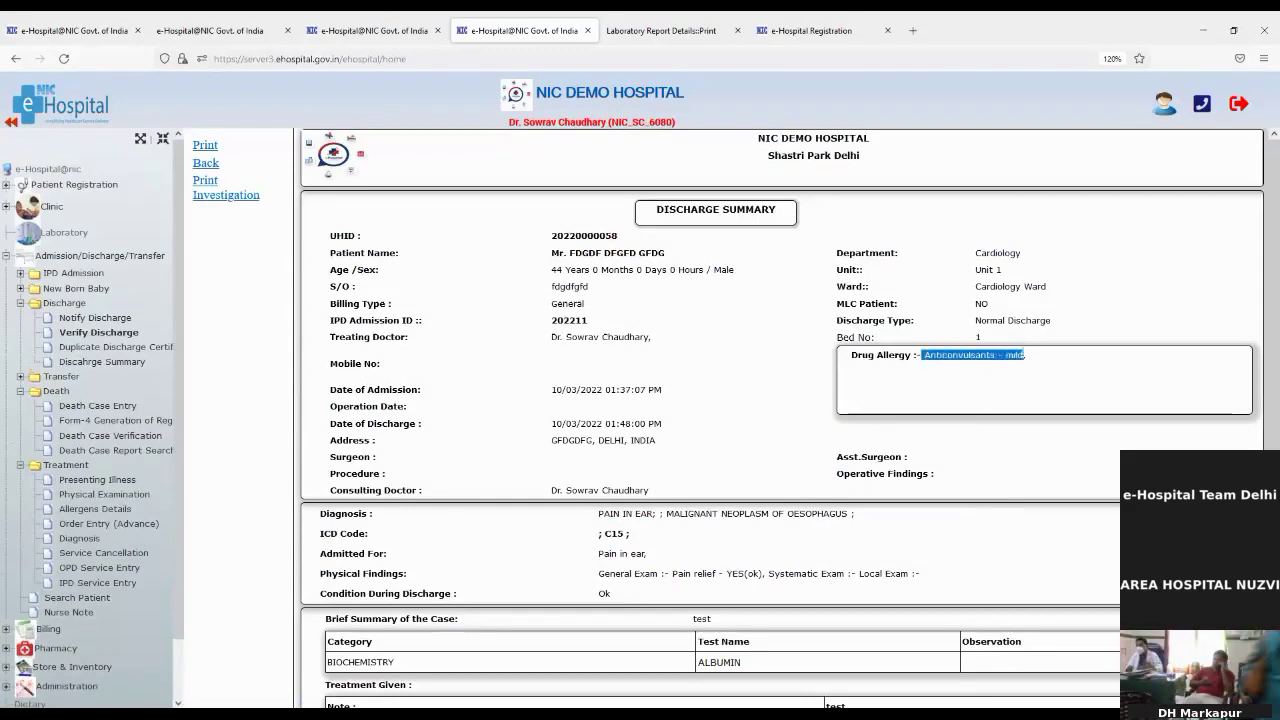
scroll(743, 470, "down", 1)
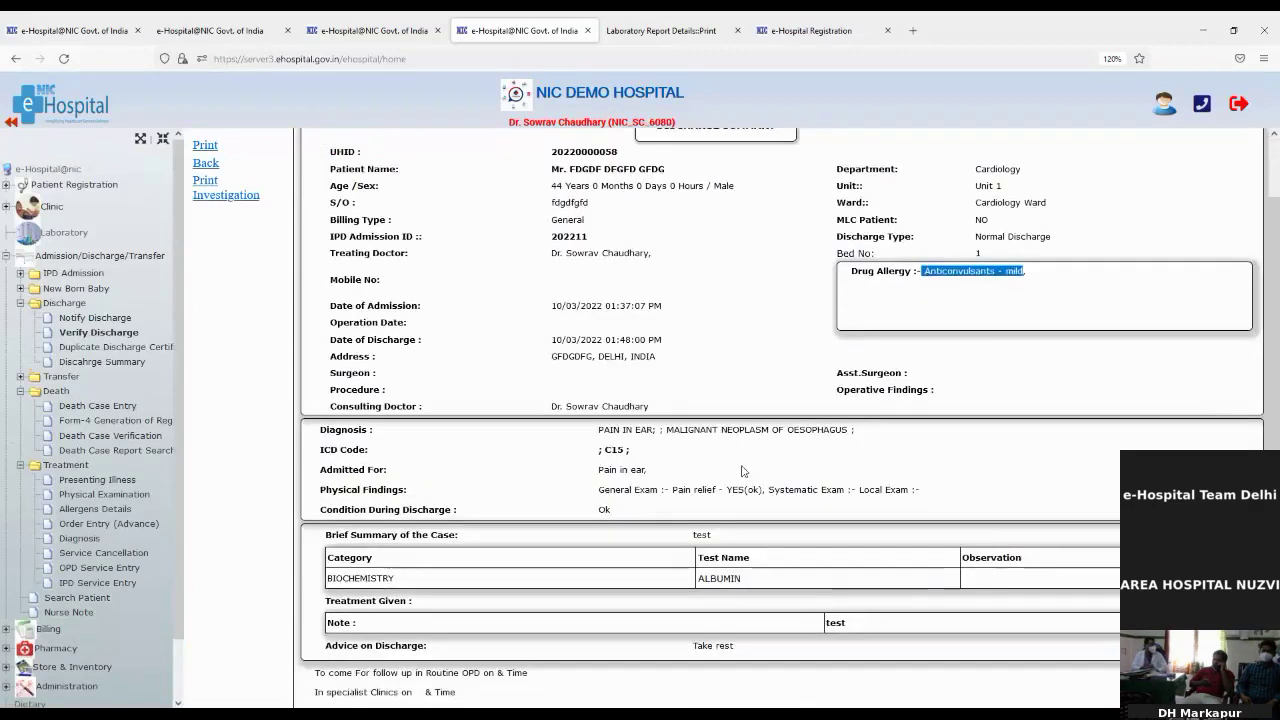
left_click_drag(697, 590, 742, 581)
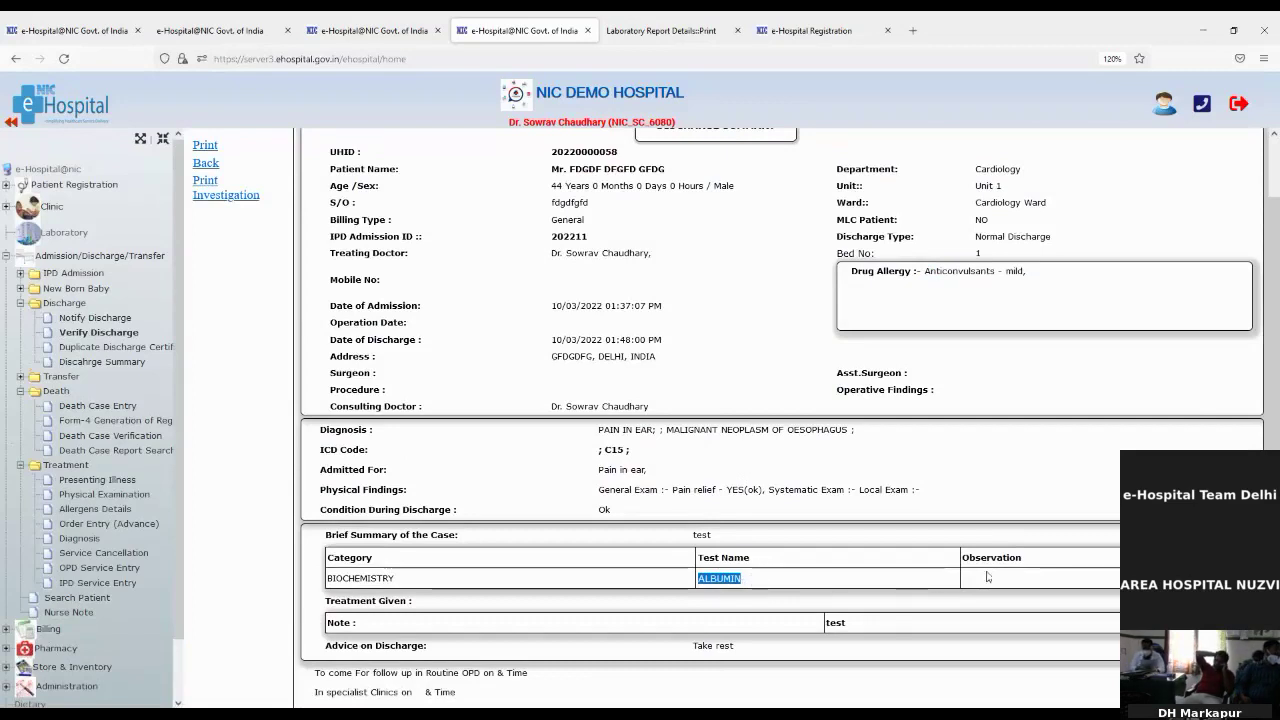
left_click(965, 586)
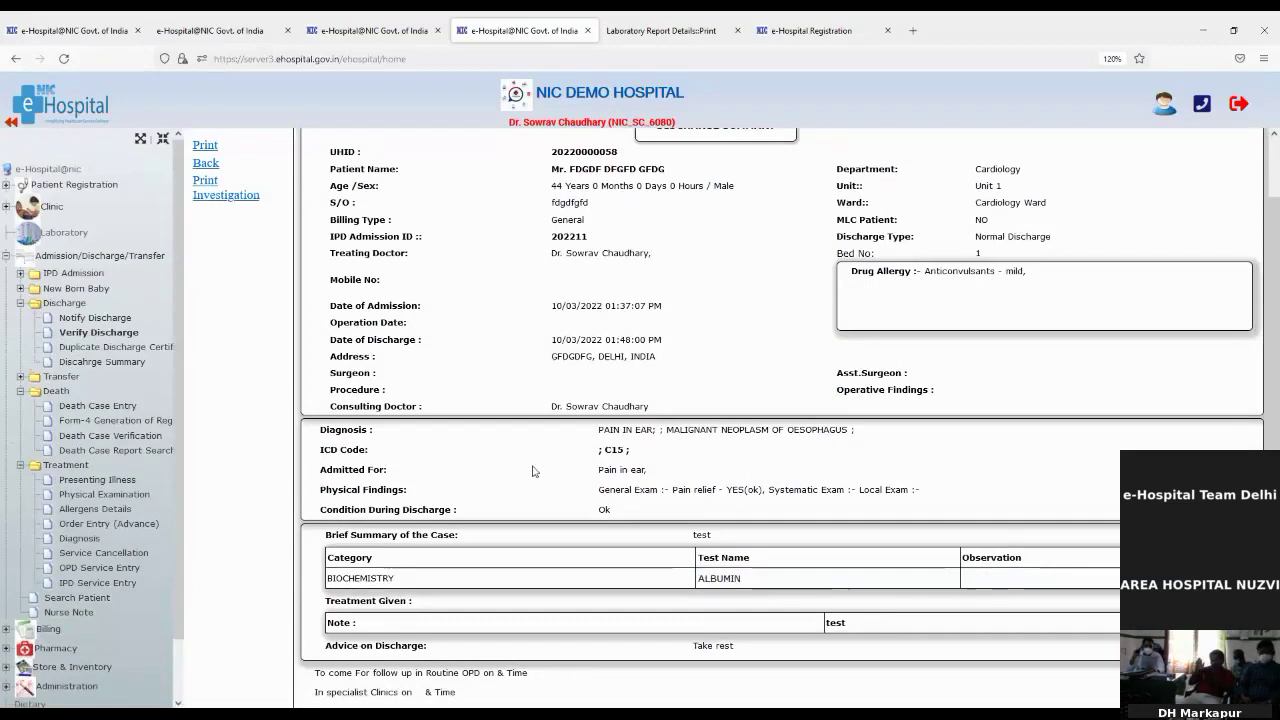
scroll(533, 471, "down", 2)
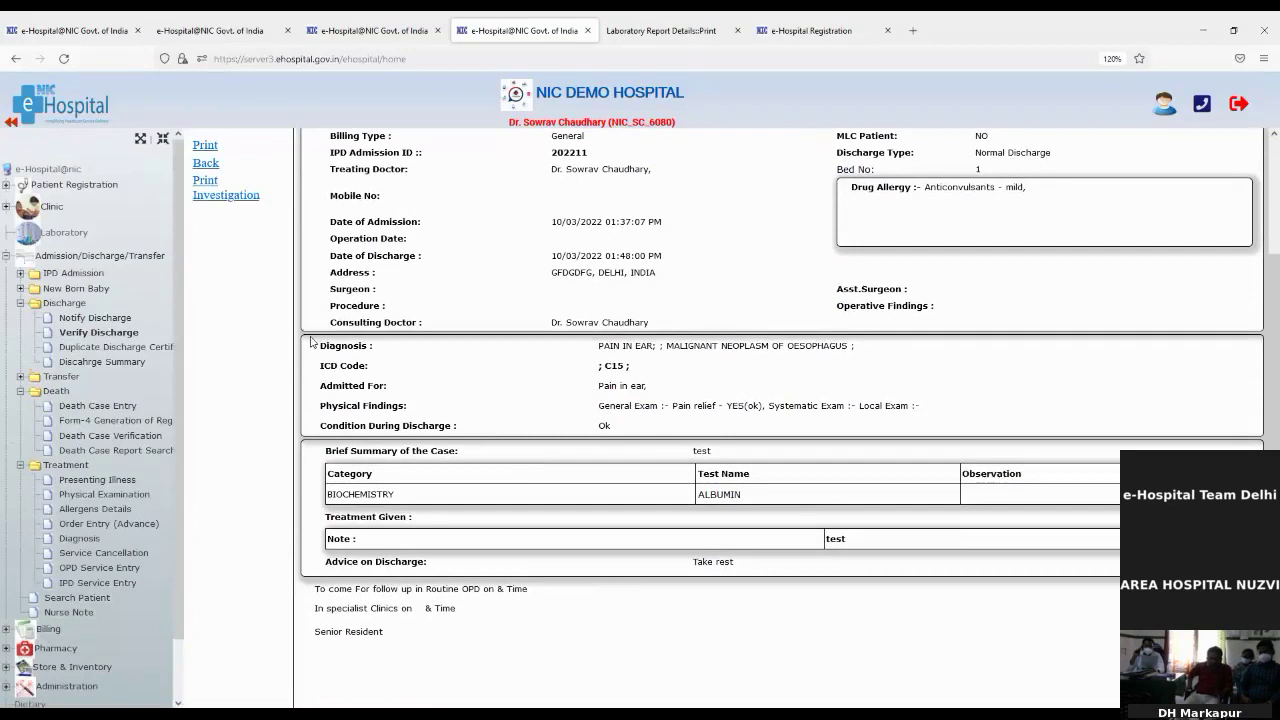
Step: Highlight the Diagnosis and Physical Findings rows, then go to Duplicate Discharge Certificate
triple_click(331, 357)
left_click(335, 374)
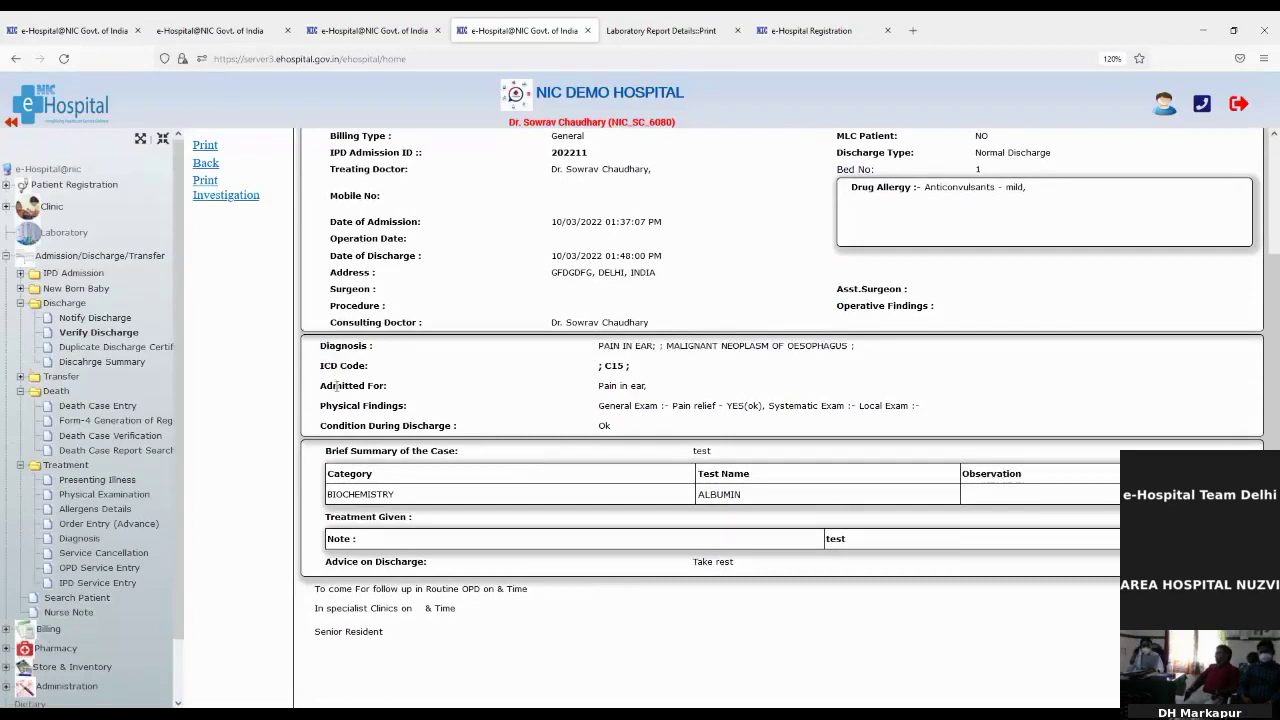
left_click_drag(337, 386, 458, 432)
scroll(475, 465, "down", 1)
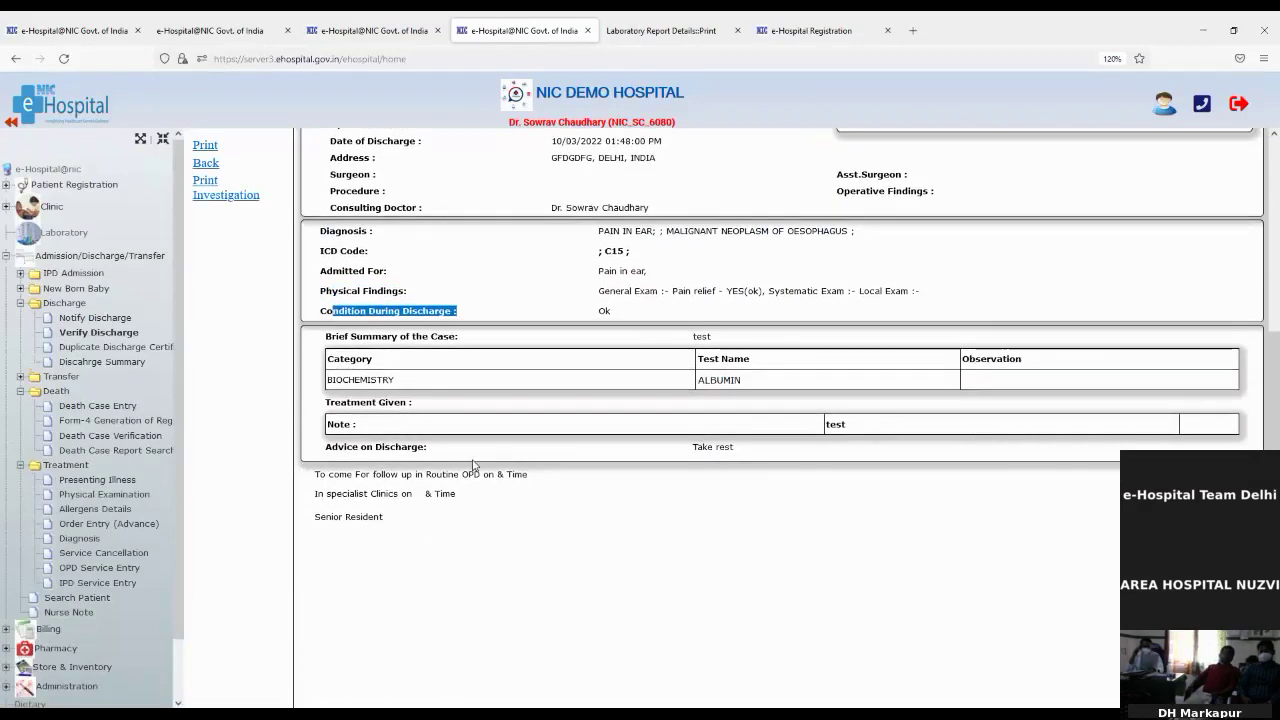
scroll(475, 465, "up", 2)
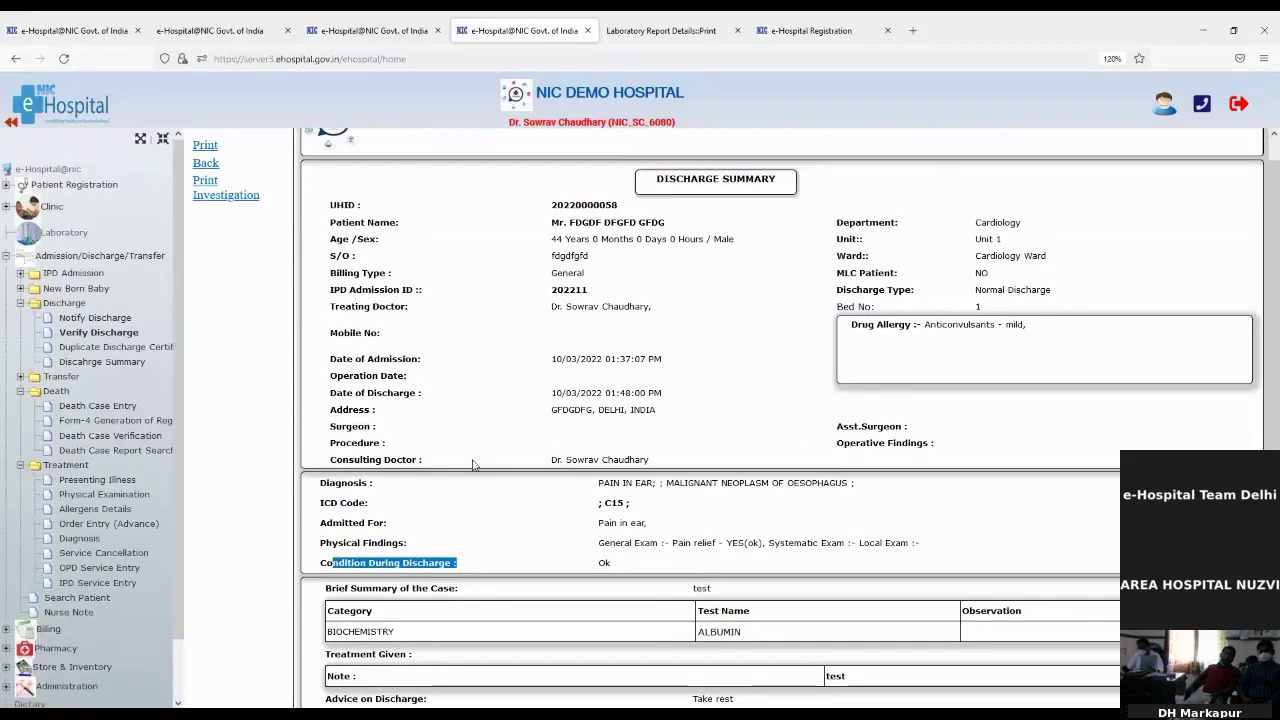
left_click(103, 349)
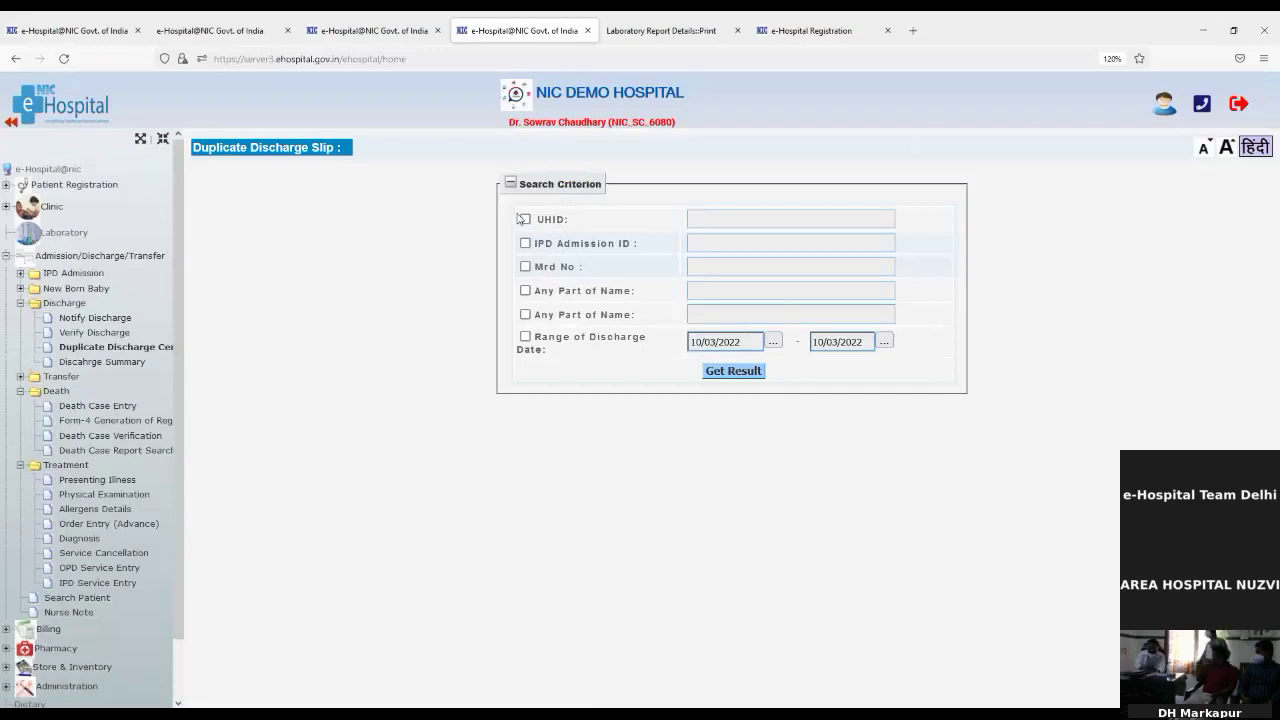
Step: Search discharge records by the patient's UHID, pasting it in and fetching results
left_click(523, 218)
left_click(695, 219)
key("ctrl+v")
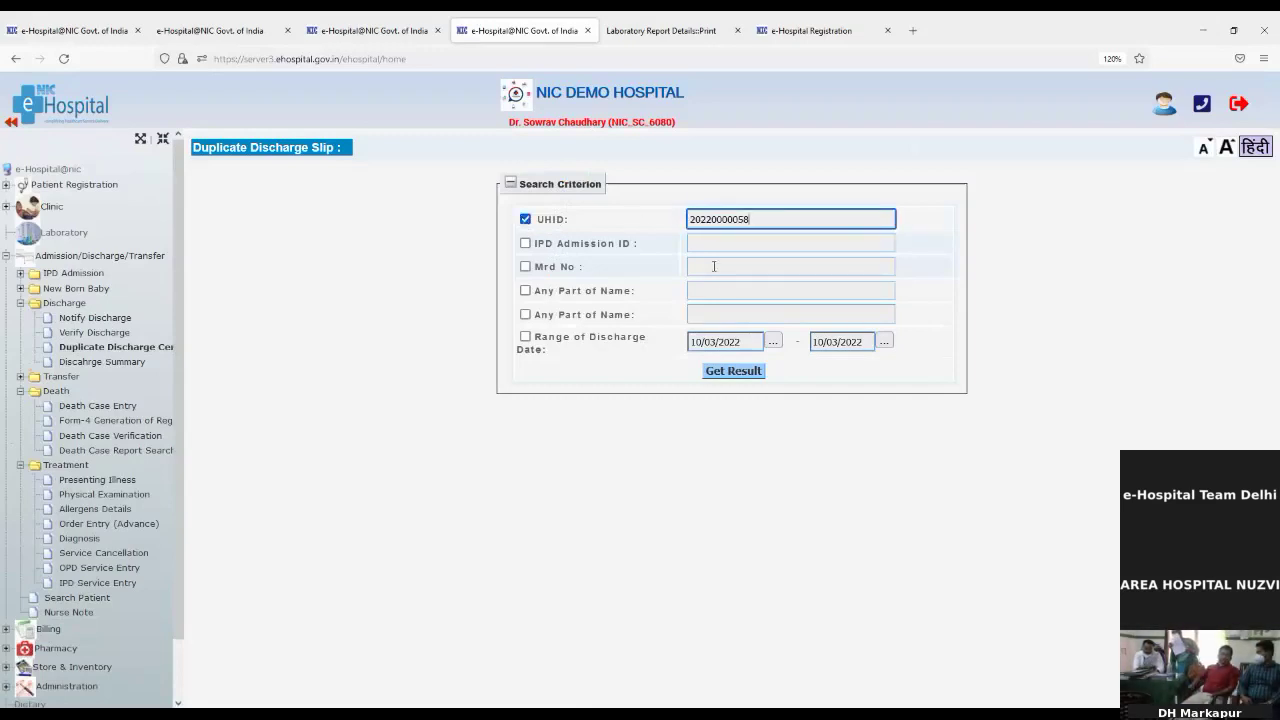
left_click(745, 375)
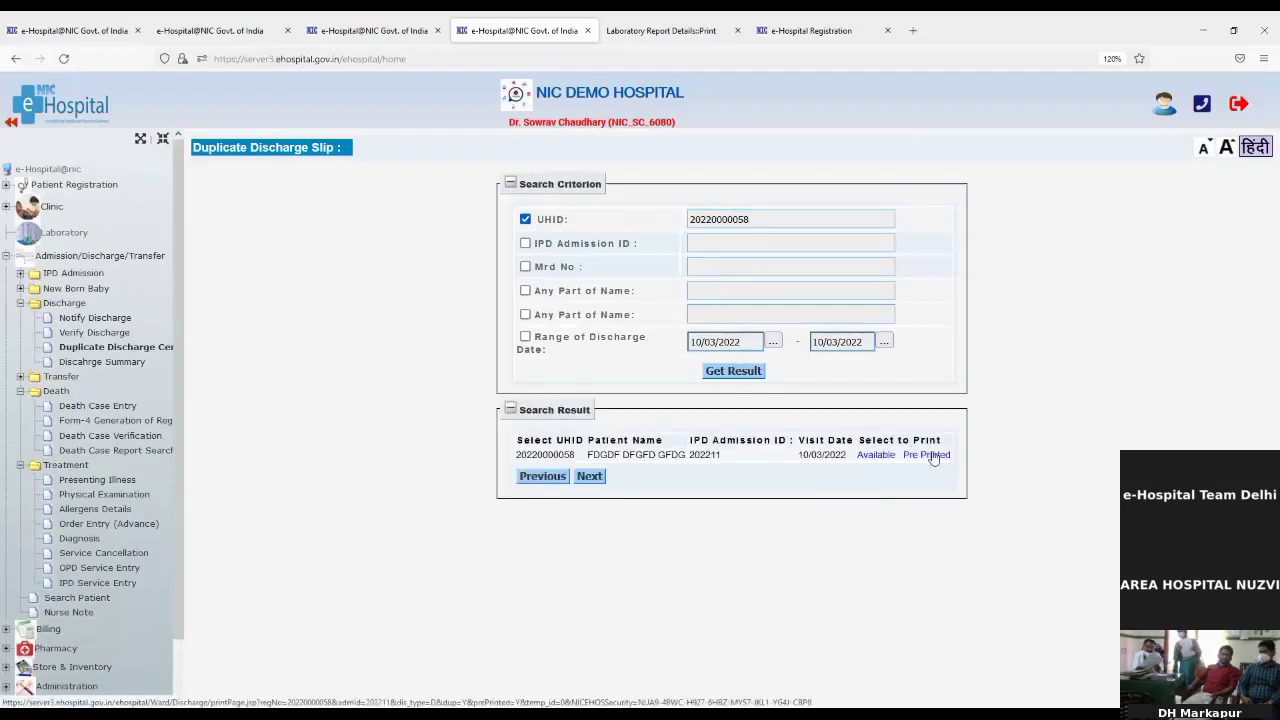
Step: Open the Pre Printed duplicate discharge summary and scroll through it to the 'Take rest' advice
left_click(932, 453)
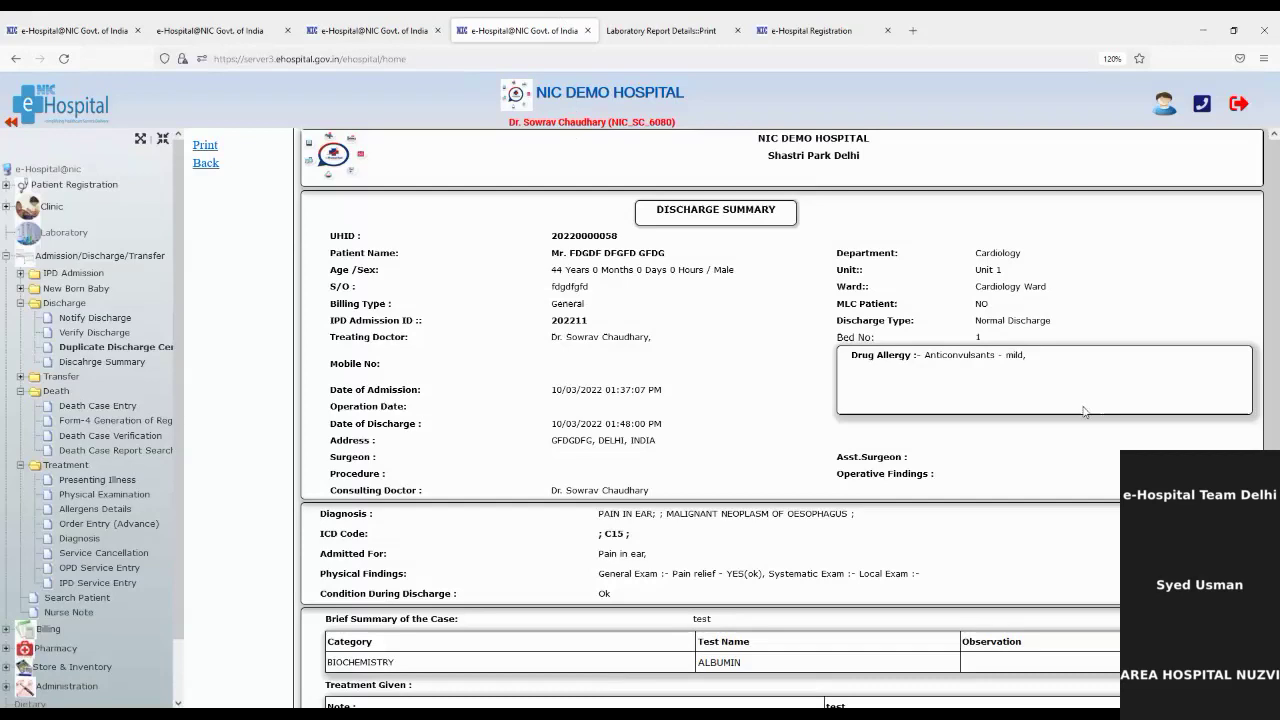
scroll(1062, 424, "down", 1)
scroll(1040, 460, "down", 2)
scroll(988, 549, "up", 2)
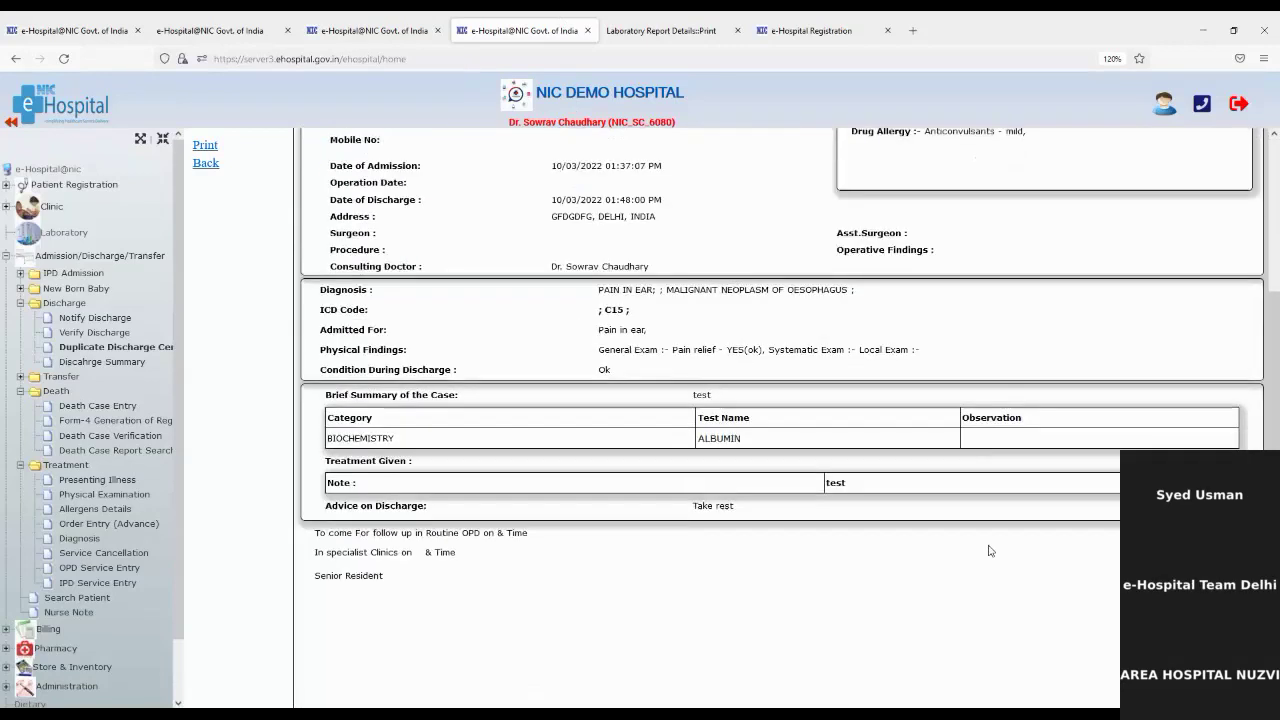
scroll(988, 549, "down", 2)
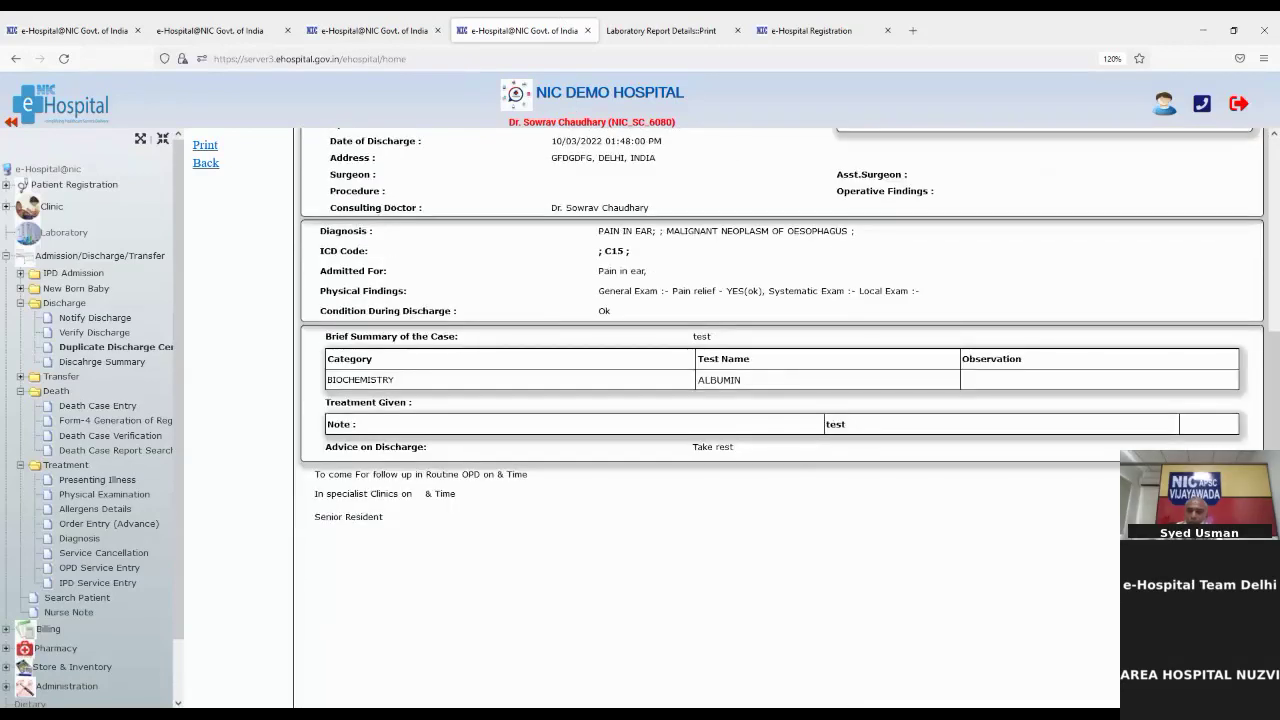